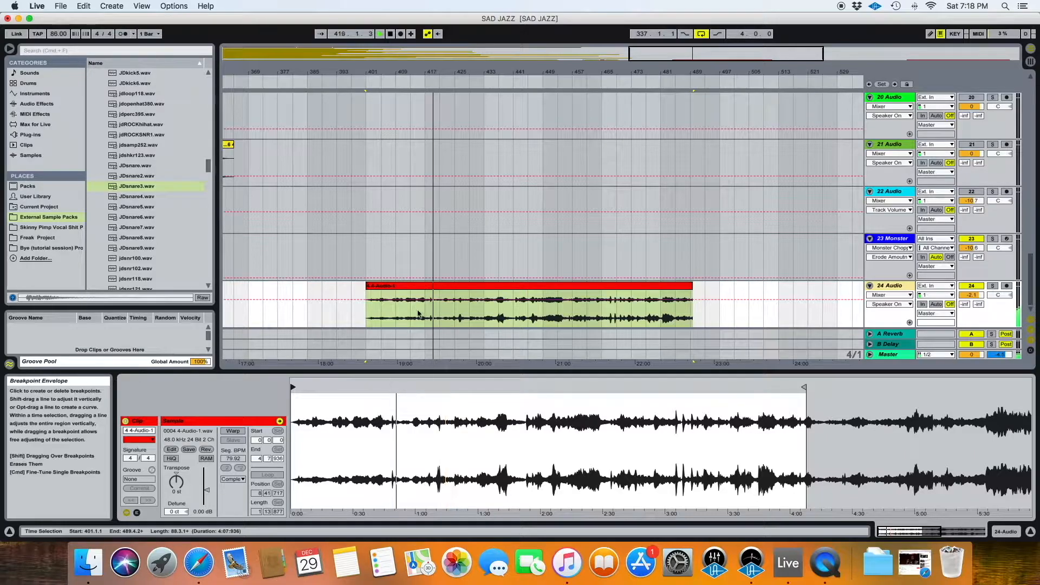
Step: Enable warping for the audio clip on track 24, keeping its current timing
left_click(389, 289)
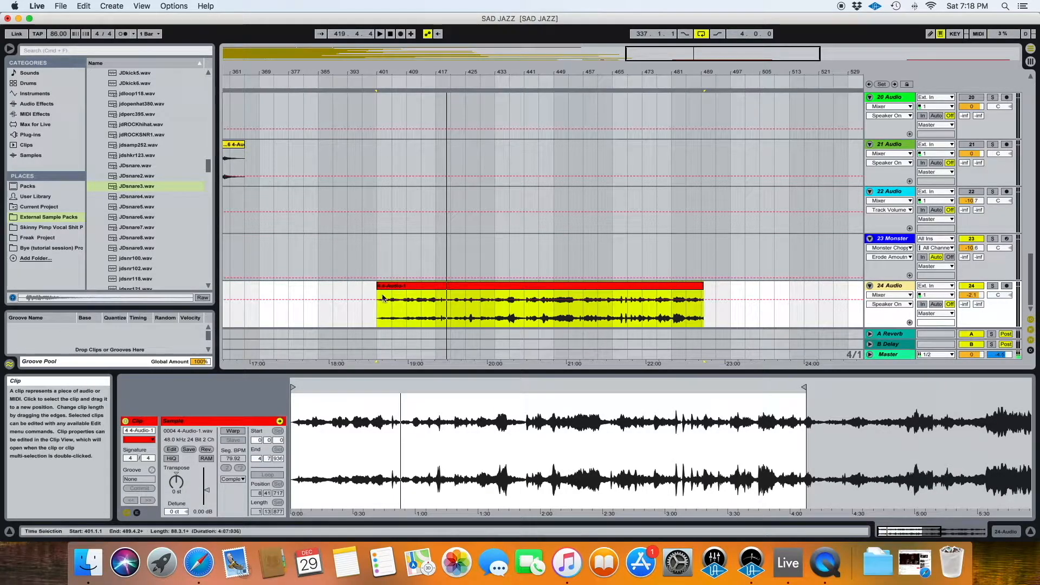
left_click(240, 432)
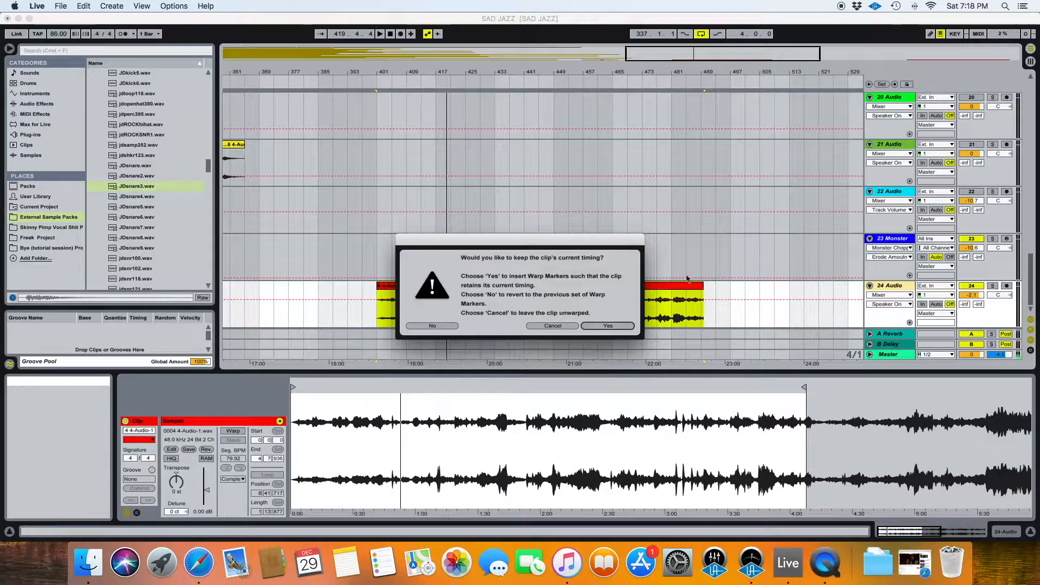
left_click(607, 326)
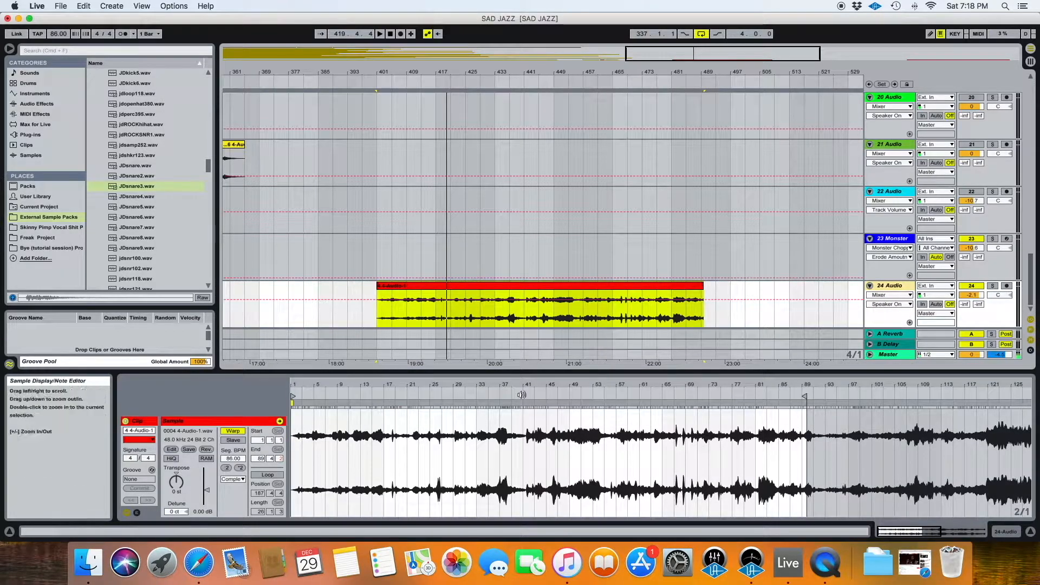
Step: Place a warp marker on the sample's first transient and set that point as 1.1.1
left_click_drag(296, 384, 296, 499)
left_click_drag(402, 385, 432, 427)
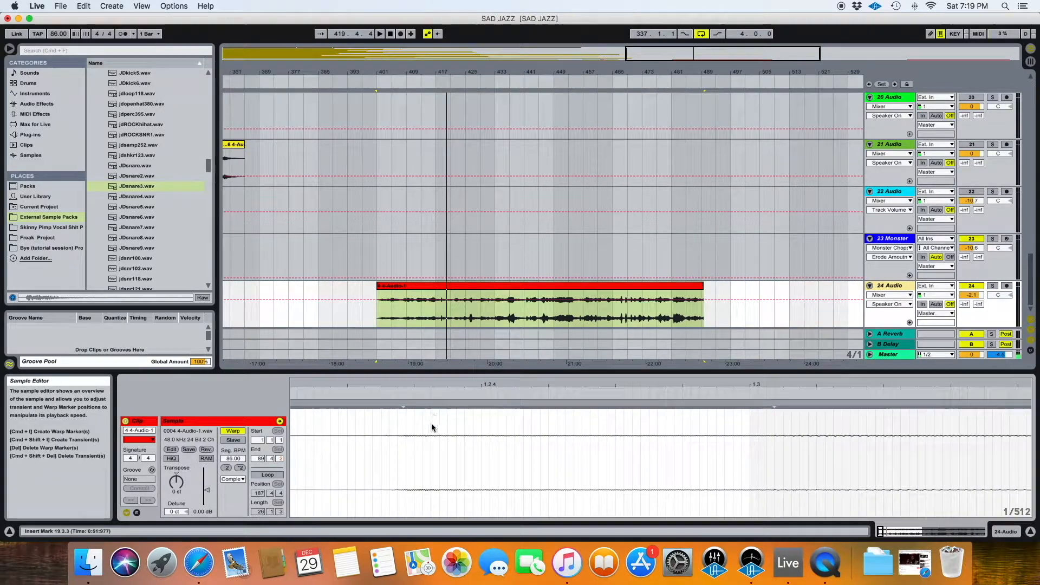
left_click(402, 403)
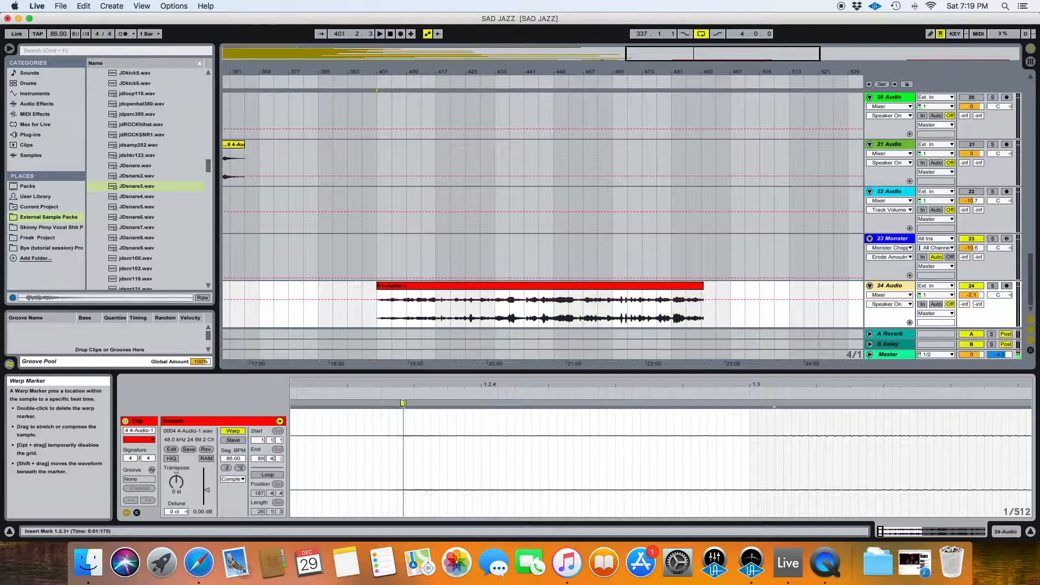
left_click_drag(403, 404, 407, 400)
double_click(406, 401)
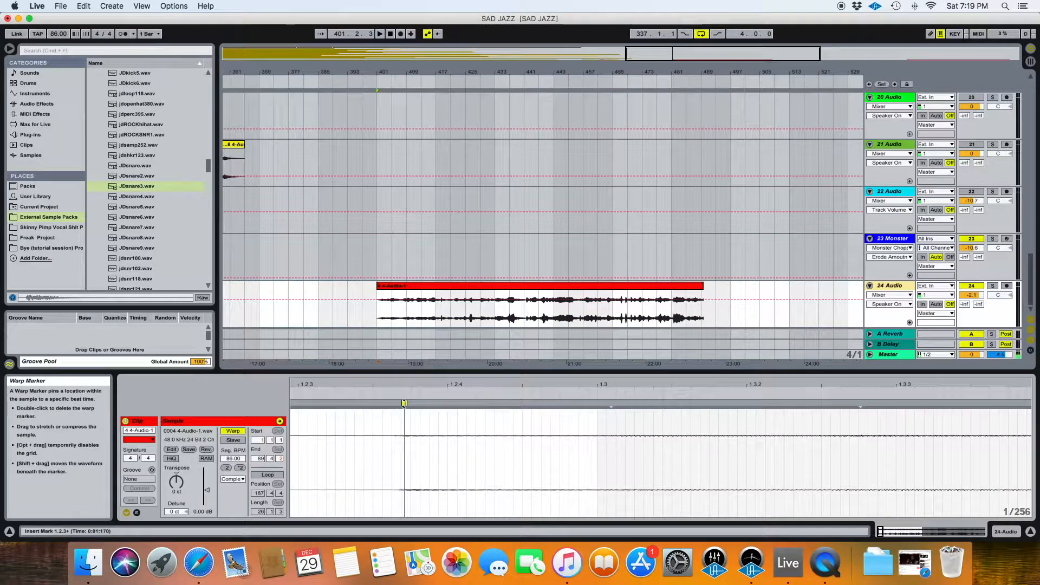
right_click(404, 404)
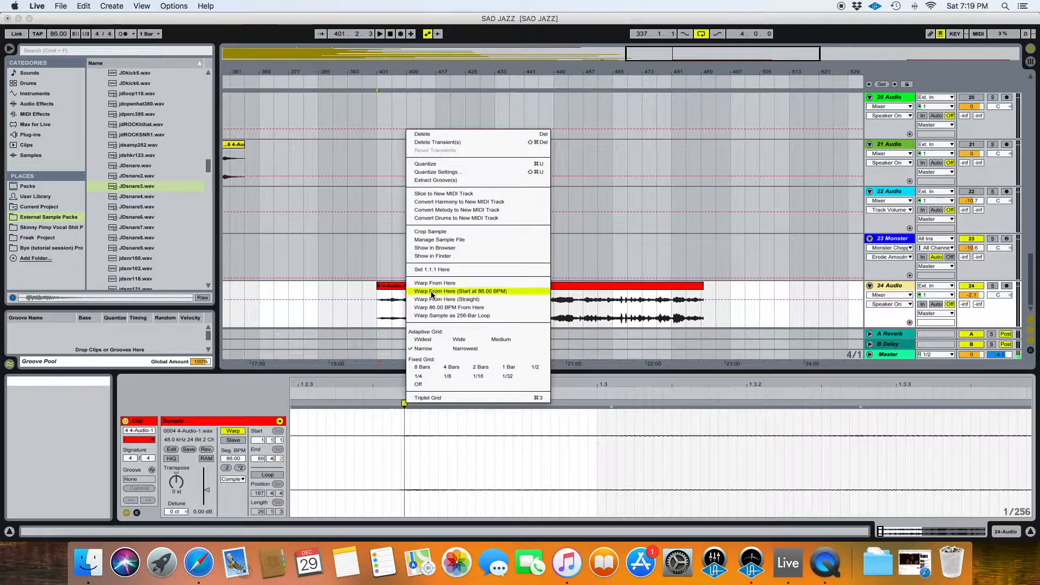
left_click(425, 269)
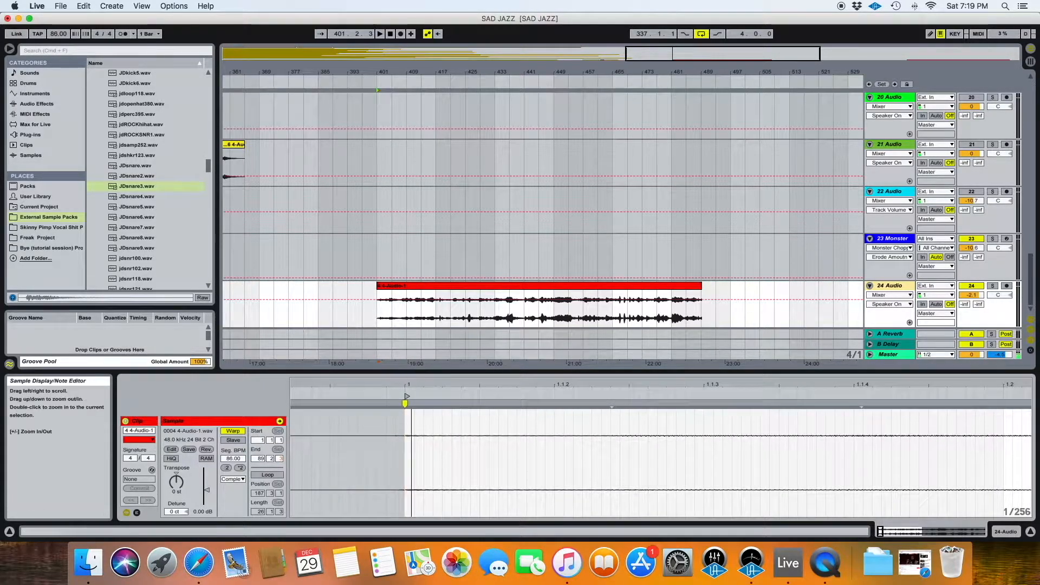
Step: Warp the sample straight from the warp marker at 1.1.1
key("plus")
key("plus")
key("plus")
right_click(410, 404)
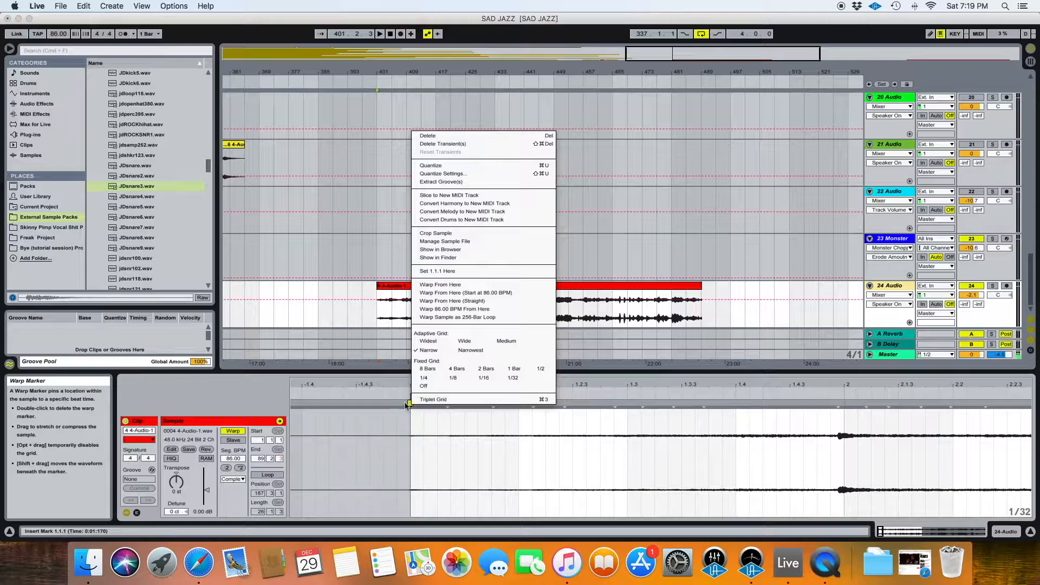
left_click(430, 301)
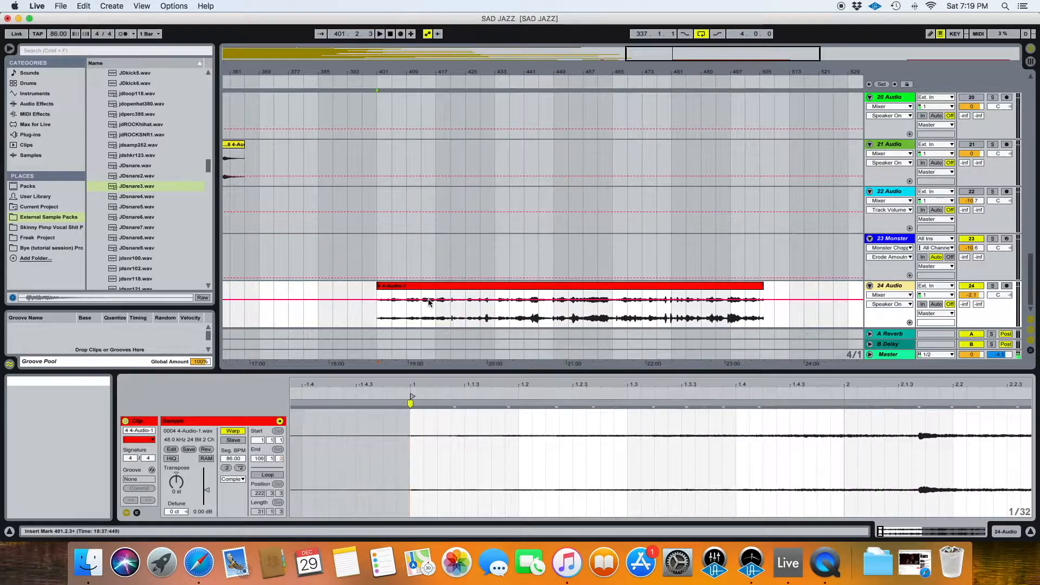
Step: Turn on the metronome and play the warped clip against it
key("minus")
key("minus")
key("minus")
scroll(444, 425, "left", 3)
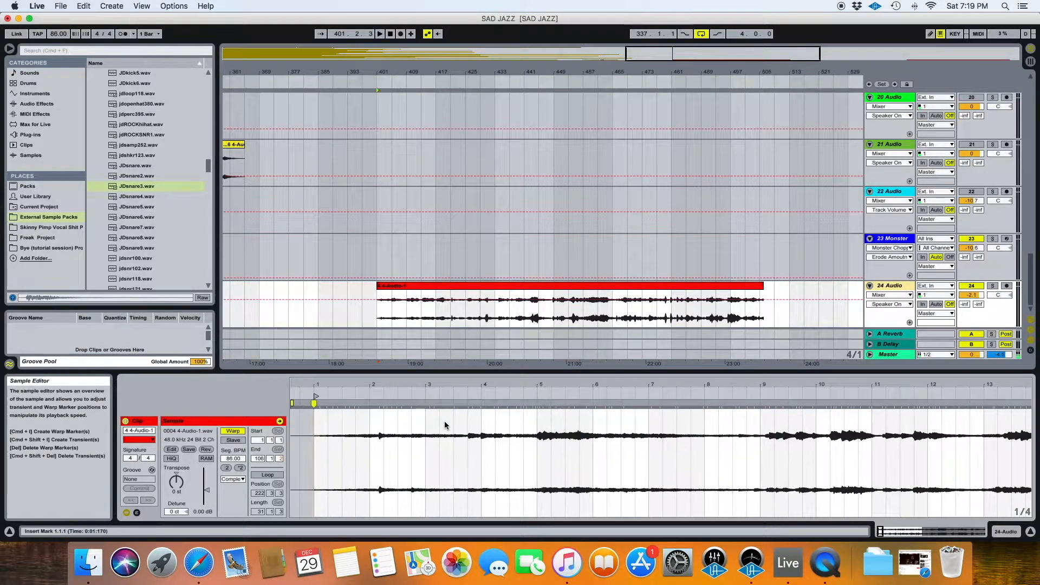
mouse_move(481, 463)
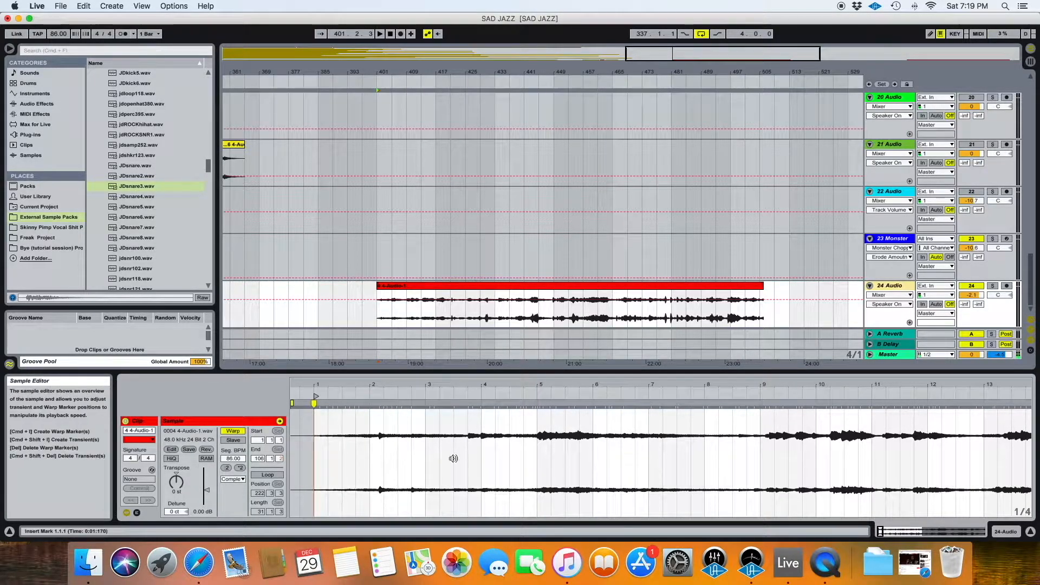
left_click(123, 34)
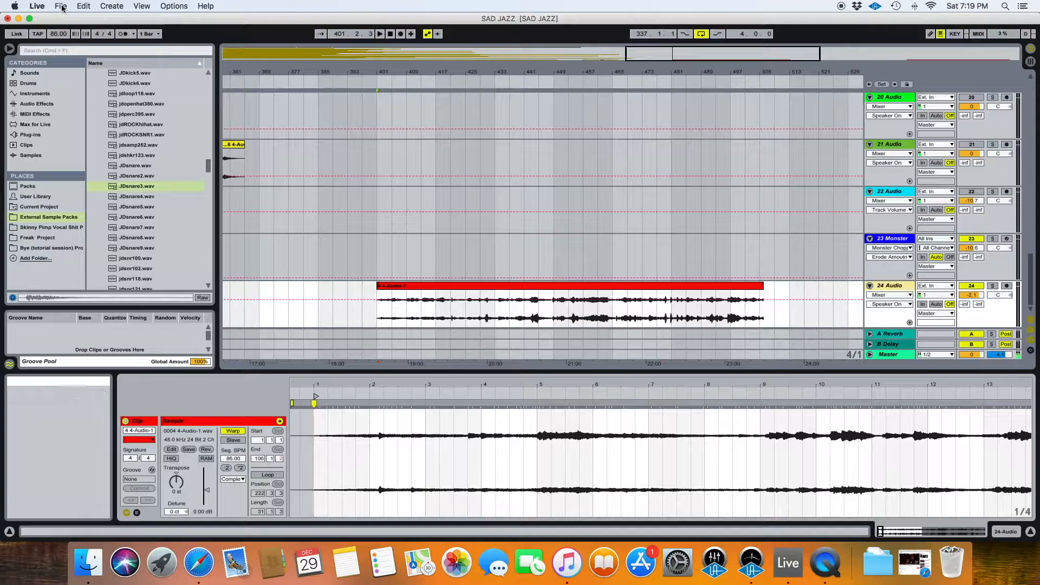
key("space")
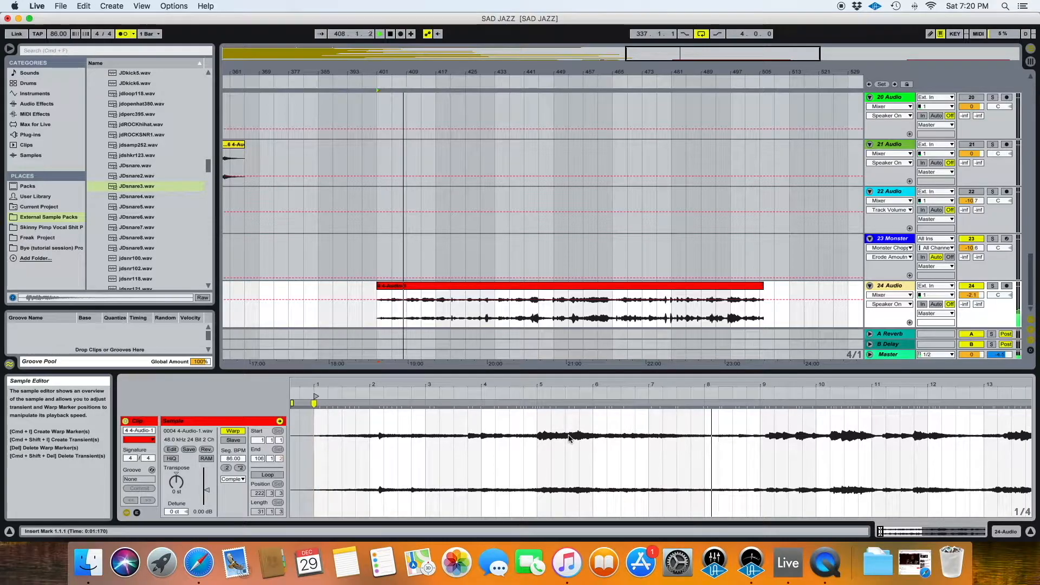
Step: Audition the sample around bar 8 and align the downbeat near bar 9 to 9.1.1 with a warp marker
left_click(730, 392)
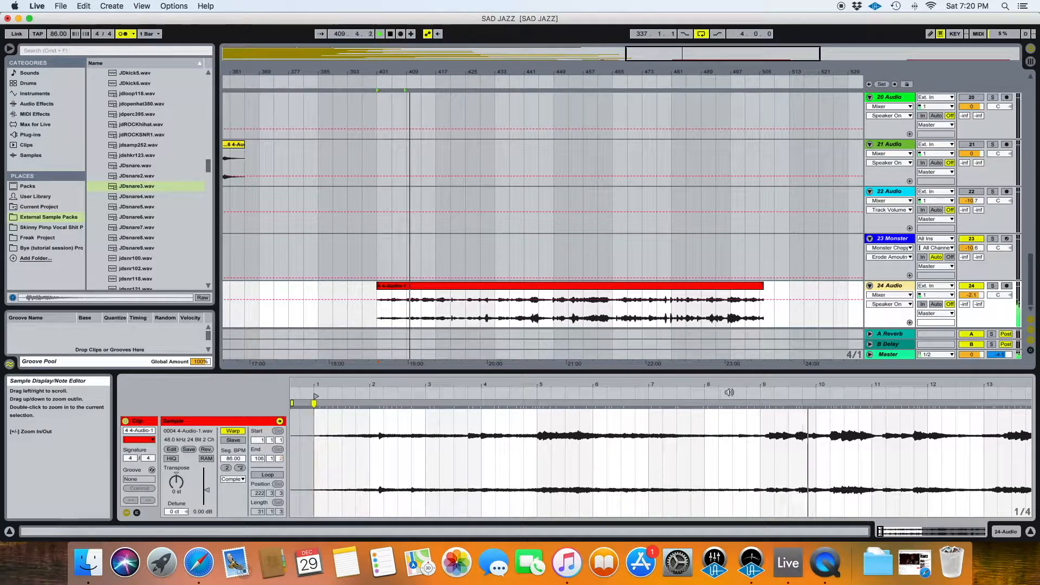
left_click(728, 392)
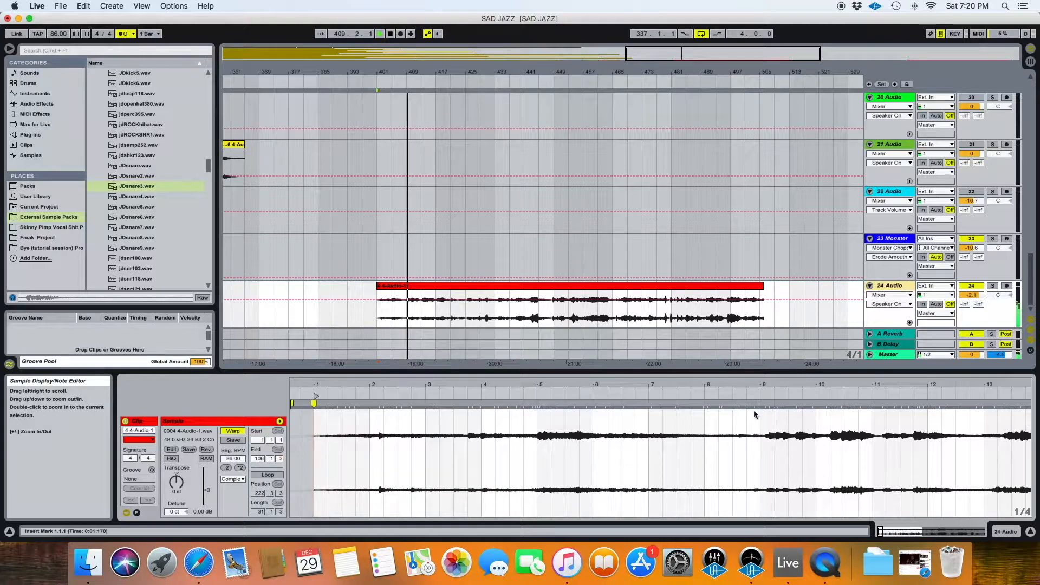
left_click(732, 392)
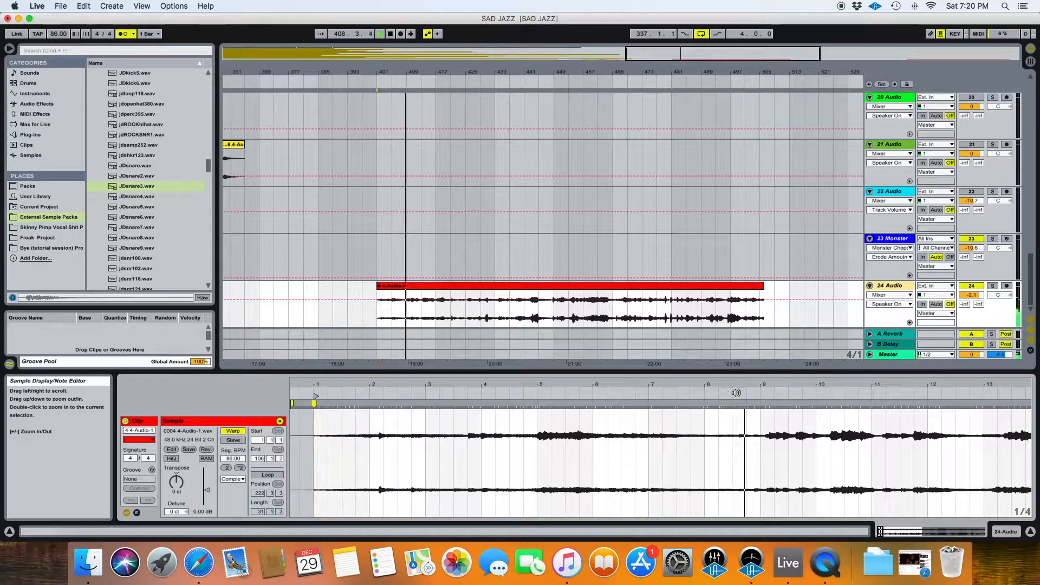
left_click_drag(754, 404, 760, 404)
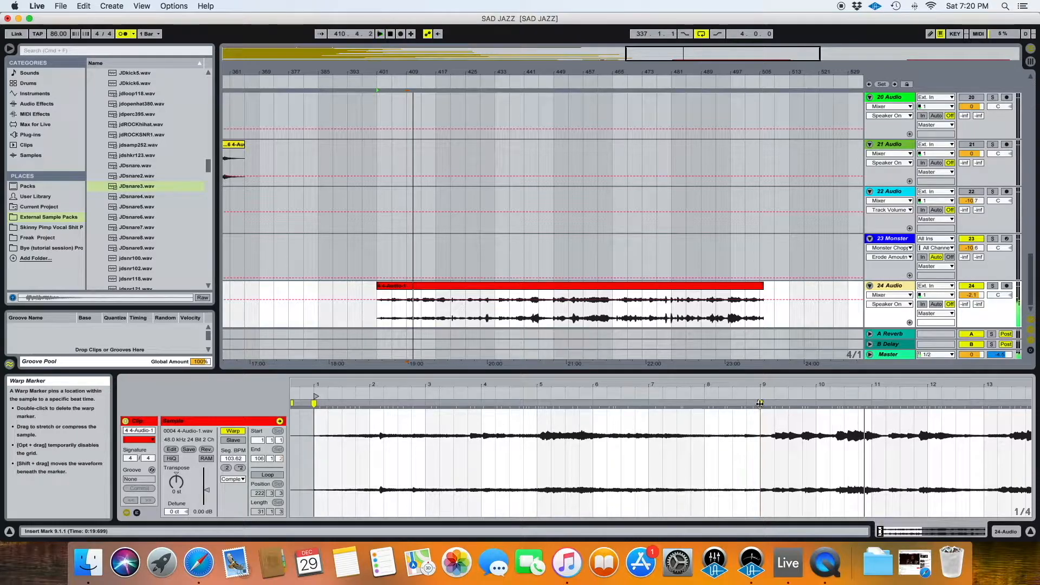
Step: Select the eight bars of the sample from 1.1.1 to 9.1.1 and examine the waveform following them
left_click(325, 442)
left_click_drag(311, 445, 759, 444)
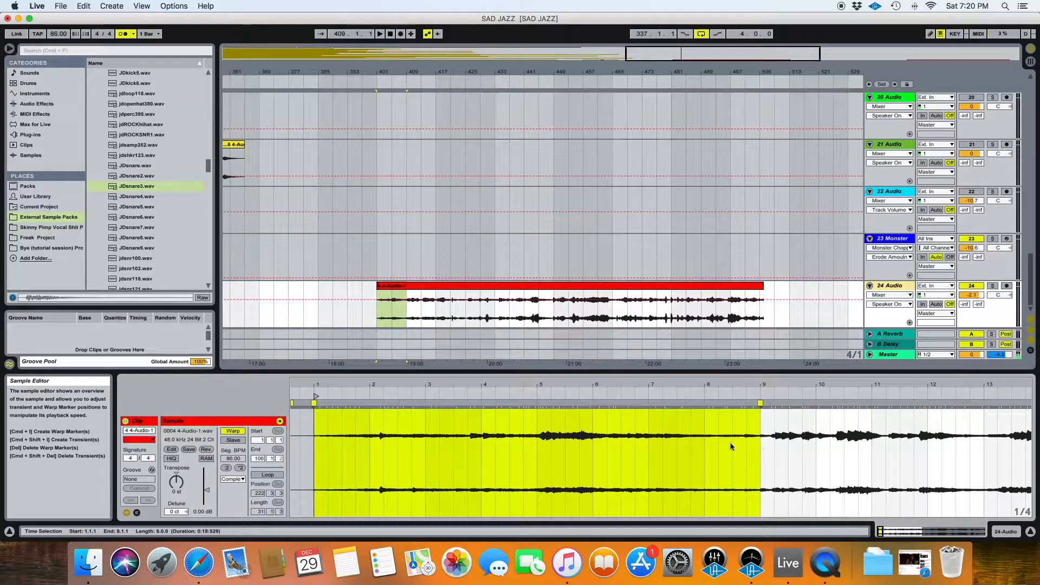
scroll(733, 439, "right", 3)
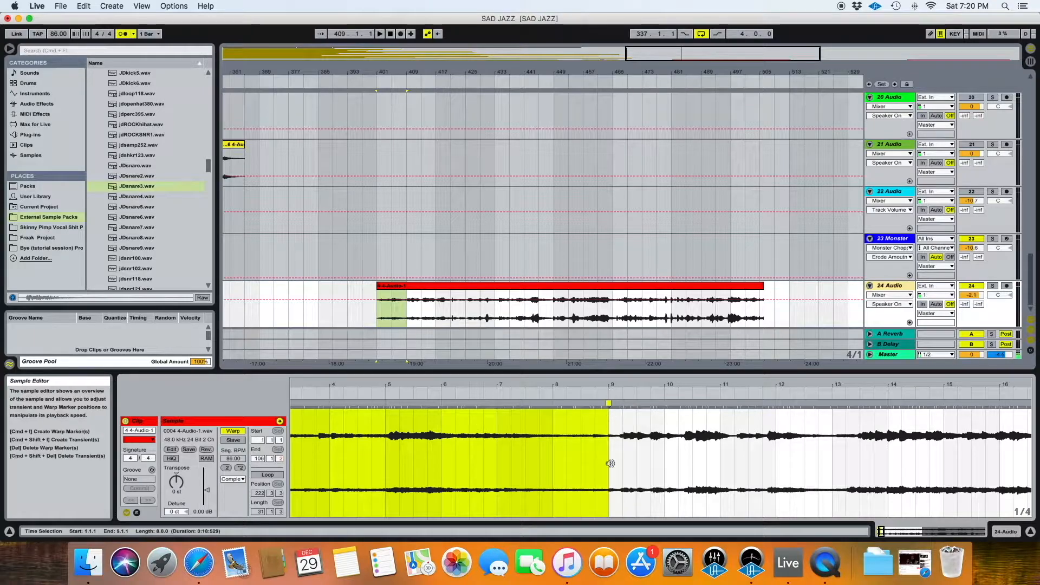
scroll(623, 469, "right", 2)
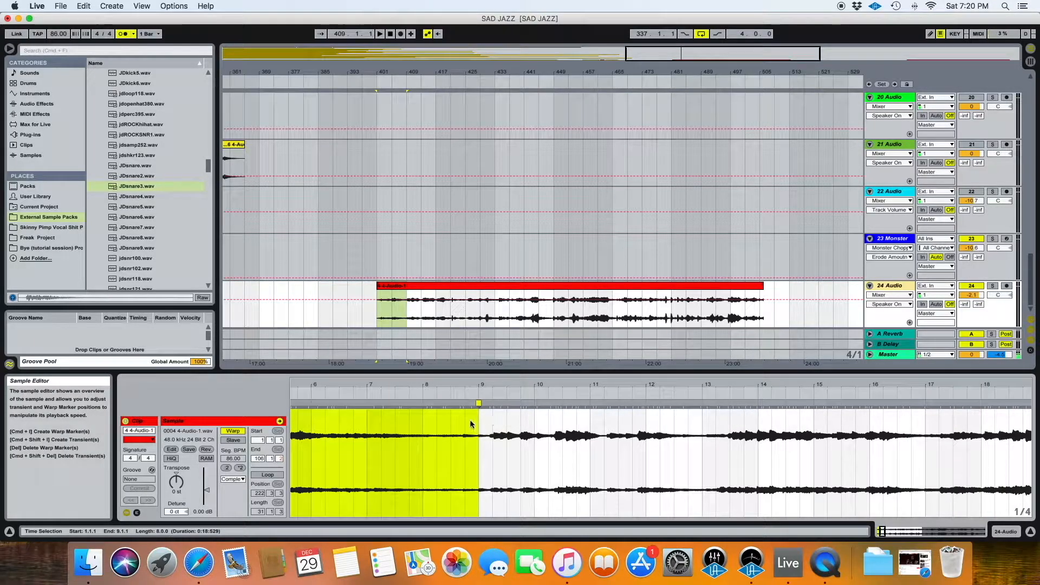
scroll(467, 436, "left", 5)
Step: Play the sample from bar 9 to compare its timing with the metronome
key("space")
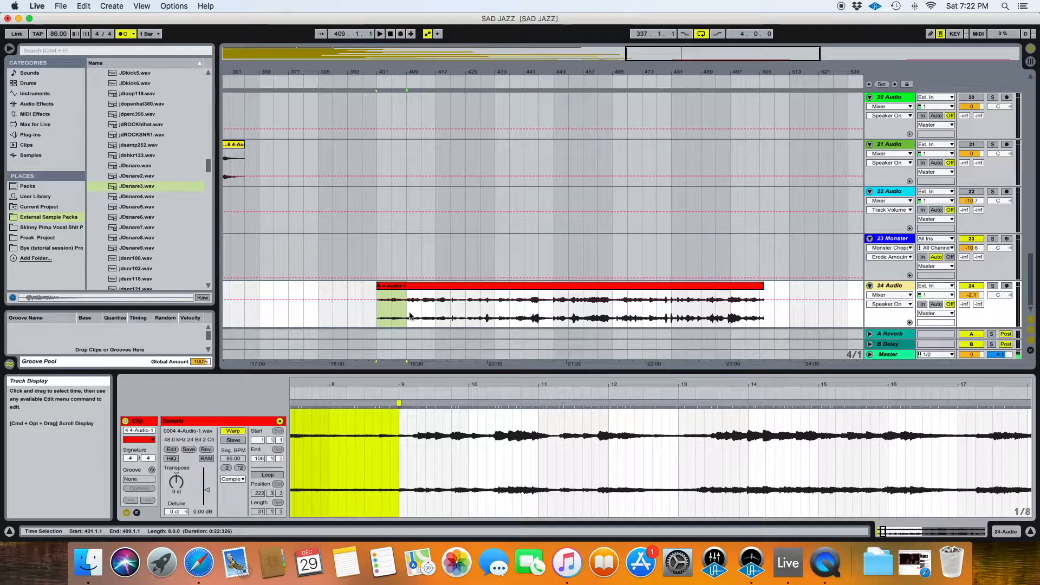
left_click(487, 391)
key("space")
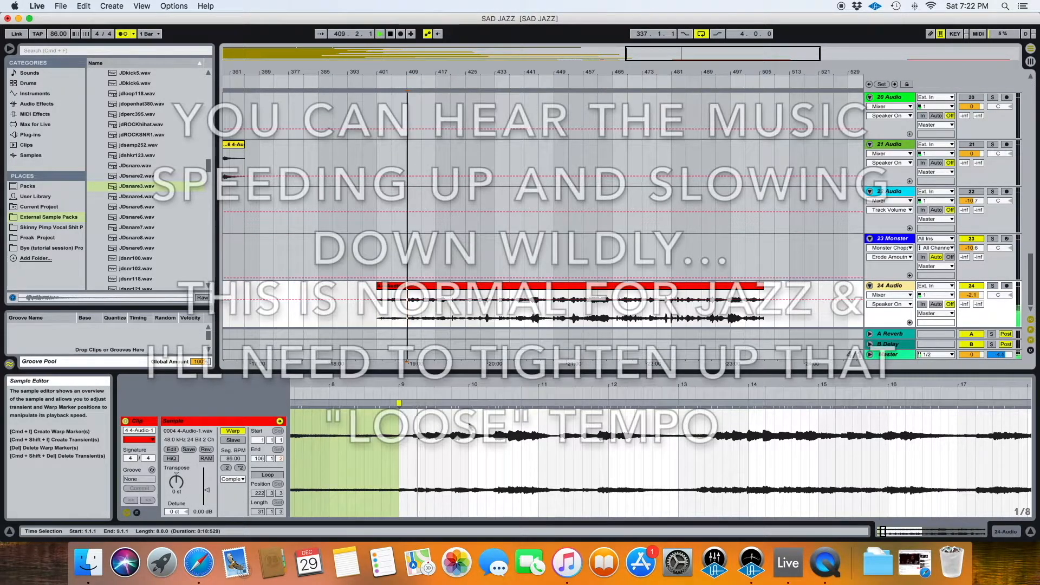
left_click_drag(516, 386, 516, 391)
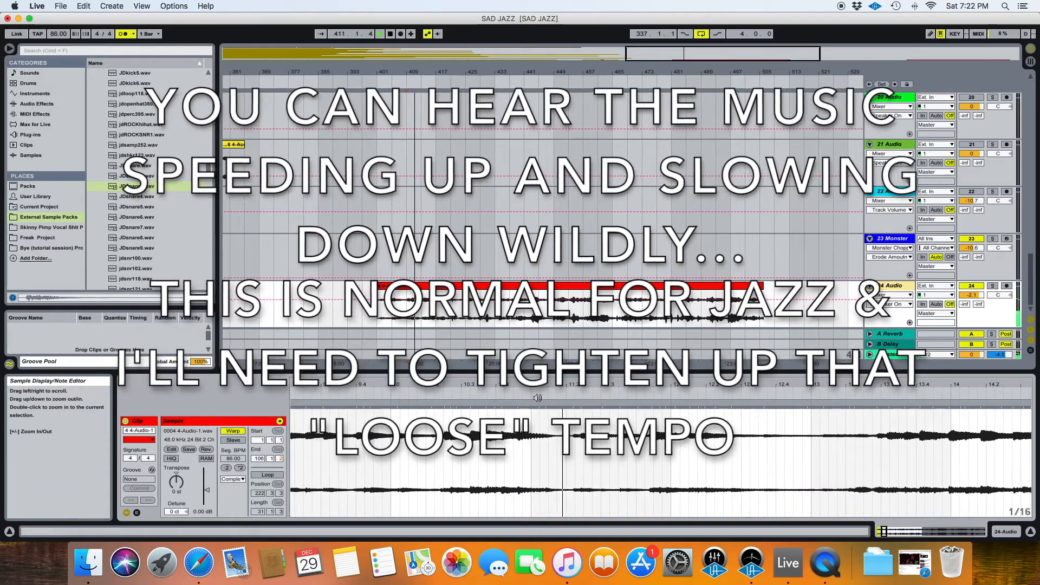
Step: Add a warp marker on the transient just after bar 11, align it to 11.1.1 and resume playback
key("space")
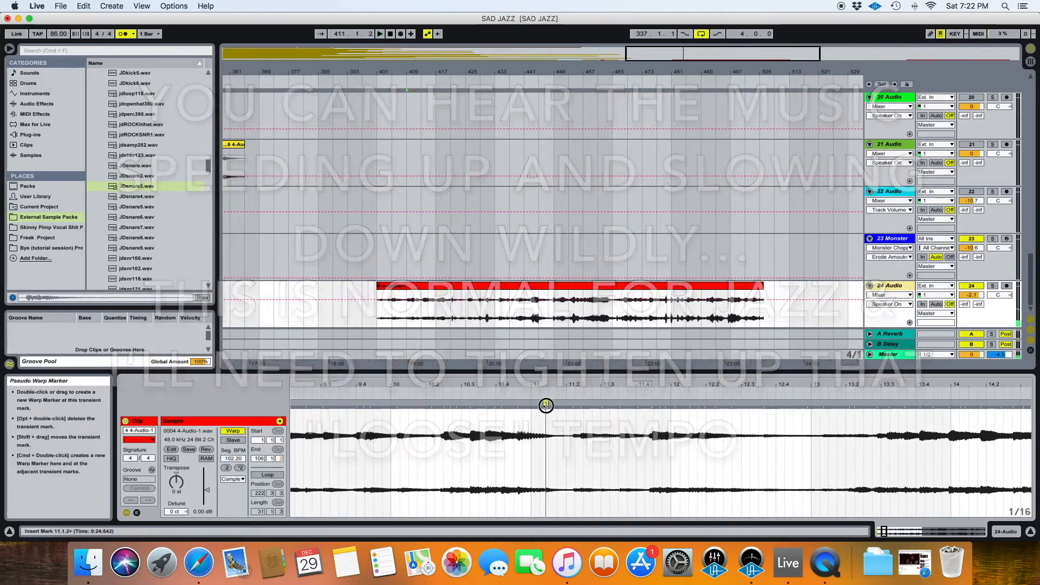
double_click(539, 406)
left_click_drag(538, 407, 531, 404)
key("space")
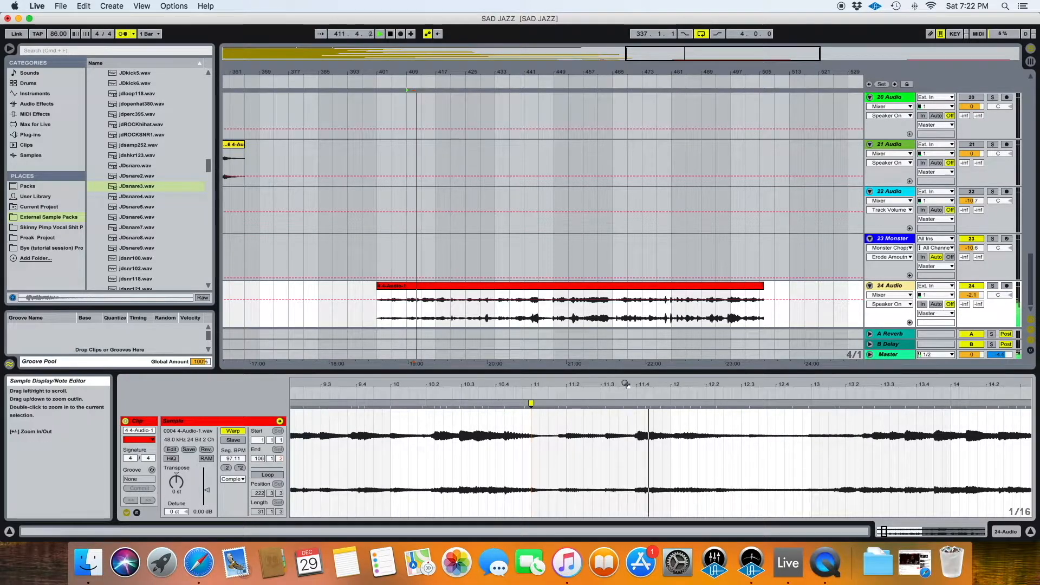
Step: Add a warp marker on the downbeat near bar 13 and align it to 13.1.1
left_click_drag(494, 386, 490, 379)
left_click_drag(676, 385, 639, 404)
double_click(652, 404)
left_click(571, 393)
left_click_drag(702, 386, 583, 378)
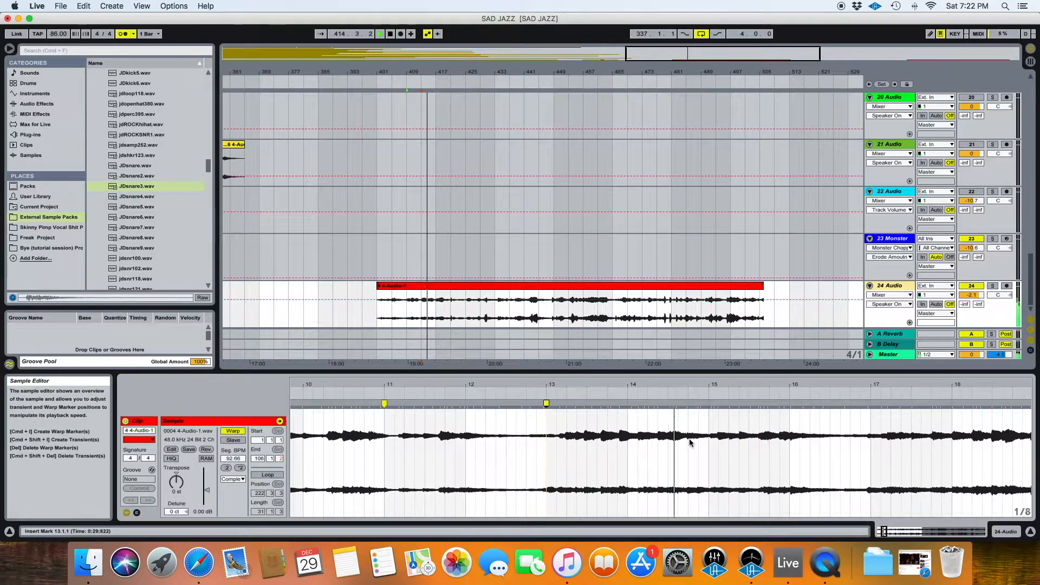
Step: Add a warp marker on the downbeat near bar 17, align it to 17.1.1 and stop playback
left_click_drag(644, 386, 1023, 386)
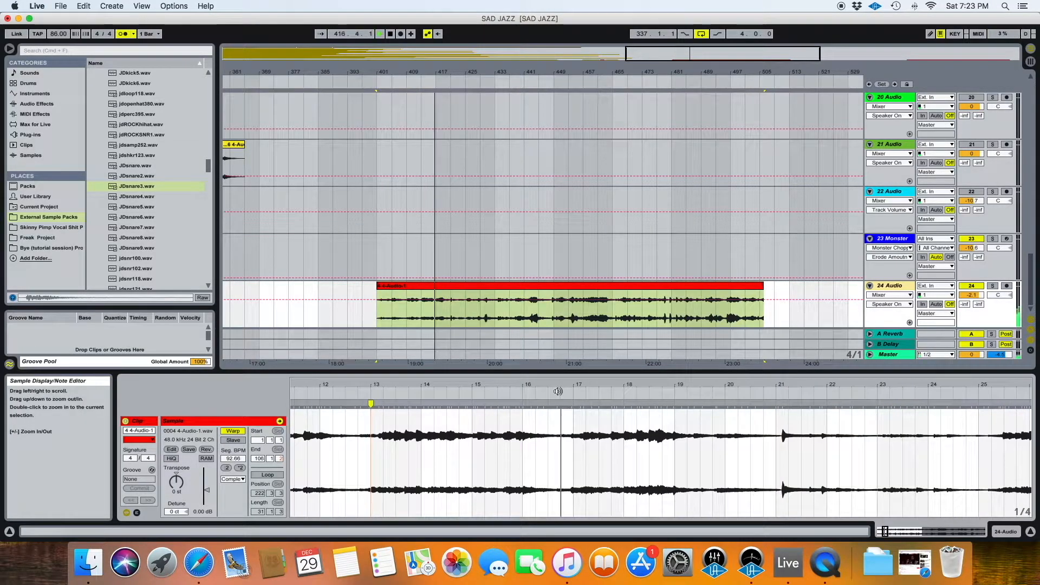
left_click_drag(574, 385, 575, 405)
double_click(569, 404)
key("space")
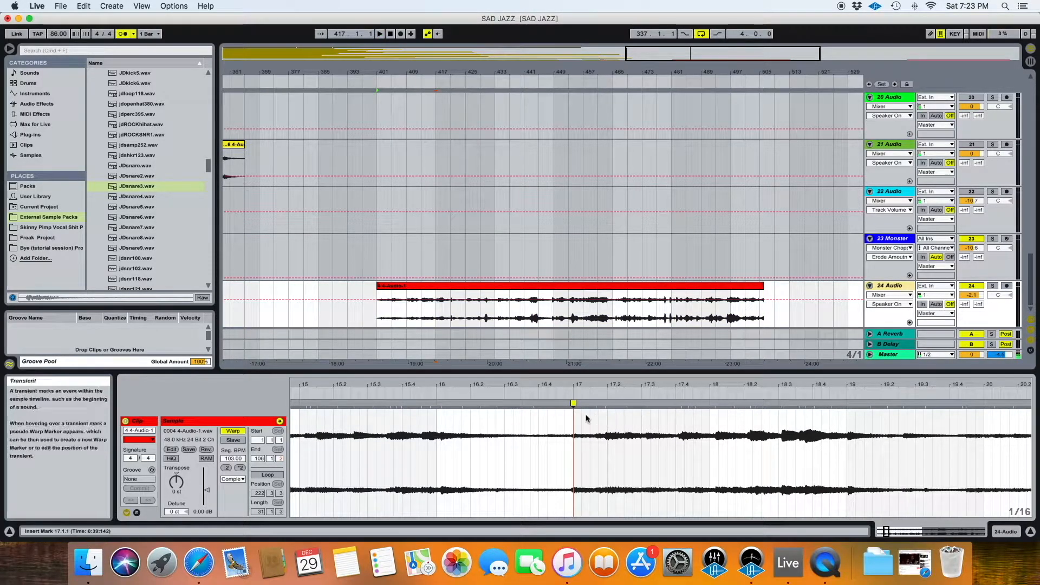
Step: Play the arrangement from bar 417 to check the timing following the bar 17 warp marker
left_click_drag(579, 383, 568, 379)
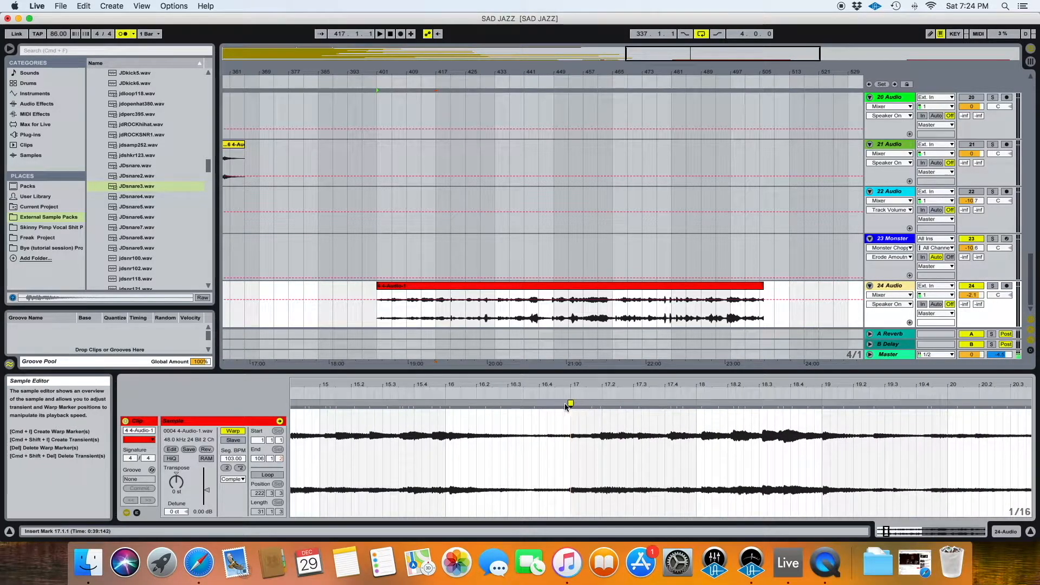
key("space")
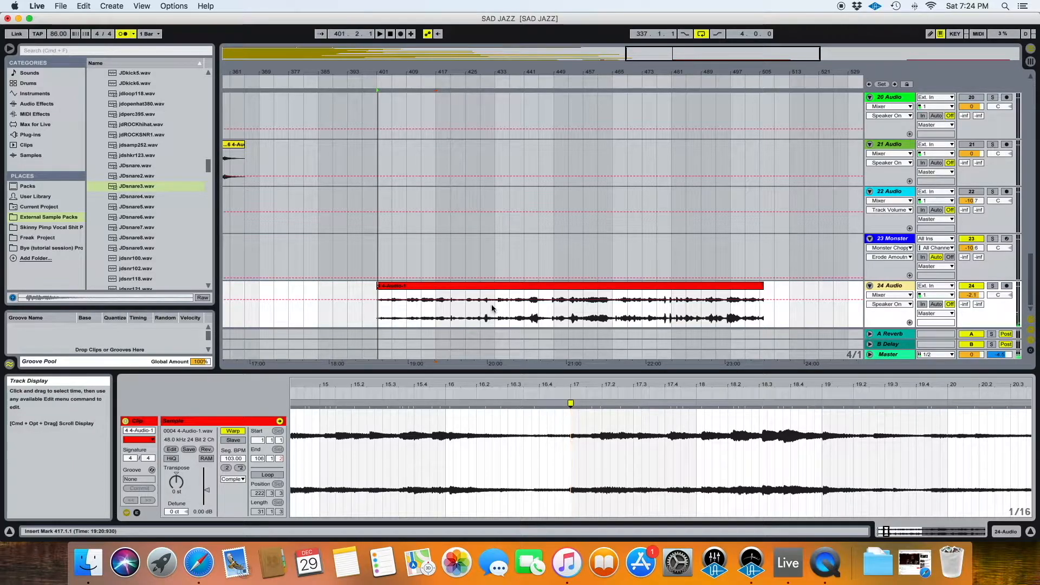
left_click(494, 308)
left_click(439, 309)
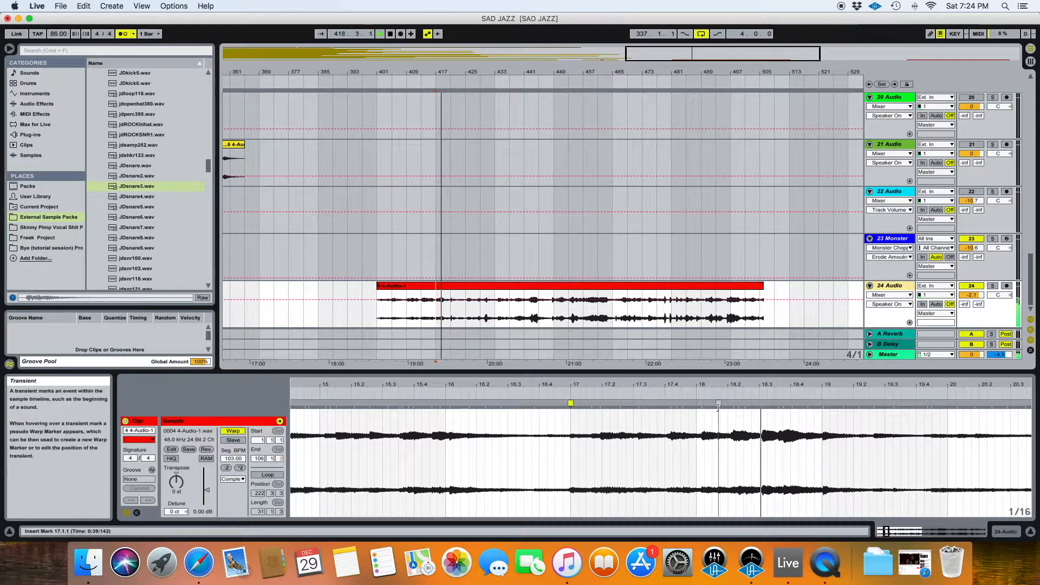
key("space")
Step: Audition the clip from arrangement bar 409 and add warp markers aligned to 9.3, 9.4 and 10 in the sample
scroll(479, 314, "left", 5)
left_click(580, 310)
key("space")
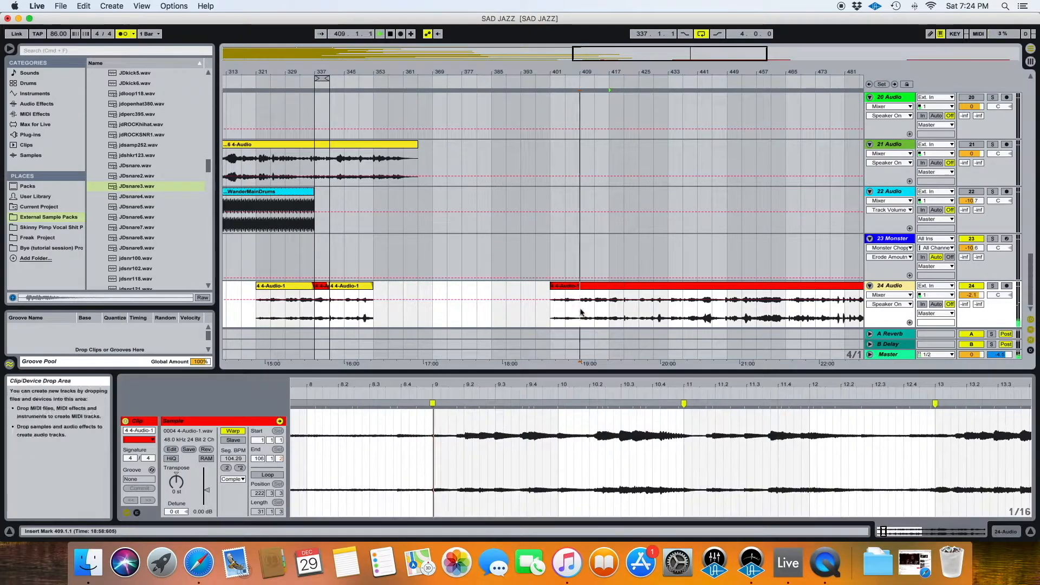
key("space")
double_click(566, 421)
key("space")
double_click(498, 408)
double_click(526, 436)
Step: Add warp markers aligned to 10.3 and 10.4 in the sample while auditioning the timing
scroll(534, 439, "right", 3)
key("space")
double_click(544, 436)
left_click_drag(521, 384, 522, 396)
key("space")
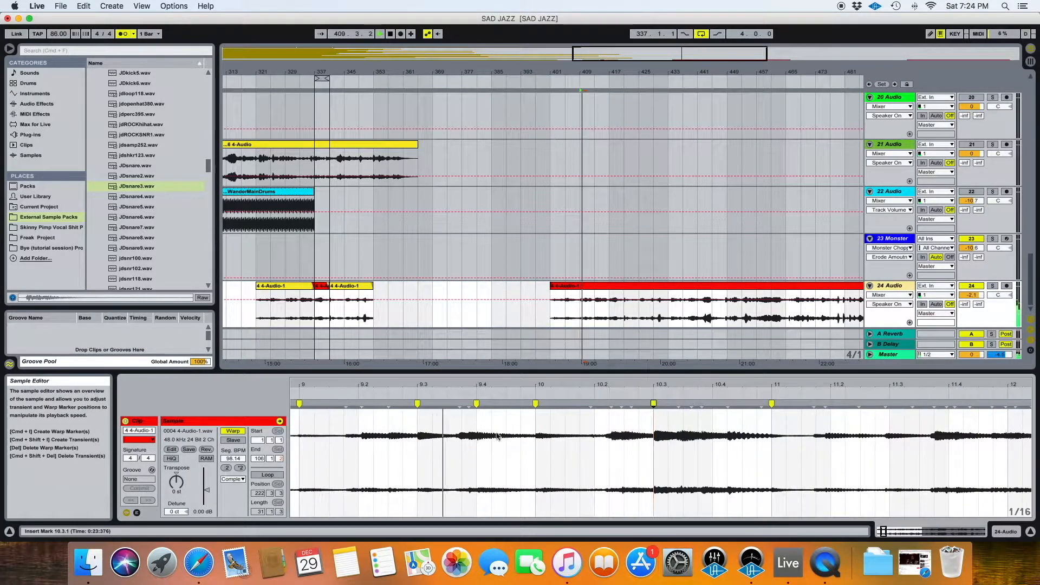
left_click_drag(609, 406, 593, 405)
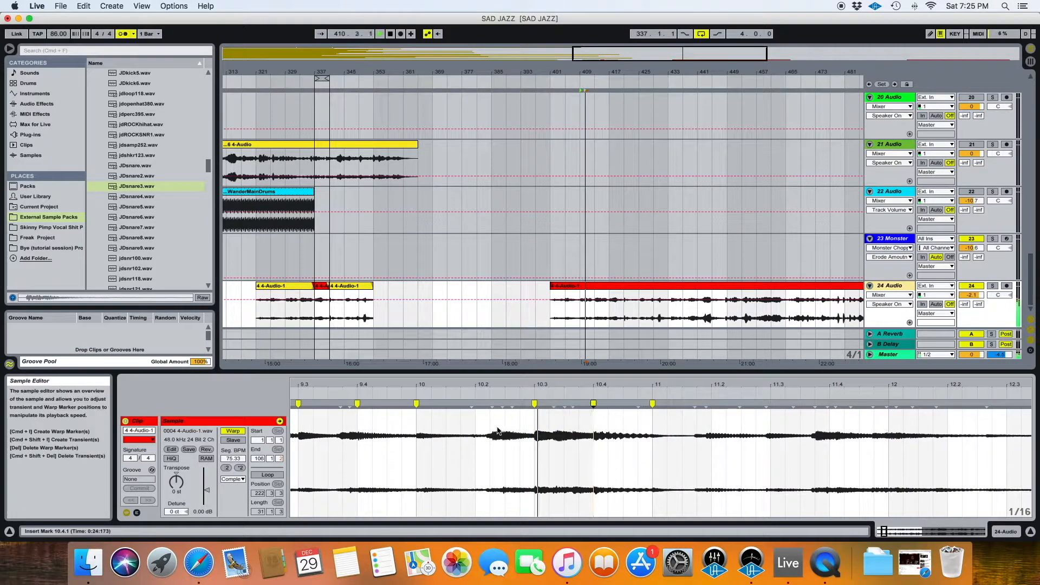
Step: Add a warp marker aligned to 10.2 in the sample and replay the clip from arrangement bar 409
scroll(457, 417, "left", 5)
key("space")
key("space")
scroll(490, 430, "right", 3)
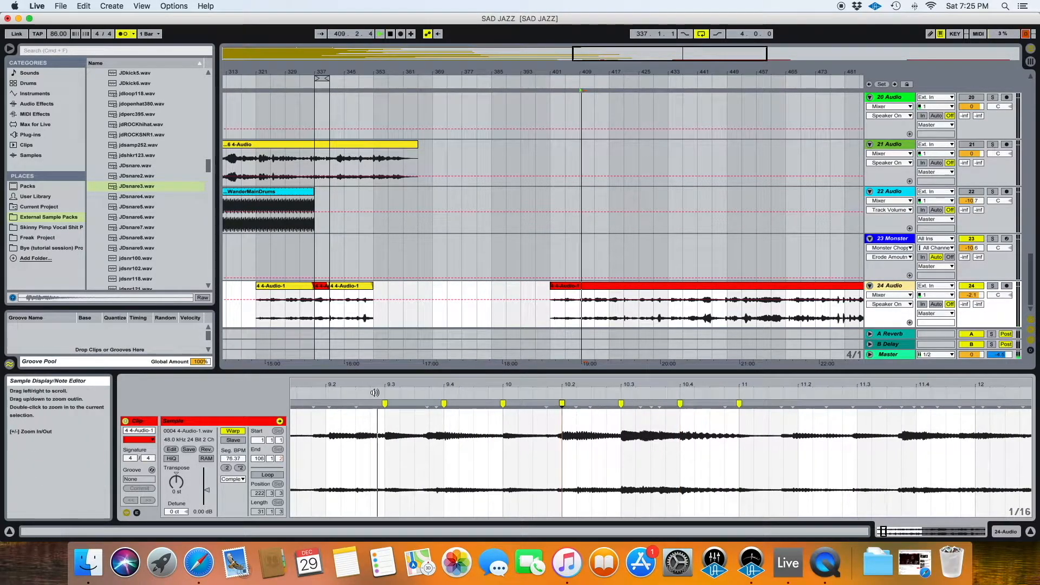
Step: Add warp markers on the next strong beats and align them to 11.3 and 13 in the sample
scroll(469, 443, "right", 4)
double_click(518, 405)
left_click_drag(520, 407, 525, 406)
scroll(527, 407, "right", 4)
double_click(755, 405)
scroll(683, 394, "right", 2)
left_click_drag(714, 404, 692, 404)
Step: Audition the passage and examine the waveform closely around the bar 13 warp marker
left_click(627, 393)
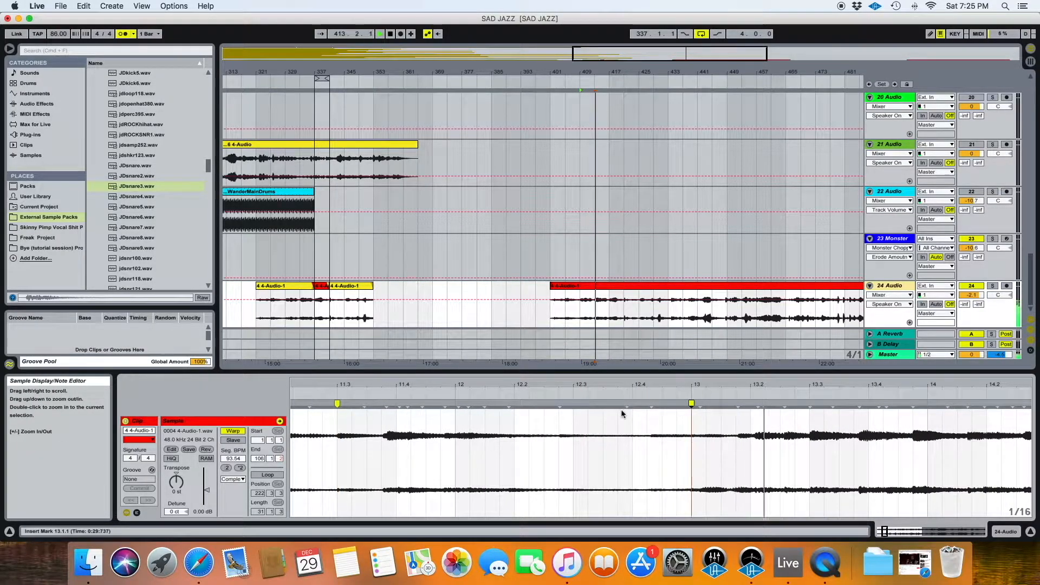
left_click_drag(615, 384, 616, 380)
scroll(599, 417, "right", 5)
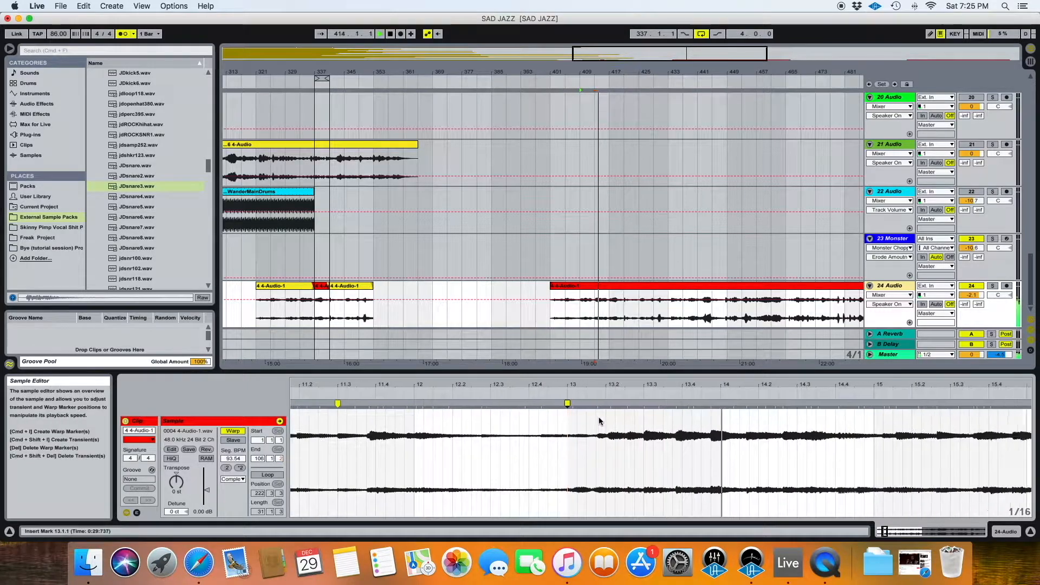
key("space")
left_click_drag(466, 386, 466, 389)
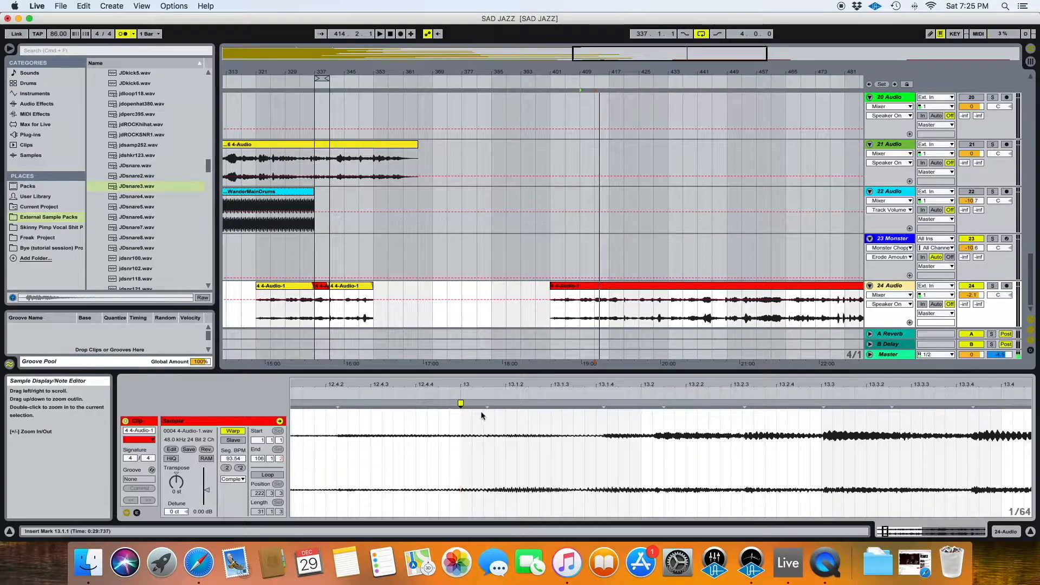
left_click_drag(447, 385, 455, 399)
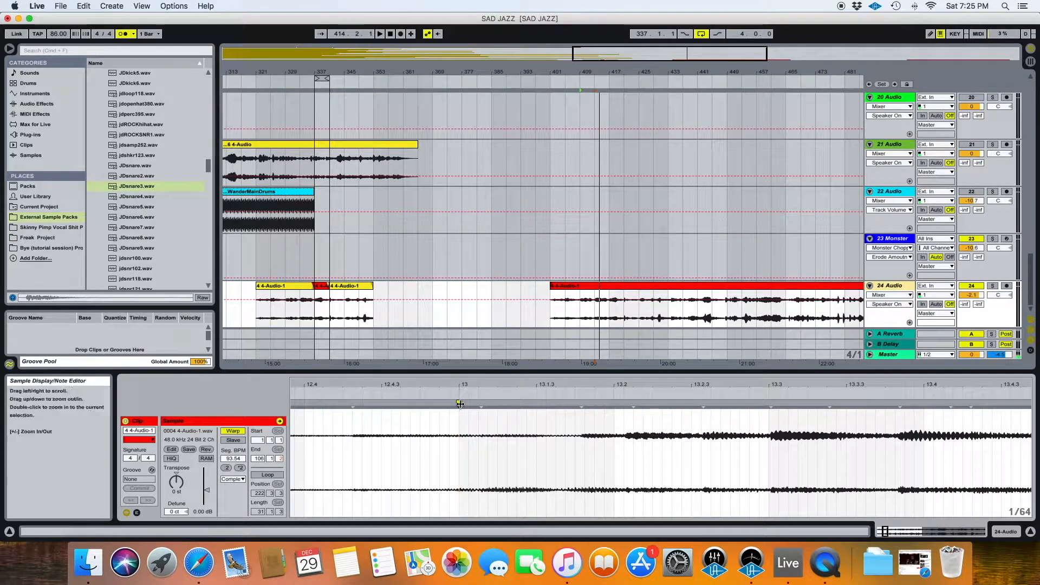
left_click_drag(454, 386, 454, 379)
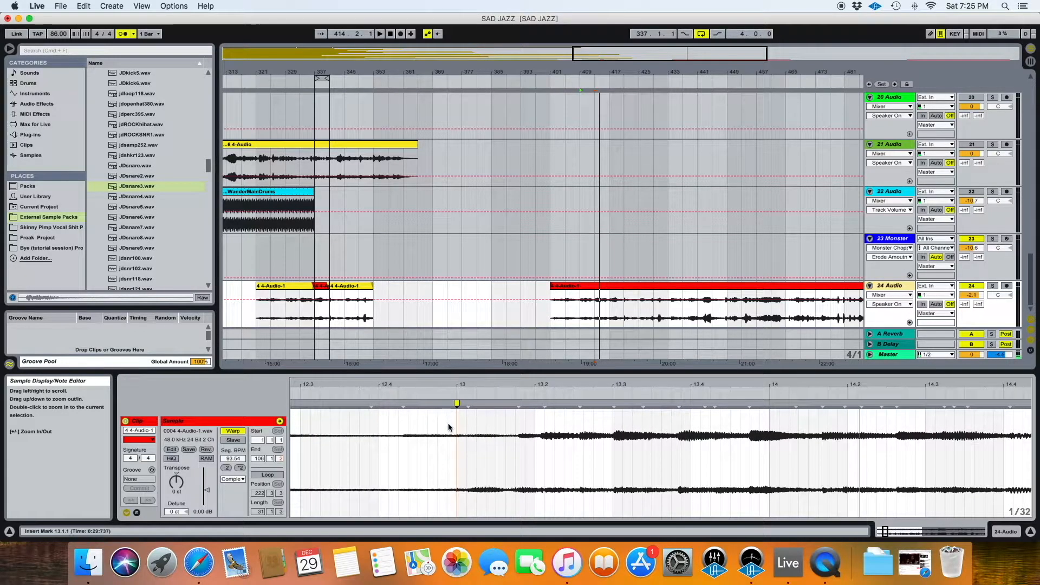
scroll(454, 425, "left", 6)
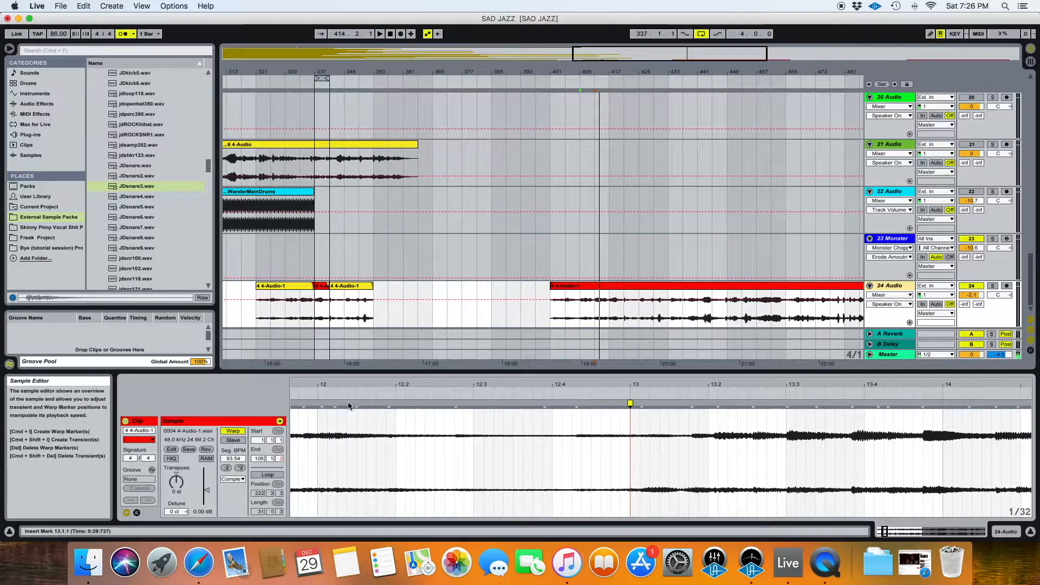
Step: Add warp markers at 13.2.3 and 13.3 in the sample and audition the passage from bar 13
left_click(318, 394)
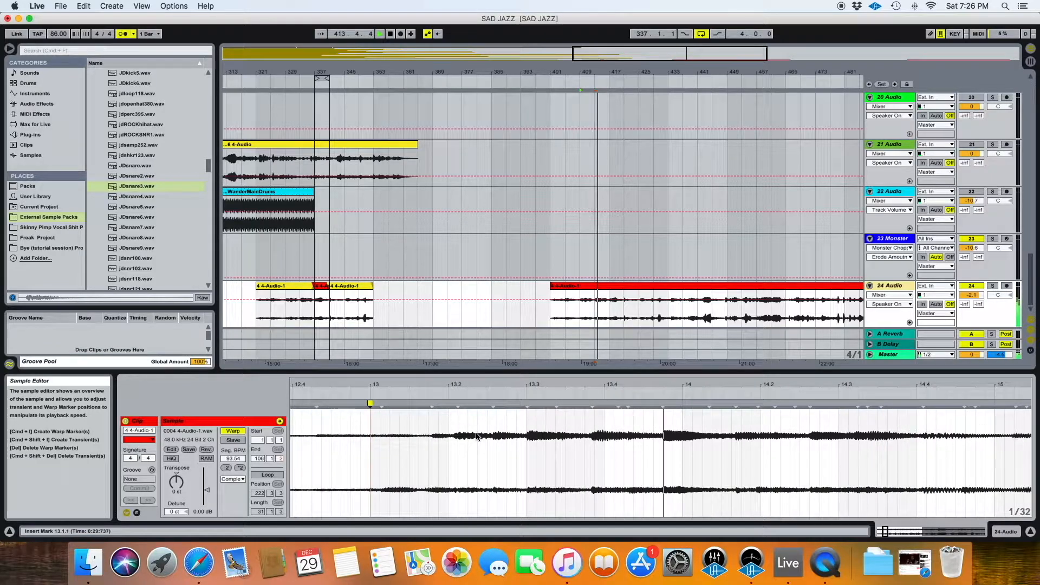
double_click(494, 404)
double_click(527, 404)
left_click(368, 395)
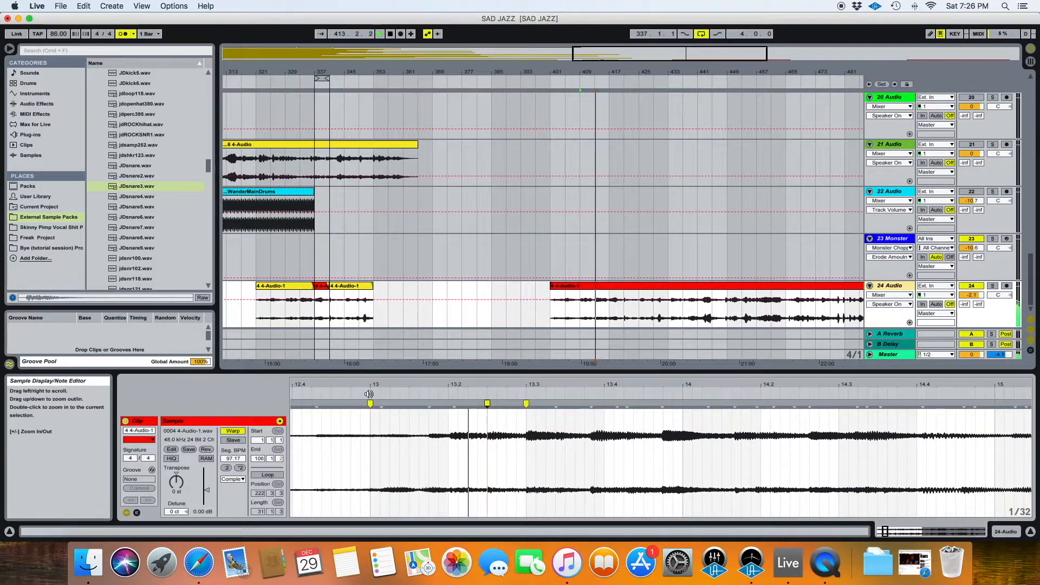
Step: Add further warp markers on the beats following 13.3 in the sample
double_click(722, 404)
double_click(363, 404)
double_click(772, 403)
double_click(567, 404)
double_click(670, 404)
Step: Loop a short section of the clip in the arrangement and add warp markers to the beats inside it
mouse_move(610, 307)
left_mouse_down()
mouse_move(649, 309)
mouse_move(590, 308)
left_mouse_up()
key("super+l")
double_click(415, 403)
double_click(517, 404)
key("super+l")
double_click(560, 403)
double_click(868, 403)
Step: Loop the selected arrangement section and refine its closely spaced warp markers against the beats
key("super+l")
double_click(632, 405)
double_click(685, 404)
double_click(666, 404)
double_click(655, 404)
double_click(629, 403)
key("super+l")
Step: Set a two-bar arrangement loop from bar 411 and add warp markers around 12 and 12.2 in the sample
scroll(485, 425, "left", 3)
left_click_drag(588, 79, 502, 79)
double_click(522, 404)
double_click(573, 404)
left_click_drag(559, 79, 530, 79)
double_click(554, 403)
double_click(605, 404)
double_click(715, 404)
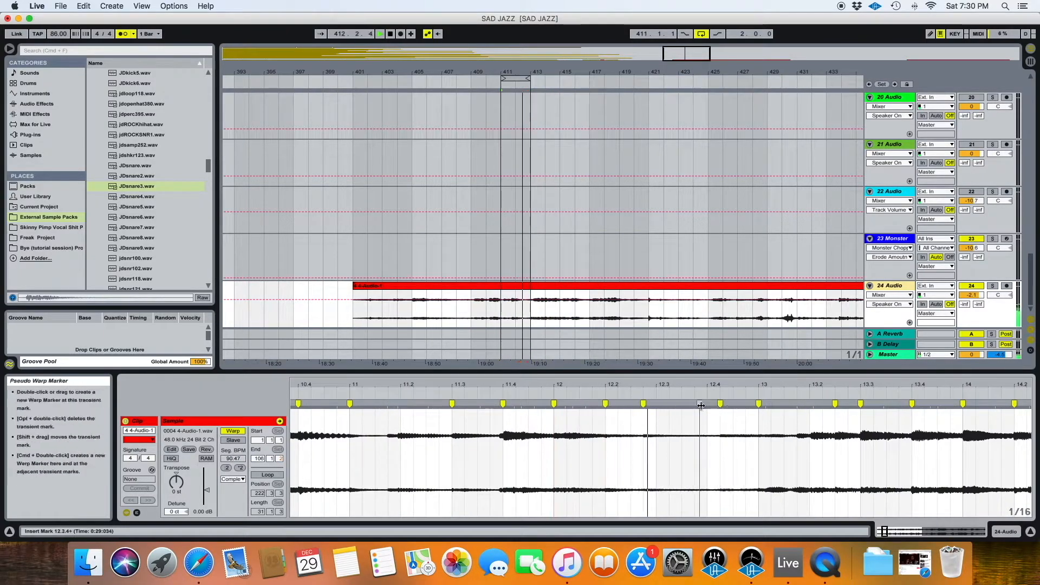
Step: Loop arrangement bars 409 to 411 and shift a warp marker earlier in the sample
scroll(672, 434, "left", 3)
left_click_drag(471, 309, 501, 308)
key("super+l")
scroll(649, 433, "left", 4)
left_click_drag(761, 404, 735, 404)
Step: Set the arrangement loop to four bars starting at bar 405
left_click_drag(501, 308, 414, 309)
scroll(676, 446, "left", 3)
key("super+l")
scroll(525, 423, "left", 3)
Step: Audition the clip from arrangement bar 409 and redo the warp marker at 10.4 in the sample
left_click_drag(412, 385, 409, 389)
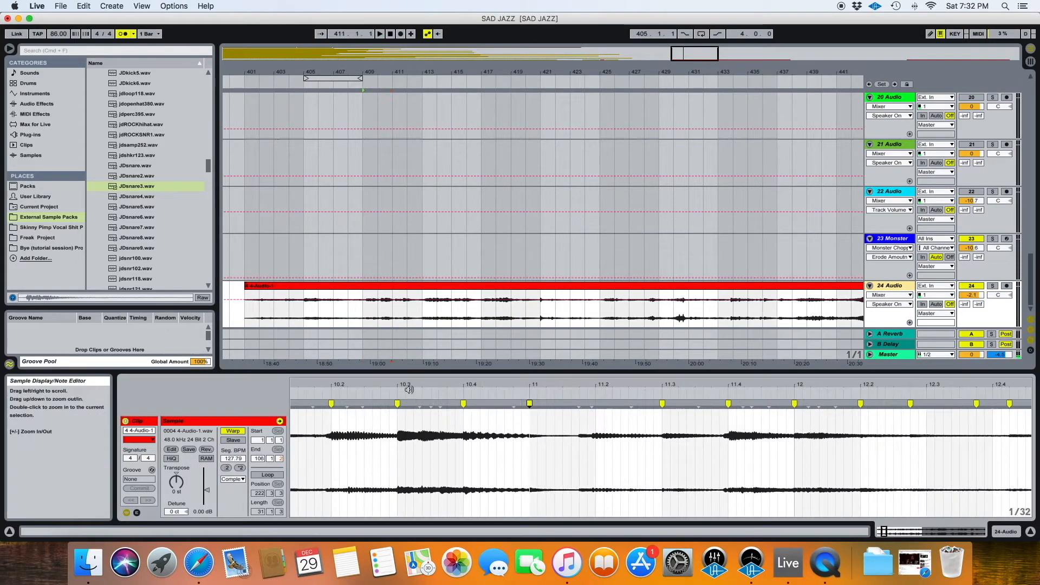
key("space")
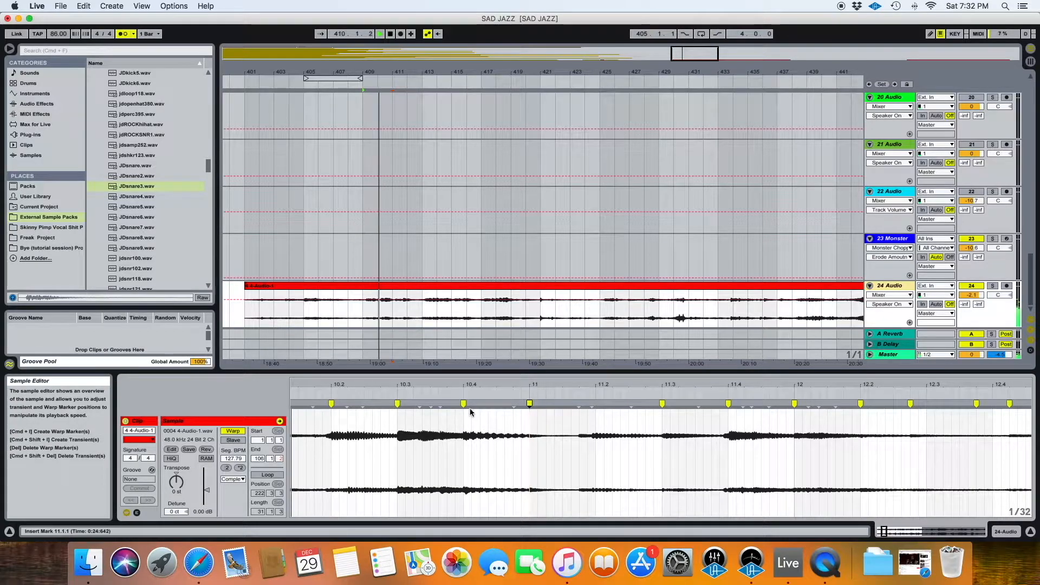
double_click(464, 403)
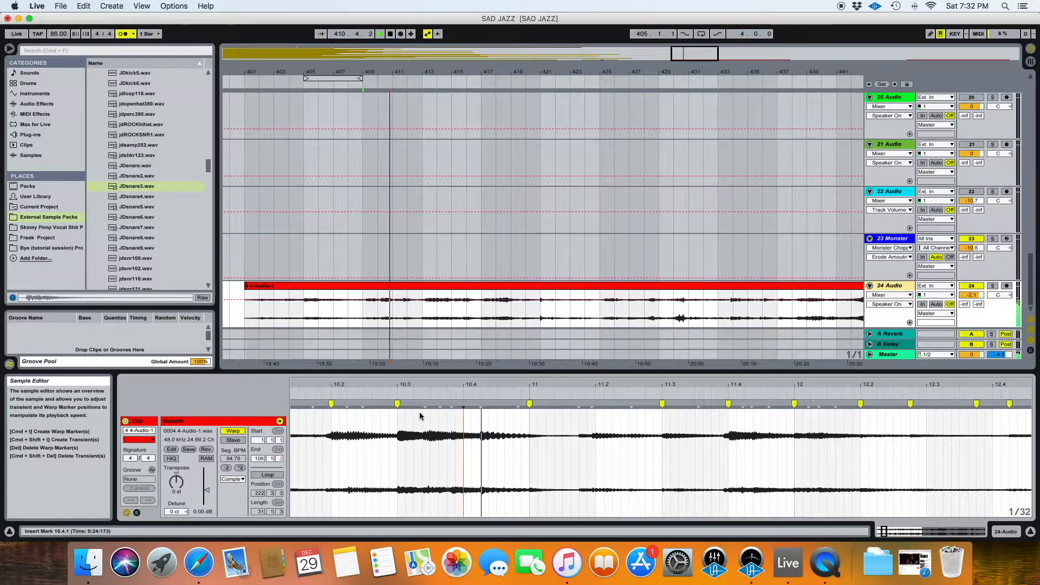
double_click(476, 405)
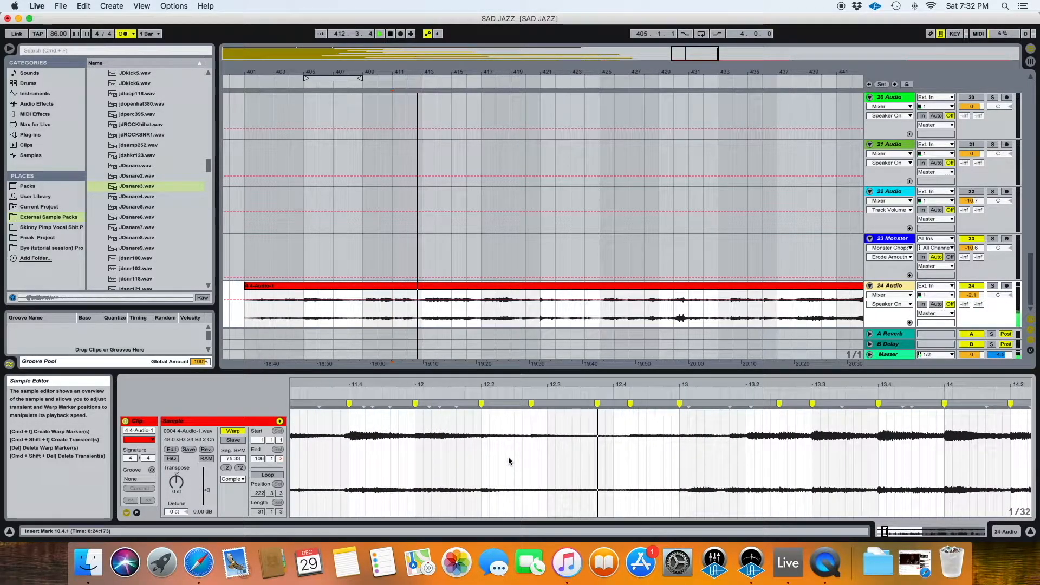
Step: Play the arrangement from bar 411 to check the warped timing around sample bars 12 to 15
left_click(415, 333)
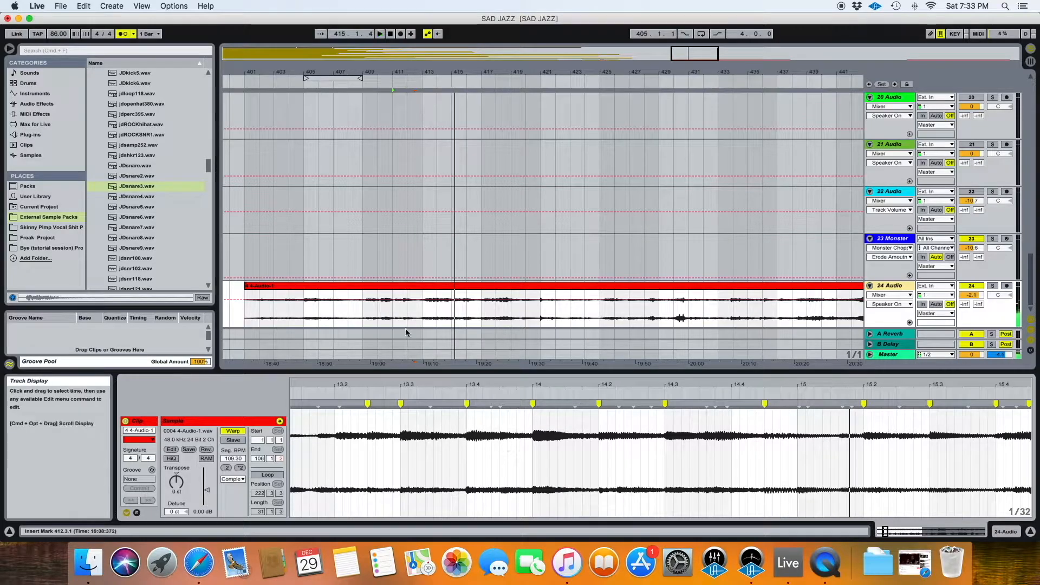
left_click(393, 310)
key("space")
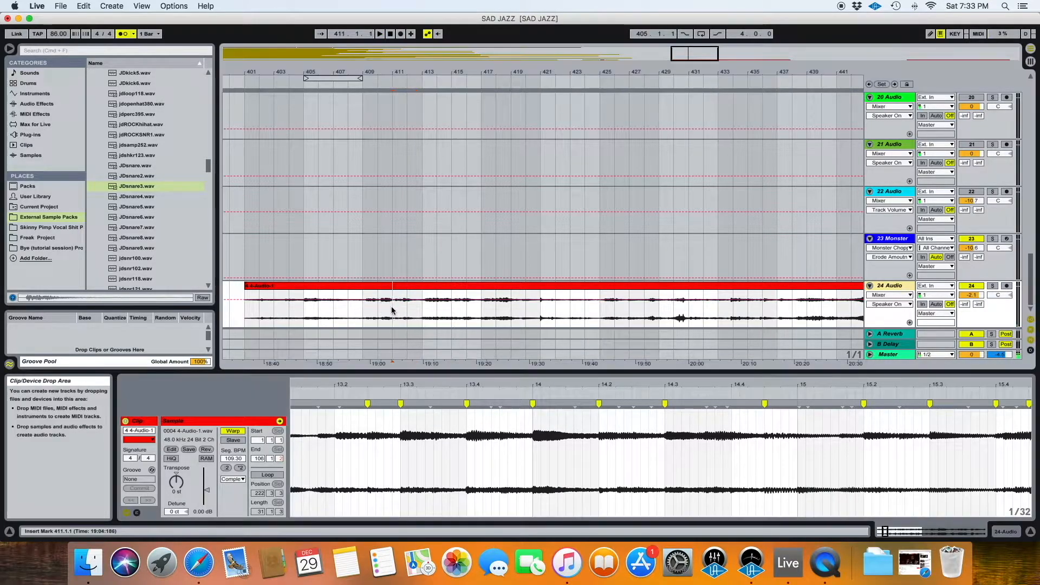
key("space")
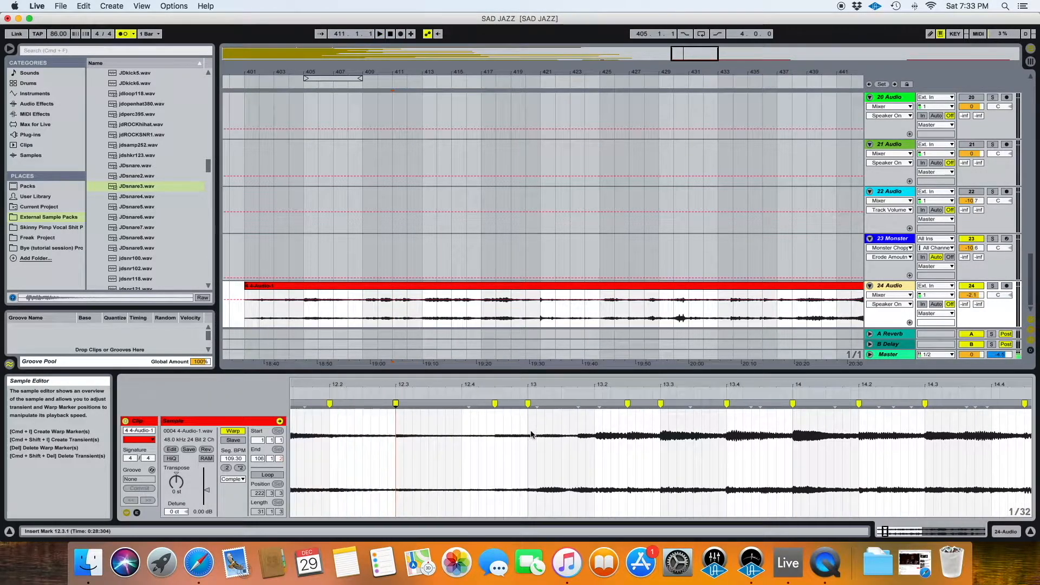
Step: Add a warp marker aligned to 18.2 in the sample while auditioning the phrase
left_click(503, 456)
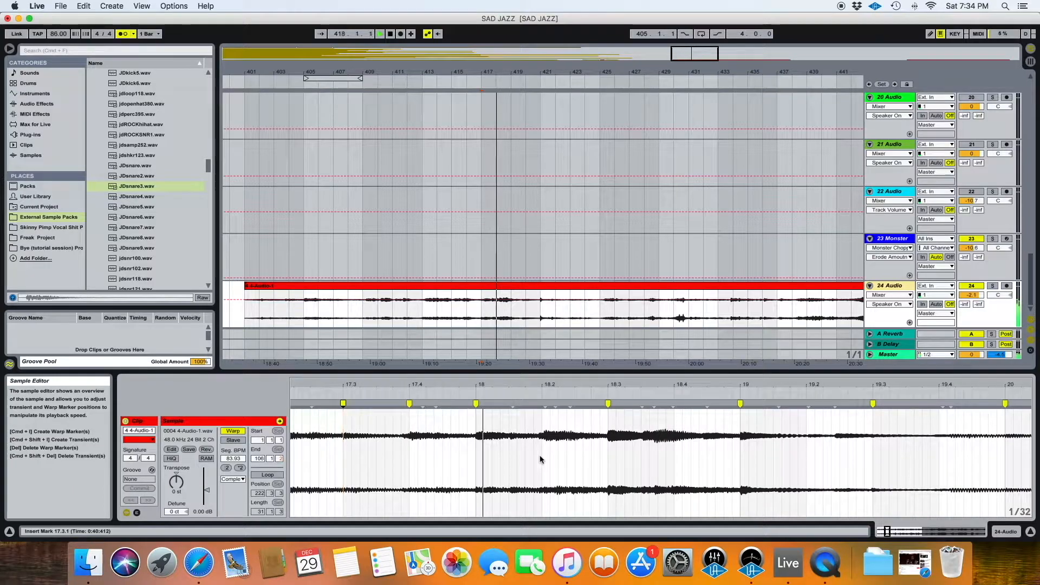
double_click(540, 404)
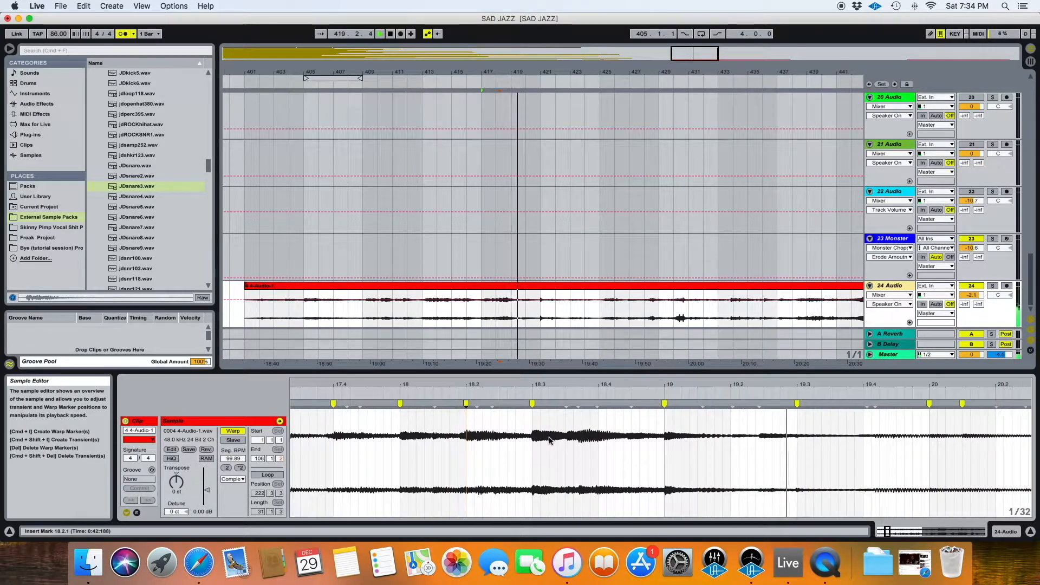
left_click(558, 324)
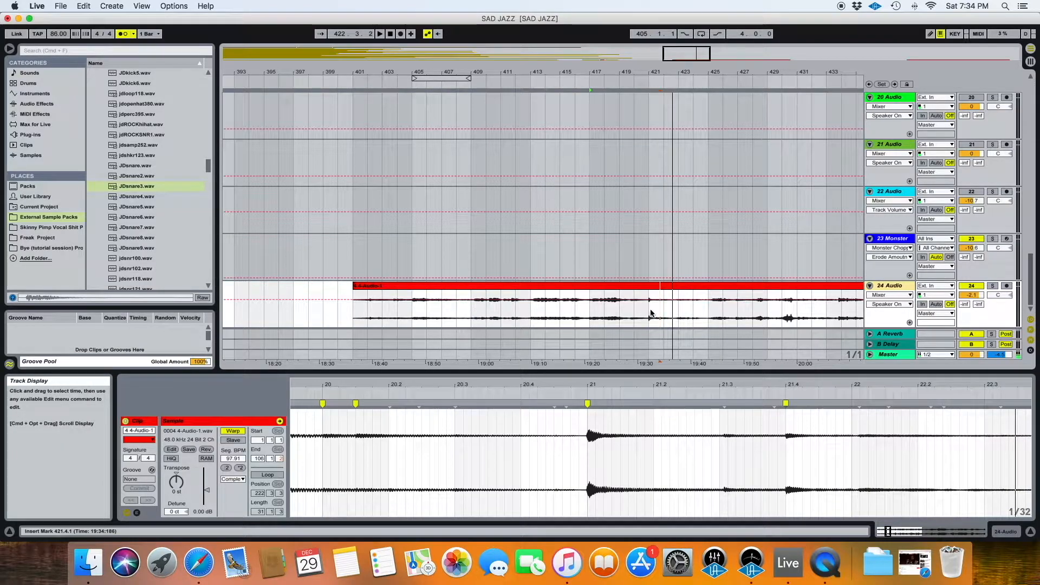
Step: Split the audio clip at bar 423 and delete everything after the split
left_click(677, 315)
key("super+e")
left_click(697, 287)
key("Delete")
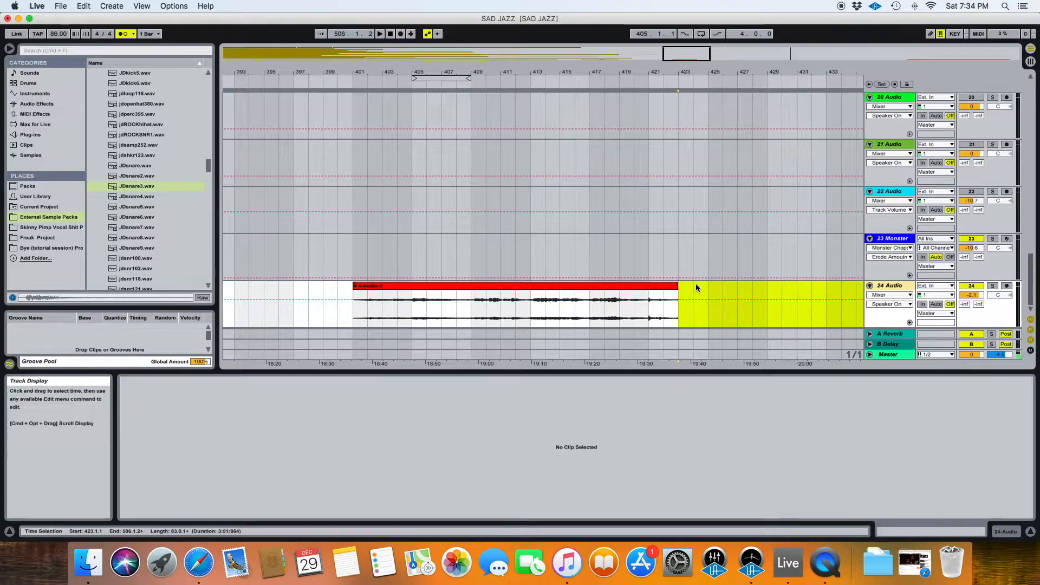
Step: Play the trimmed clip from bar 404 and split it at bar 409
scroll(542, 292, "left", 2)
left_click(442, 303)
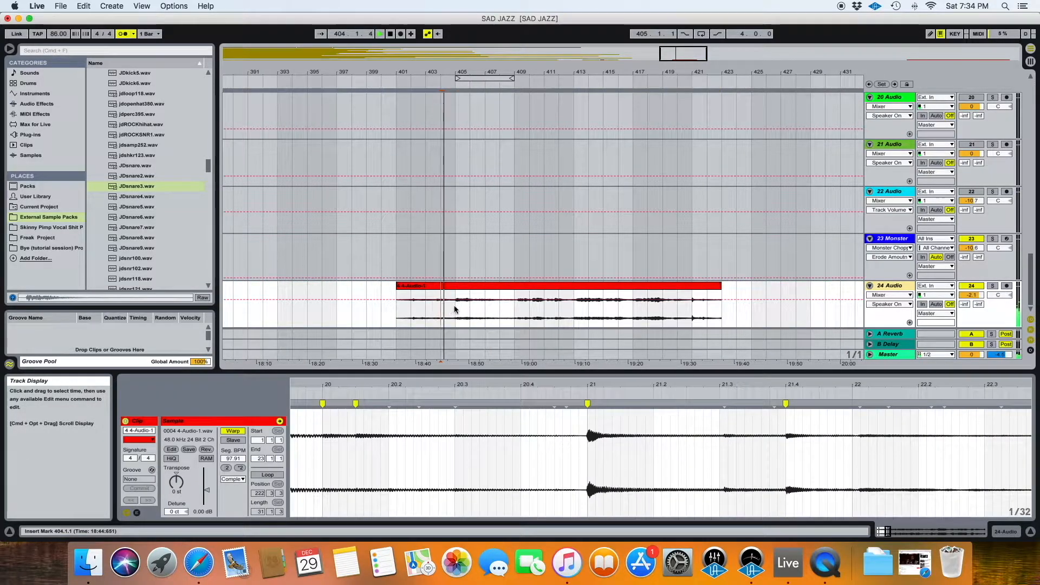
scroll(450, 309, "right", 1)
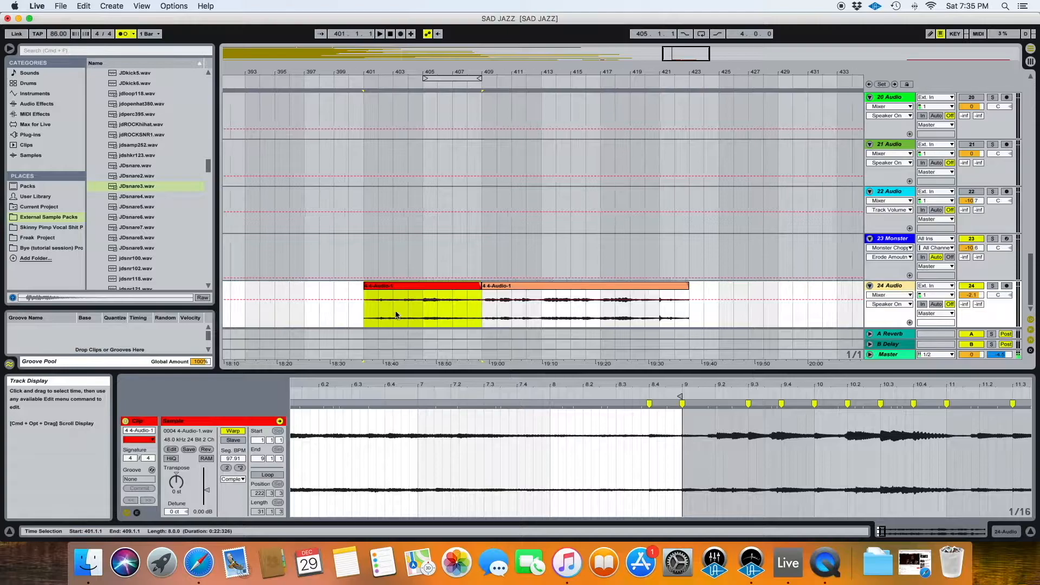
Step: Loop the arrangement across both clips from bar 401 to 423 and select the part from bar 409 to 423
scroll(379, 315, "right", 1)
left_click_drag(352, 316, 678, 299)
left_click_drag(471, 317, 677, 315)
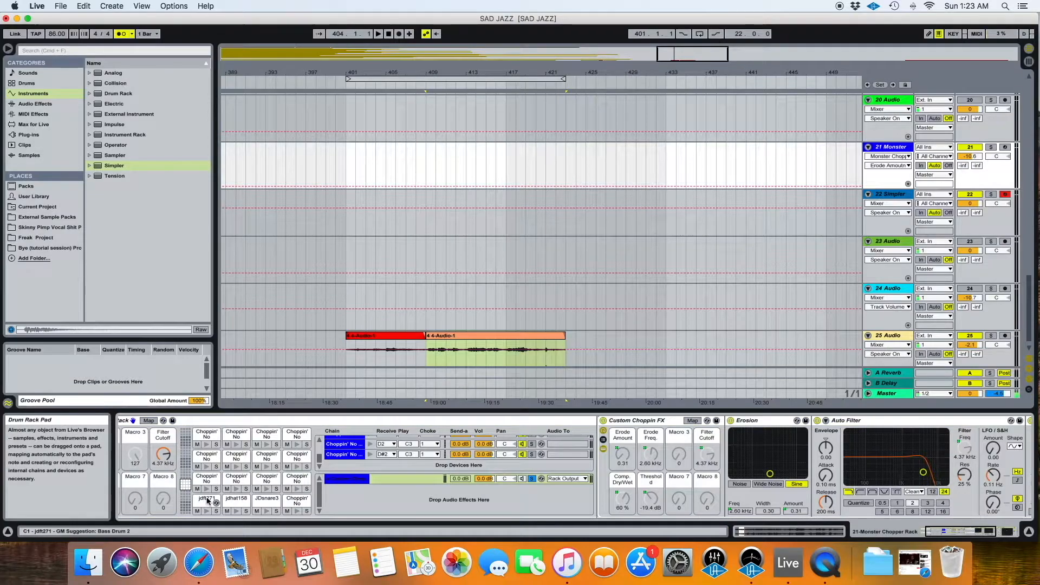
Step: Load the audio clip from bars 409 to 423 onto pad E2 of the Monster Chopper Rack with a 145 ms release
left_click(206, 439)
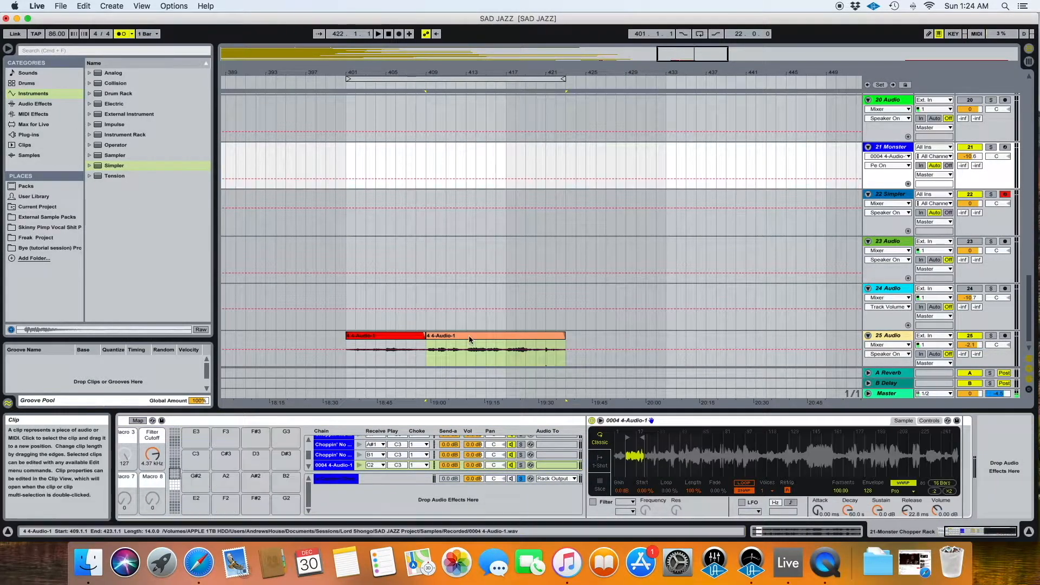
left_click_drag(470, 337, 199, 501)
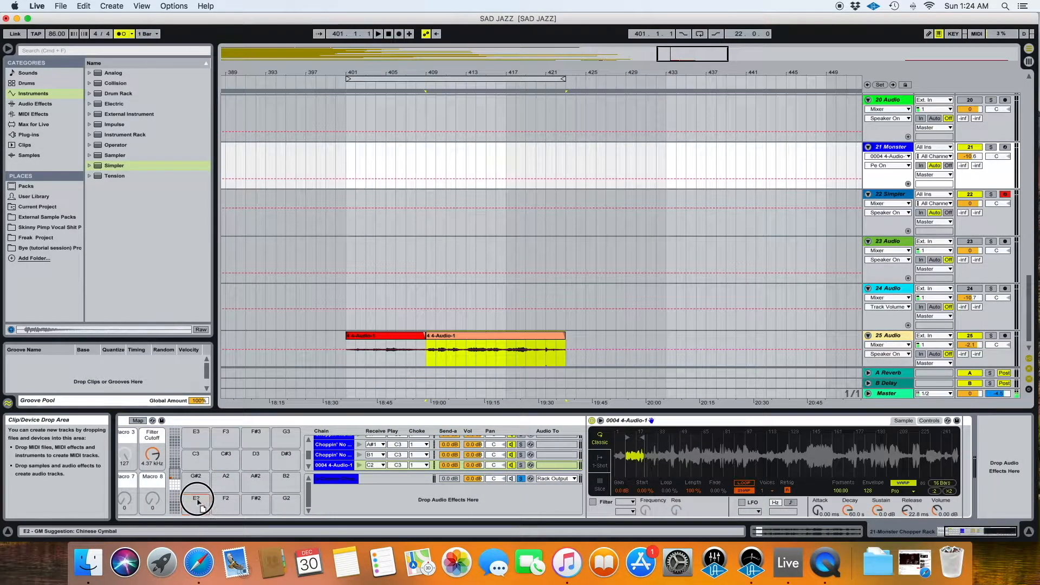
left_click_drag(196, 499, 196, 499)
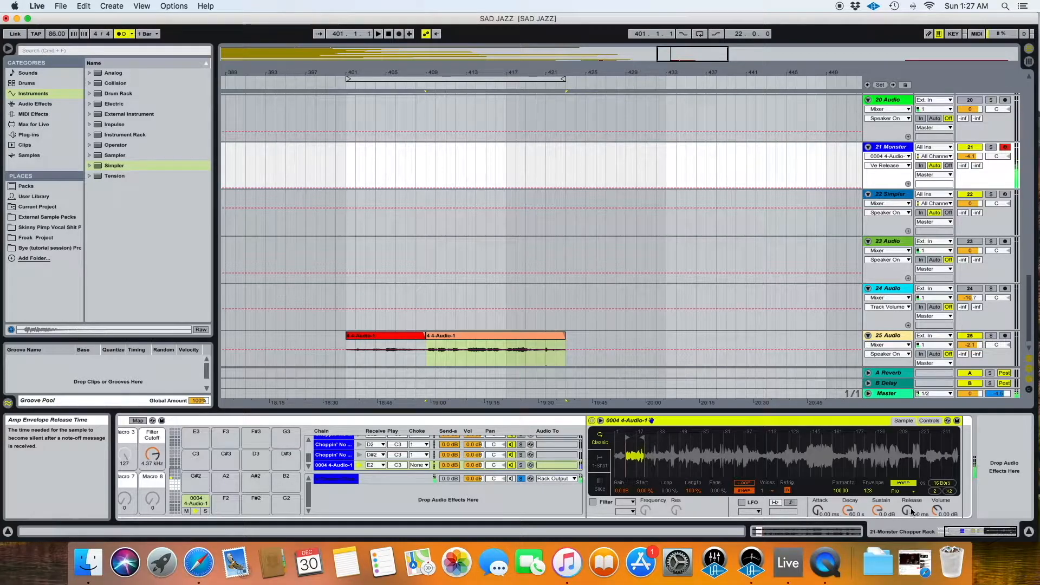
left_click_drag(911, 508, 909, 509)
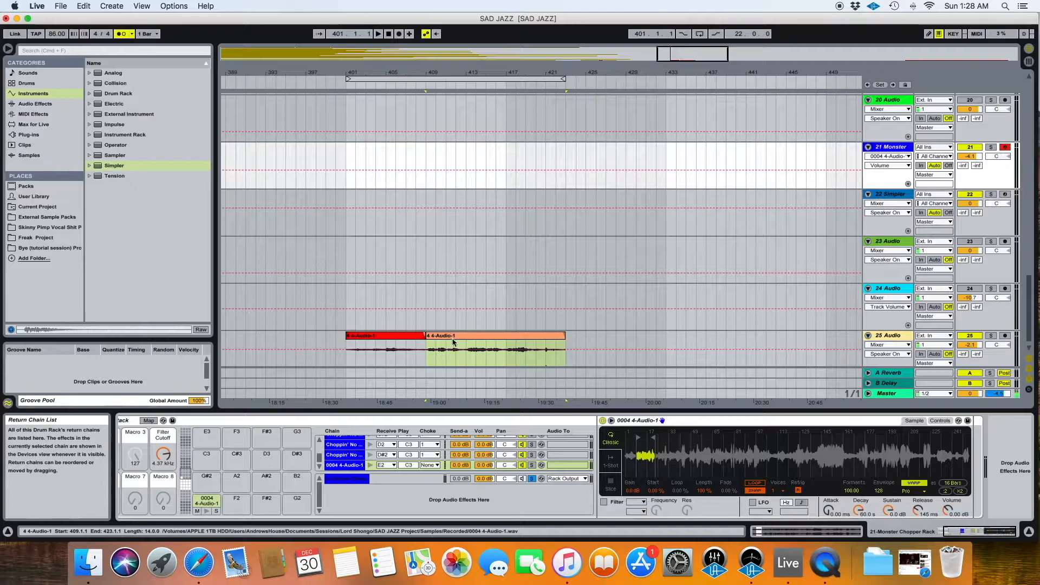
left_click(341, 411)
left_click(448, 362)
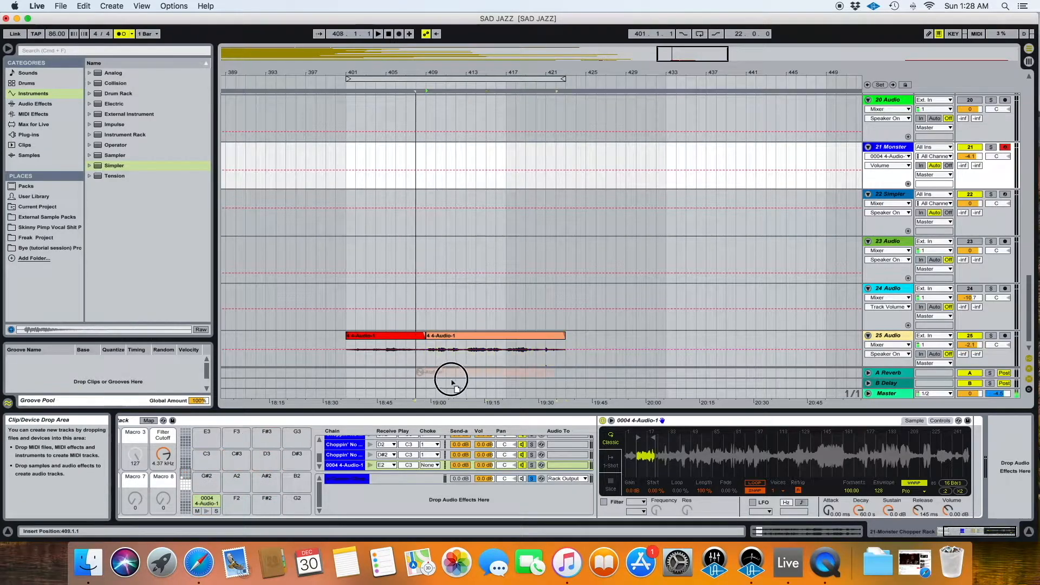
left_click(894, 138)
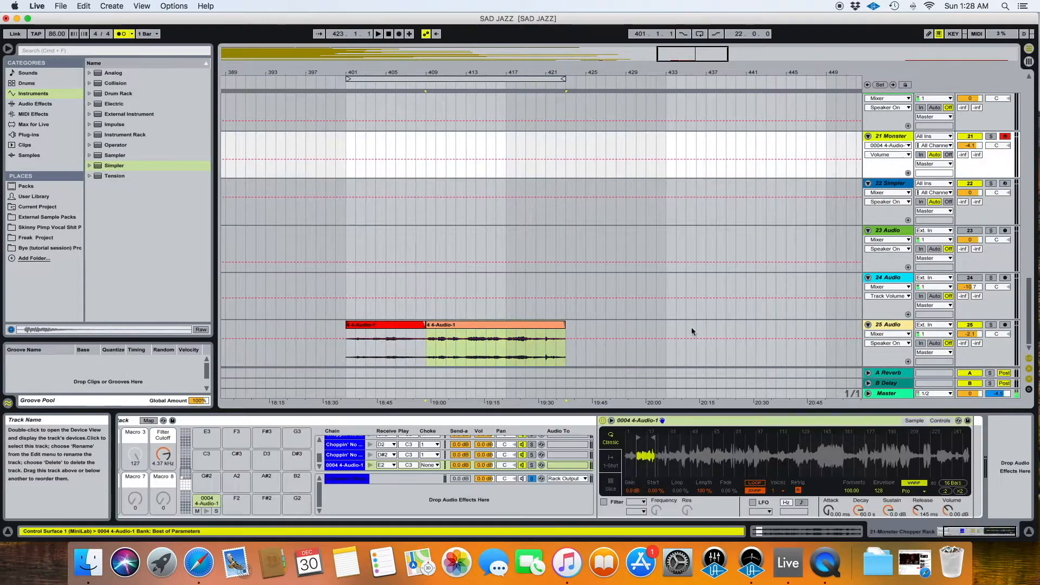
Step: Load an empty Drum Rack on MIDI track 22 and place the Choppin' No Release Simpler preset on pad C1
scroll(696, 352, "left", 4)
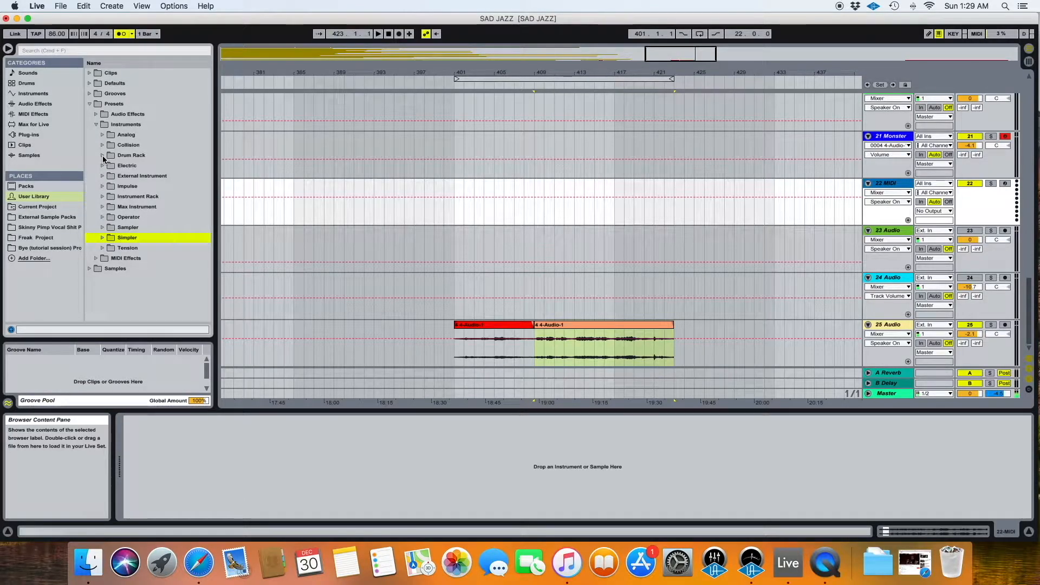
left_click(33, 95)
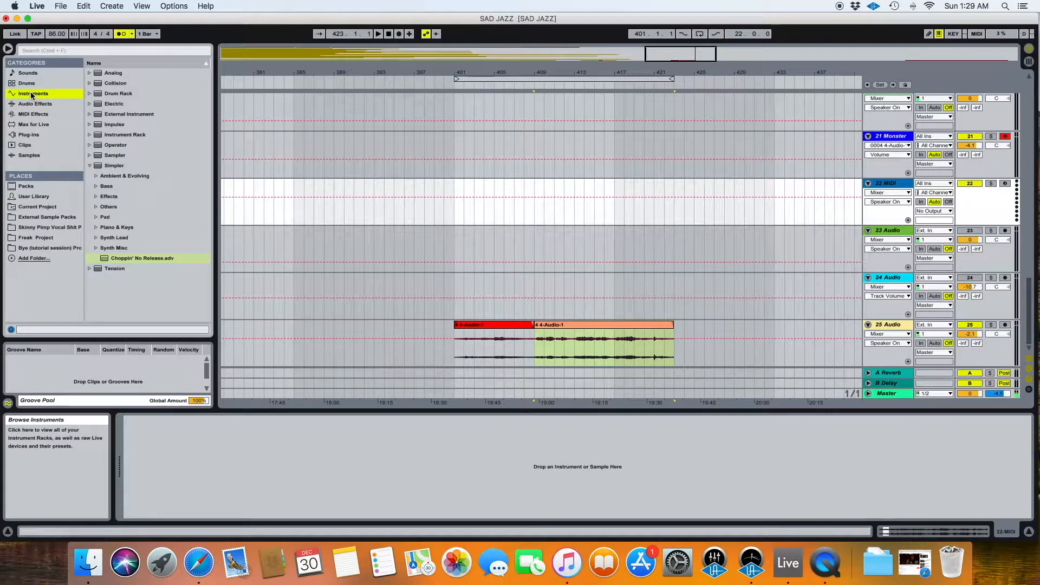
double_click(105, 95)
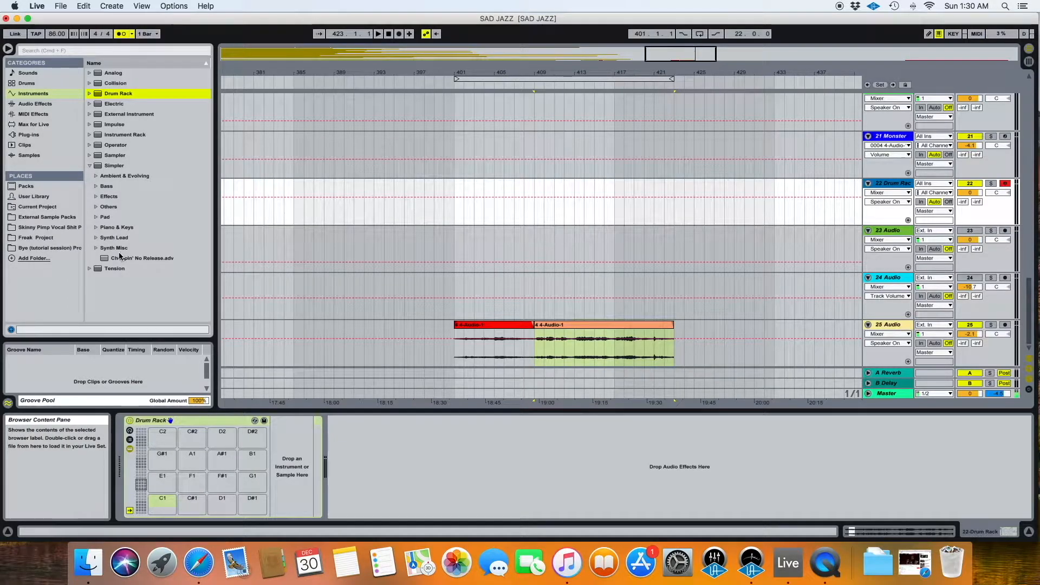
left_click_drag(114, 259, 163, 501)
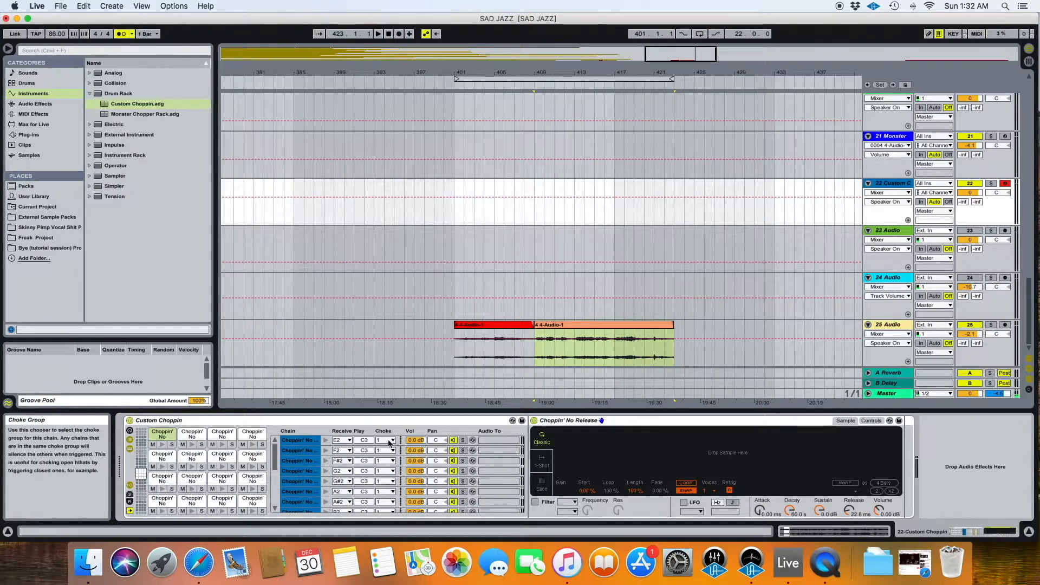
Step: Set the choke group of the E2 chain in the Custom Choppin rack to 1
left_click(389, 441)
left_click(389, 456)
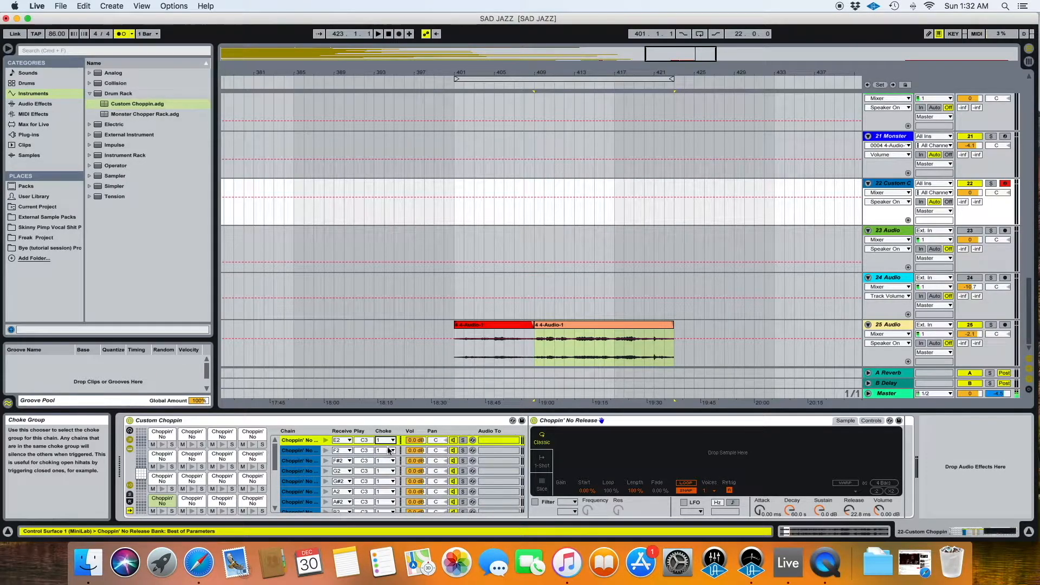
Step: Set the choke group of all 16 chains in the Custom Choppin rack to 1
left_click(387, 440)
left_click(387, 440)
left_click(309, 442)
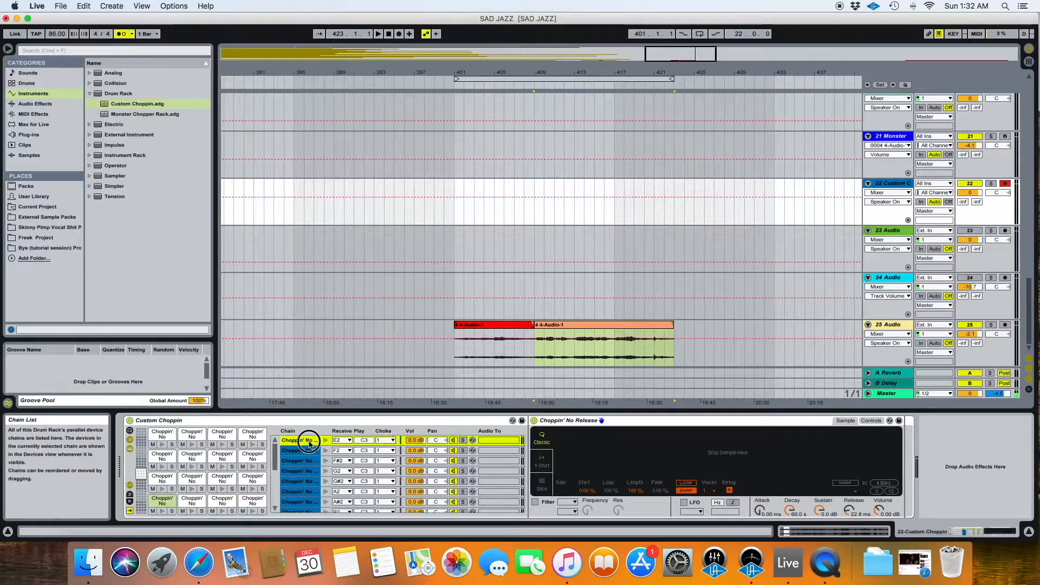
key("super+a")
left_click(387, 440)
left_click(384, 432)
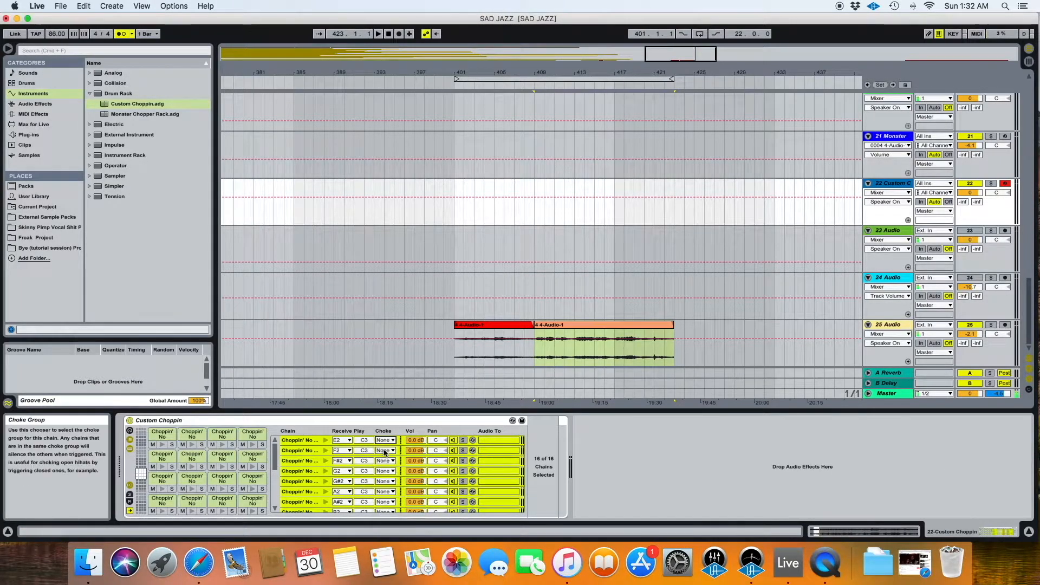
left_click(301, 442)
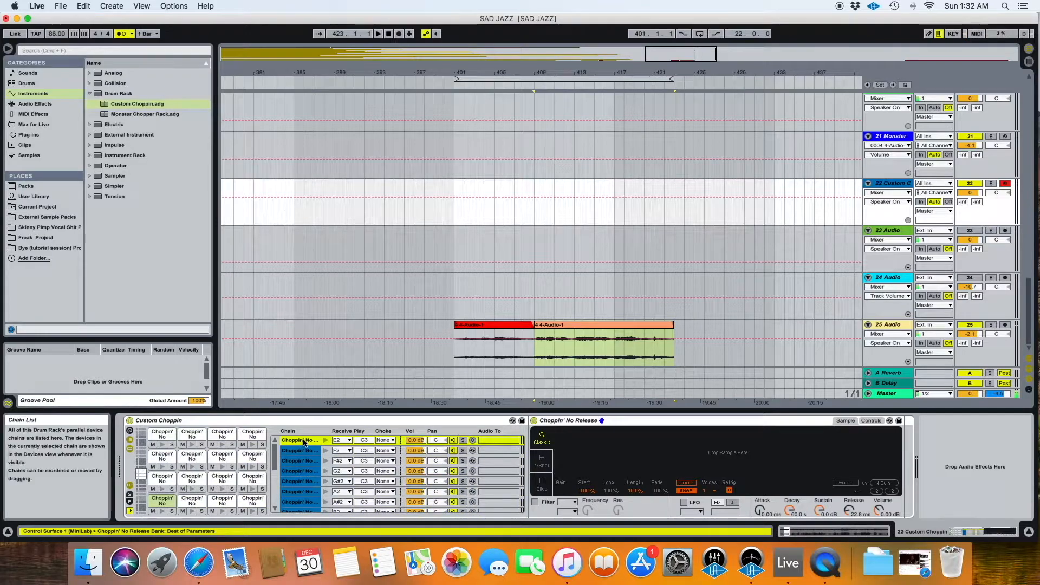
key("super+a")
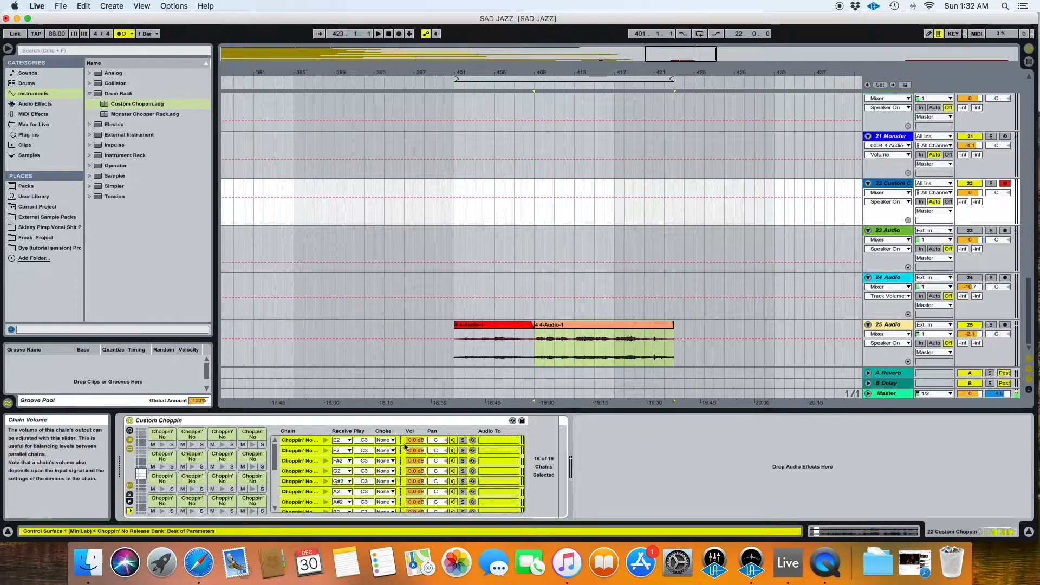
left_click(386, 440)
left_click(379, 457)
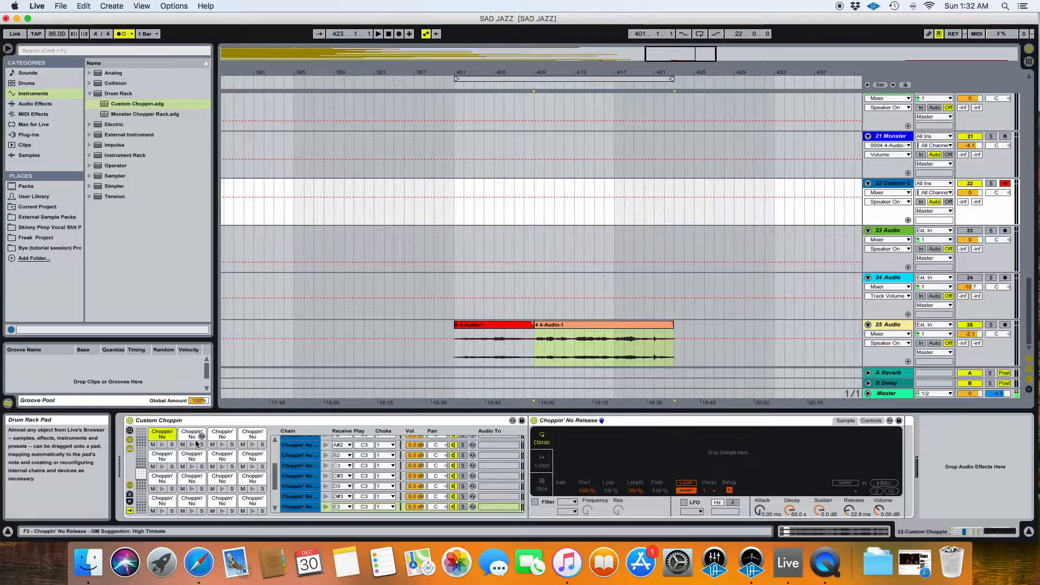
Step: Load the audio clip from bars 409 to 423 onto pads E3, F3, F#3 and G3 of the Custom Choppin rack
left_click_drag(583, 324, 623, 422)
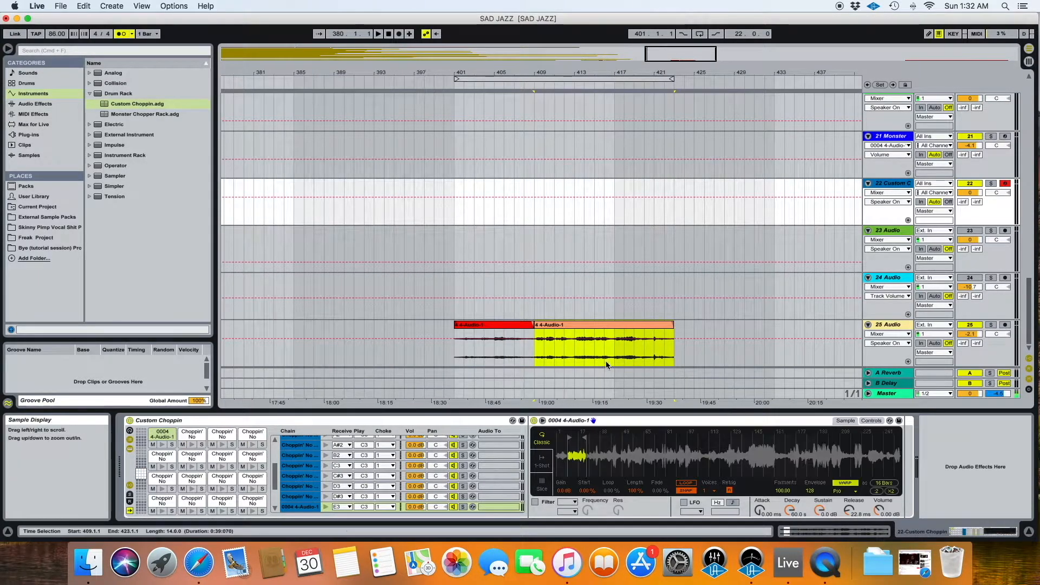
left_click(191, 433)
left_click_drag(569, 325, 644, 458)
left_click(222, 434)
left_click_drag(568, 325, 645, 458)
left_click(252, 434)
left_click_drag(569, 324, 646, 460)
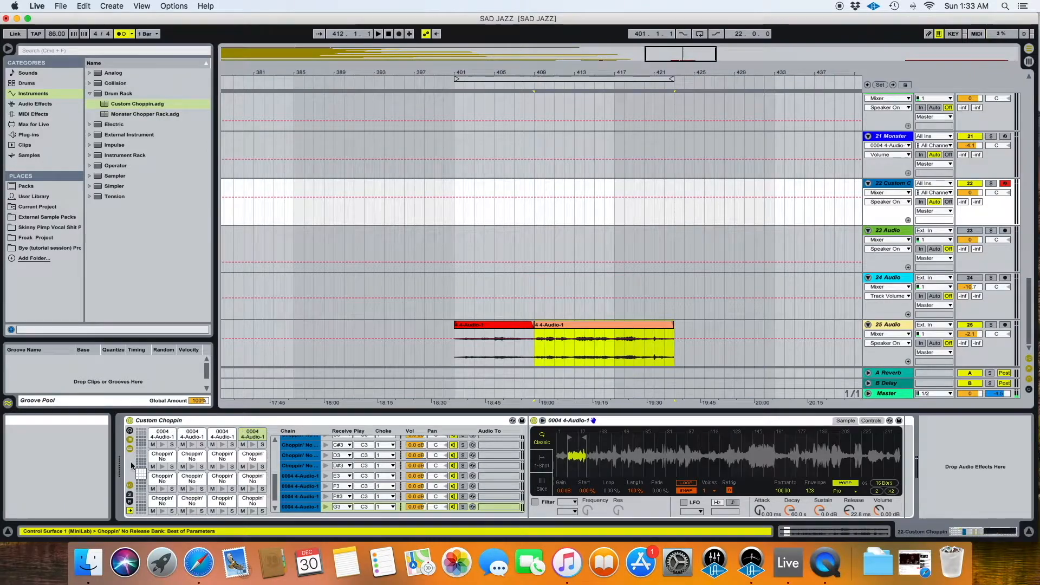
Step: Set separate sample start points in the Simplers of pads E3 and F3, placing F3's start further into the recording
left_click(161, 446)
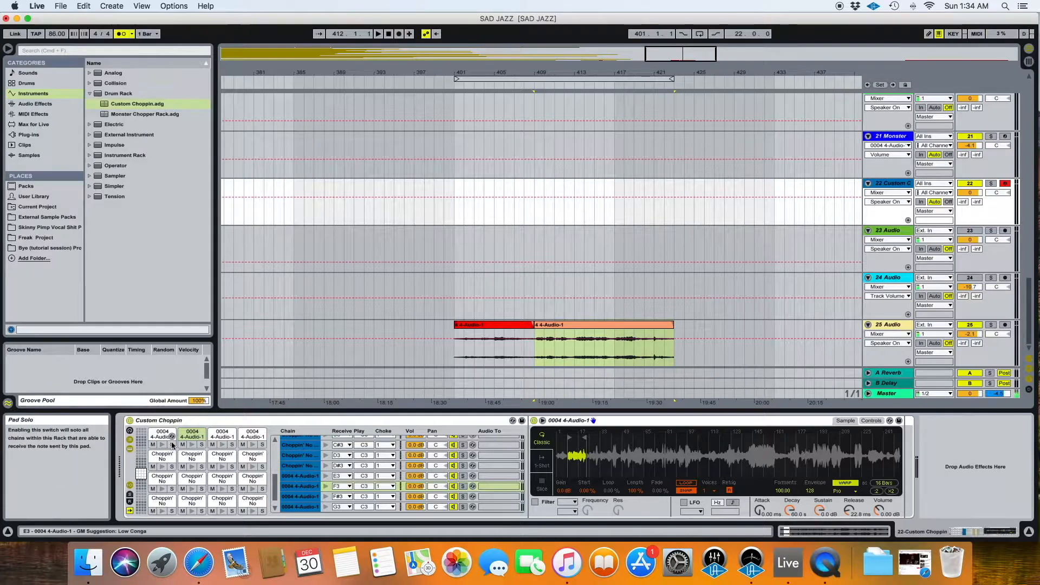
scroll(327, 461, "up", 3)
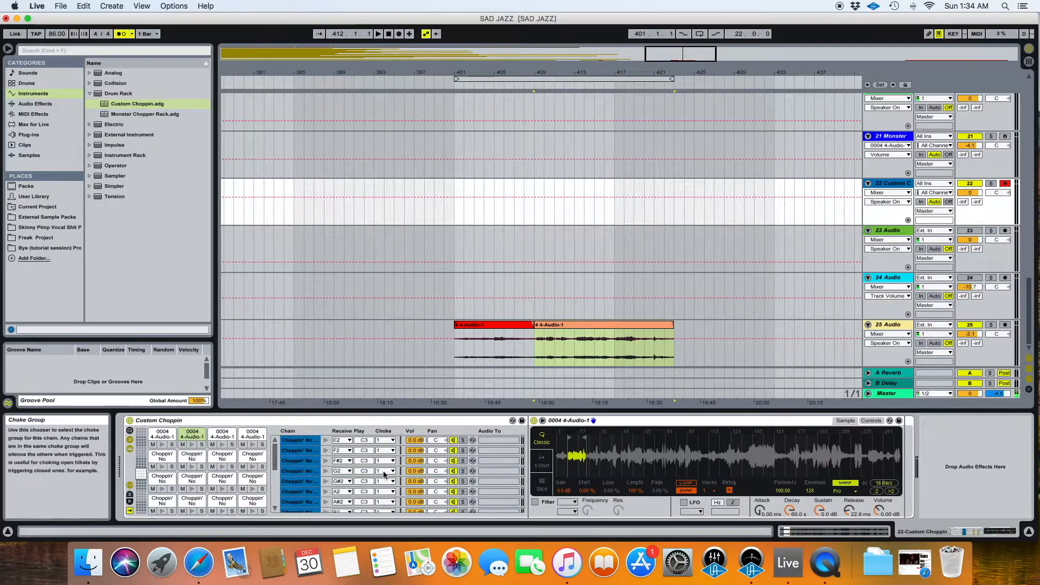
left_click_drag(579, 448, 628, 446)
left_click(162, 435)
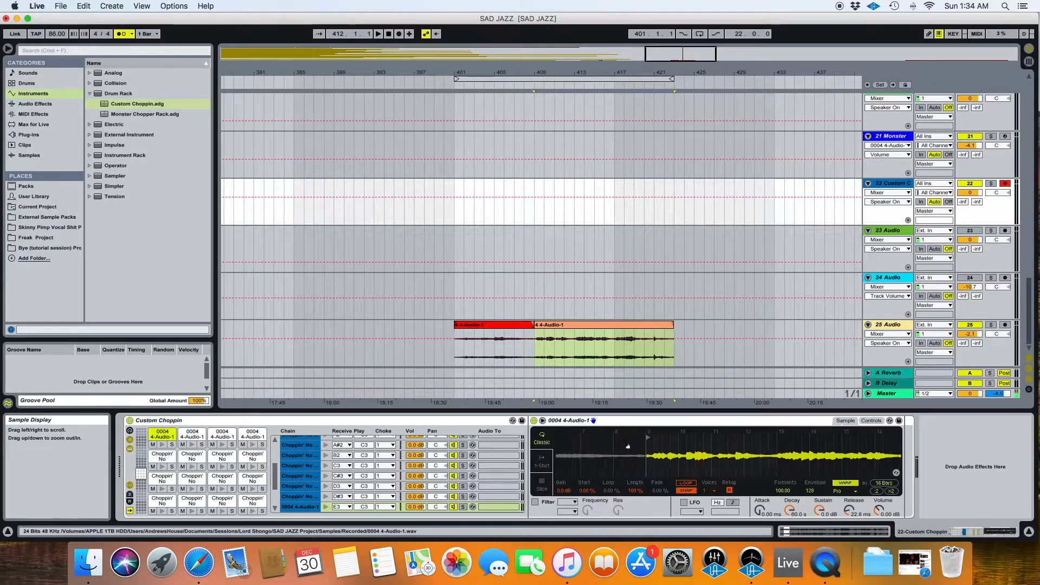
left_click(193, 435)
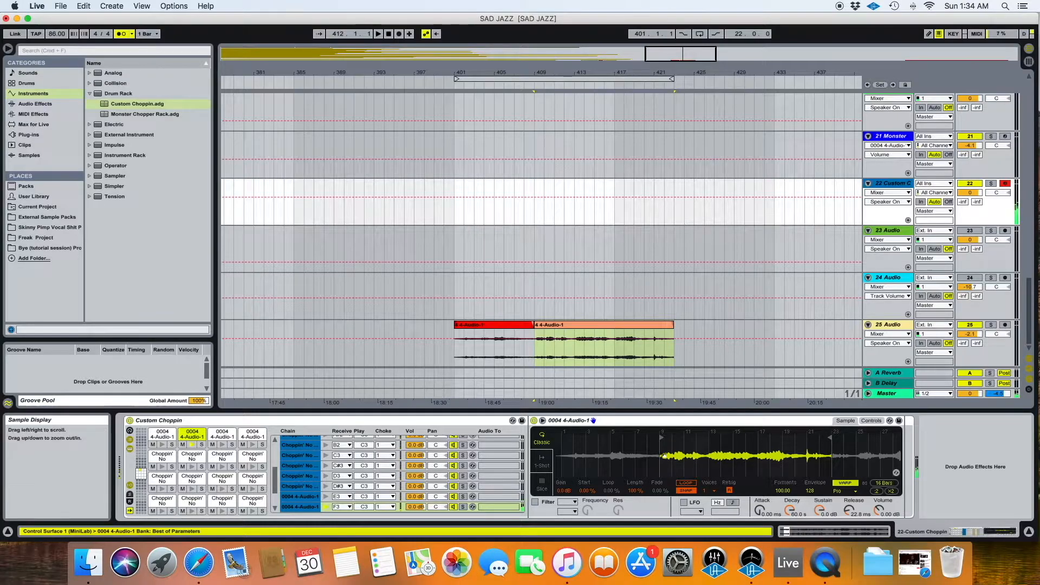
left_click_drag(663, 456, 737, 446)
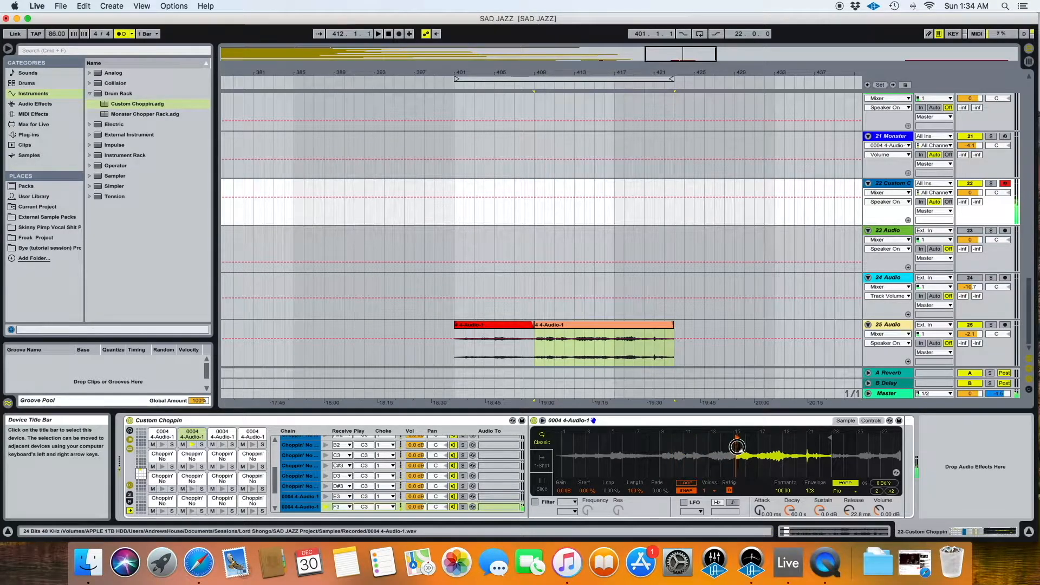
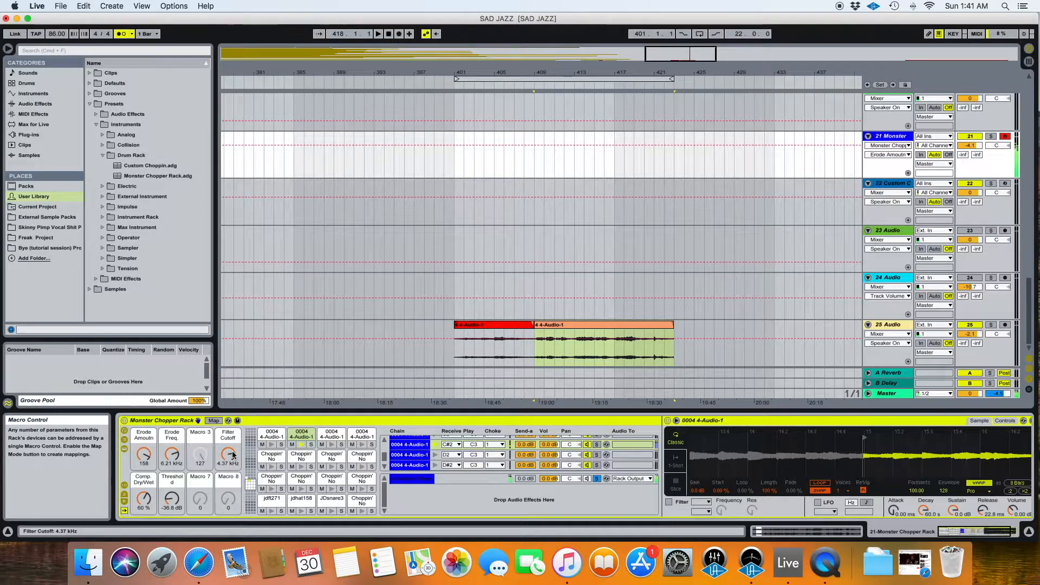
Step: Try the Monster Chopper Rack with its Filter Cutoff macro lowered to 2.59 kHz
mouse_move(233, 455)
left_mouse_down()
mouse_move(233, 477)
mouse_move(233, 443)
left_mouse_up()
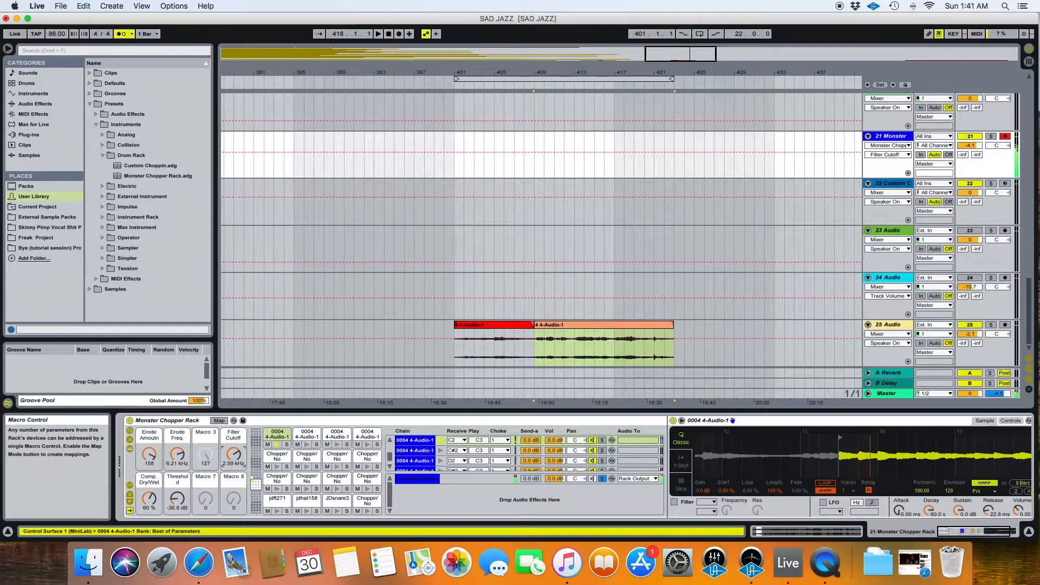
left_click_drag(237, 452, 237, 453)
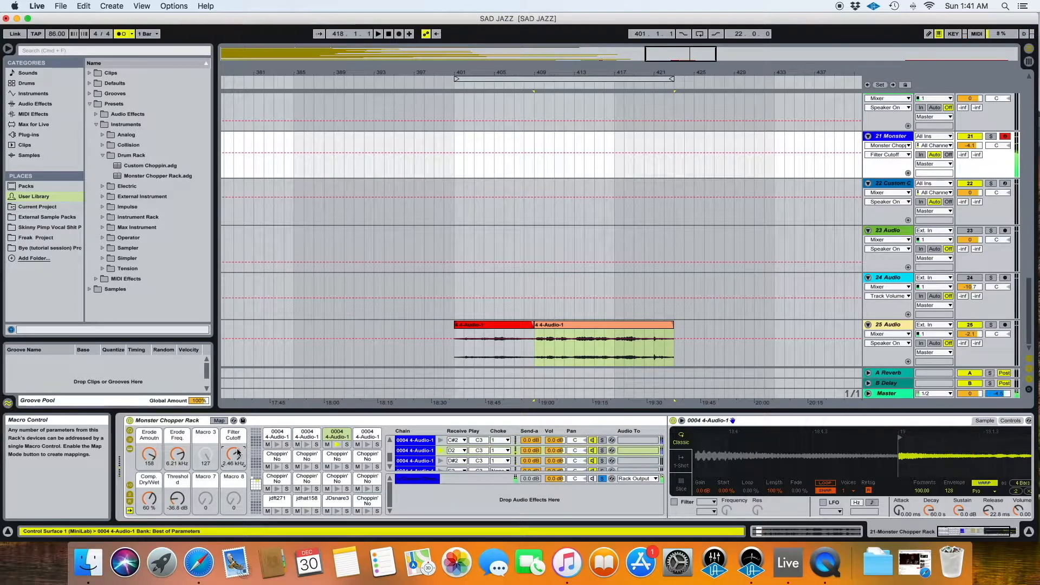
left_click_drag(181, 458, 233, 448)
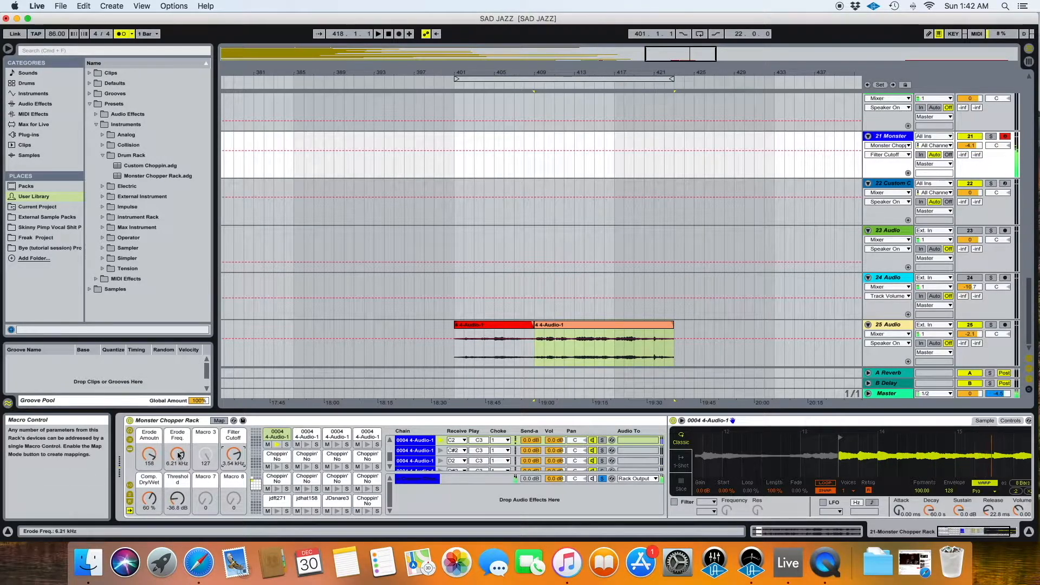
mouse_move(231, 454)
left_mouse_down()
mouse_move(231, 469)
mouse_move(232, 448)
left_mouse_up()
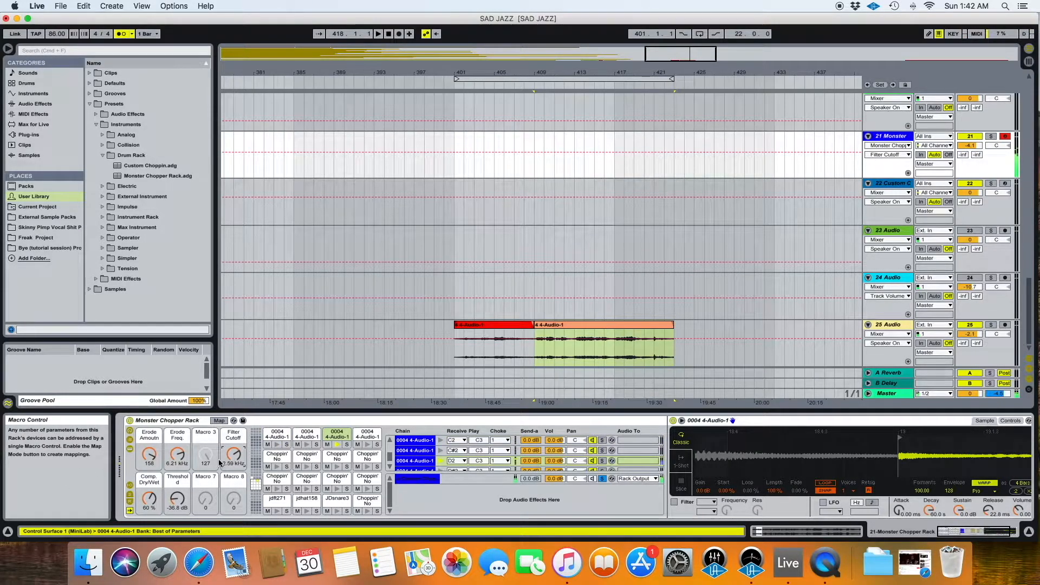
Step: Try the rack's Comp. Dry/Wet macro at 100 % and adjust its Threshold macro
left_click(155, 498)
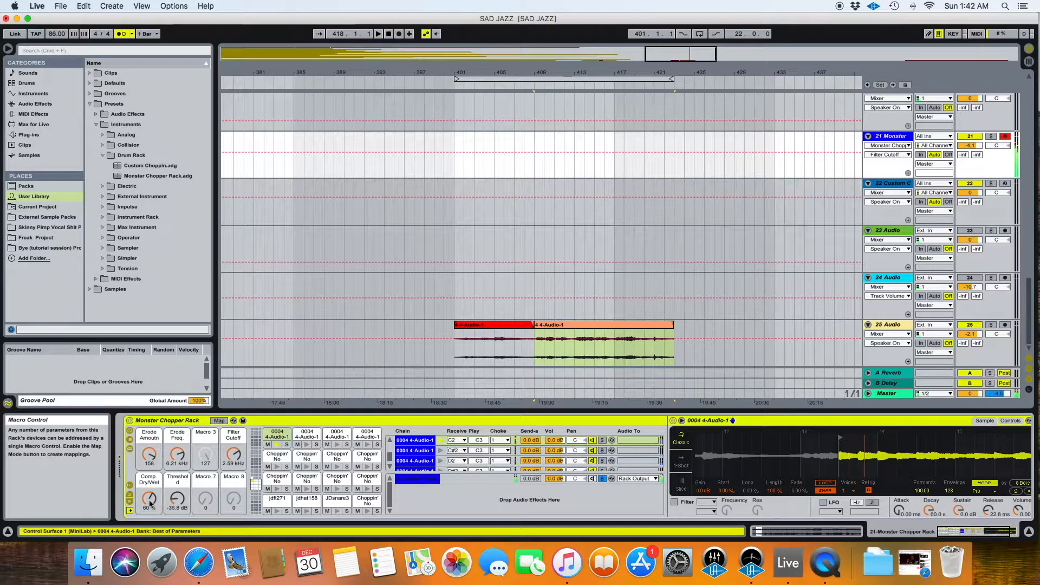
left_click(150, 498)
left_click_drag(150, 499, 149, 482)
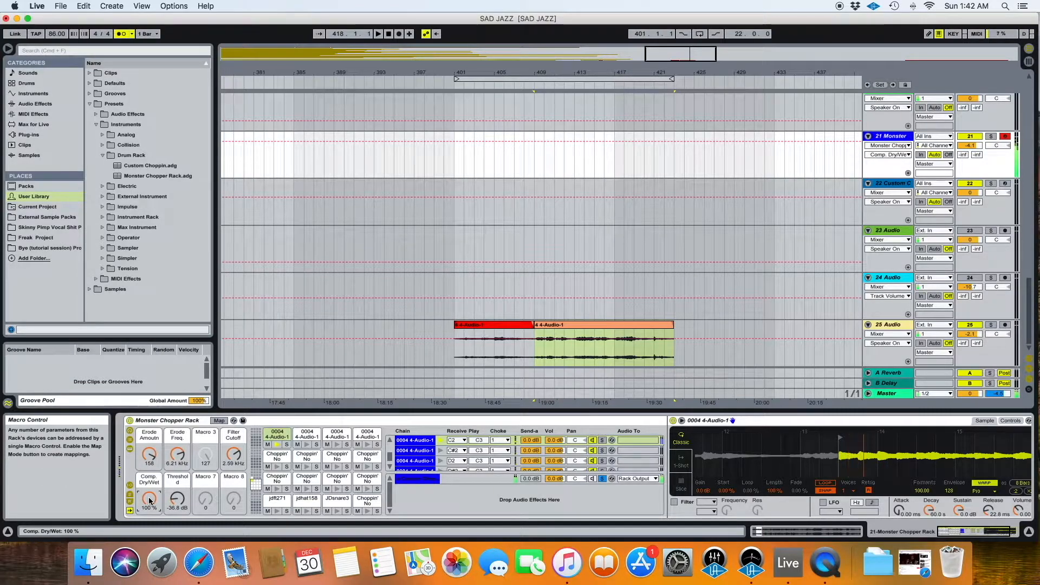
left_click(177, 498)
left_click_drag(178, 499, 177, 486)
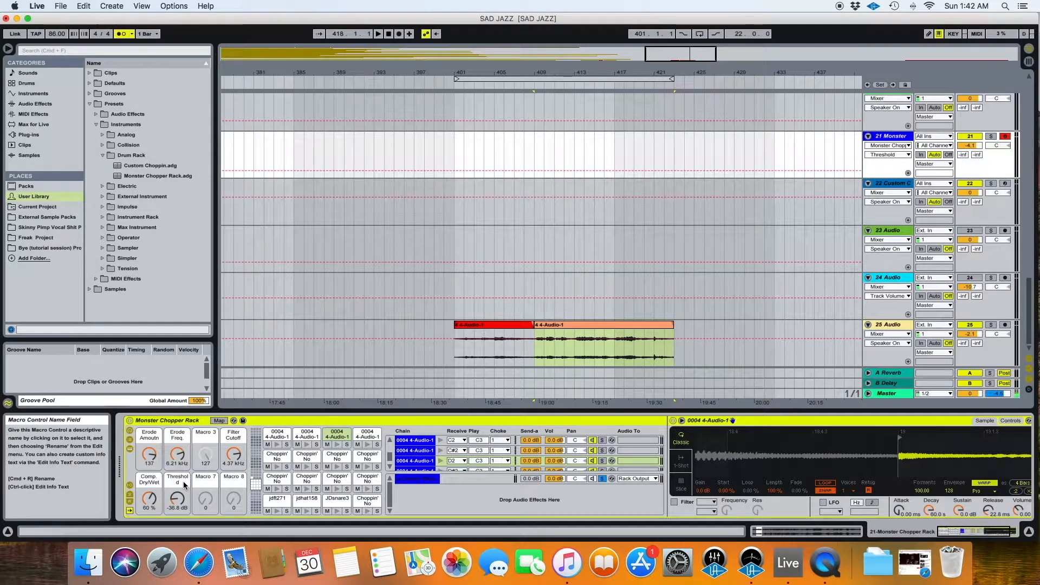
Step: Add an empty Audio Effect Rack after the Custom Choppin-1 Drum Rack on track 22
left_click(889, 186)
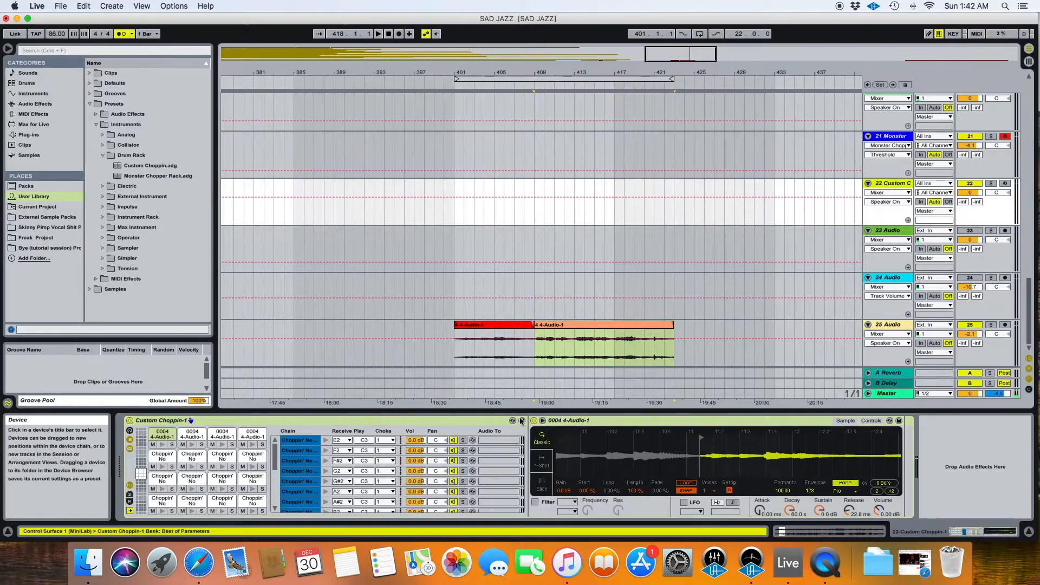
left_click_drag(559, 446, 592, 446)
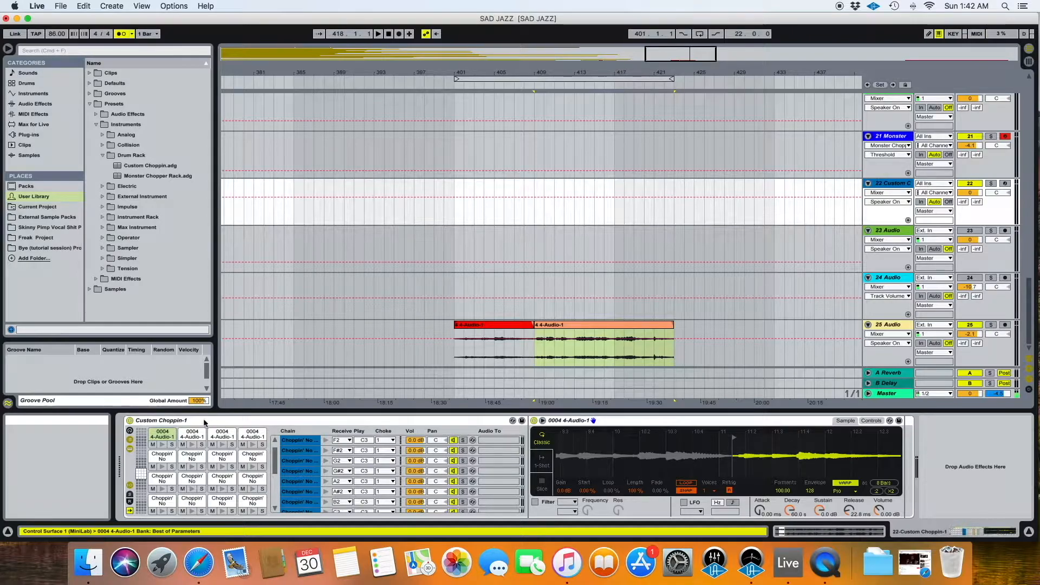
left_click(34, 105)
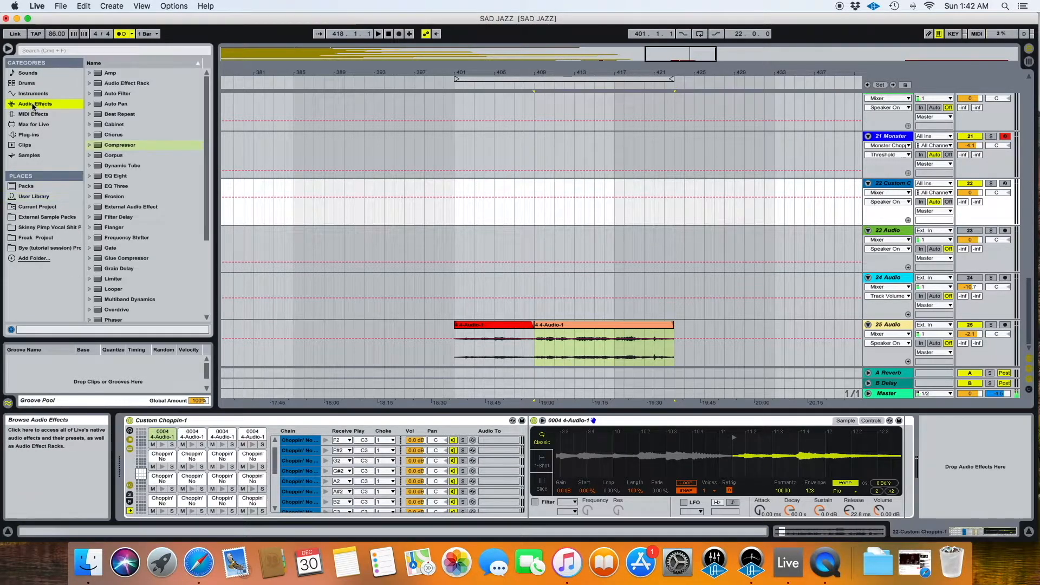
left_click_drag(108, 83, 955, 433)
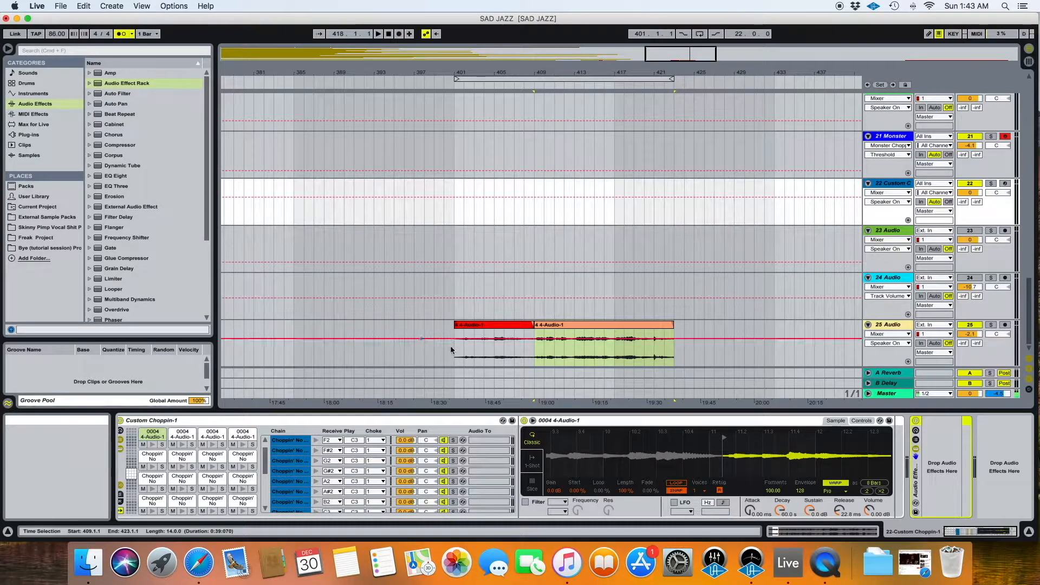
Step: Fill the Audio Effect Rack with Erosion, Auto Filter and Compressor in that order and show its macro controls
left_click_drag(603, 325, 167, 223)
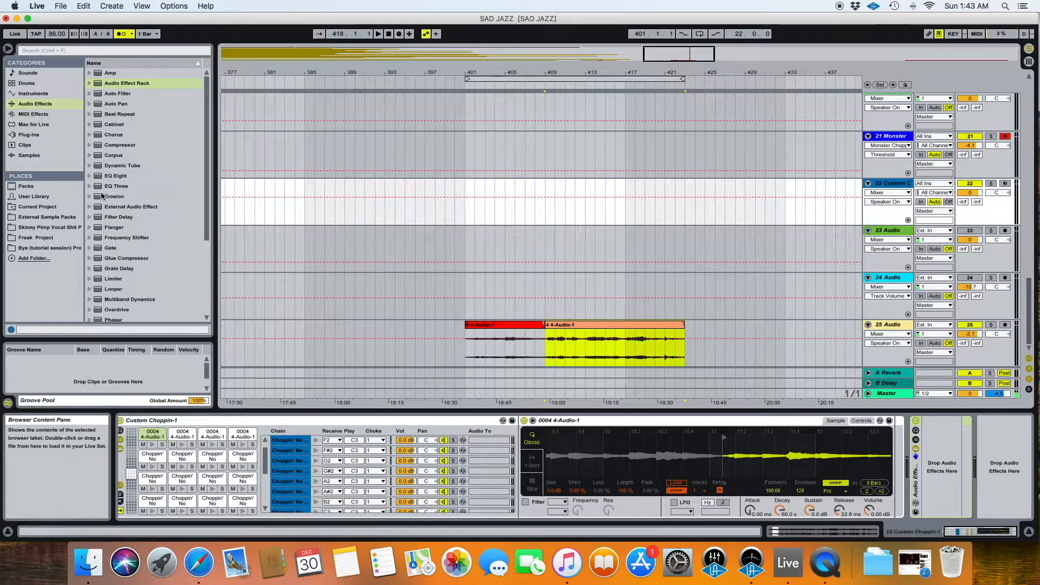
left_click_drag(96, 199, 943, 450)
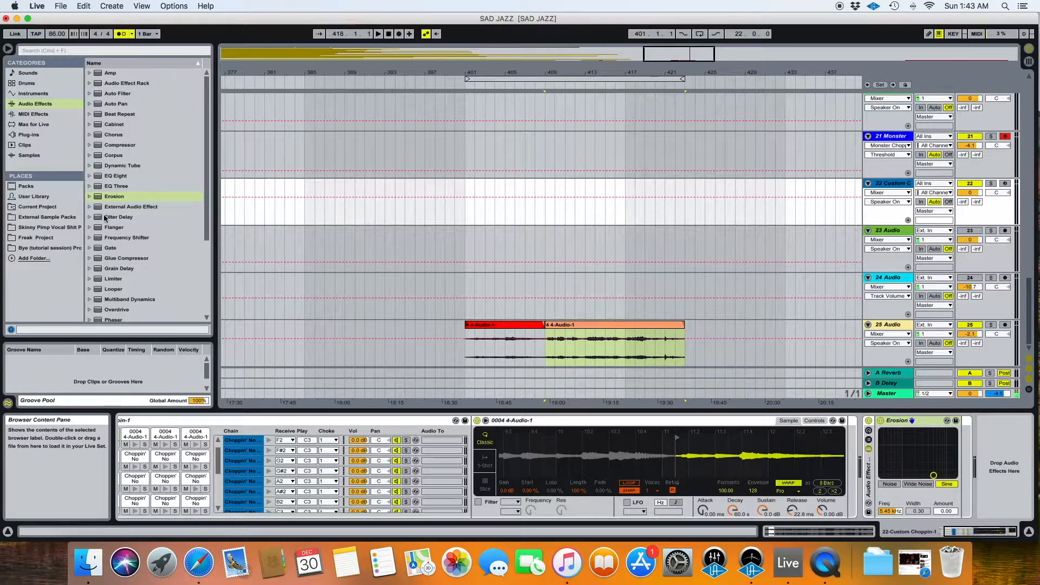
left_click_drag(111, 93, 960, 444)
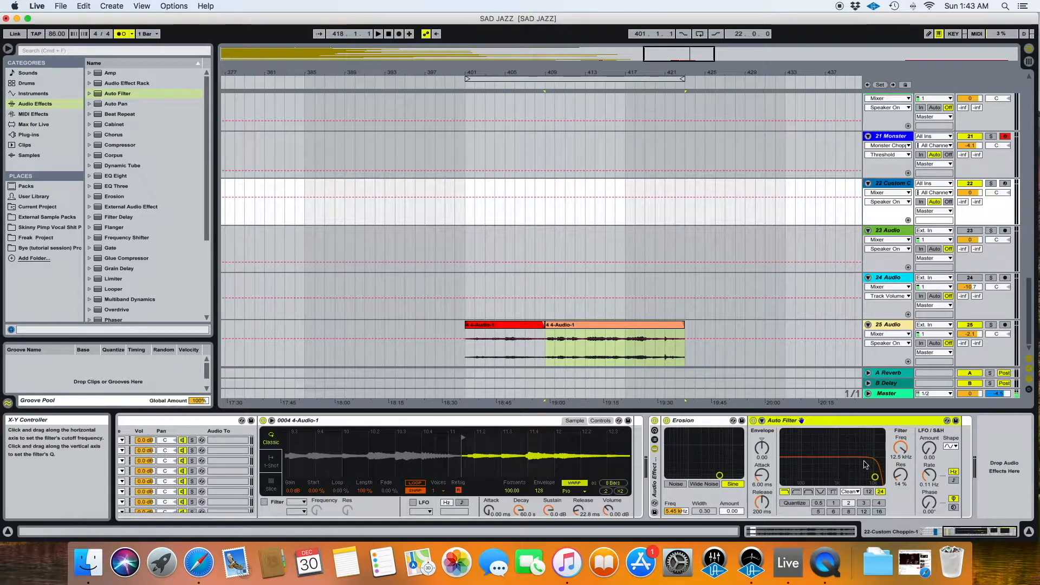
left_click(98, 146)
left_click_drag(98, 146, 959, 452)
left_click(529, 442)
left_click(529, 442)
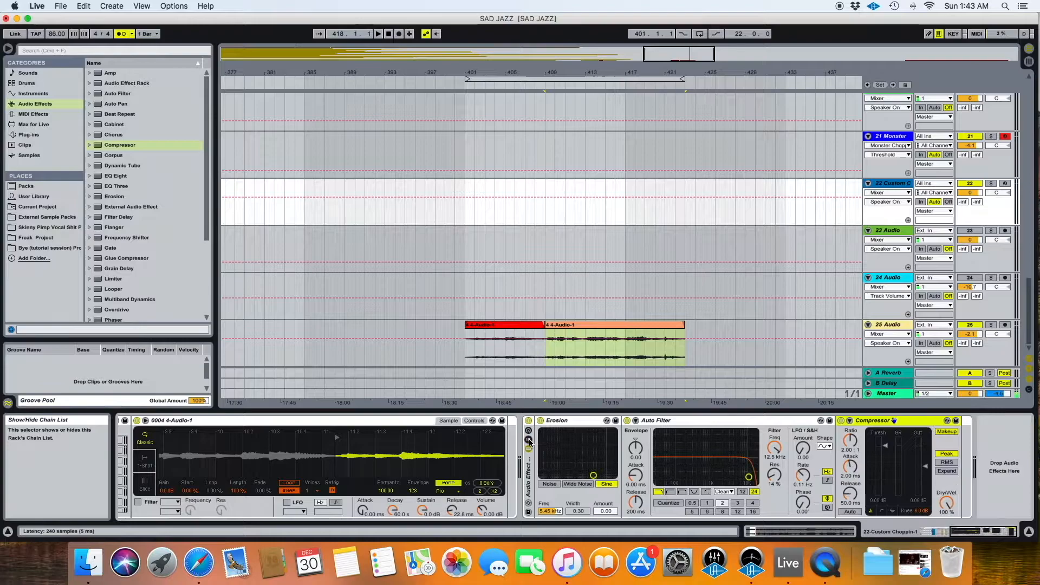
left_click(529, 435)
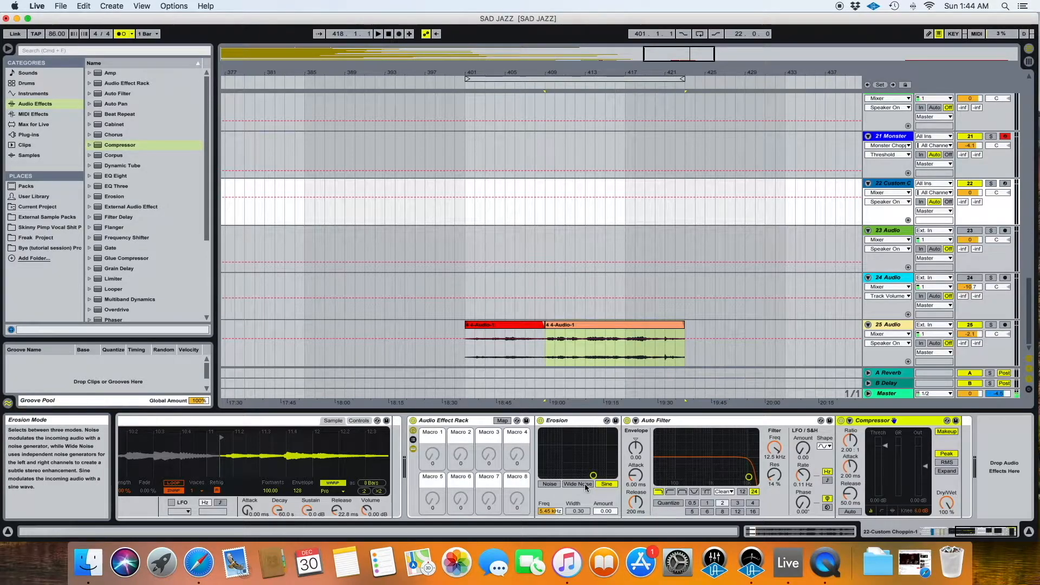
Step: Arm track 22 and trigger pad E3 to hear the sample through the effect rack
left_click(1005, 183)
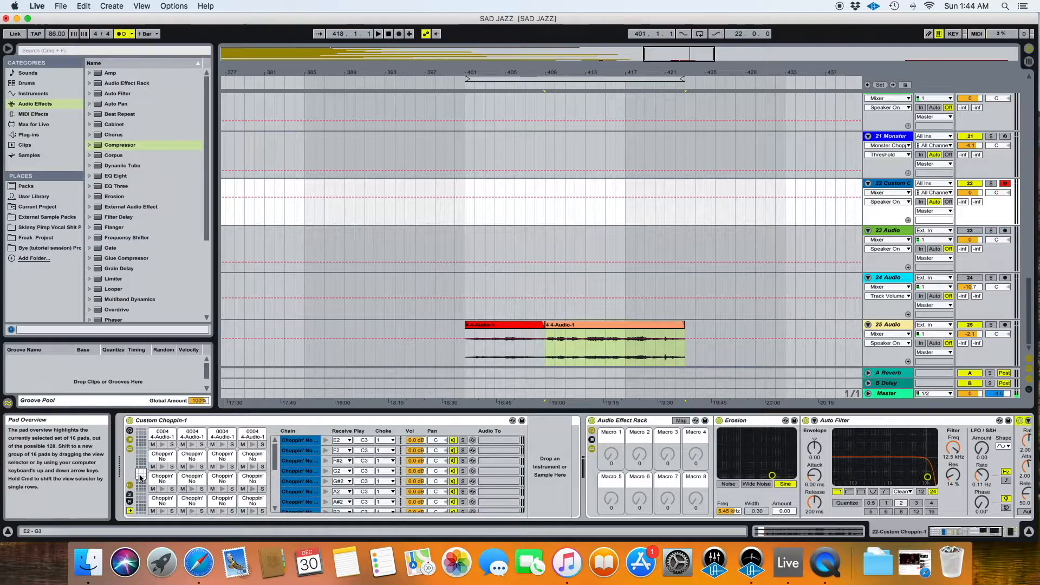
left_click(163, 434)
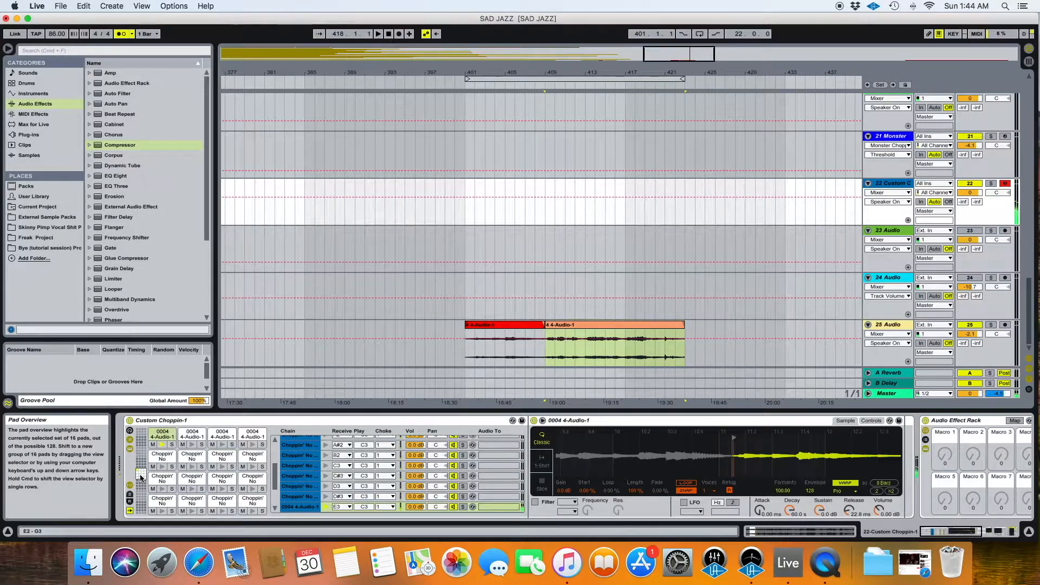
scroll(650, 471, "right", 10)
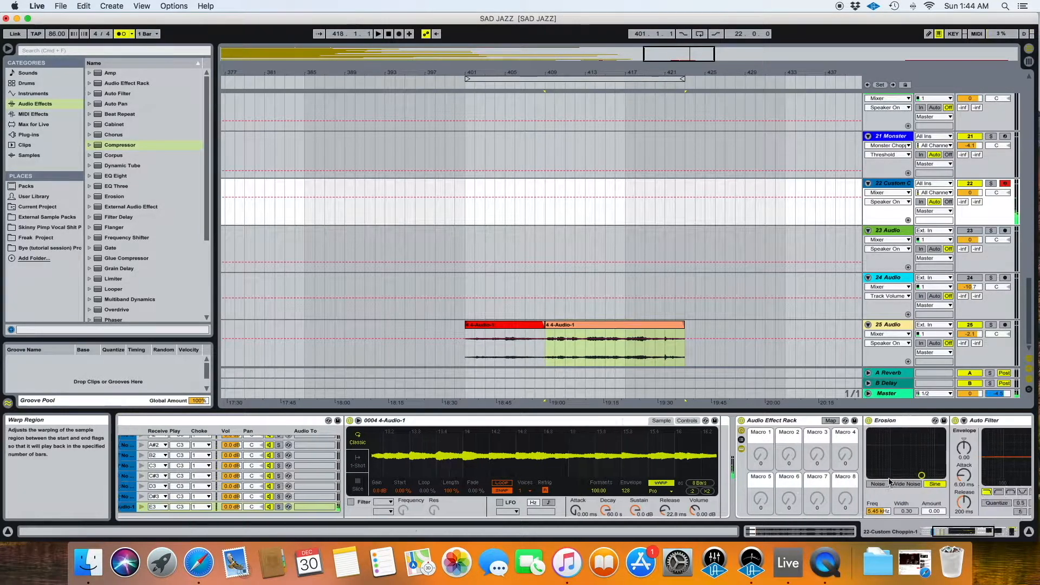
Step: Set Erosion to Wide Noise with a frequency of 4.46 kHz, a width of about 0.96 and an amount of about 30.5
left_click_drag(593, 475, 588, 447)
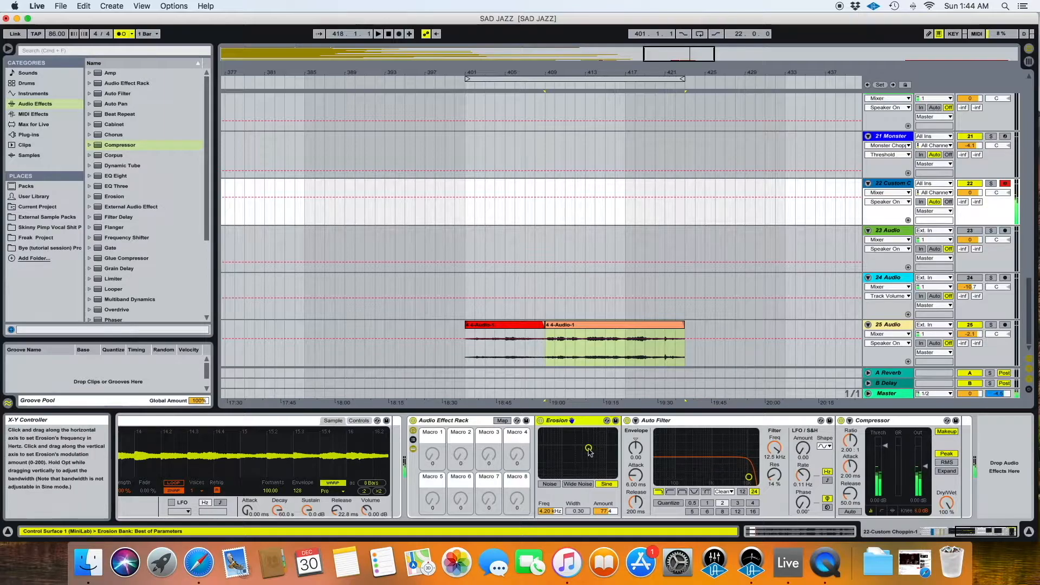
left_click_drag(589, 450, 592, 453)
left_click(578, 483)
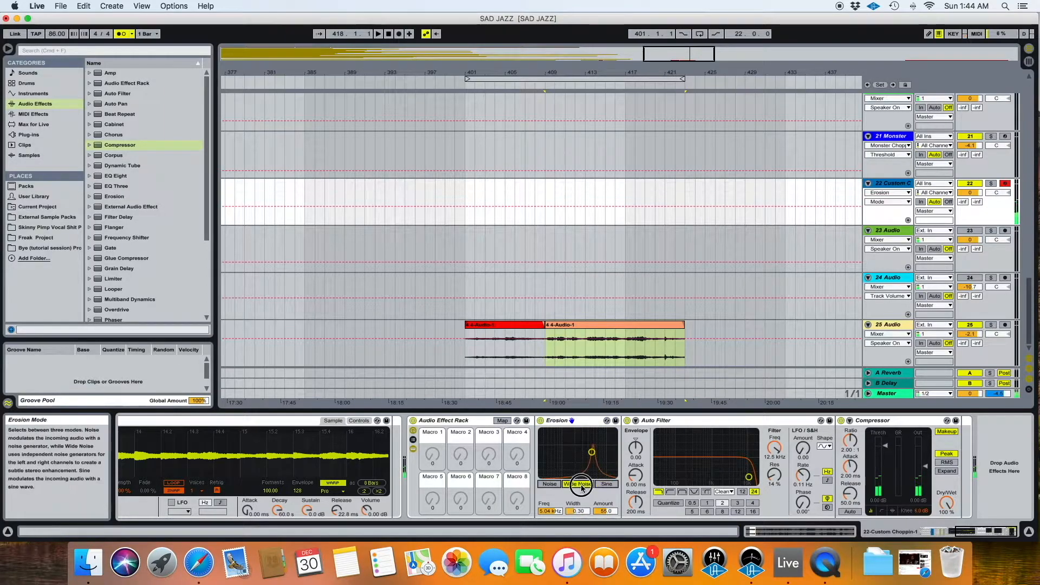
left_click_drag(578, 511, 578, 492)
left_click_drag(591, 454, 589, 458)
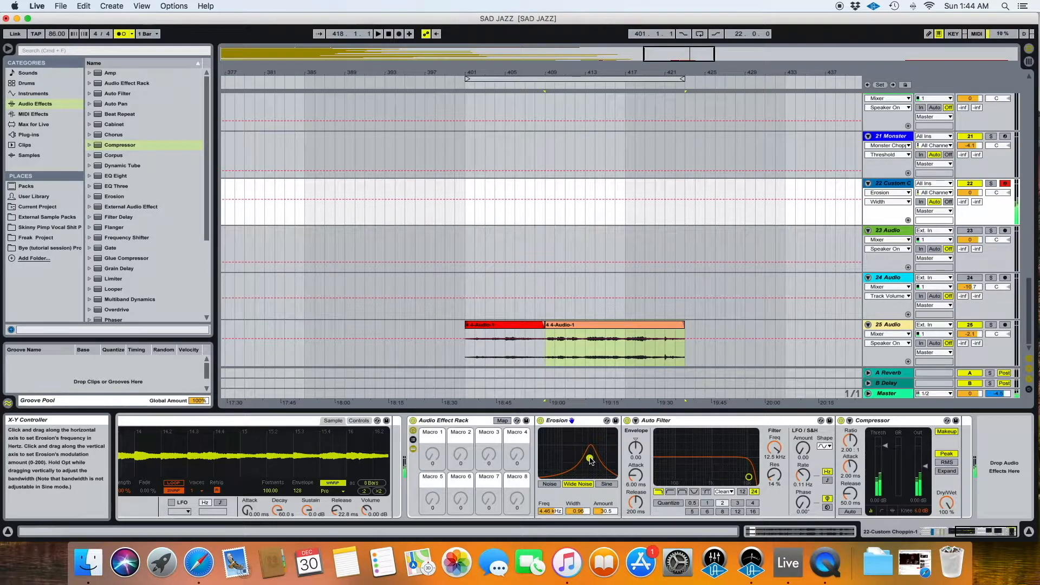
Step: Raise Erosion's frequency to about 5.04 kHz with a stronger amount, try Noise mode and switch it to Sine
mouse_move(589, 456)
left_mouse_down()
mouse_move(600, 454)
mouse_move(594, 461)
left_mouse_up()
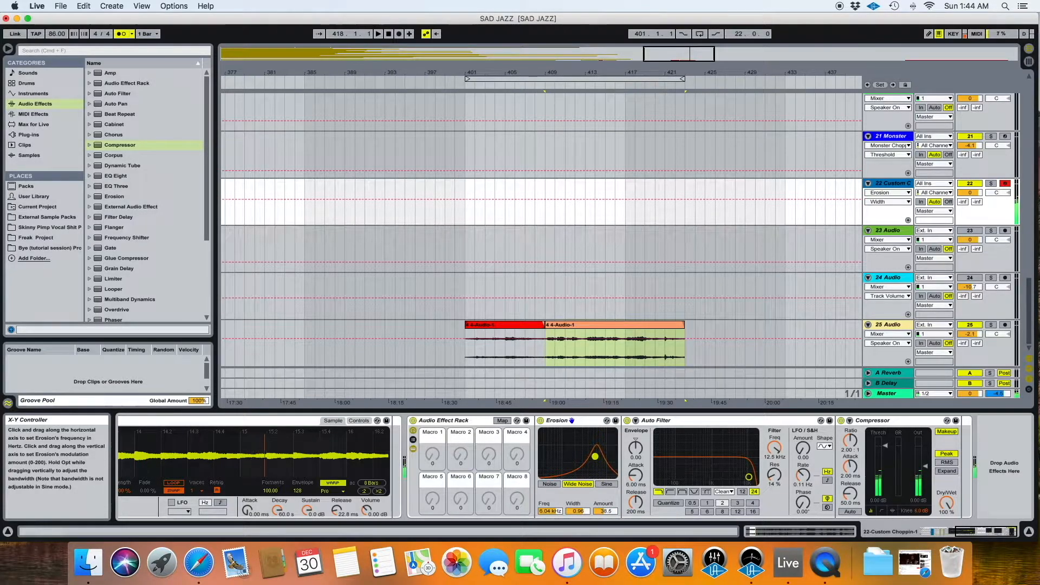
left_click(550, 484)
left_click(606, 484)
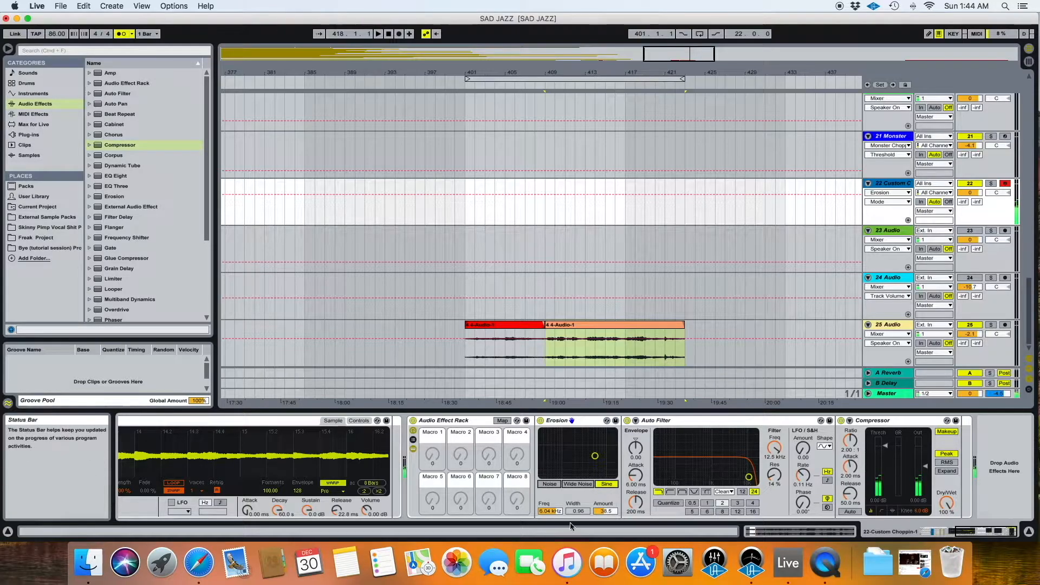
Step: Map Erosion's Amount to Macro 1 of the Audio Effect Rack and rename the macro Erode Amount
left_click(503, 421)
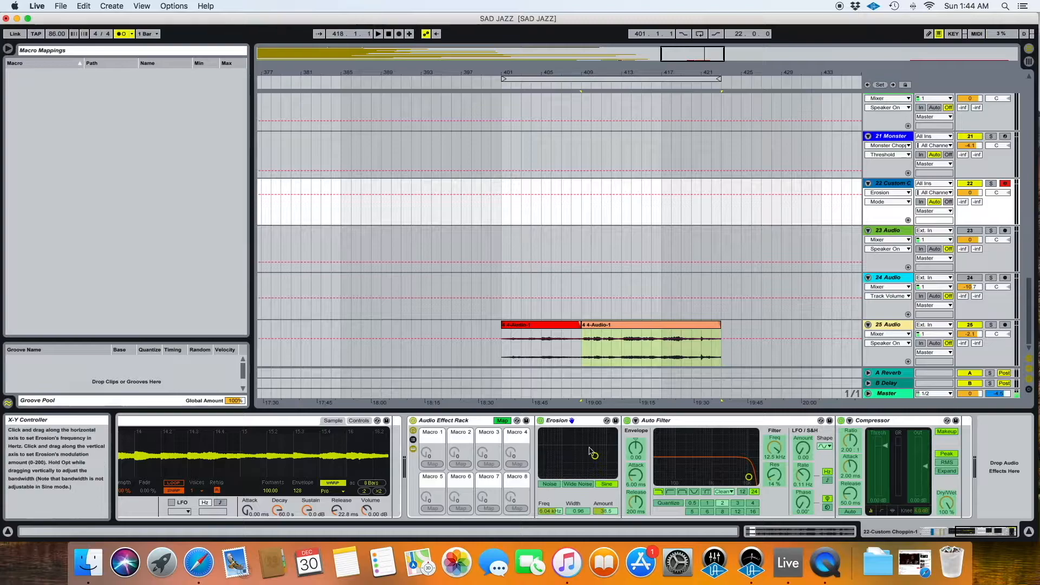
left_click_drag(596, 456, 594, 459)
left_click(606, 511)
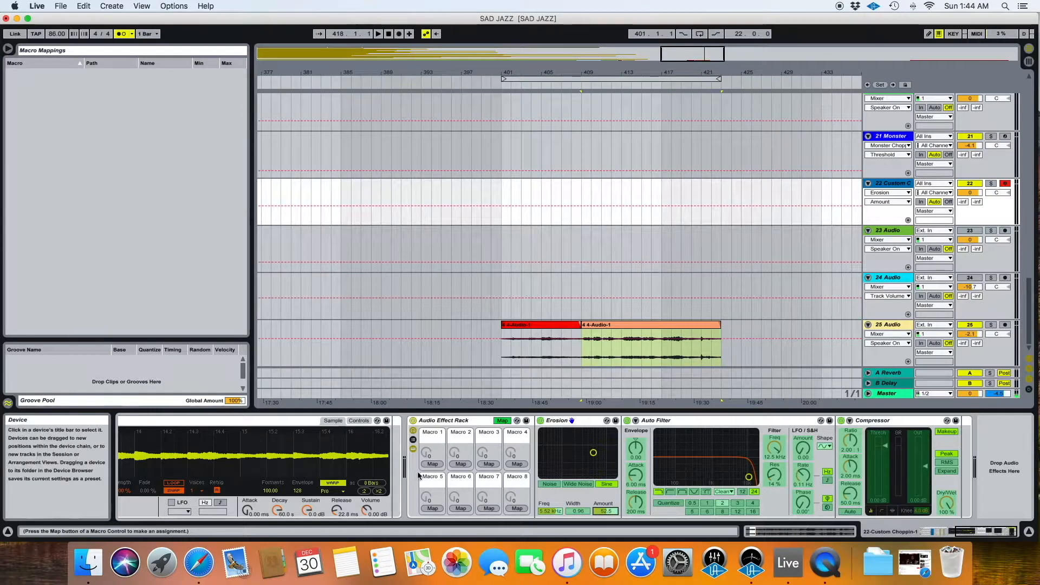
left_click(432, 463)
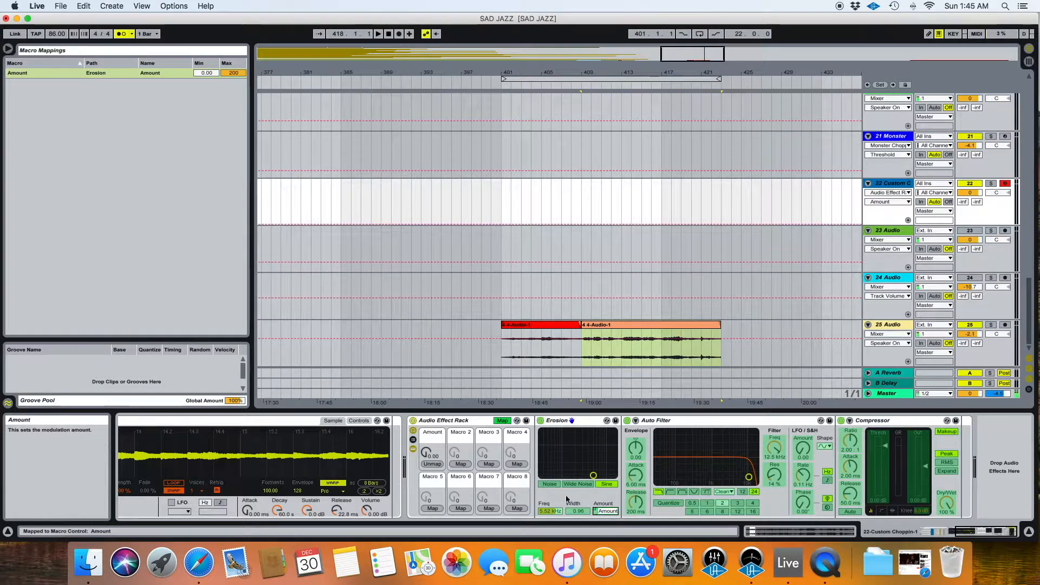
left_click(432, 435)
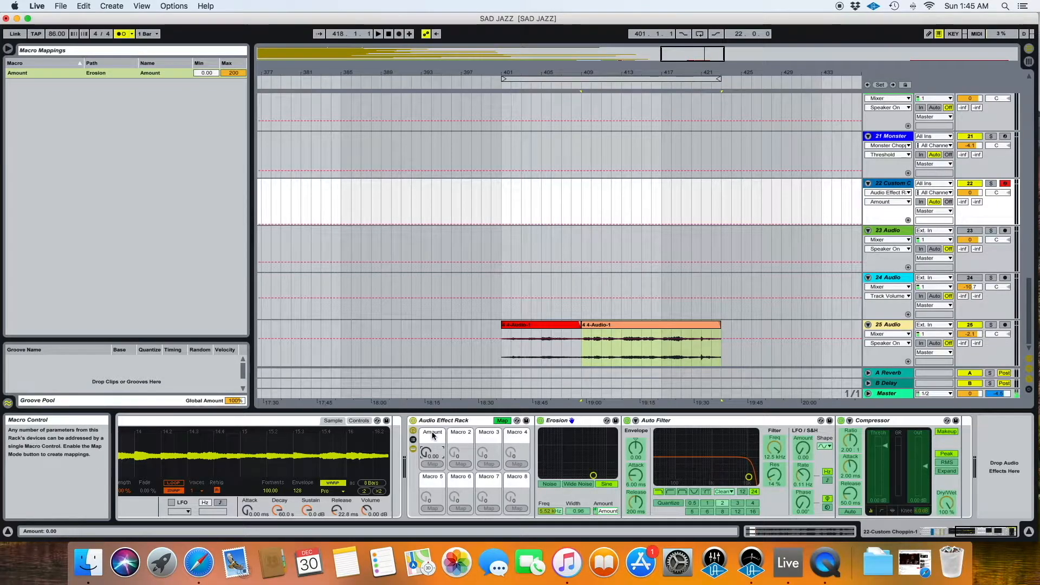
key("super+r")
type("Erode Amount")
key("Return")
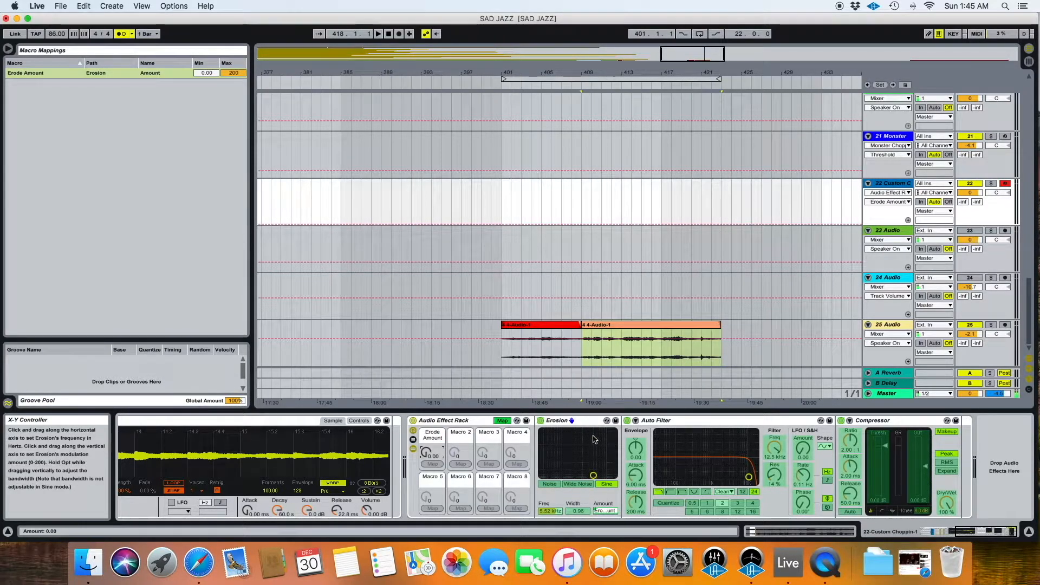
Step: Map Erosion's Frequency to Macro 2 and rename the macro Erode Freq
left_click(554, 512)
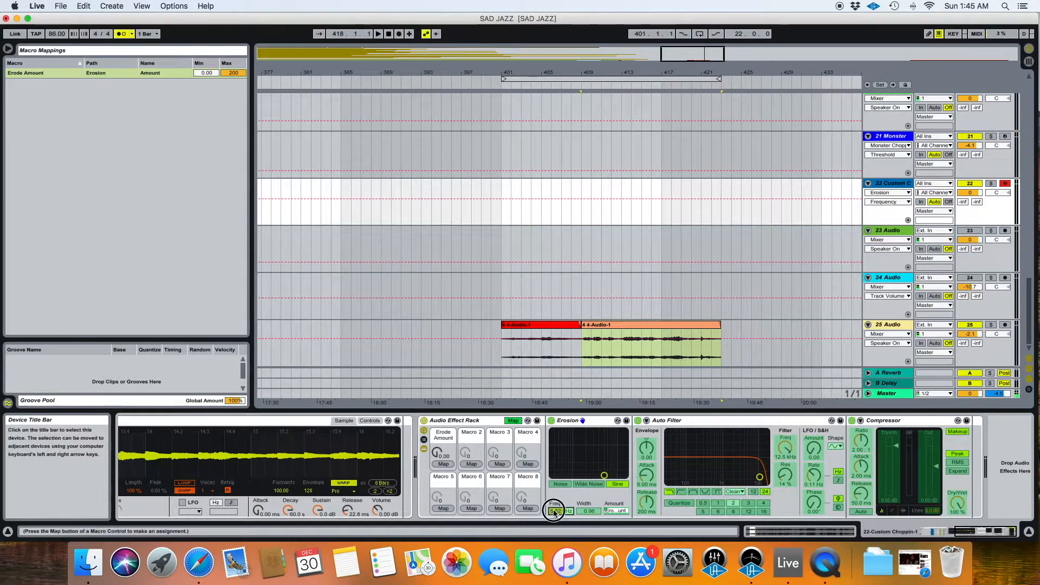
left_click(471, 464)
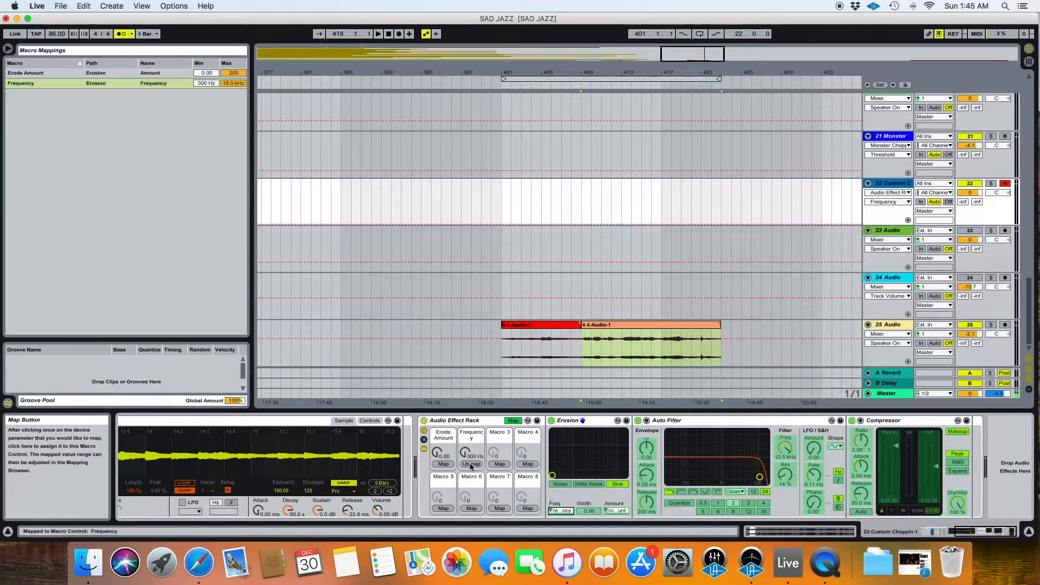
left_click(471, 433)
type("Erode Fre")
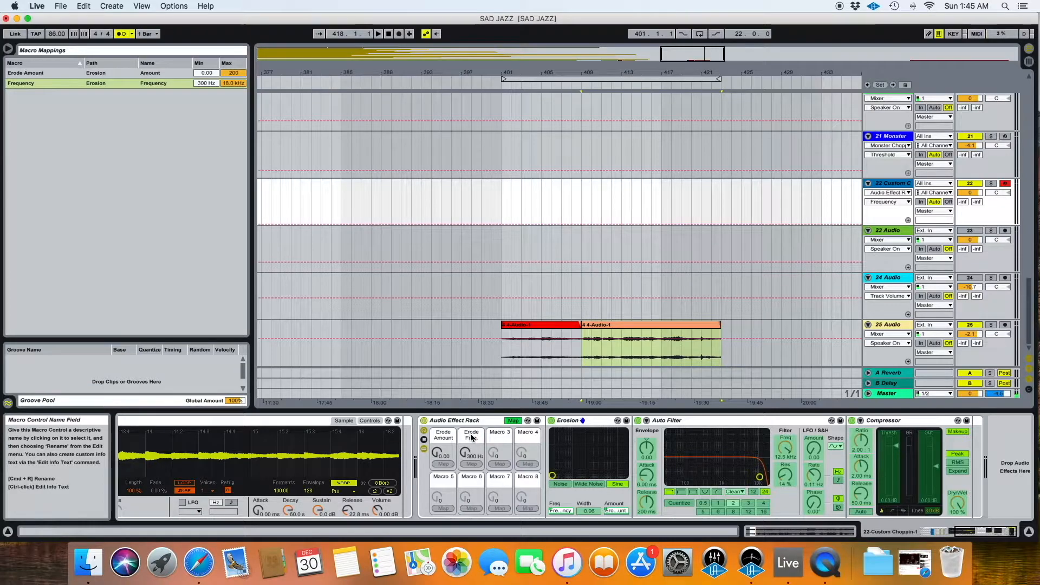
Step: Sweep the Erode Amount and Erode Freq. macros up and back to their minimum to check both mappings
left_click(443, 453)
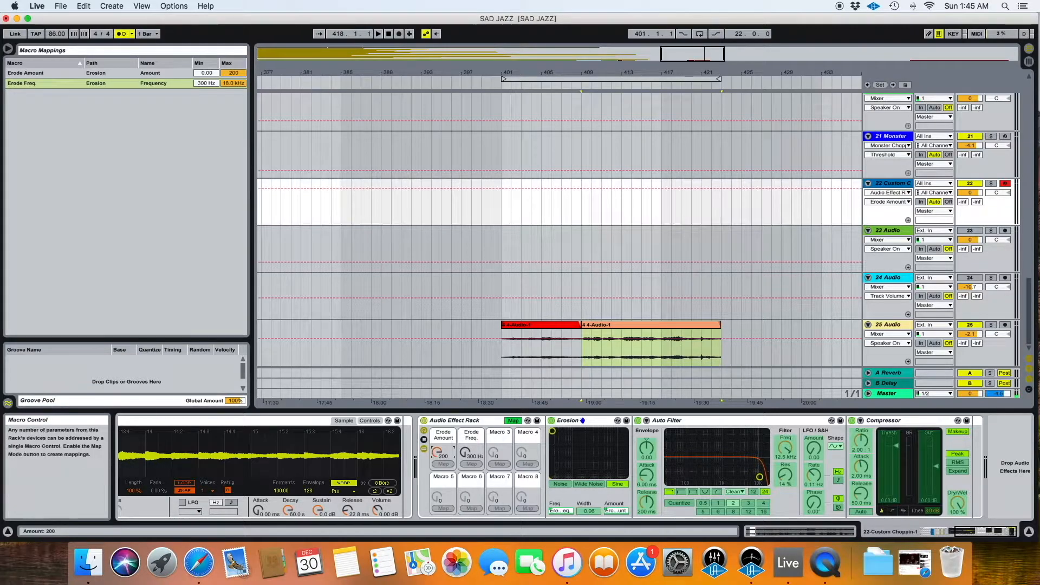
left_click_drag(468, 456, 442, 419)
left_click_drag(438, 453, 466, 487)
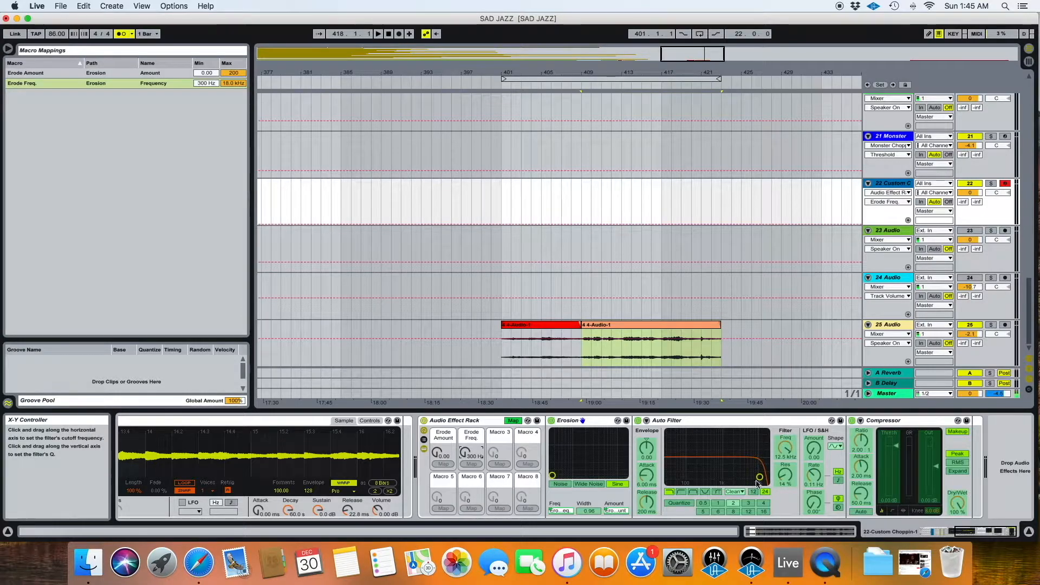
Step: Map Auto Filter's Frequency to Macro 5, rename the macro Filter Freq. and leave macro mapping mode
left_click(785, 450)
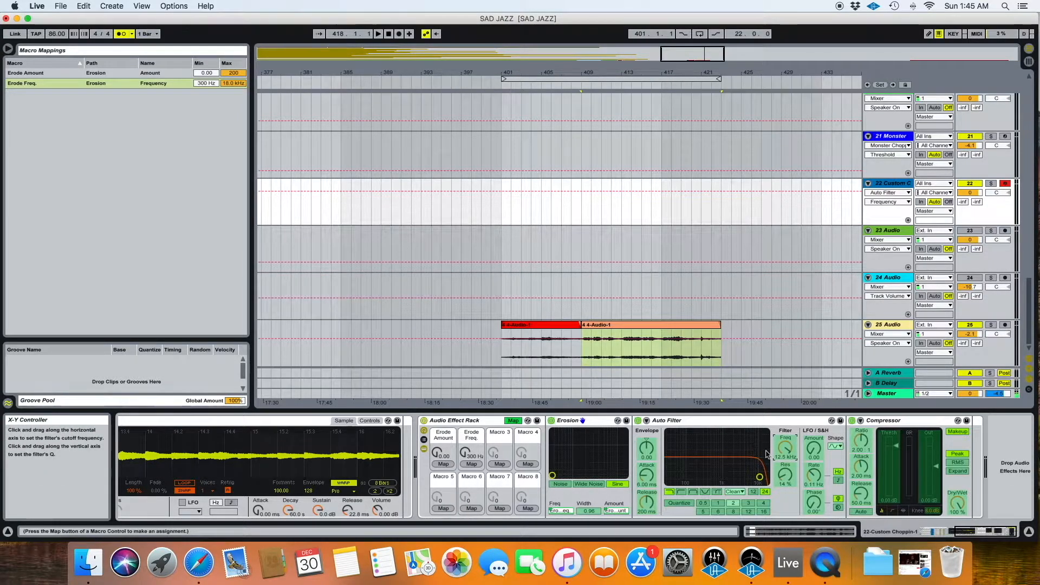
left_click(443, 508)
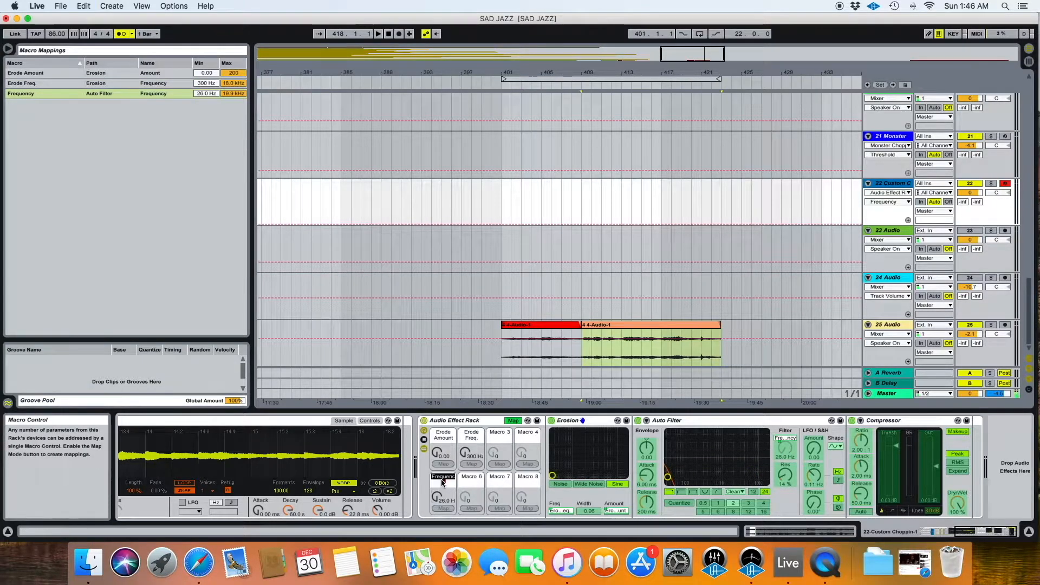
left_click(442, 482)
type("Filter Freq.")
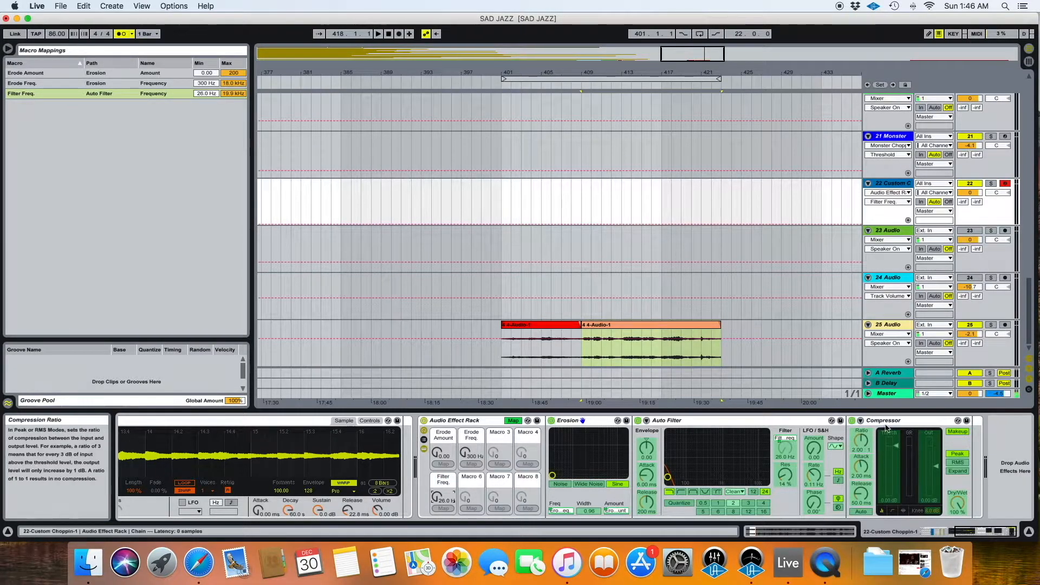
left_click(514, 421)
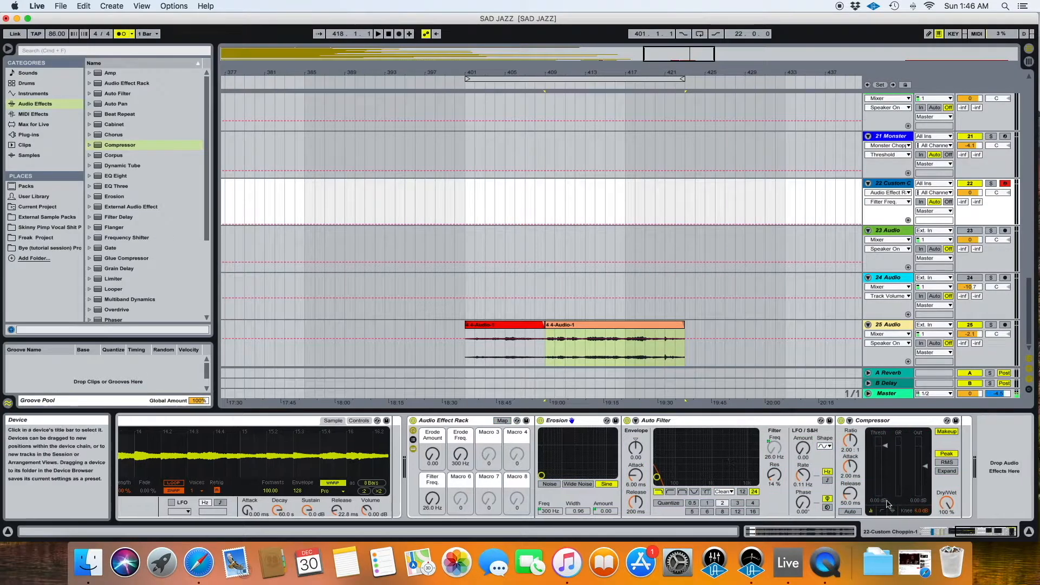
Step: Show the Compressor's transfer curve and set knee 0.0 dB, ratio 3:1, attack about 64.5 ms and release about 85.7 ms
left_click(882, 511)
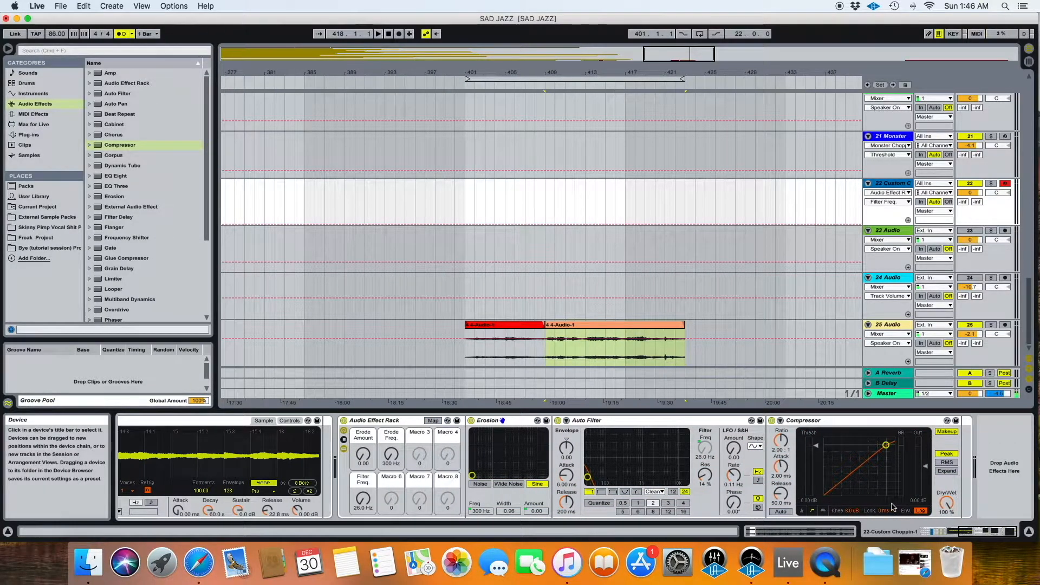
left_click(818, 512)
left_click(812, 510)
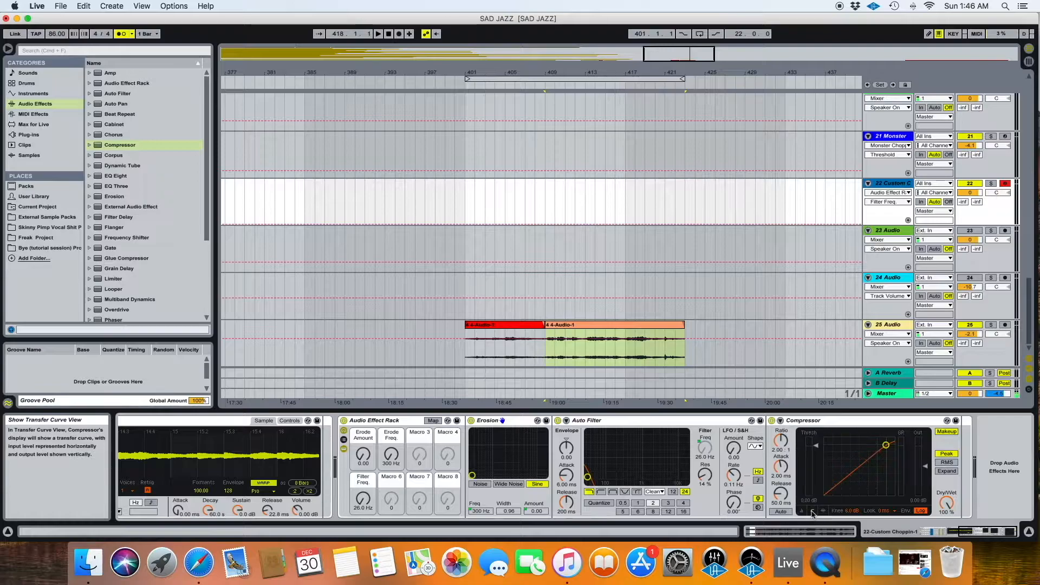
left_click(837, 510)
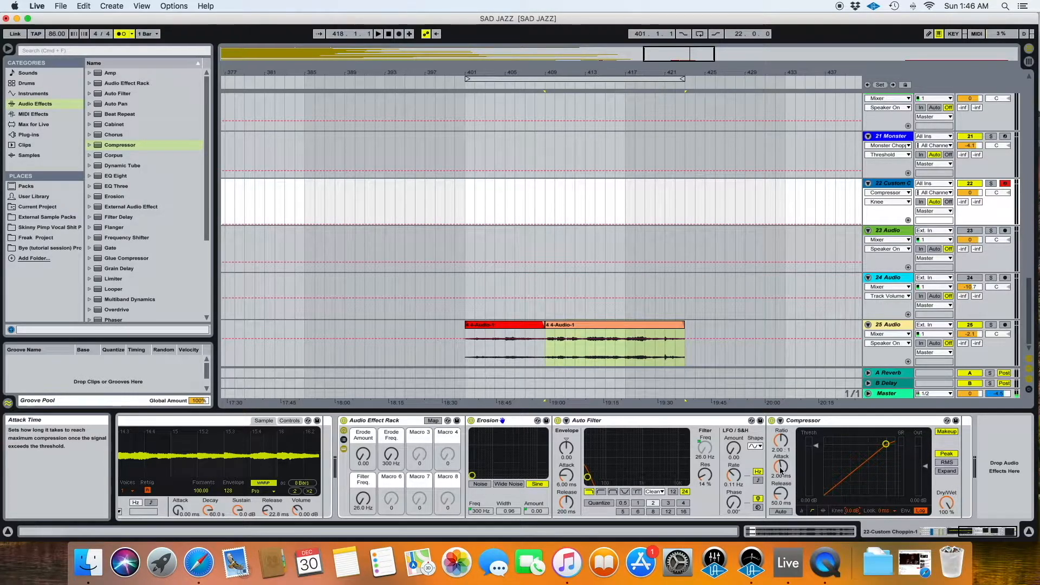
left_click_drag(782, 471, 783, 461)
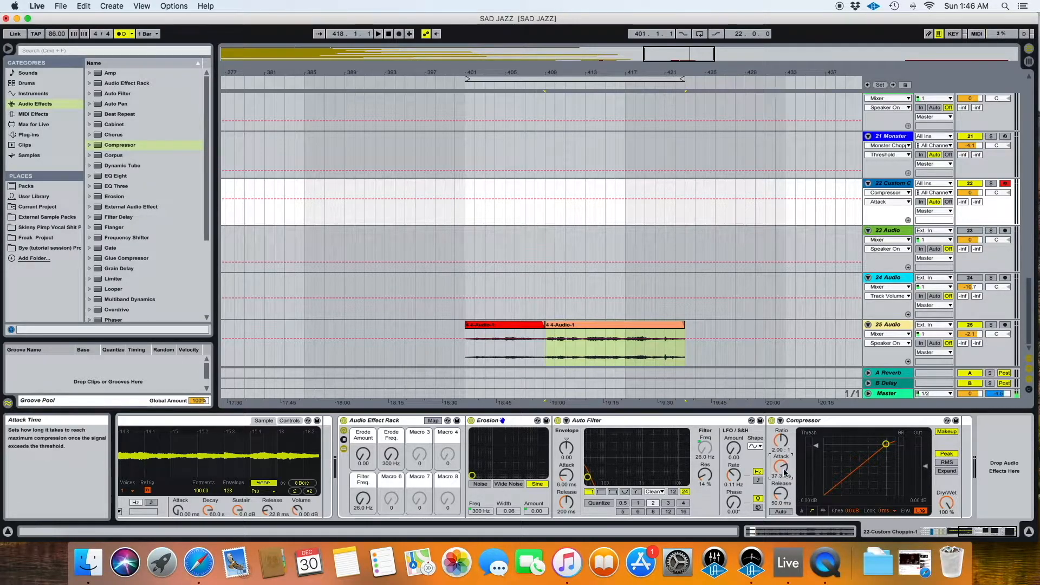
left_click_drag(783, 475, 782, 433)
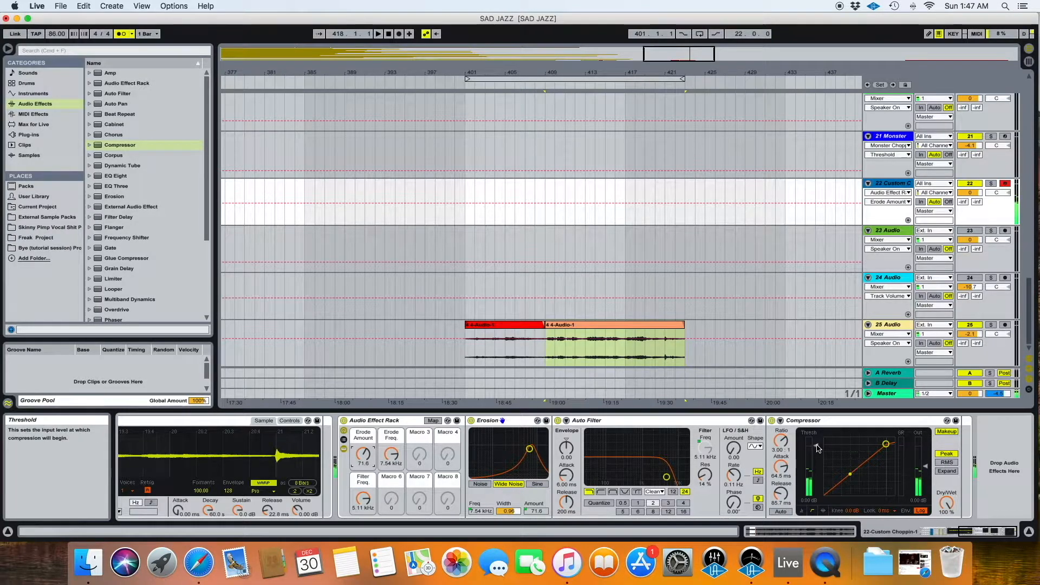
Step: Lower the Compressor's threshold to hear its effect on the sample and raise it back up
left_click_drag(816, 446, 816, 481)
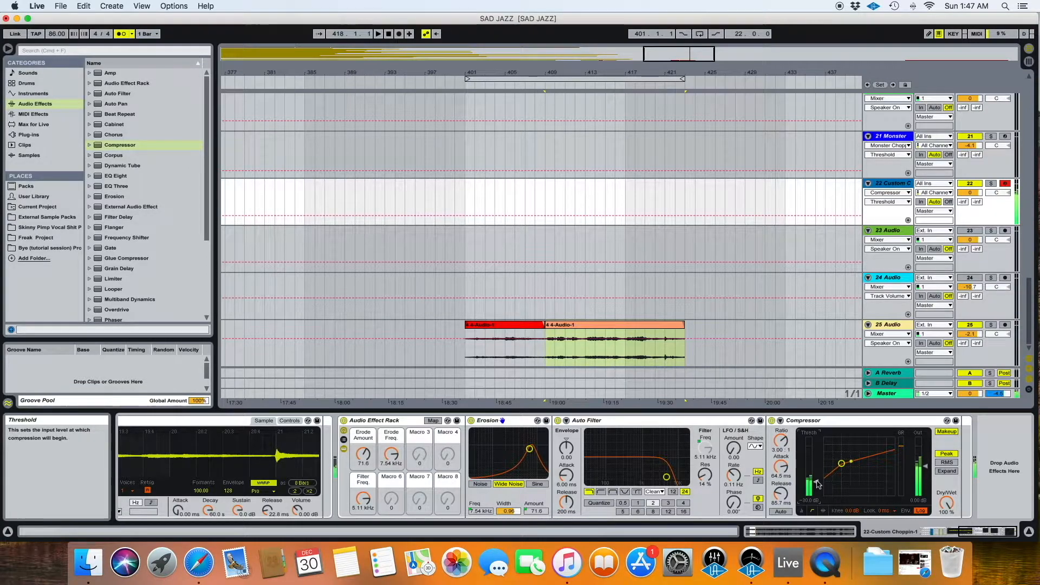
left_click_drag(817, 484, 820, 461)
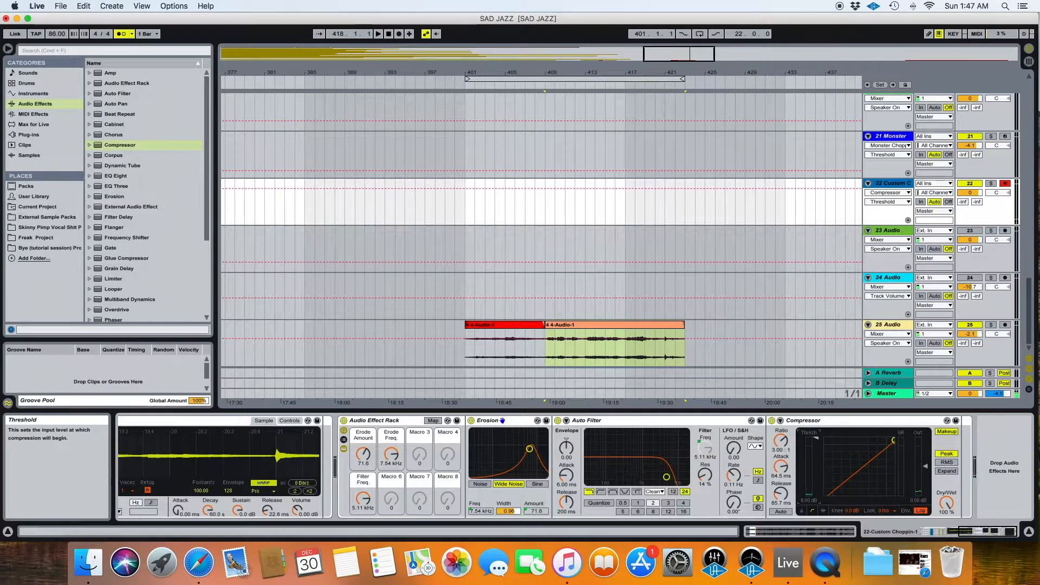
Step: Map the Compressor's Threshold to Macro 3, rename the macro Comp. Thresh. and raise it to 6.00 dB
left_click(432, 420)
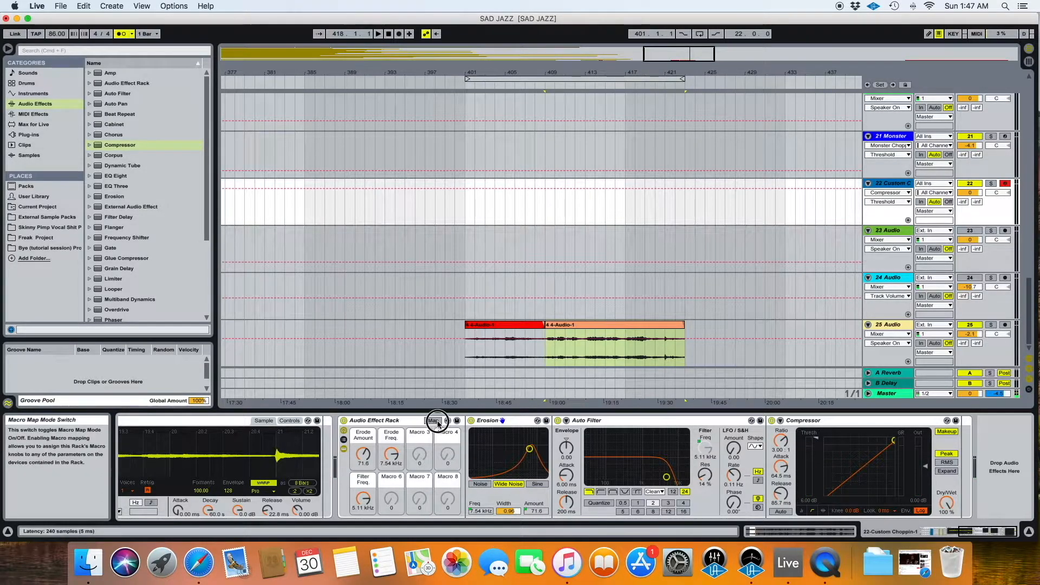
left_click(815, 438)
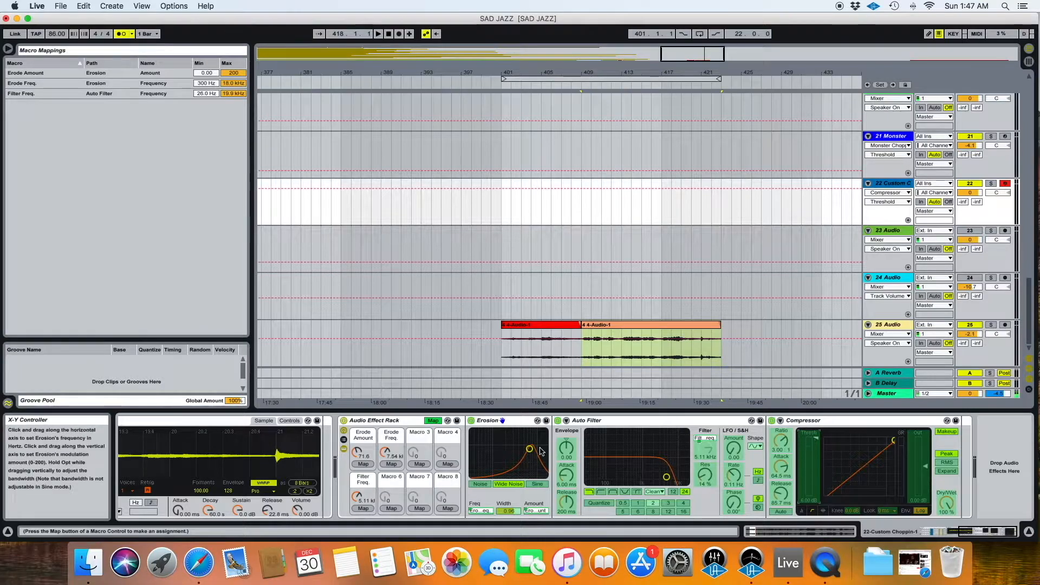
left_click(423, 464)
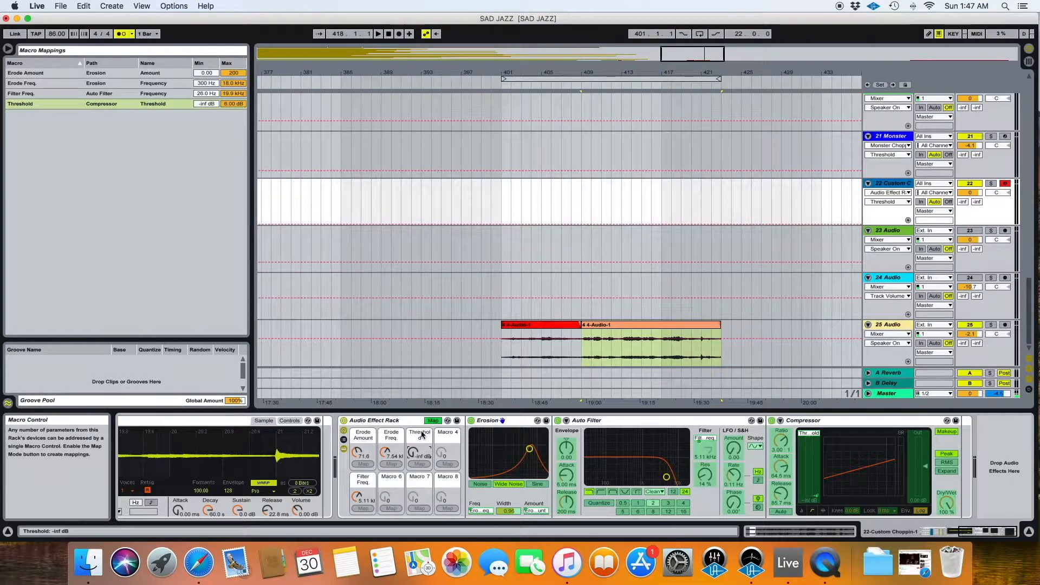
key("super+r")
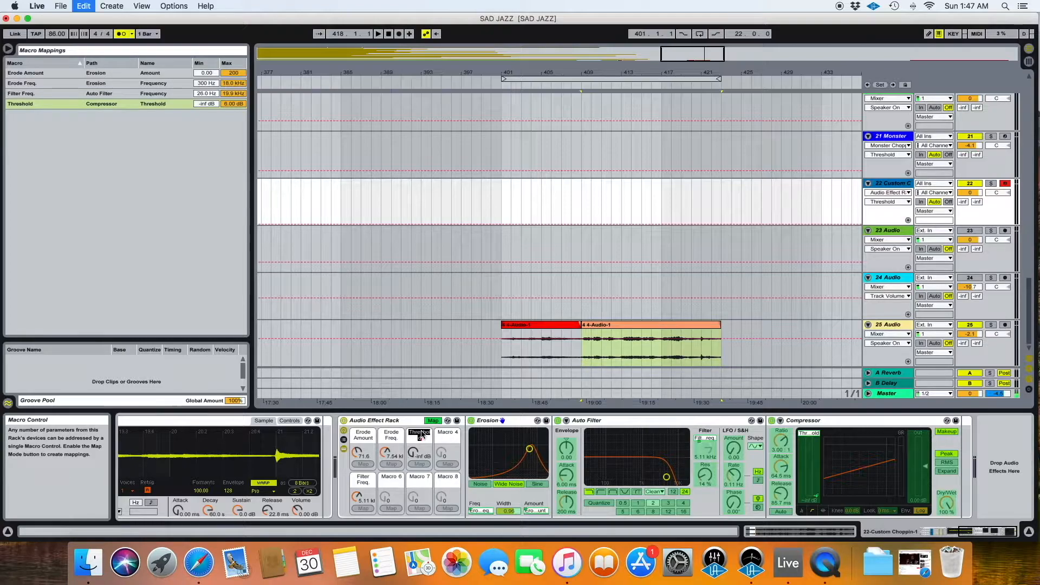
type("Cump ")
type("Thr")
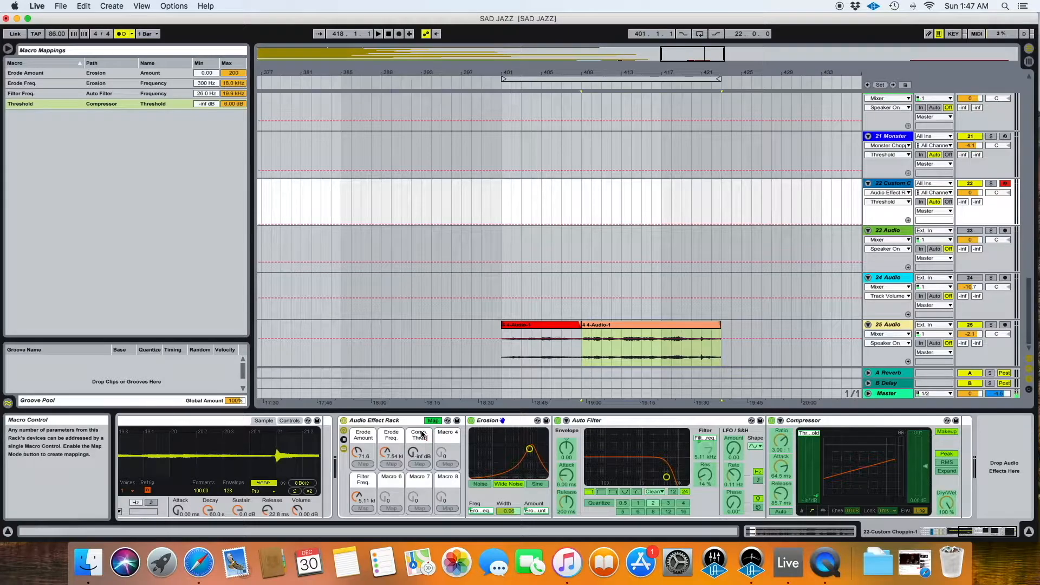
type("esh.")
key("Return")
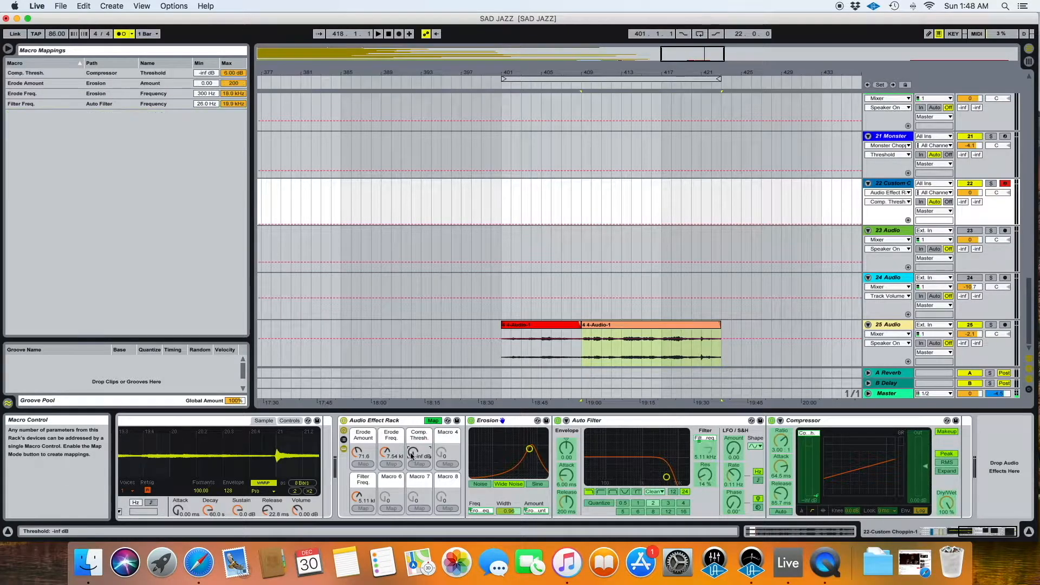
left_click_drag(834, 474, 836, 453)
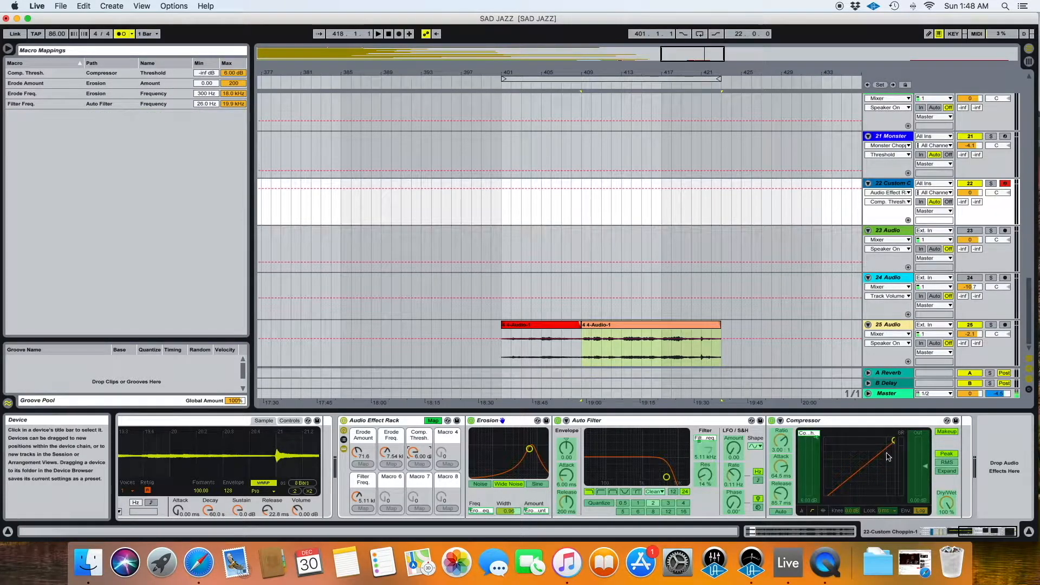
Step: Map the Compressor's Dry/Wet to Macro 4 and leave macro mapping mode
left_click(948, 506)
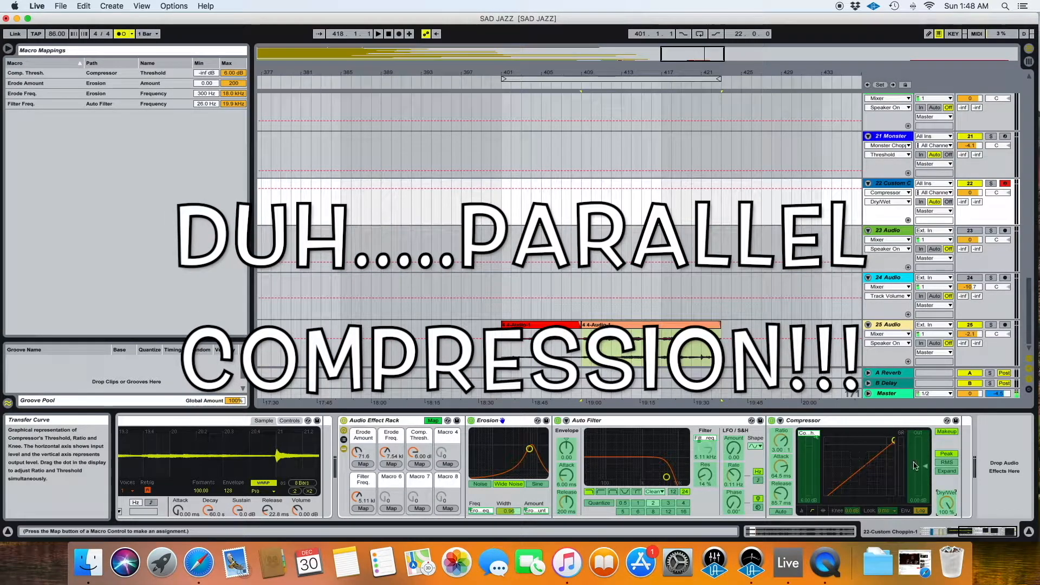
left_click(450, 465)
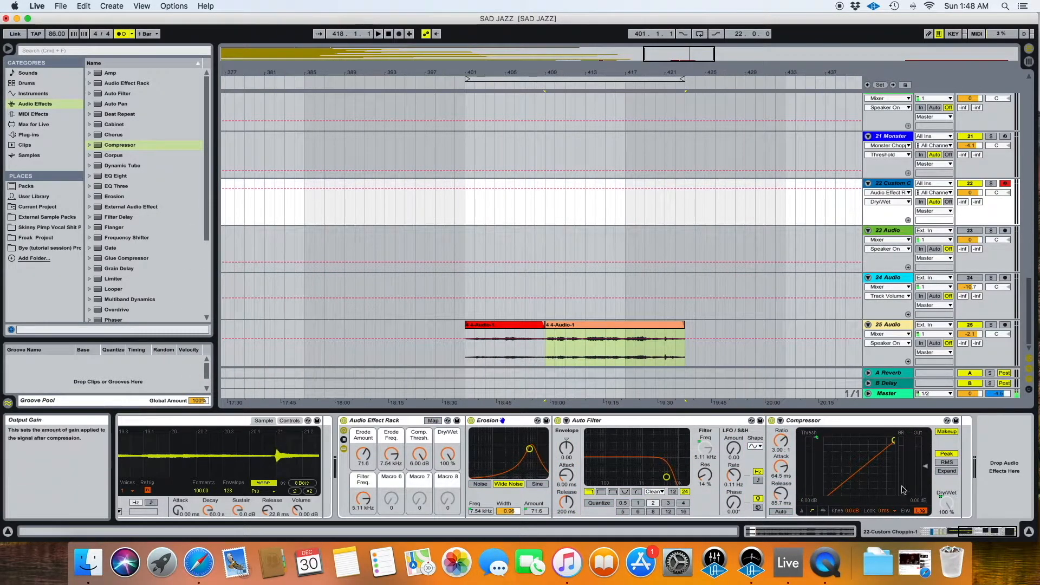
Step: Audition the sample and set the macros Comp. Thresh. to -19.0 dB, Dry/Wet to 61 % and Filter Freq. to about 4.15 kHz
key("space")
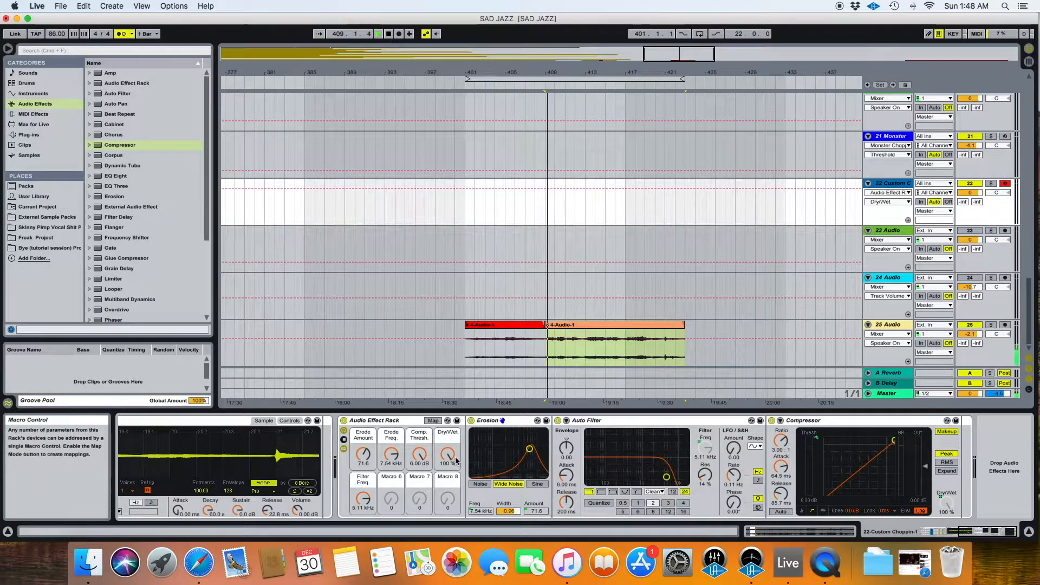
left_click(421, 456)
left_click_drag(421, 456, 451, 458)
left_click_drag(363, 499, 367, 501)
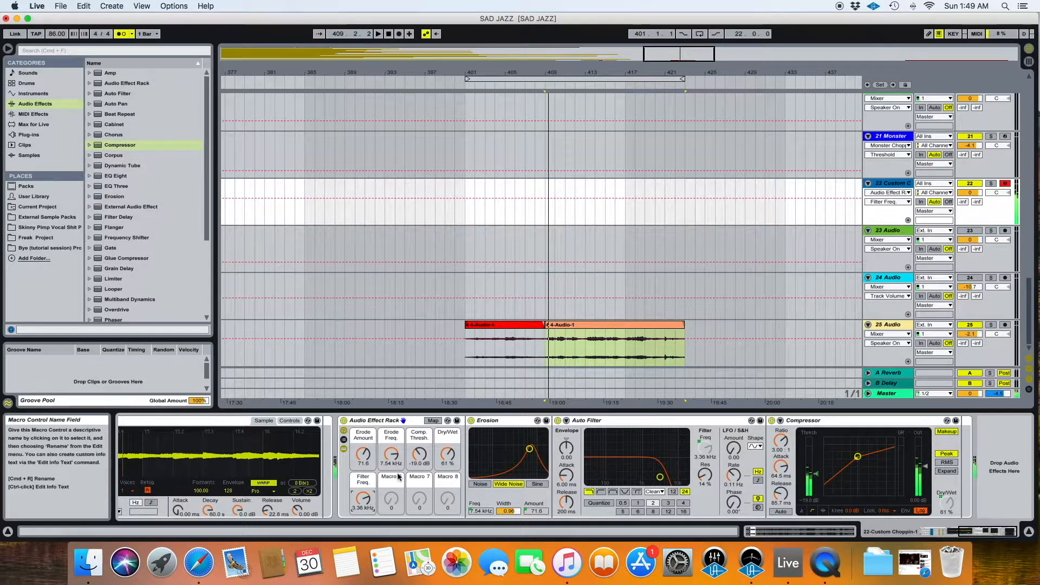
left_click_drag(367, 494, 367, 492)
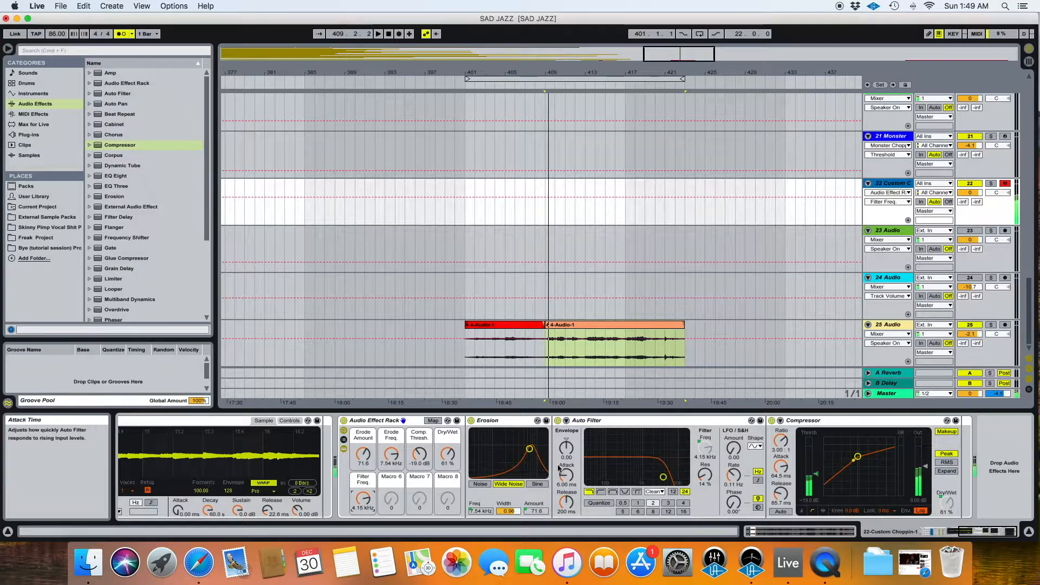
Step: Switch Erosion to Sine mode and set the macros Erode Amount to 126, Erode Freq. to 8.30 kHz and Filter Freq. to 3.73 kHz
left_click(537, 484)
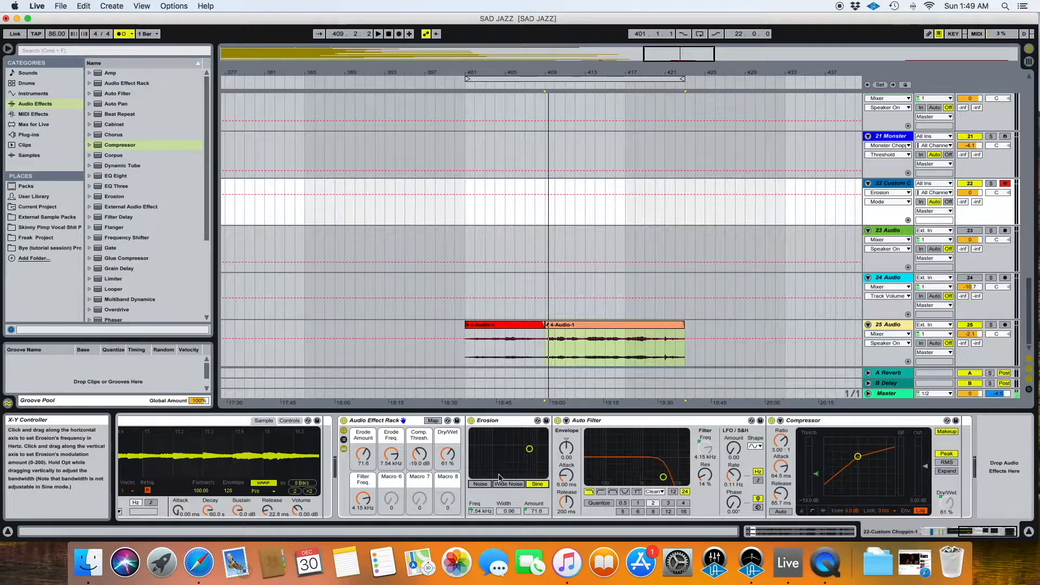
left_click_drag(364, 460, 391, 453)
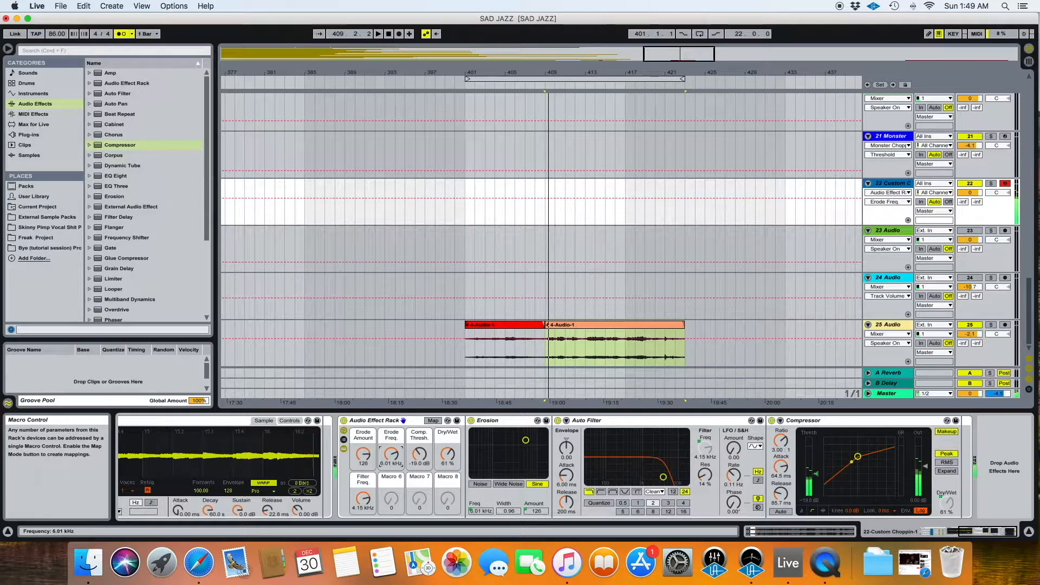
left_click_drag(355, 509, 355, 517)
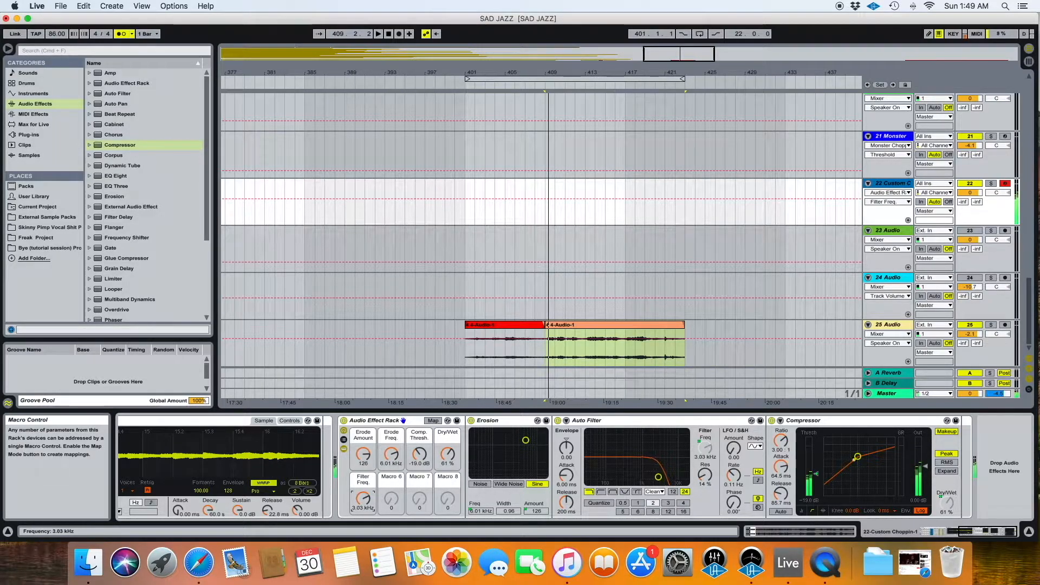
left_click_drag(391, 453, 391, 444)
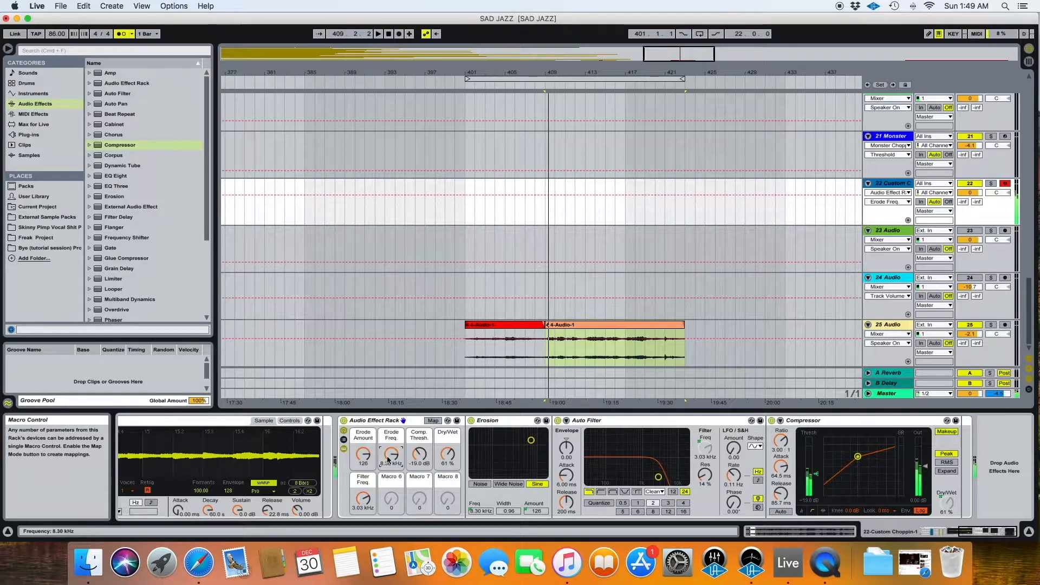
left_click_drag(363, 499, 363, 494)
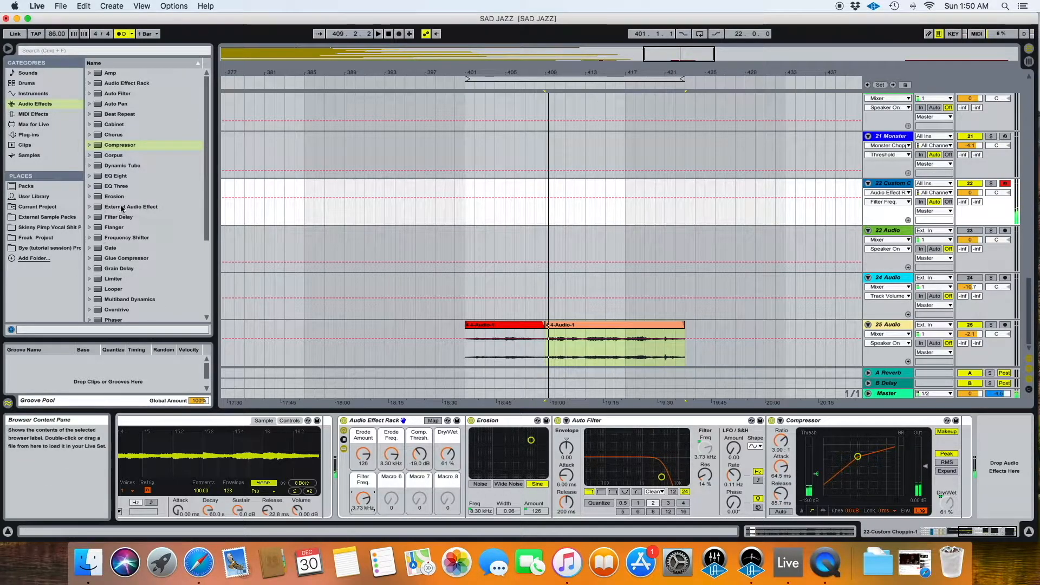
Step: Add the Forest Floor preset from the Special reverbs after the Compressor in the Audio Effect Rack
scroll(111, 208, "down", 5)
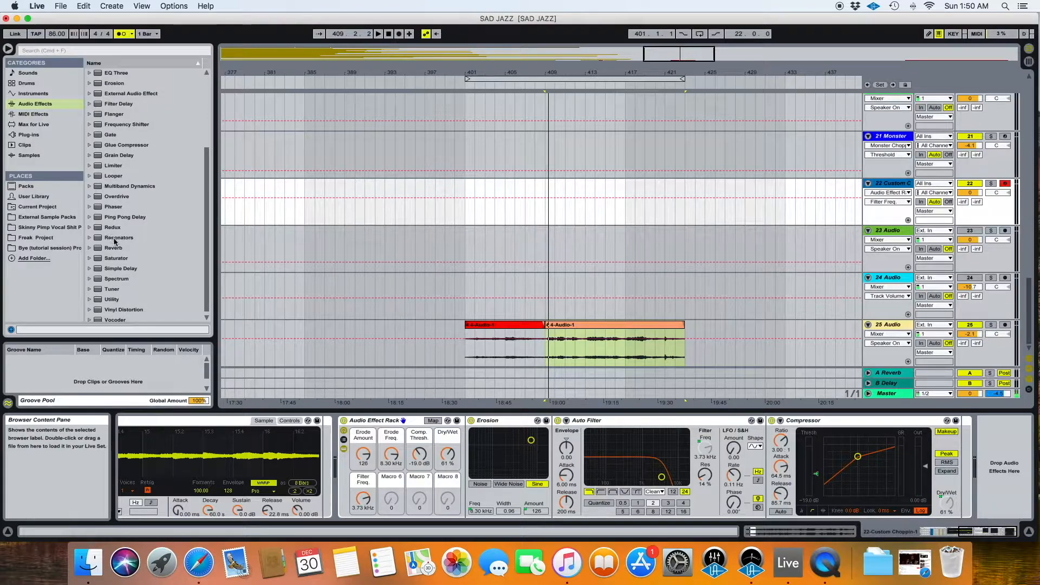
scroll(115, 242, "down", 1)
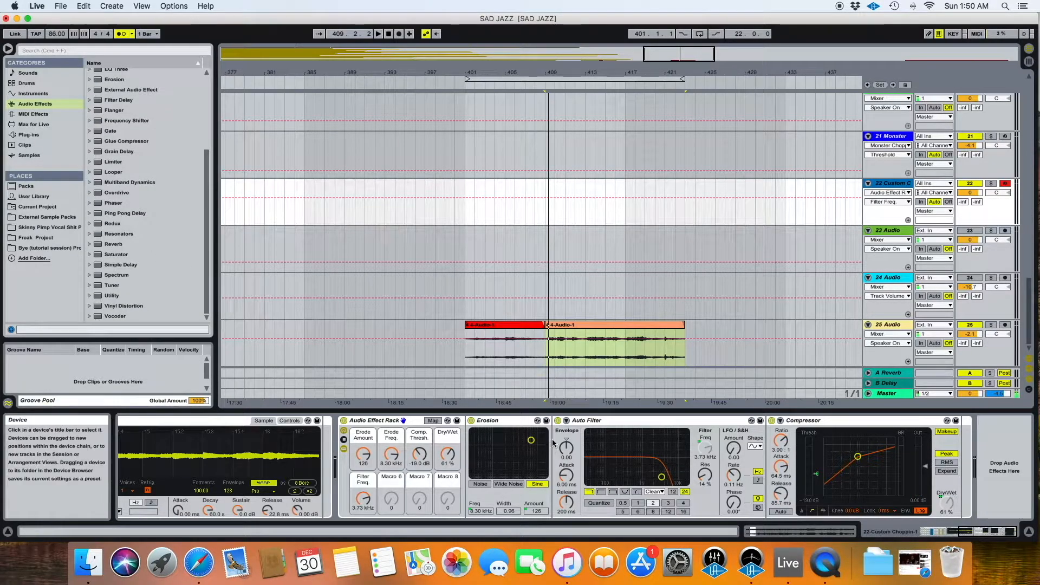
scroll(260, 347, "left", 1)
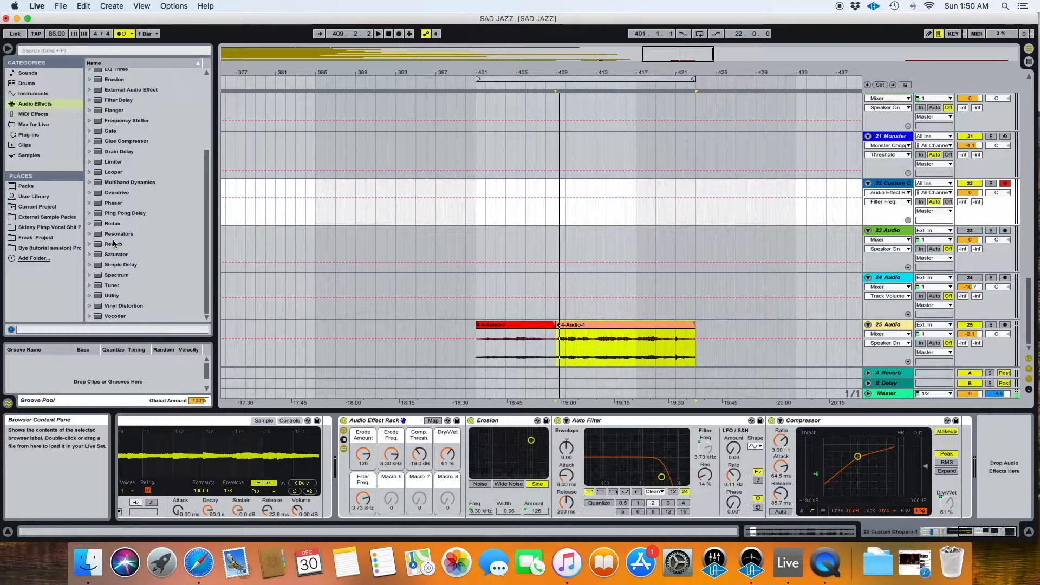
left_click(91, 245)
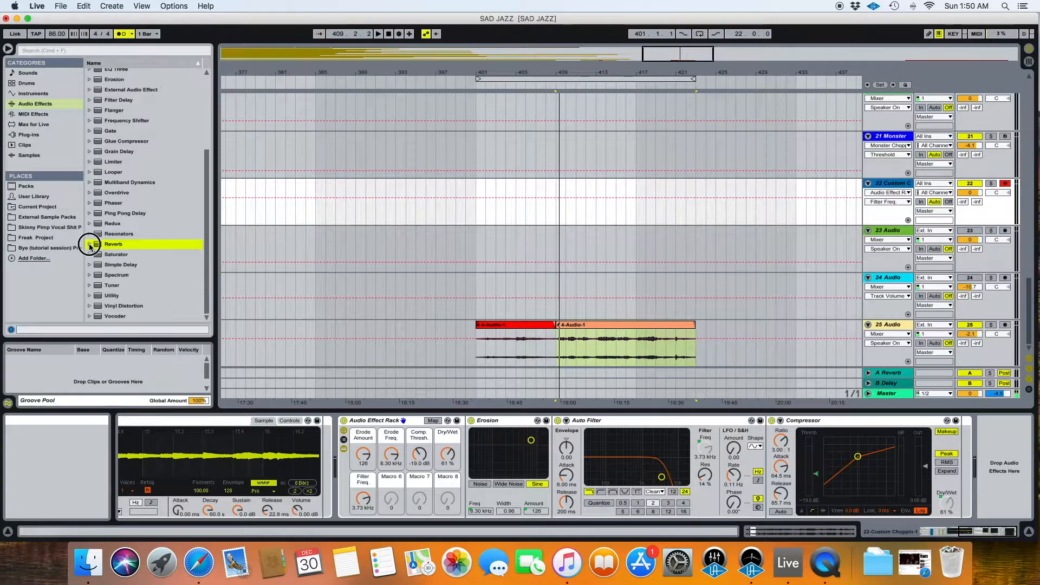
left_click(90, 246)
scroll(92, 246, "down", 3)
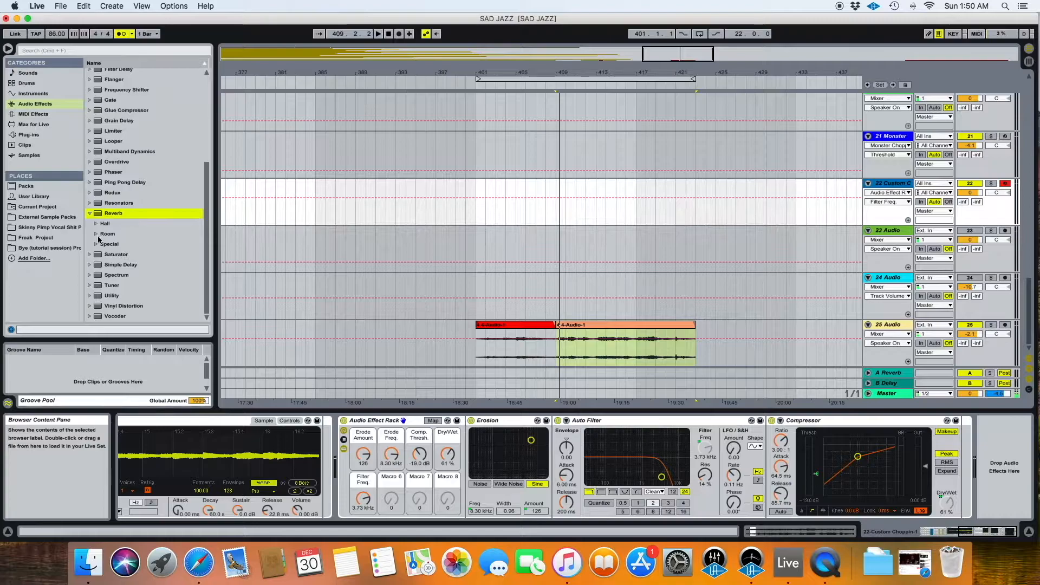
left_click(97, 245)
scroll(146, 181, "down", 4)
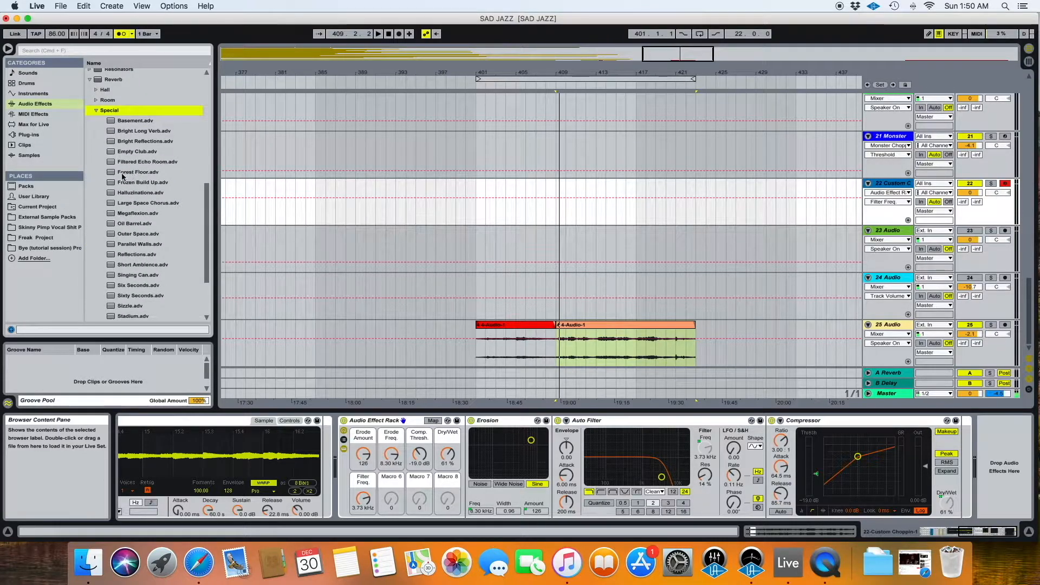
left_click_drag(137, 171, 941, 430)
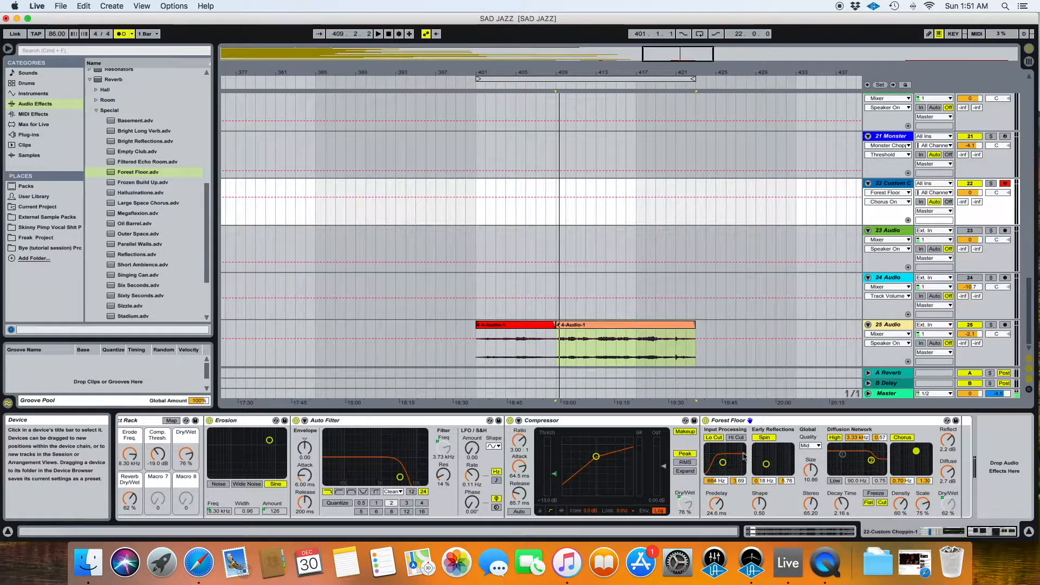
Step: Select the Audio Effect Rack with its devices and save it as a preset in the User Library
left_click(452, 460)
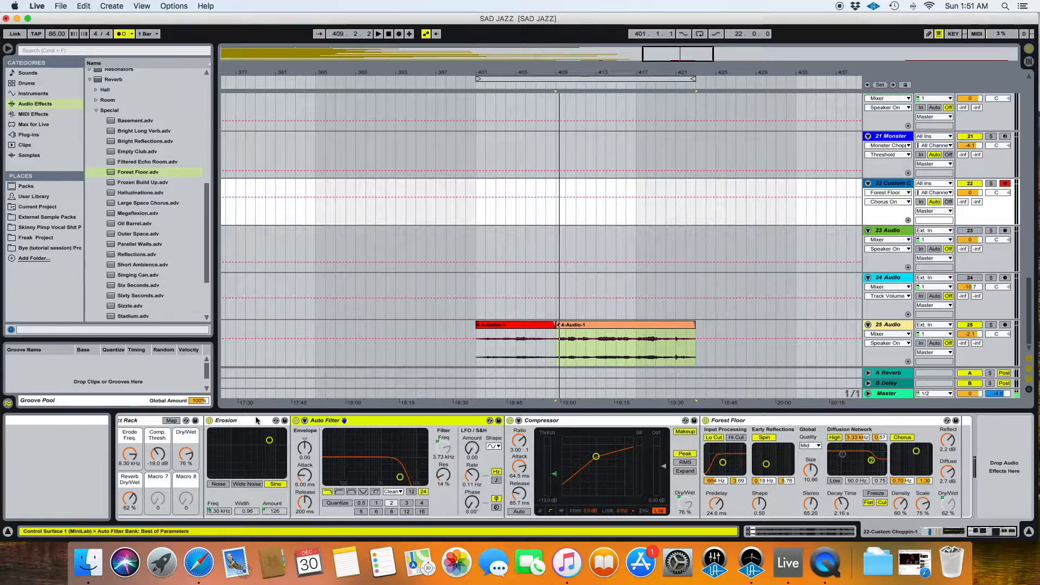
left_click(376, 422)
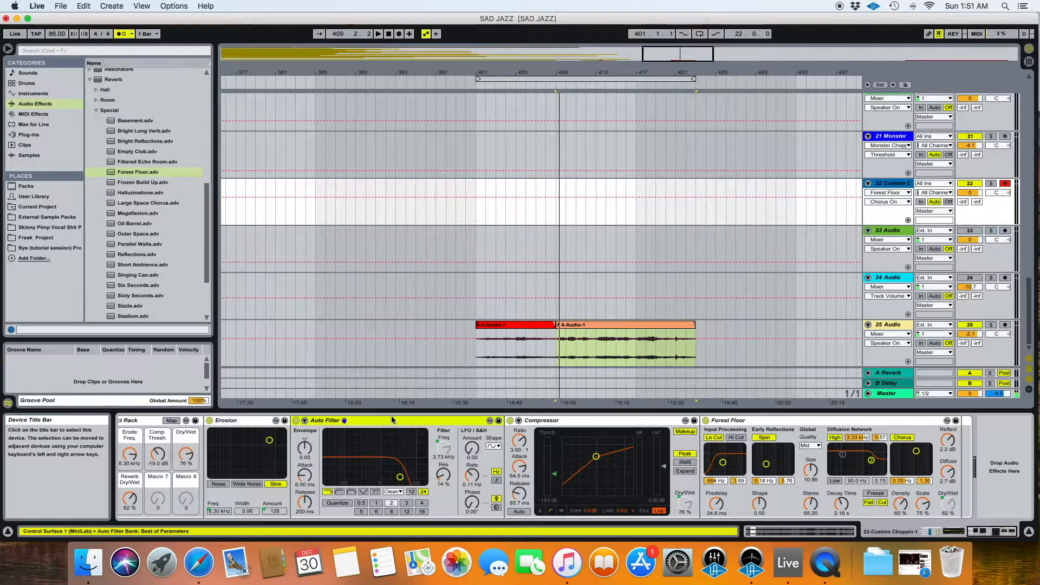
left_click(608, 424)
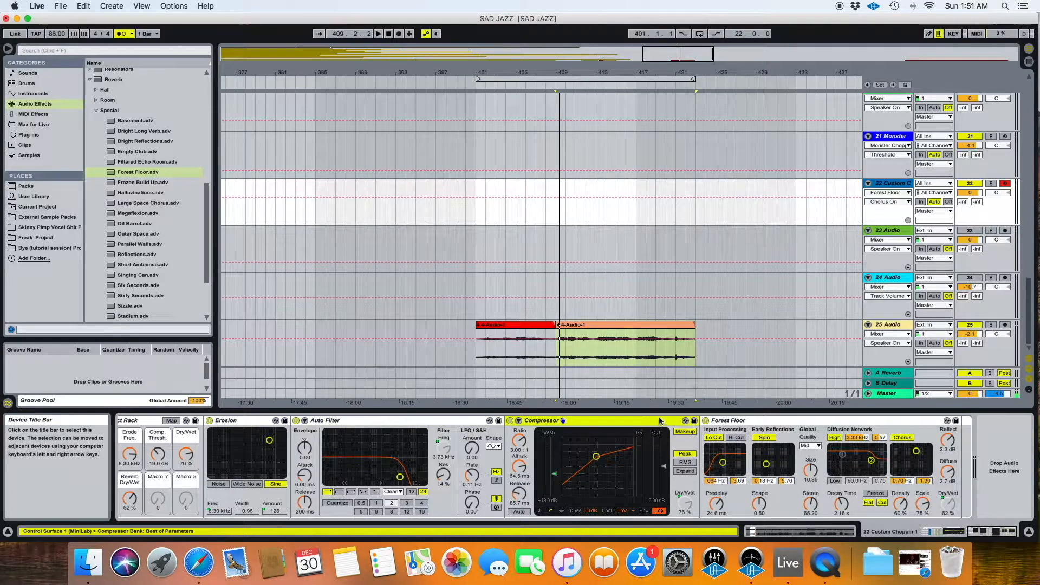
left_click(759, 422)
scroll(758, 428, "left", 10)
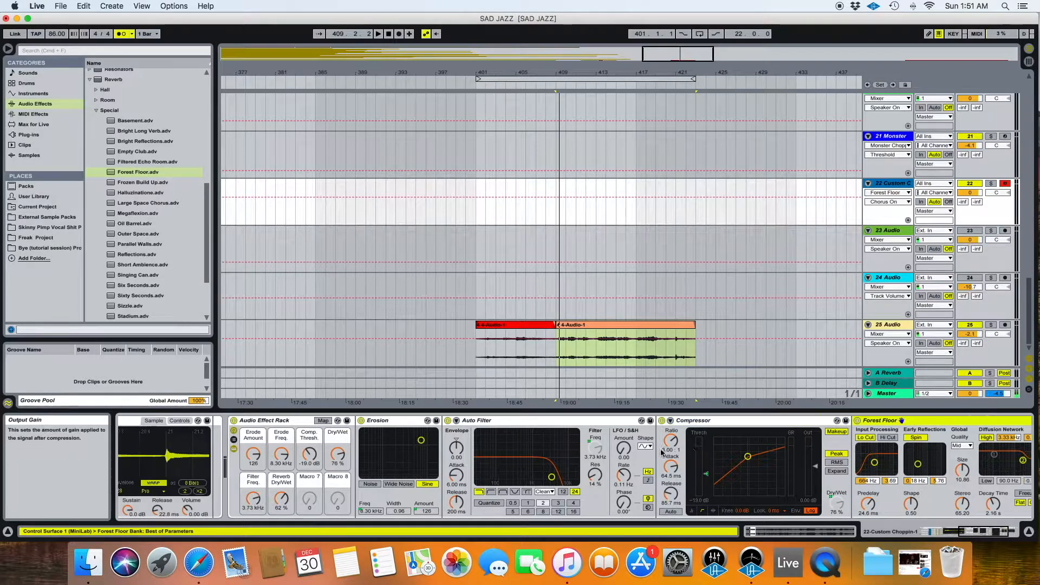
left_click(464, 422)
scroll(463, 424, "left", 5)
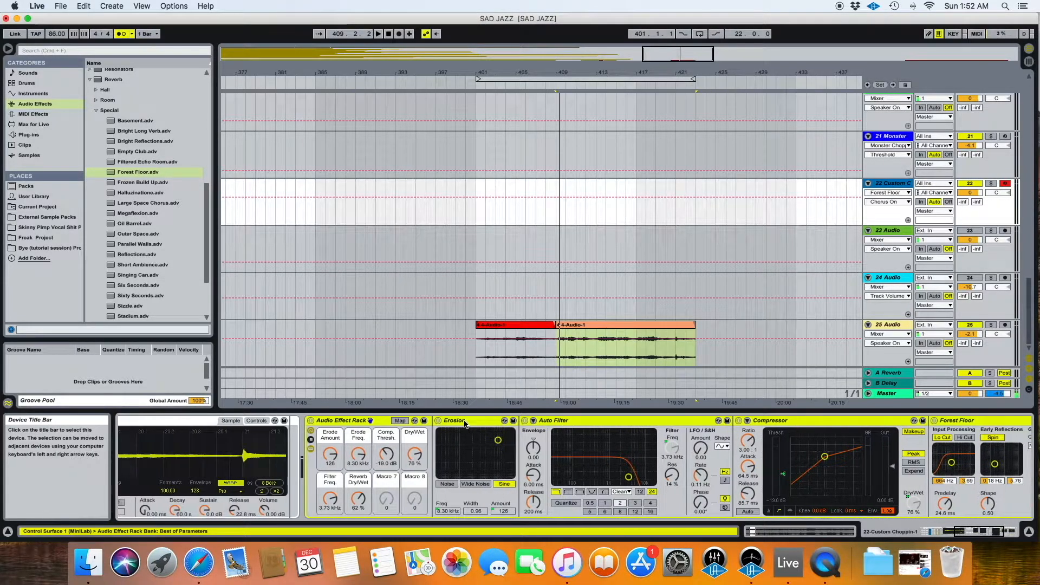
left_click(424, 420)
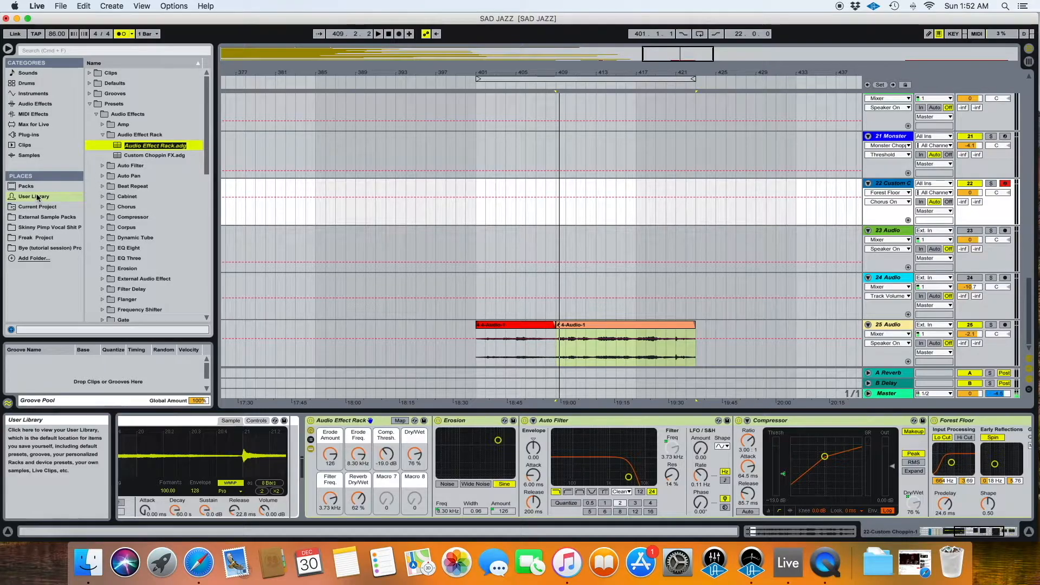
Step: Find Audio Effect Rack.adg among the User Library's Audio Effect Rack presets and move it to the trash
left_click(105, 105)
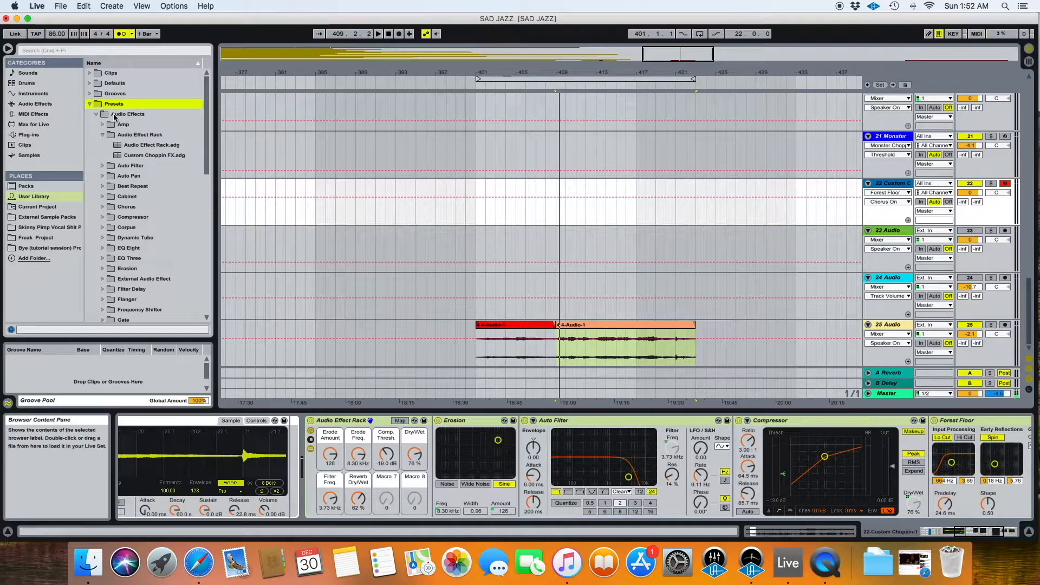
left_click(116, 115)
left_click(123, 135)
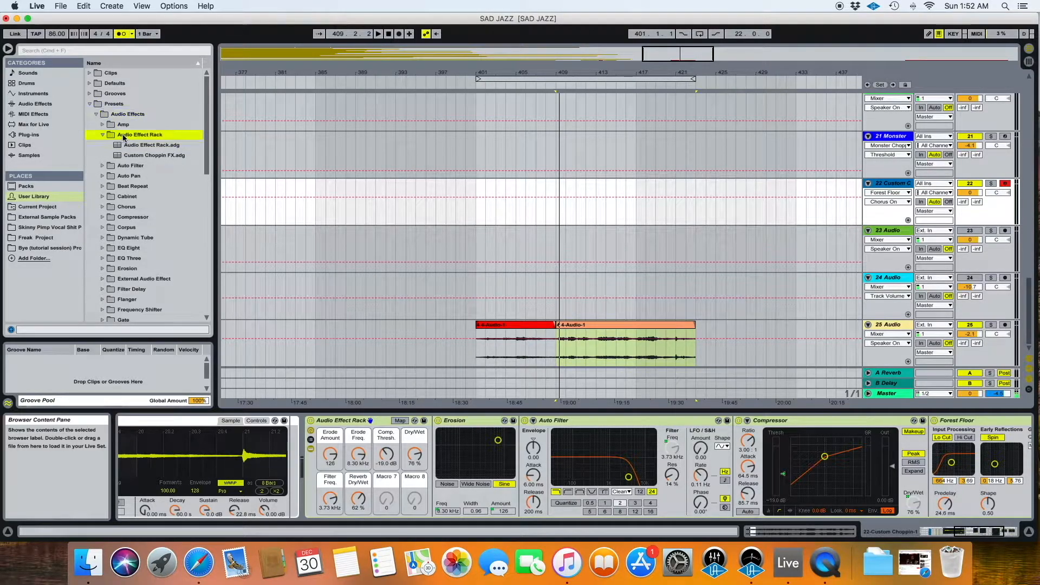
left_click(140, 148)
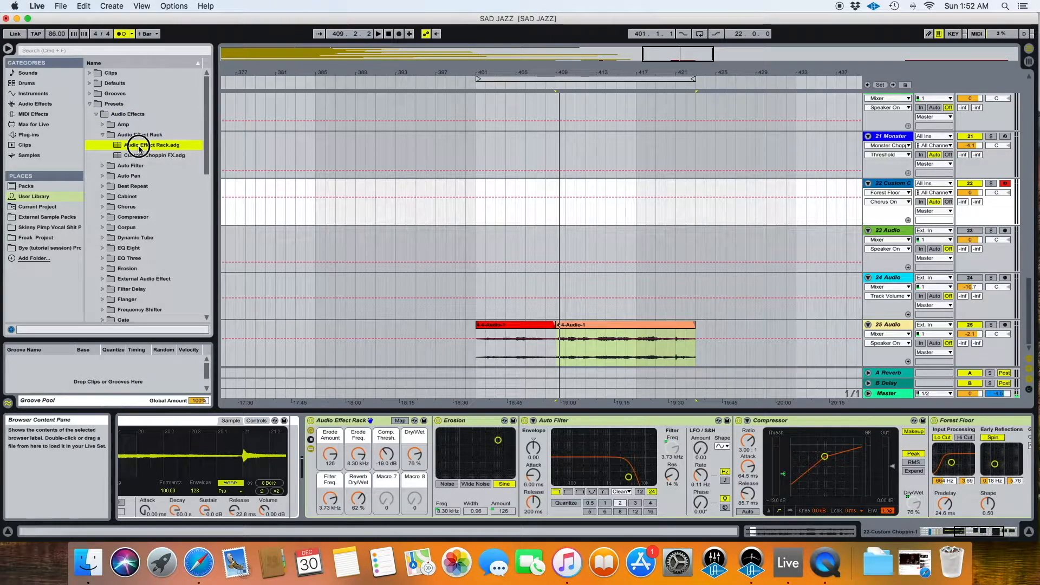
key("super+r")
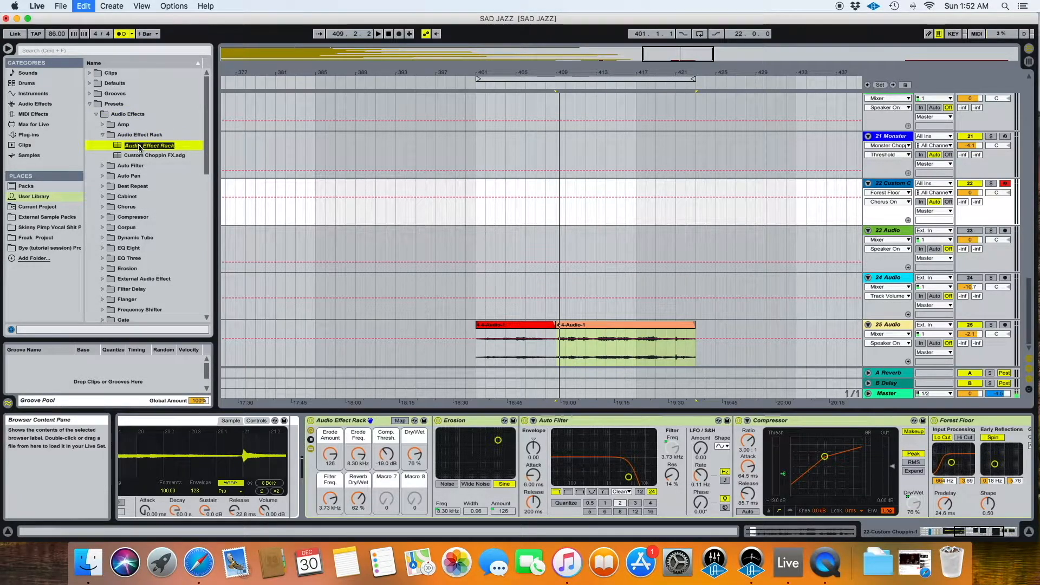
right_click(166, 146)
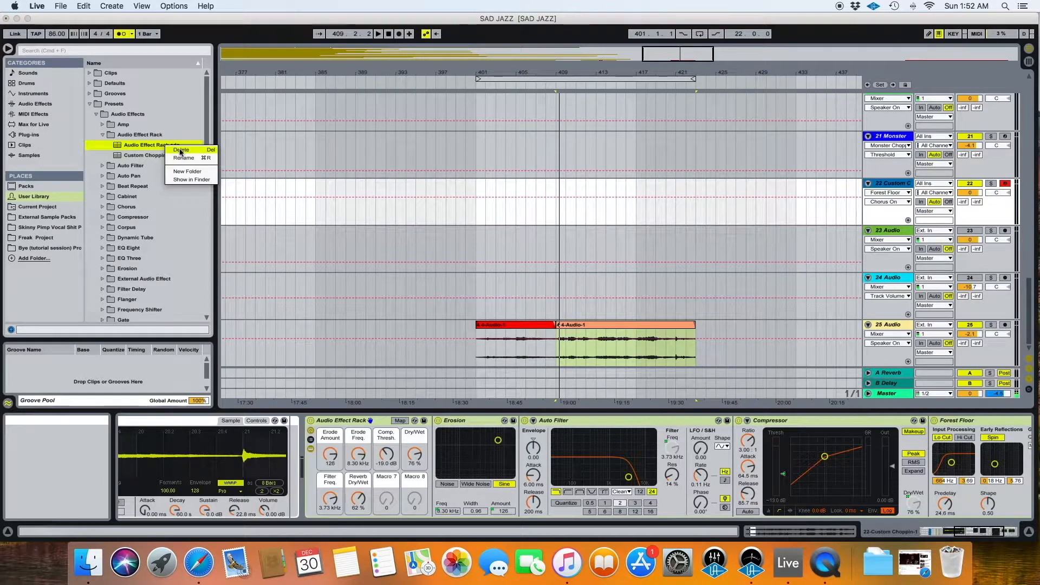
left_click(181, 151)
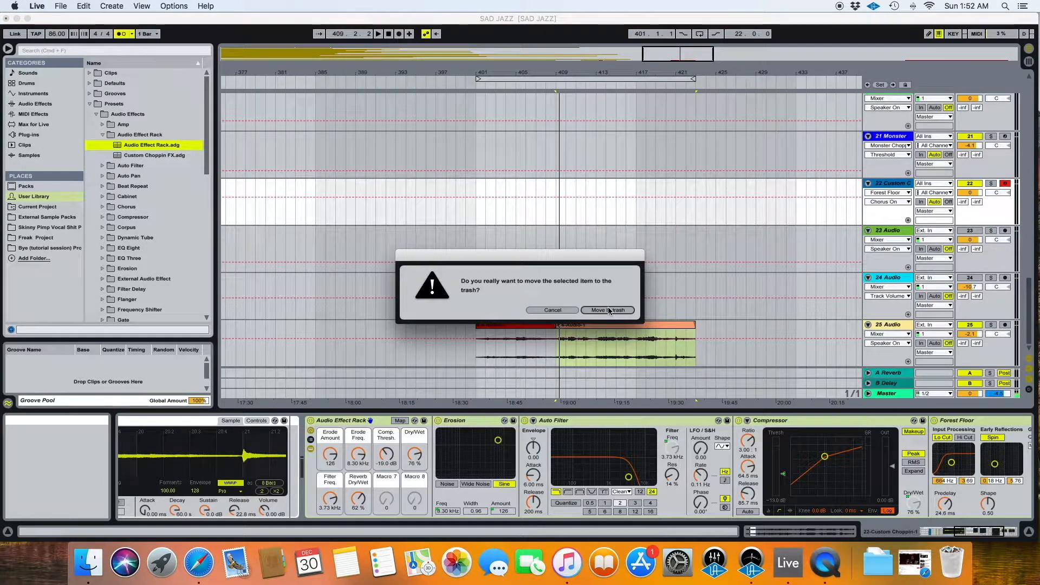
left_click(607, 310)
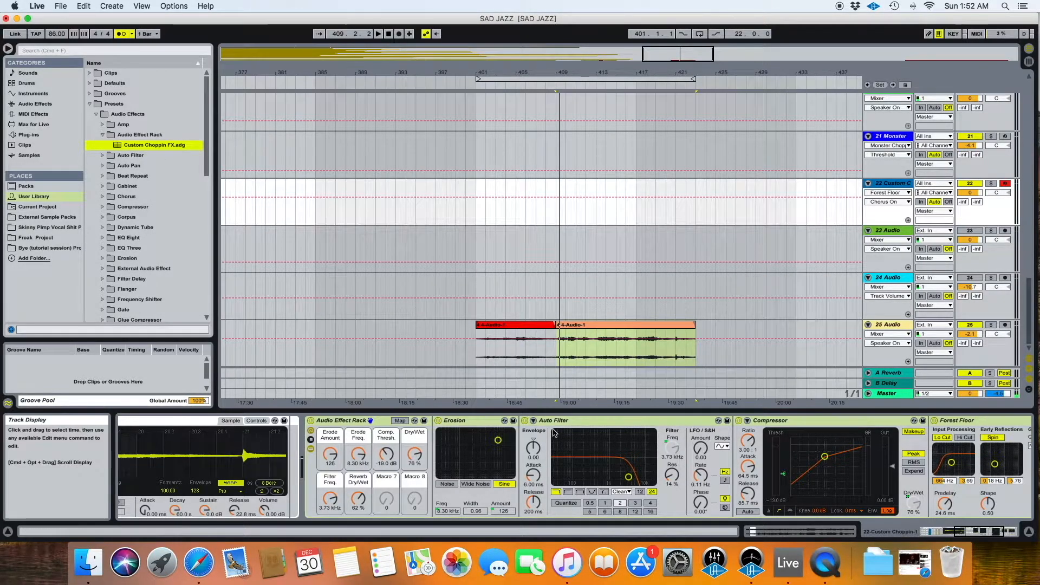
Step: Show the macro controls of the Custom Choppin-1 Drum Rack and look over its pads and chains
left_click(343, 421)
scroll(488, 423, "left", 10)
scroll(502, 394, "left", 2)
scroll(399, 441, "right", 3)
scroll(399, 440, "left", 3)
scroll(399, 440, "right", 5)
scroll(325, 442, "left", 6)
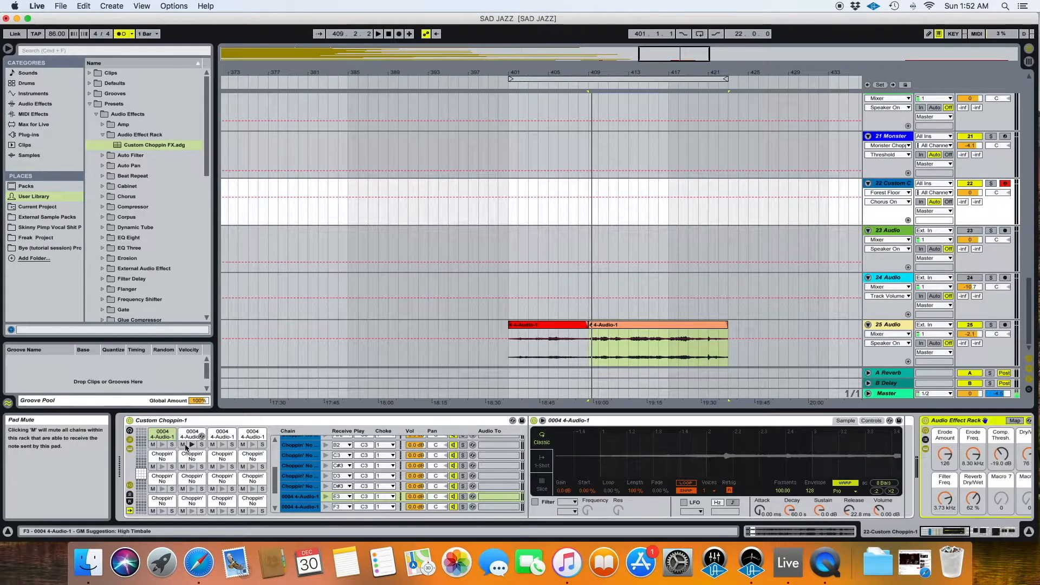
left_click(131, 431)
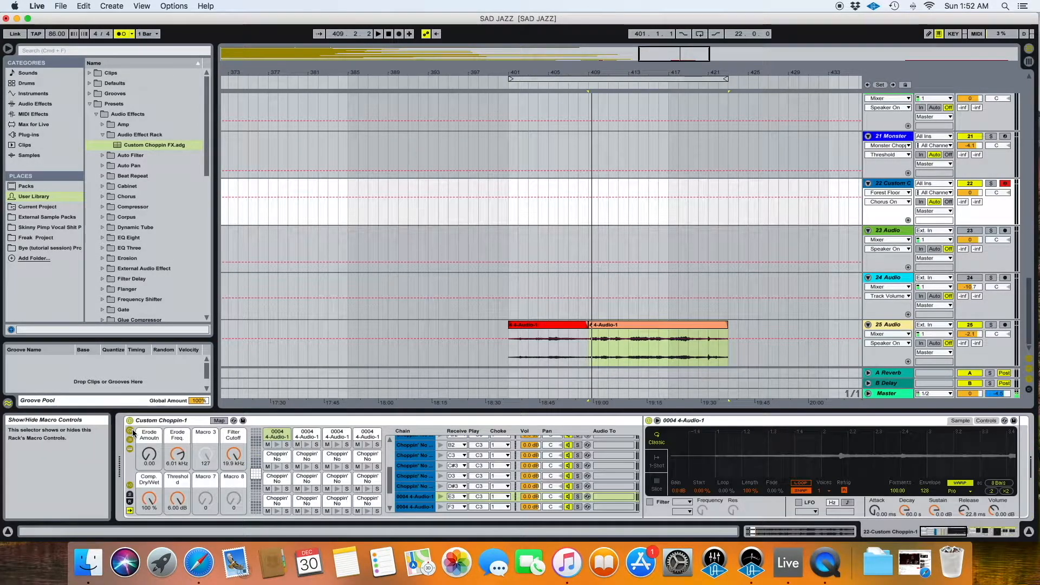
left_click(197, 422)
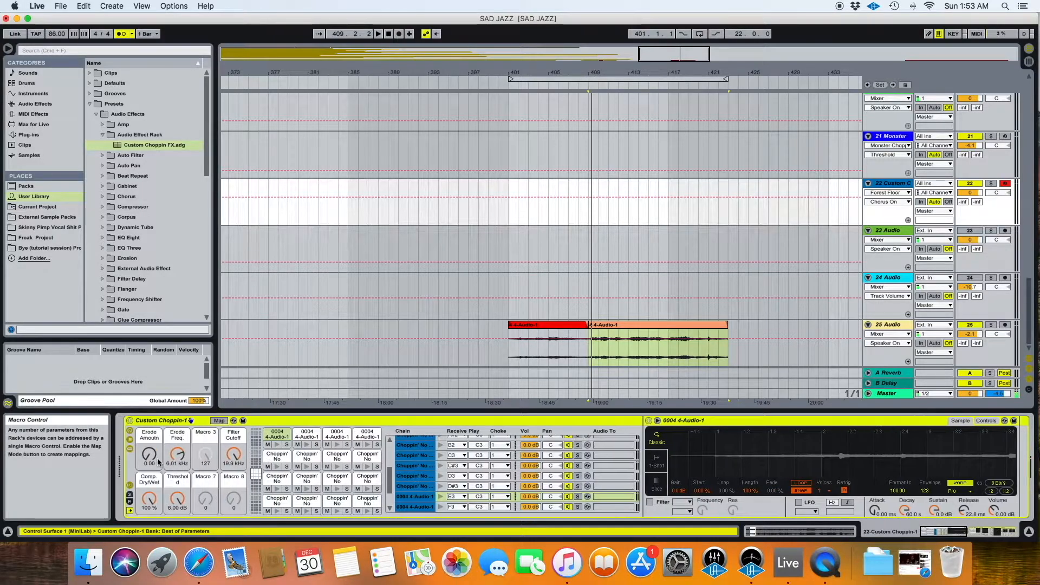
scroll(218, 439, "right", 5)
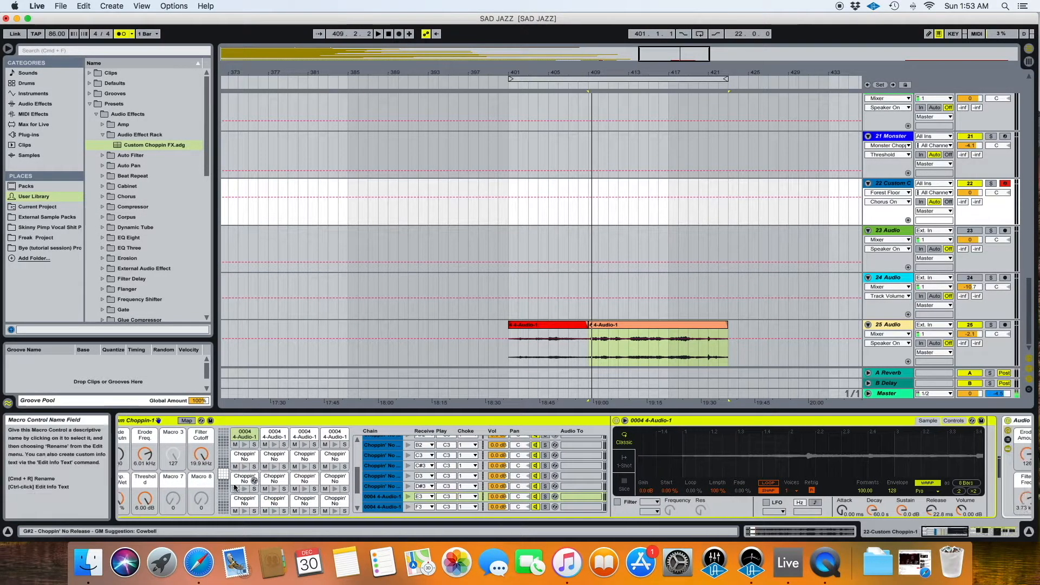
scroll(355, 471, "left", 5)
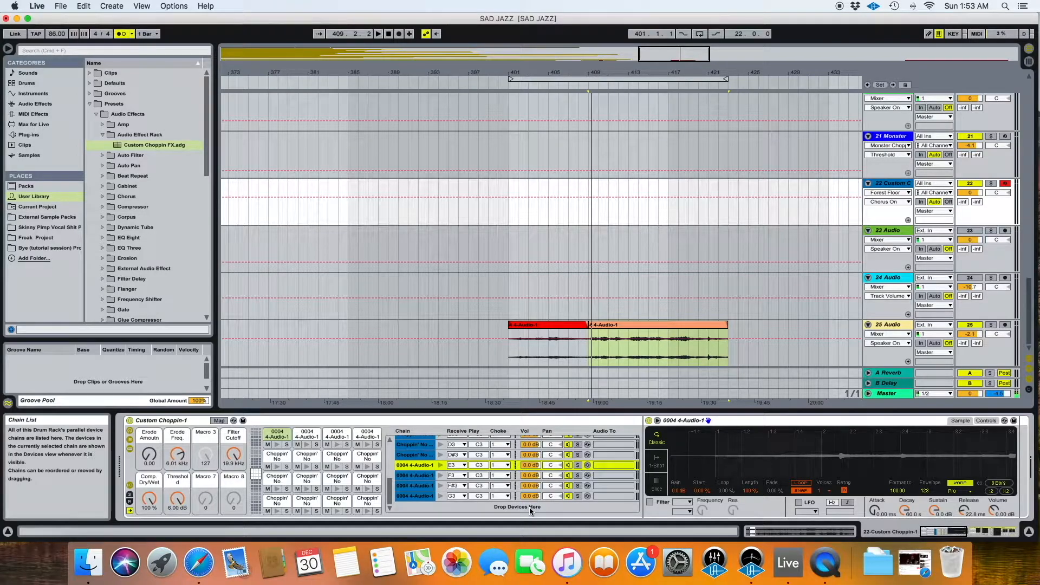
Step: Audition the four 0004 4-Audio-1 pads in the Drum Rack's upper row
left_click(277, 446)
left_click(307, 445)
left_click(338, 445)
left_click(368, 446)
Step: Replace the four 0004 4-Audio-1 pads with copies of the empty Choppin' No Release pads from the row below
left_click(277, 458)
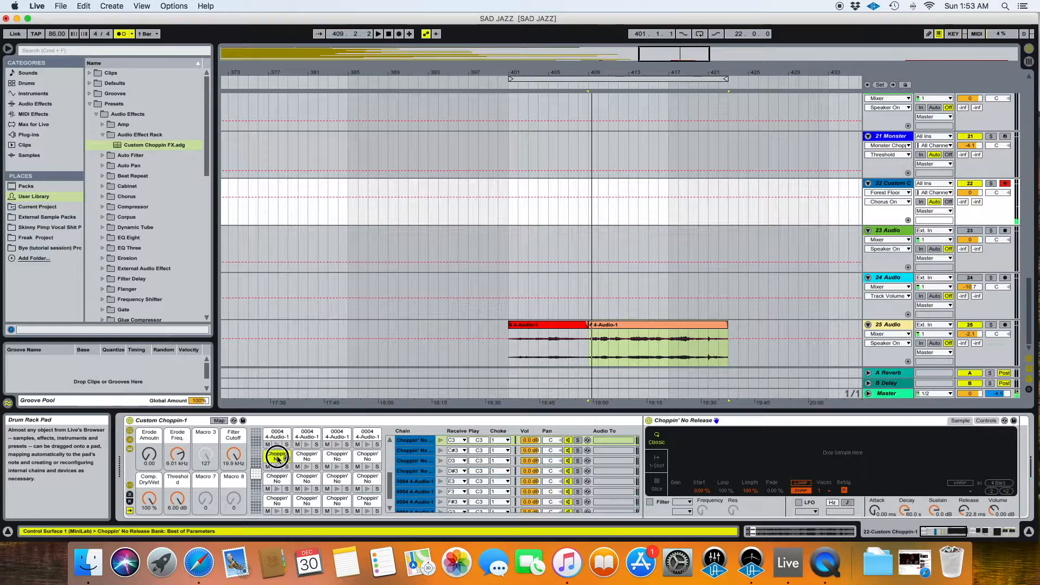
left_click_drag(277, 459, 277, 436)
left_click_drag(307, 458, 307, 436)
left_click_drag(337, 457, 337, 435)
left_click_drag(368, 457, 367, 435)
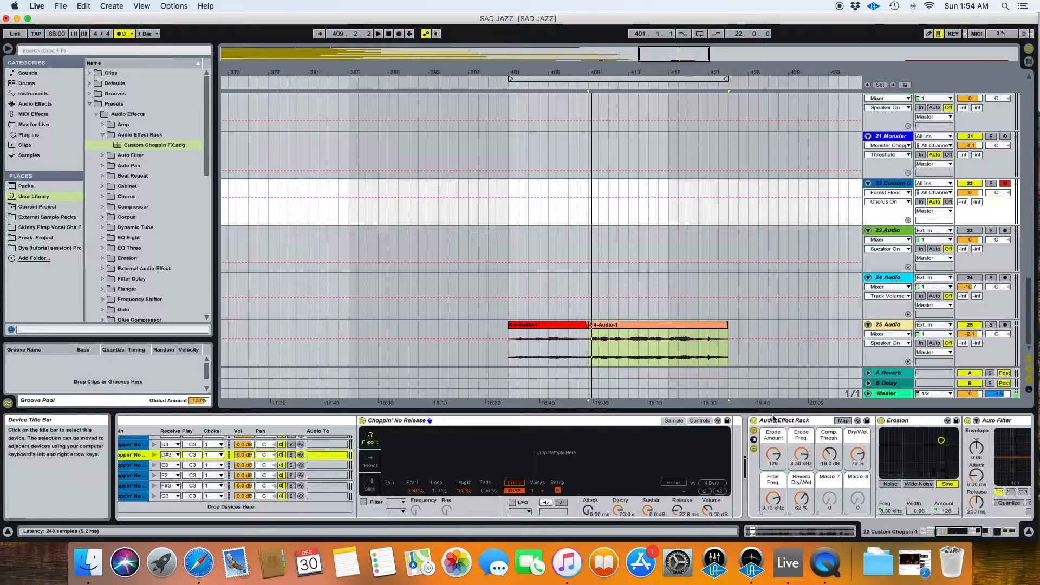
Step: Show the Custom Choppin-1 Drum Rack's return chains and move the Audio Effect Rack into them as a return chain
left_click(773, 419)
scroll(768, 420, "left", 10)
left_click(326, 503)
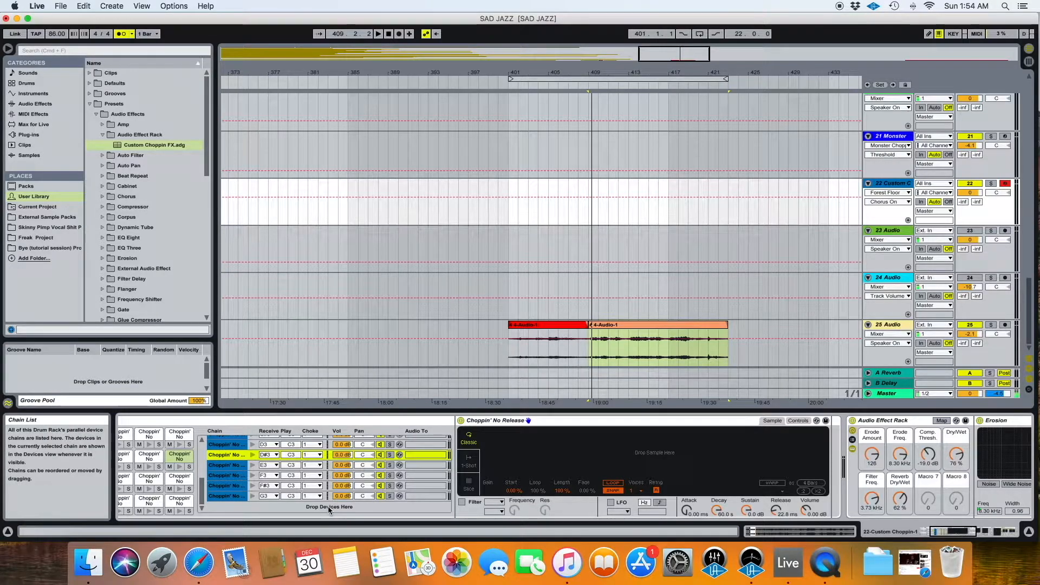
scroll(287, 506, "left", 5)
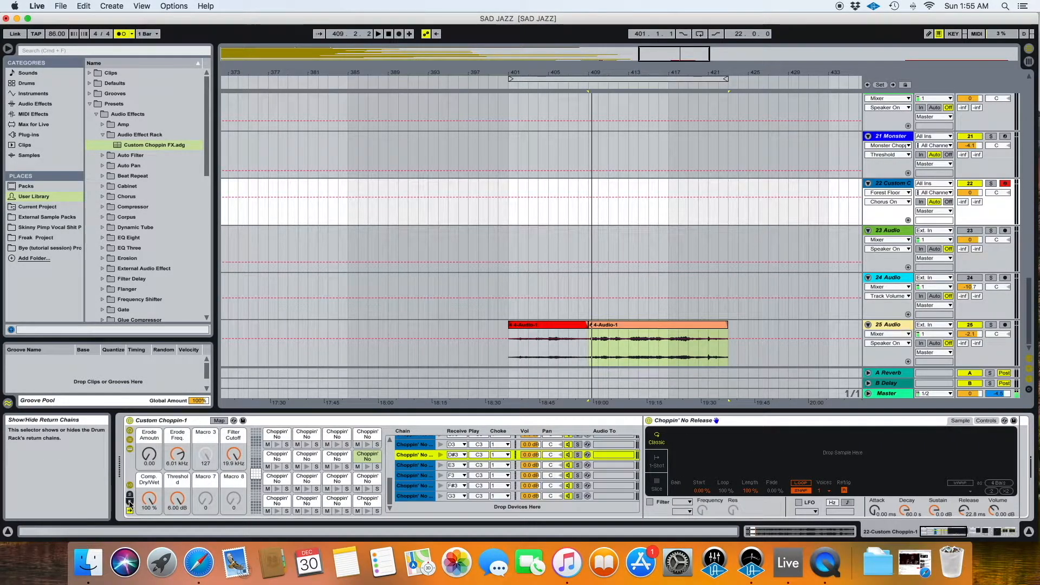
scroll(601, 495, "right", 5)
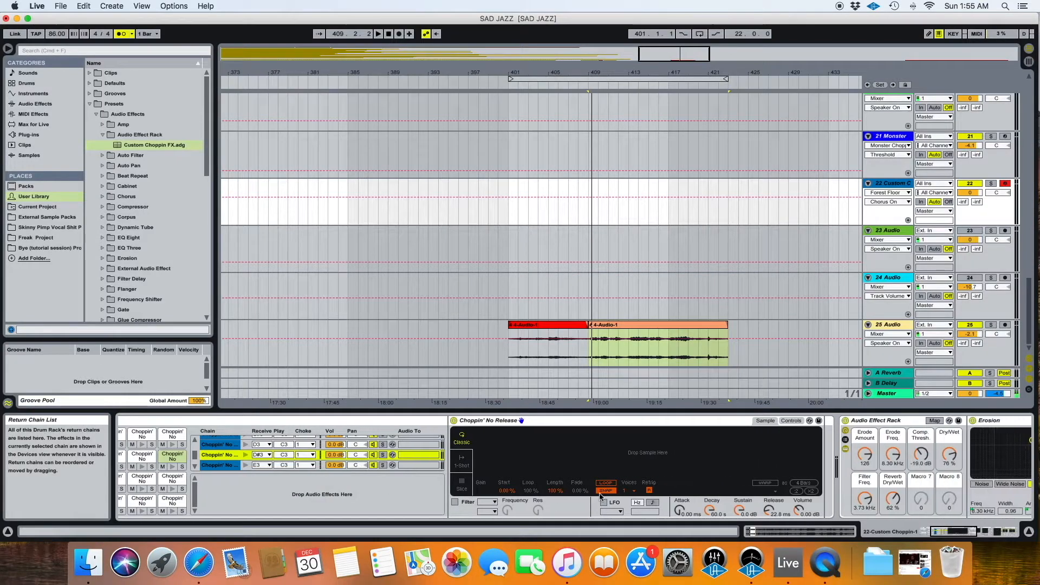
left_click_drag(869, 424, 395, 496)
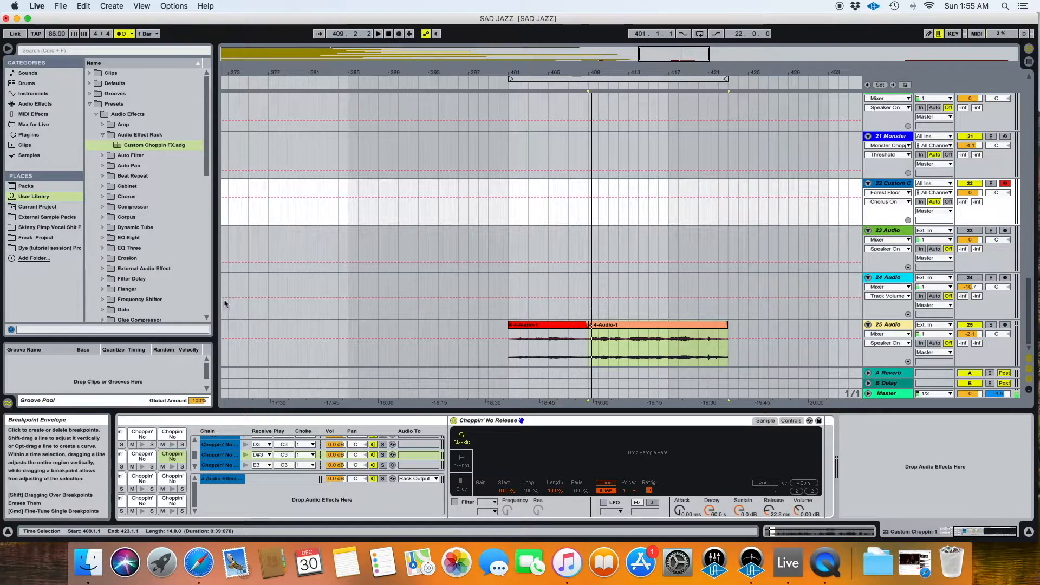
Step: Examine the return chain's effect devices alongside the Custom Choppin-1 macros, pads and chains
left_click_drag(139, 145, 103, 144)
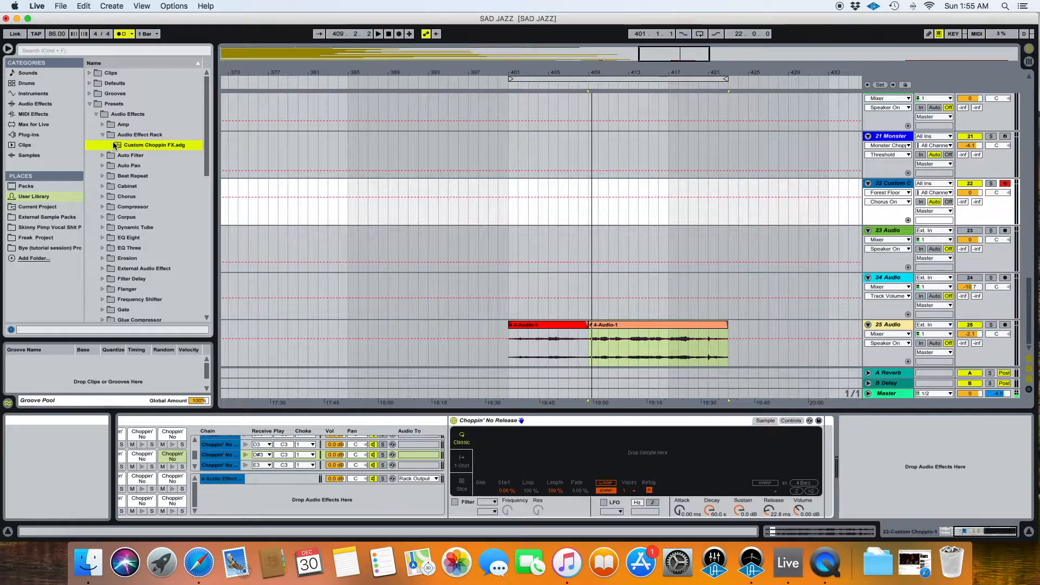
left_click(264, 479)
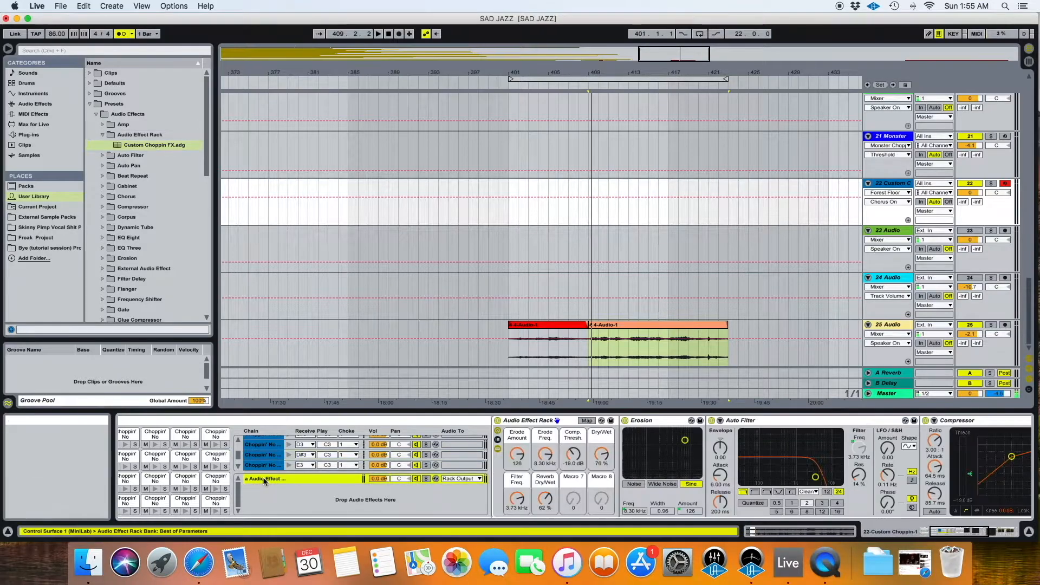
left_click(319, 502)
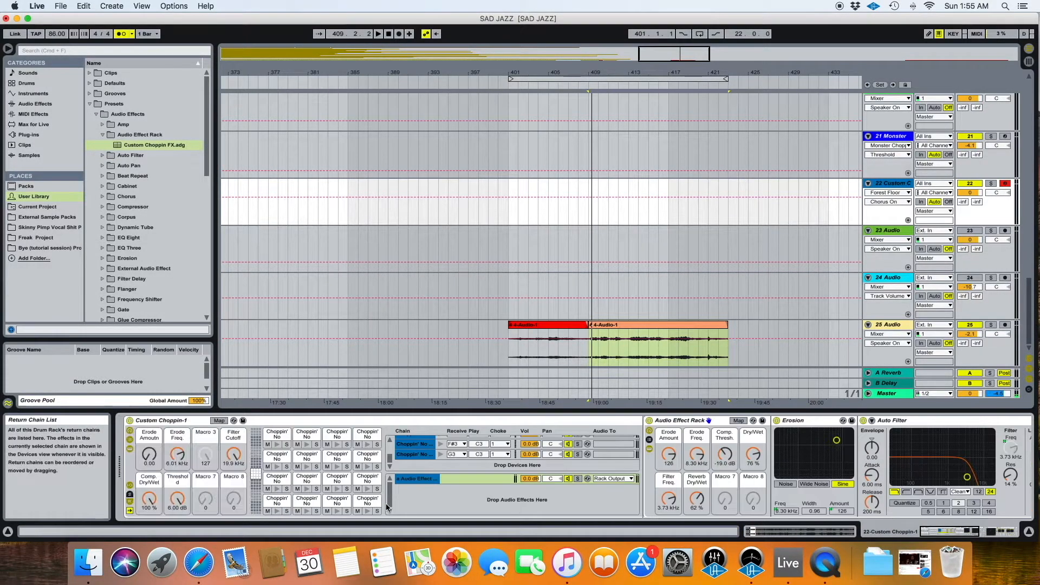
scroll(387, 504, "right", 10)
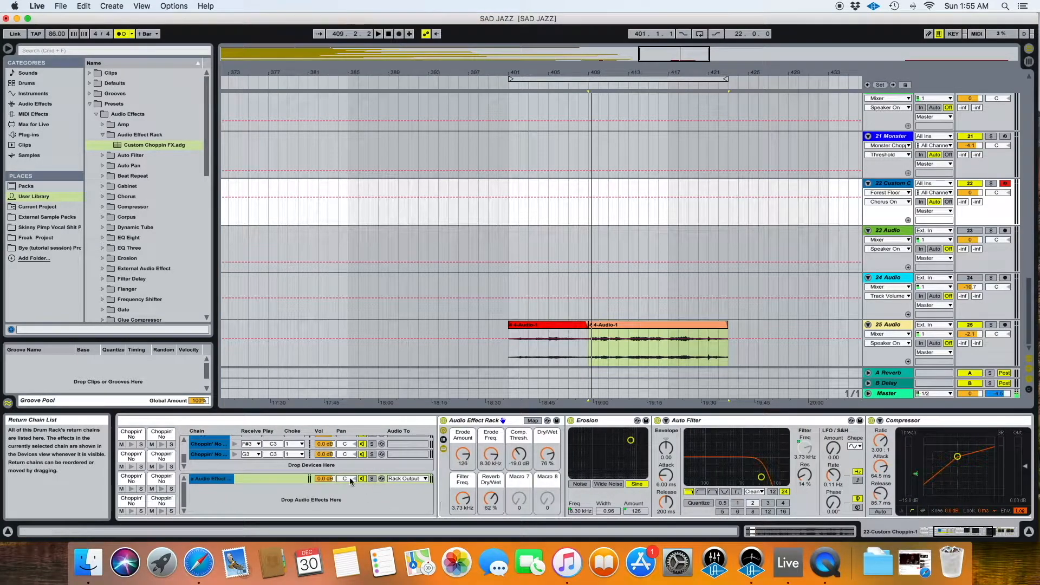
scroll(390, 461, "left", 10)
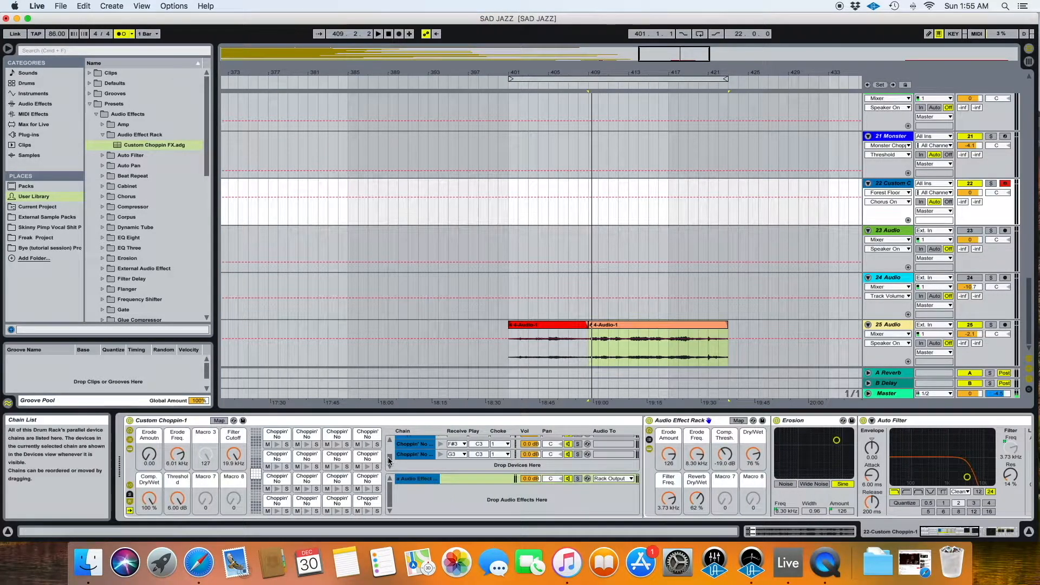
left_click(171, 422)
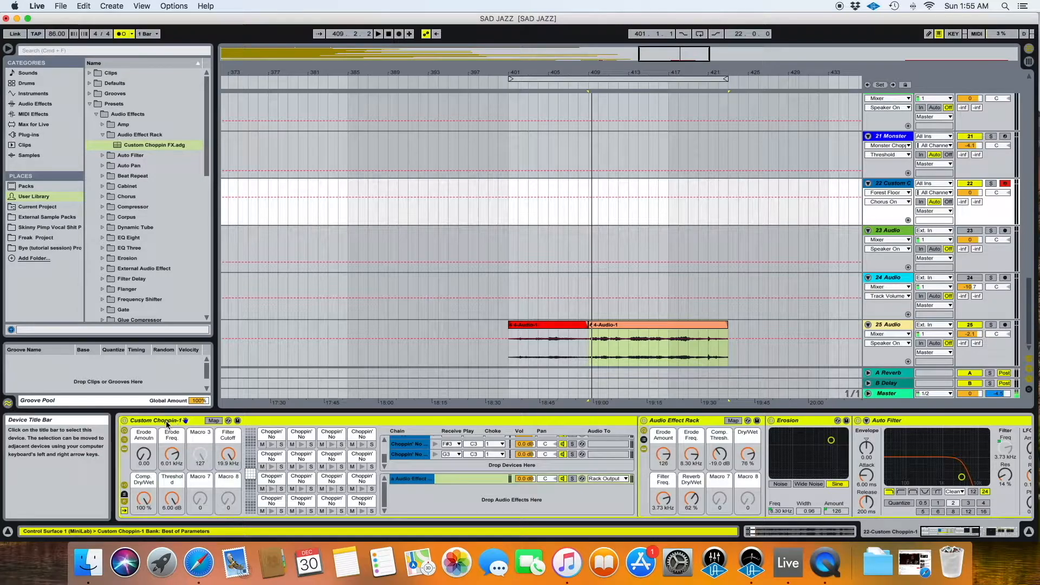
scroll(154, 460, "right", 9)
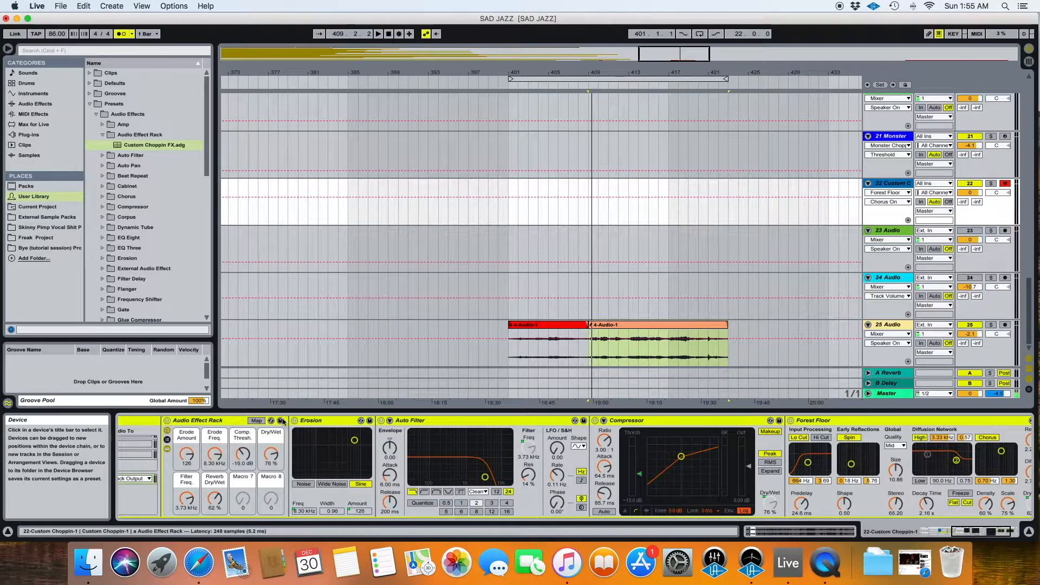
scroll(413, 433, "right", 2)
scroll(339, 462, "left", 11)
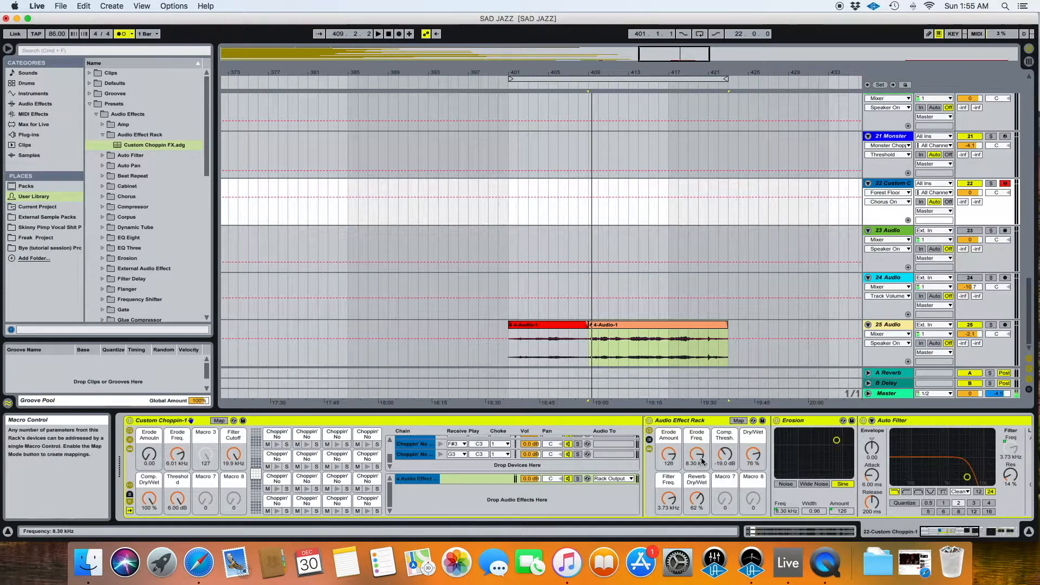
scroll(623, 465, "right", 3)
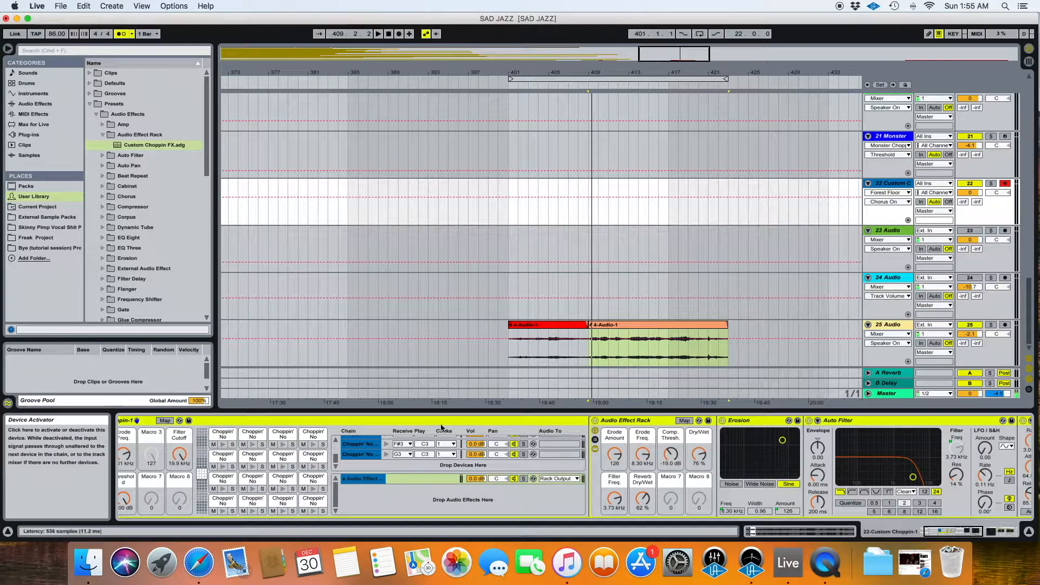
left_click(223, 434)
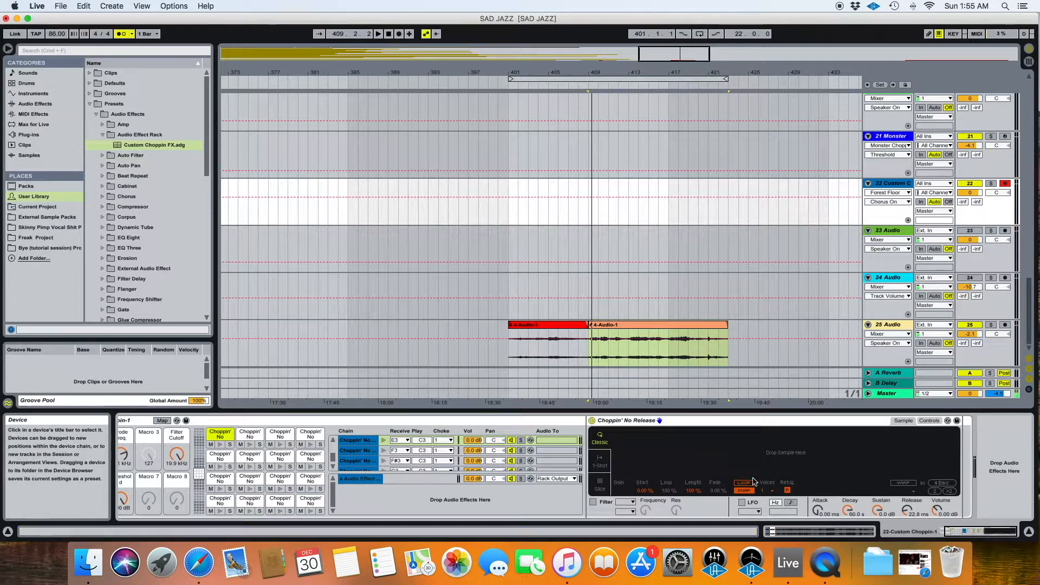
Step: Map the return rack's Erode Amount and Erode Freq. macros to the matching Erode macros of the Custom Choppin-1 Drum Rack
left_click(424, 481)
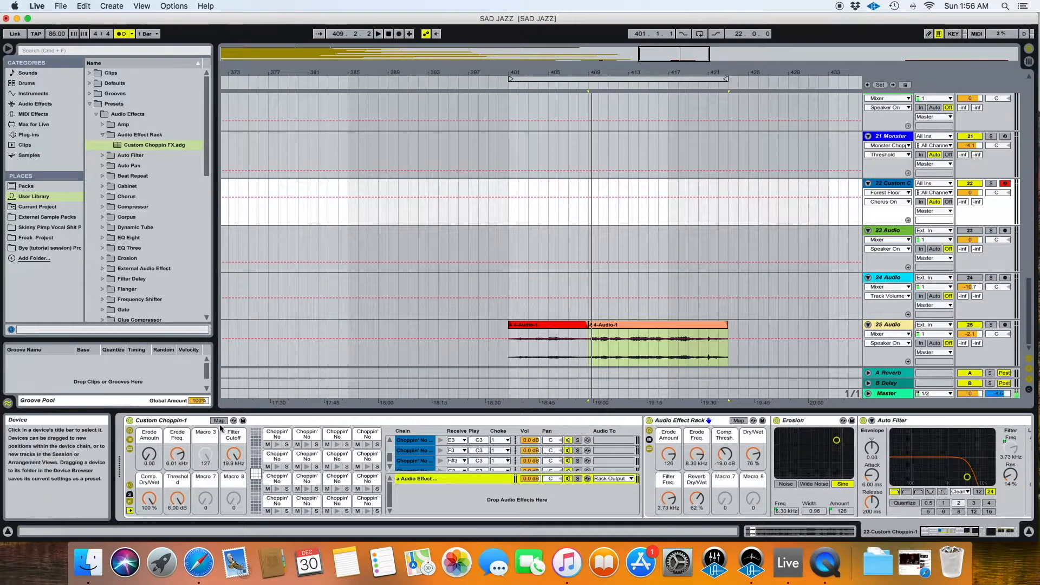
left_click(219, 421)
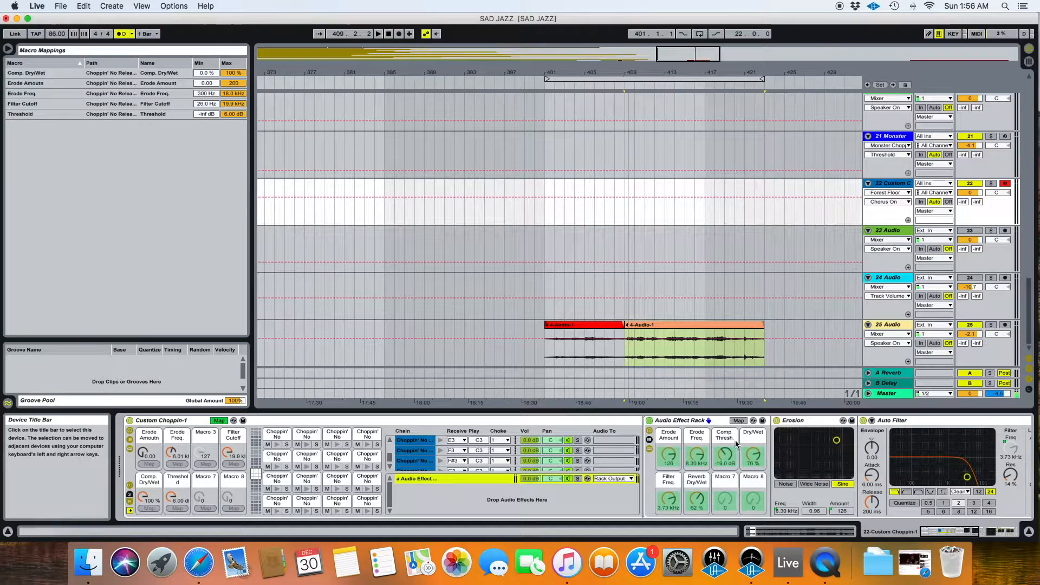
left_click(669, 455)
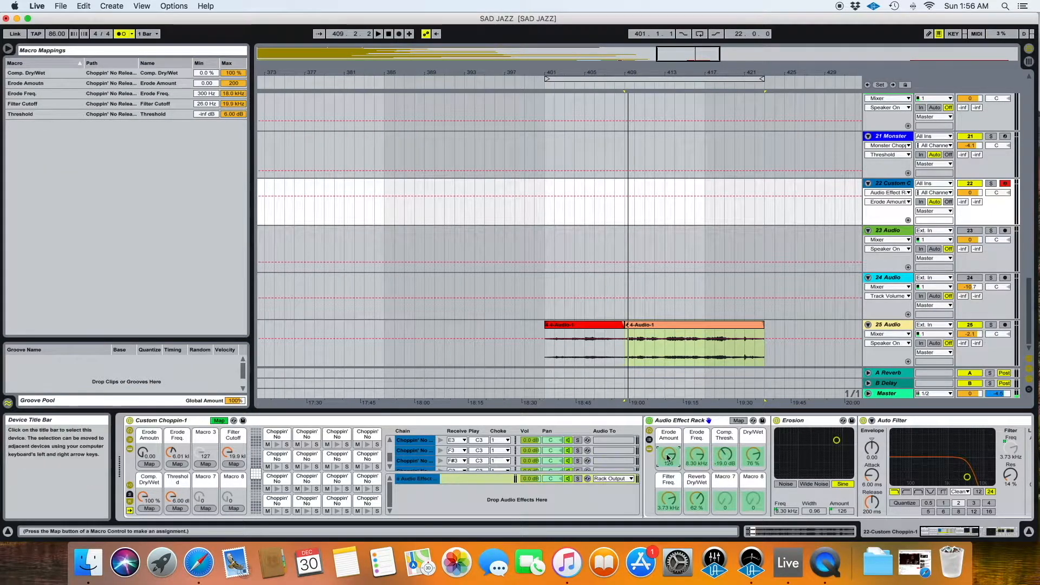
left_click(149, 465)
left_click(697, 457)
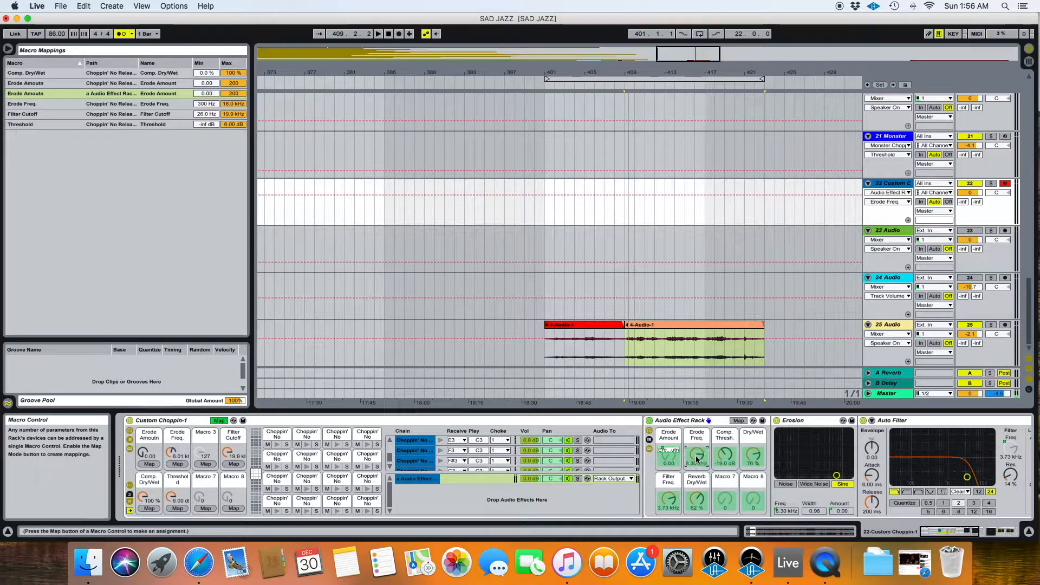
left_click(177, 464)
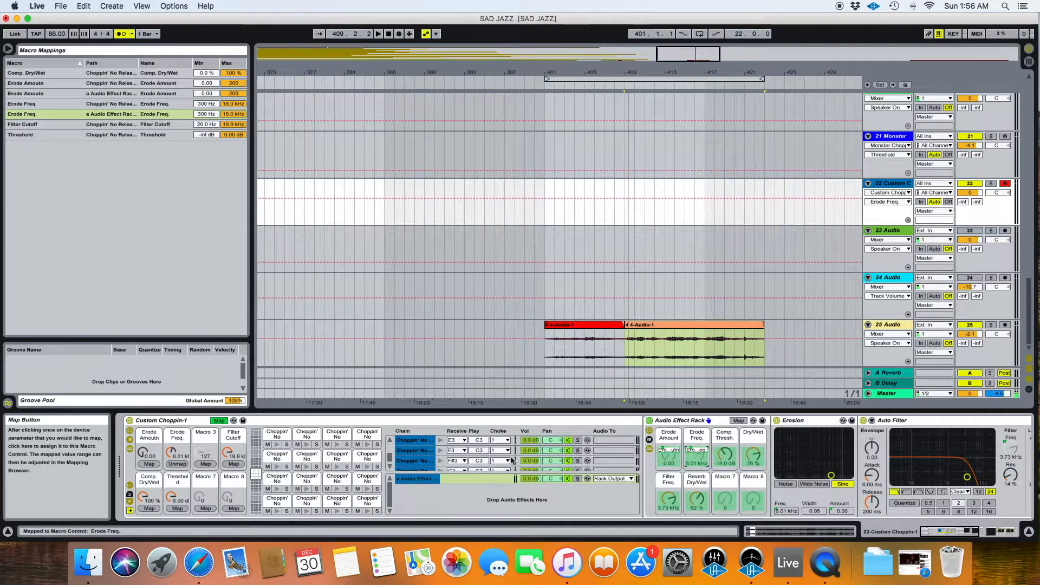
Step: Map the return rack's Comp. Thresh. to the Drum Rack's Threshold macro and its Dry/Wet to the Comp. Dry/Wet macro
left_click(724, 455)
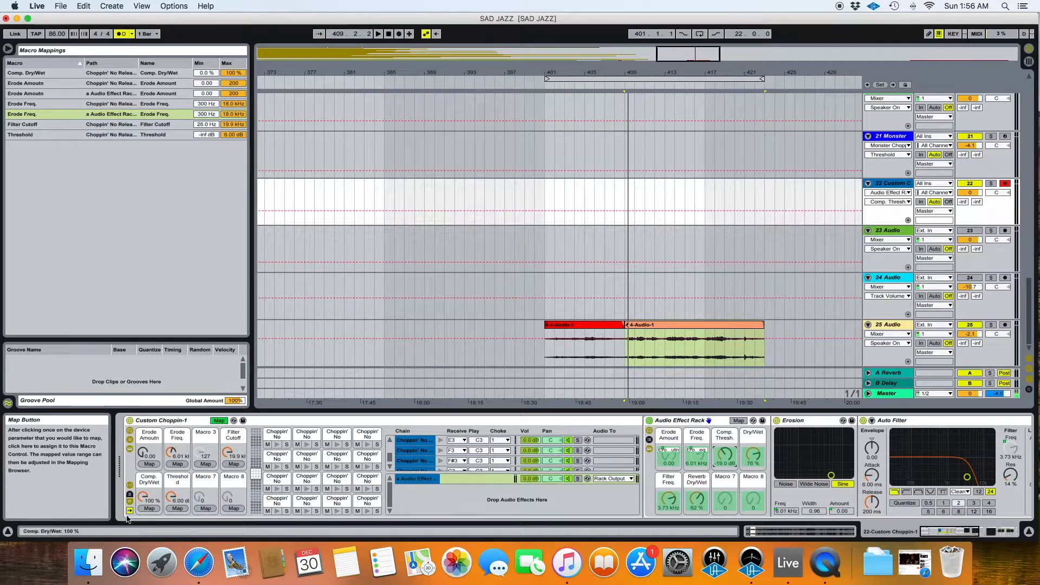
left_click(177, 508)
left_click(751, 456)
left_click(152, 509)
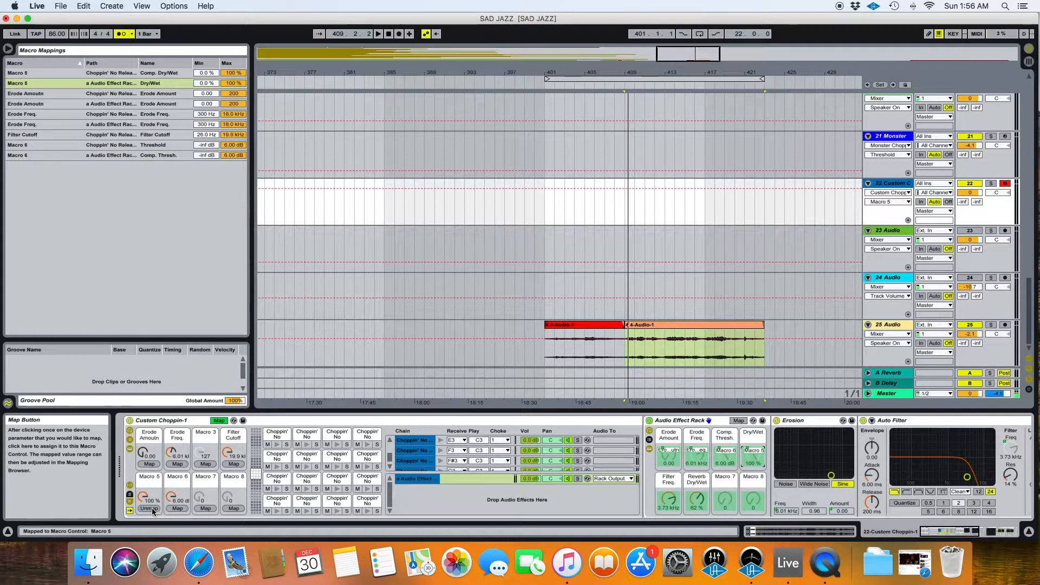
Step: Map the return rack's Filter Freq. to the Drum Rack's Filter Cutoff macro and Reverb Dry/Wet to Macro 7, and leave mapping mode
left_click(665, 483)
left_click(669, 501)
left_click(233, 463)
left_click(696, 499)
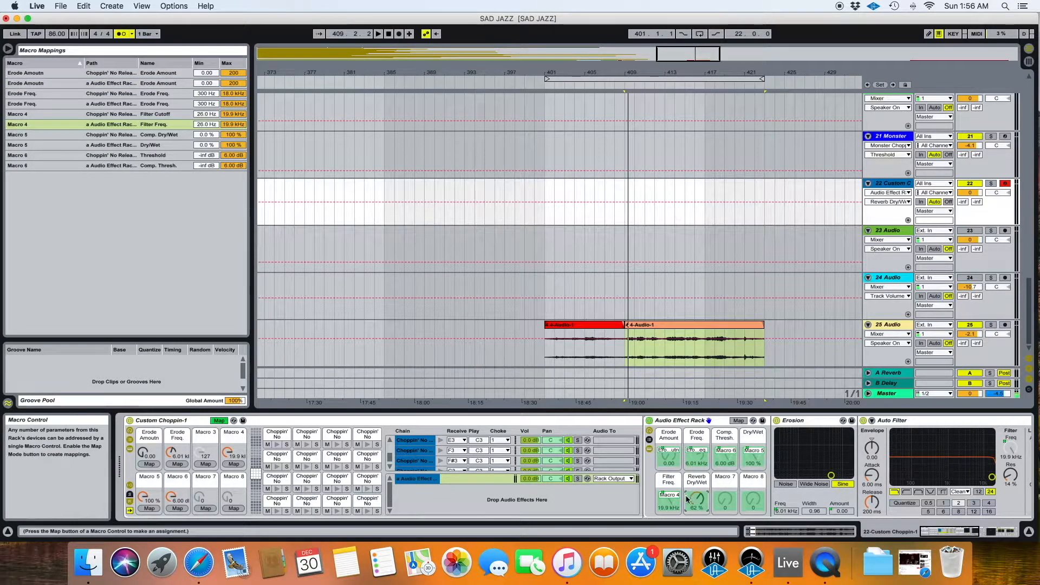
left_click(205, 508)
left_click(204, 435)
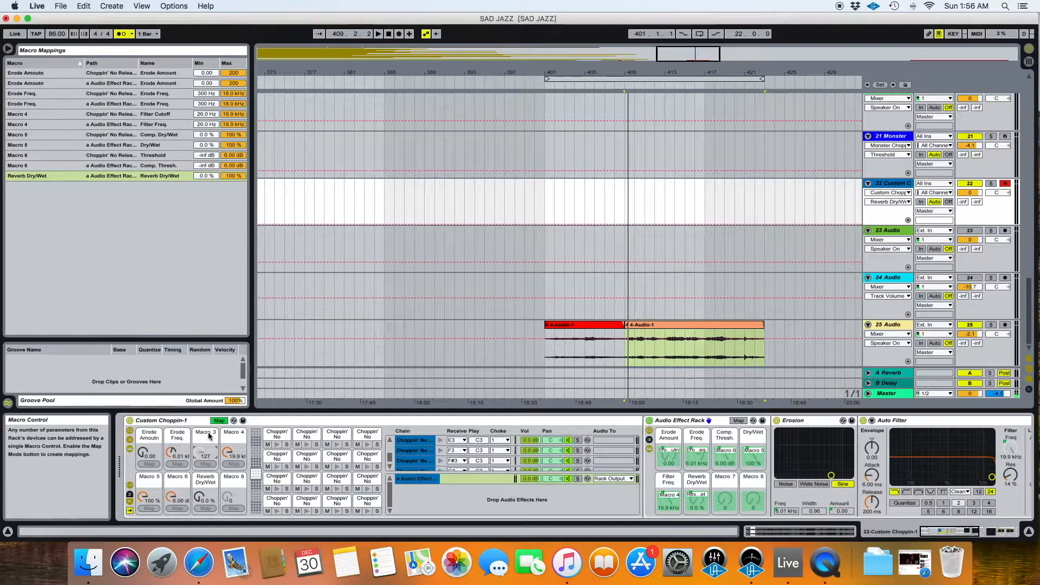
left_click(219, 421)
Step: Test the Drum Rack's Macro 5, and rename Macro 5 to Dry/wet, Macro 4 to Filter Freq. and Macro 6 to Comp. Thresh
left_click_drag(149, 498, 148, 471)
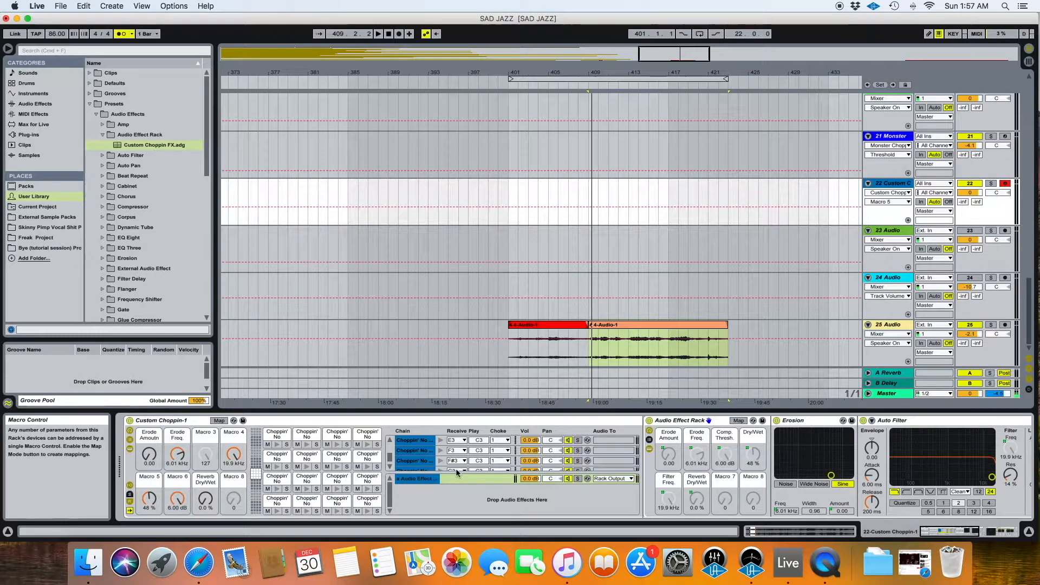
left_click_drag(149, 497, 149, 465)
key("super+r")
type("Dry/wet")
left_click(228, 435)
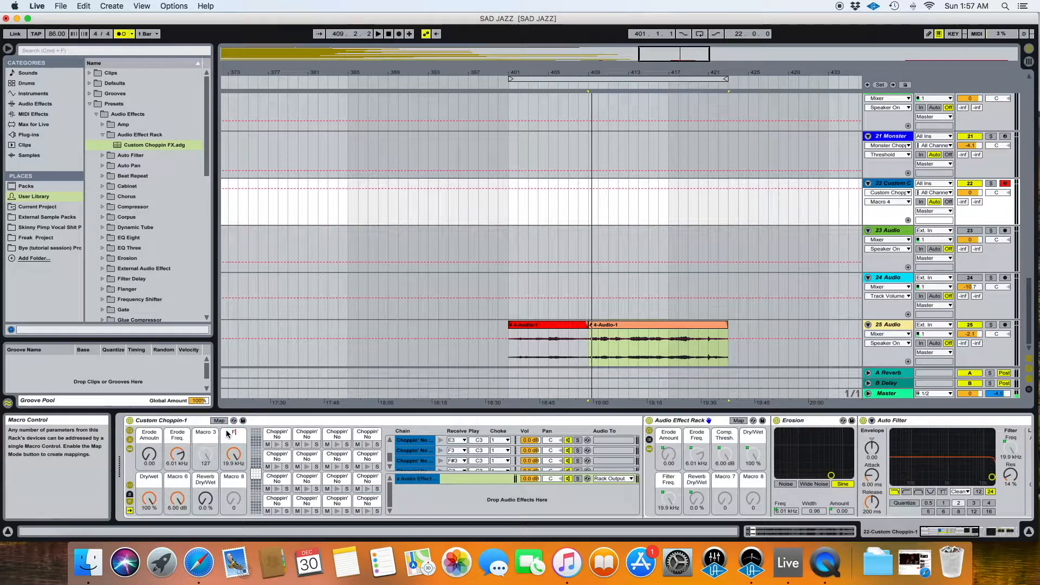
left_click(175, 477)
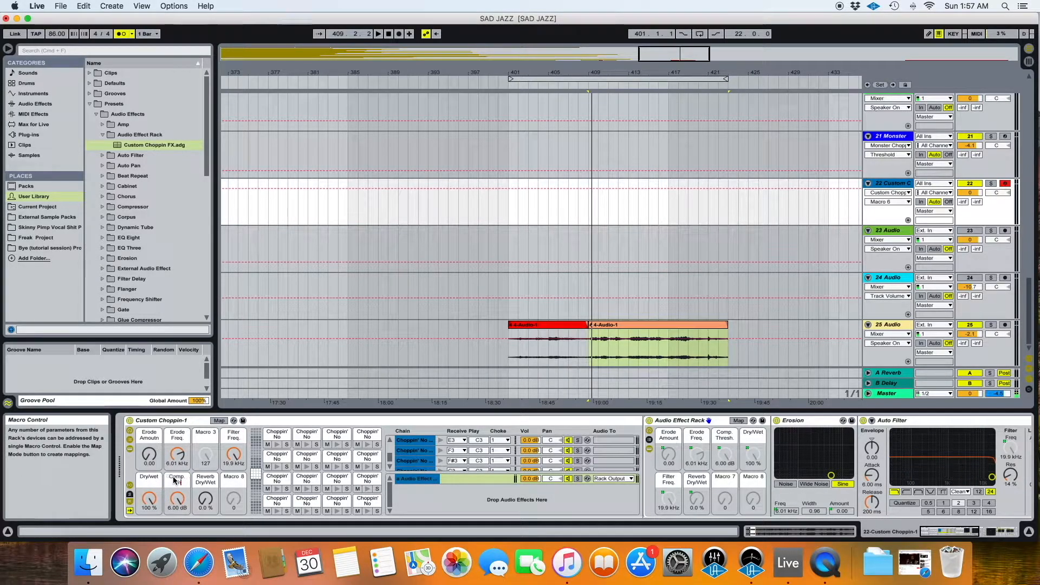
Step: Turn the Drum Rack macros down to -inf dB Comp. Thresh, 26.0 Hz Filter Freq., 300 Hz Erode Freq. and 0.0 % Dry/wet
left_click_drag(176, 498, 176, 552)
left_click_drag(234, 454, 234, 504)
left_click_drag(176, 454, 176, 475)
left_click(155, 458)
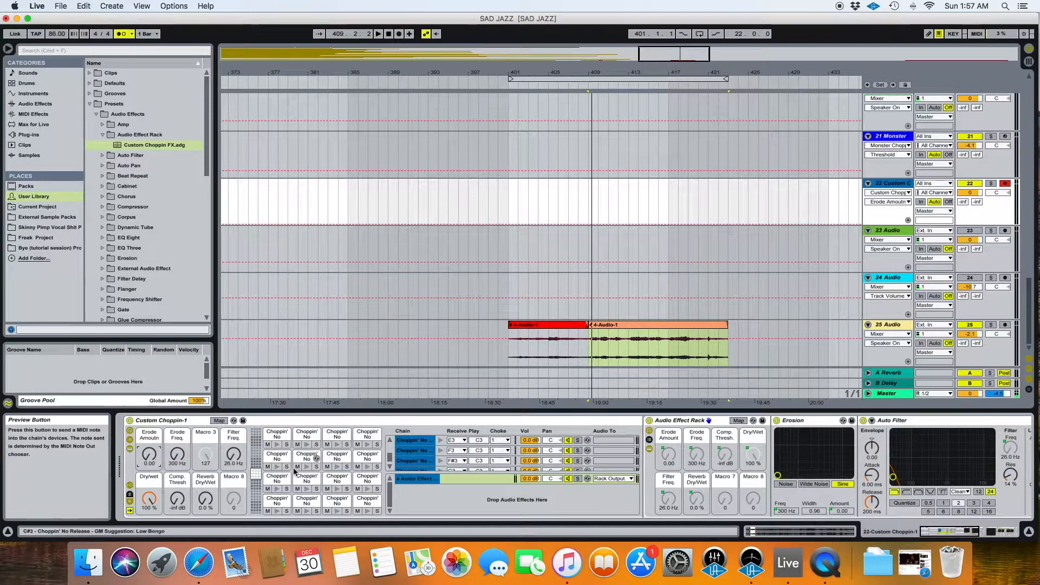
left_click_drag(149, 498, 149, 560)
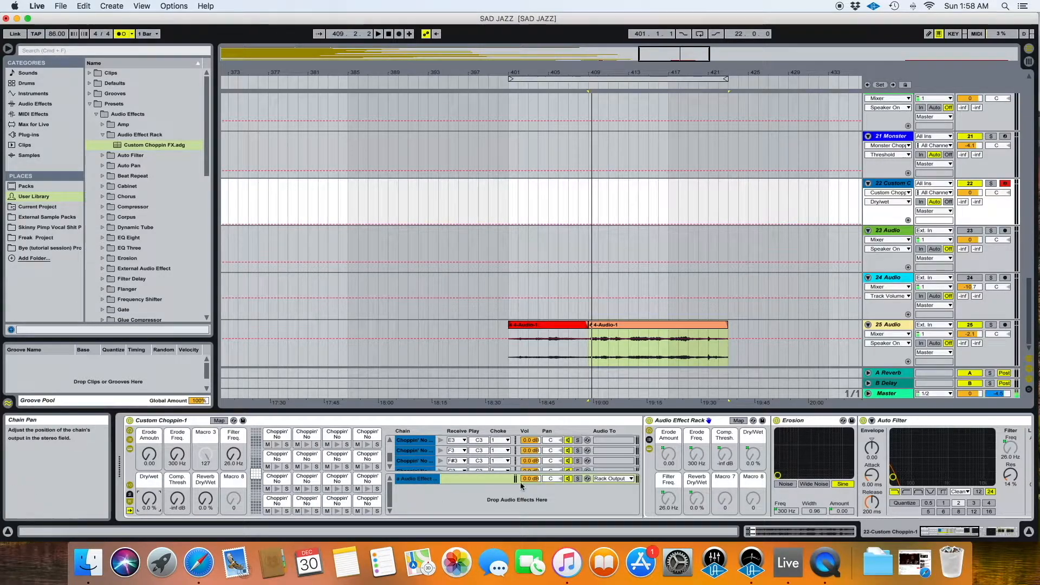
Step: Select all 16 pad chains and raise each chain's Send-a level to 0.0 dB to feed the effect return chain
scroll(492, 460, "down", 2)
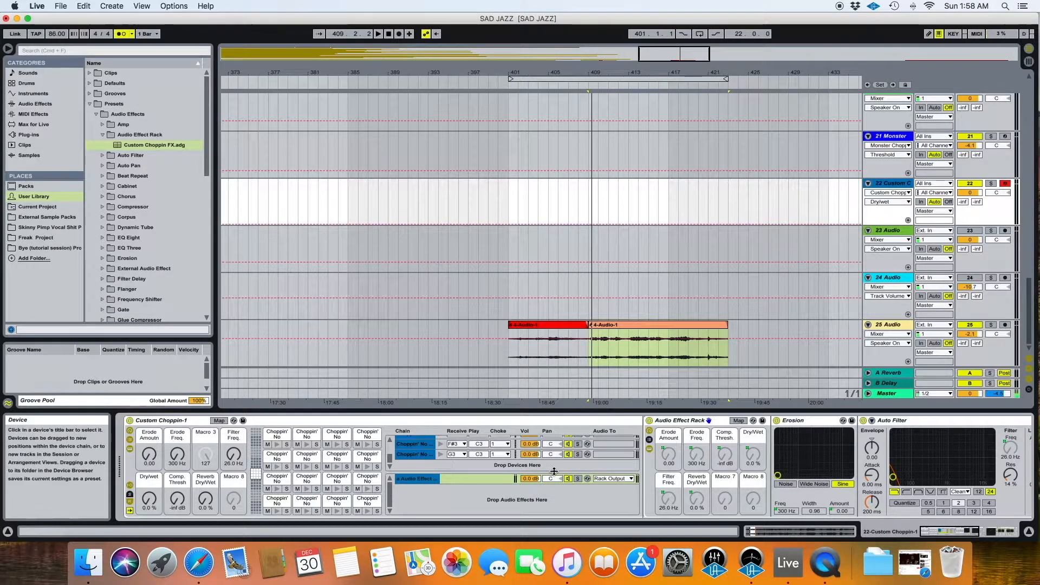
left_click(495, 482)
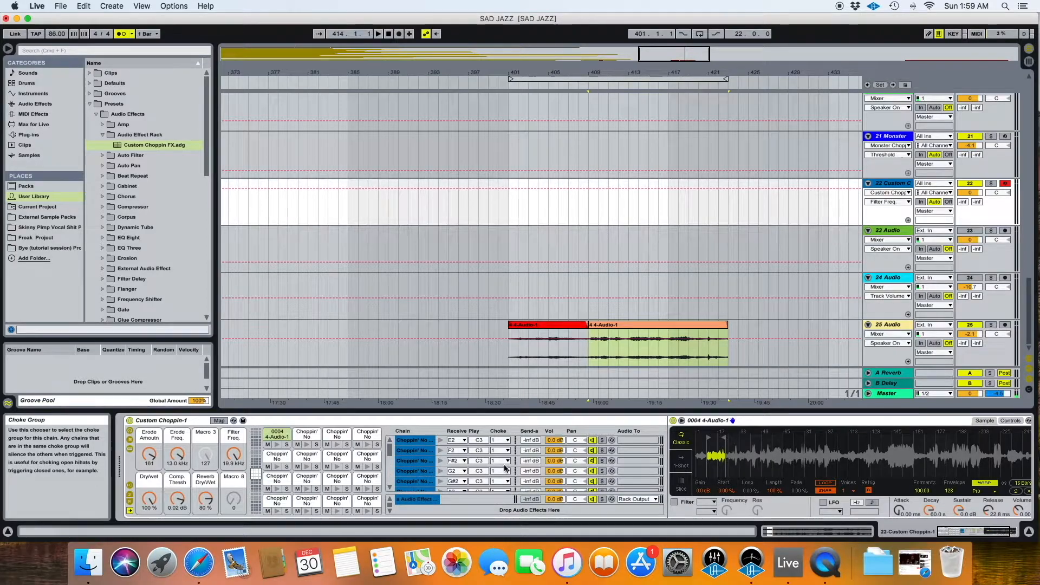
left_click(413, 441)
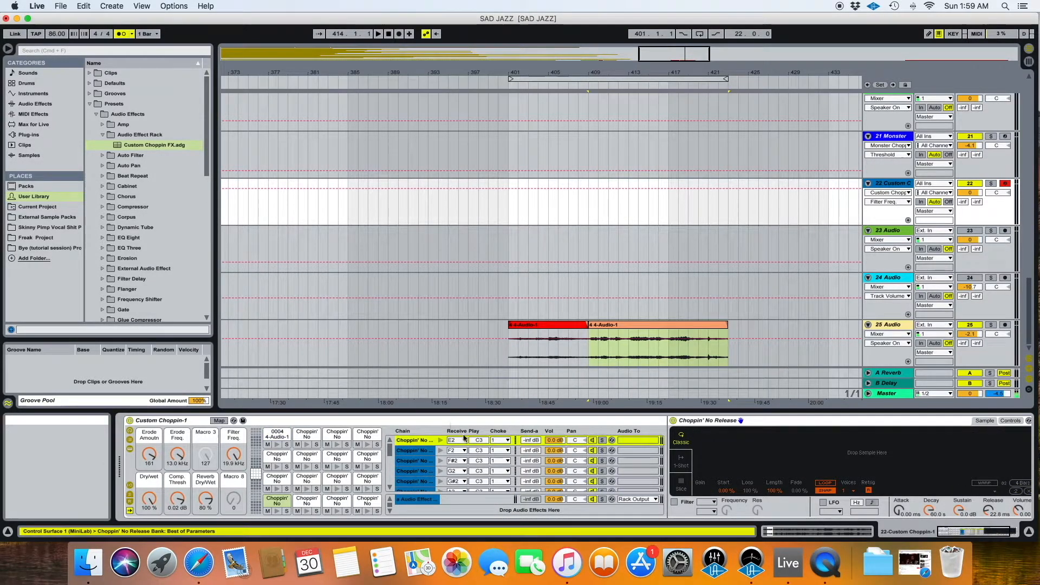
key("super+a")
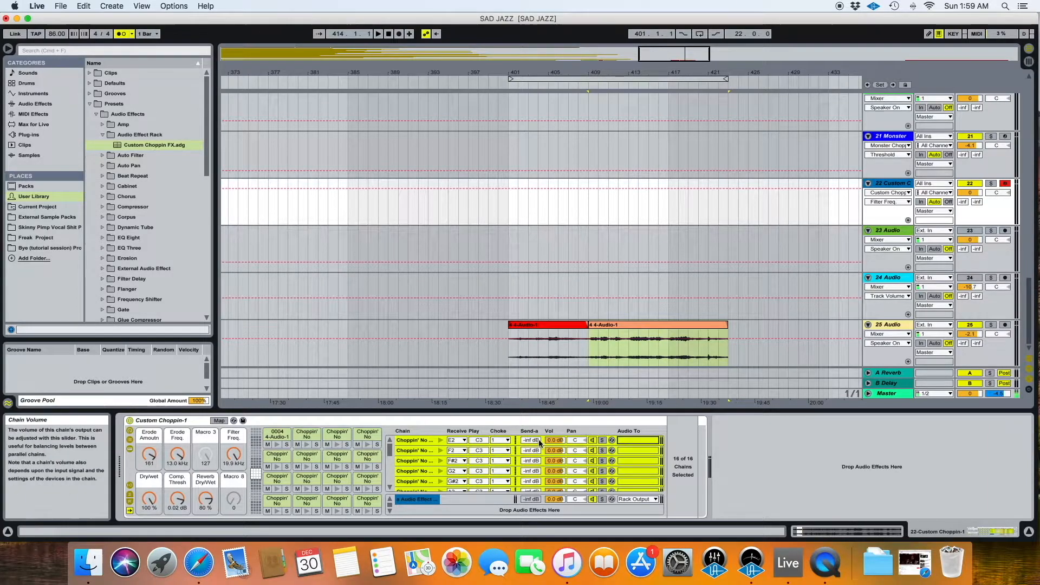
left_click_drag(532, 440, 532, 429)
left_click_drag(533, 450, 533, 431)
mouse_move(534, 460)
left_mouse_down()
mouse_move(533, 437)
mouse_move(531, 451)
left_mouse_up()
scroll(532, 489, "down", 8)
scroll(532, 472, "up", 6)
mouse_move(531, 454)
left_mouse_down()
mouse_move(531, 435)
mouse_move(533, 449)
left_mouse_up()
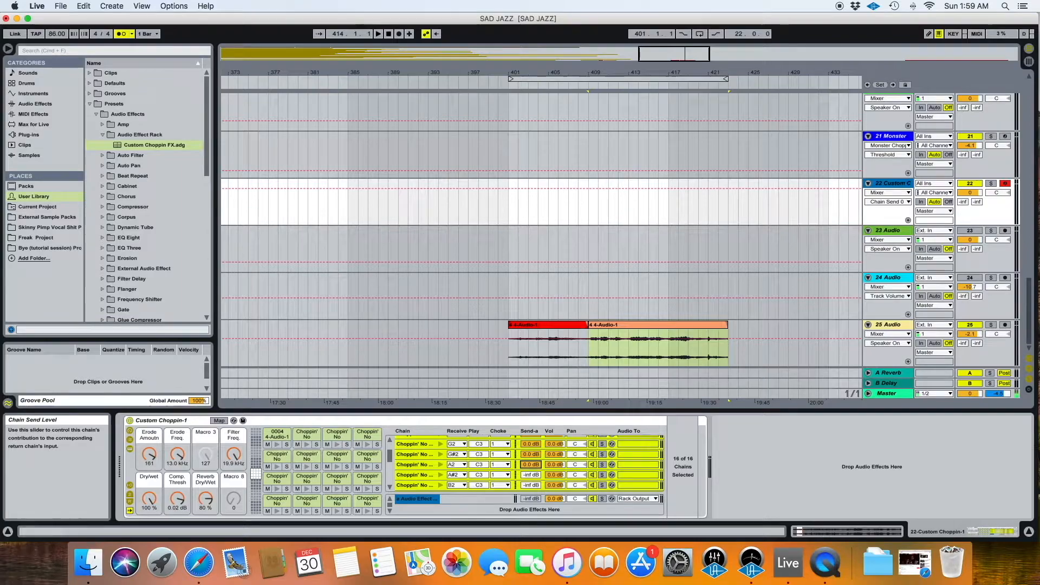
scroll(534, 480, "down", 3)
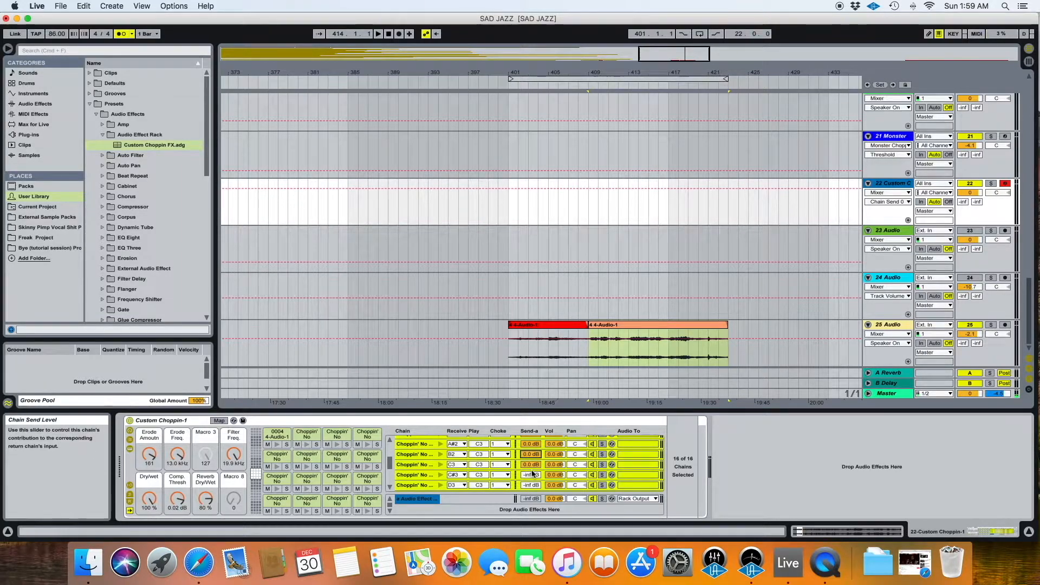
left_click_drag(531, 484, 530, 423)
scroll(530, 476, "down", 5)
scroll(531, 468, "up", 3)
left_click_drag(531, 465, 531, 412)
left_click_drag(531, 485, 530, 422)
scroll(531, 477, "down", 3)
left_click_drag(531, 464, 531, 458)
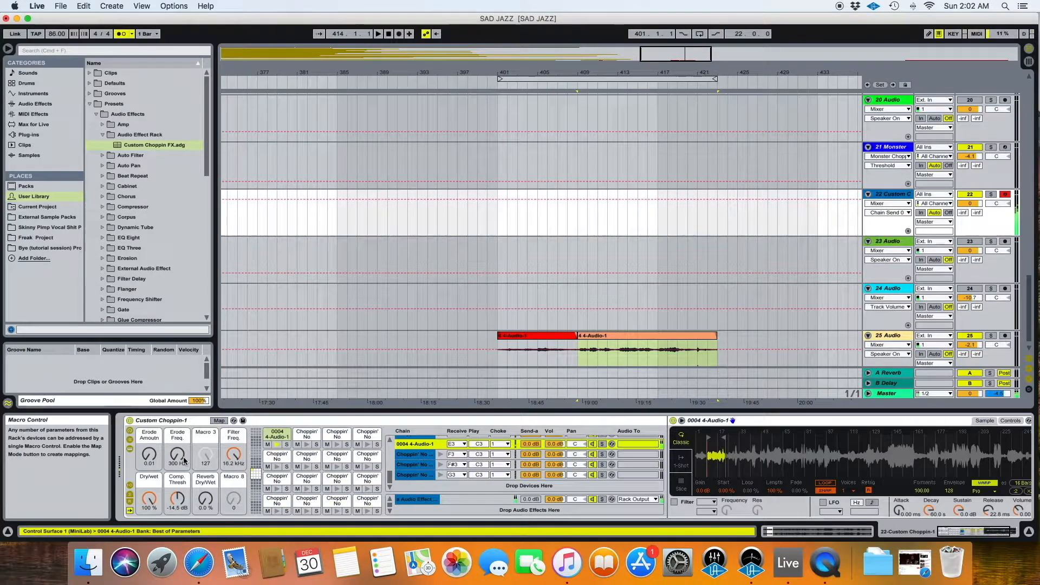
Step: Try the Drum Rack macros at 117 Erode Amount, 8.58 kHz Erode Freq., 69 % Dry/wet, -16.0 dB Comp. Thresh and 26 % Reverb, lowering Filter Freq
left_click_drag(149, 455, 177, 401)
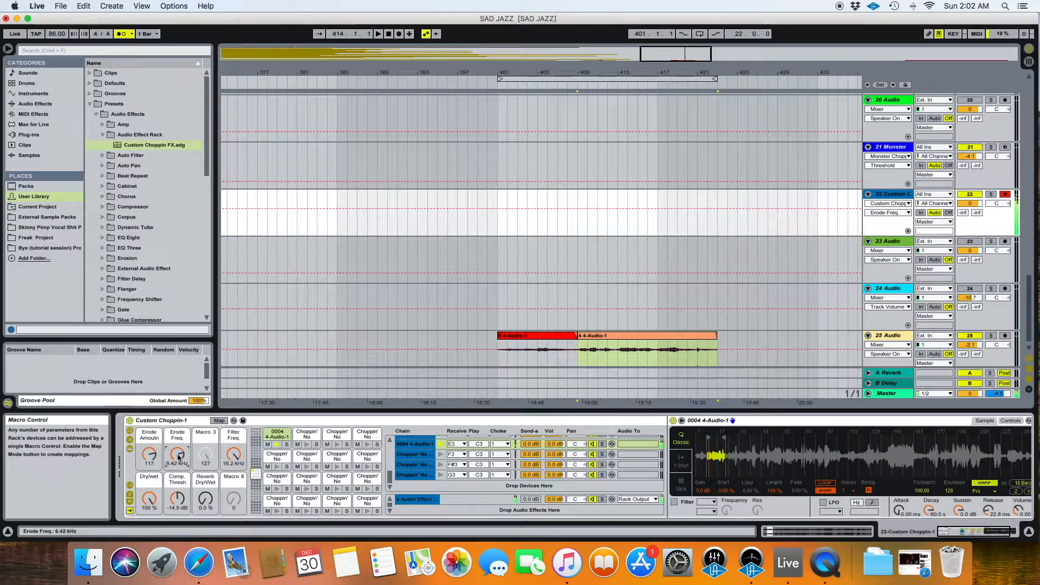
left_click_drag(179, 509, 150, 523)
left_click_drag(205, 499, 234, 484)
left_click_drag(177, 455, 224, 464)
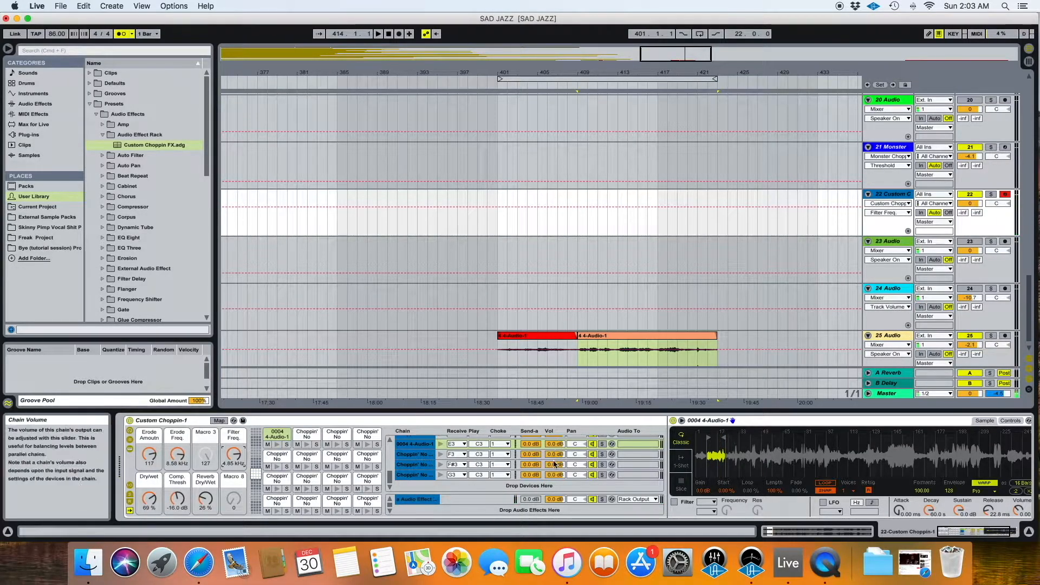
Step: Solo the effect return chain and set Reverb Dry/Wet to 0.0 %, Filter Freq. to 6.30 kHz and Erode Amount to 103
left_click(602, 499)
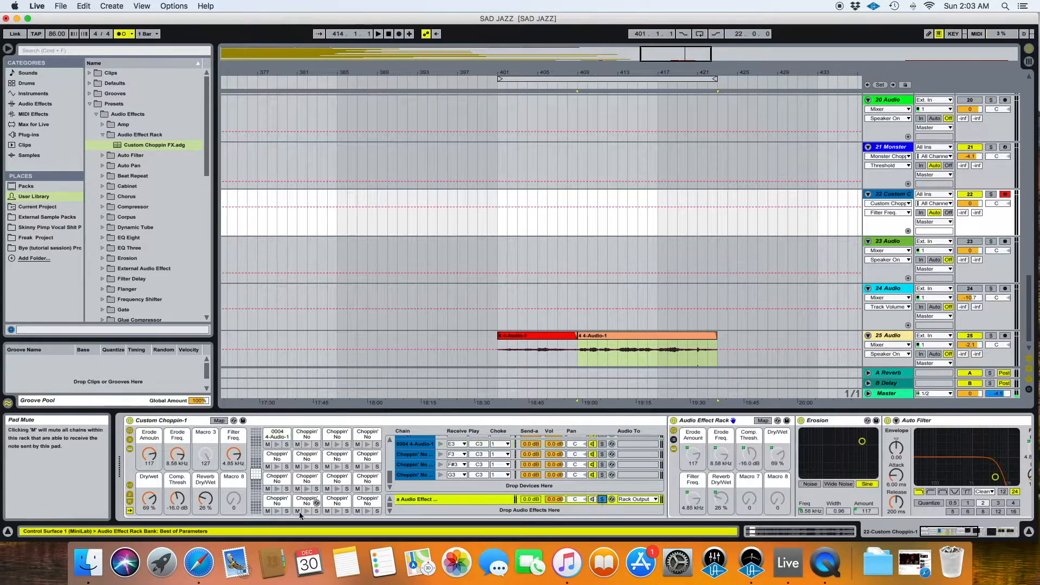
left_click_drag(203, 496, 203, 520)
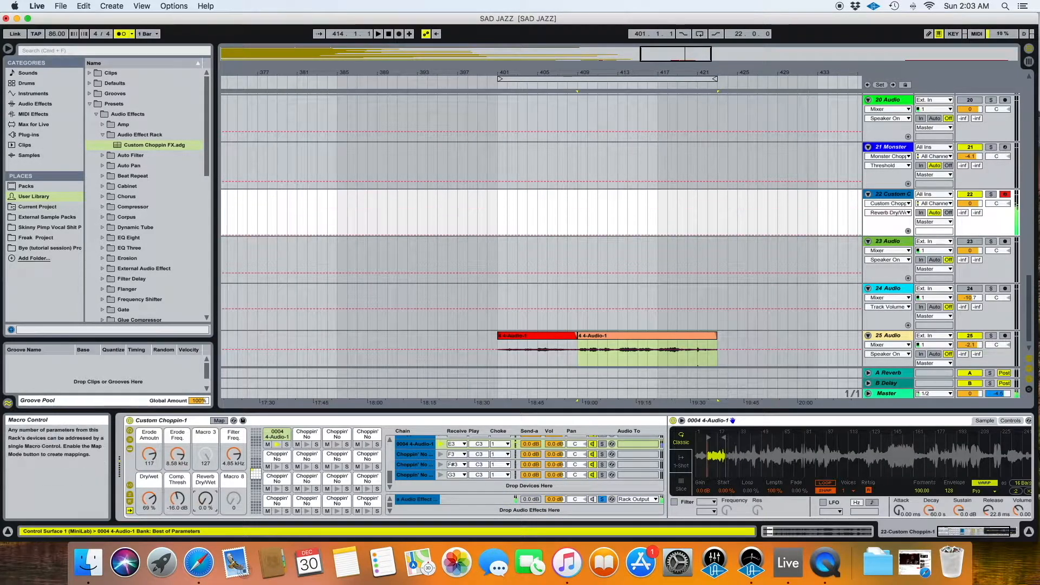
mouse_move(233, 454)
left_mouse_down()
mouse_move(234, 422)
mouse_move(233, 436)
left_mouse_up()
left_click_drag(151, 458, 151, 465)
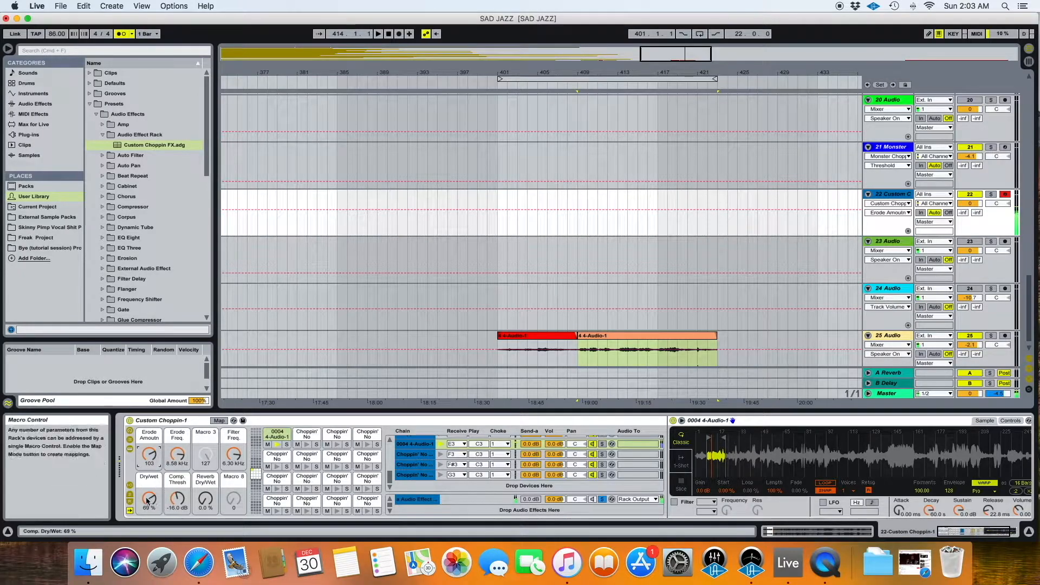
Step: Turn the macros to 100 % Dry/wet and -33.6 dB Comp. Thresh, and sweep Filter Freq. down to 26.0 Hz and up to 4.37 kHz
left_click_drag(152, 501, 177, 506)
left_click_drag(233, 454, 233, 477)
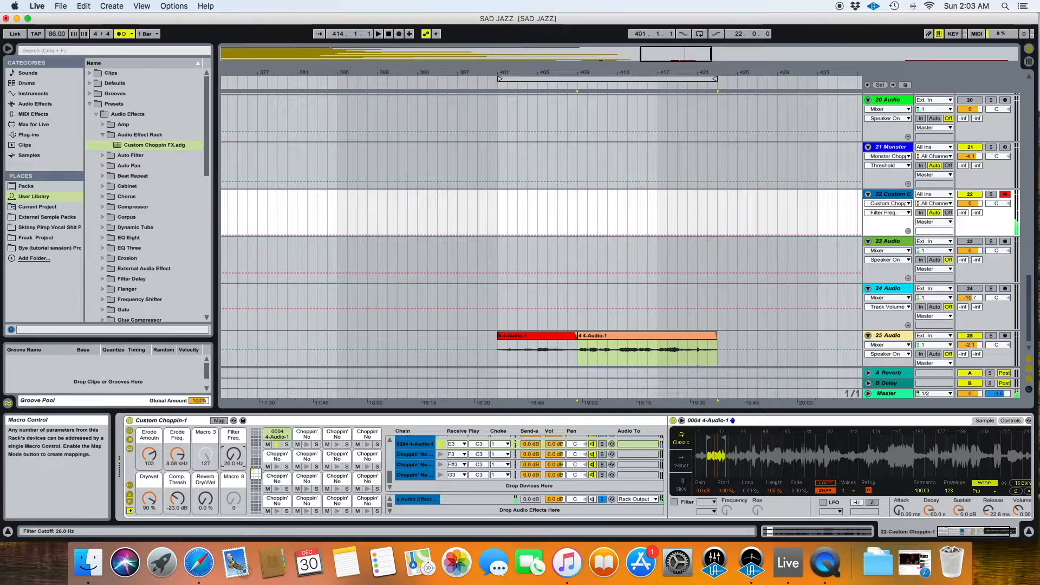
left_click_drag(233, 477, 234, 467)
left_click_drag(178, 498, 177, 503)
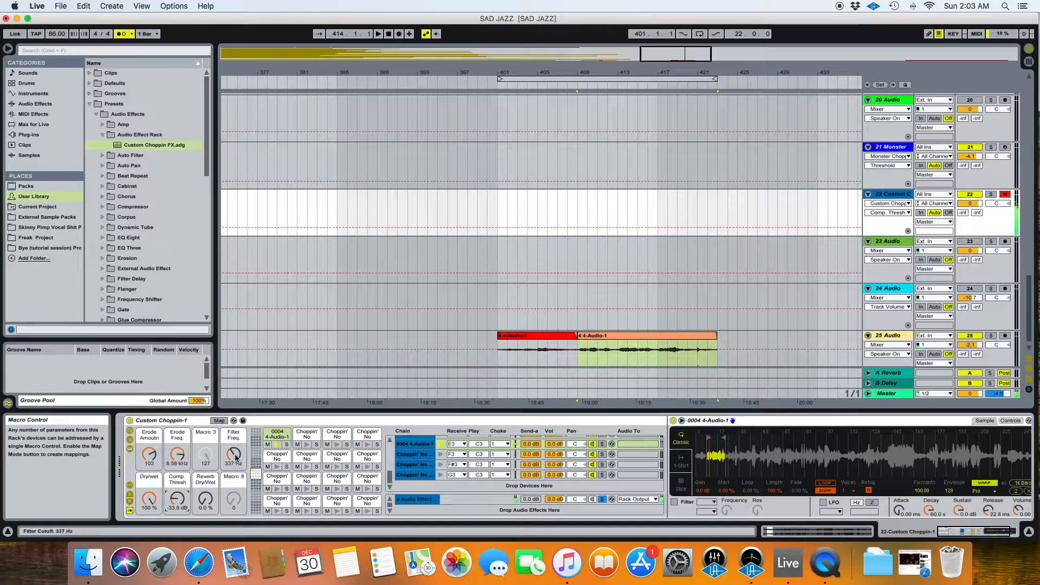
left_click_drag(235, 458, 235, 435)
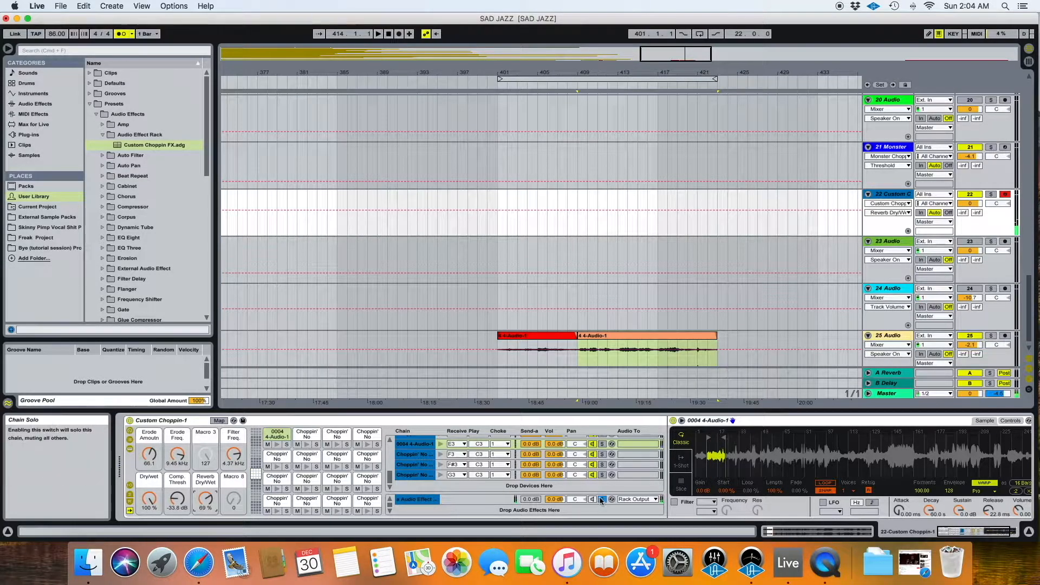
Step: Toggle the return chain's solo and turn the macros down to 26.0 Hz Filter Freq., 0.0 % Dry/wet and 0.01 Erode Amount
left_click(602, 500)
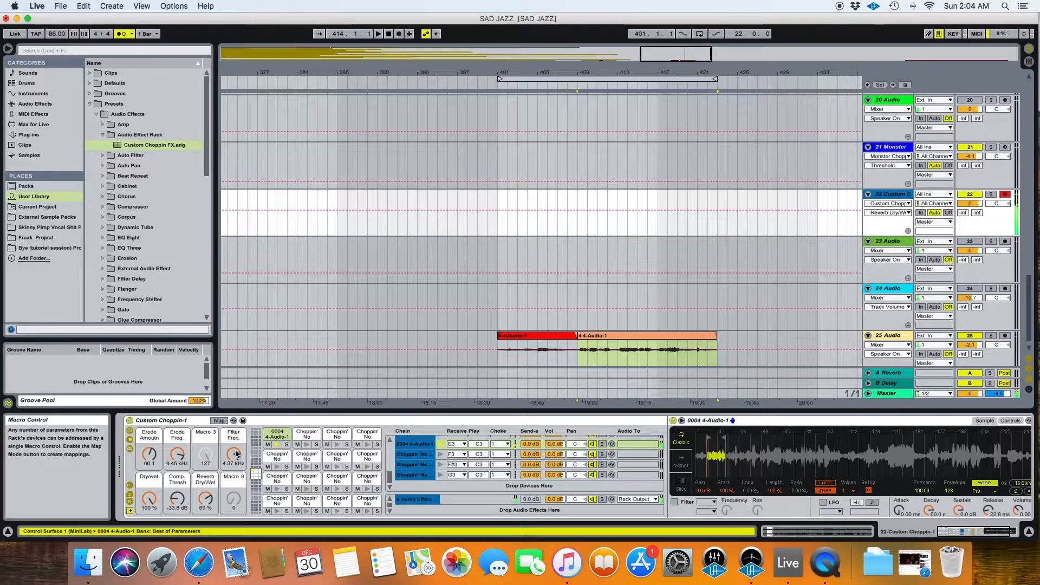
left_click_drag(235, 454, 235, 504)
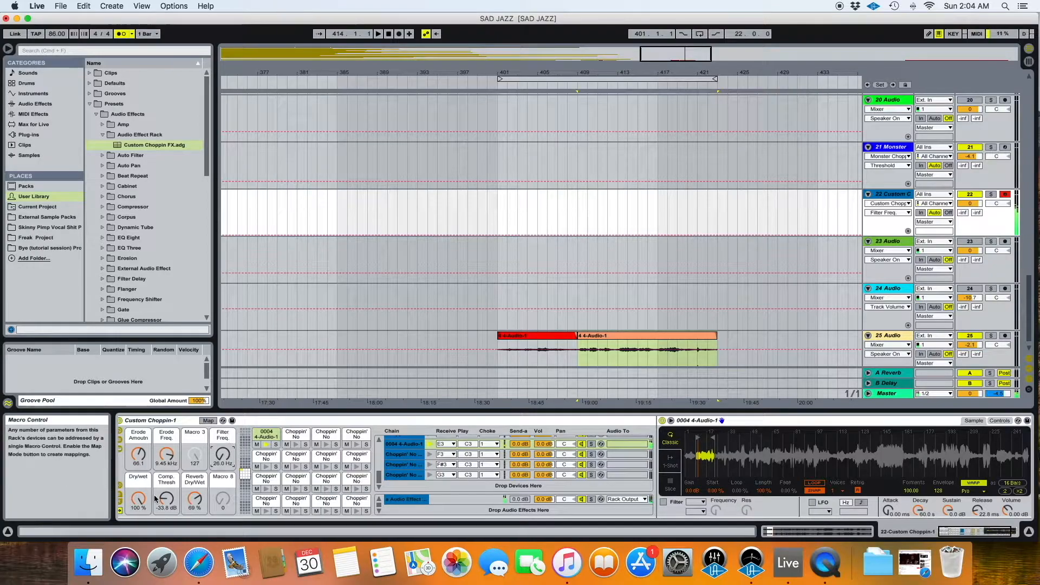
left_click_drag(139, 499, 138, 536)
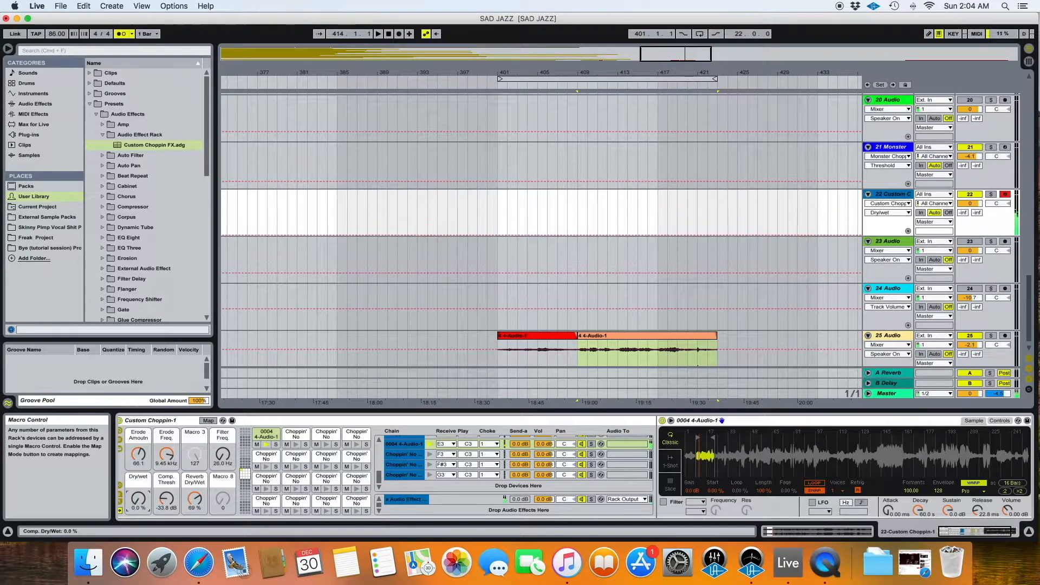
left_click_drag(139, 454, 138, 451)
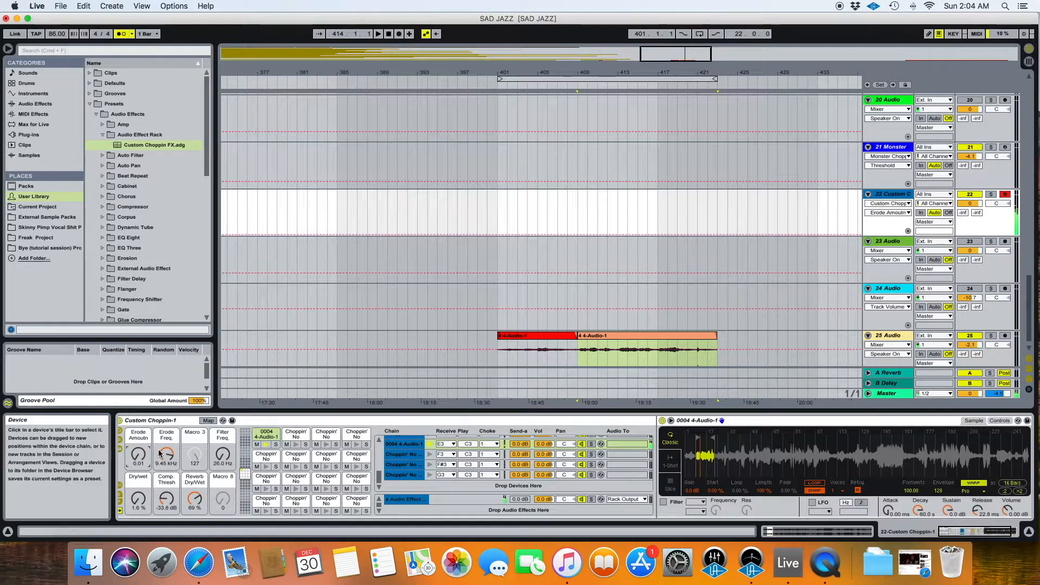
Step: Save the Drum Rack as the preset Custom Choppin-1 in the User Library
left_click(232, 421)
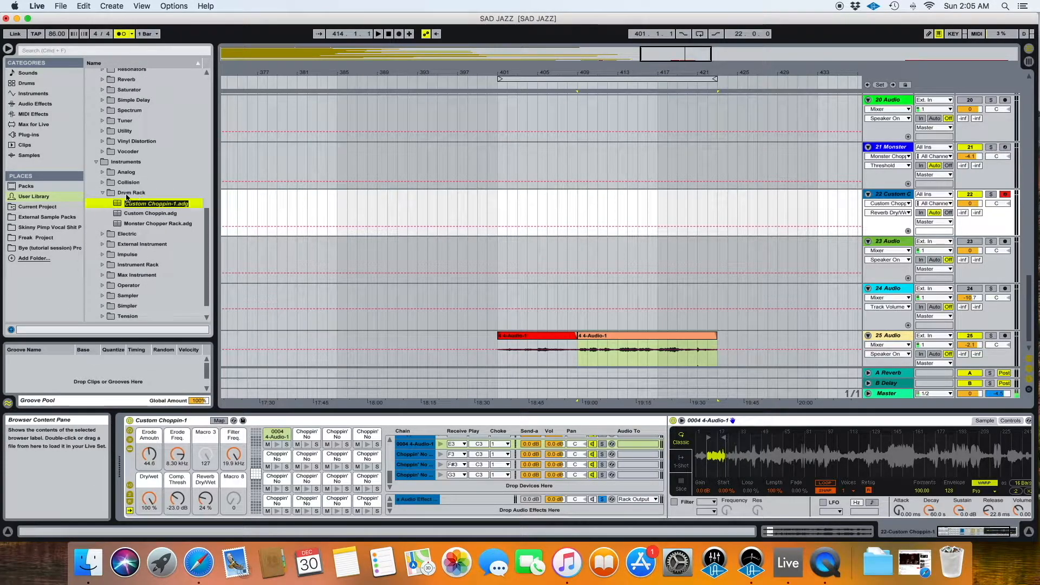
key("Return")
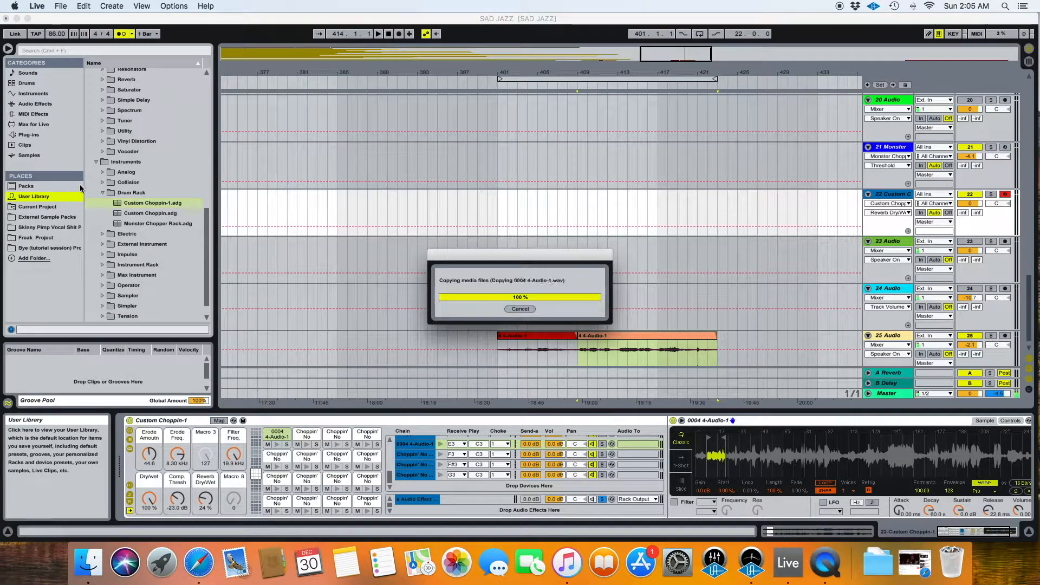
Step: Delete the Custom Choppin-1.adg preset from the User Library's Drum Rack folder and accept moving it to the trash
left_click(119, 184)
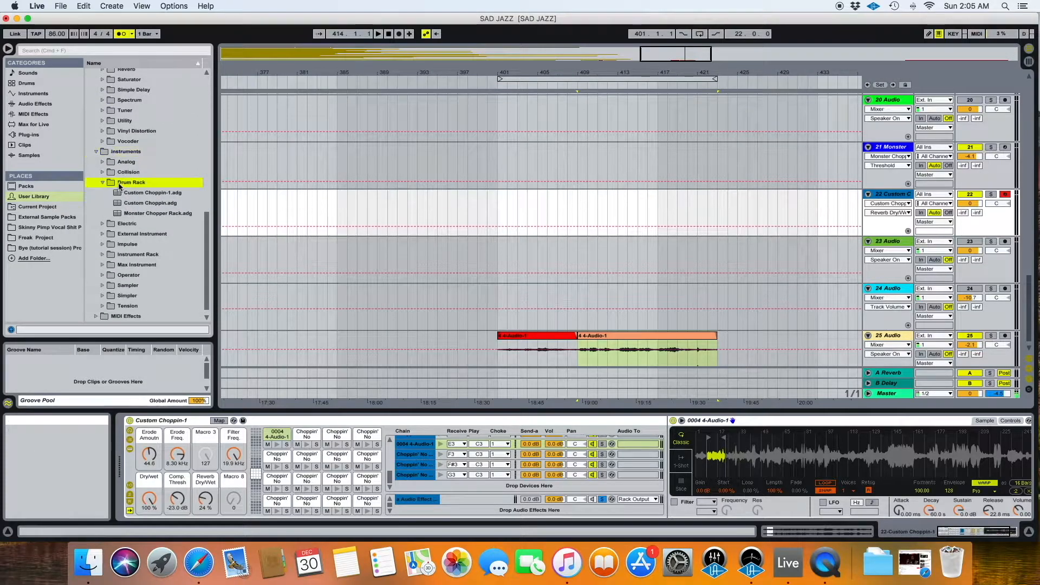
left_click(152, 192)
right_click(150, 195)
left_click(156, 204)
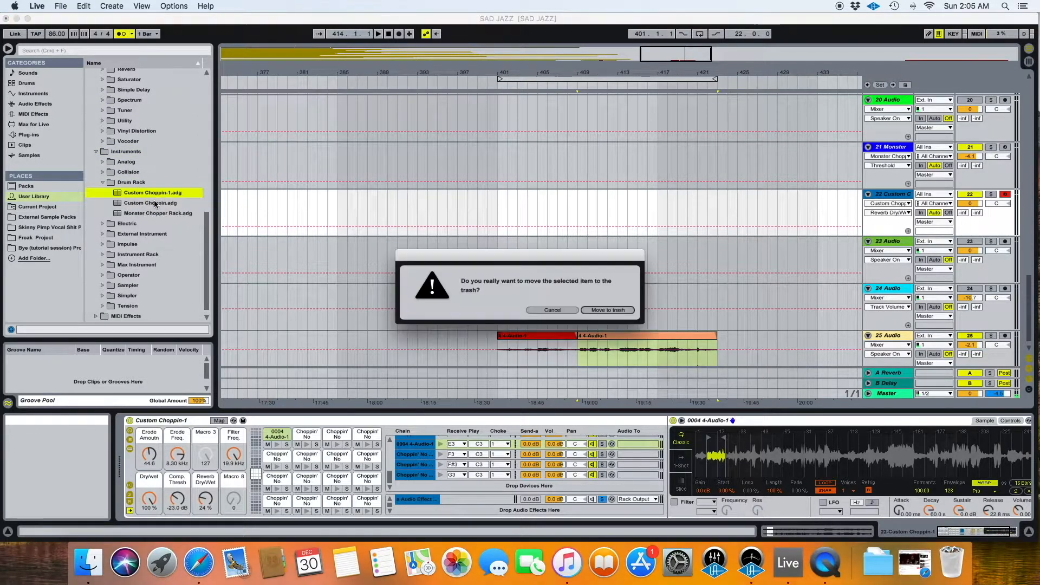
left_click(617, 316)
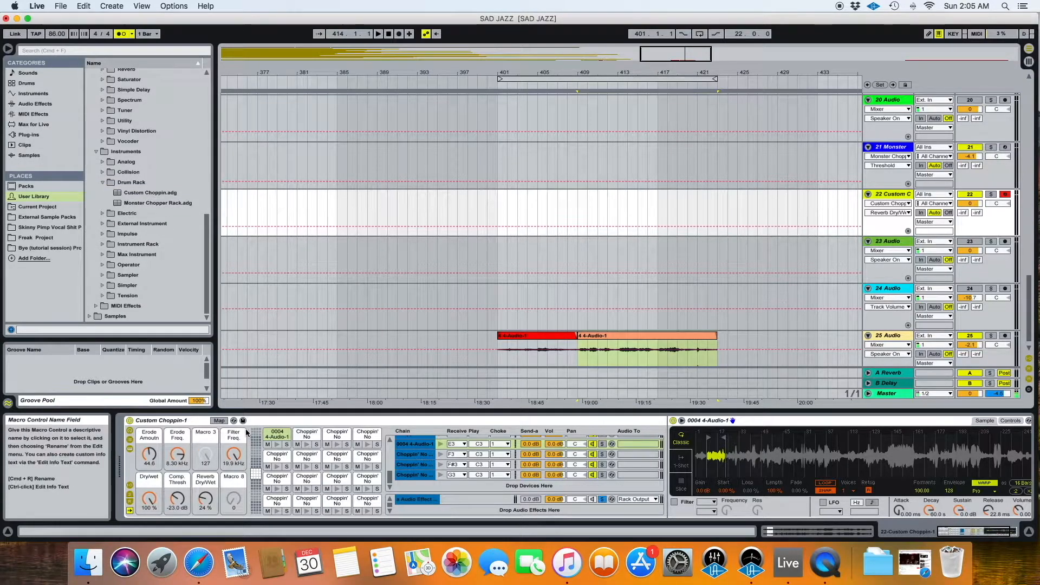
Step: Examine the two 4-Audio-1 clips starting at bar 401 in the arrangement, including the second clip's waveform and warp markers
left_click(162, 422)
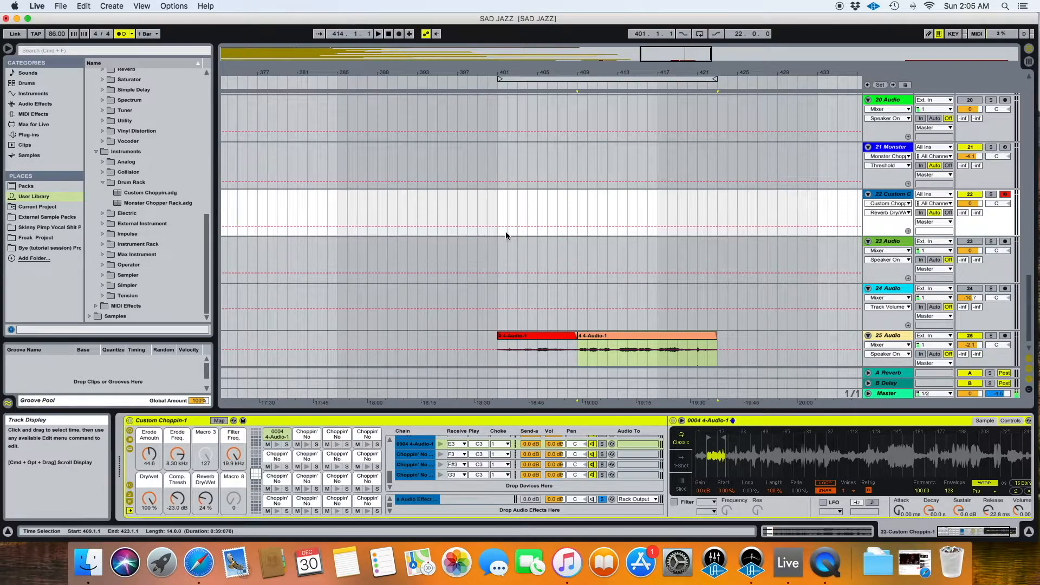
scroll(631, 320, "down", 1)
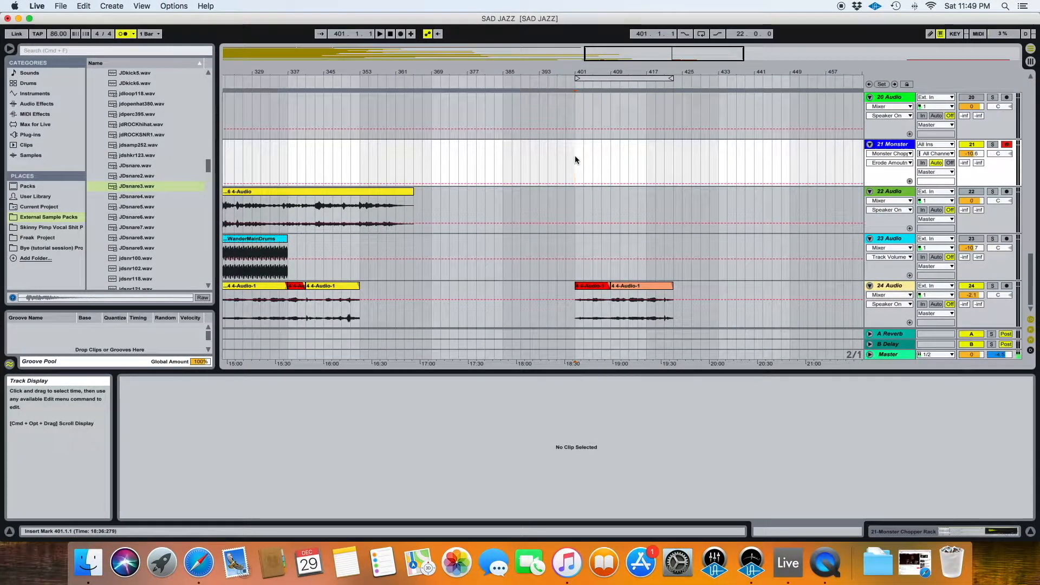
scroll(590, 180, "up", 3)
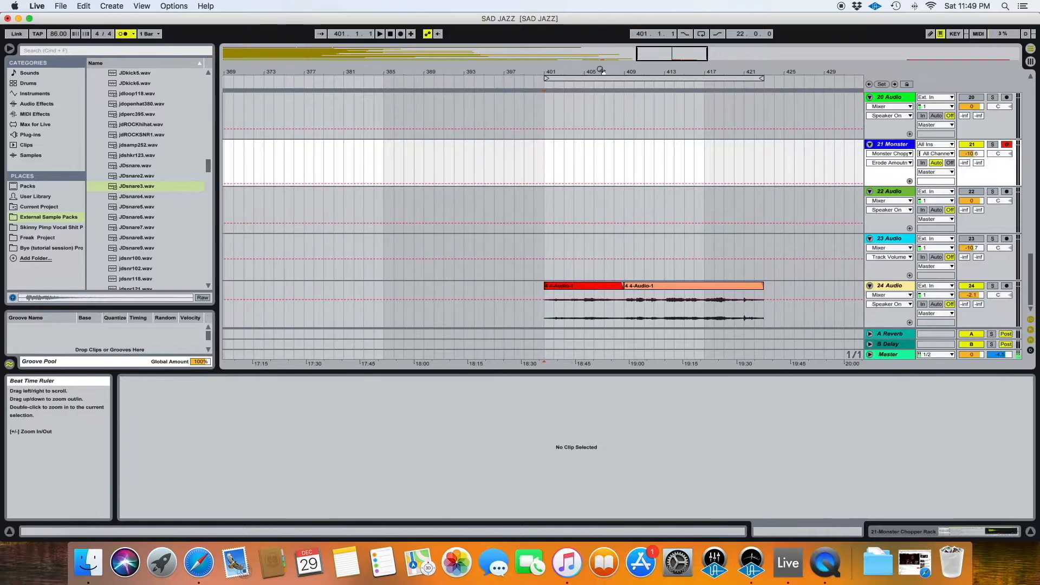
scroll(616, 176, "right", 3)
scroll(615, 177, "left", 3)
scroll(615, 177, "right", 3)
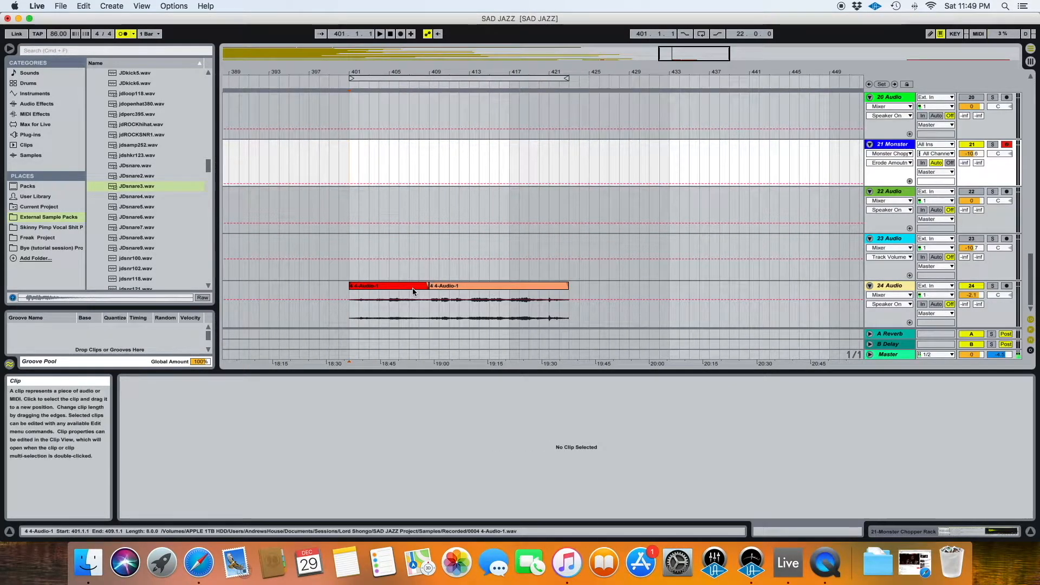
left_click(433, 286)
scroll(570, 453, "right", 3)
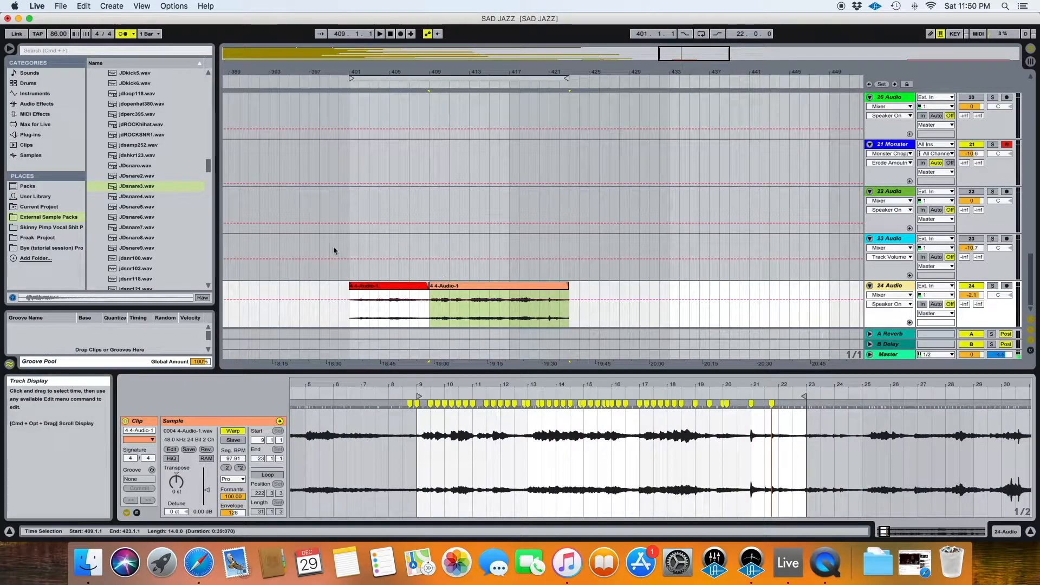
left_click(355, 246)
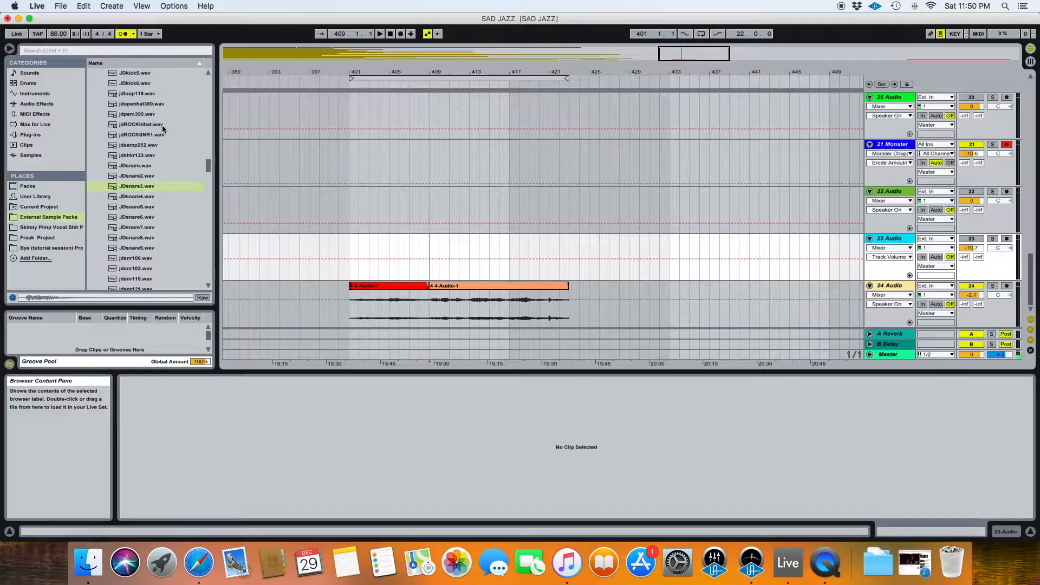
key("space")
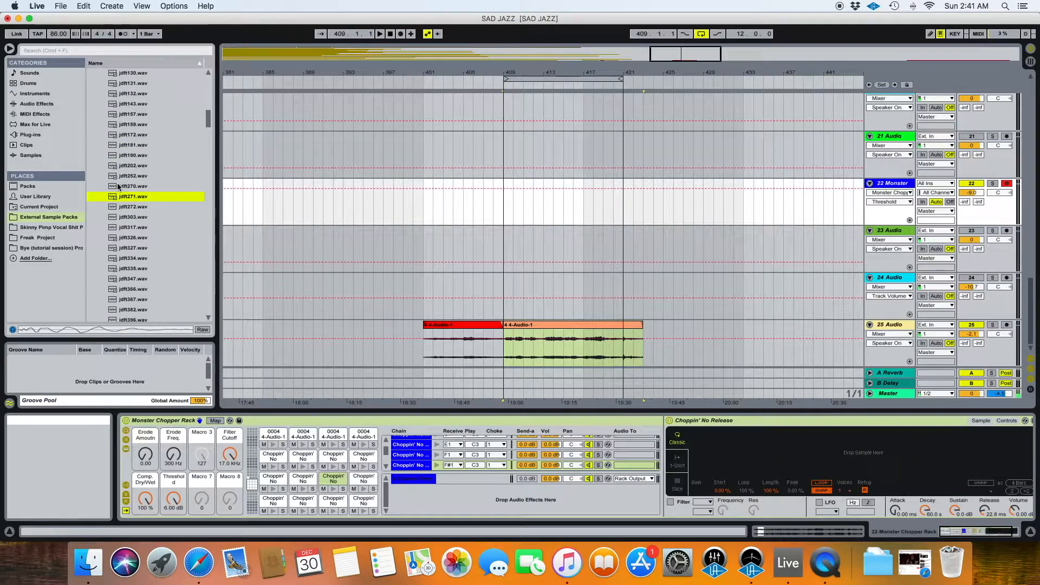
Step: Audition the jdft drum samples in External Sample Packs, including jdft271, jdft172, jdft143 and jdft202
scroll(118, 187, "down", 3)
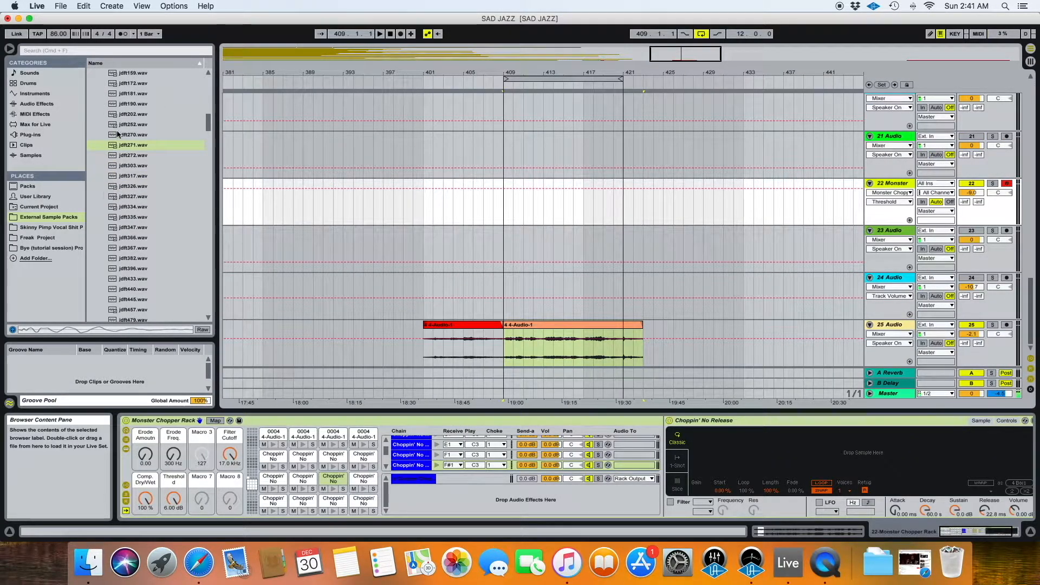
scroll(115, 191, "up", 3)
left_click(129, 178)
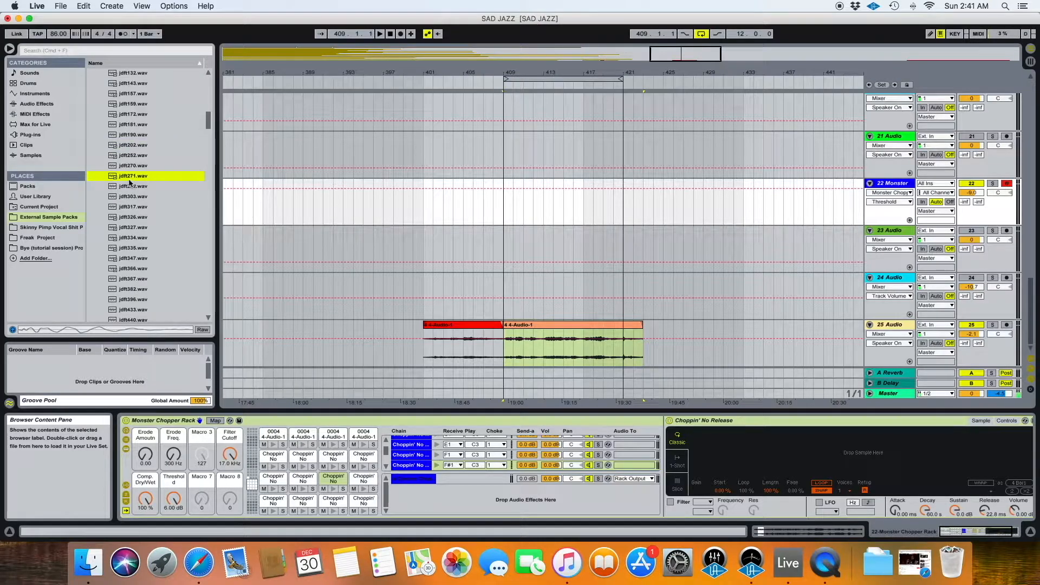
scroll(134, 177, "up", 6)
left_click(129, 136)
left_click(128, 157)
scroll(128, 160, "down", 5)
left_click(127, 147)
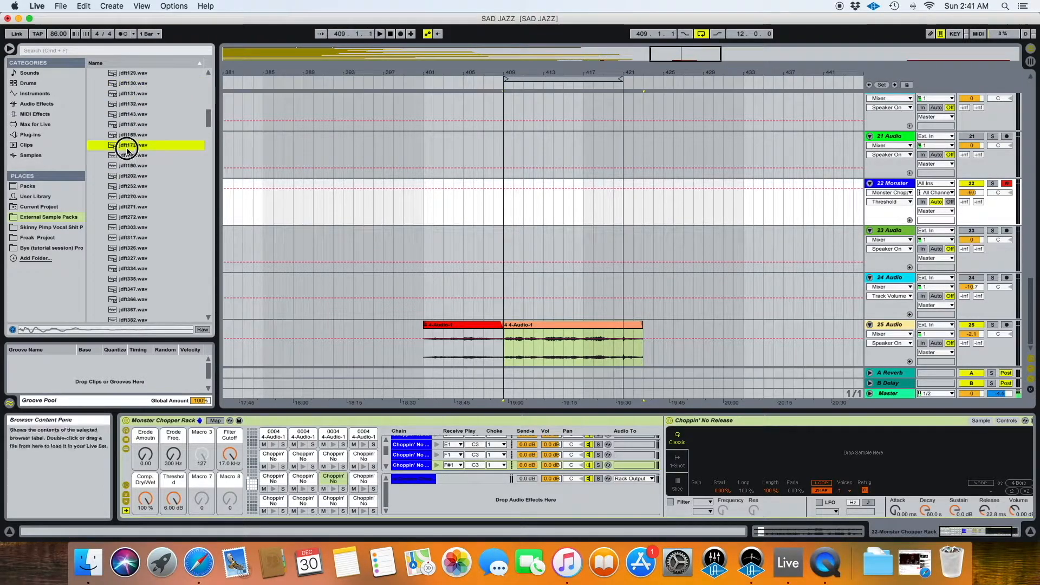
left_click(122, 114)
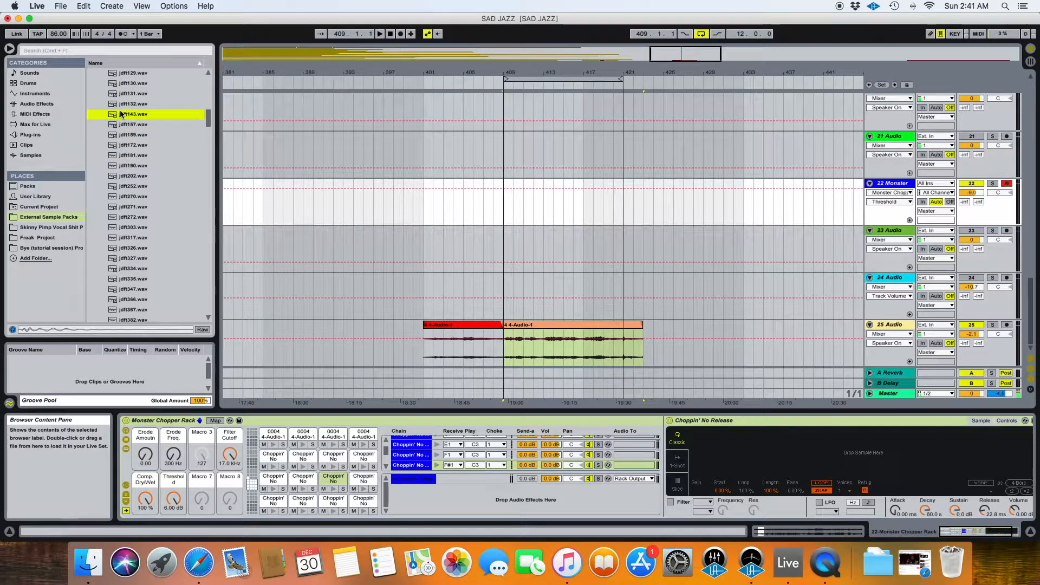
left_click(129, 158)
scroll(128, 159, "down", 3)
left_click(120, 177)
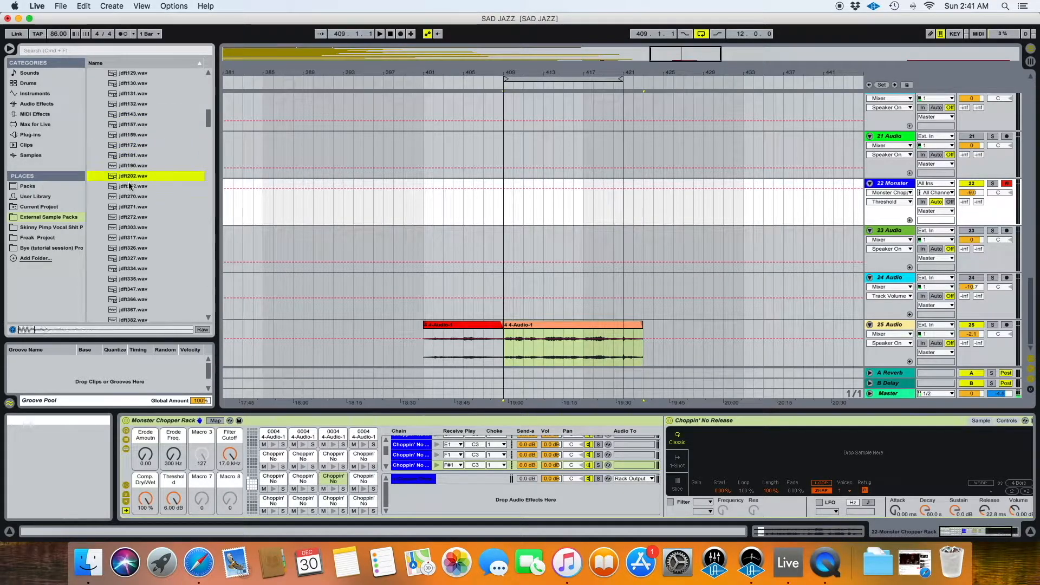
Step: Load jdft271.wav, jdhat158.wav and JDsnare3.wav into the first three bottom-row pads of the Monster Chopper Rack
left_click_drag(120, 177, 734, 464)
left_click_drag(136, 218, 759, 445)
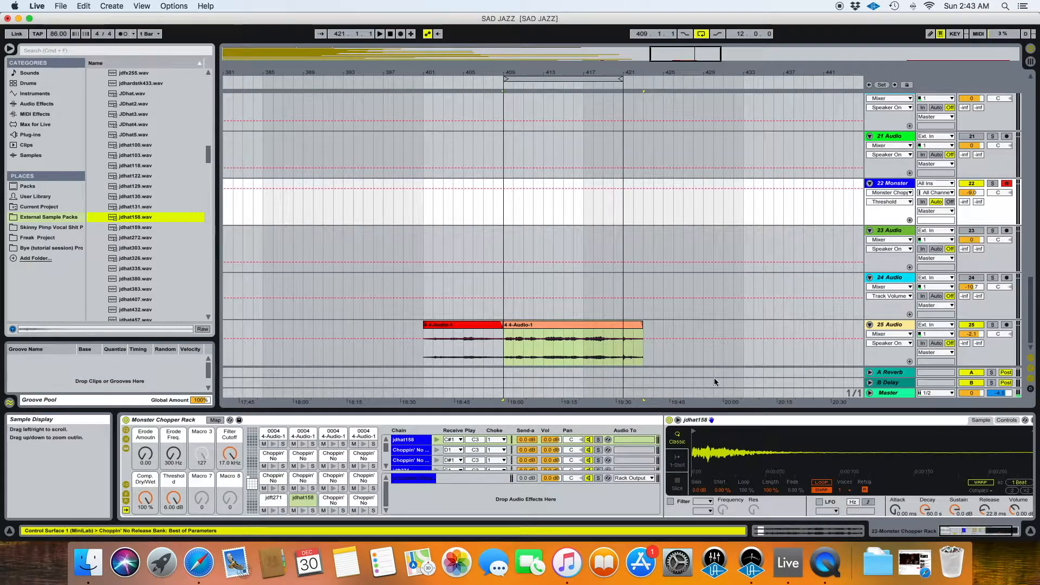
left_click(302, 510)
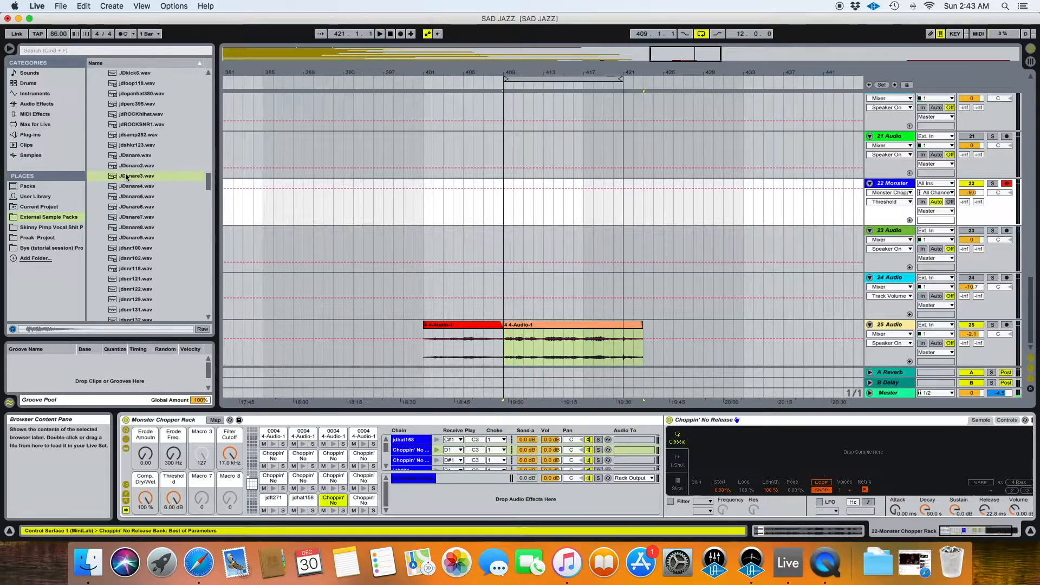
left_click_drag(128, 177, 699, 450)
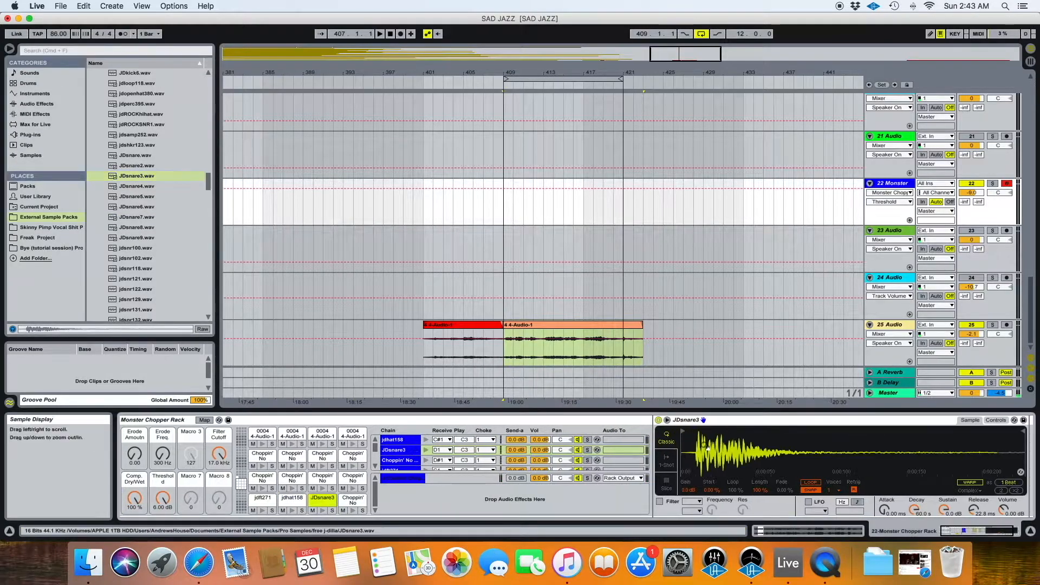
Step: Check the Simplers on the jdft271, jdhat158 and JDsnare3 pads by selecting and playing each one
left_click(262, 497)
left_click(299, 497)
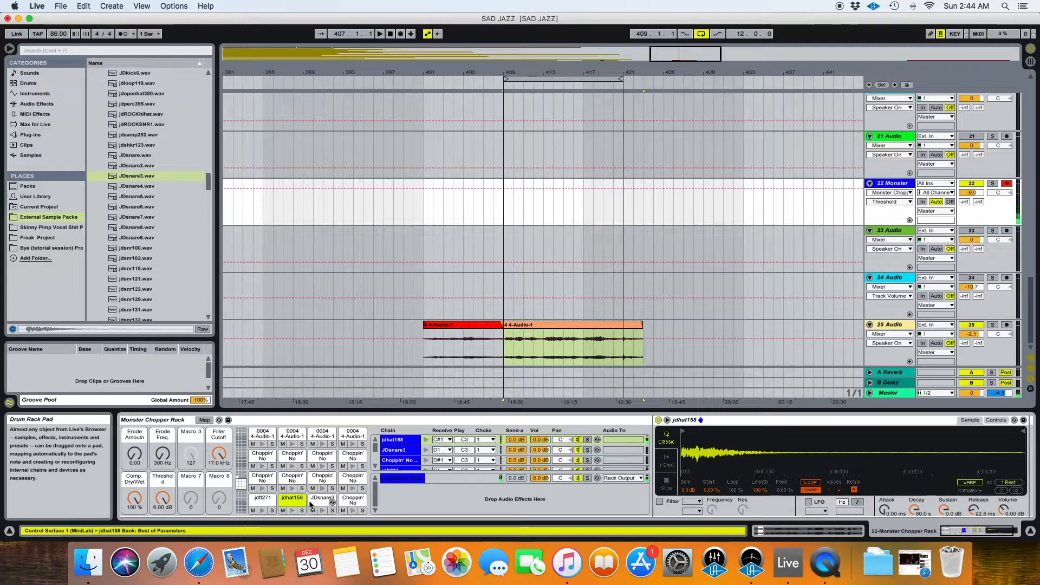
left_click(315, 500)
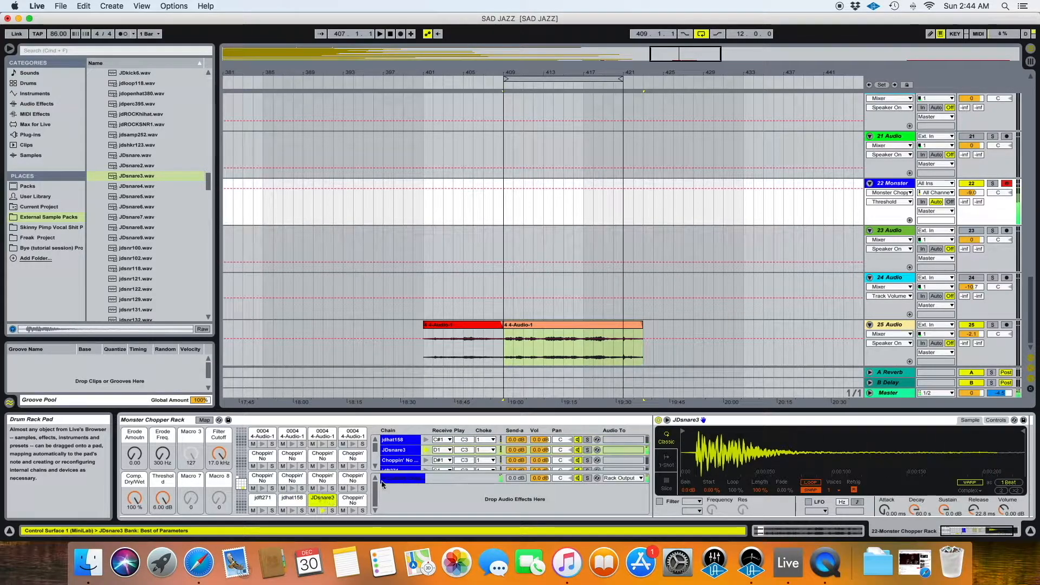
scroll(667, 447, "right", 2)
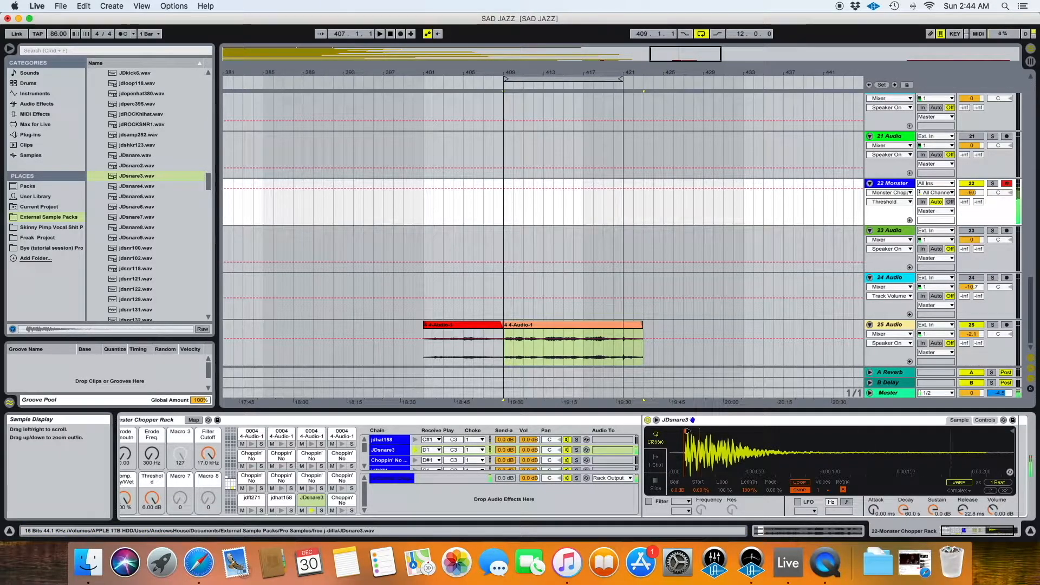
Step: Shape the jdft271 Simpler's amp envelope with a decay of about 698 ms and a sustain of -29 dB
left_click(252, 498)
scroll(583, 503, "right", 4)
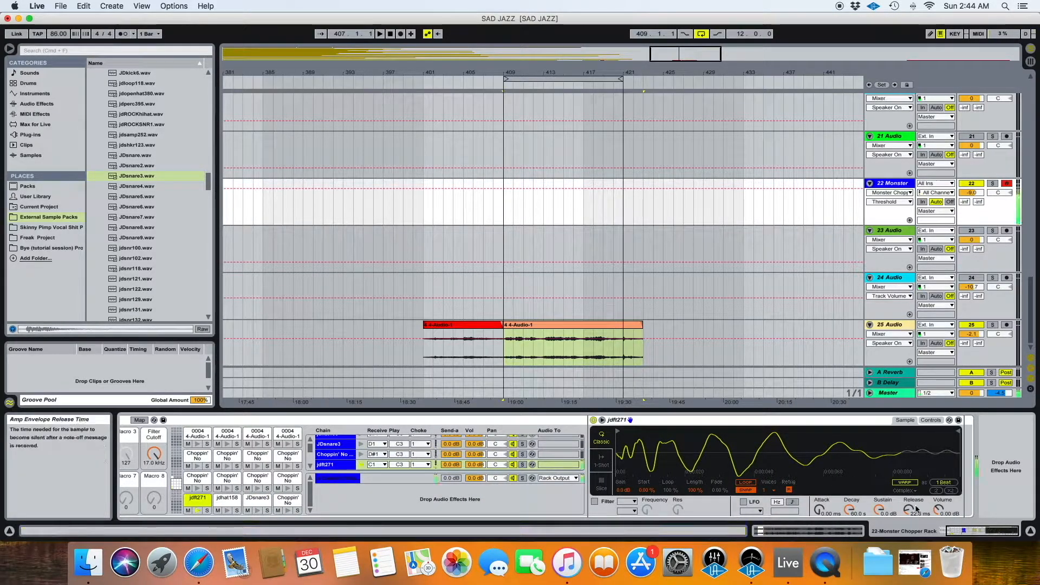
left_click(931, 421)
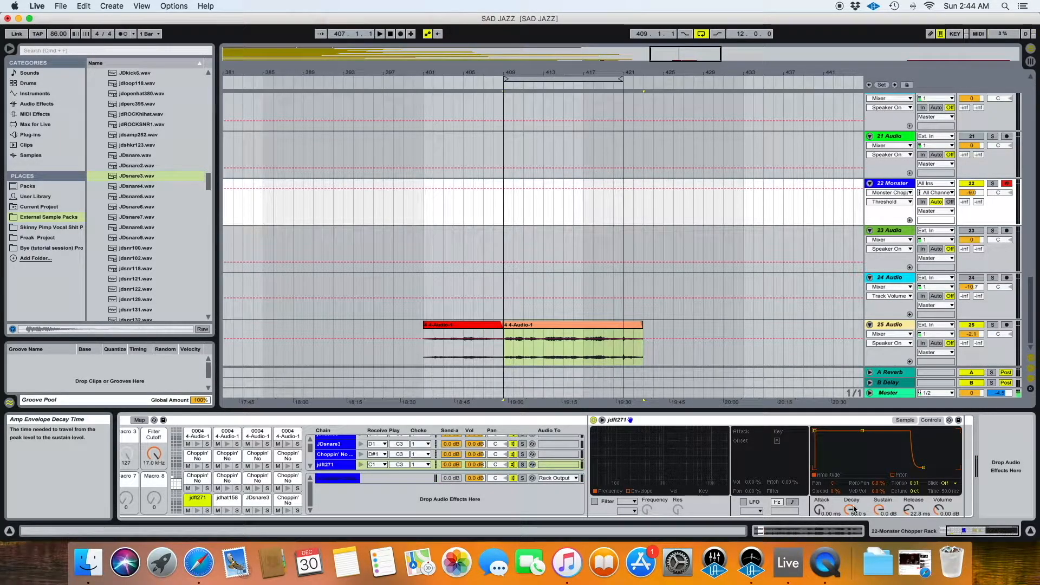
left_click_drag(880, 510, 851, 516)
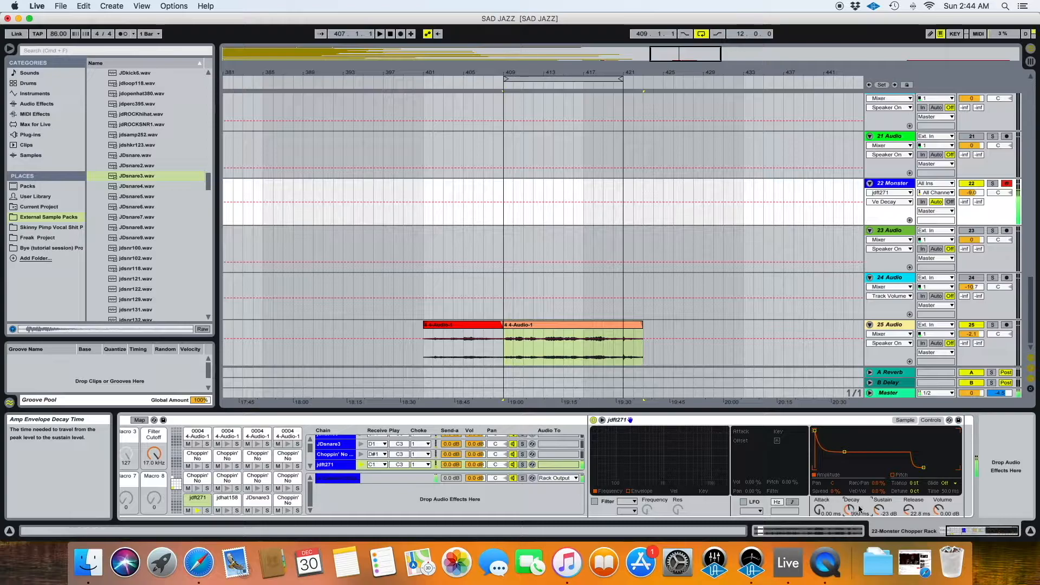
left_click_drag(881, 511, 881, 520)
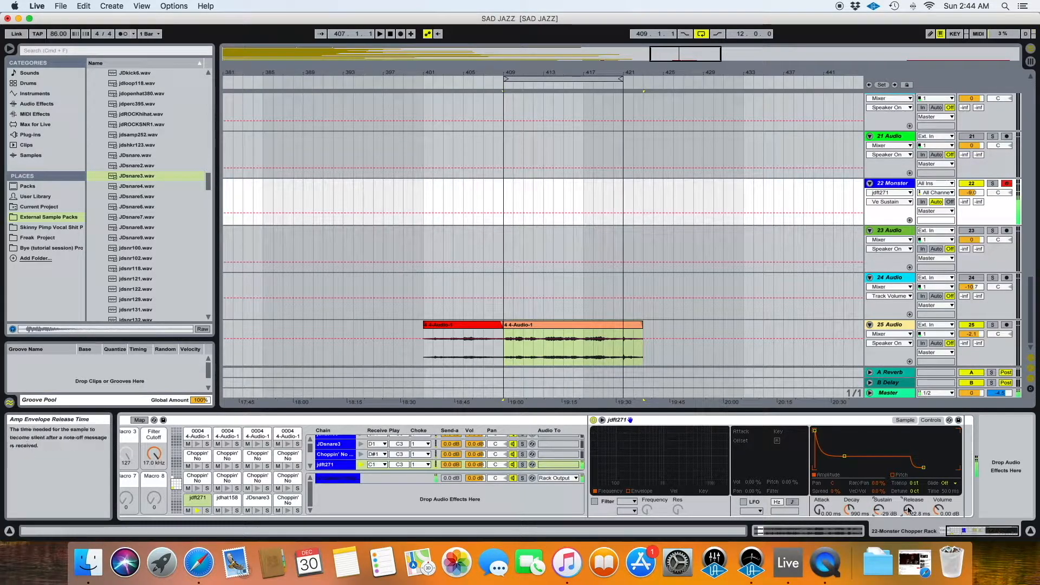
left_click_drag(850, 509, 849, 510)
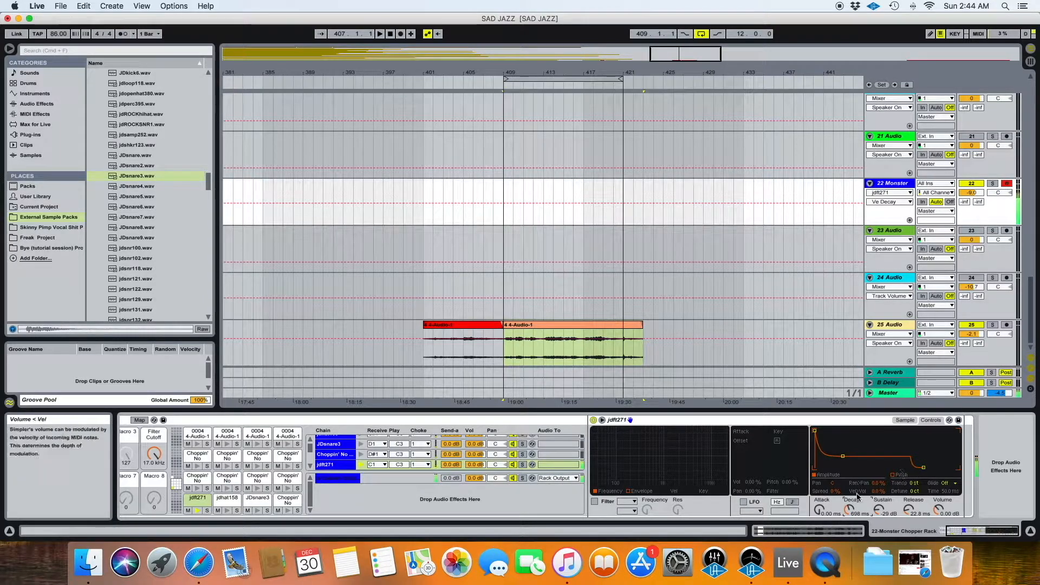
Step: Raise the jdft271 Simpler's velocity-to-volume amount, transpose it to -1 st and fine-tune its decay and sustain
left_click(878, 491)
left_click_drag(878, 491, 851, 508)
left_click(914, 482)
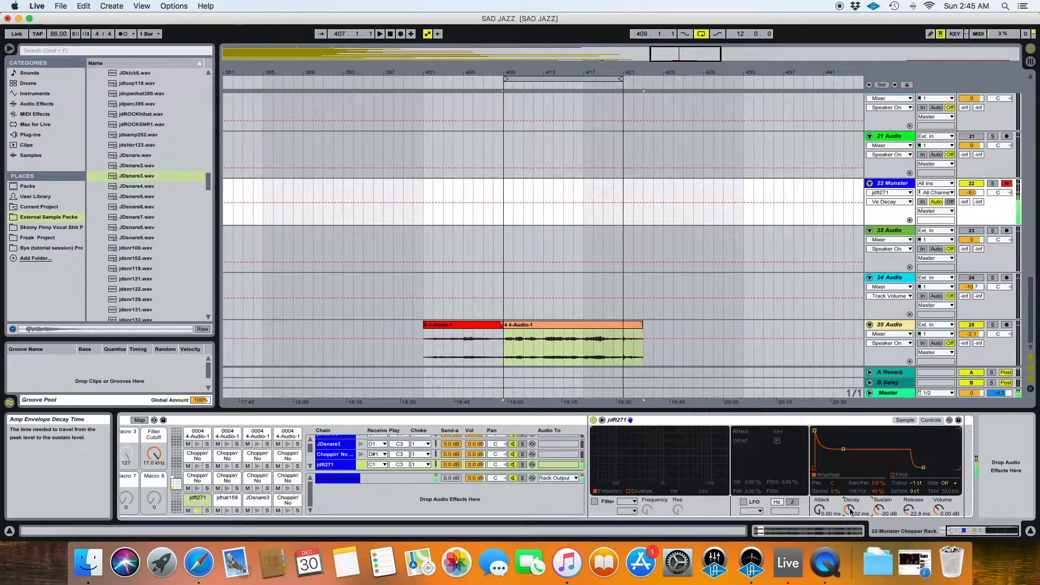
left_click(879, 509)
left_click_drag(882, 510, 850, 507)
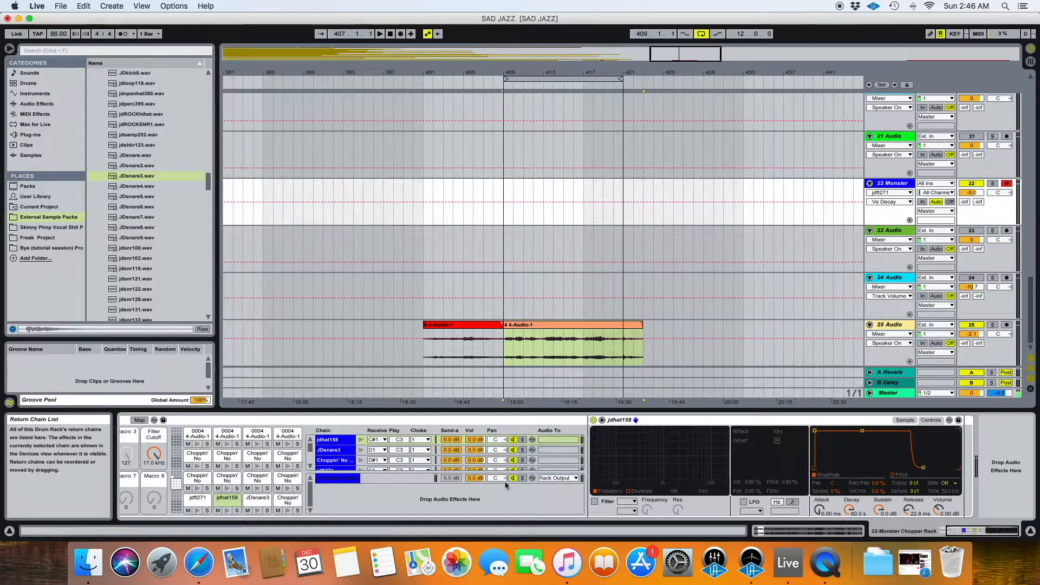
Step: Delete the stray 0004 4-Audio-1 sample from the E2 pad of the Monster Chopper Rack
left_click(191, 421)
left_click(192, 422)
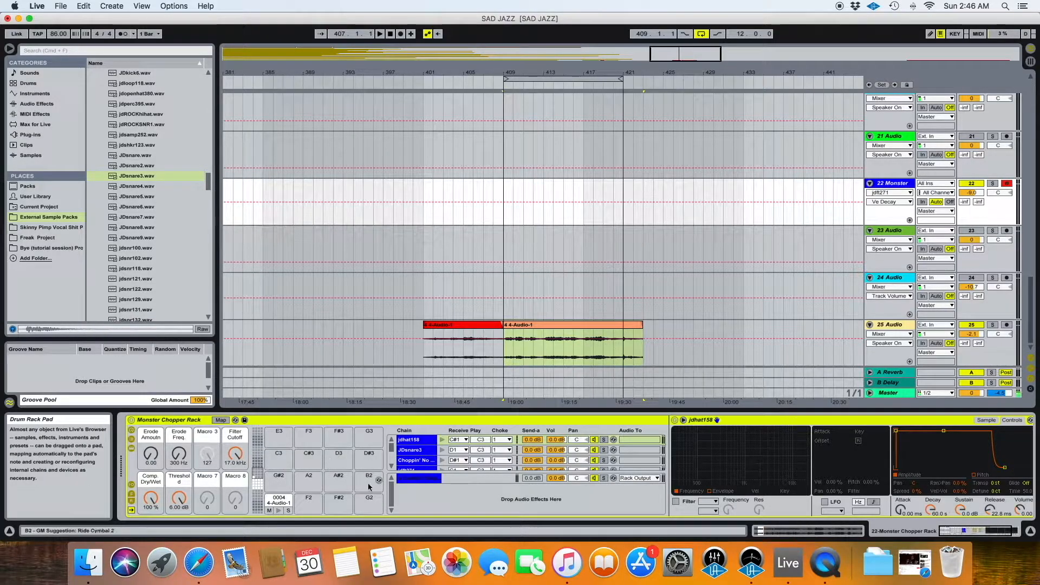
left_click(278, 503)
left_click(278, 502)
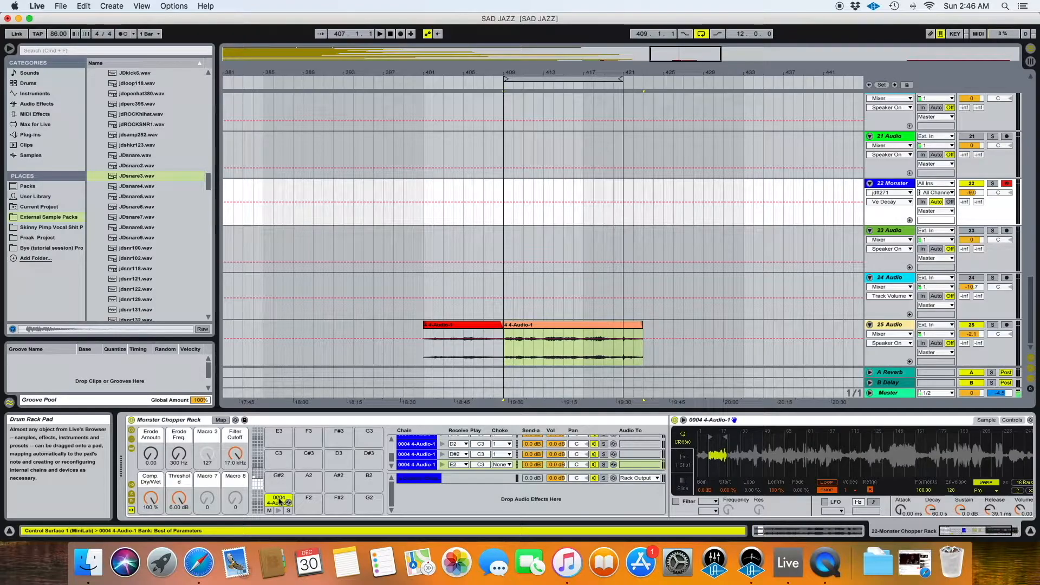
key("Delete")
scroll(369, 466, "down", 4)
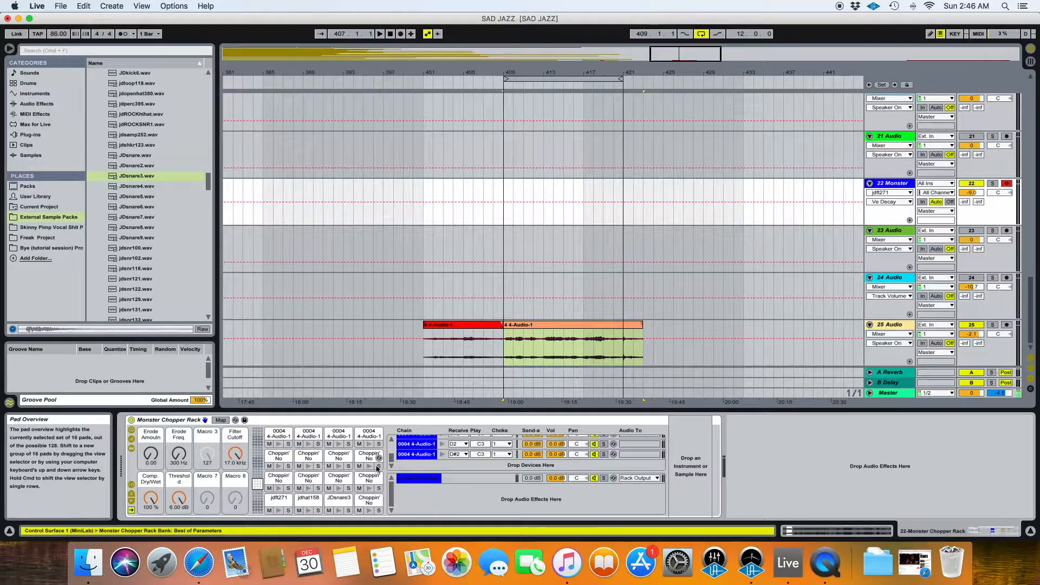
Step: Set the choke group to None for the jdhat158, JDsnare3 and Choppin' No Release chains
scroll(453, 457, "up", 5)
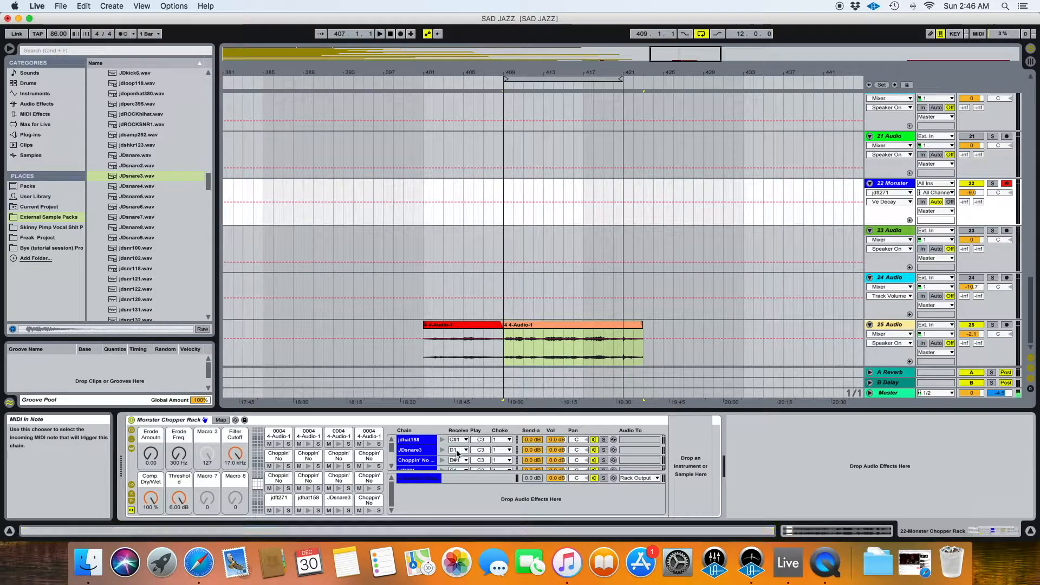
left_click(418, 460)
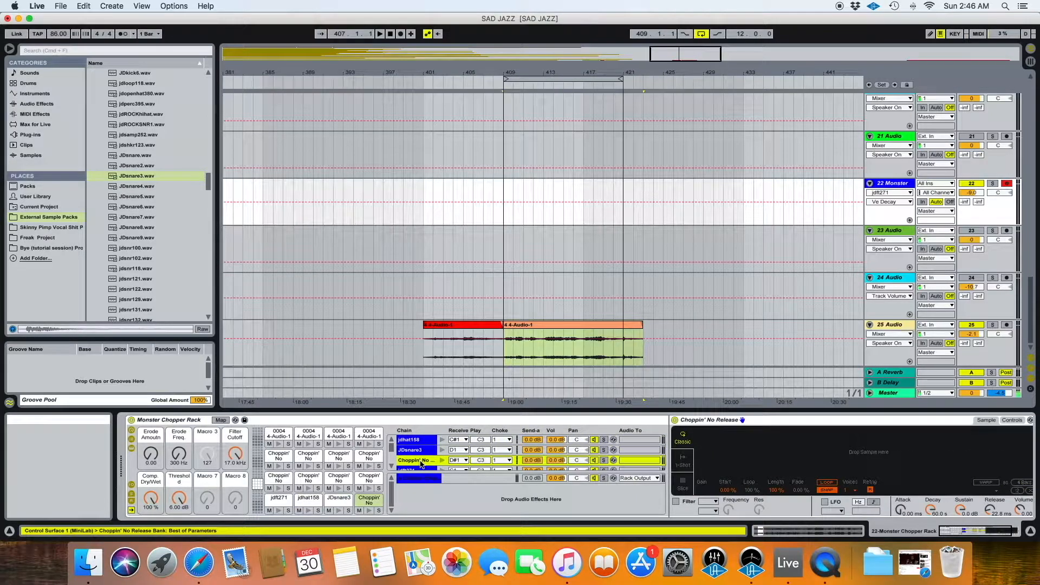
left_click(504, 441)
left_click(499, 443)
left_click(503, 451)
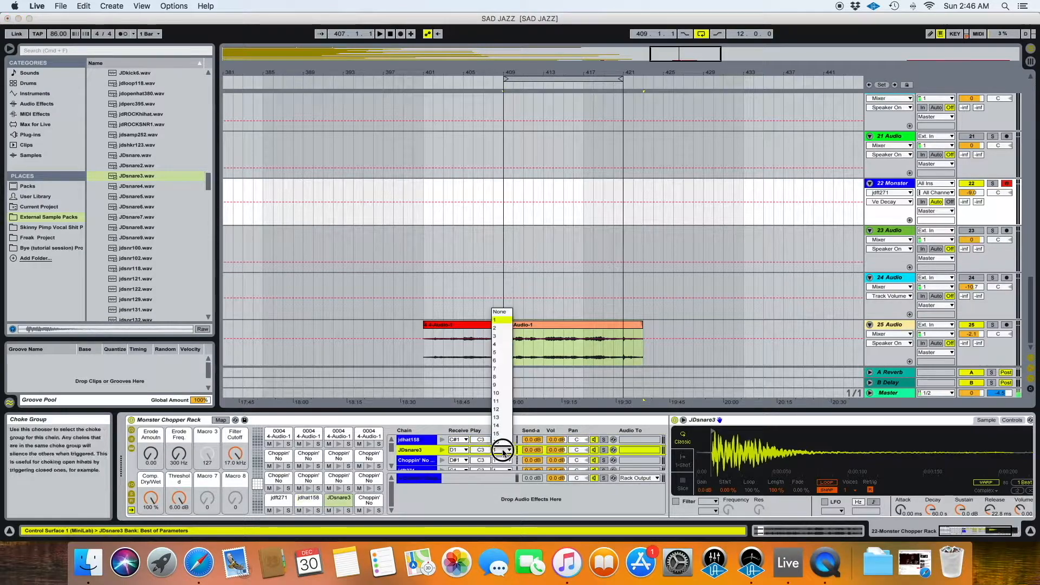
left_click(496, 311)
left_click(504, 461)
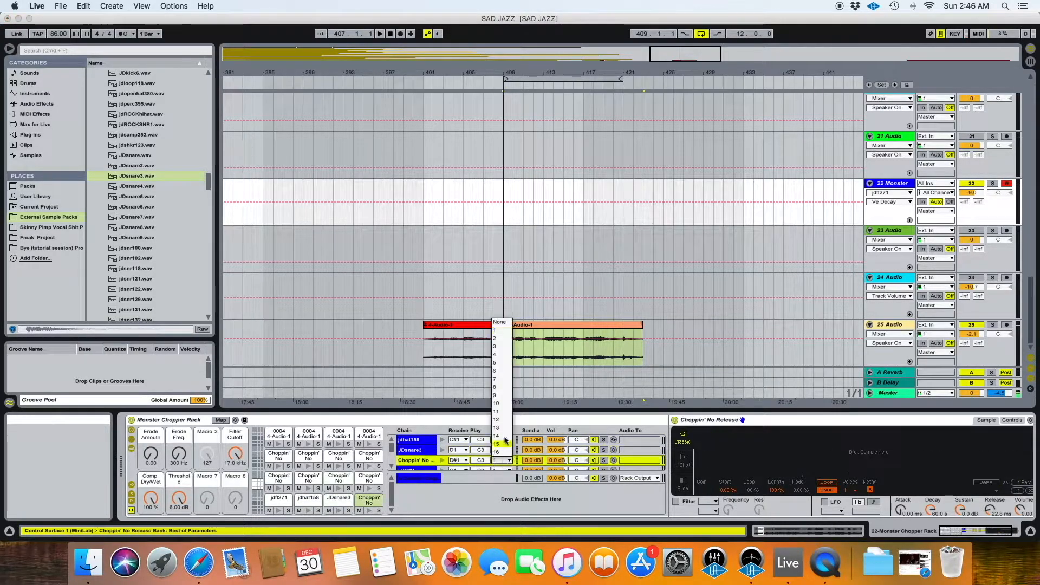
left_click(504, 323)
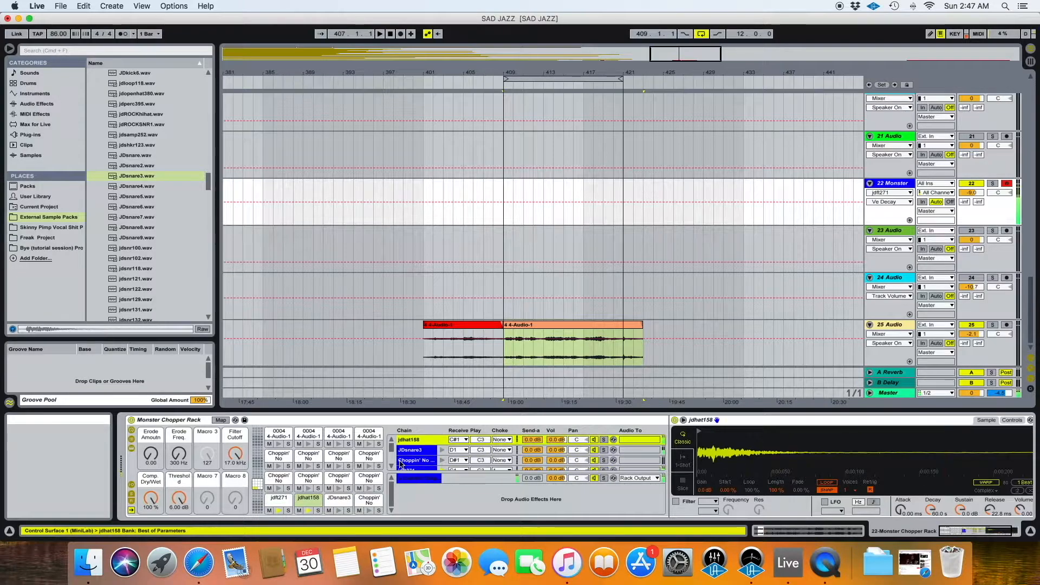
Step: Set the JDsnare3 Simpler's amp release to 19.6 s
scroll(401, 463, "down", 1)
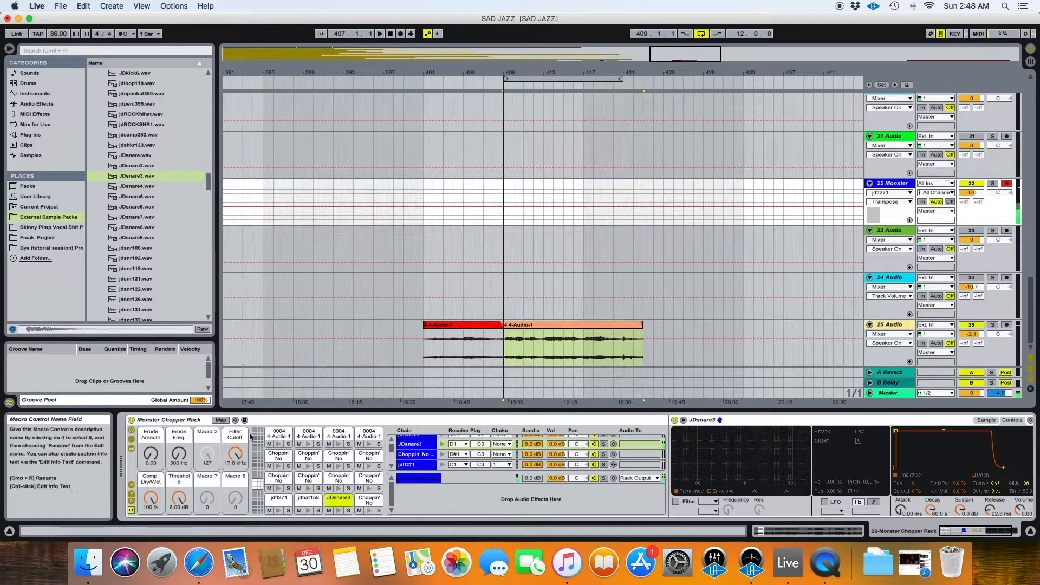
scroll(584, 467, "right", 3)
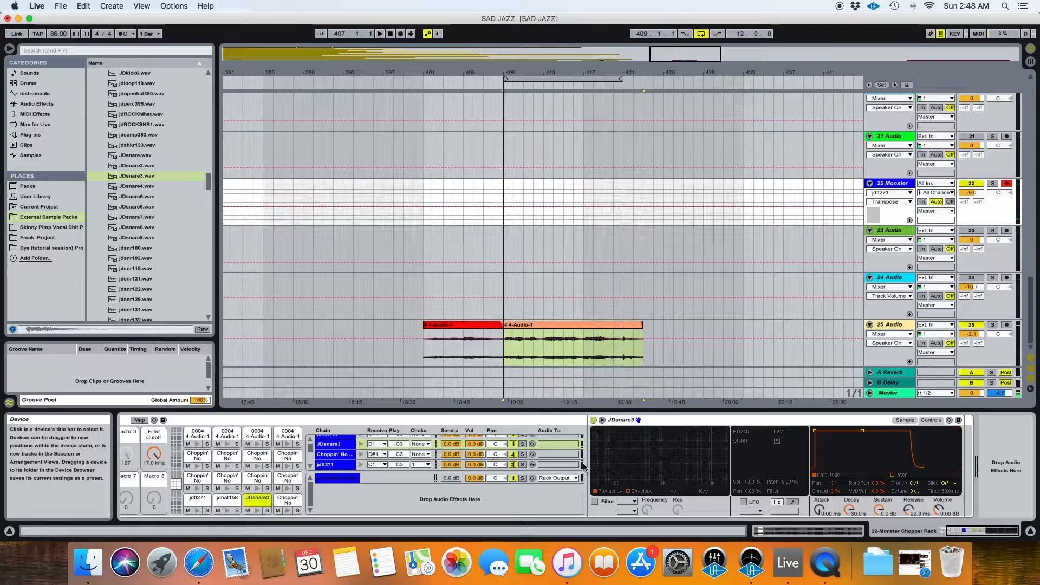
left_click(899, 421)
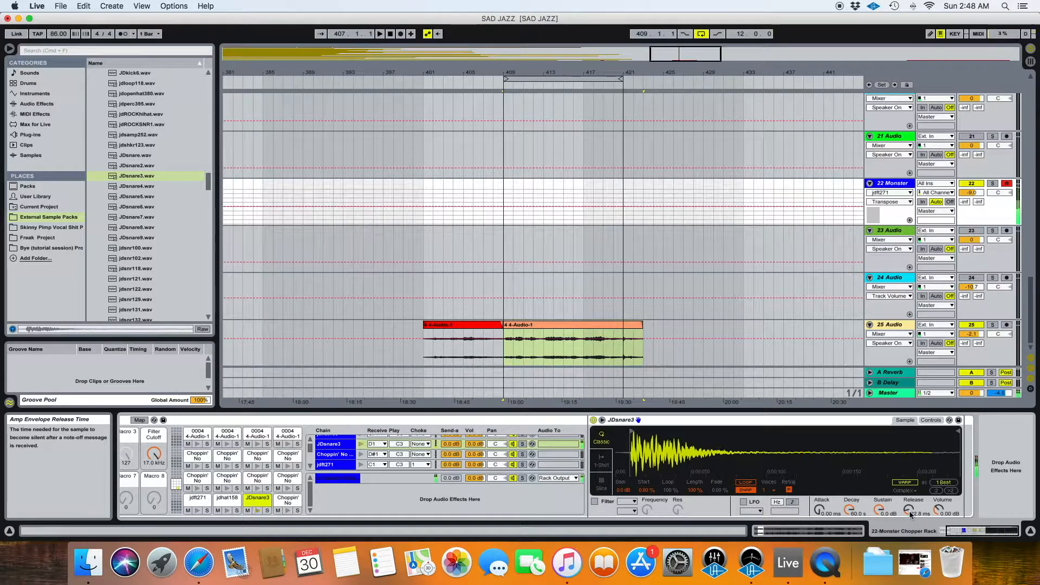
left_click_drag(910, 514, 909, 477)
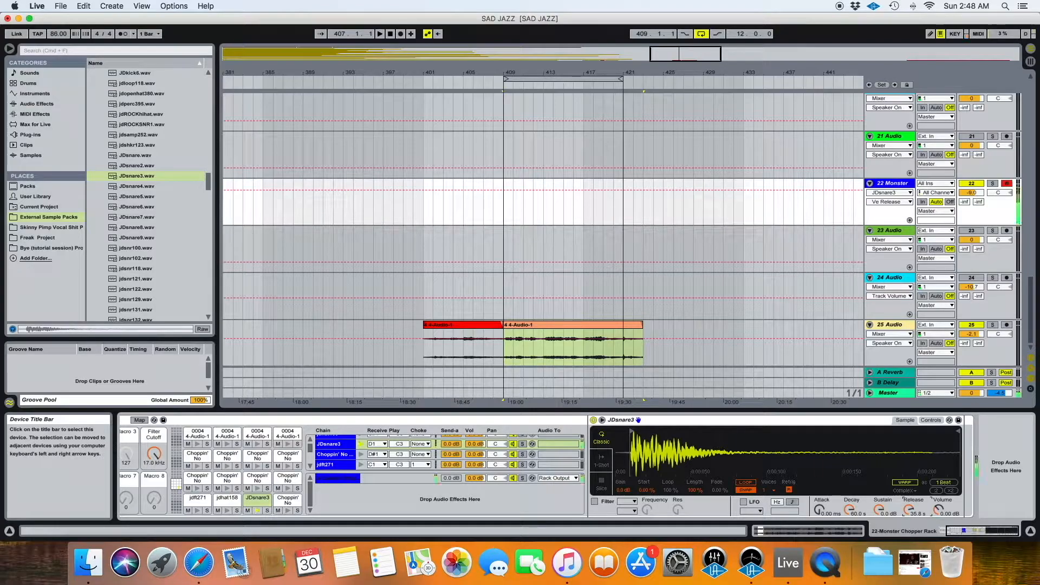
left_click_drag(910, 513, 910, 528)
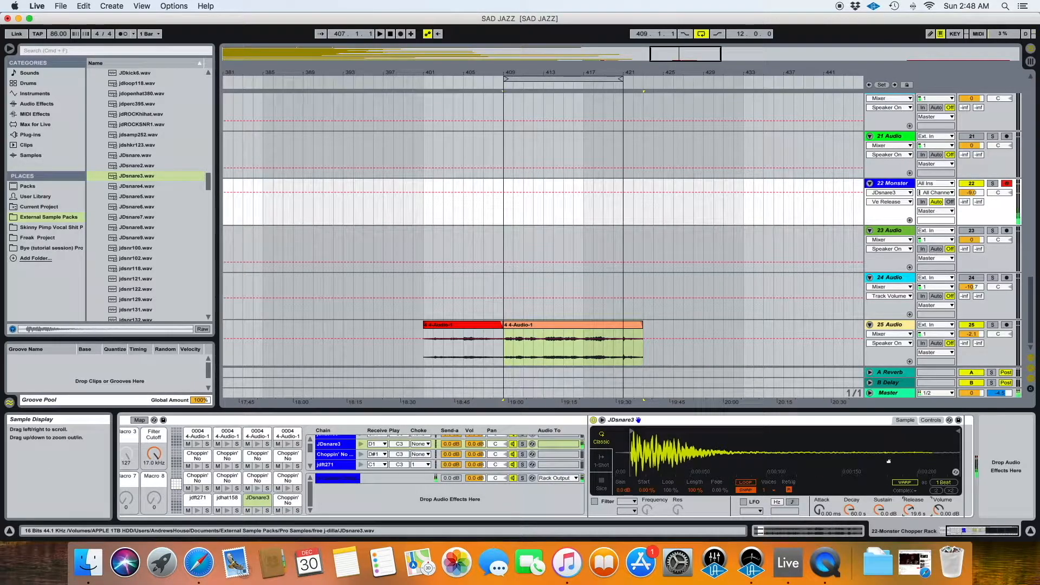
Step: Transpose the JDsnare3 Simpler to -1 st and shorten its envelope to a -10 dB sustain and 347 ms release
left_click(931, 420)
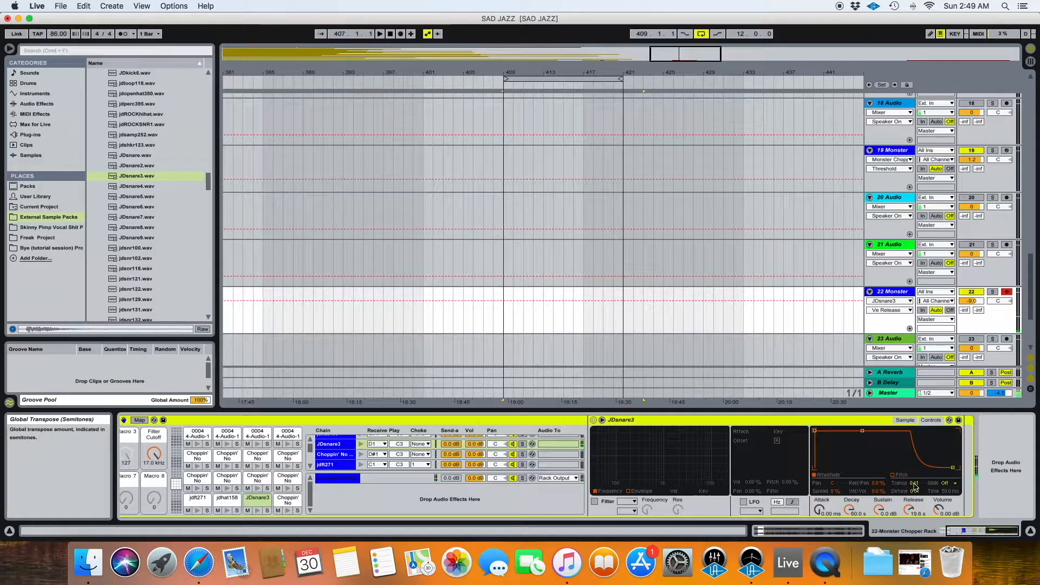
left_click(914, 485)
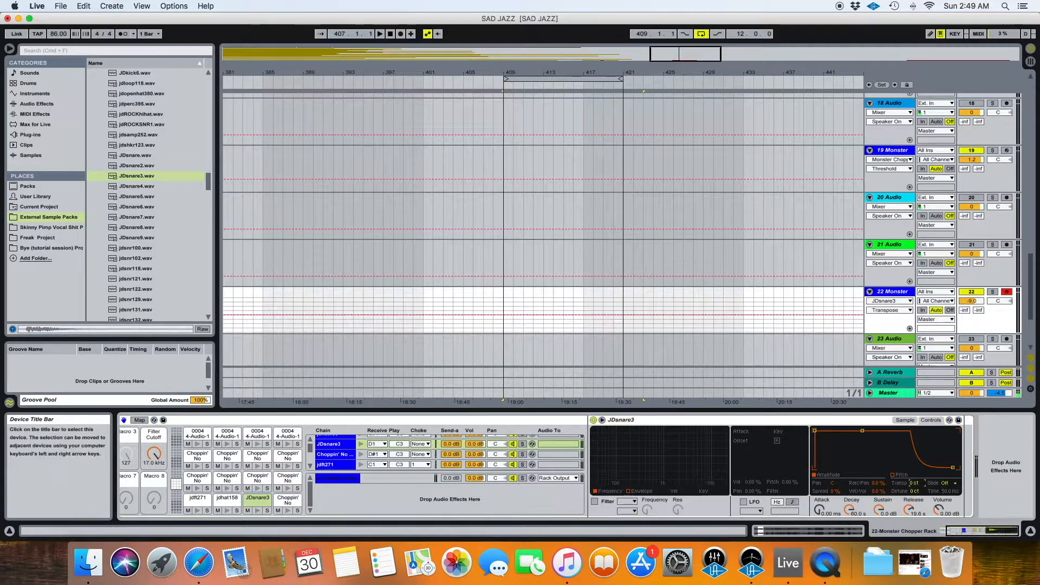
left_click_drag(910, 483, 910, 492)
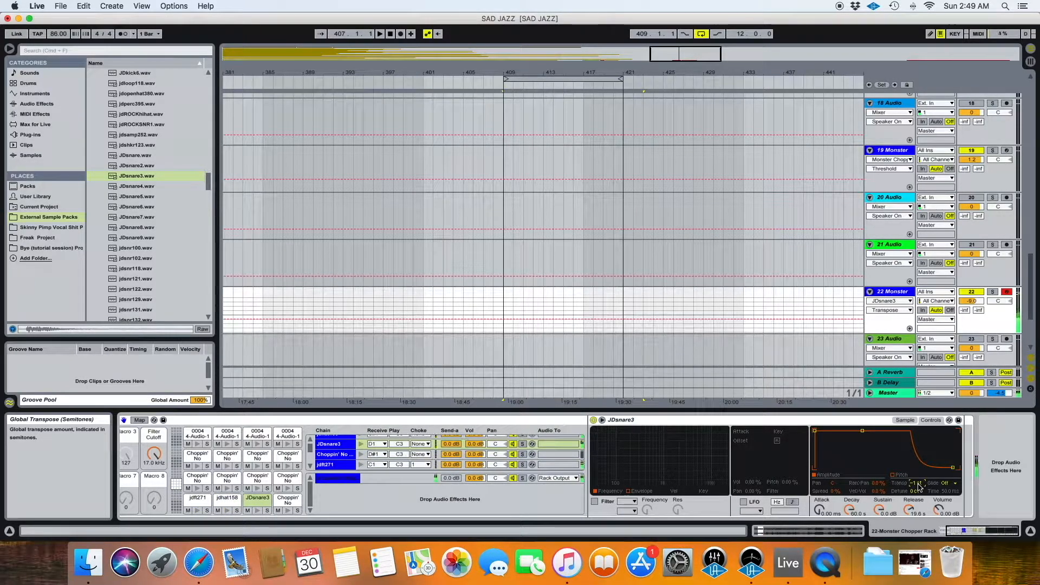
left_click_drag(910, 509, 878, 521)
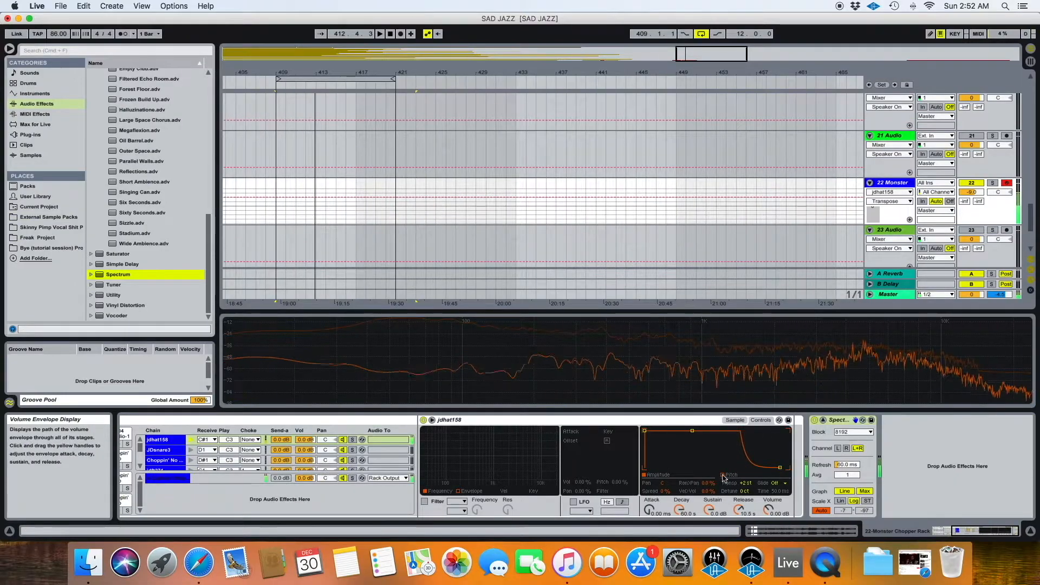
Step: Reset the jdhat158 Simpler's transpose to 0 st and tune the JDsnare3 Simpler to -2 st
left_click(744, 484)
key("Delete")
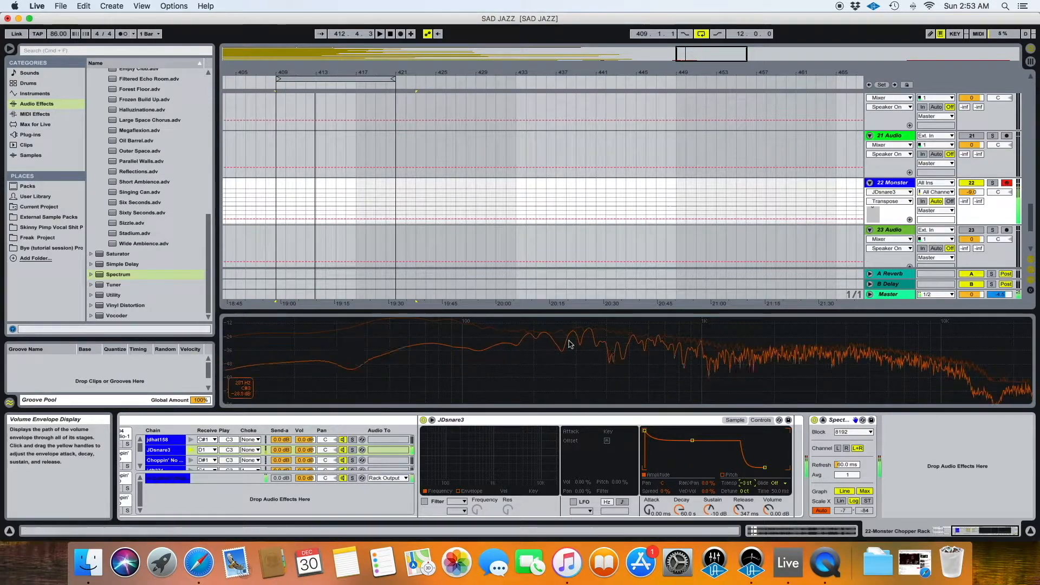
left_click_drag(746, 483, 746, 479)
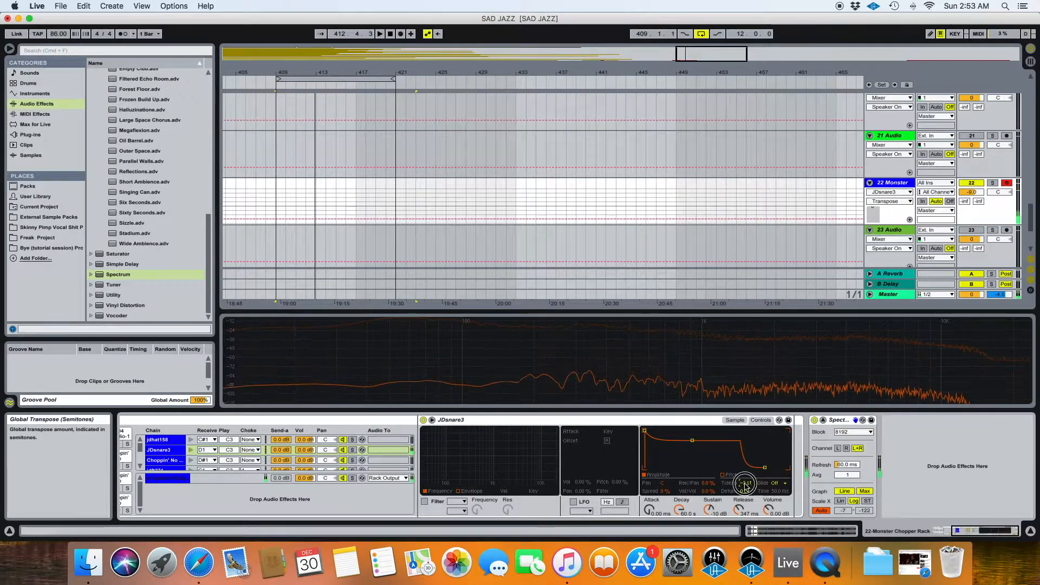
key("space")
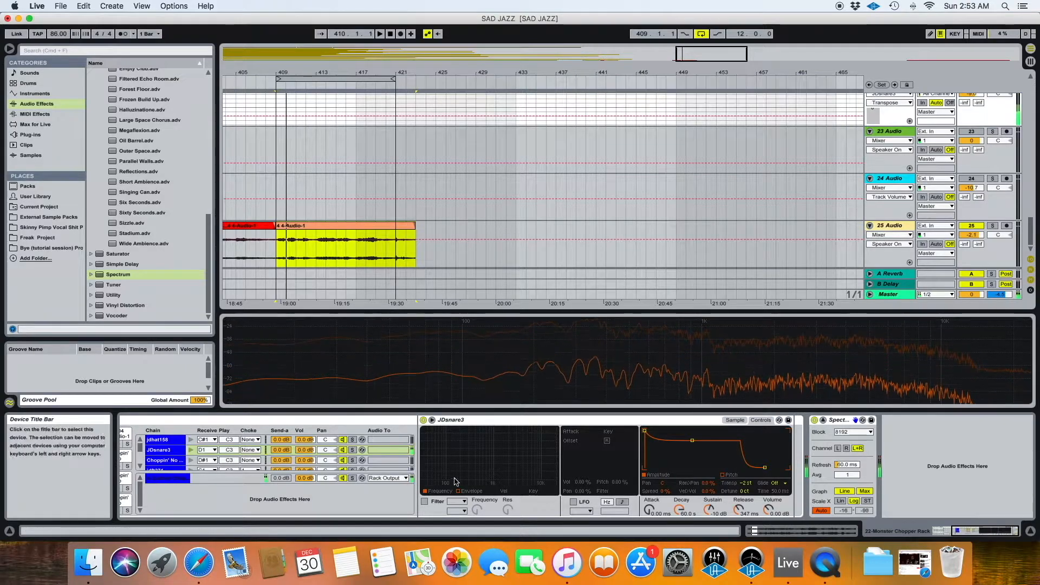
mouse_move(746, 484)
left_mouse_down()
mouse_move(746, 466)
mouse_move(746, 498)
left_mouse_up()
key("Up")
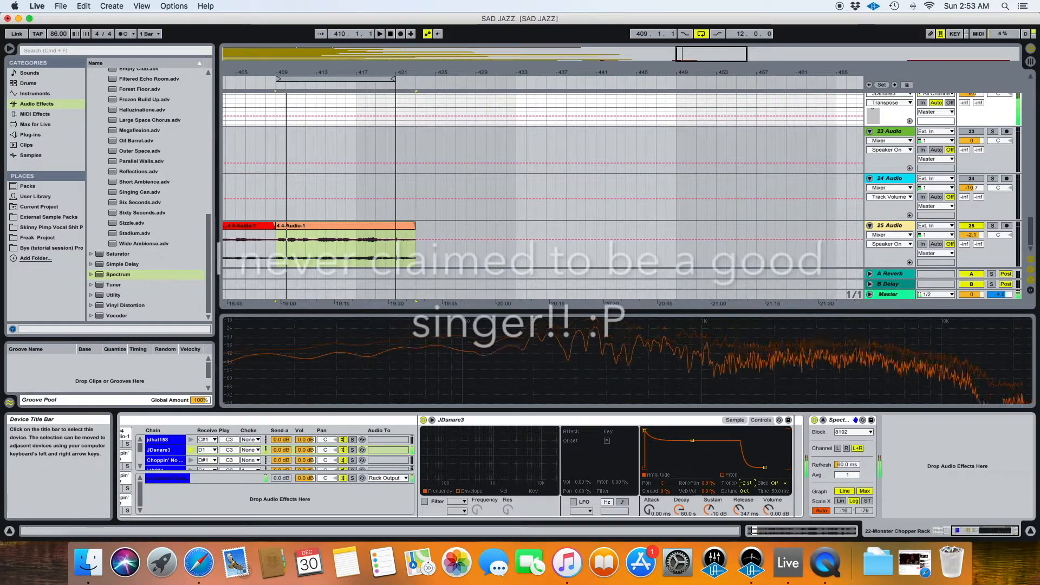
Step: Play the 4-Audio-1 clip from bar 409 and trigger the kick, snare and hat pads to compare their tuning
key("space")
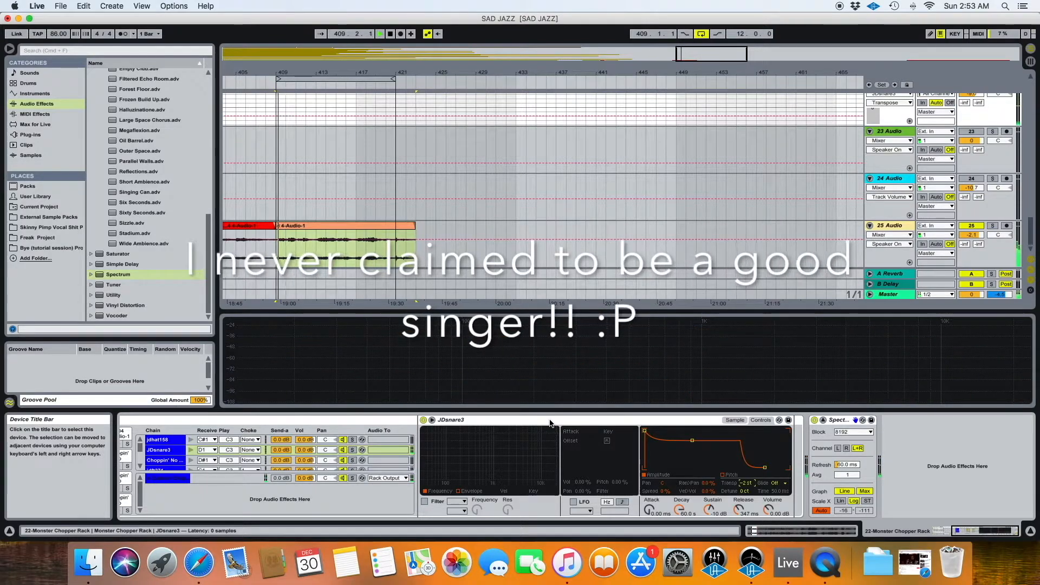
key("space")
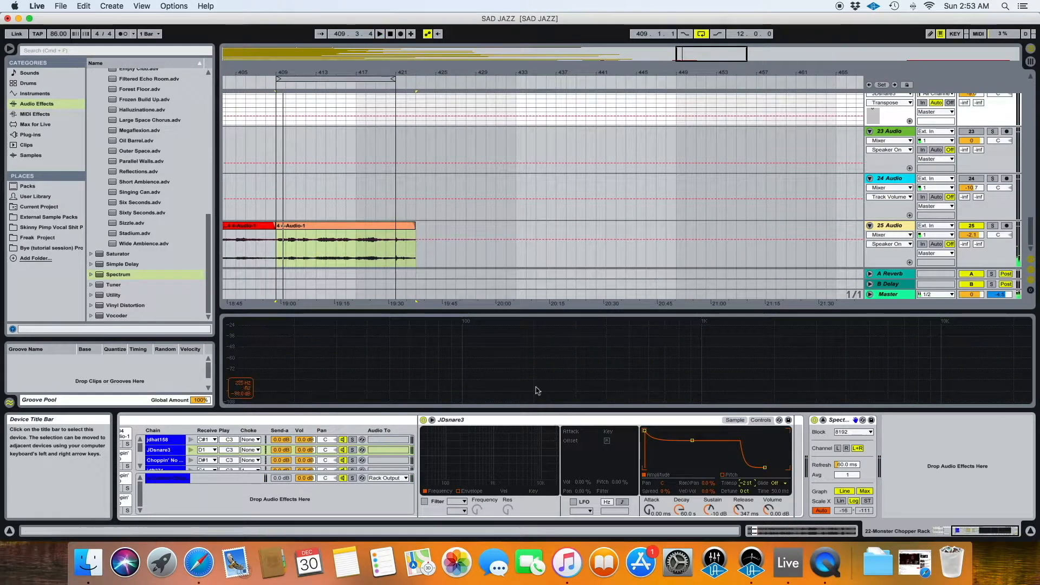
key("space")
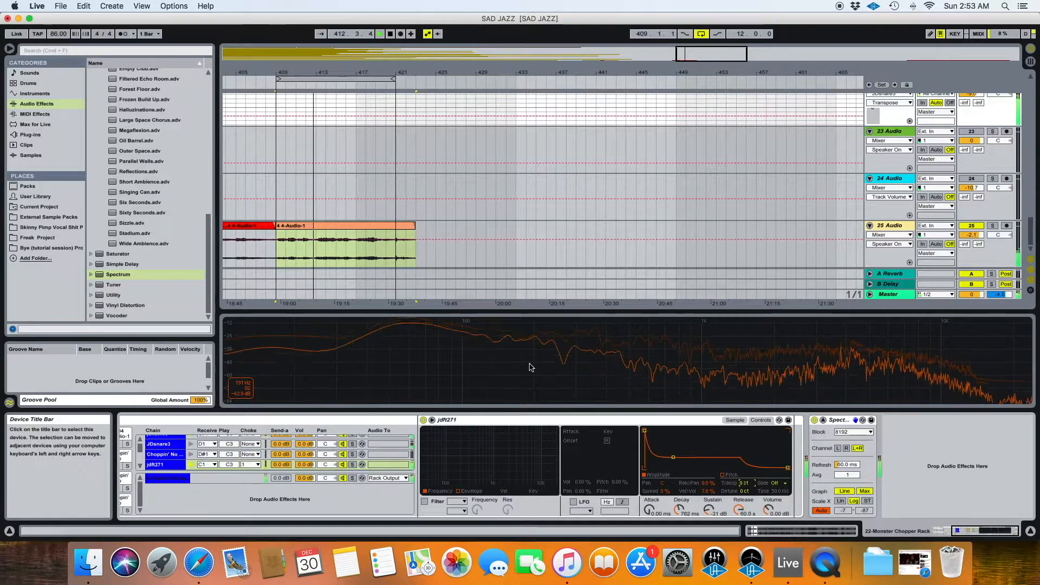
key("space")
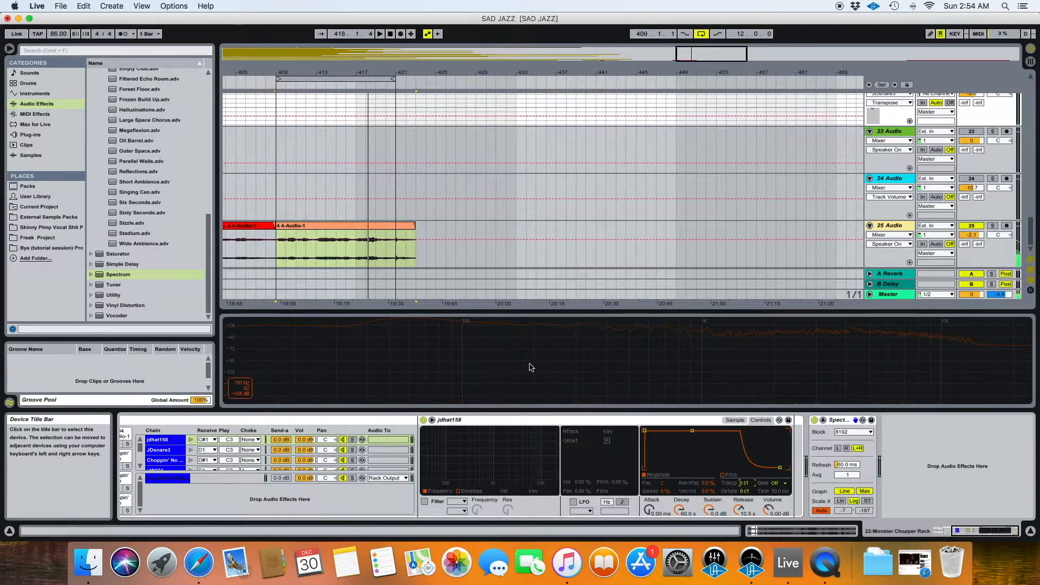
Step: Raise the Monster Chopper Rack's Filter Cutoff macro to 19.9 kHz
scroll(319, 497, "left", 5)
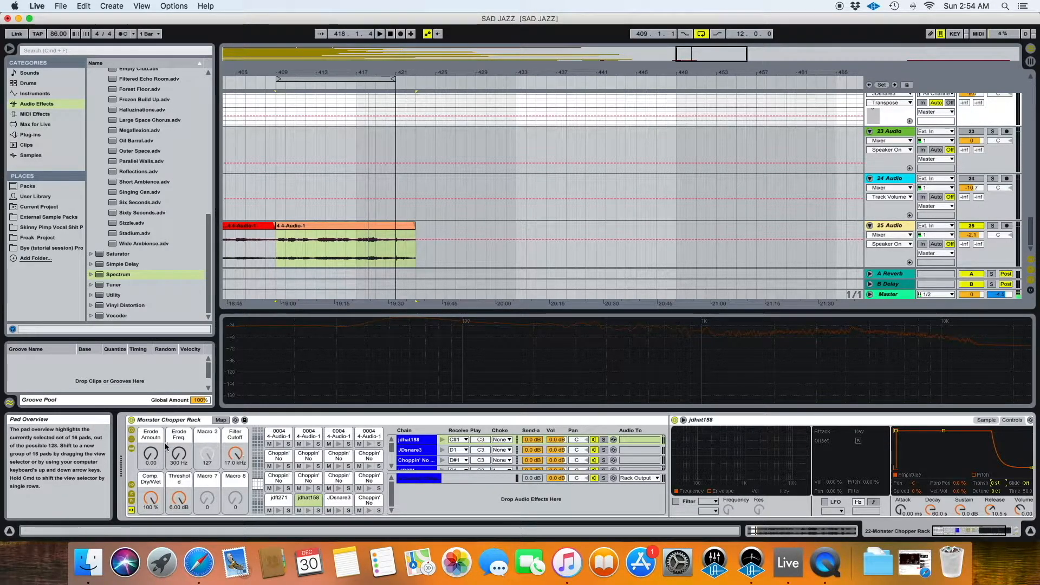
scroll(184, 492, "right", 2)
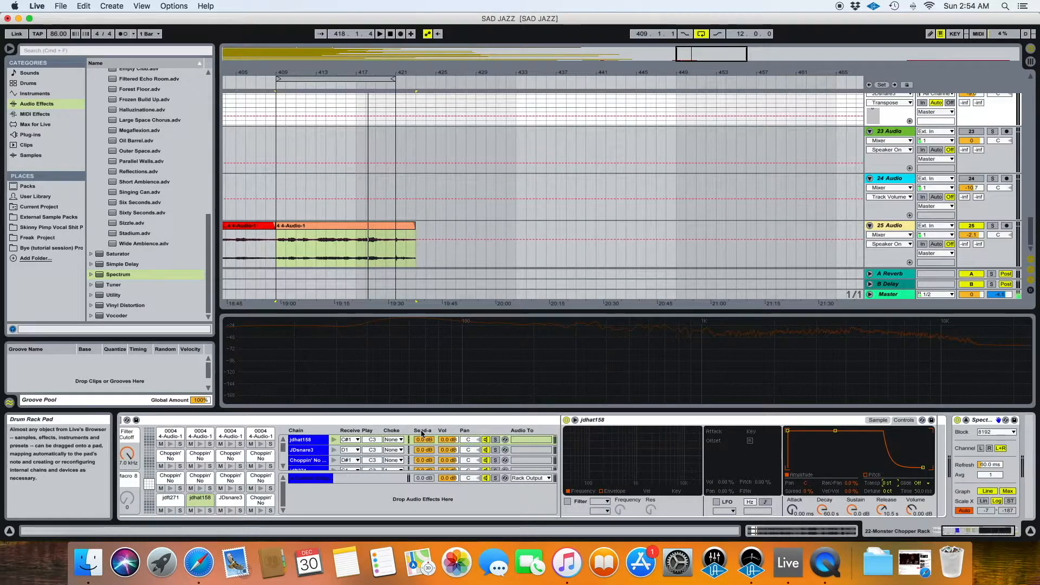
scroll(303, 444, "left", 1)
scroll(303, 445, "left", 2)
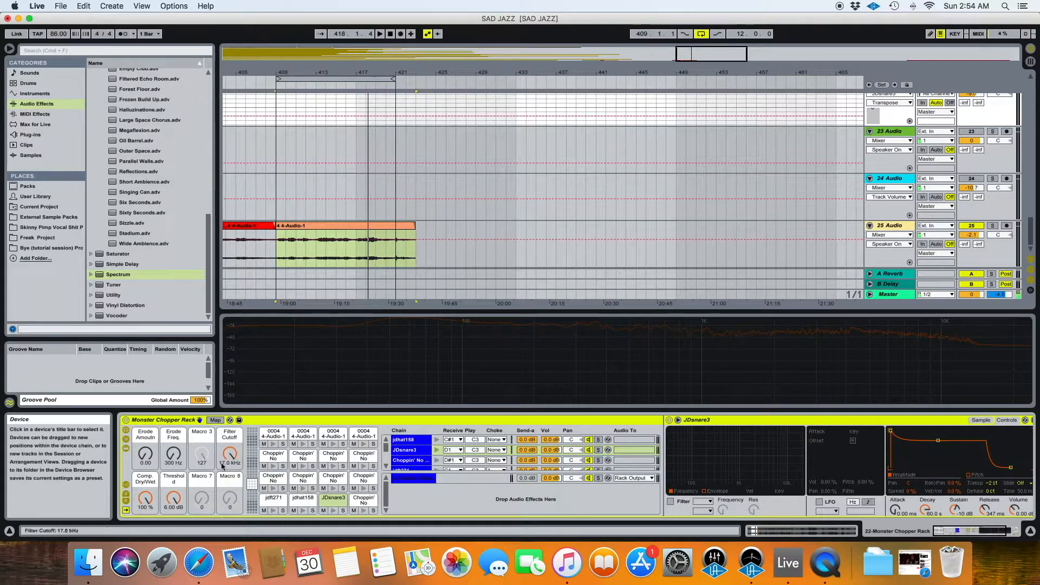
mouse_move(235, 457)
left_mouse_down()
mouse_move(235, 490)
mouse_move(234, 452)
left_mouse_up()
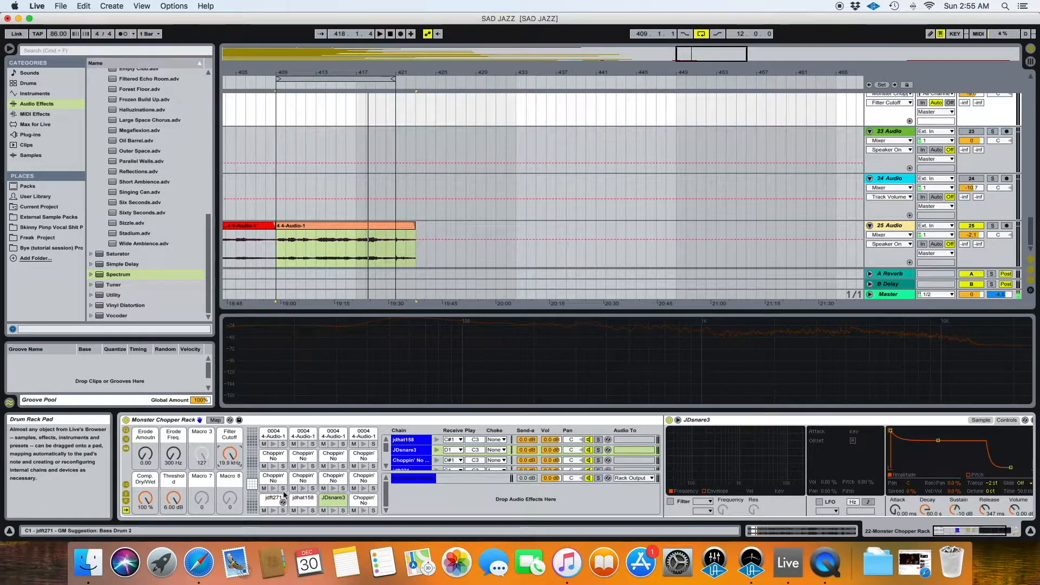
Step: Solo the rack's Custom Choppin FX return chain and test the Filter Cutoff macro, leaving it at 19.9 kHz
left_click(476, 479)
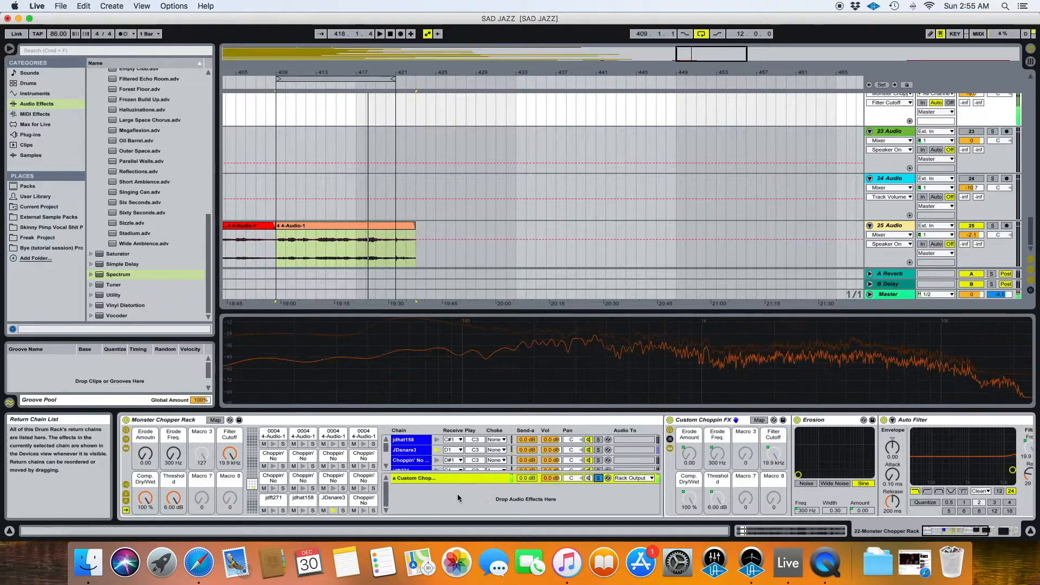
mouse_move(231, 455)
left_mouse_down()
mouse_move(232, 488)
mouse_move(231, 454)
left_mouse_up()
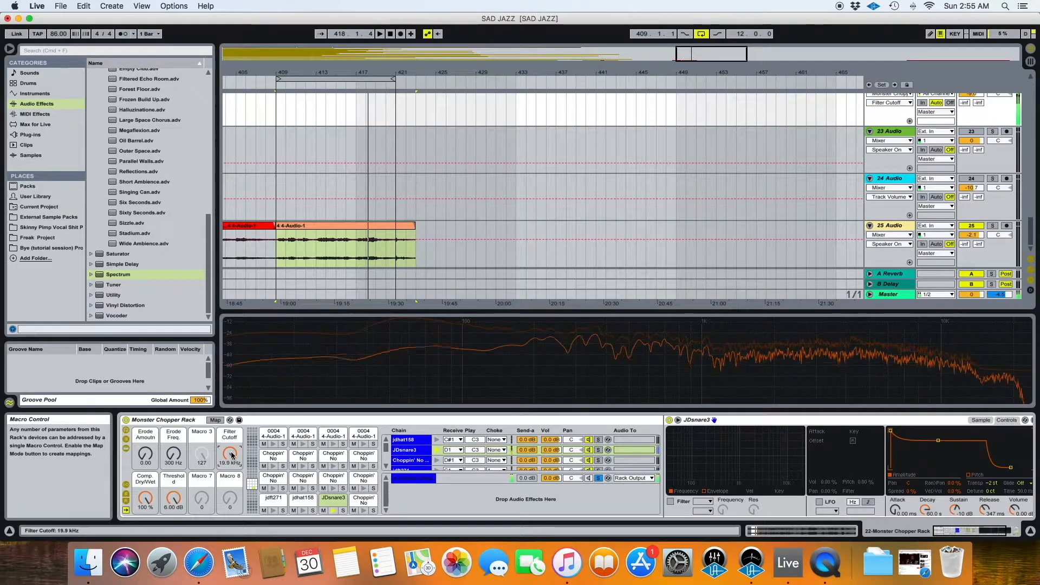
scroll(199, 475, "left", 1)
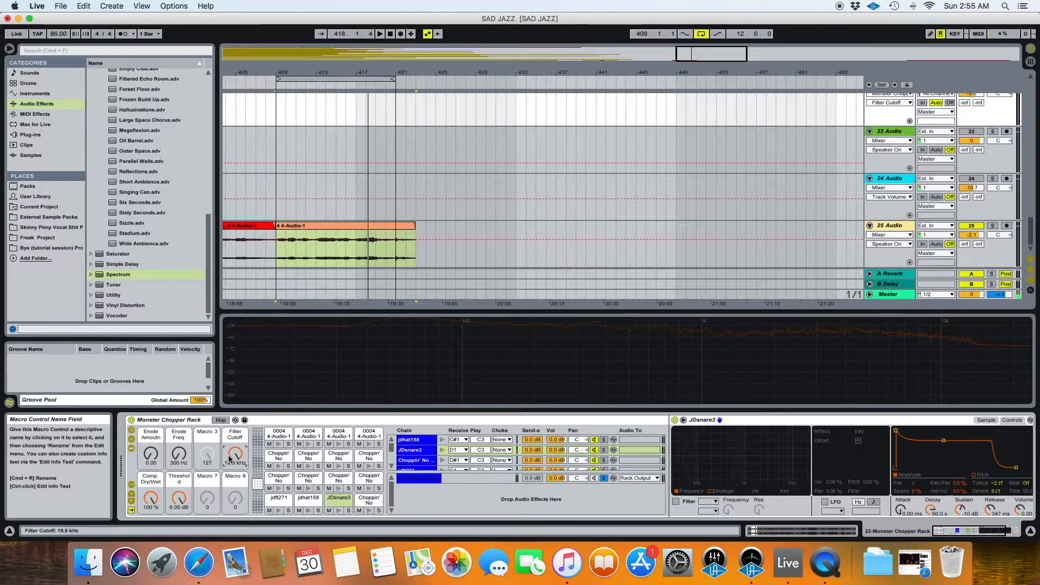
Step: Raise the 22 Monster track volume to -2.4 dB and set the rack's Comp. Dry/Wet to 69 % and Threshold to -10.1 dB
scroll(567, 200, "up", 2)
left_click_drag(971, 136, 971, 131)
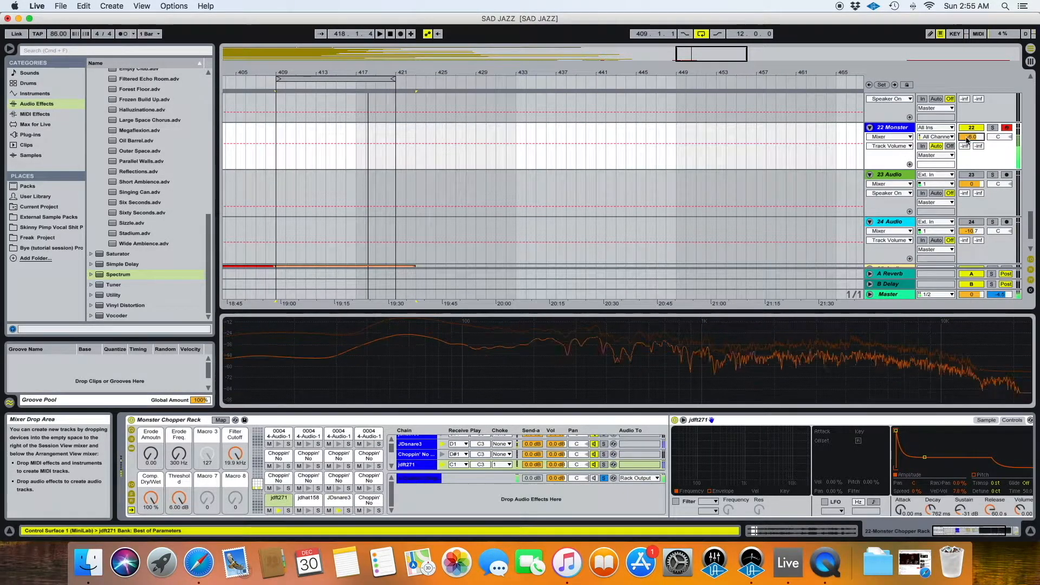
left_click_drag(966, 138, 967, 131)
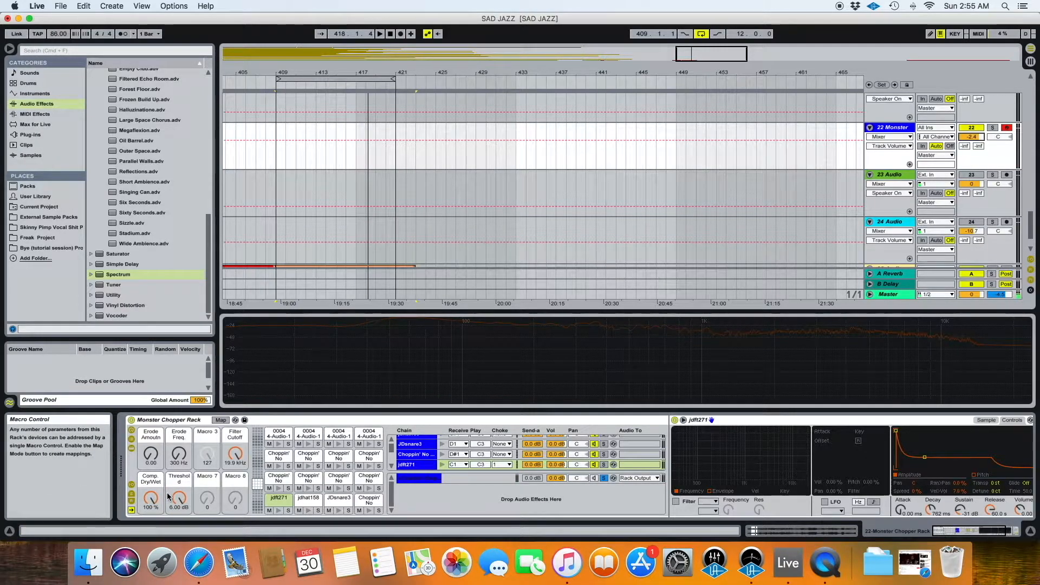
left_click_drag(178, 498, 151, 513)
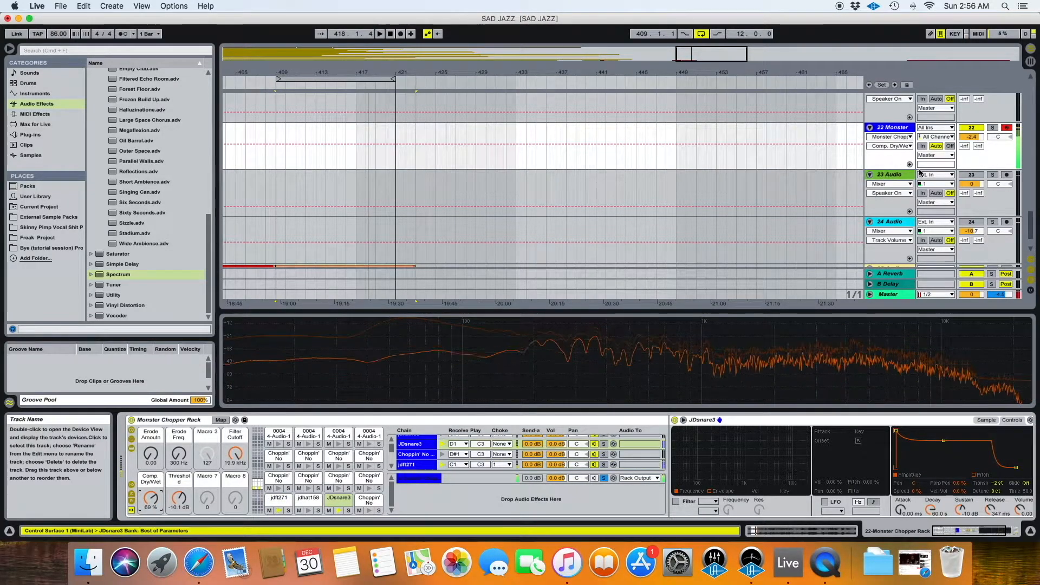
Step: Lower the 22 Monster track volume and play the looped section back to check the drums against it
left_click_drag(971, 137, 972, 142)
key("space")
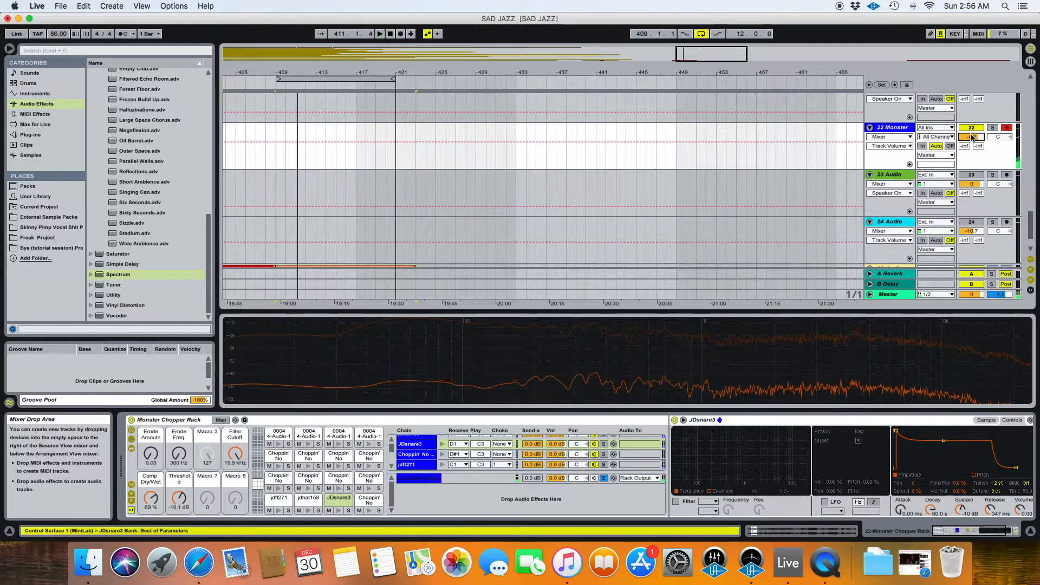
key("space")
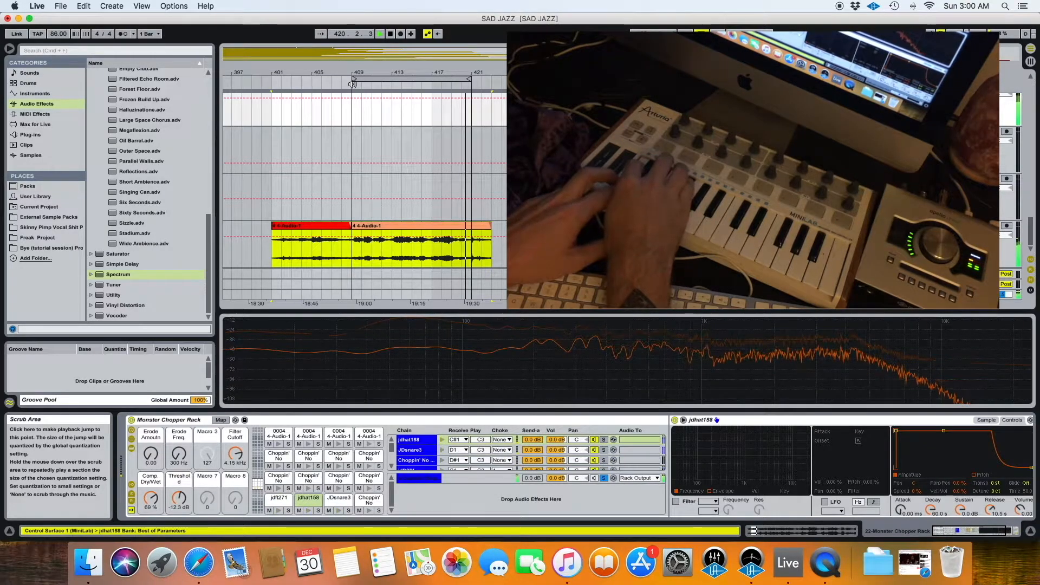
key("space")
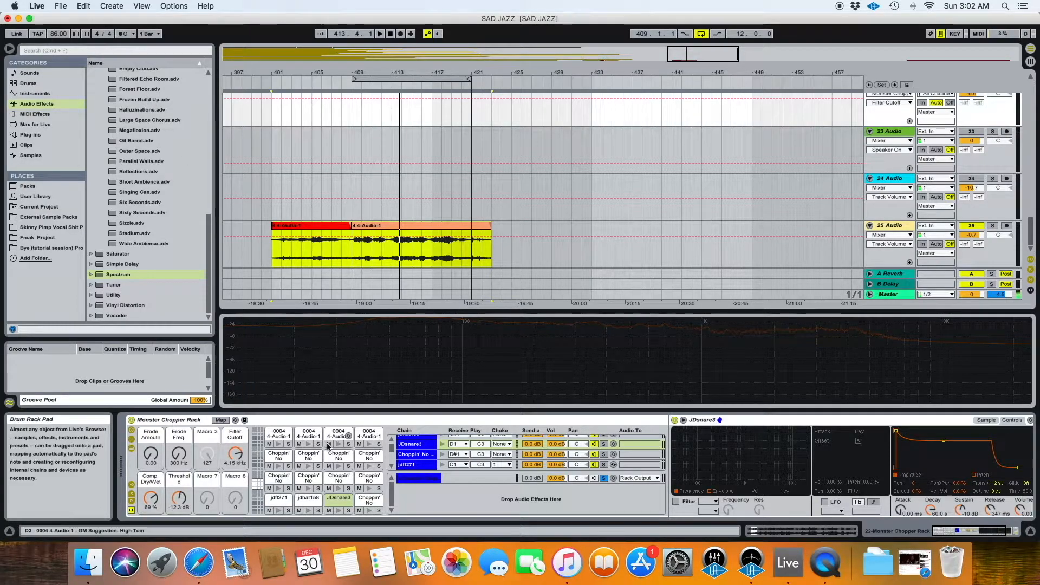
Step: Add the Forest Floor reverb preset after the JDsnare3 pad's sampler and set its diffusion low shelf to 279 Hz
left_click(347, 503)
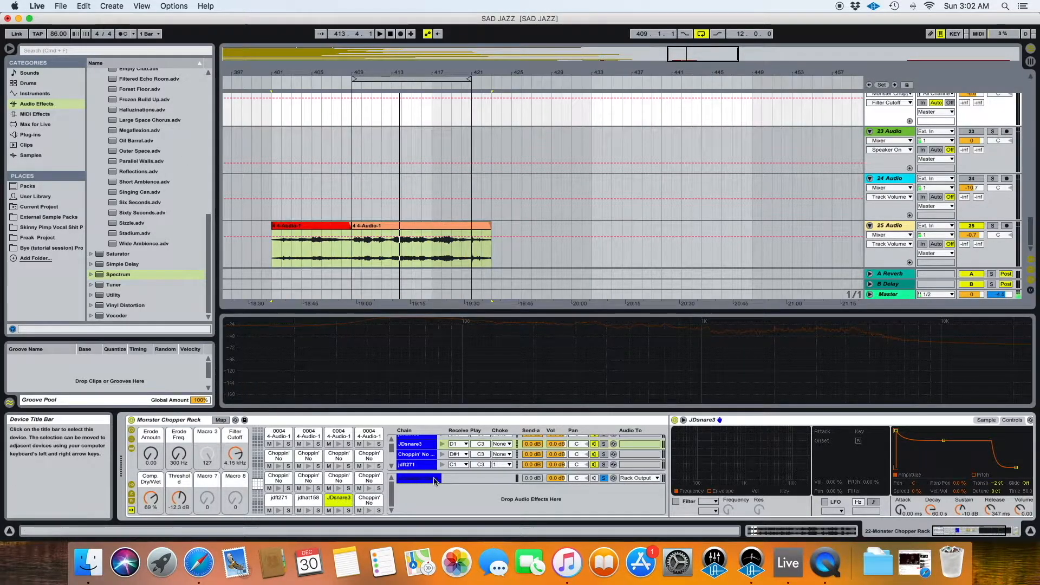
left_click_drag(133, 92, 918, 477)
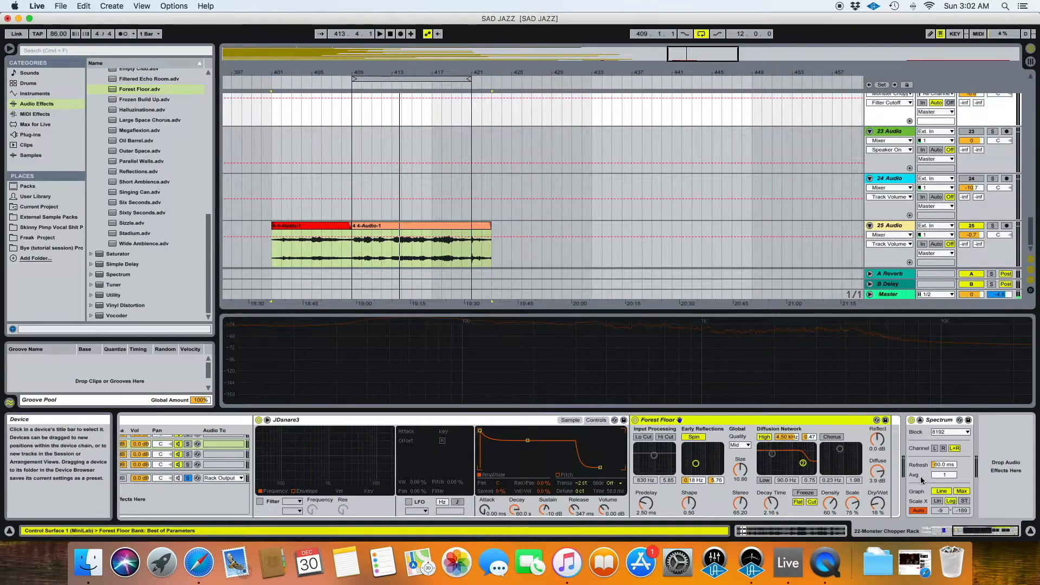
left_click(771, 454)
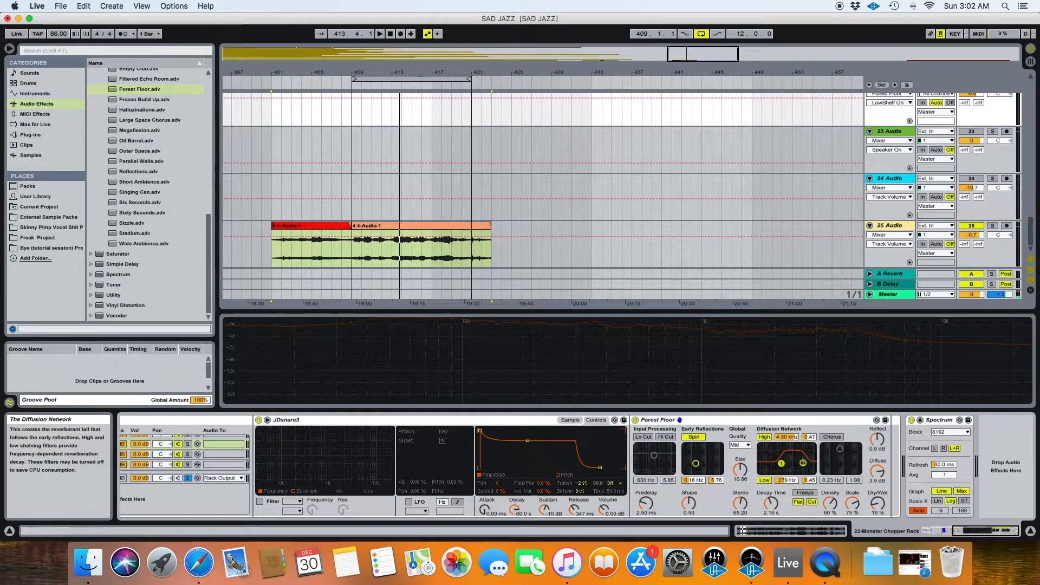
Step: Set the Forest Floor reverb's Size to 3.29, Reflect to 1.9 dB, Diffuse to 2.5 dB and Predelay to 44.5 ms
left_click_drag(740, 469, 745, 477)
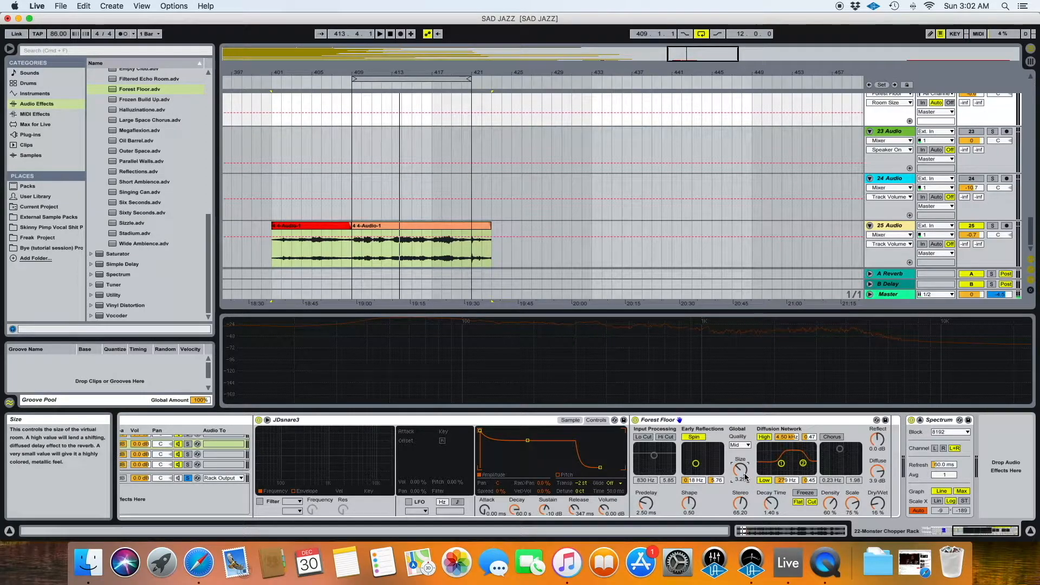
left_click_drag(876, 442, 876, 437)
left_click_drag(877, 472, 876, 477)
left_click_drag(645, 503, 646, 466)
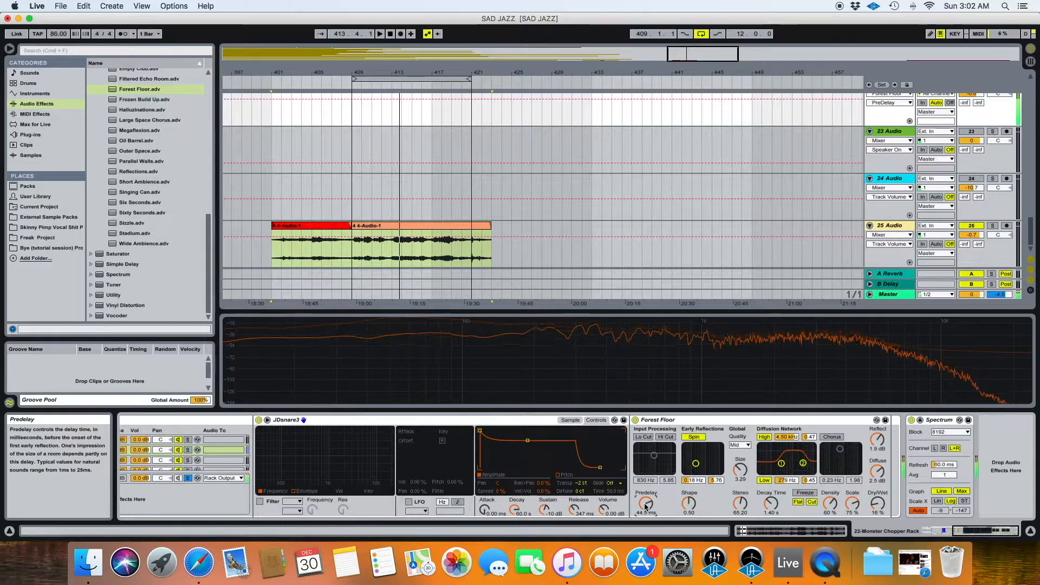
Step: Enable the snare reverb's Chorus, shorten its Decay Time to 679 ms and set Dry/Wet to 16 %
left_click(831, 437)
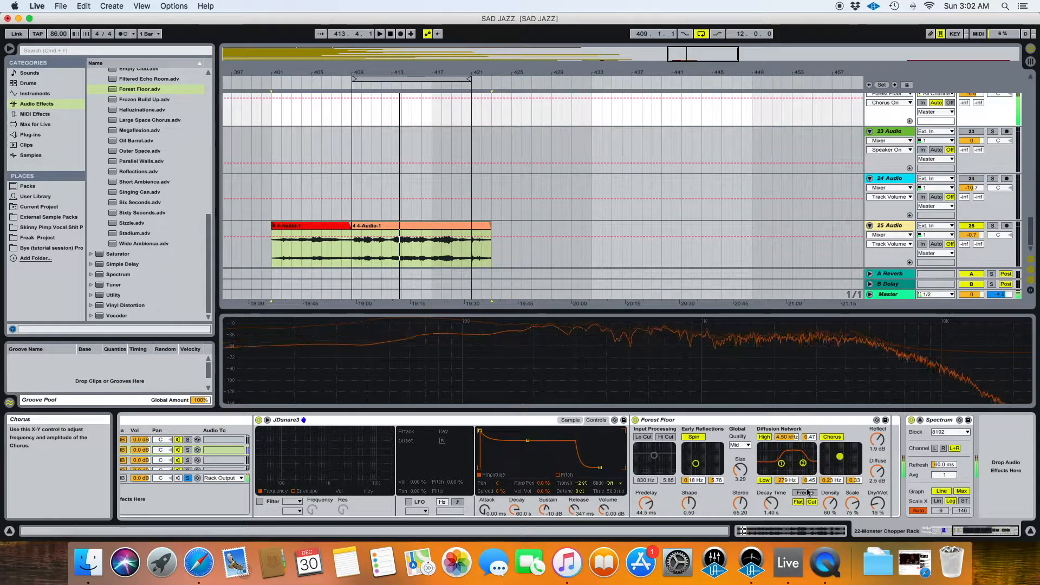
left_click_drag(771, 507, 771, 513)
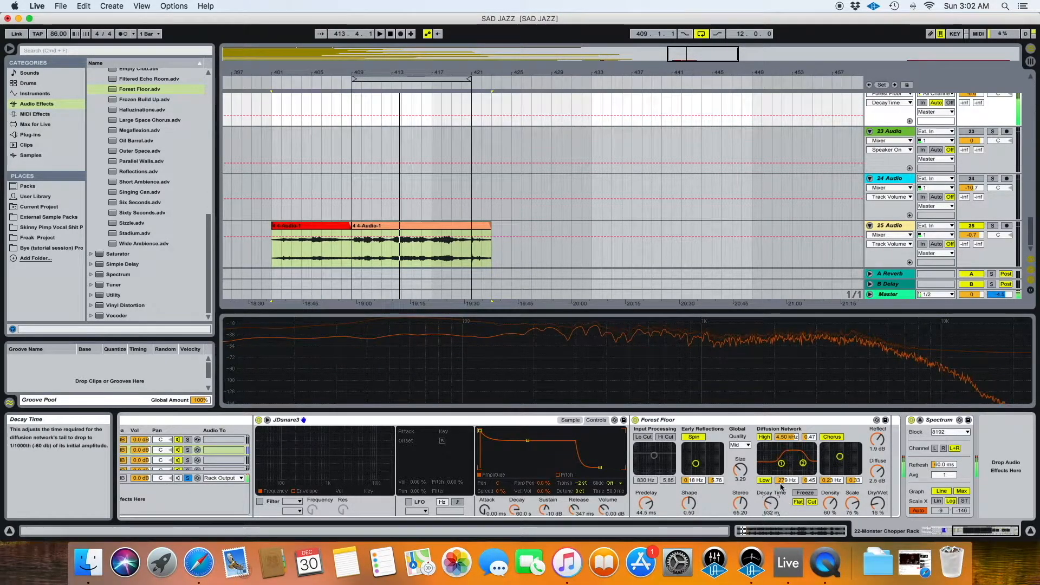
left_click_drag(877, 504, 877, 496)
left_click_drag(772, 504, 771, 509)
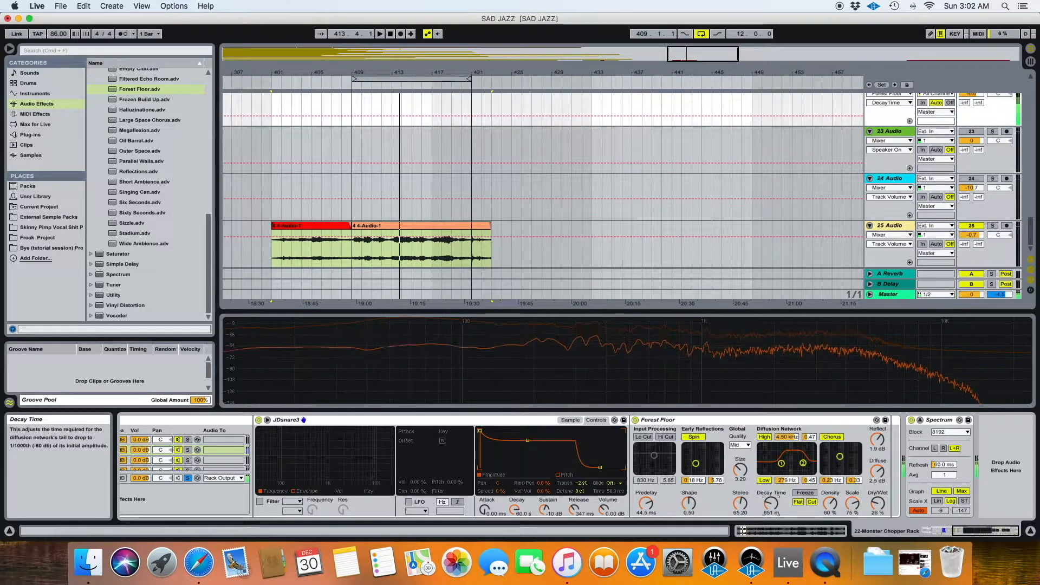
left_click_drag(877, 503, 877, 514)
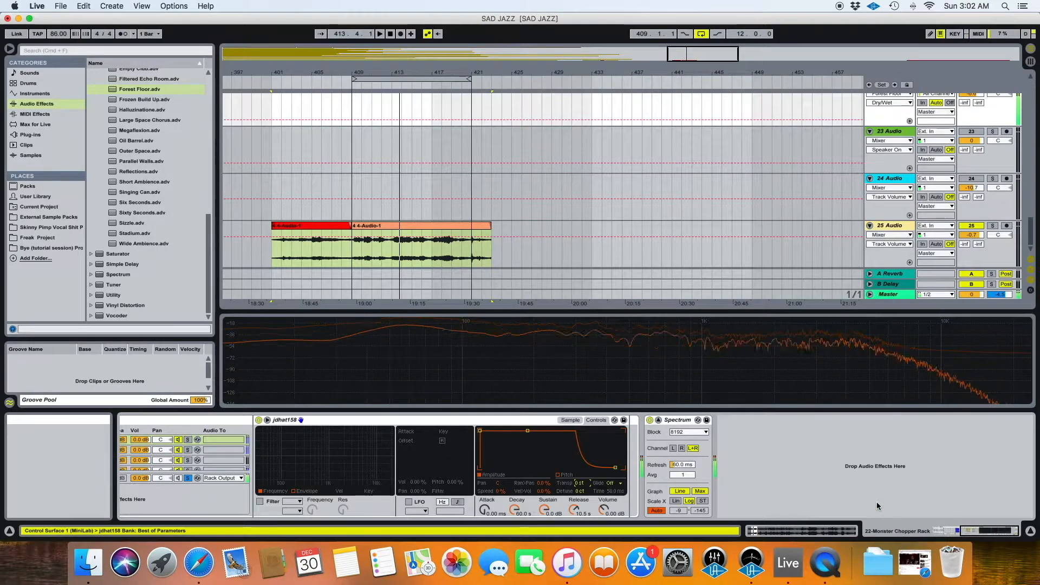
left_click(770, 504)
left_click_drag(770, 503, 770, 502)
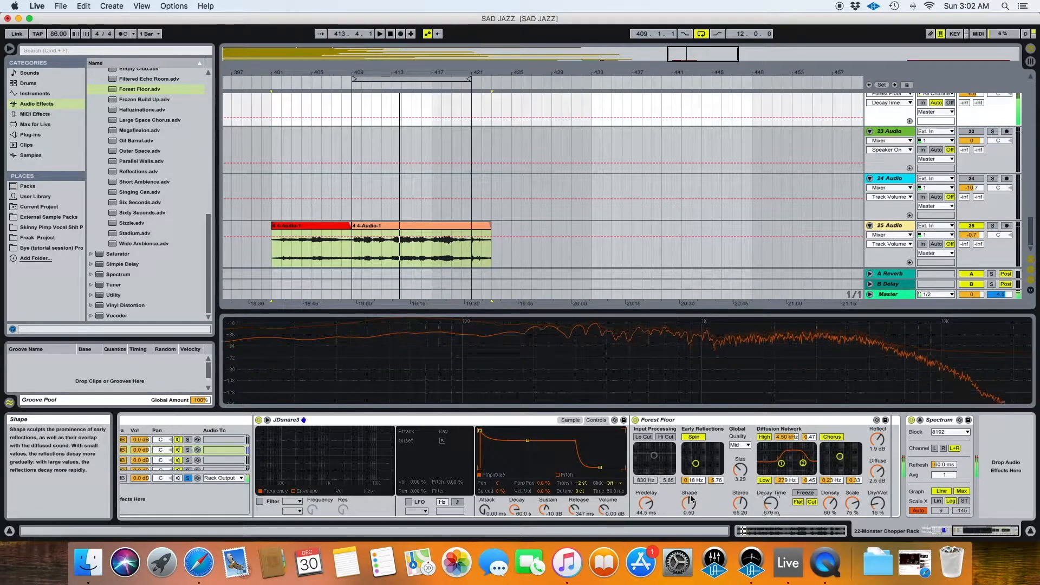
Step: Record a drum performance onto the 22 Monster track from bar 409 with the metronome on
scroll(691, 501, "left", 10)
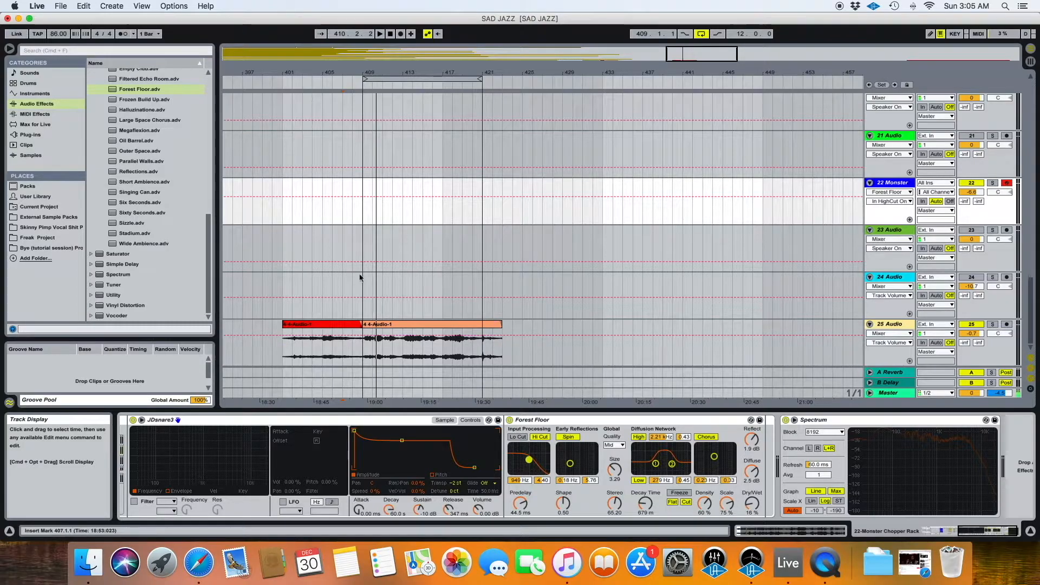
scroll(379, 276, "left", 2)
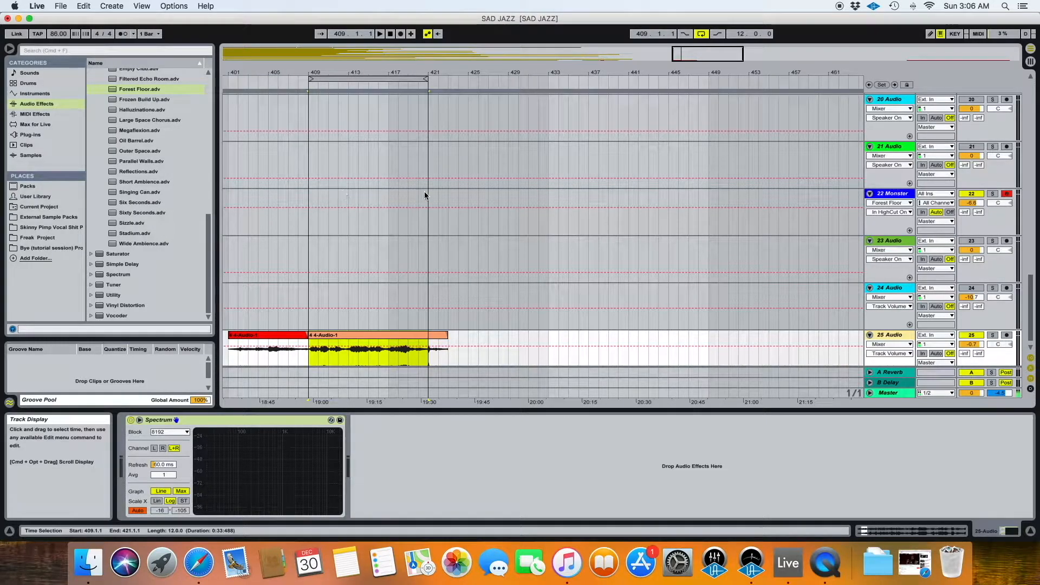
left_click(383, 233)
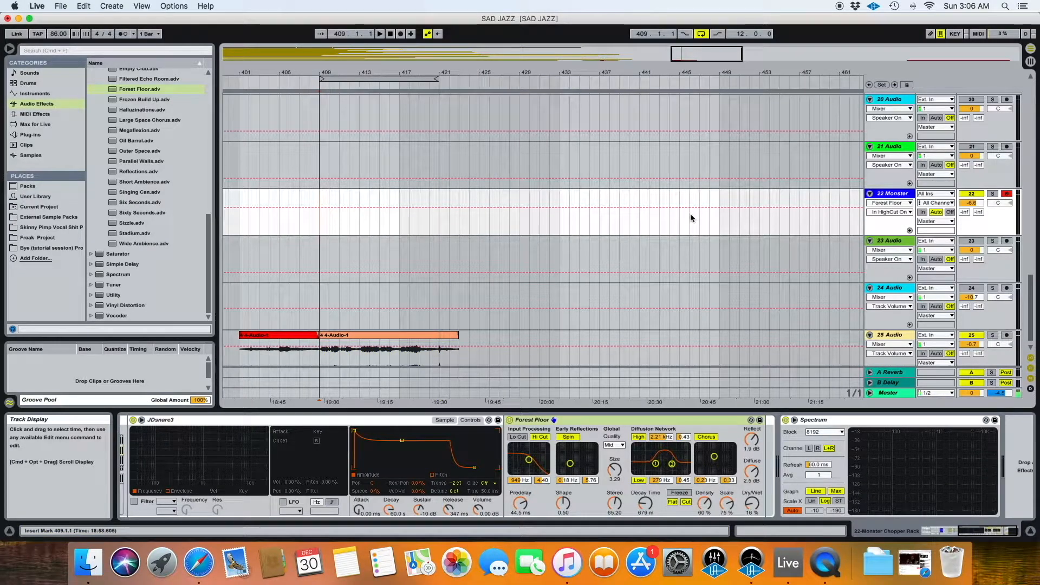
scroll(438, 206, "left", 5)
scroll(439, 205, "down", 1)
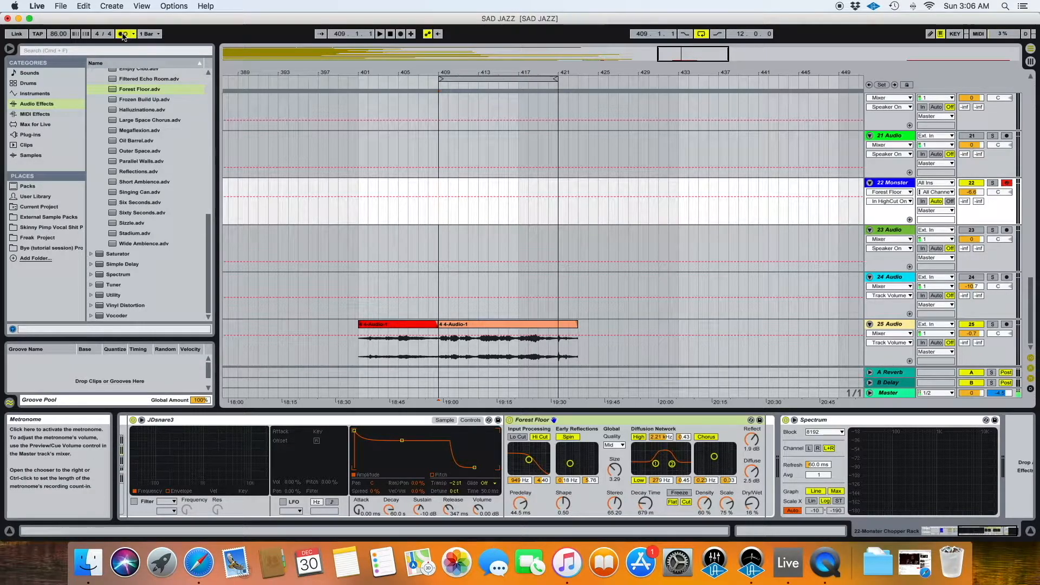
left_click(439, 222)
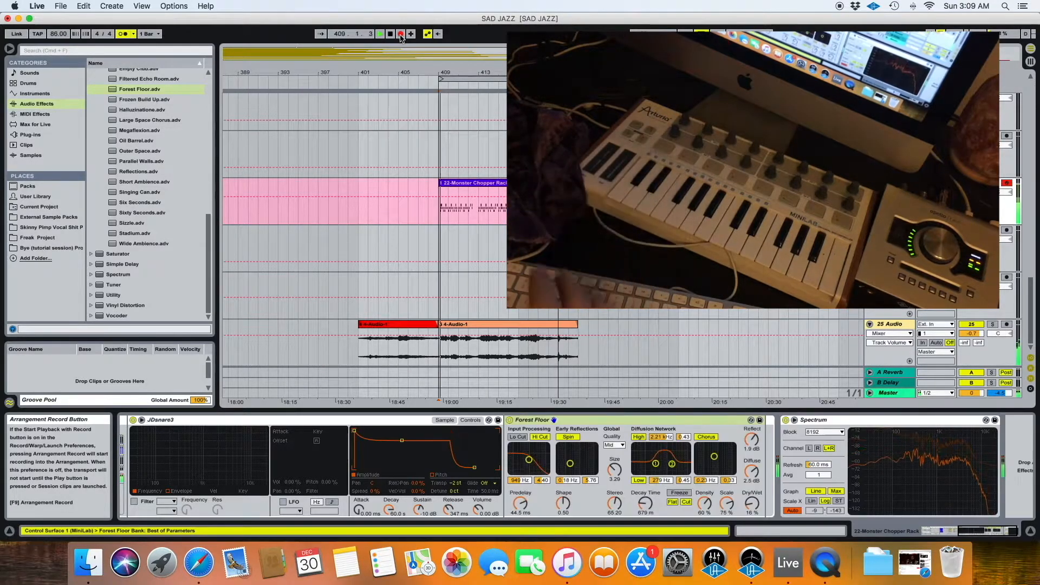
key("space")
Step: Extend the recorded clip's start back to bar 361 to reveal every take, and move the clip to begin at bar 409
left_click_drag(440, 183, 239, 183)
scroll(295, 195, "left", 5)
scroll(294, 195, "left", 5)
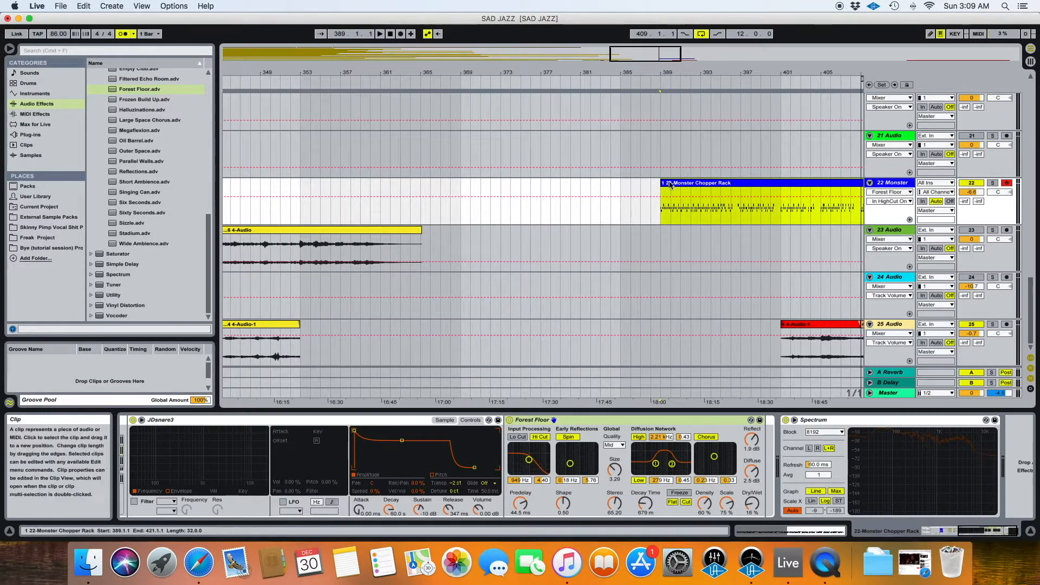
left_click_drag(657, 182, 400, 174)
scroll(679, 198, "left", 3)
left_click_drag(667, 72, 599, 54)
left_click_drag(598, 183, 693, 190)
key("z")
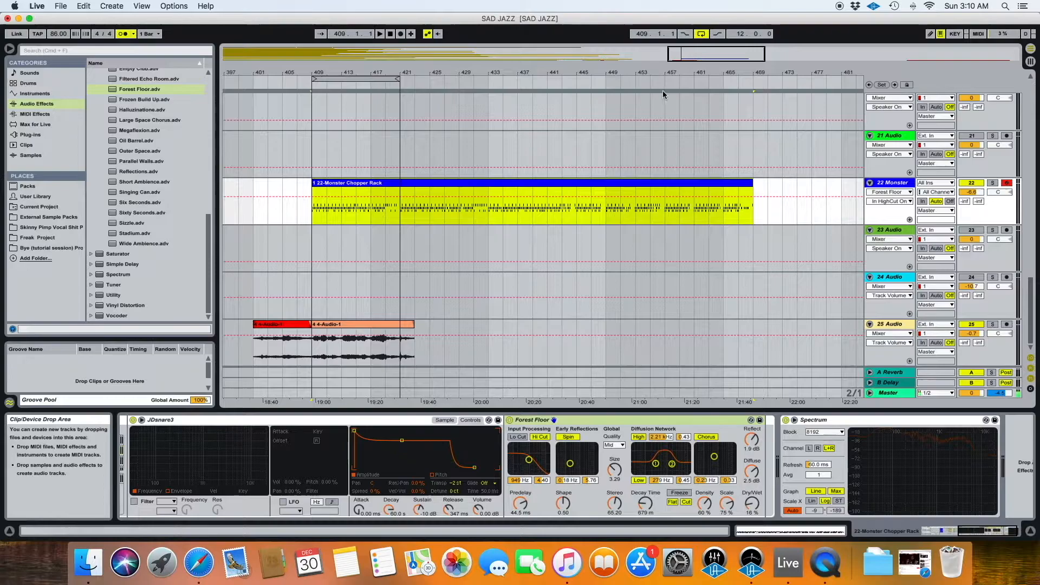
Step: Select bars 409 to 421 of the 22 Monster clip and examine the recorded notes up close
left_click_drag(313, 214, 399, 215)
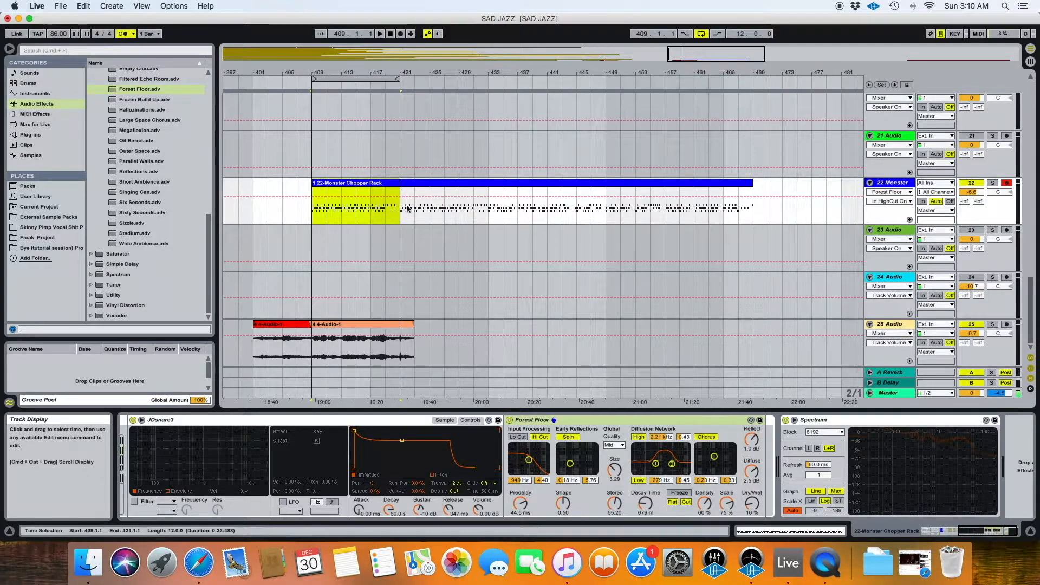
left_click_drag(379, 71, 446, 147)
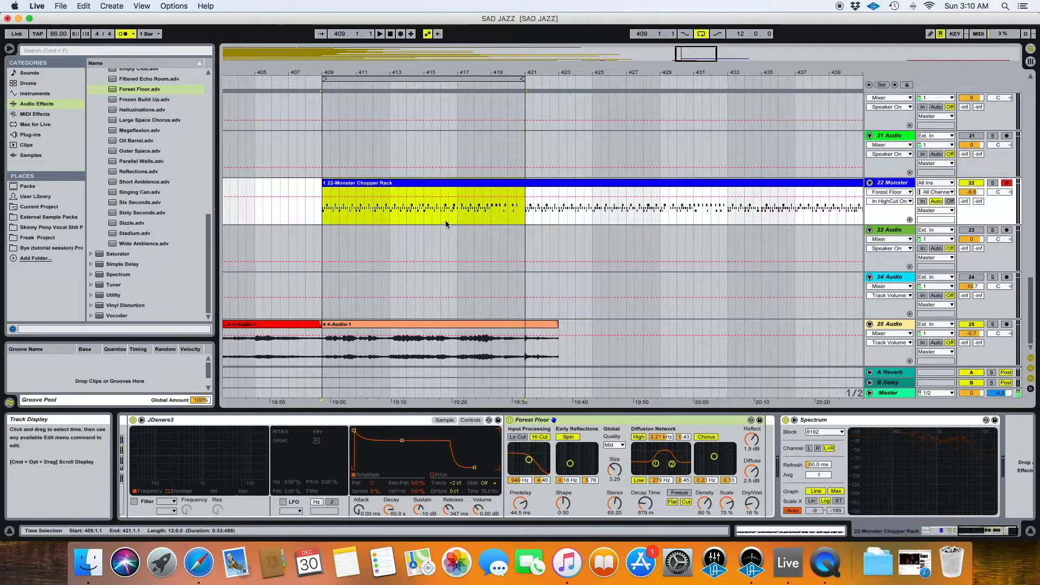
left_click_drag(326, 73, 315, 50)
scroll(343, 181, "right", 3)
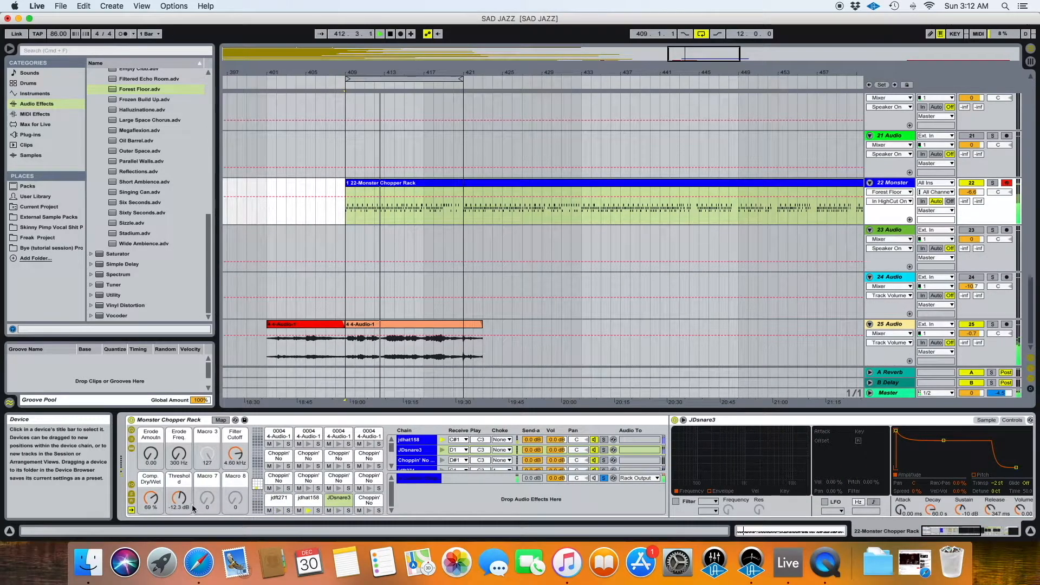
Step: Select the jdft271 pad in the Monster Chopper Rack and view its chain's devices
left_click(278, 499)
scroll(275, 503, "right", 8)
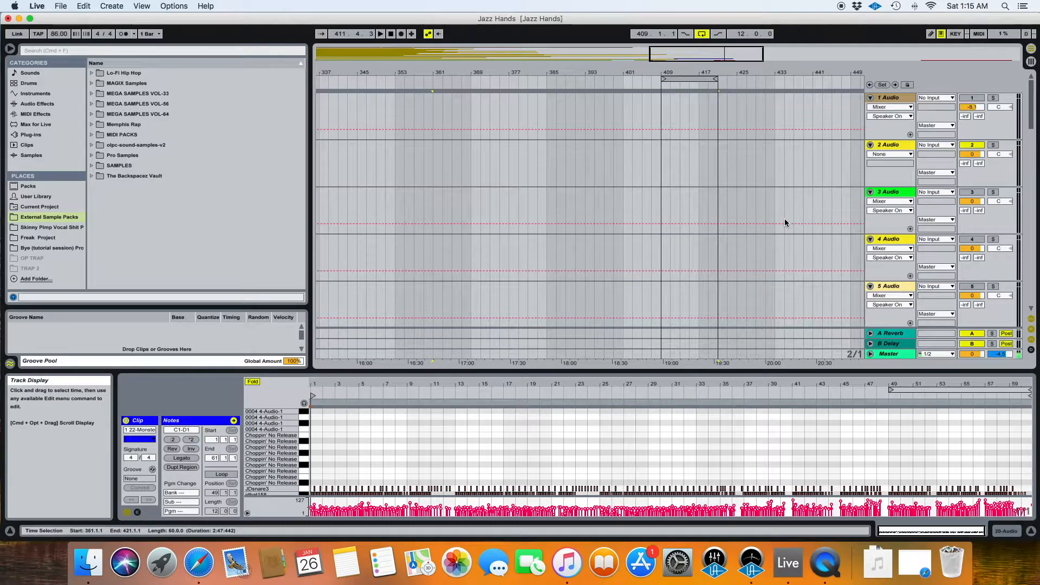
Step: Select the final 12 bars of the 22 Monster clip, from bar 409 to 421
scroll(784, 219, "down", 15)
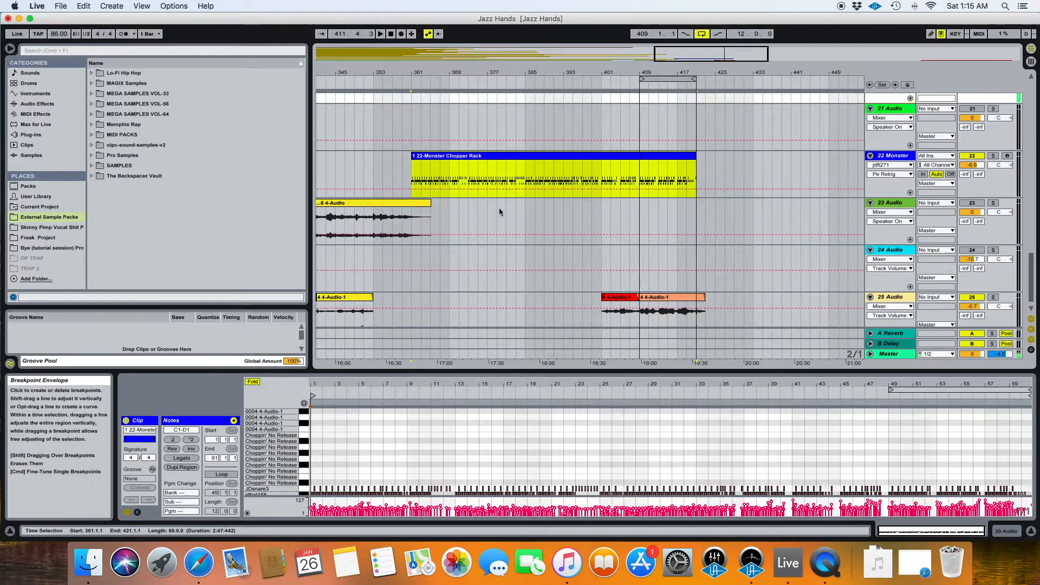
scroll(471, 171, "left", 1)
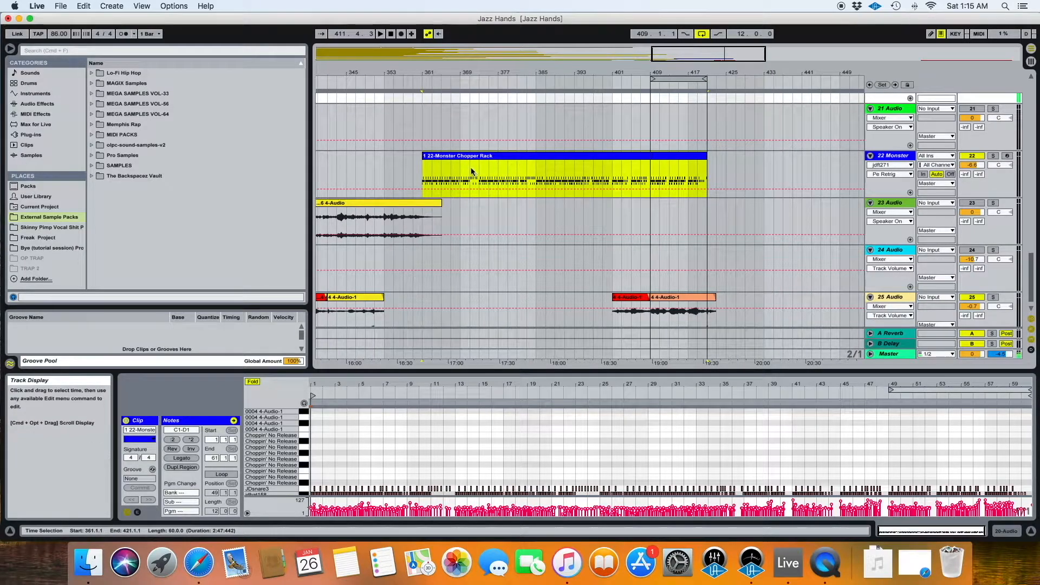
mouse_move(656, 73)
left_mouse_down()
mouse_move(656, 105)
mouse_move(656, 92)
left_mouse_up()
scroll(656, 276, "down", 2)
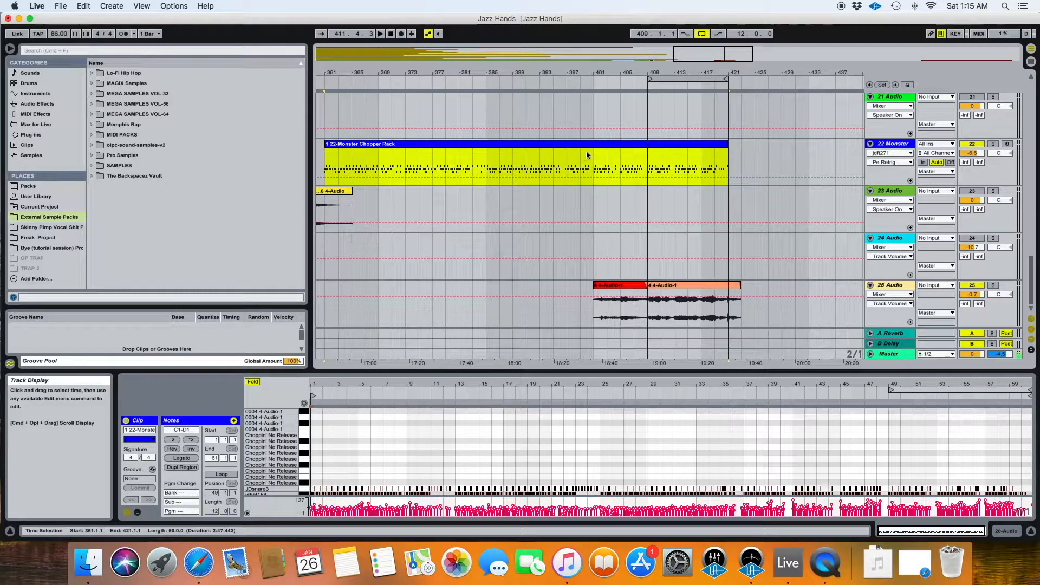
scroll(664, 150, "up", 3)
scroll(665, 150, "left", 2)
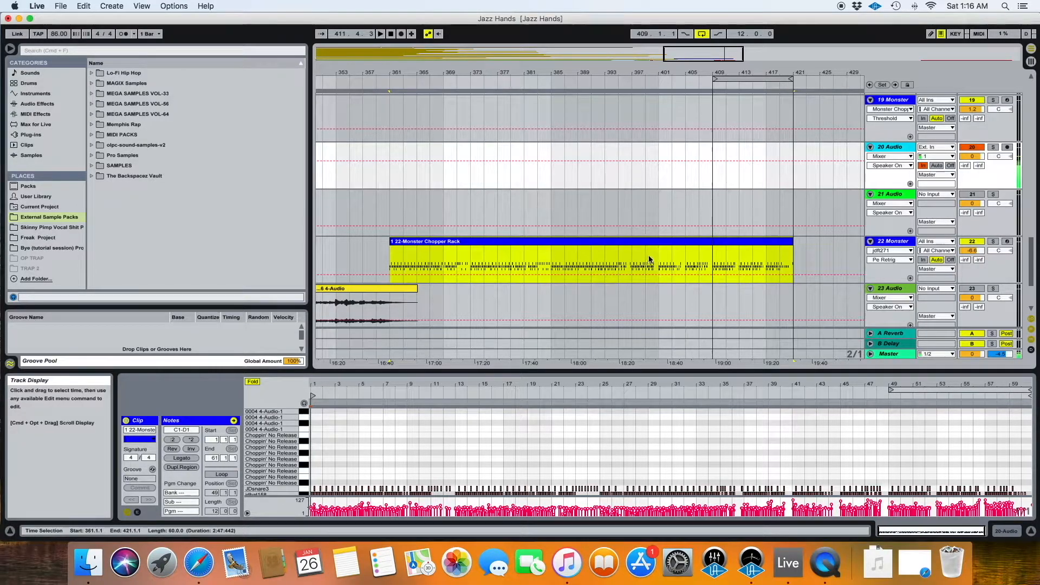
left_click_drag(714, 264, 790, 260)
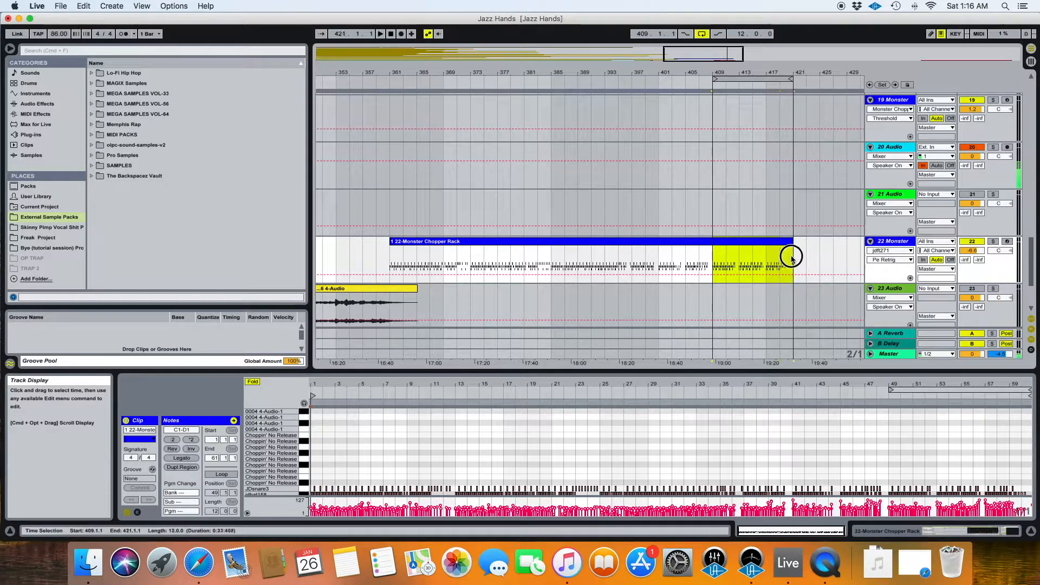
Step: Choose Ext. In as the input source of the 20 Audio track
scroll(765, 251, "down", 2)
scroll(764, 252, "right", 4)
scroll(764, 252, "up", 4)
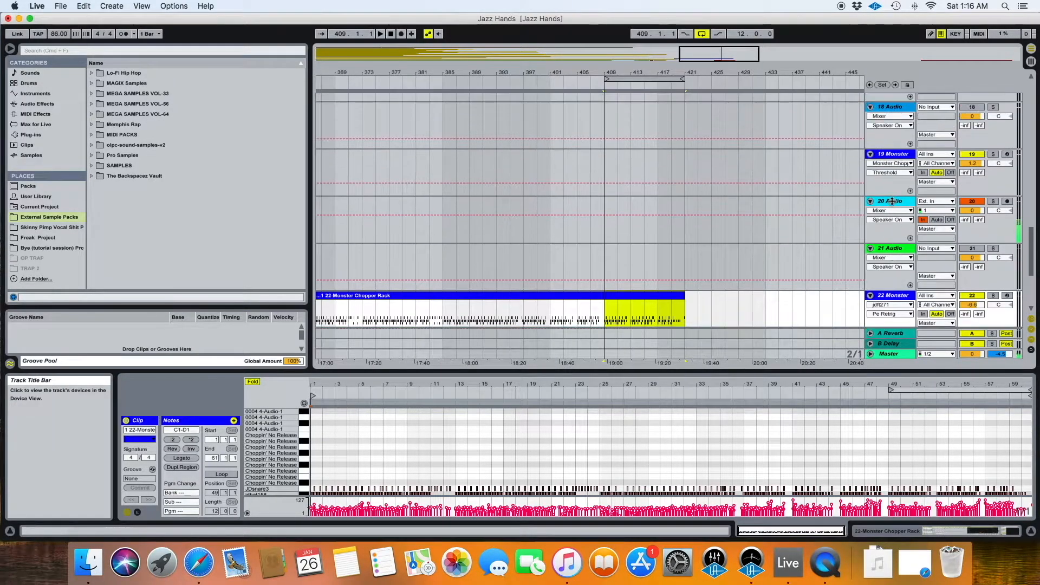
left_click(935, 202)
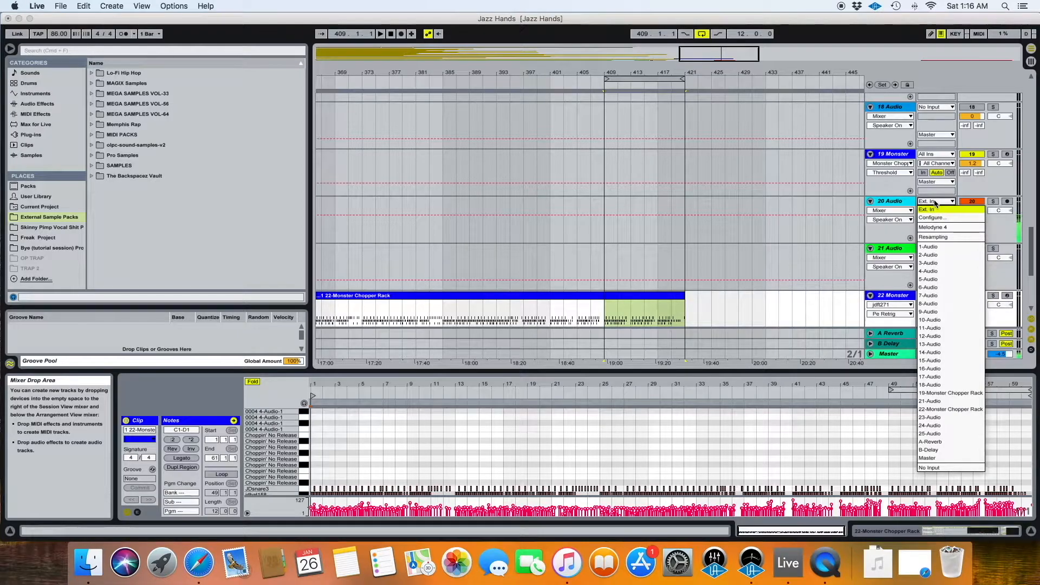
left_click(935, 209)
Step: Open the application preferences
left_click(37, 6)
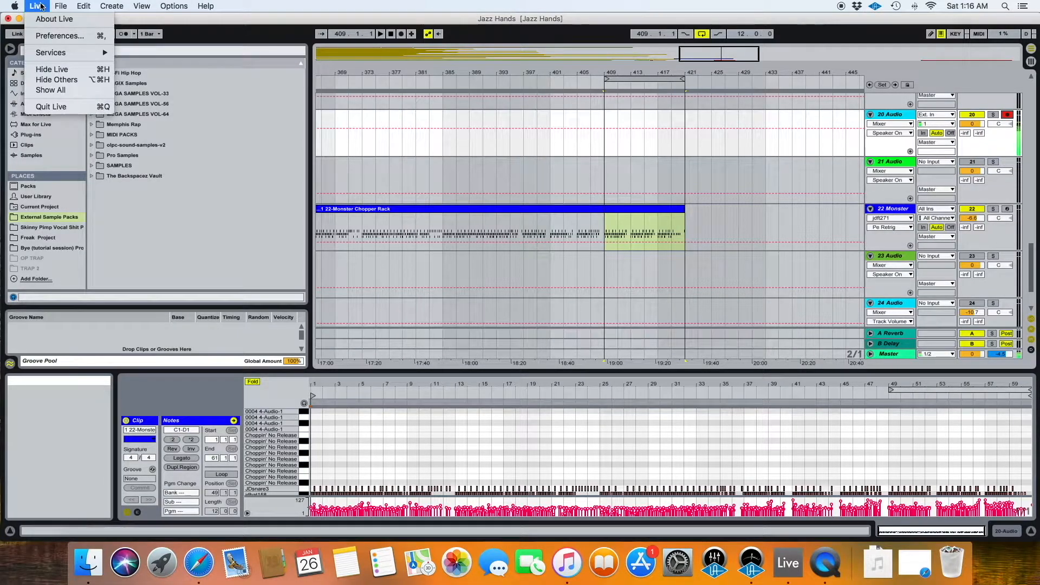
left_click(52, 36)
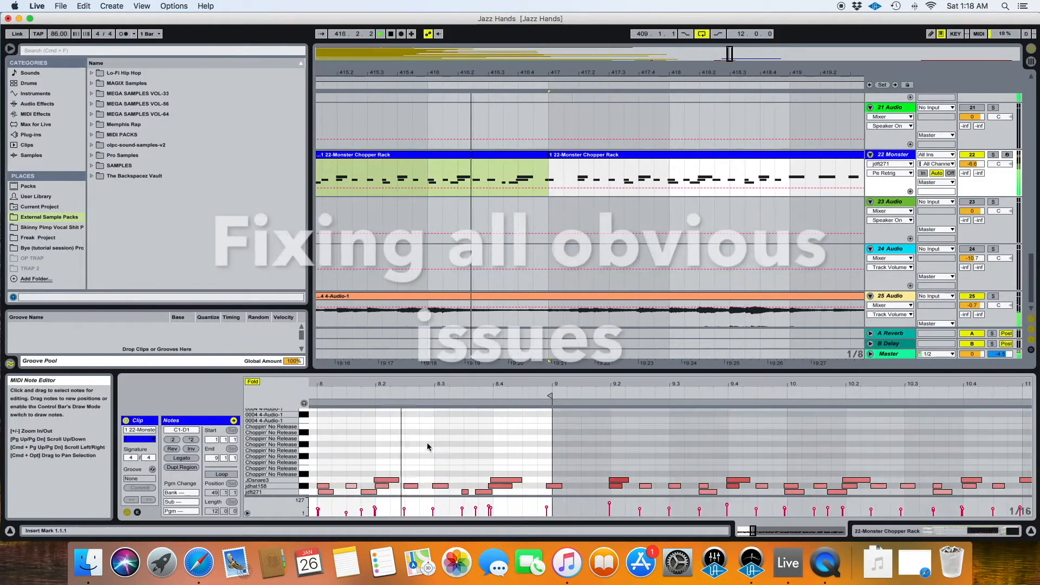
Step: Select the second 22 Monster clip and move its jdft271 note near beat 11.4 slightly earlier
left_click(404, 427)
left_click(622, 155)
left_click_drag(569, 438, 586, 439)
left_click(622, 154)
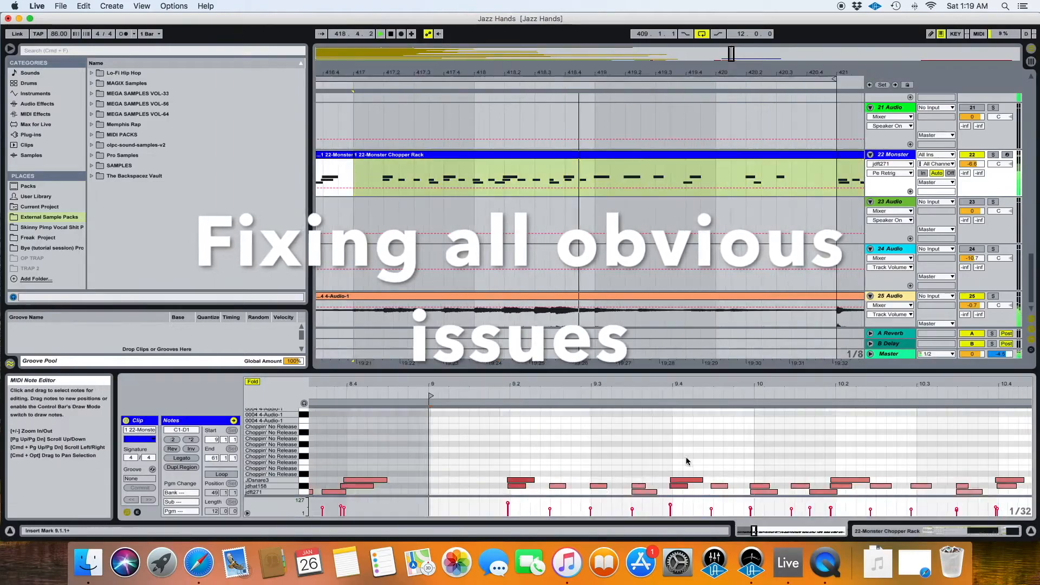
scroll(686, 461, "right", 10)
left_click(691, 467)
left_click(716, 492)
mouse_move(716, 492)
left_mouse_down()
mouse_move(687, 491)
mouse_move(707, 491)
left_mouse_up()
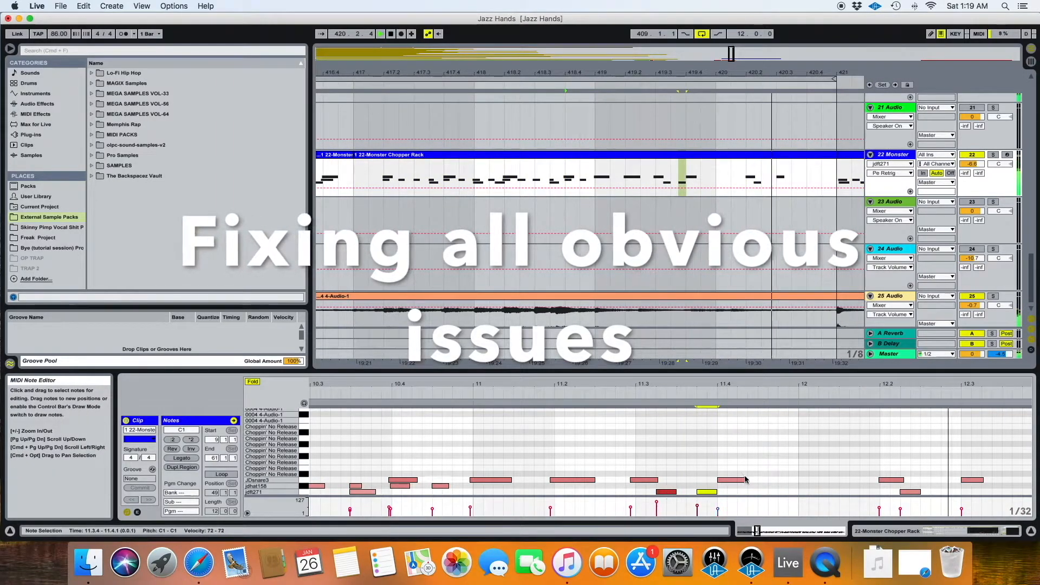
Step: Nudge the JDsnare3 note at beat 6.2 of the first 22 Monster clip slightly earlier
right_click(515, 71)
left_click(515, 155)
left_click(532, 455)
left_click(595, 487)
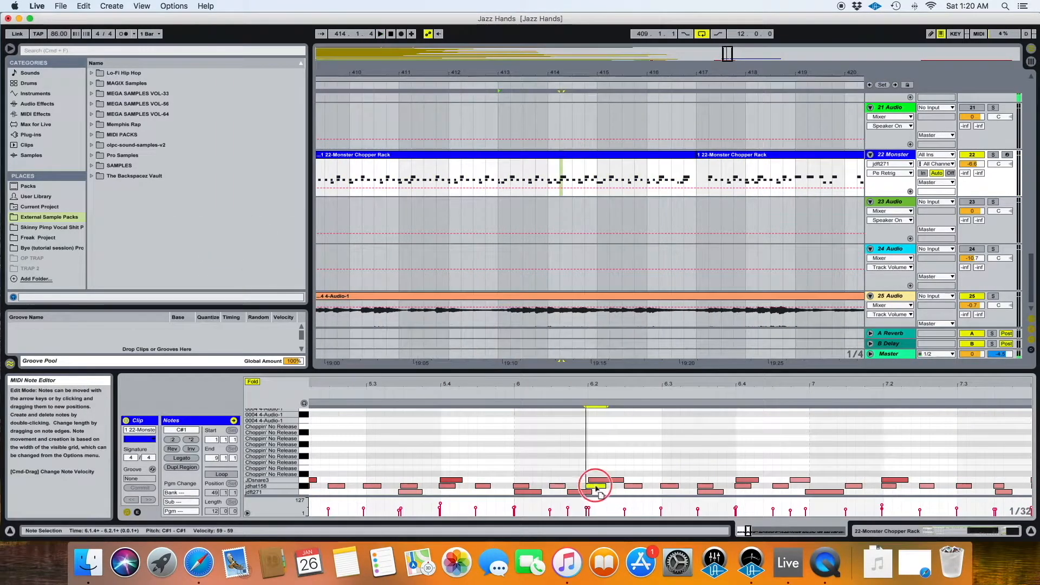
key("space")
left_click(586, 480)
key("Left")
Step: Select and copy the corrected opening section of the 22 Monster performance, starting at bar 409
left_click_drag(688, 72, 498, 72)
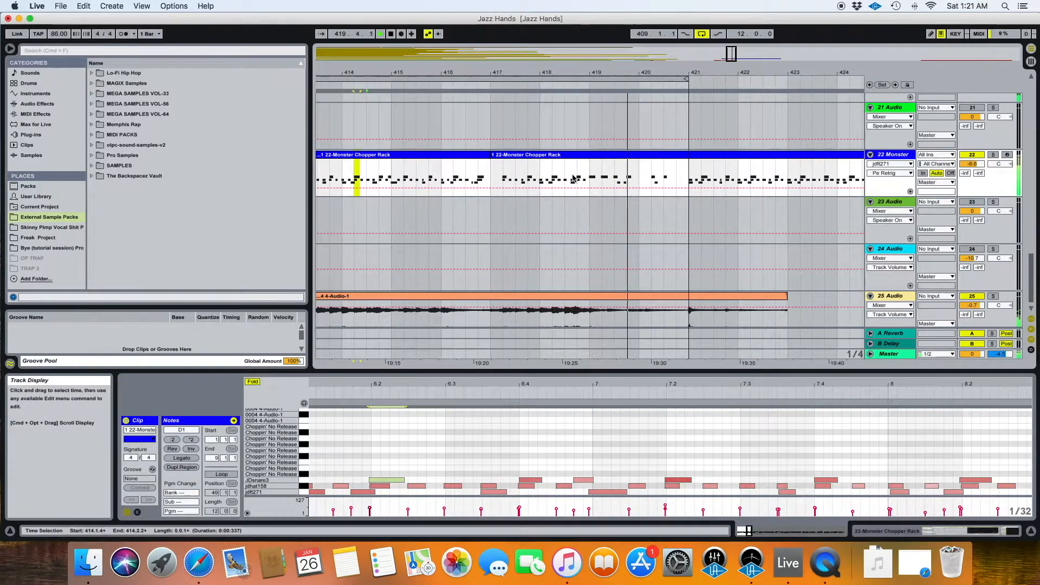
left_click_drag(639, 72, 639, 41)
left_click_drag(623, 174, 465, 173)
left_click_drag(569, 72, 569, 41)
left_click_drag(536, 171, 578, 169)
key("super+c")
Step: Place the copied section at bar 353 of the 22 Monster track and add a locator named "one take" there
left_click_drag(487, 72, 594, 72)
left_click(450, 171)
key("super+v")
left_click_drag(495, 170, 385, 163)
left_click(467, 156)
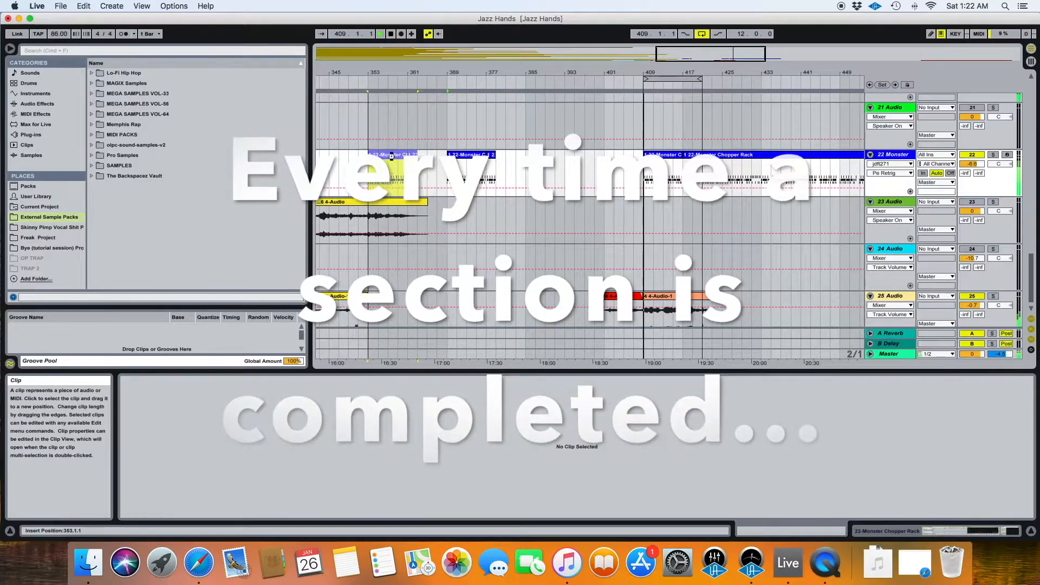
right_click(369, 84)
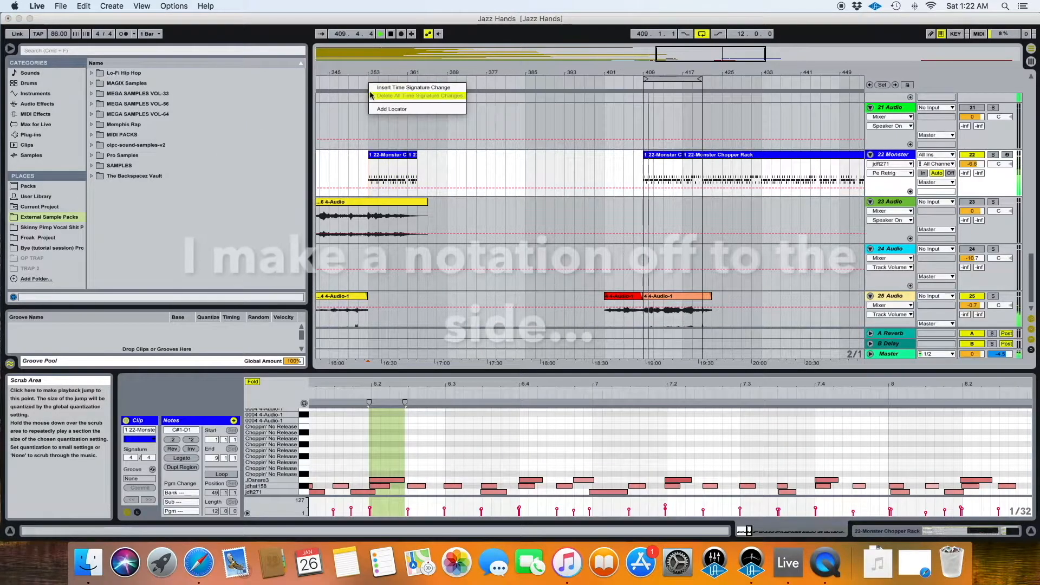
left_click(376, 109)
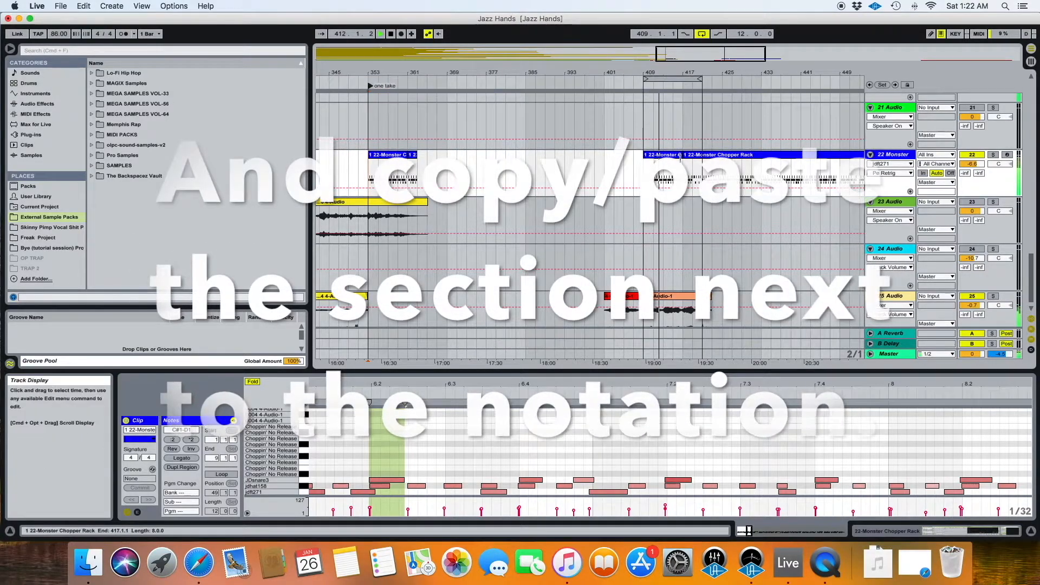
Step: Replace bars 409 to 421 of the 22 Monster track by moving the remaining performance back to start at bar 409
scroll(680, 158, "right", 3)
left_click_drag(626, 172, 567, 169)
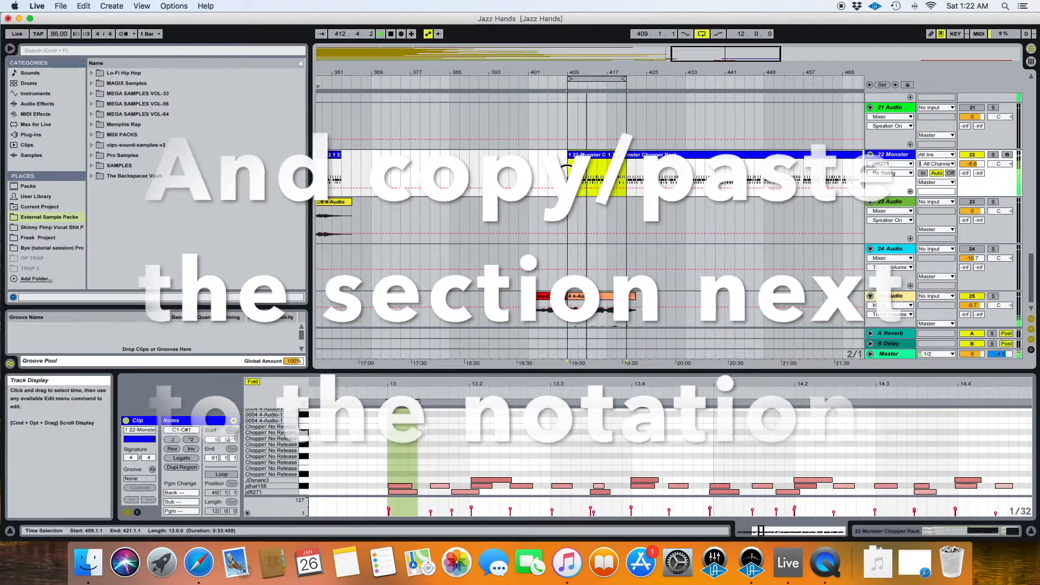
key("space")
left_click(611, 155)
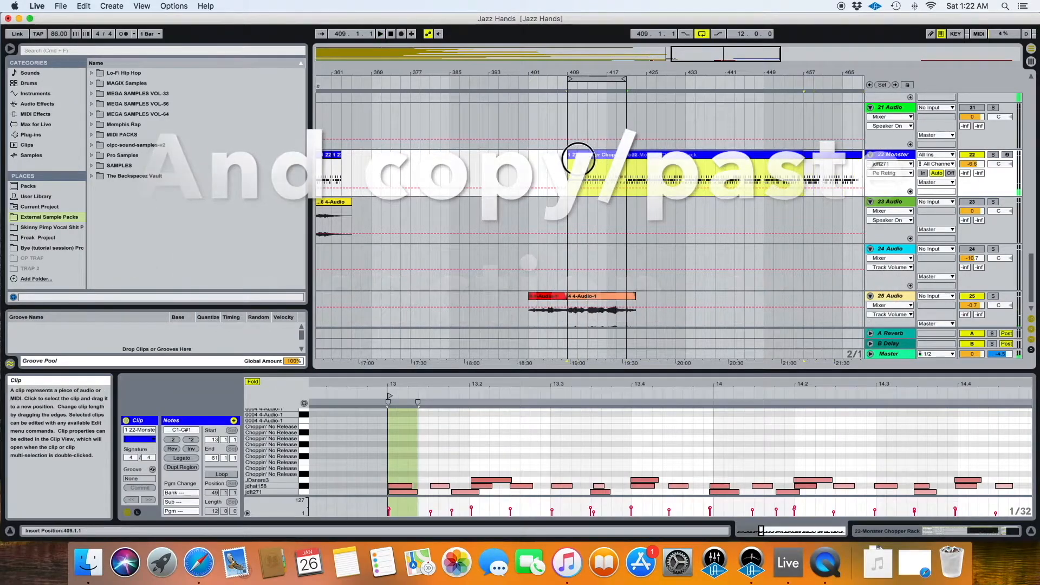
left_click_drag(579, 159, 580, 161)
Step: Play the moved section and select the jdhat158 note at beat 14.2 in the note editor
scroll(594, 144, "up", 5)
scroll(634, 448, "down", 3)
key("space")
scroll(610, 489, "up", 3)
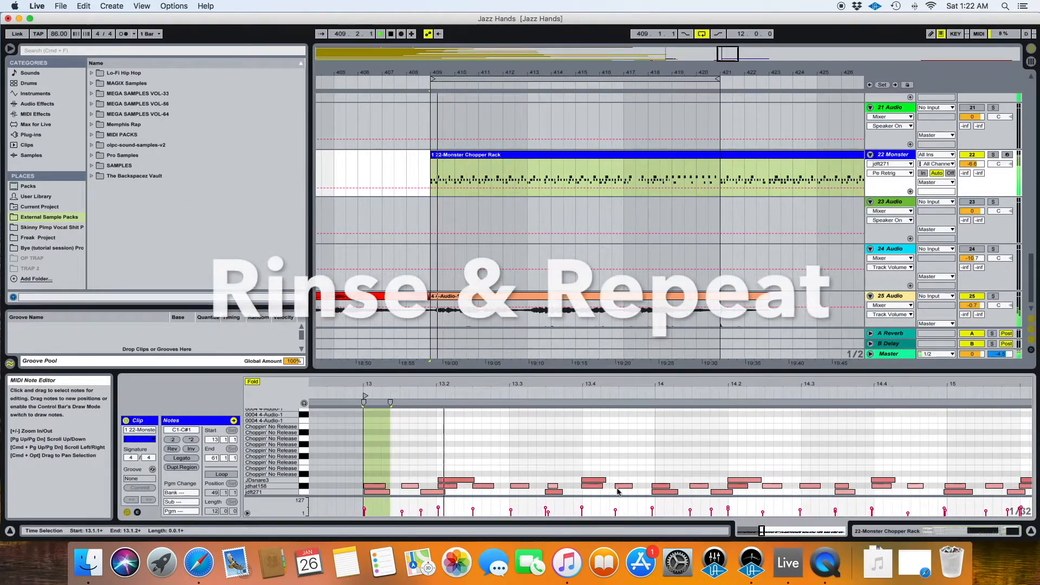
left_click(618, 486)
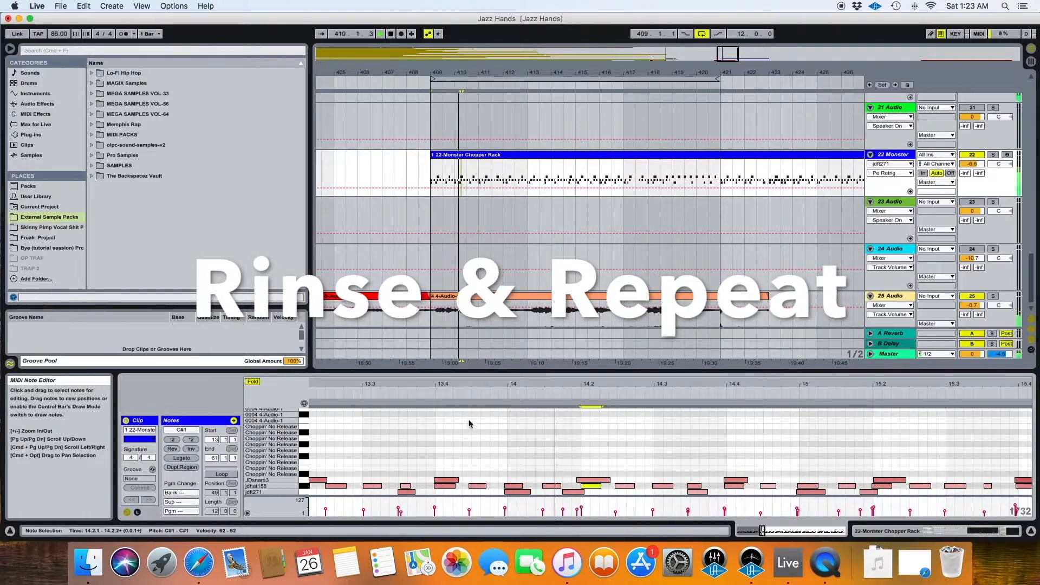
Step: Delete bars 413 to 417 from the 22 Monster clip
left_click(539, 172)
left_click_drag(539, 172, 626, 176)
key("Delete")
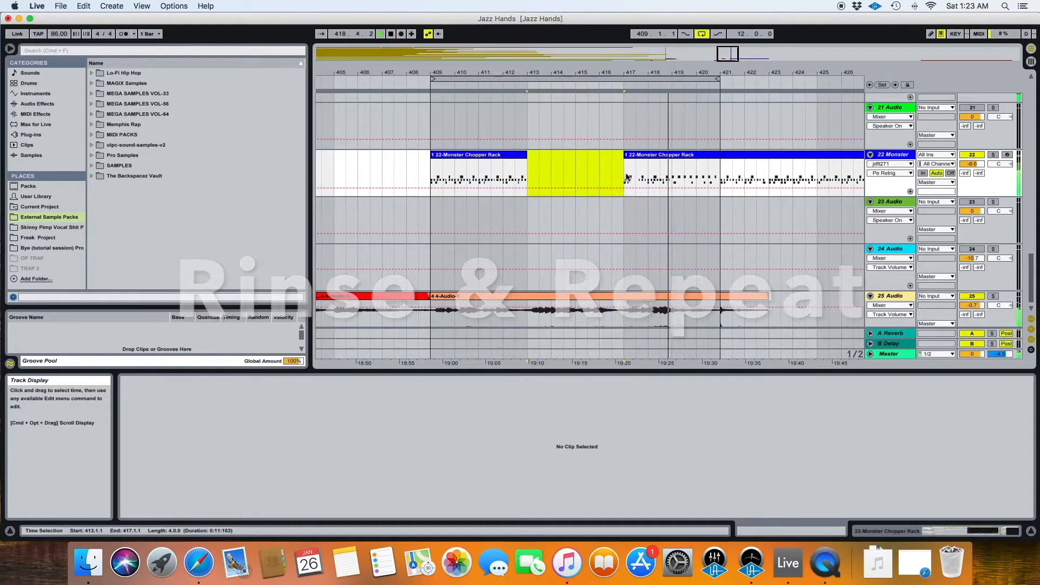
Step: Add a locator named "two take" at bar 365
left_click_drag(534, 72, 547, 119)
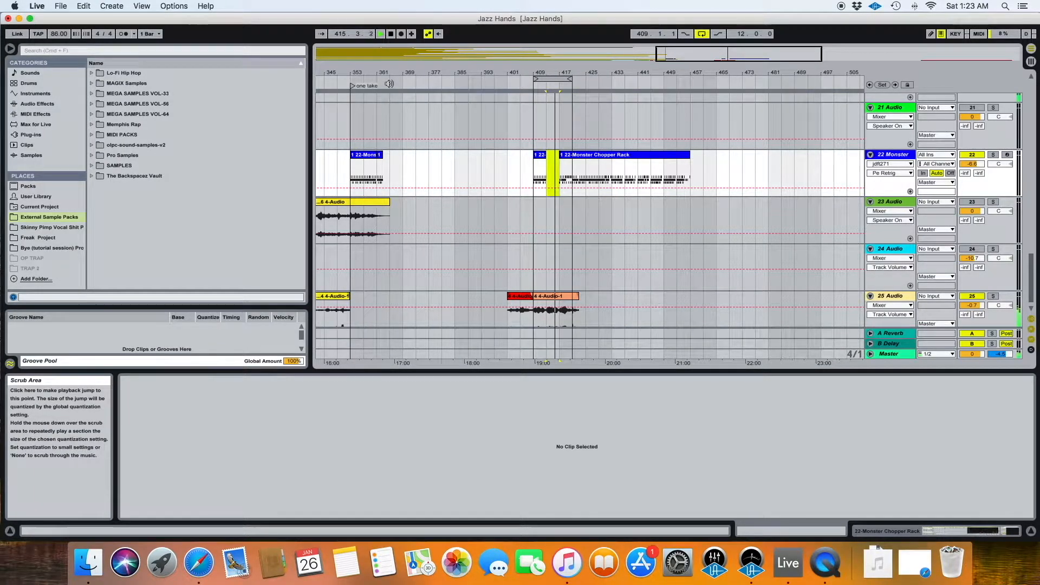
right_click(390, 84)
left_click(401, 112)
type("two tak")
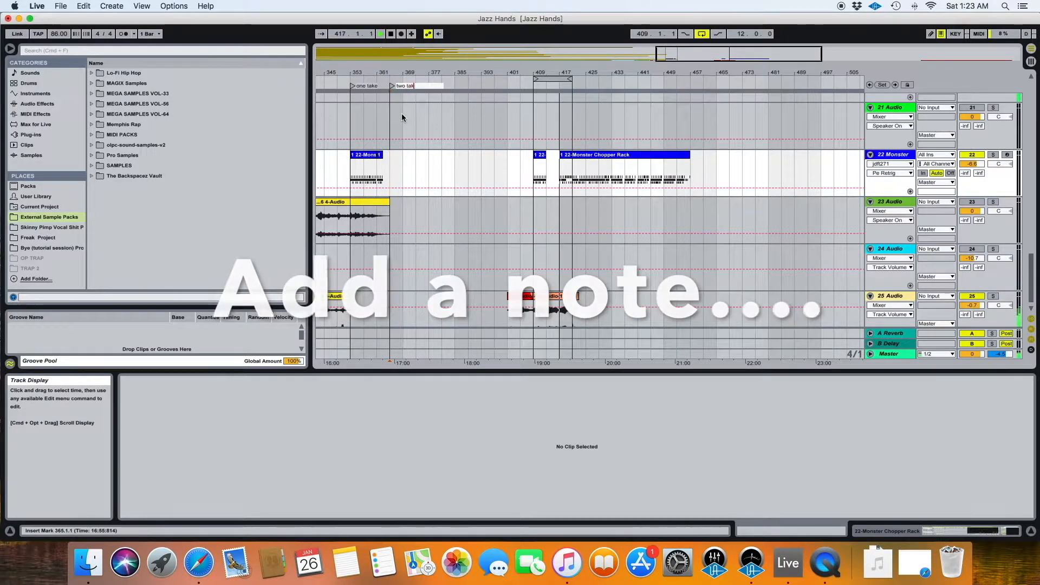
type("e")
key("Return")
Step: Trim the start of the 22 Monster clip after the gap to bar 418 and select bars 409 to 421
left_click_drag(555, 70, 553, 72)
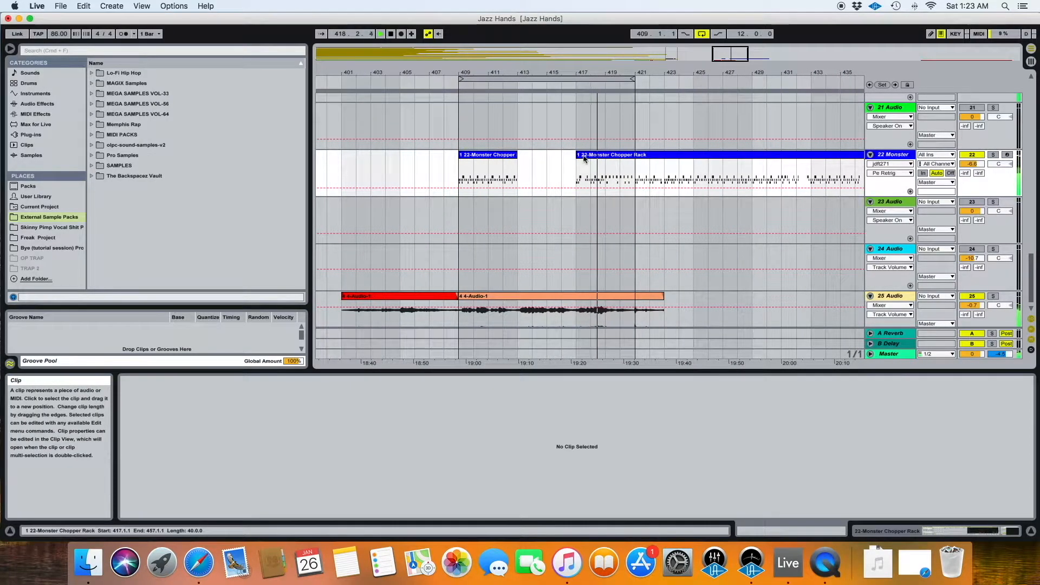
left_click_drag(579, 156, 588, 157)
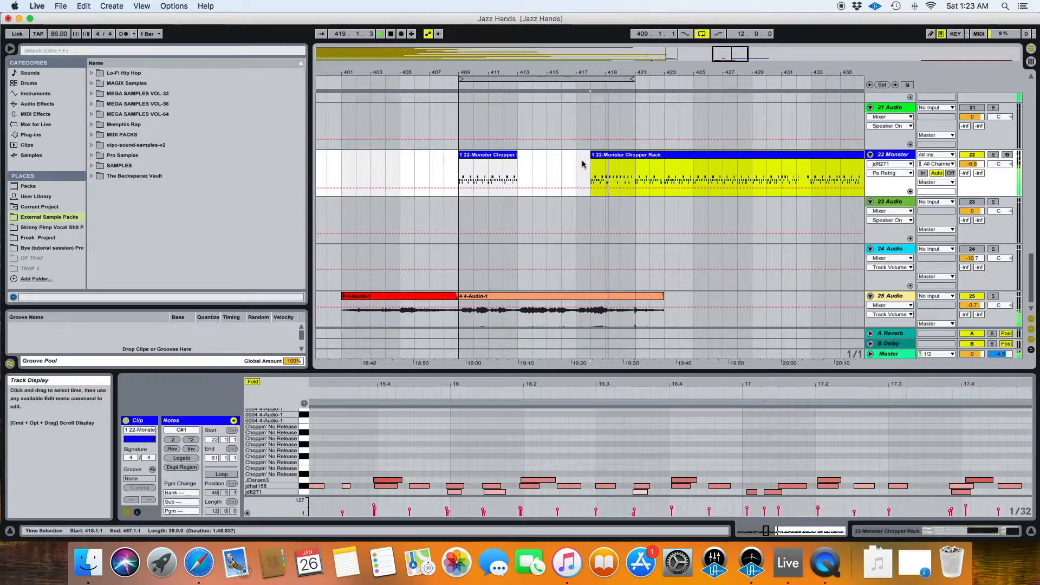
left_click_drag(636, 175, 463, 184)
Step: Copy bars 409 to 417 of the 22 Monster track and paste them at the "two take" locator
scroll(480, 181, "left", 5)
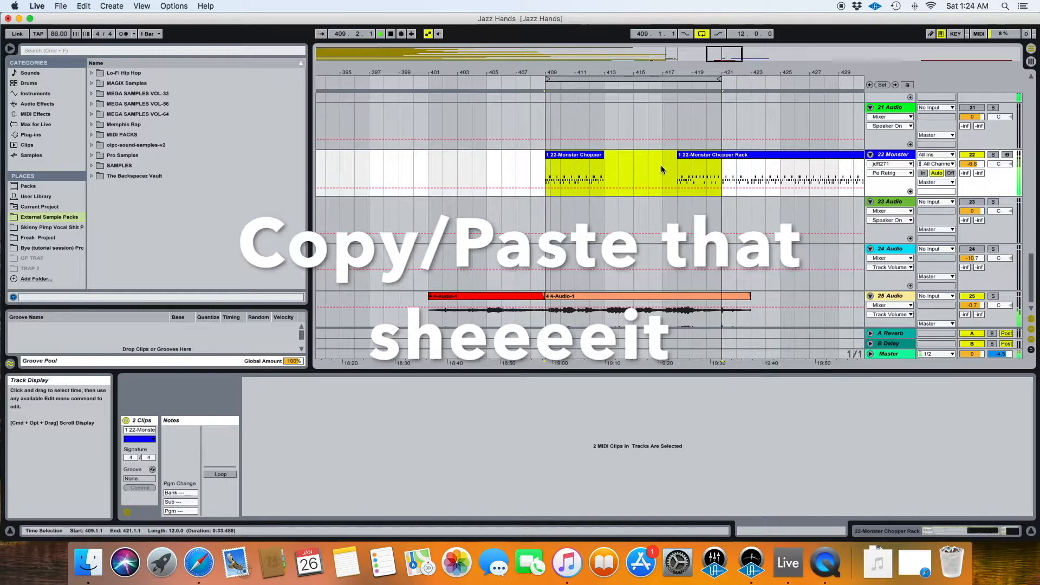
left_click_drag(661, 169, 557, 178)
scroll(547, 186, "left", 3)
scroll(547, 186, "left", 15)
left_click(629, 186)
key("super+v")
Step: Add a locator named "3 Take" at bar 377
scroll(623, 187, "right", 5)
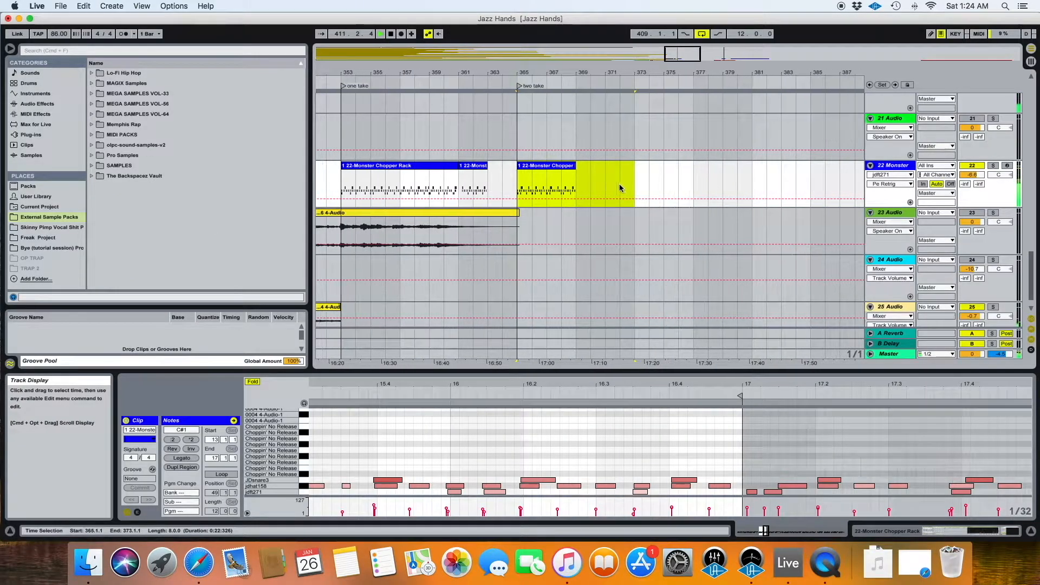
right_click(693, 83)
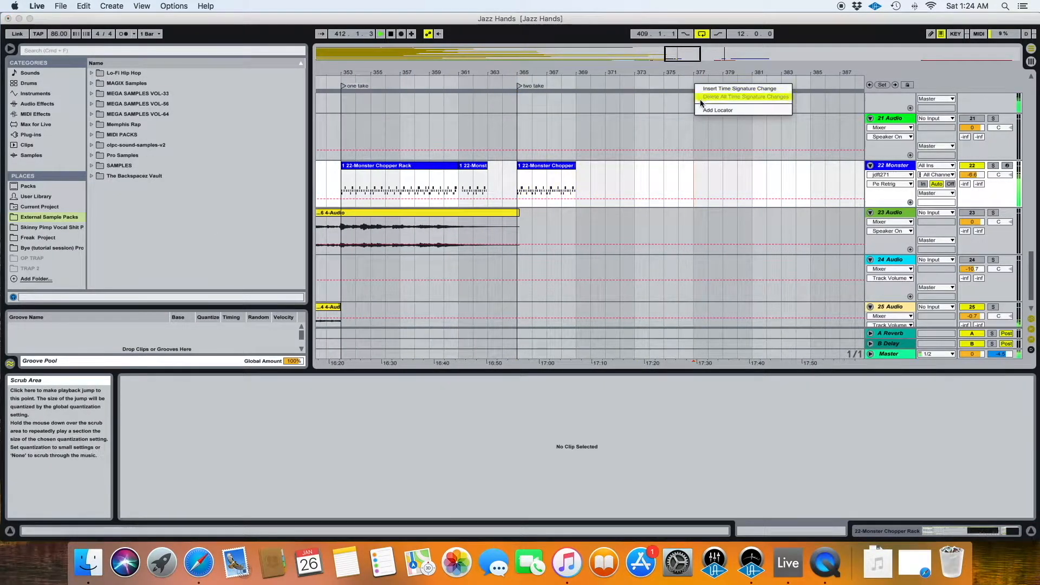
left_click(702, 108)
type("Take")
key("Return")
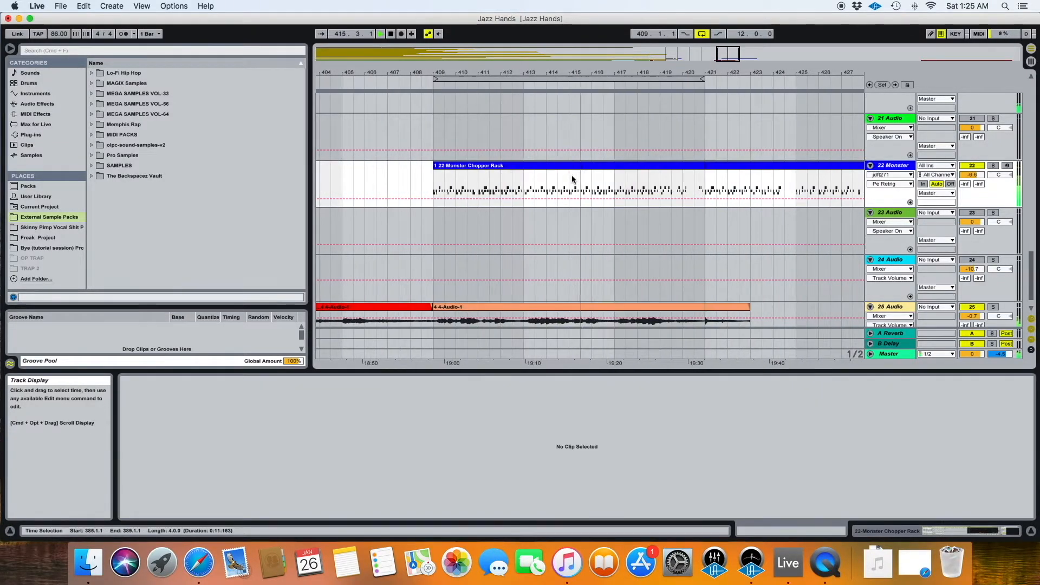
Step: Select groups of drum notes between about bars 27.4 and 40.2 of the 22 Monster clip and shift their timing slightly
left_click_drag(639, 394, 638, 385)
left_click_drag(480, 477, 912, 522)
left_click_drag(504, 496, 505, 495)
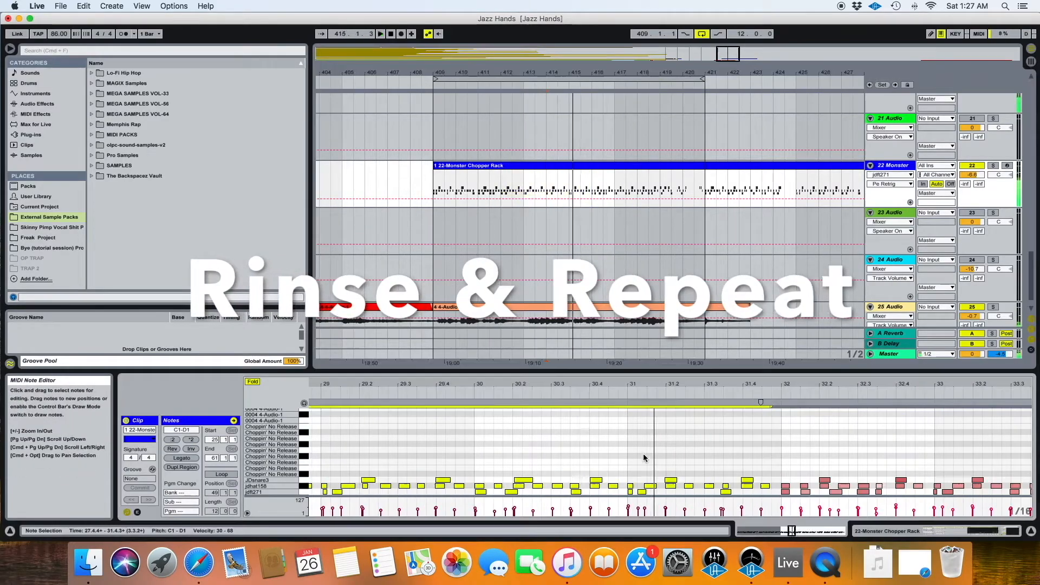
left_click_drag(612, 467, 726, 494)
left_click_drag(499, 488, 763, 494)
scroll(695, 466, "right", 5)
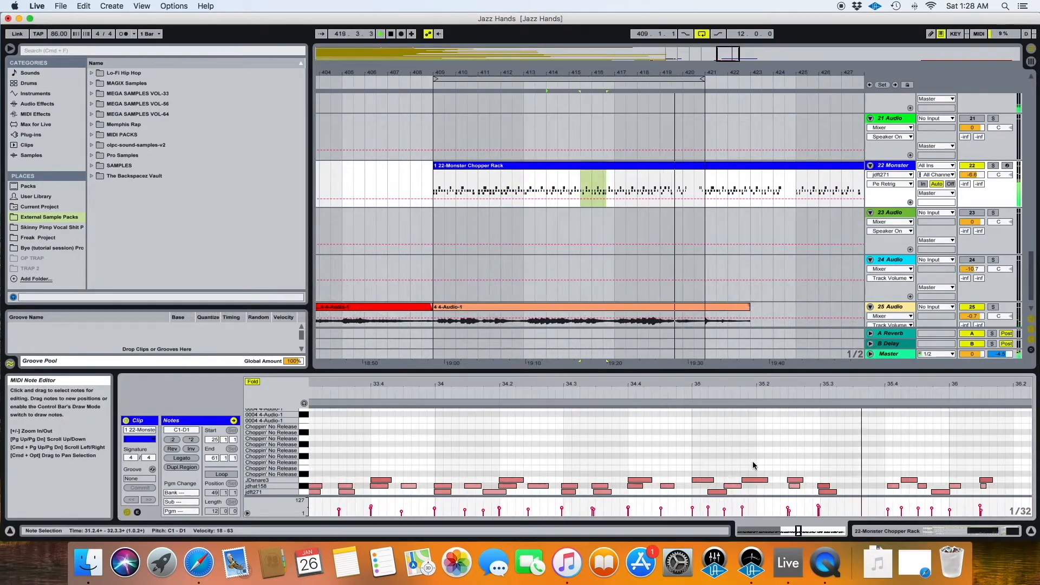
mouse_move(452, 394)
left_mouse_down()
mouse_move(453, 384)
mouse_move(452, 394)
left_mouse_up()
left_click_drag(445, 470, 873, 495)
Step: Copy bars 409 to 421 of the 22 Monster track and paste them at the "3 Take" locator at bar 377
left_click(614, 187)
left_click_drag(458, 190, 674, 186)
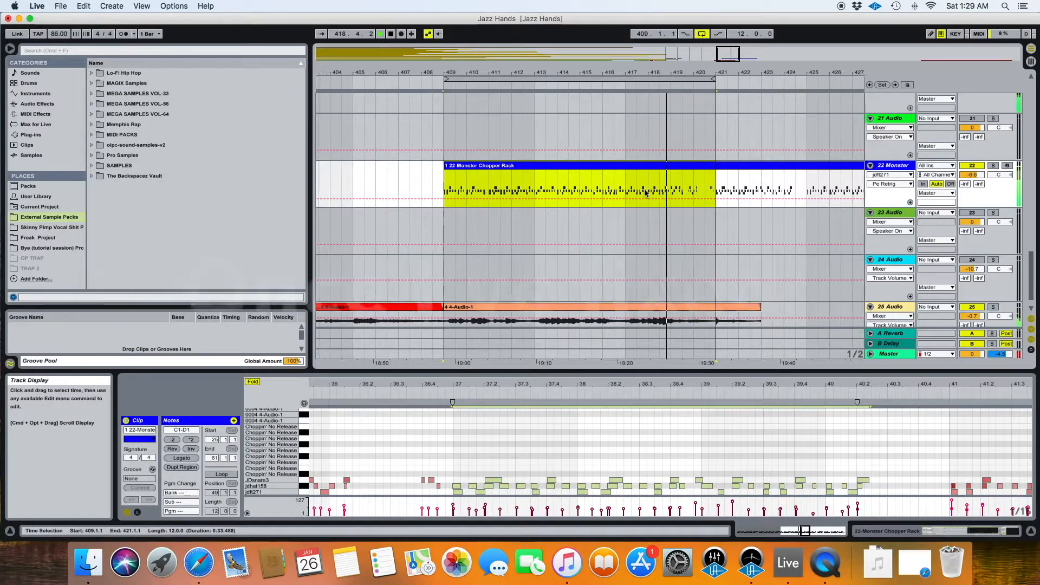
scroll(645, 192, "left", 10)
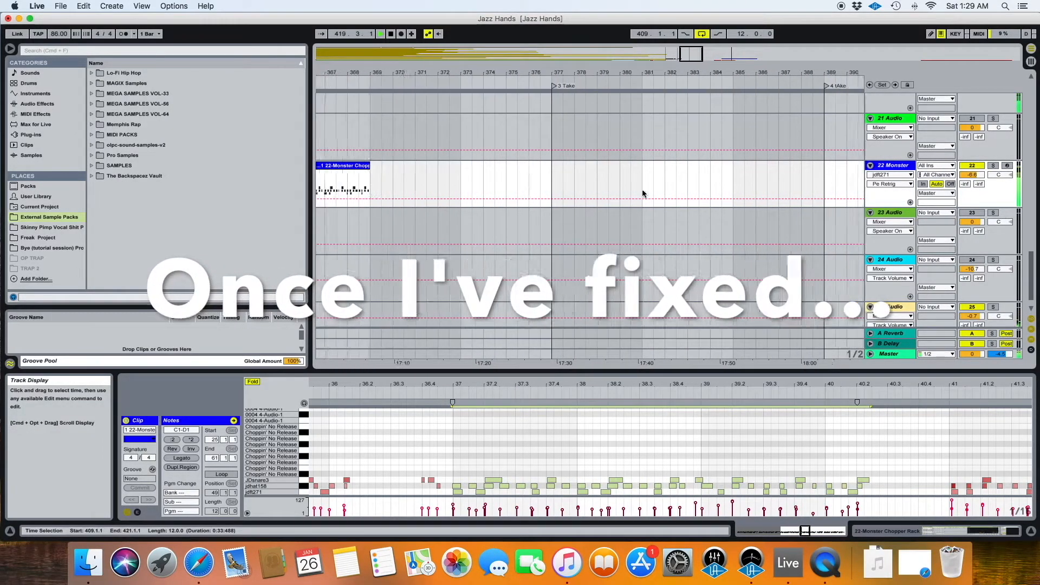
scroll(643, 193, "left", 3)
left_click(661, 191)
key("super+v")
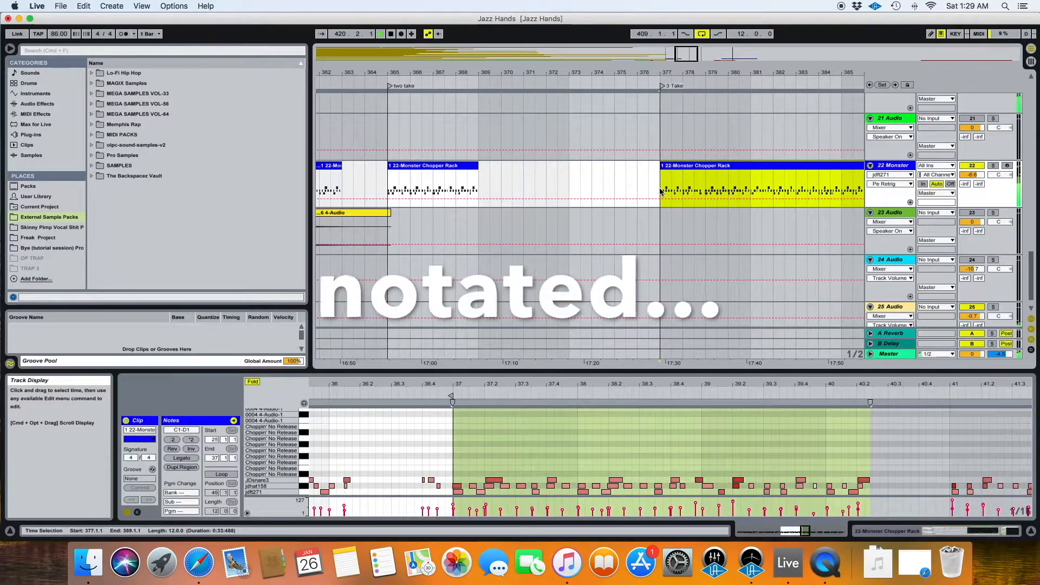
Step: Delete bars 409 to 421 of the 22 Monster track and move the remaining performance back to start at bar 409
scroll(658, 191, "right", 15)
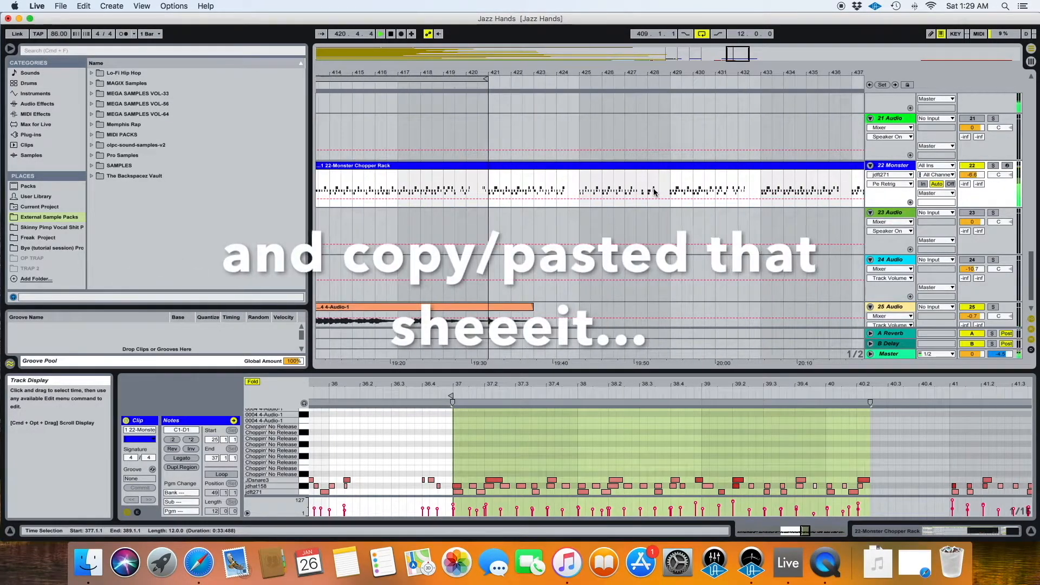
scroll(585, 190, "left", 2)
left_click_drag(649, 187, 384, 207)
key("Delete")
left_click_drag(670, 167, 379, 192)
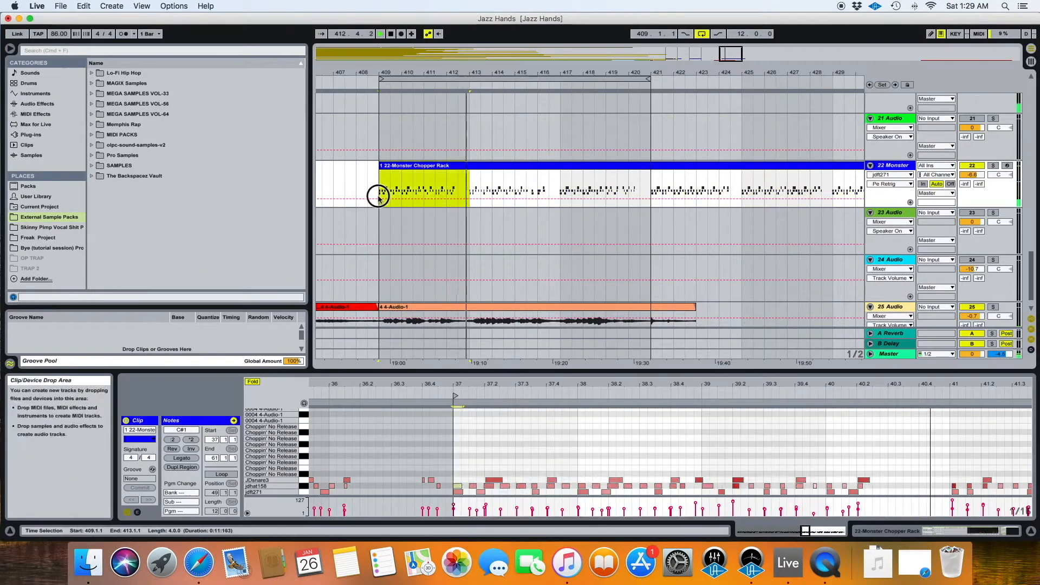
Step: Delete bars 409 to 413 from the 22 Monster track and select the clip on the 25 Audio track
key("Delete")
left_click(509, 298)
left_click(564, 303)
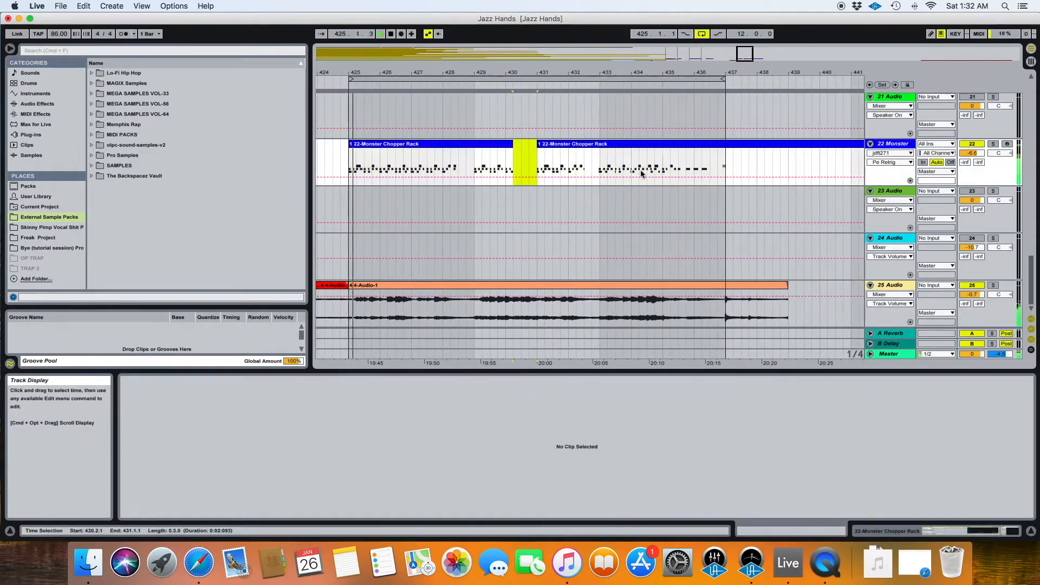
Step: Select the JDsnare3 note just before bar 61 and shift another group of drum notes slightly later
left_click(641, 173)
left_click(657, 481)
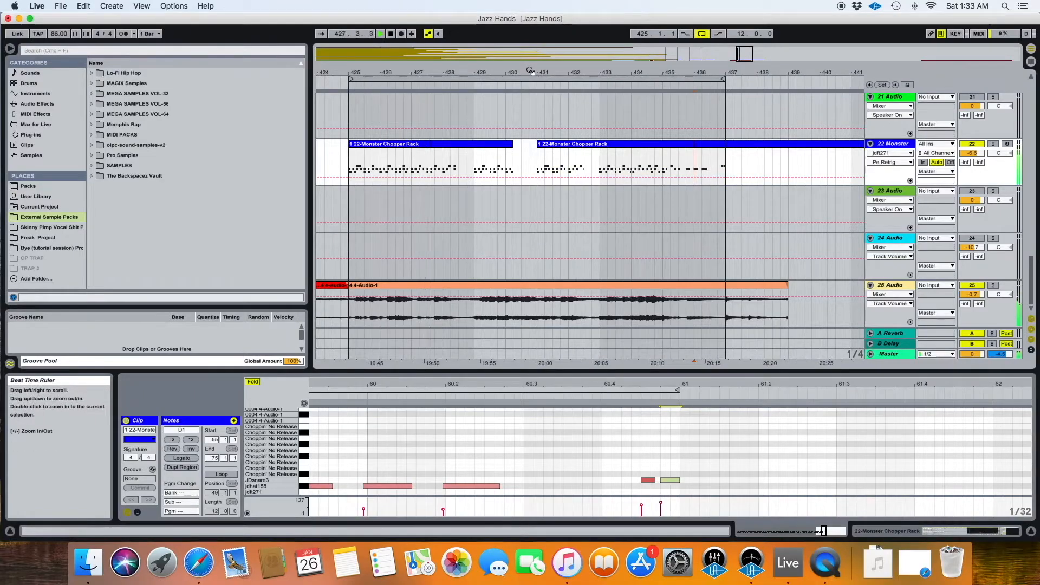
left_click_drag(694, 492, 780, 479)
left_click_drag(749, 492, 757, 493)
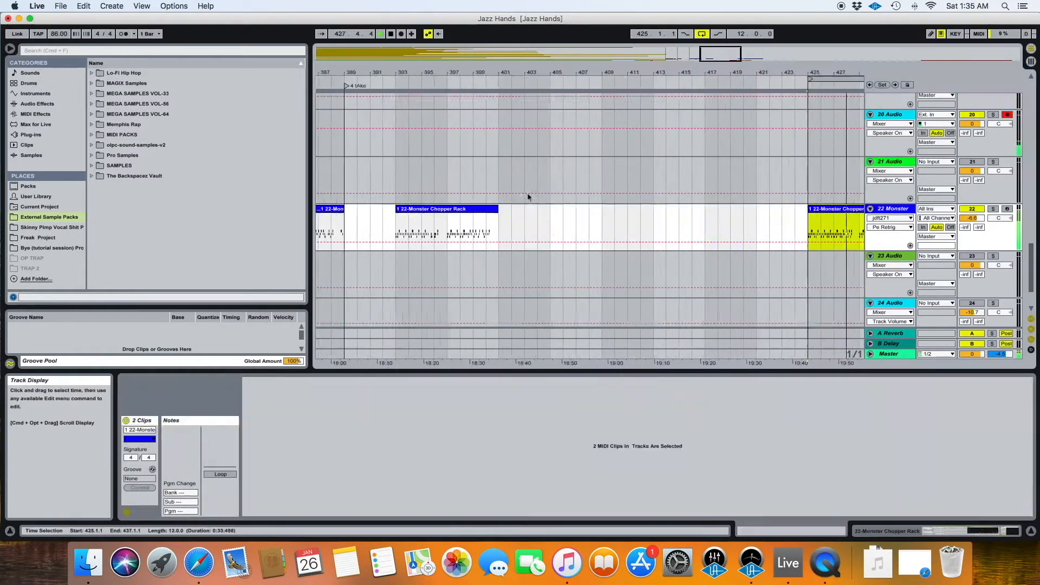
Step: Add a locator named "5 TAKE" at bar 401 and paste the copied bars 425 to 437 of 22 Monster there
right_click(498, 85)
left_click(513, 111)
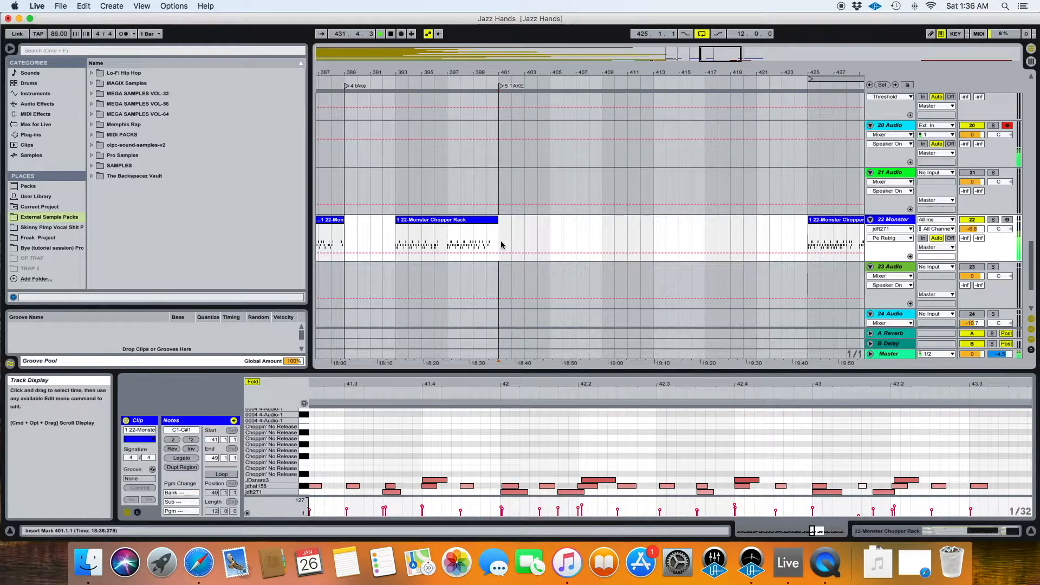
key("super+v")
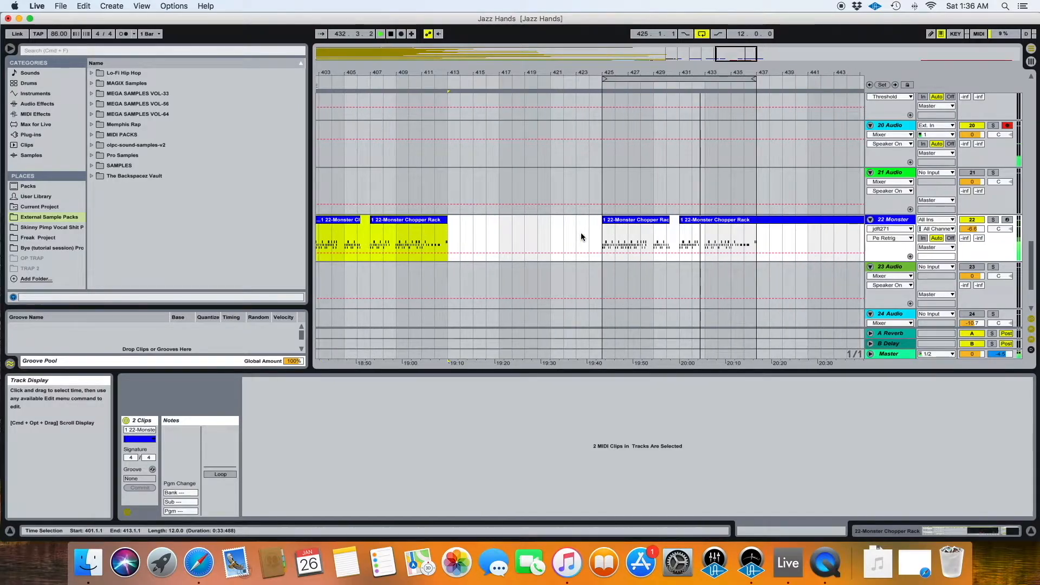
left_click_drag(566, 73, 566, 109)
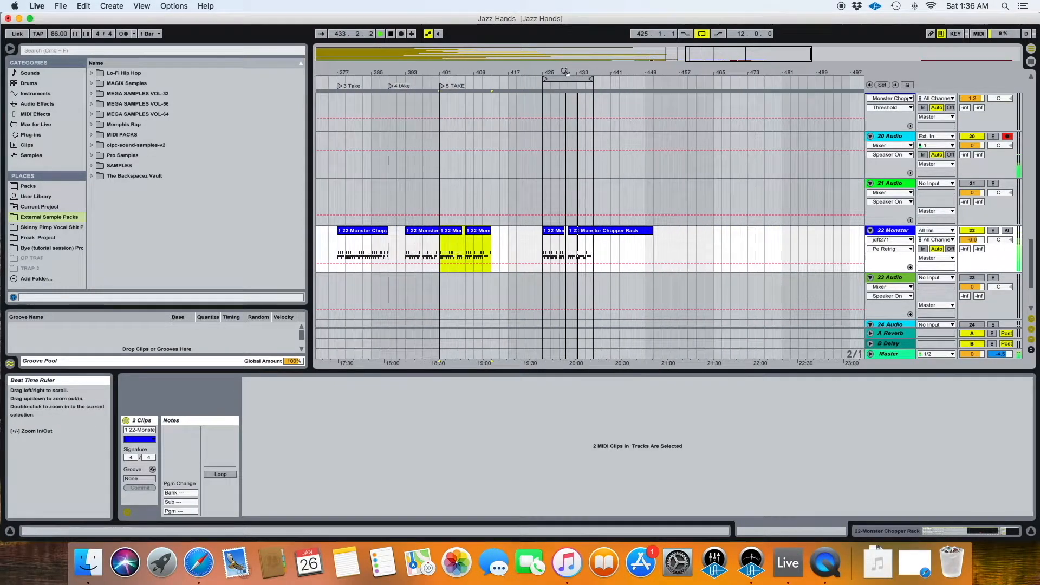
Step: Delete the leftover drum clips from bar 425 to 451 on the 22 Monster track
left_click_drag(650, 232, 540, 264)
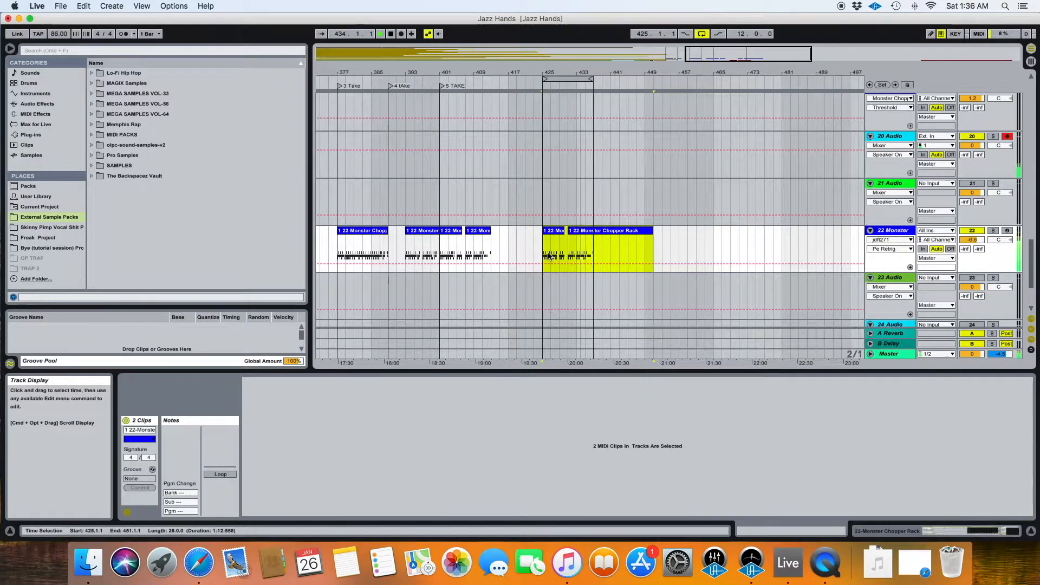
key("Delete")
scroll(550, 251, "left", 10)
scroll(550, 251, "down", 4)
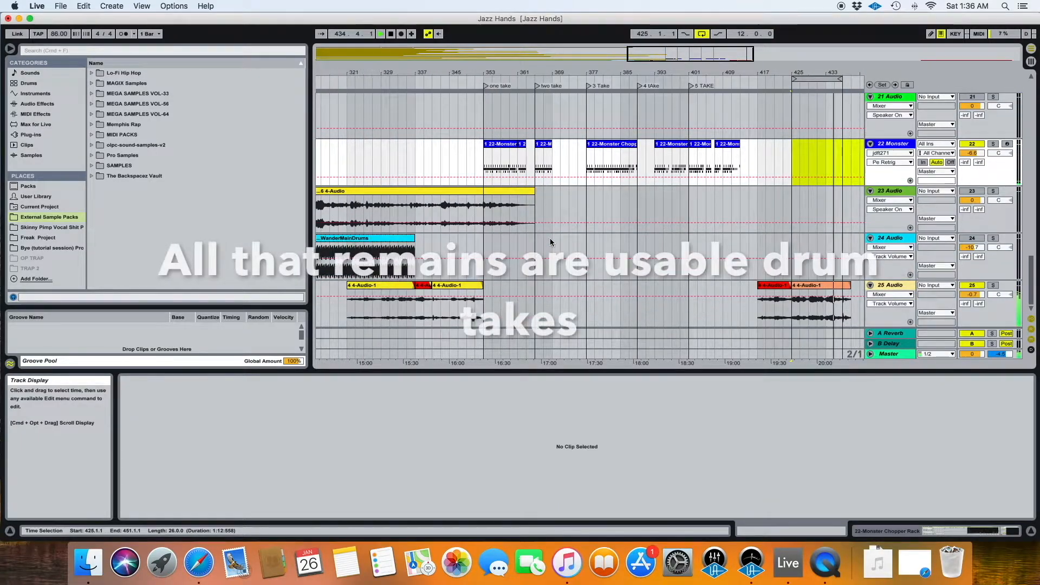
scroll(550, 238, "right", 6)
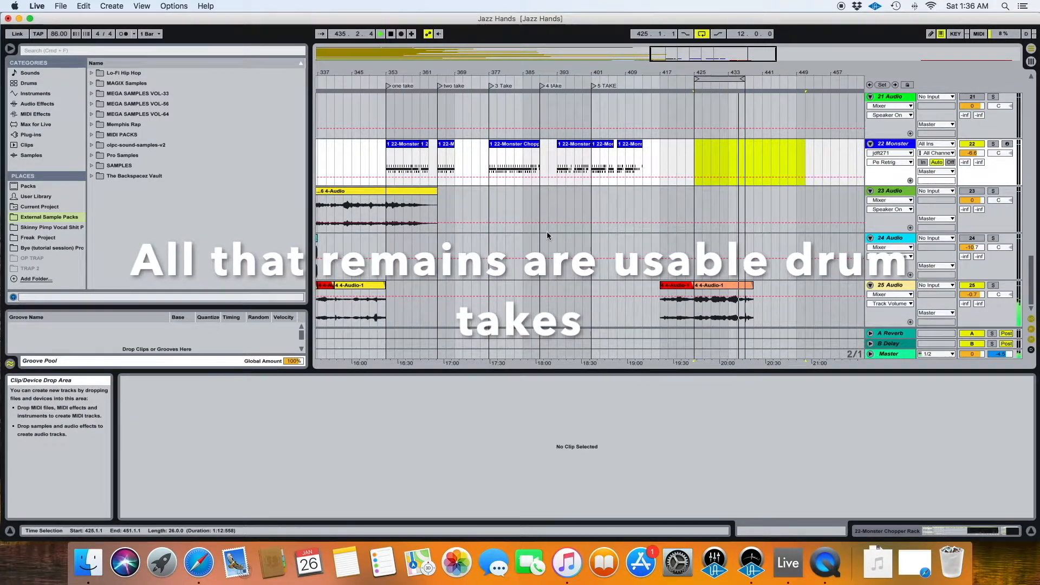
scroll(547, 230, "right", 3)
Step: Copy bars 425 to 437 of the 25 Audio track to bar 453 and duplicate them back to back up to bar 513
left_click_drag(674, 72, 478, 130)
left_click_drag(384, 303, 525, 316)
scroll(576, 320, "right", 5)
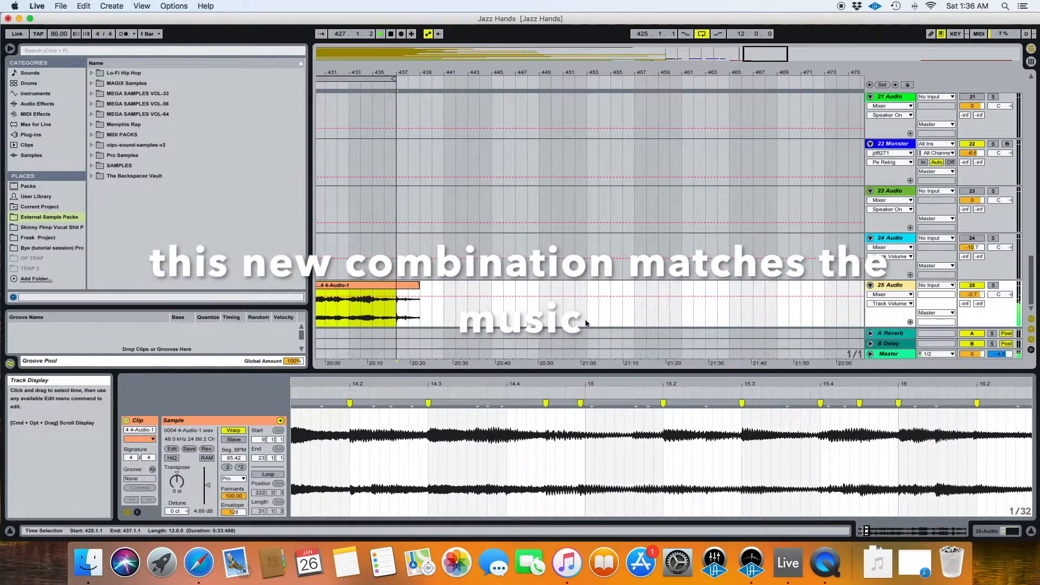
left_click(588, 313)
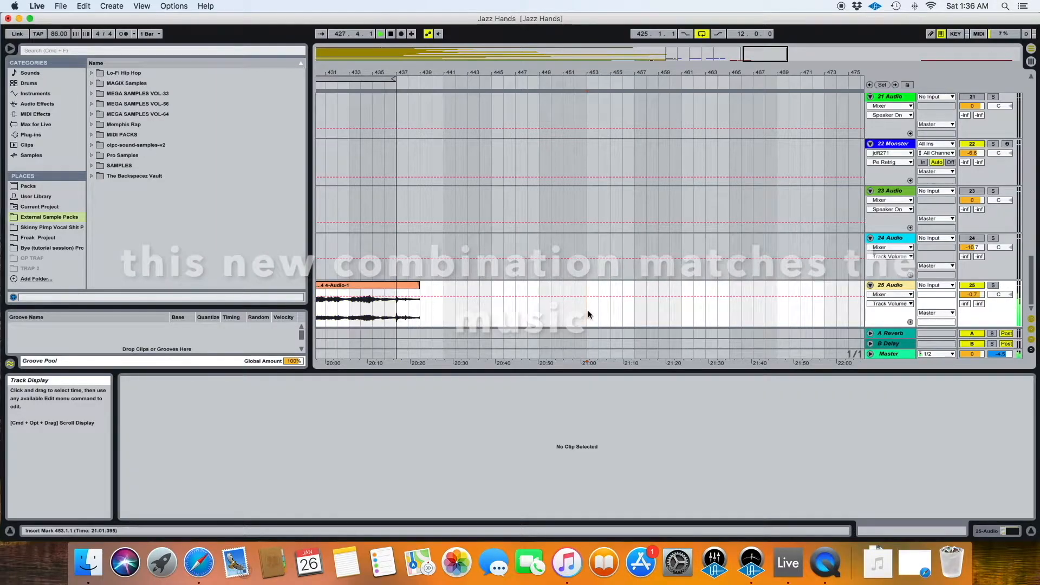
key("super+v")
key("super+d")
key("super+d")
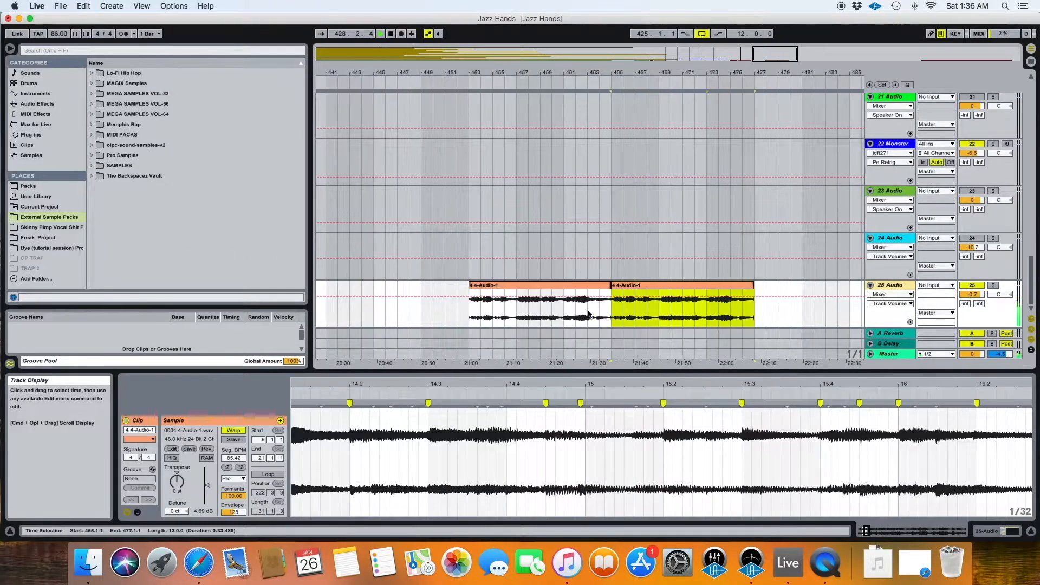
key("super+d")
key("super+d")
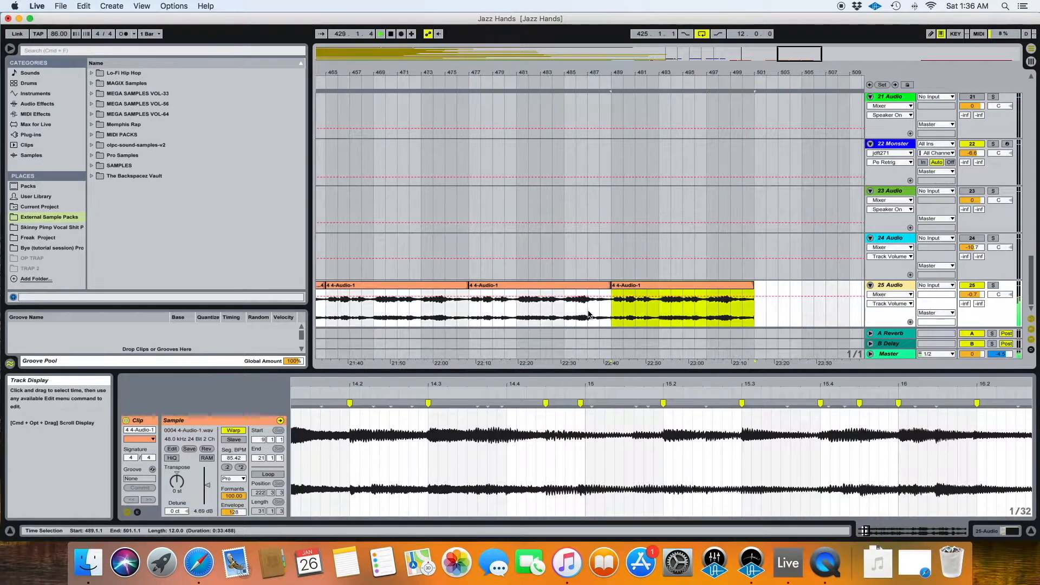
Step: Copy all the drum takes on 22 Monster from bar 353 to 413 and paste them at bar 453 above the duplicated audio
scroll(588, 314, "left", 20)
scroll(581, 314, "up", 4)
scroll(576, 308, "left", 15)
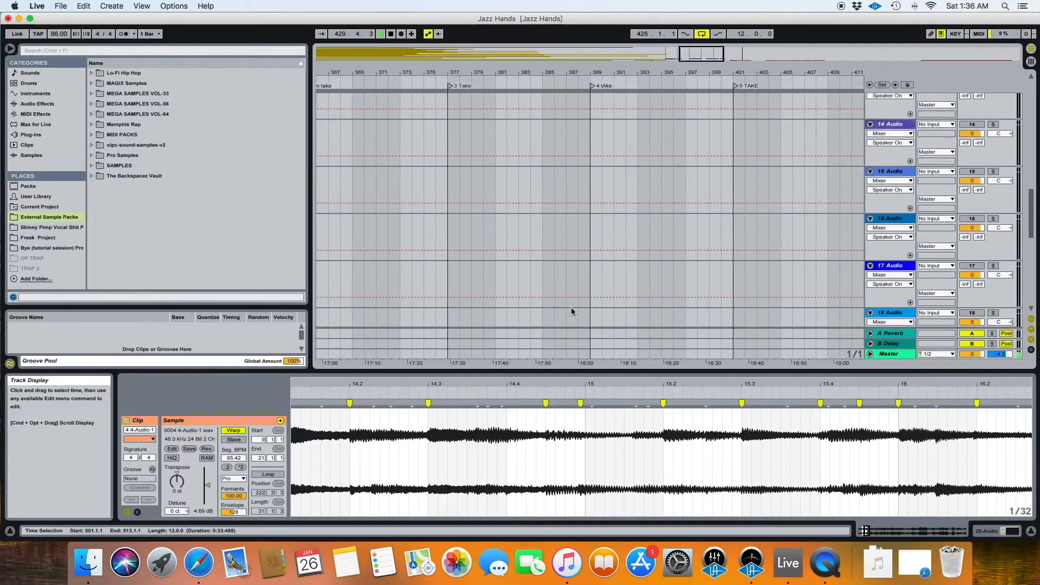
scroll(573, 307, "down", 3)
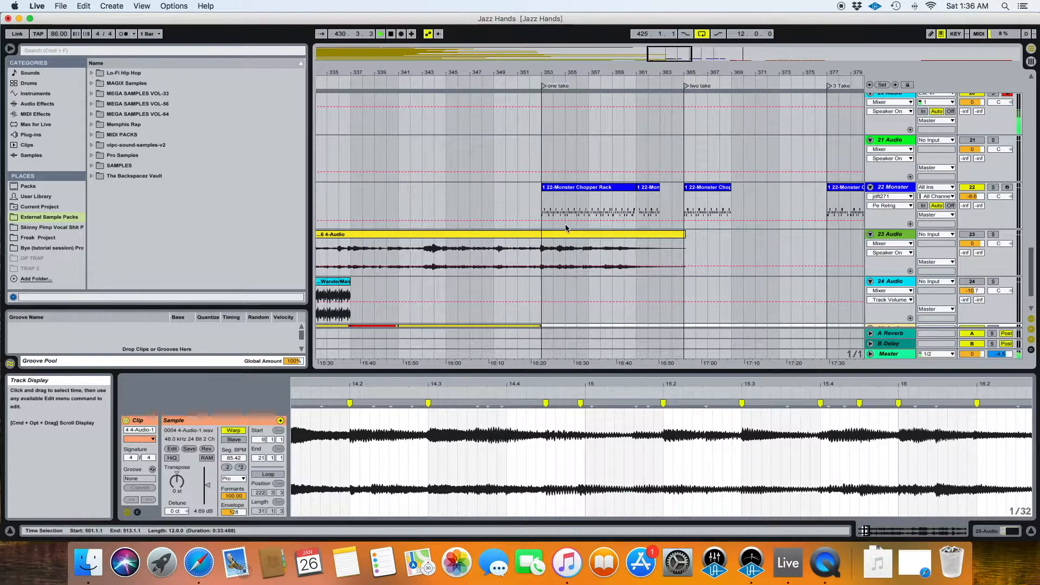
left_click_drag(542, 210, 692, 220)
left_click_drag(875, 227, 818, 222)
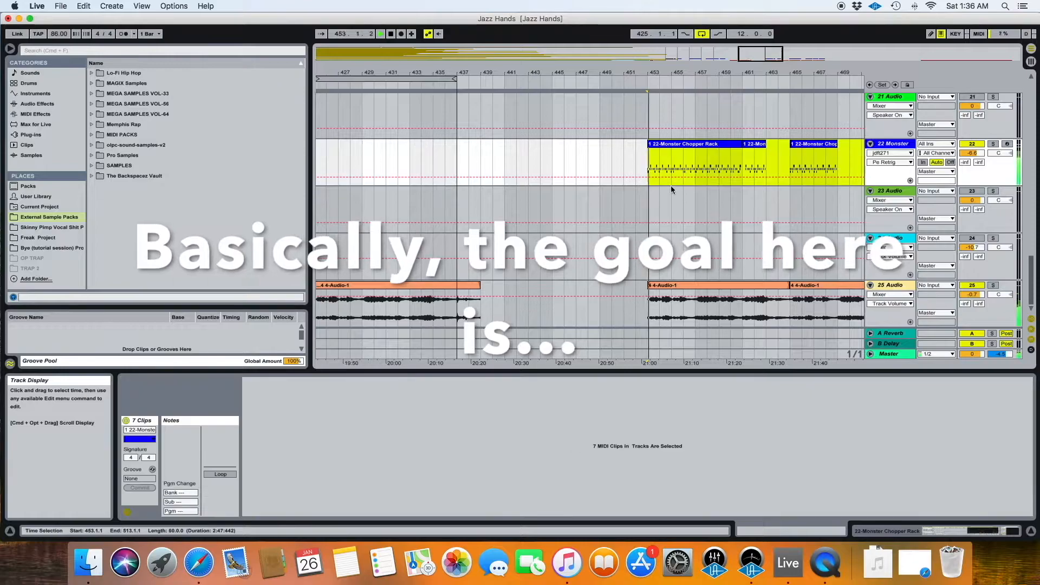
Step: Copy a four-bar drum section on 22 Monster, paste it at bar 469 and play it back against the music
left_click(529, 168)
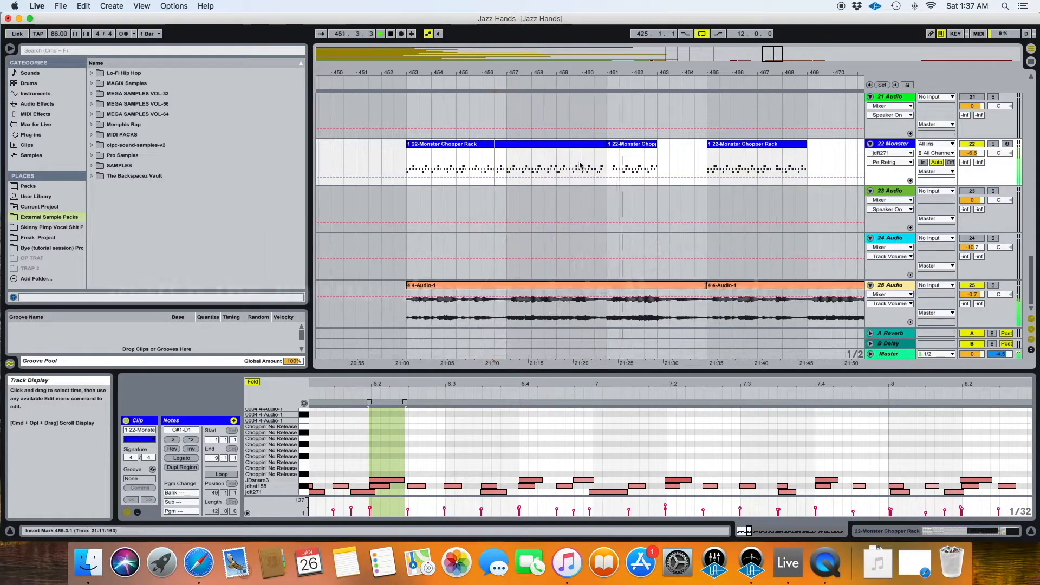
left_click_drag(530, 168, 431, 168)
key("super+c")
left_click(731, 168)
key("super+v")
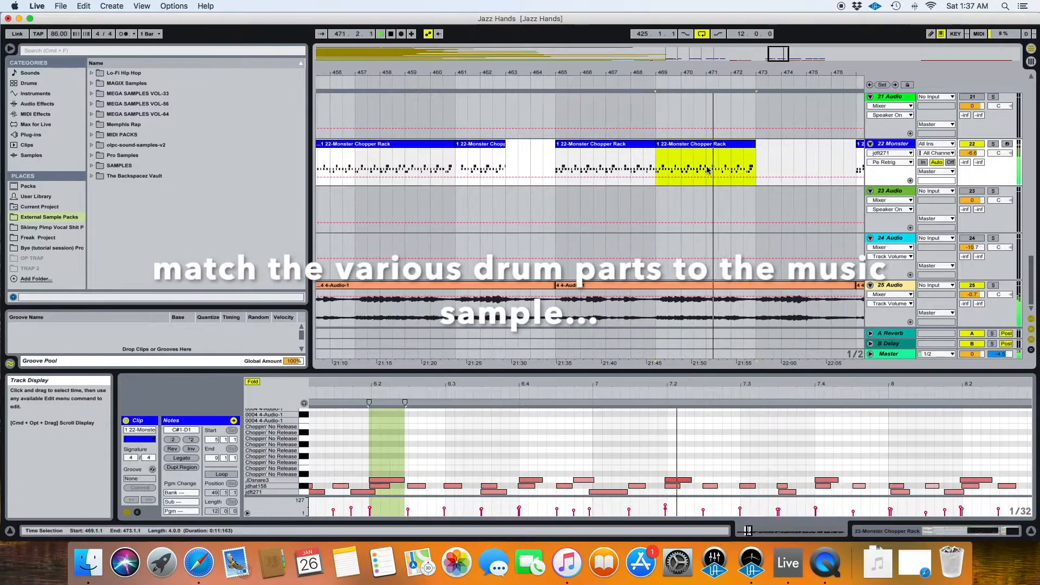
scroll(600, 168, "right", 5)
key("space")
key("space")
left_click_drag(464, 72, 467, 103)
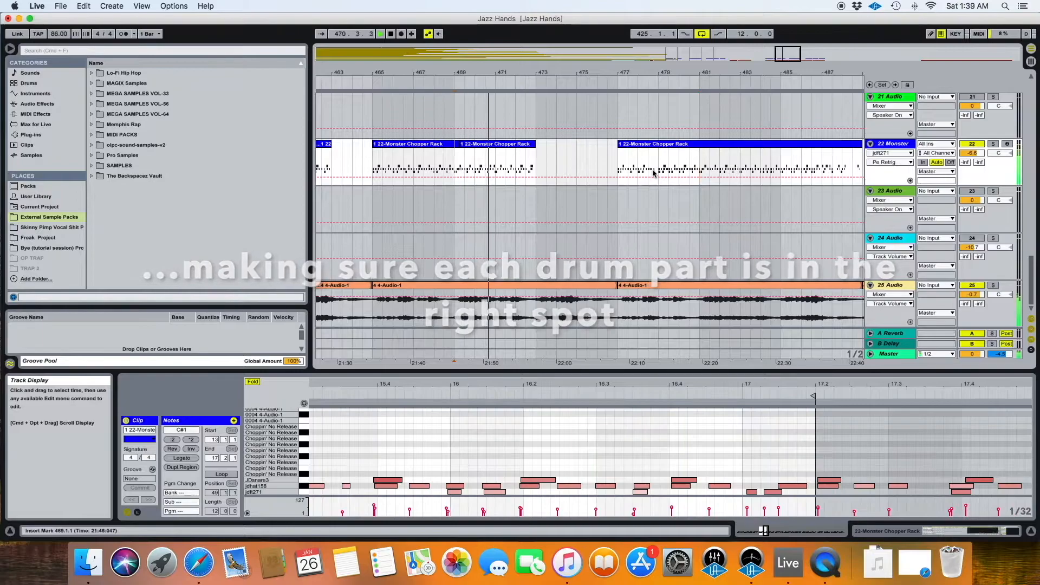
Step: Copy a two-bar drum section on 22 Monster and paste it into the gap at bar 473
left_click(715, 176)
scroll(715, 176, "left", 4)
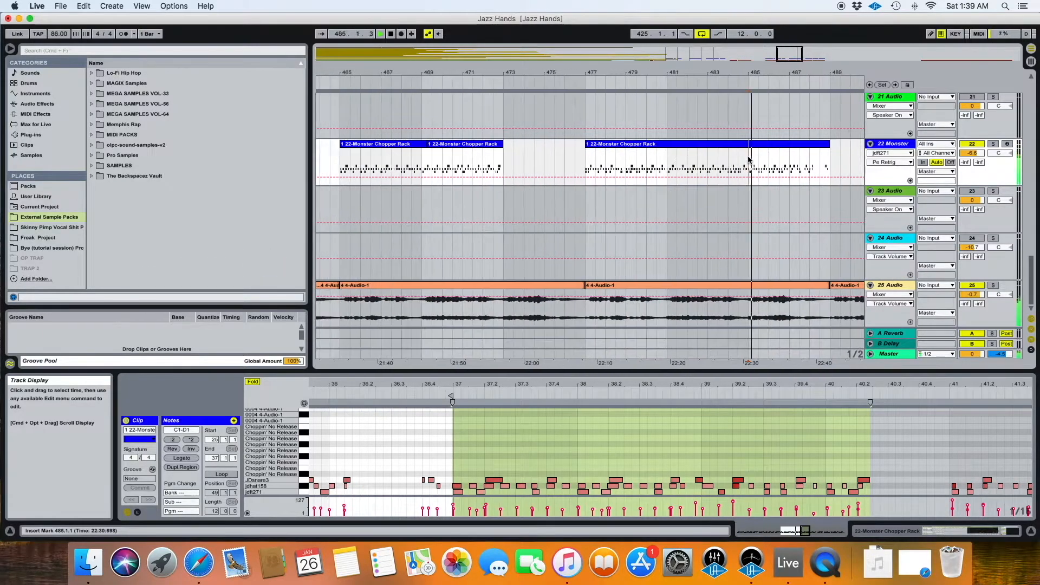
left_click(493, 164)
key("space")
key("space")
key("super+c")
left_click(504, 165)
key("super+v")
left_click_drag(749, 165, 789, 165)
Step: Copy another two-bar drum section and paste it at bar 475 to fill 22 Monster up to bar 477
left_click(494, 165)
key("super+c")
left_click(524, 165)
key("super+v")
left_click(493, 165)
scroll(674, 165, "right", 3)
left_click_drag(704, 165, 741, 164)
key("super+v")
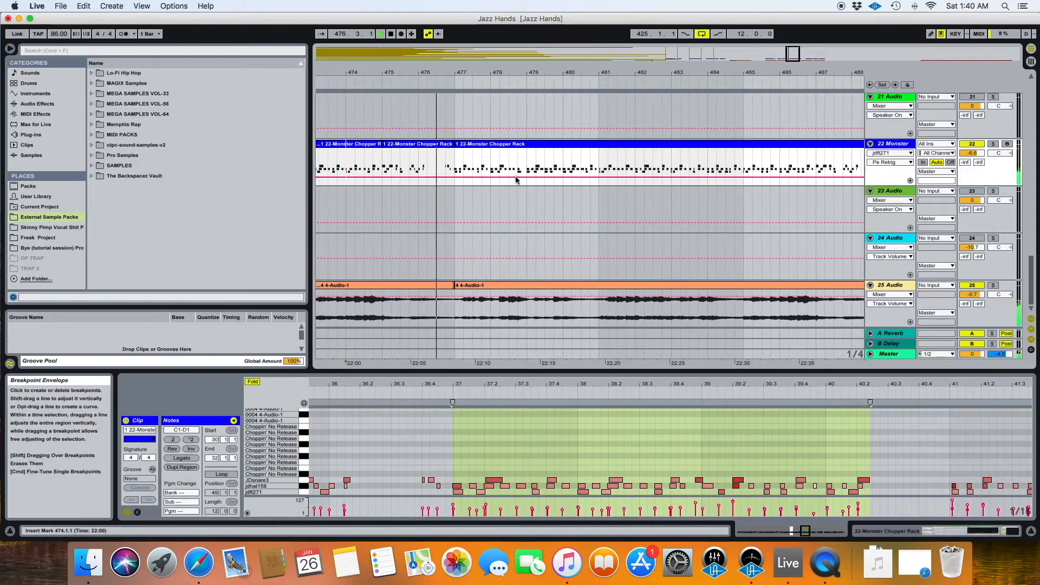
Step: Color the four 22 Monster clips from bar 465 to 477 green
scroll(515, 180, "right", 5)
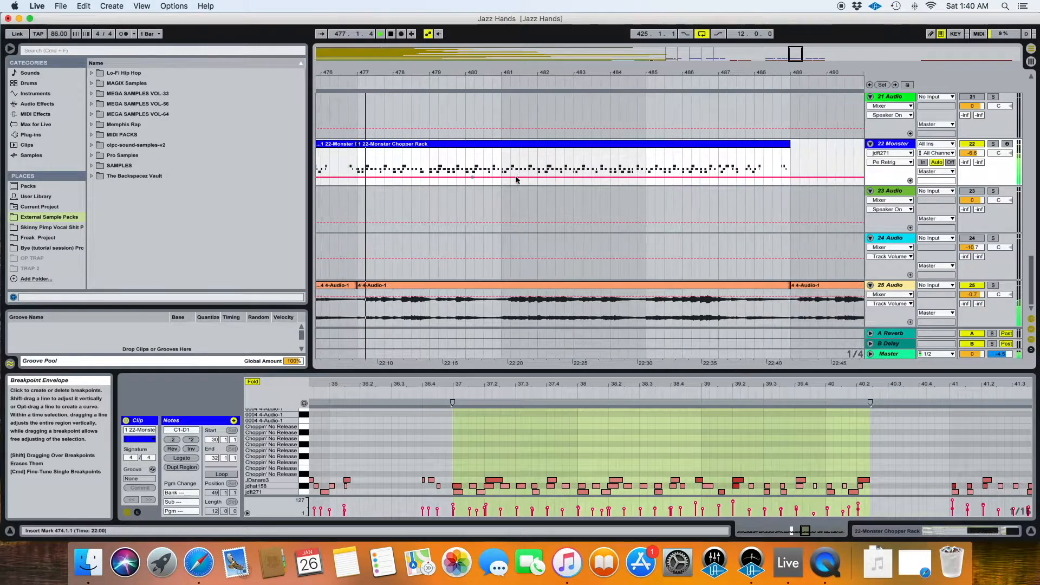
scroll(517, 174, "right", 2)
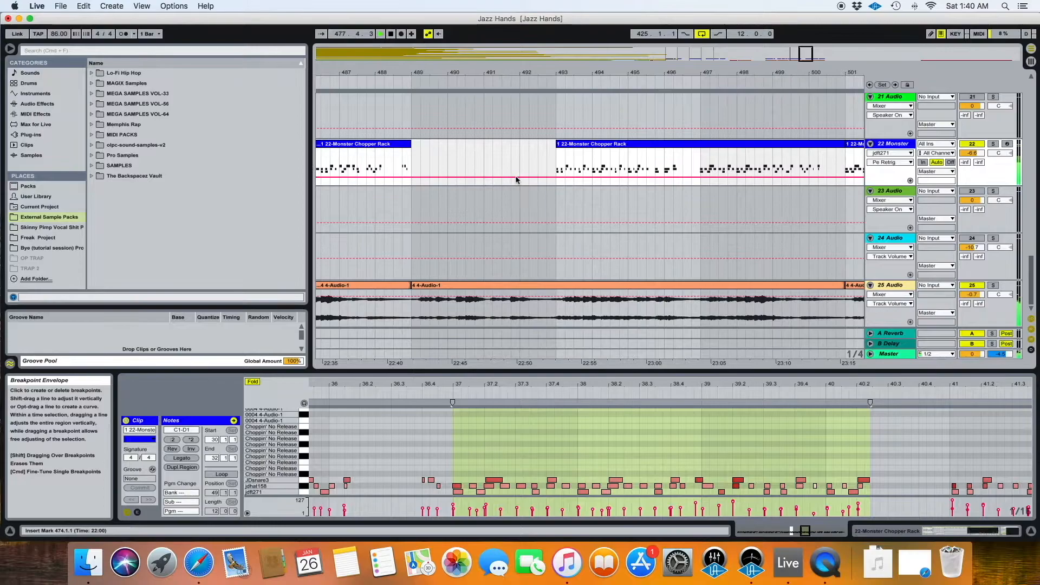
left_click_drag(560, 73, 551, 152)
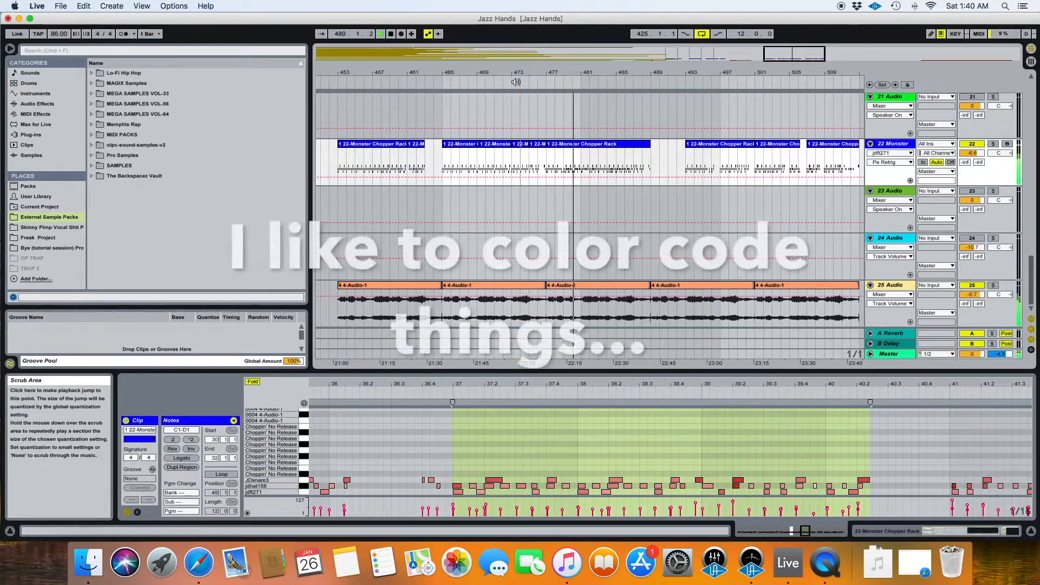
left_click_drag(546, 161, 453, 173)
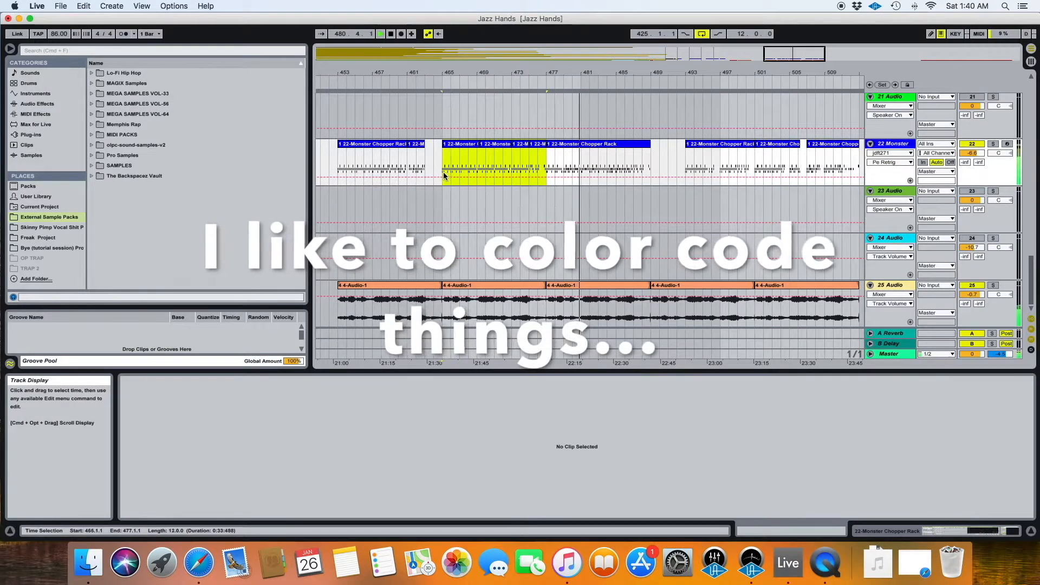
right_click(469, 145)
left_click(523, 281)
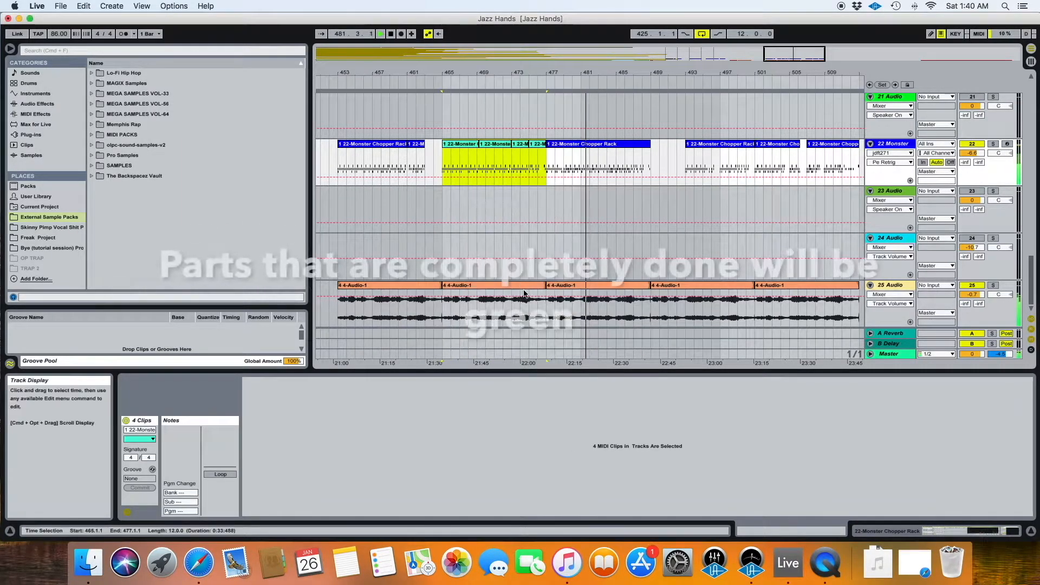
Step: Copy the opening four bars of the 22 Monster take at bar 453 over bars 477 to 481
scroll(536, 169, "right", 5)
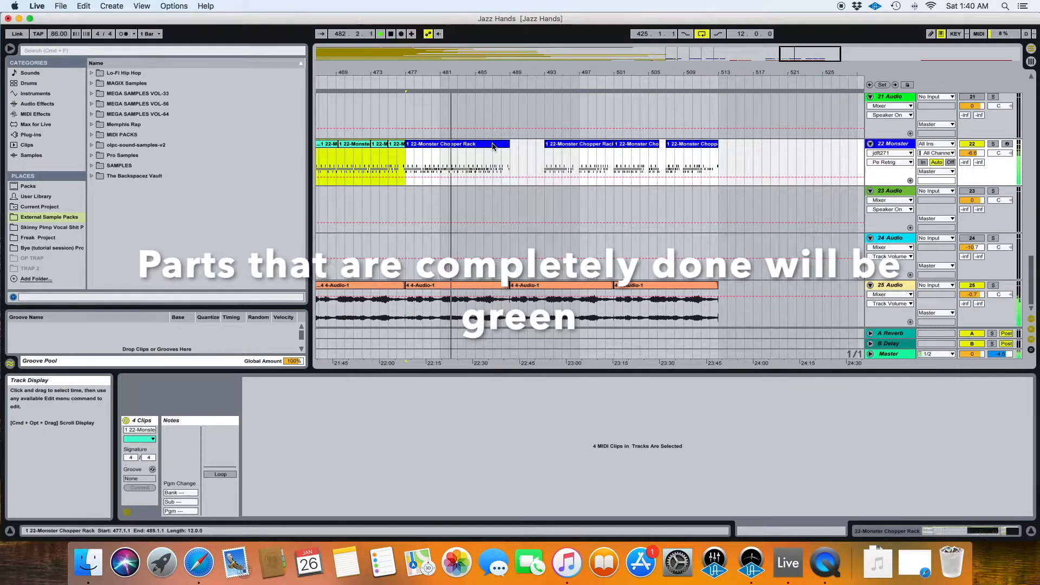
left_click_drag(492, 73, 523, 86)
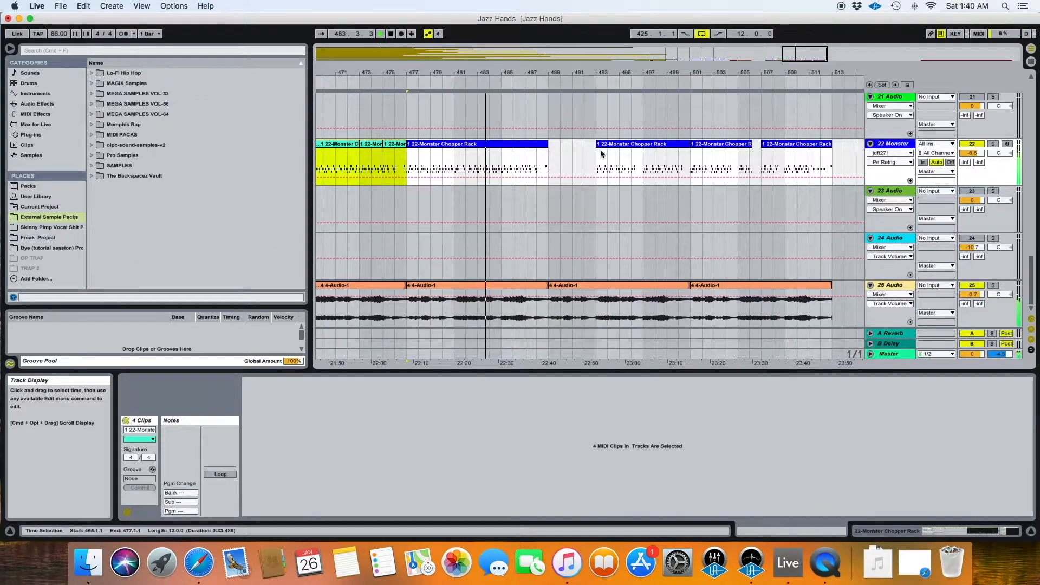
scroll(647, 163, "left", 1)
scroll(647, 163, "left", 1)
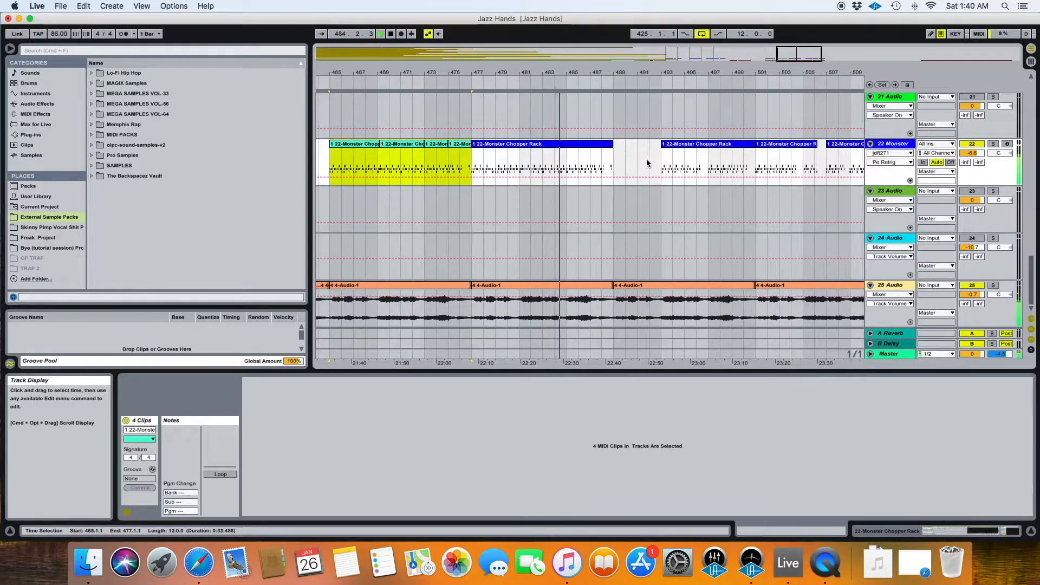
scroll(647, 162, "left", 1)
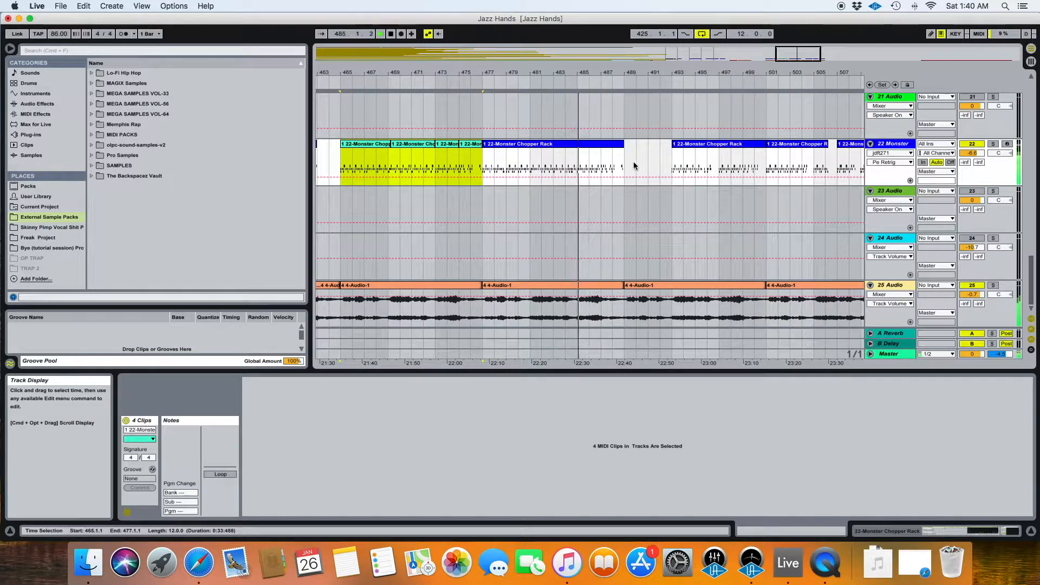
scroll(636, 166, "left", 15)
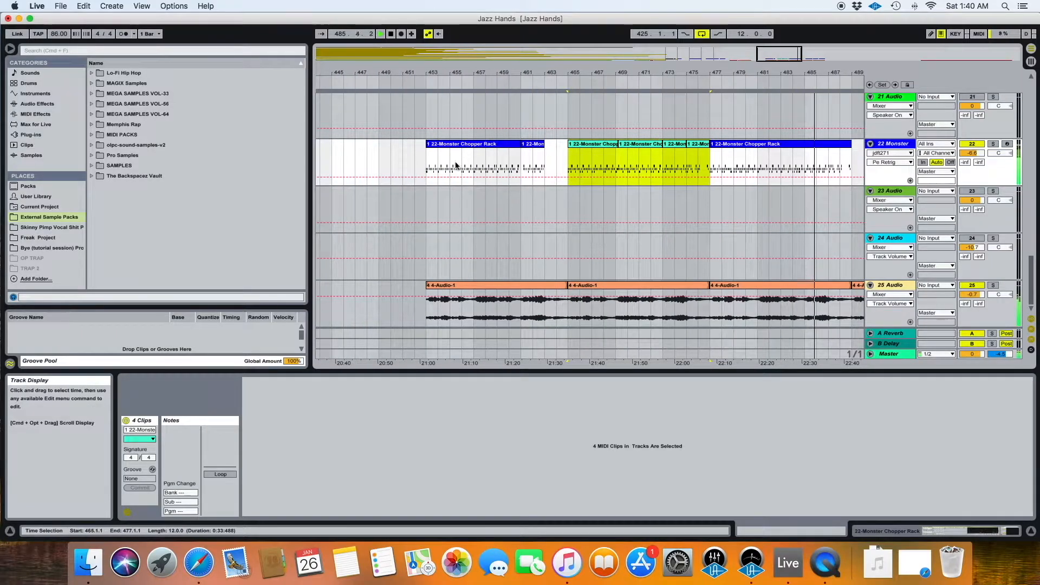
left_click(429, 162)
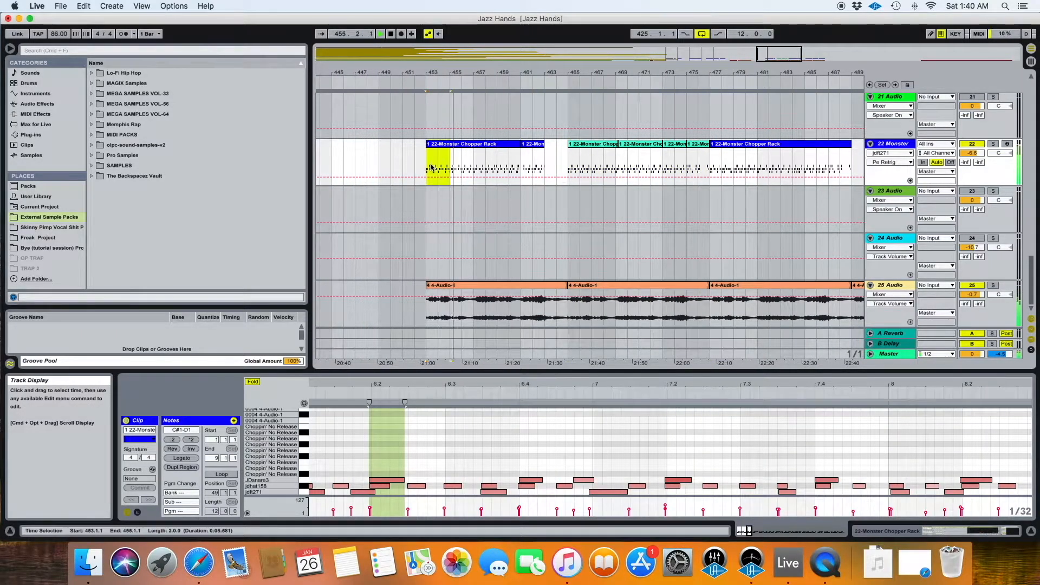
scroll(506, 164, "right", 15)
left_click_drag(703, 167, 725, 167)
Step: Adjust the jdhat158 and jdft271 notes at bar 5 of the clip ending at bar 481 and play the result
scroll(724, 167, "left", 15)
left_click(495, 162)
left_click_drag(621, 481, 629, 492)
key("space")
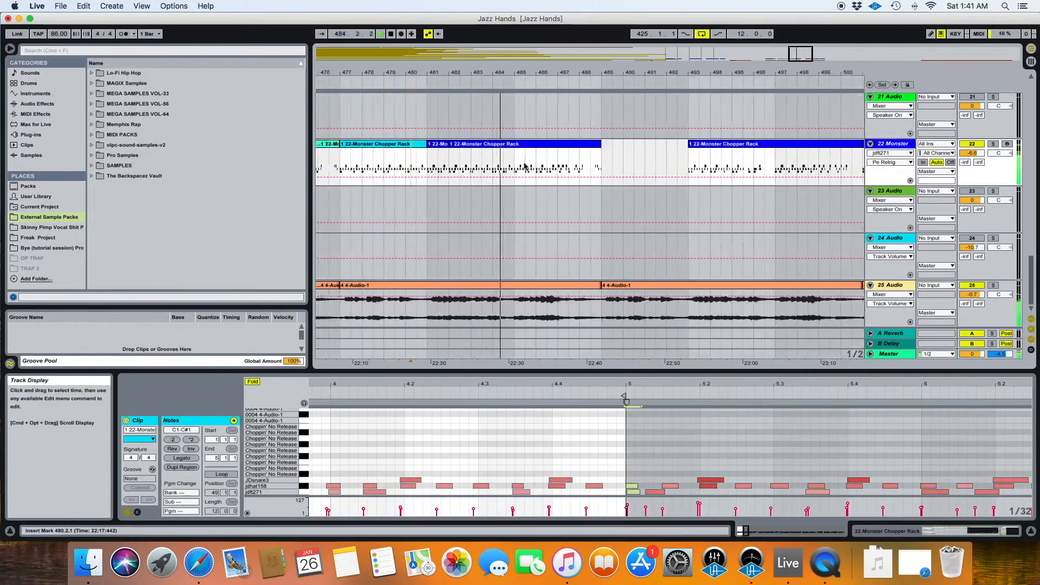
Step: Copy a two-bar drum section on 22 Monster and paste it at bar 482
scroll(523, 166, "right", 8)
left_click(496, 164)
left_click_drag(495, 166, 534, 168)
key("super+c")
scroll(542, 164, "left", 8)
left_click(440, 165)
key("super+v")
Step: Adjust the jdhat158 notes between 43.2 and 43.4 in the pasted two-bar clip
left_click(857, 487)
left_click(905, 482)
left_click_drag(929, 491, 975, 483)
scroll(947, 478, "right", 10)
left_click(451, 162)
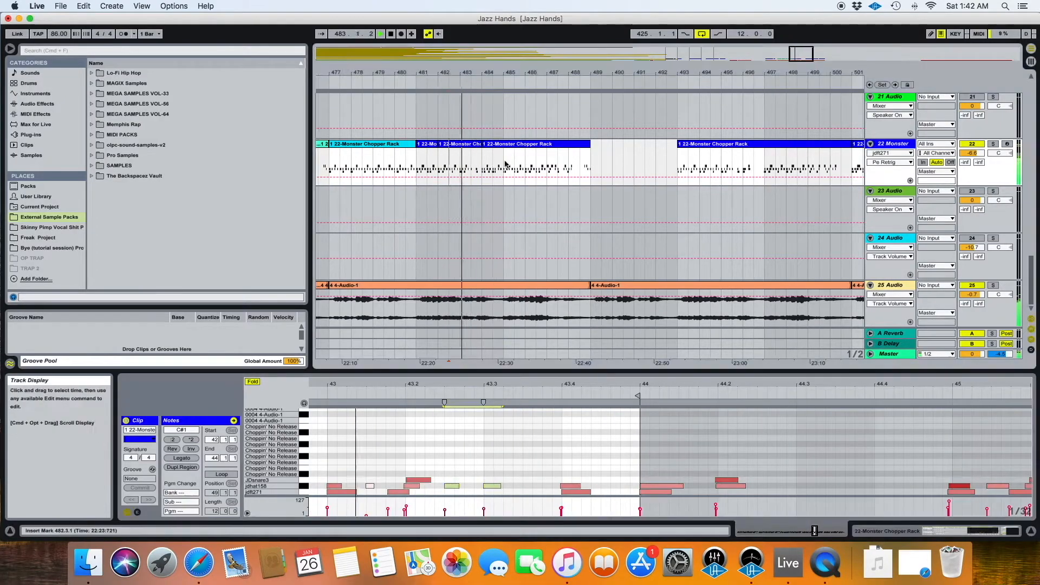
Step: Copy bars 499 to 501 of 22 Monster over bars 487 to 489
scroll(505, 163, "right", 15)
left_click(472, 163)
scroll(542, 165, "left", 12)
left_click_drag(752, 165, 795, 167)
key("space")
scroll(707, 173, "left", 8)
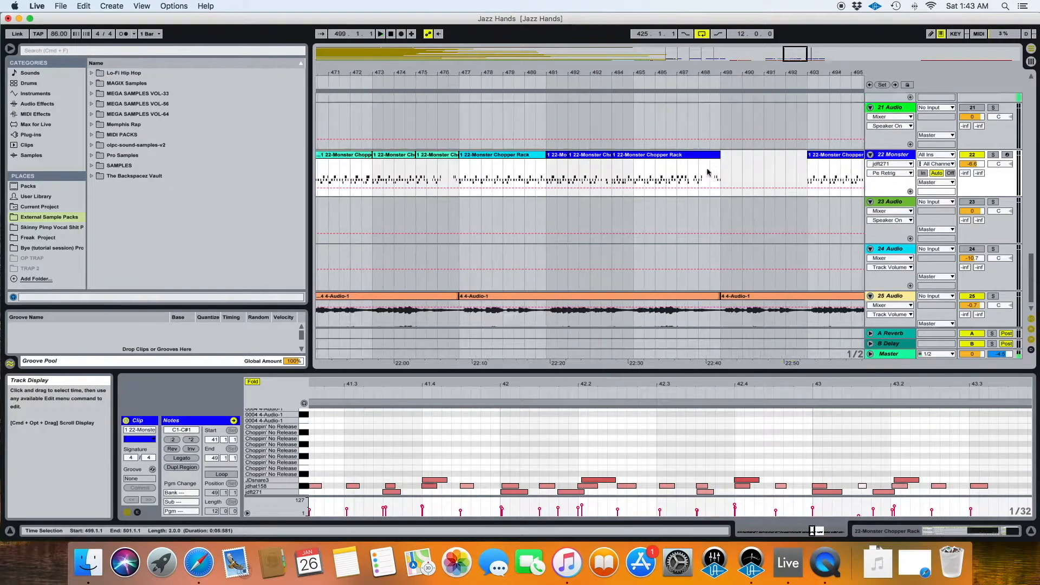
key("space")
left_click_drag(693, 174, 720, 173)
left_click(659, 174)
Step: Loop bars 465 to 489 of the 22 Monster track and start playback
left_click_drag(590, 181, 488, 181)
key("super+l")
key("space")
left_click_drag(510, 66, 510, 108)
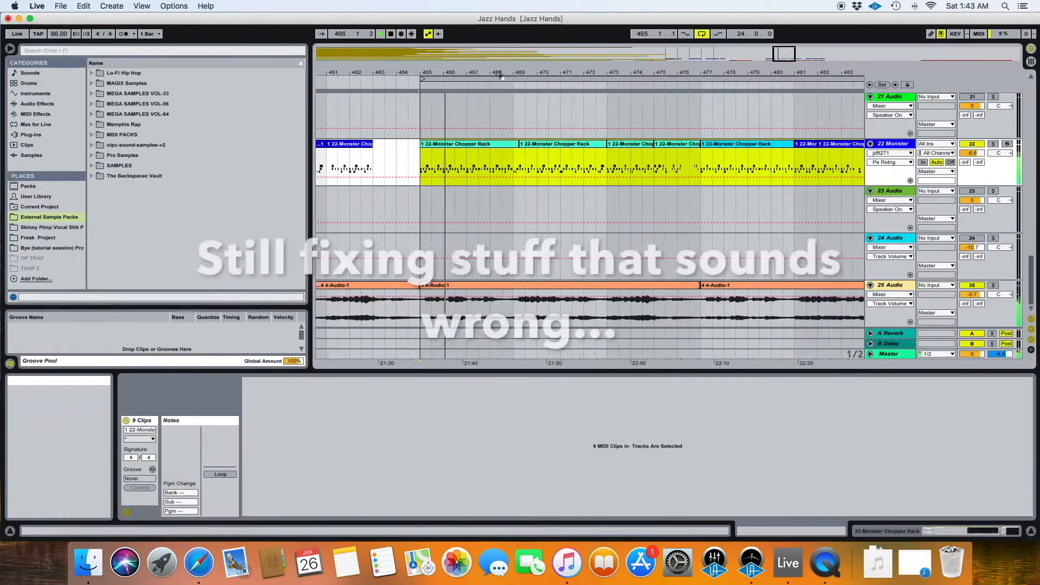
Step: Correct the wrong-sounding drum notes in the green 22 Monster clips between bars 465 and 473 while auditioning the loop
left_click(476, 144)
scroll(550, 459, "right", 10)
key("space")
left_click_drag(611, 476, 585, 482)
key("space")
left_click(572, 484)
key("space")
left_click(550, 165)
key("space")
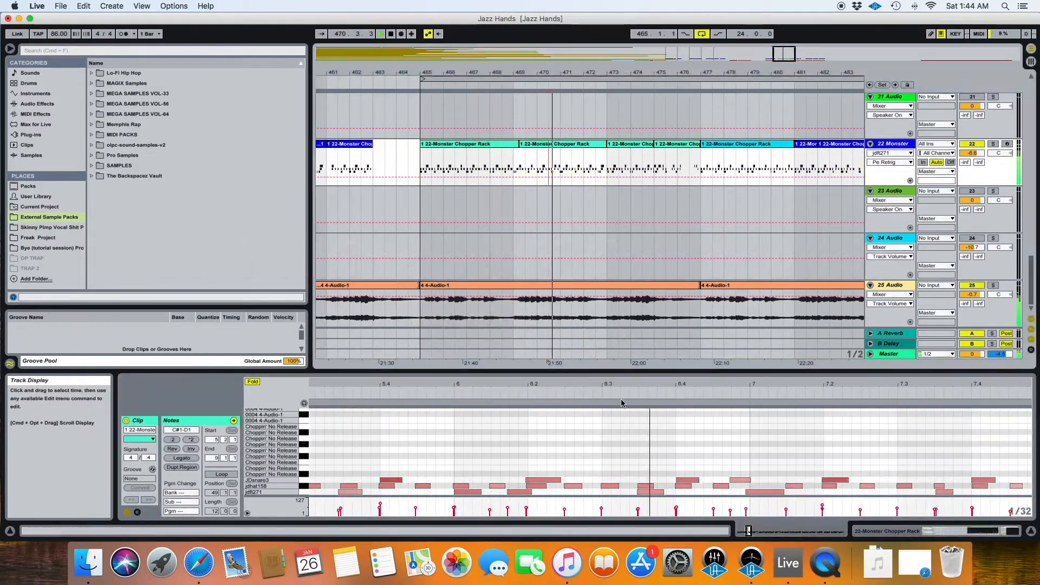
Step: Adjust the jdhat158 and jdft271 notes around bar 32 at the end of the clip spanning bars 473 to 475
left_click(630, 144)
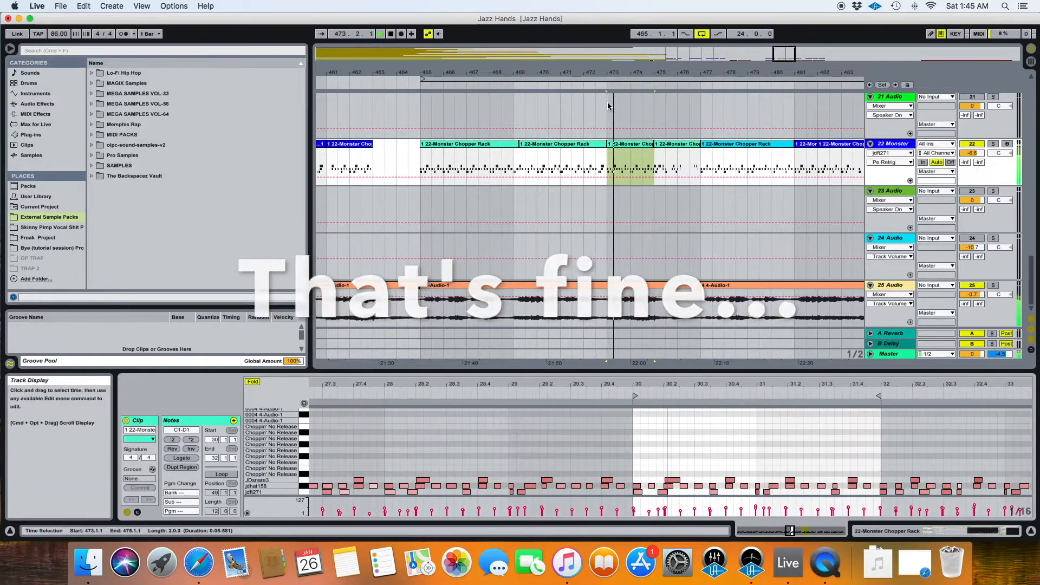
left_click(641, 491)
left_click(525, 165)
key("space")
left_click(428, 144)
left_click_drag(622, 448, 684, 448)
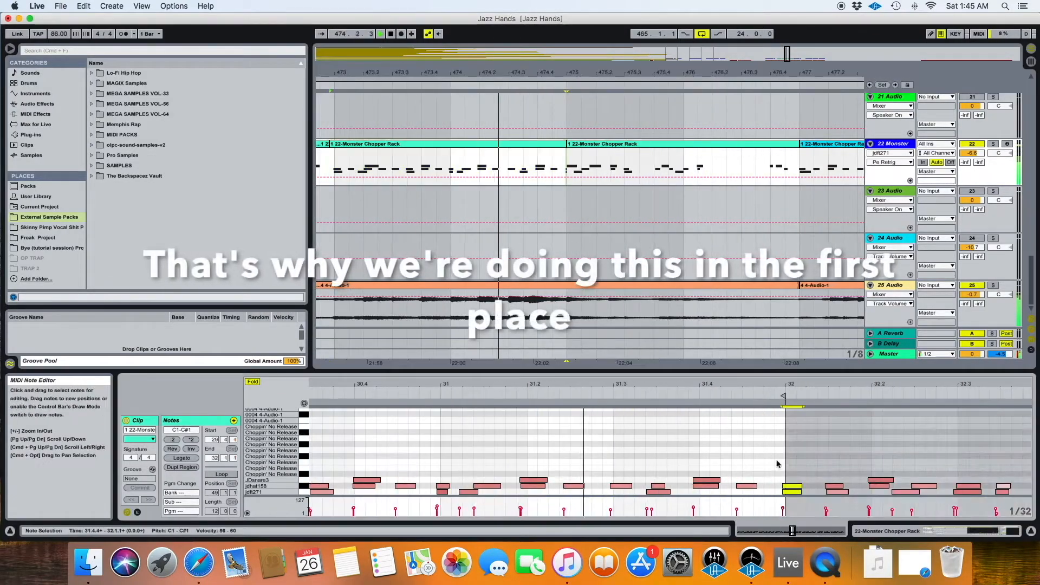
Step: Adjust the jdhat158 and jdft271 notes at the start of the blue clip at bar 481 and replay the section
left_click(625, 165)
key("space")
left_click(682, 144)
left_click(729, 490)
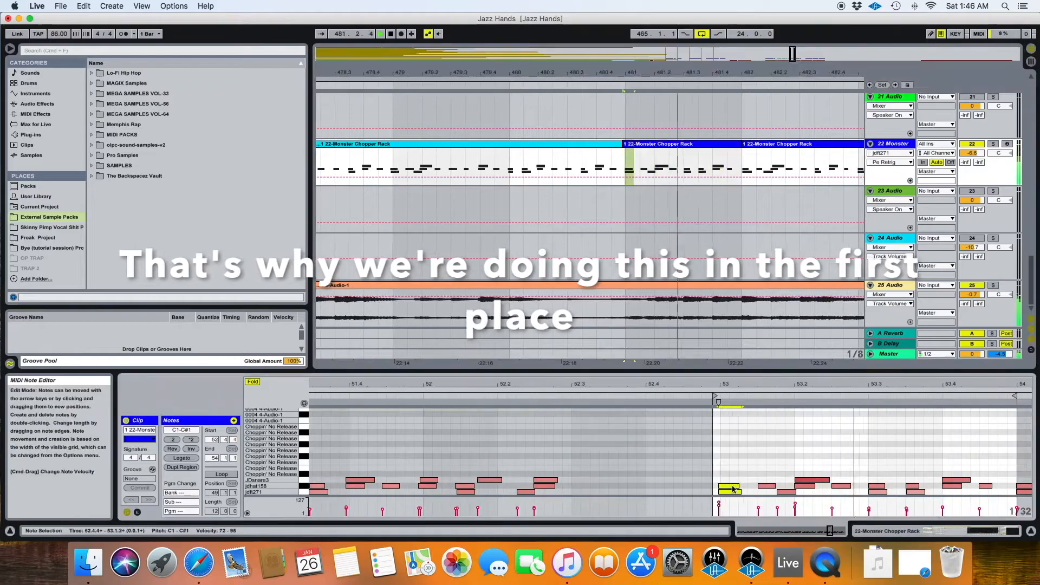
left_click(634, 165)
key("space")
Step: Audition the blue 22 Monster clips from bar 481 and select all notes in the clip spanning bars 484 to 487
left_click(487, 144)
key("minus")
key("space")
left_click(667, 144)
left_click(519, 144)
key("space")
scroll(556, 172, "right", 3)
left_click(547, 144)
key("super+a")
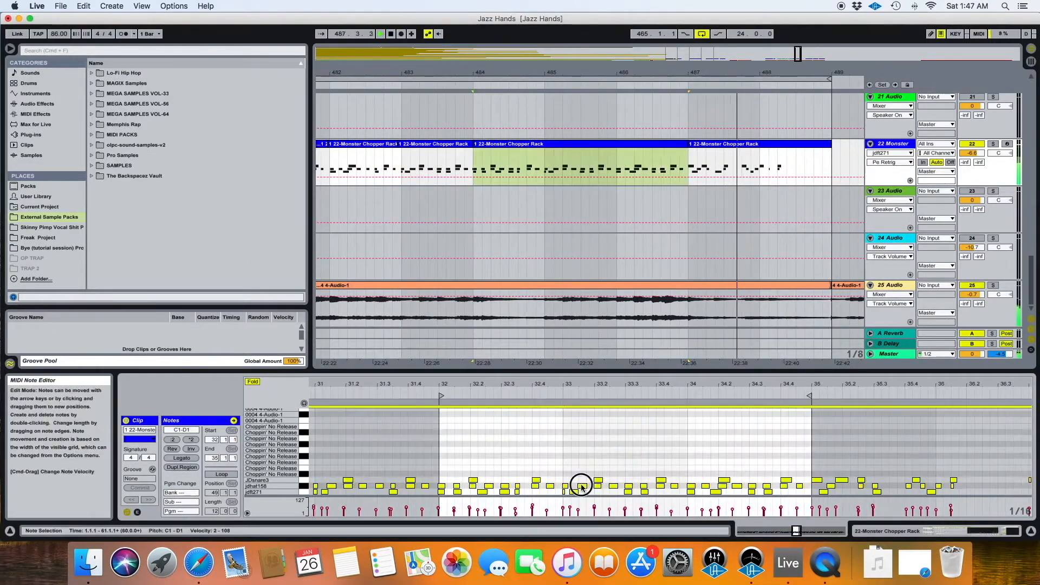
Step: Shift the drum notes slightly earlier in the clip spanning bars 484 to 487, replay it, and select all its jdhat158 notes
key("plus")
left_click(509, 144)
left_click_drag(470, 76, 472, 89)
scroll(569, 466, "left", 3)
left_click_drag(561, 486, 539, 487)
key("space")
key("space")
left_click(635, 440)
scroll(635, 440, "right", 5)
scroll(715, 487, "left", 5)
left_click(697, 486)
left_click(271, 486)
scroll(539, 471, "right", 5)
Step: Adjust the JDsnare3 notes in the last blue 22 Monster clip before bar 489 while auditioning the section
left_click(503, 144)
scroll(511, 221, "right", 4)
scroll(511, 223, "right", 5)
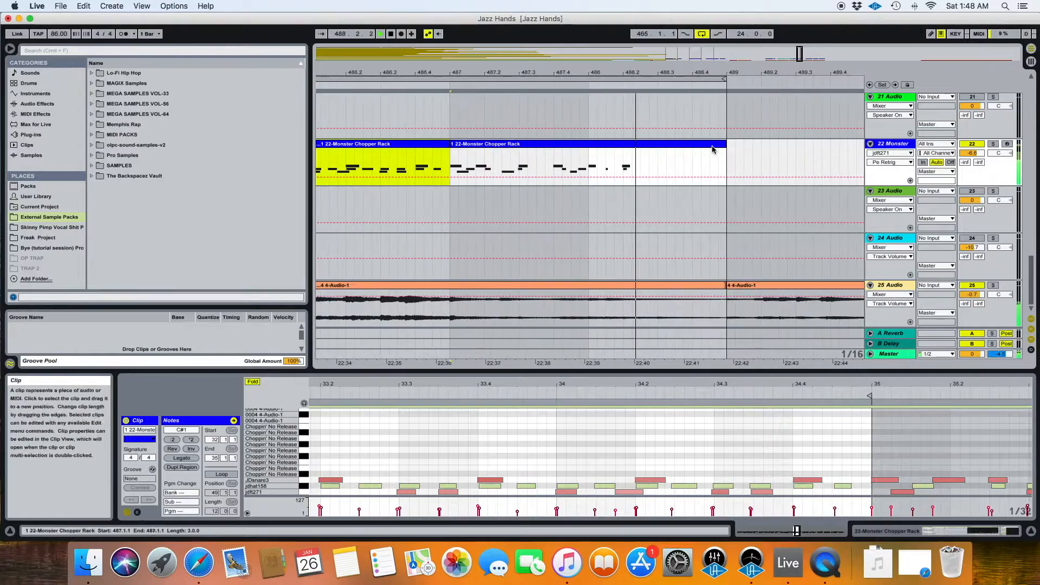
left_click(707, 144)
left_click(695, 175)
key("space")
key("space")
left_click(796, 481)
left_click_drag(797, 481, 785, 480)
double_click(803, 481)
Step: Color the 22 Monster clips between bars 477 and 489 light blue and consolidate them into one clip
key("minus")
key("minus")
key("minus")
key("minus")
left_click_drag(589, 163, 498, 172)
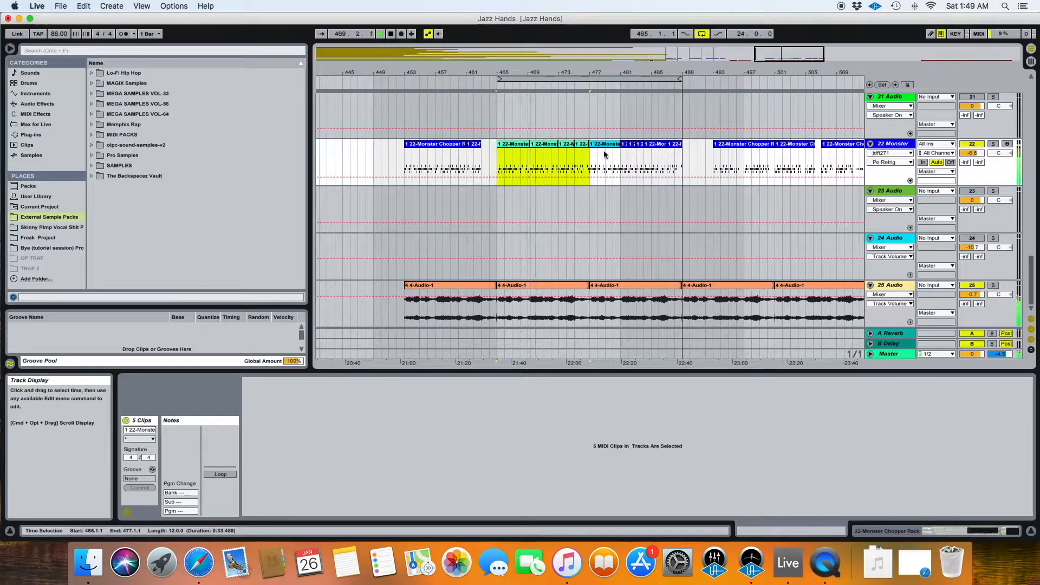
left_click_drag(591, 162, 686, 163)
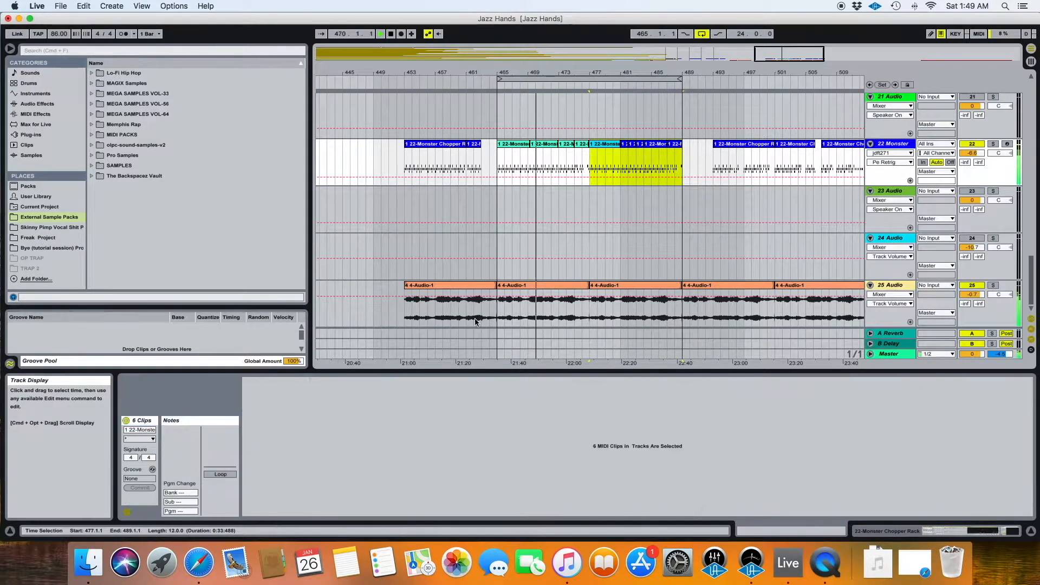
left_click(140, 439)
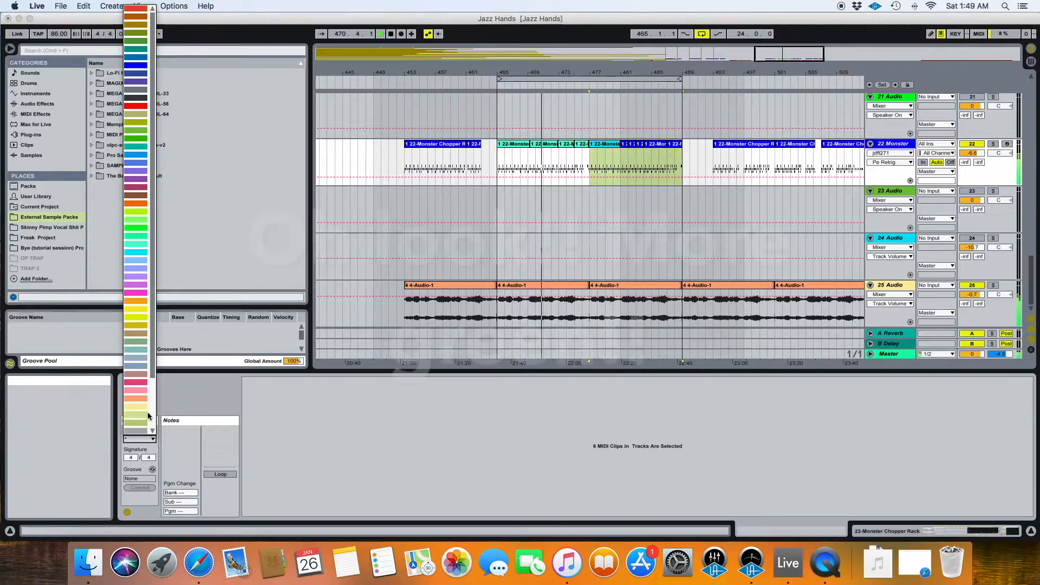
left_click(141, 251)
left_click_drag(681, 158, 593, 168)
key("super+j")
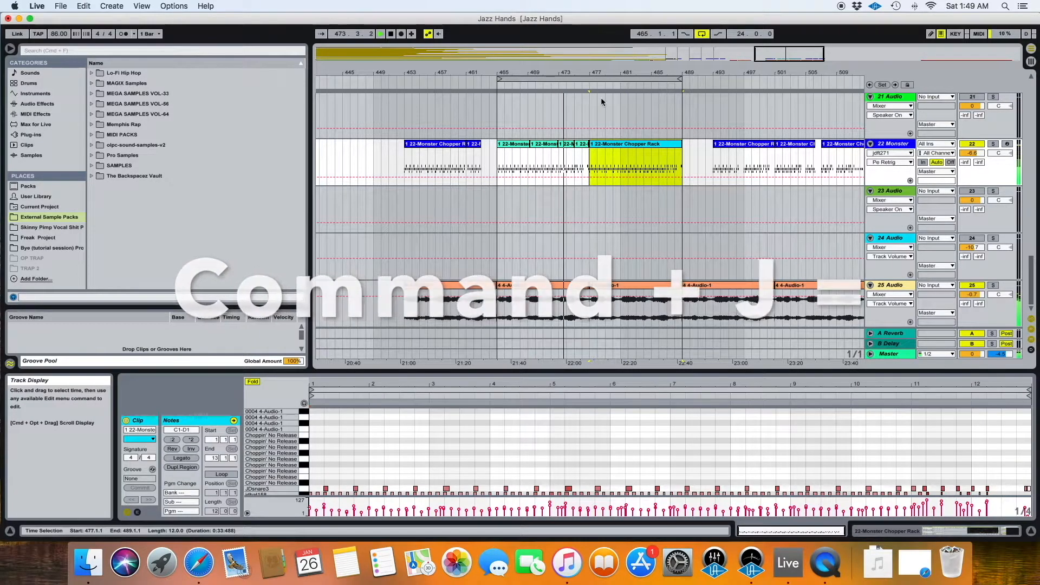
Step: Consolidate the green 22 Monster clips between bars 465 and 477 into one clip
left_click_drag(596, 76, 596, 103)
scroll(624, 169, "left", 5)
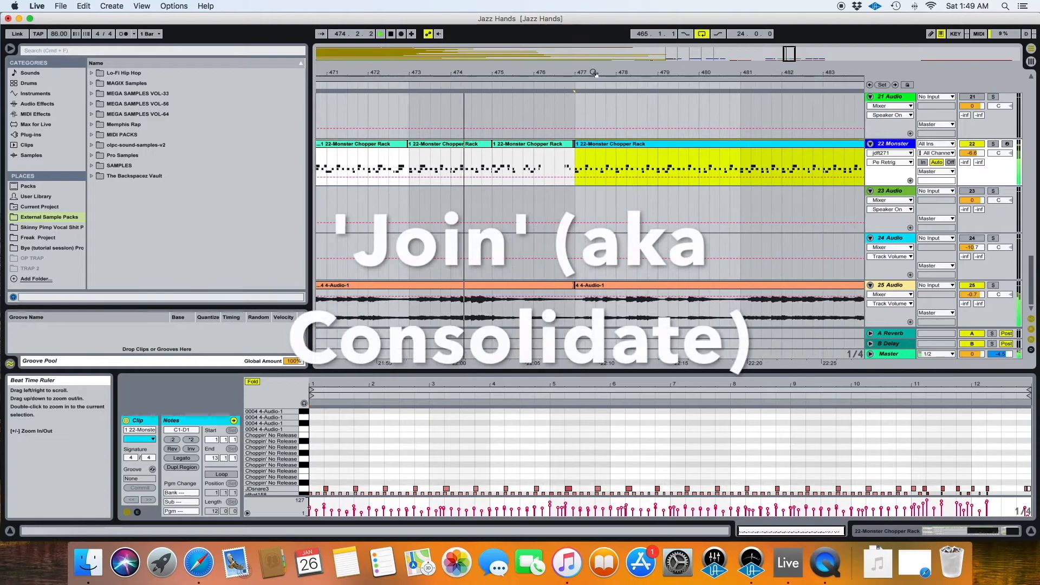
scroll(624, 169, "left", 4)
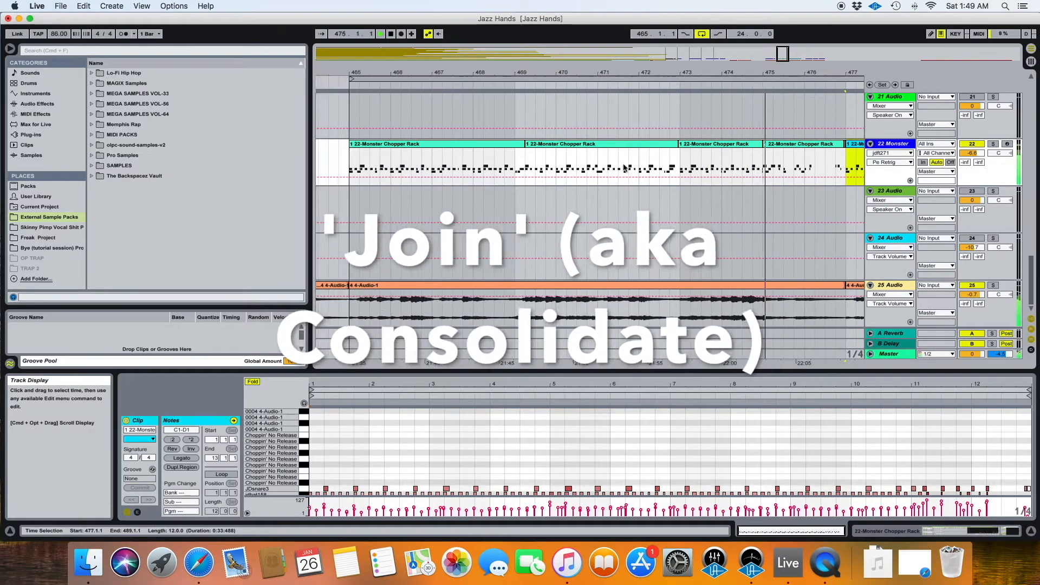
left_click_drag(353, 160, 846, 163)
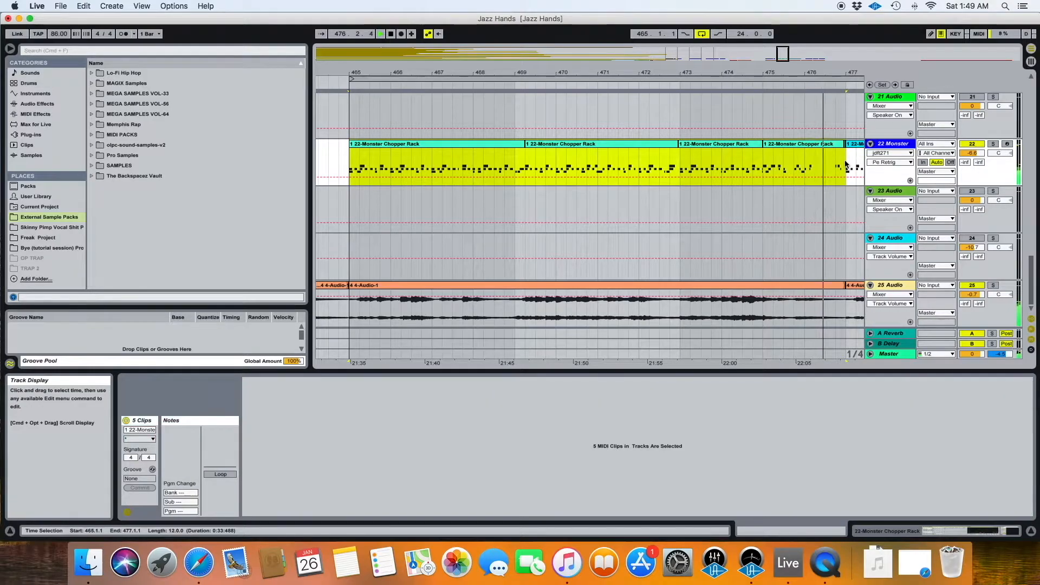
key("super+j")
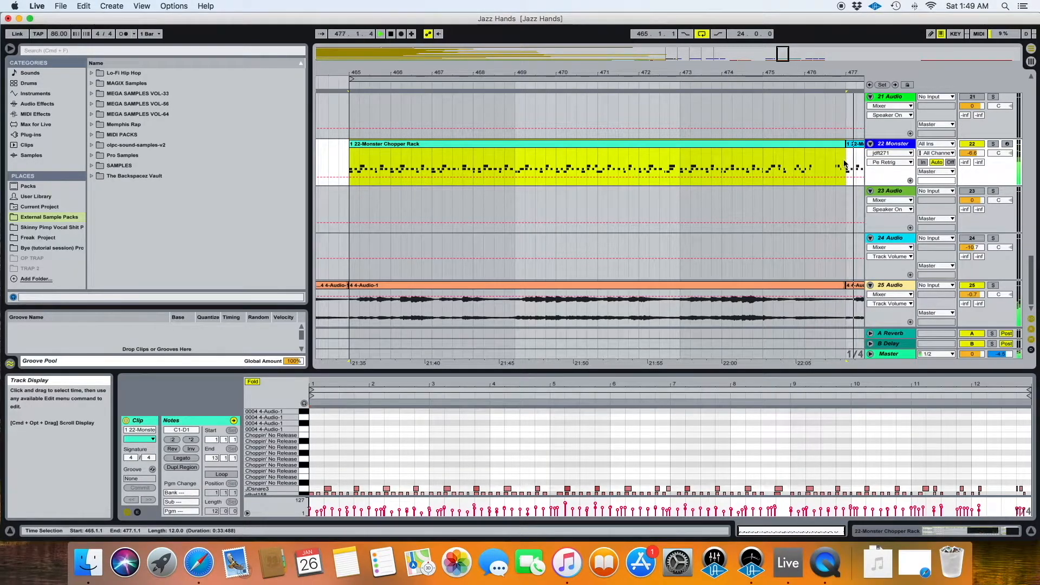
key("minus")
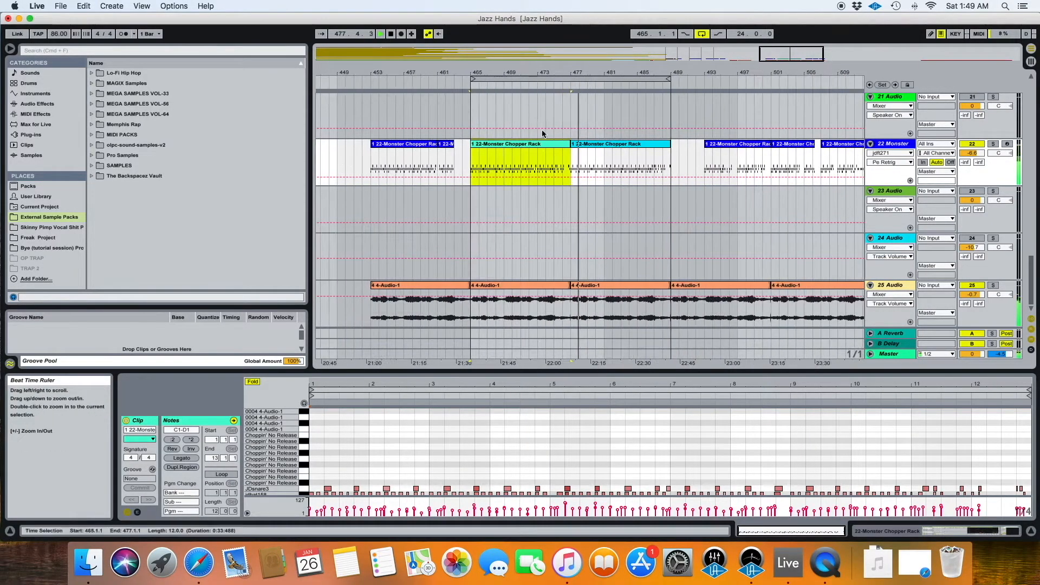
Step: Delete the five take locators, from 5 TAKE back to one take
left_click(611, 164, "shift")
key("minus")
key("minus")
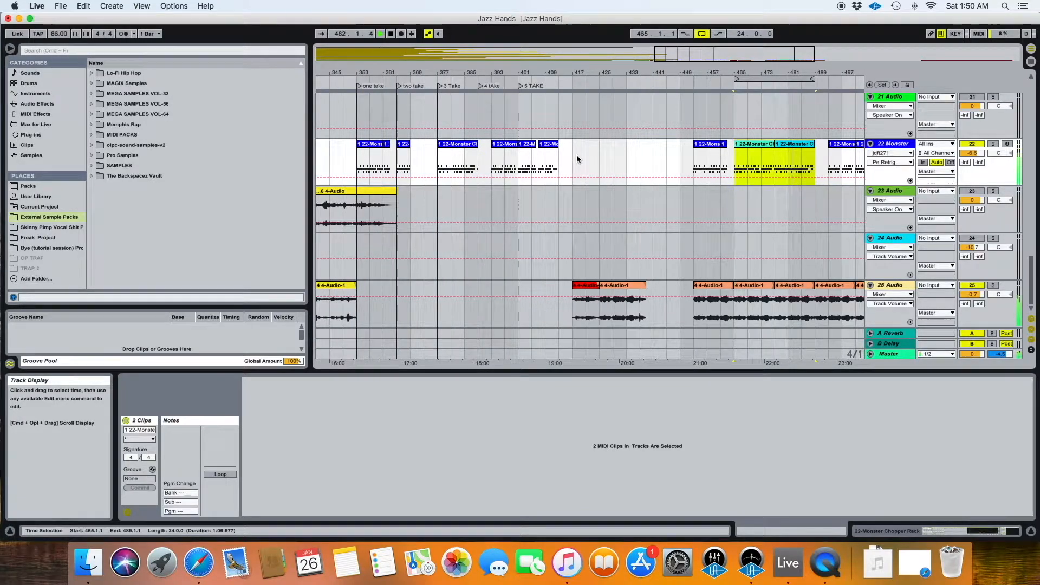
right_click(528, 92)
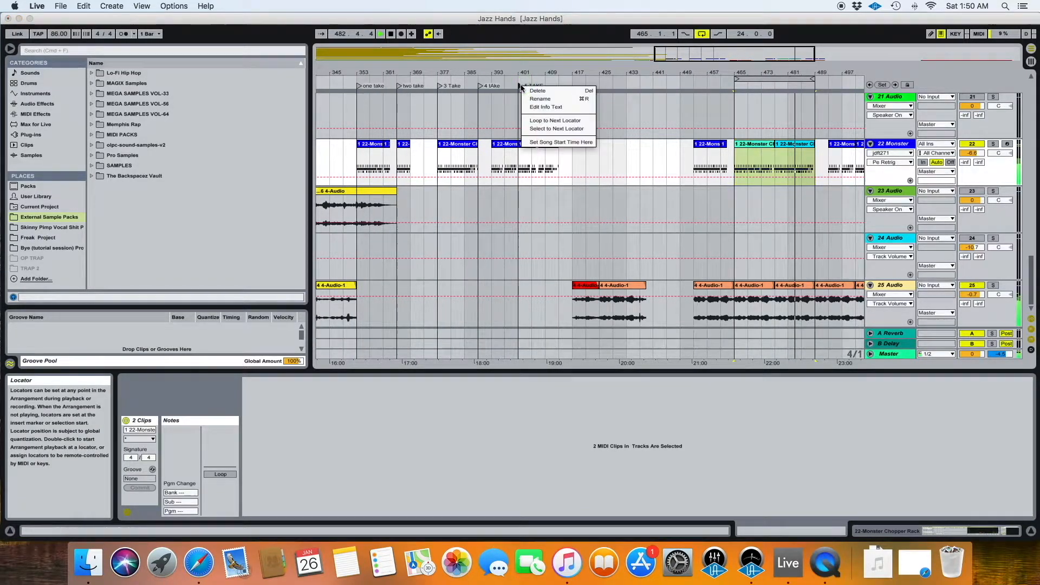
left_click(524, 95)
right_click(481, 90)
left_click(485, 93)
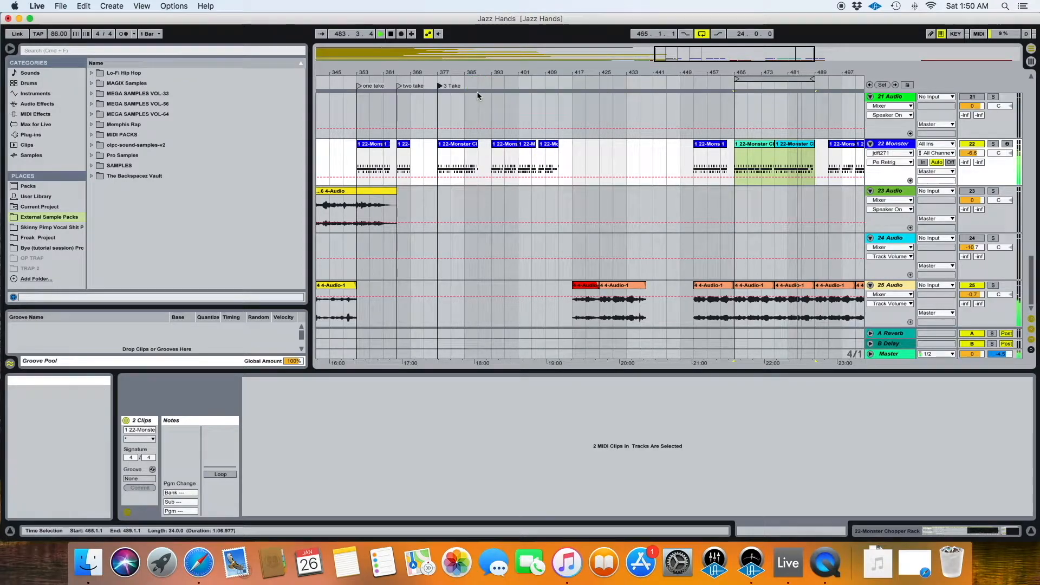
right_click(441, 90)
left_click(452, 92)
right_click(399, 88)
left_click(411, 92)
right_click(359, 88)
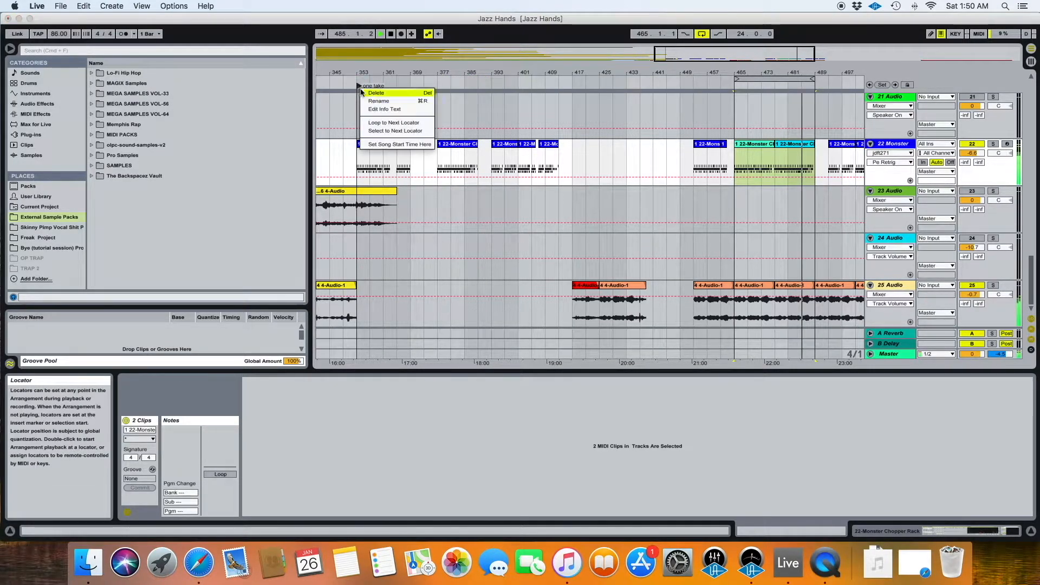
left_click(376, 93)
Step: Delete the leftover dark blue 22 Monster clips after bar 489 and between bars 449 and 465
scroll(542, 162, "right", 10)
left_click_drag(671, 162, 577, 163)
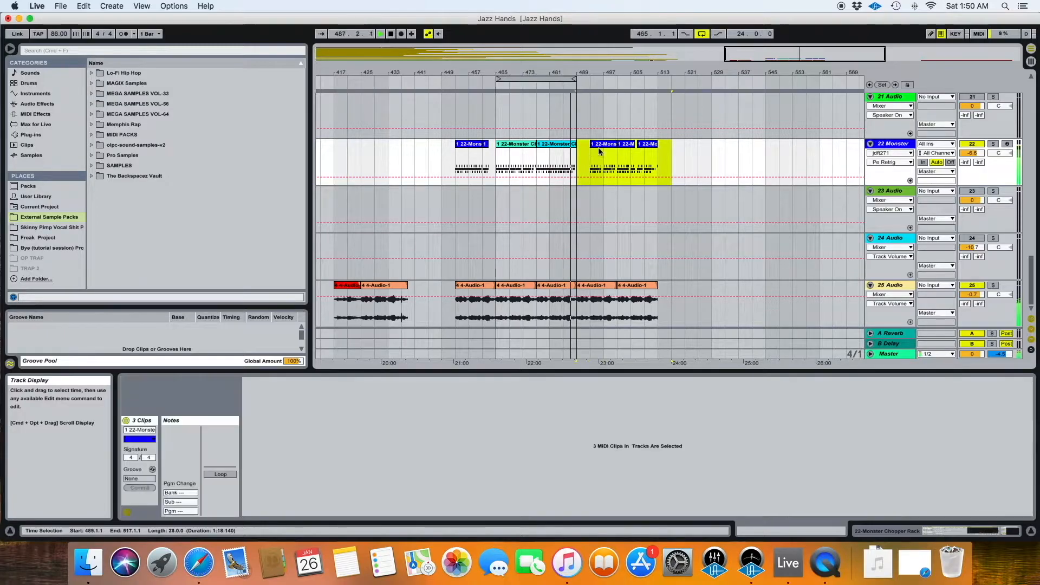
right_click(607, 146)
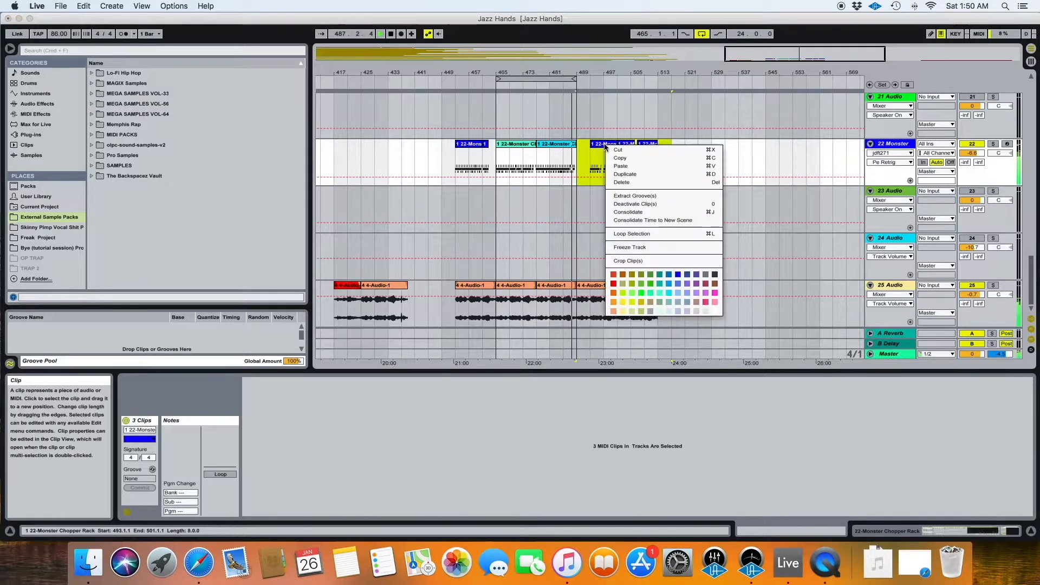
left_click(622, 182)
left_click(474, 145)
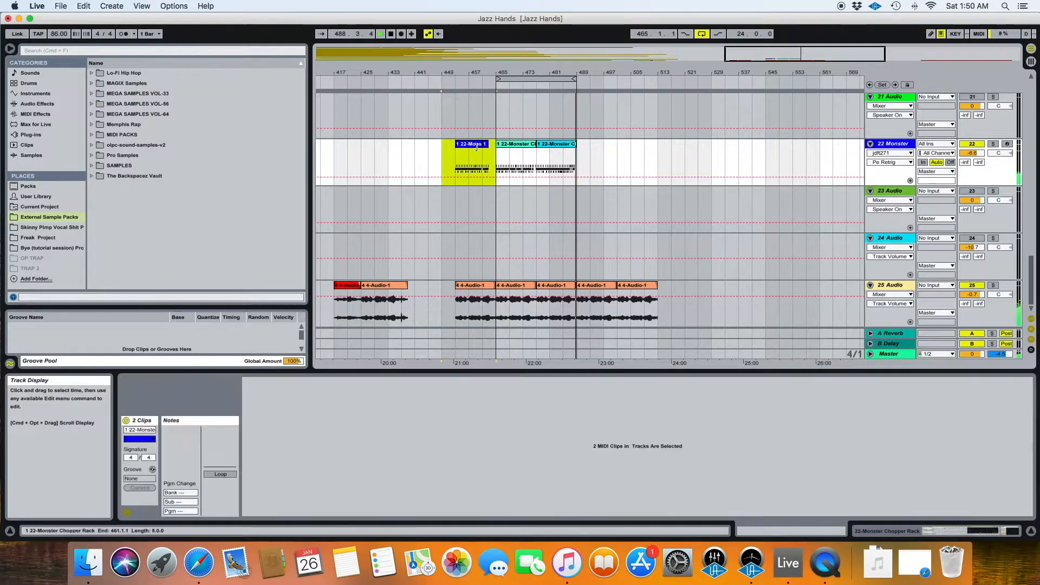
right_click(479, 149)
left_click(490, 184)
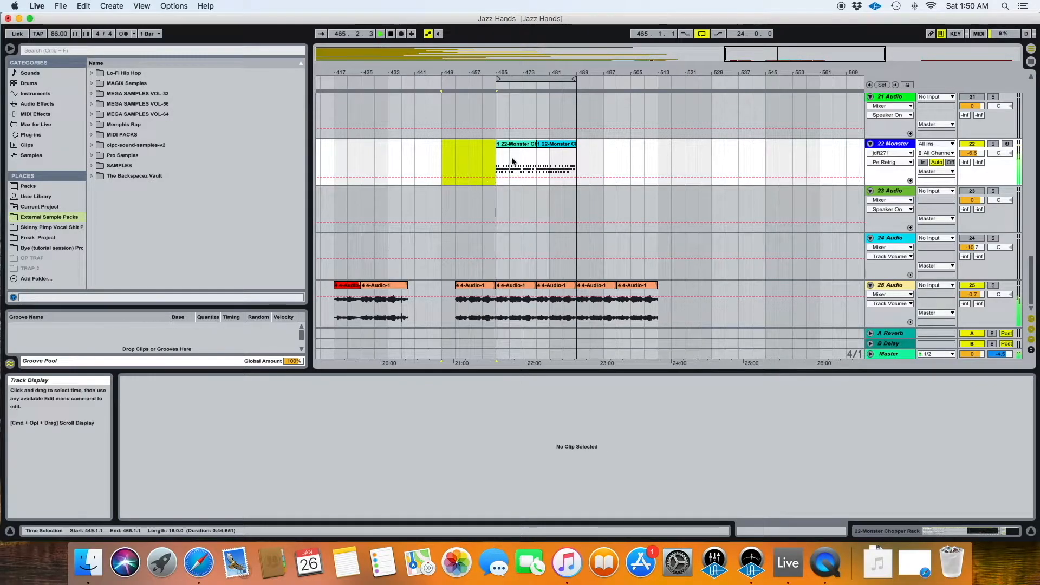
Step: Move both consolidated Monster Chopper Rack clips together so they start at bar 417, above the red audio clip
left_click_drag(563, 73, 591, 152)
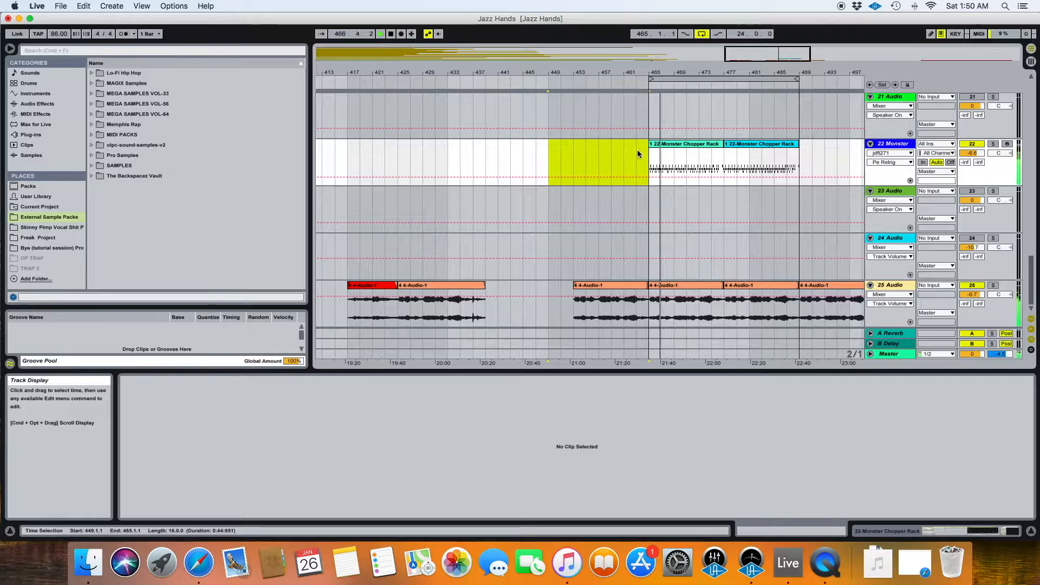
left_click_drag(653, 160, 797, 162)
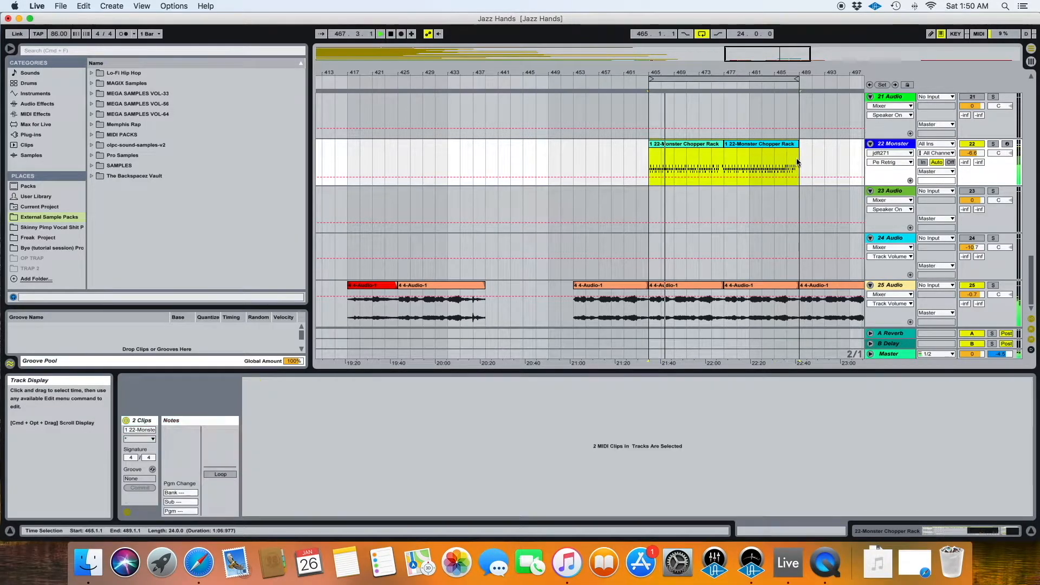
left_click_drag(707, 144, 447, 168)
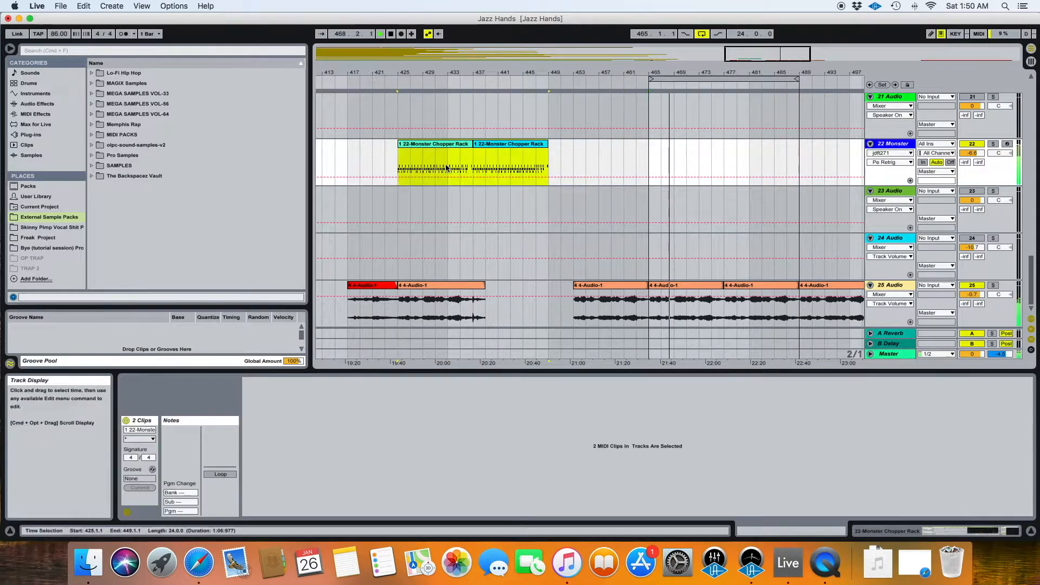
scroll(418, 149, "left", 5)
left_click_drag(507, 142, 480, 147)
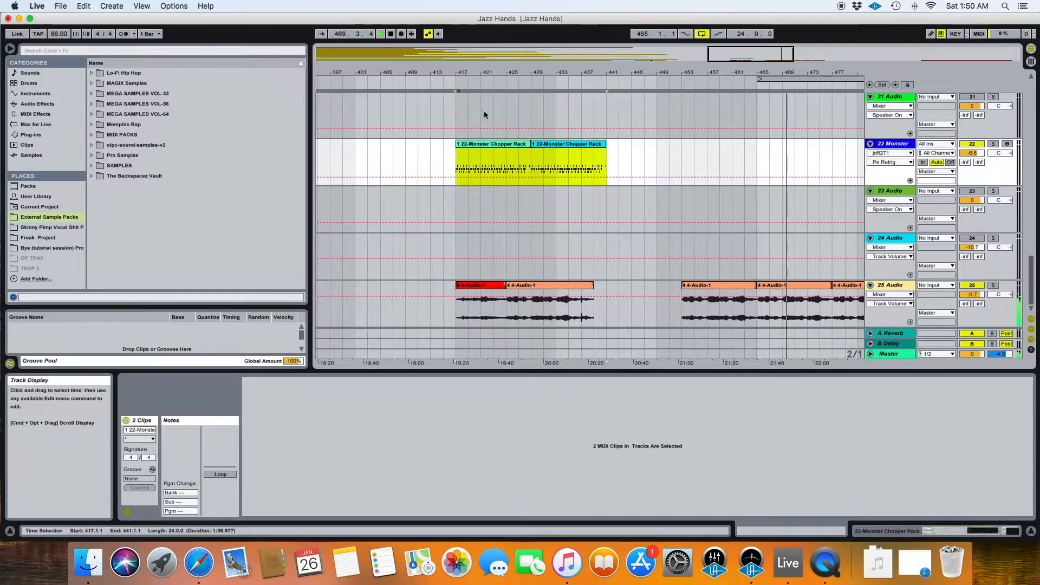
Step: Play the section from bar 417 and shift both drum clips to start at bar 413, aligning the second with the orange audio clip
key("space")
key("space")
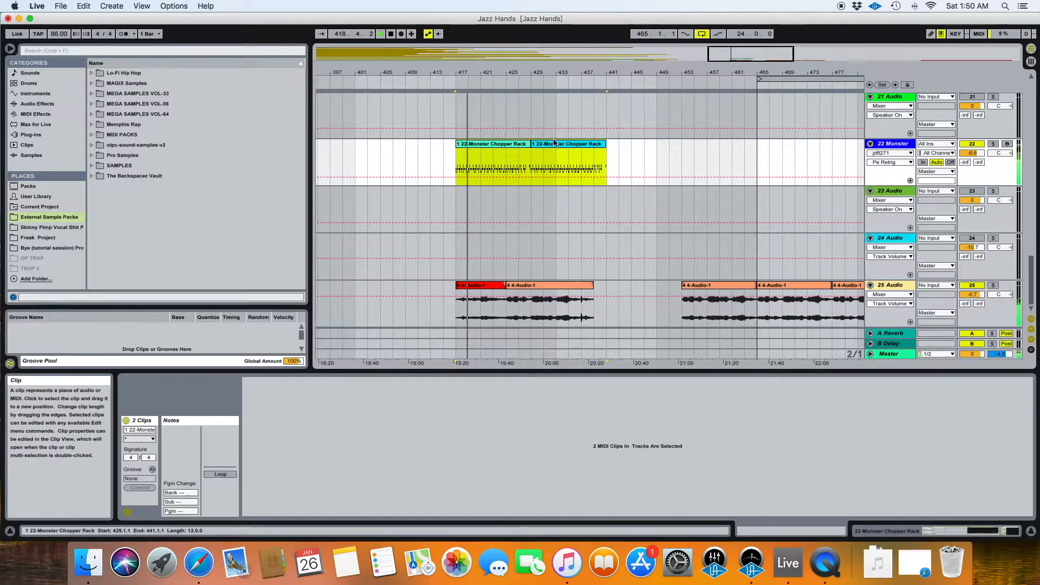
left_click_drag(558, 145, 530, 143)
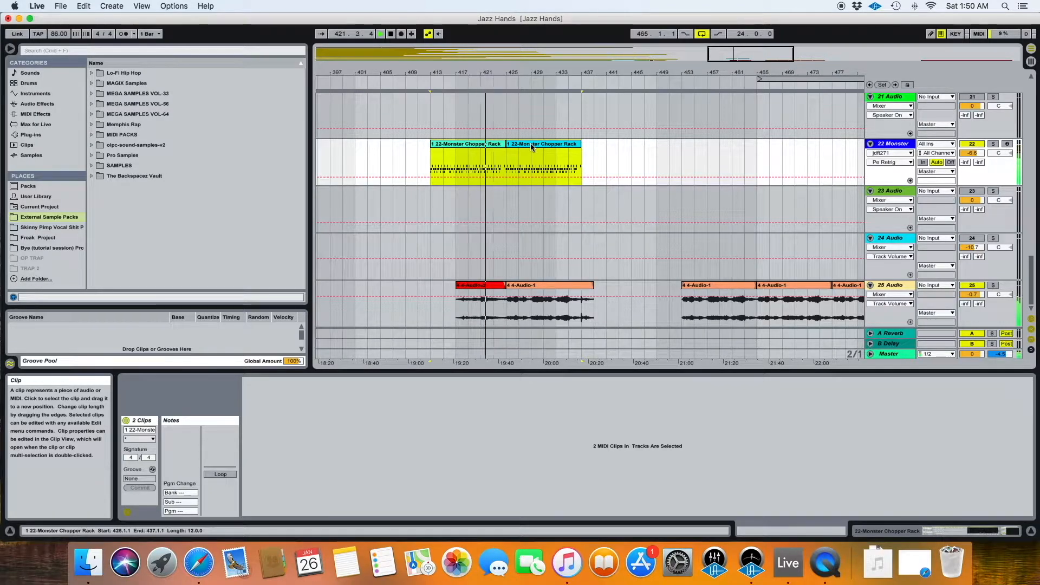
left_click_drag(498, 76, 499, 99)
scroll(547, 138, "left", 2)
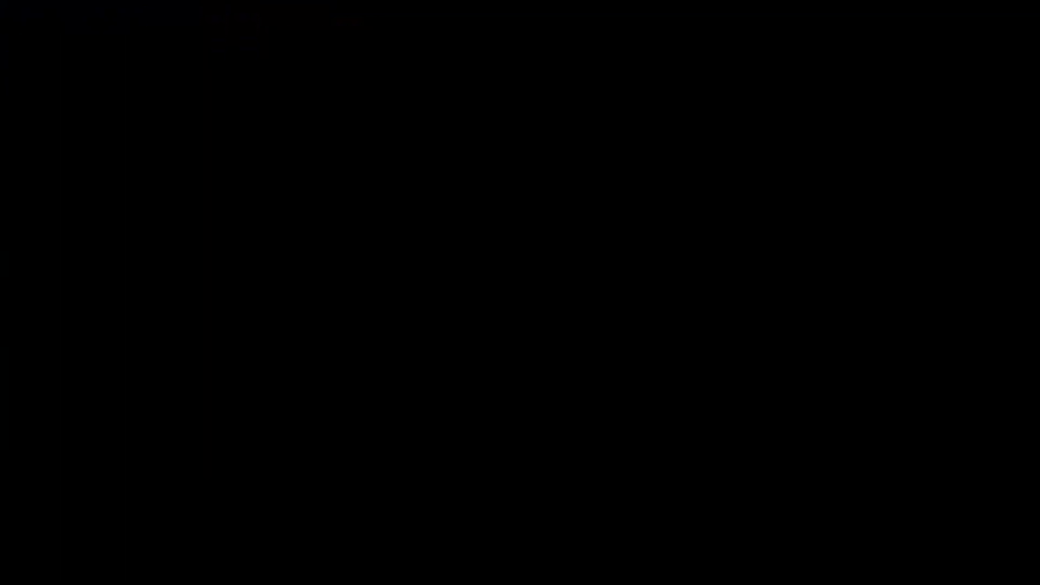
Step: Examine how the green and light blue drum clips line up with the audio clips between bars 413 and 437
key("minus")
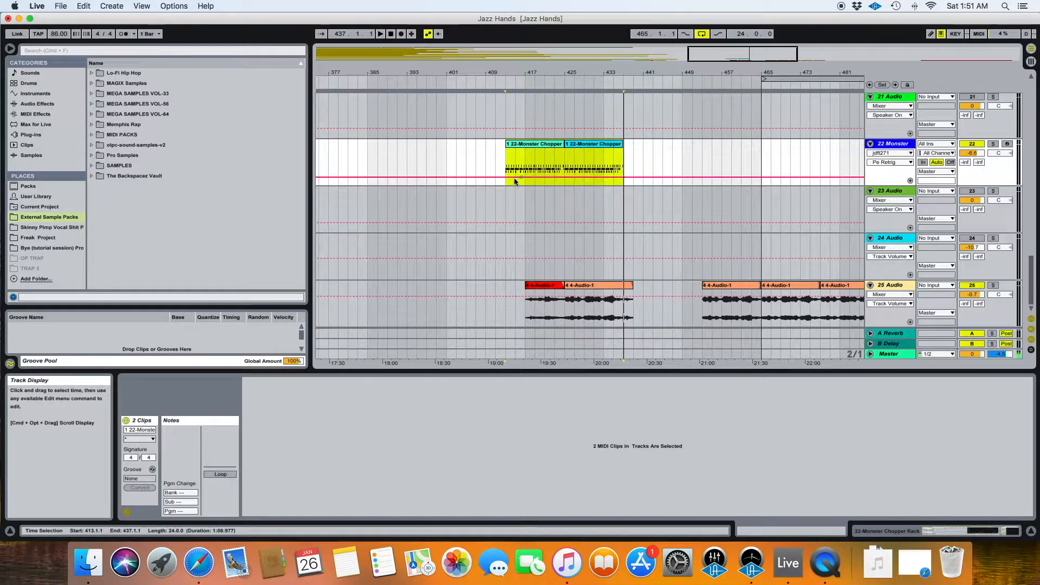
scroll(519, 172, "right", 3)
scroll(518, 171, "right", 5)
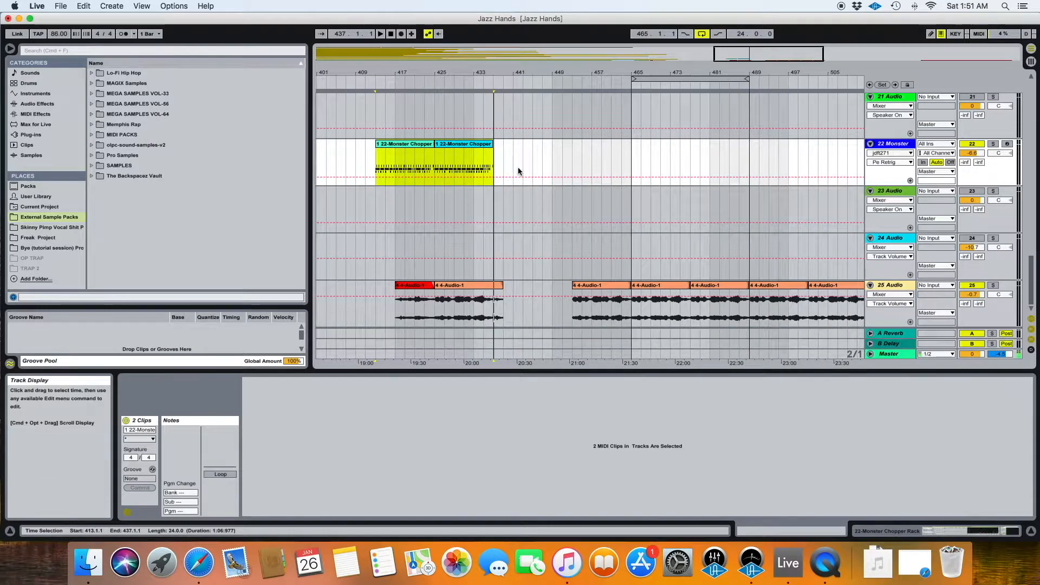
left_click(426, 148)
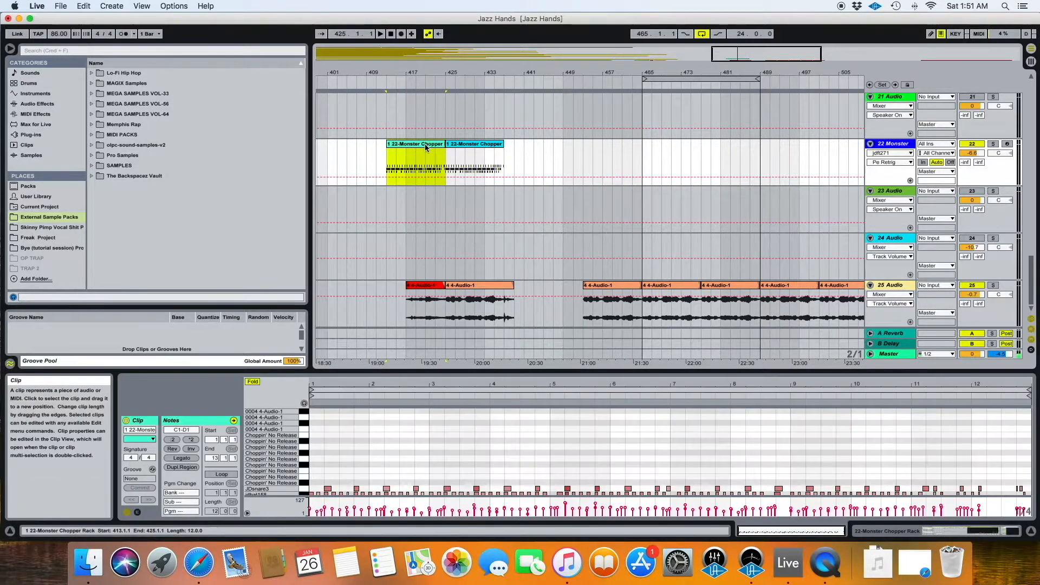
left_click(462, 145)
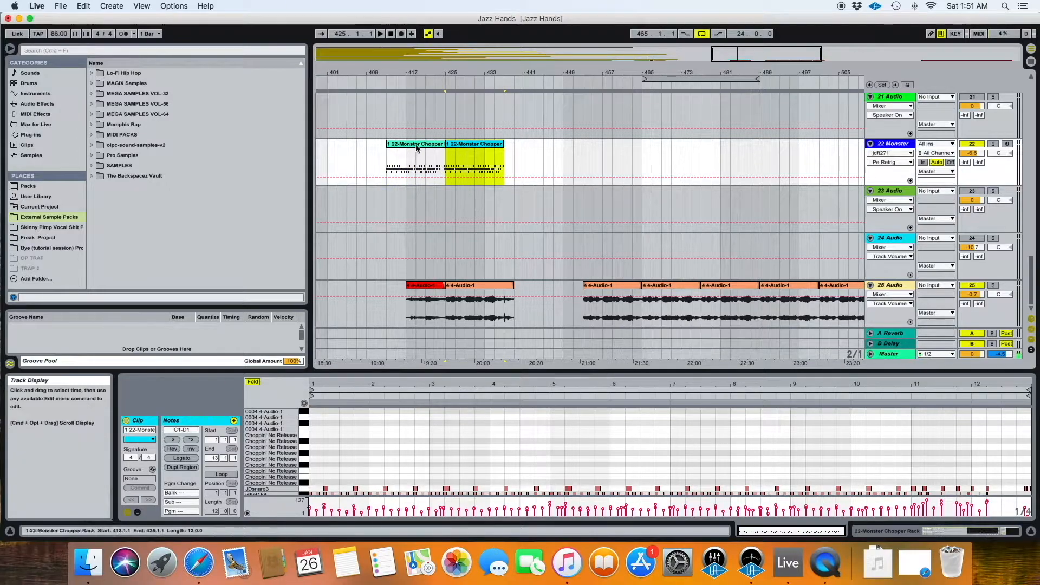
left_click_drag(412, 73, 393, 166)
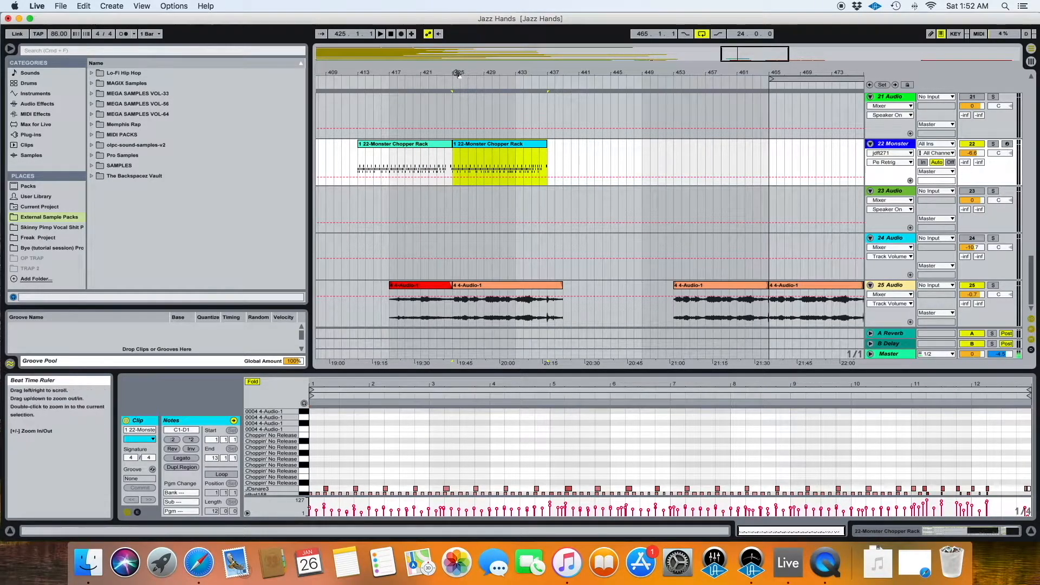
left_click_drag(458, 74, 457, 85)
left_click(440, 145)
left_click(478, 146)
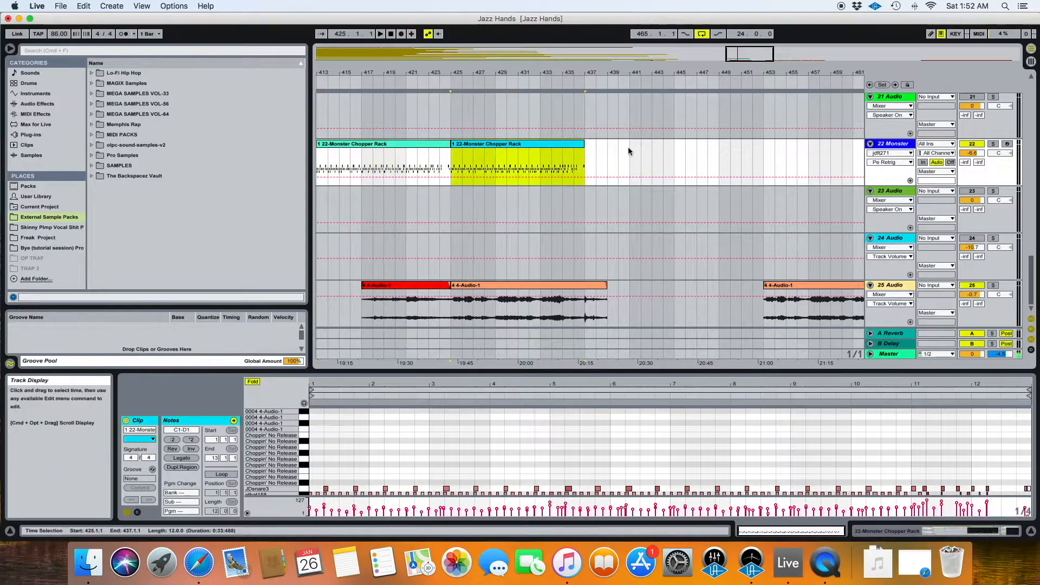
Step: Rename the 22 Monster track as Drums and open its Monster Chopper Rack devices
left_click(897, 146)
left_click(896, 147)
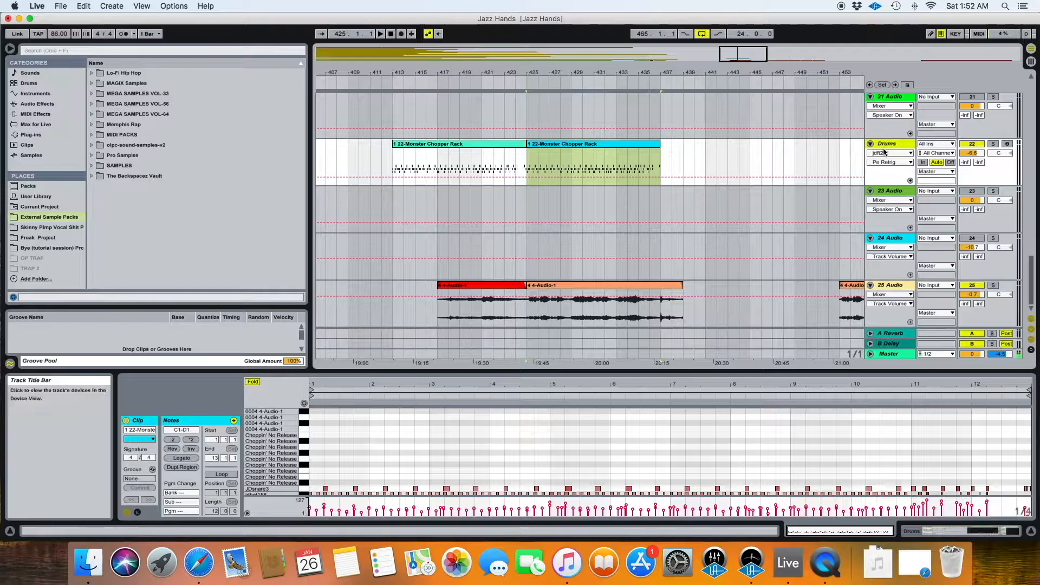
left_click(892, 145)
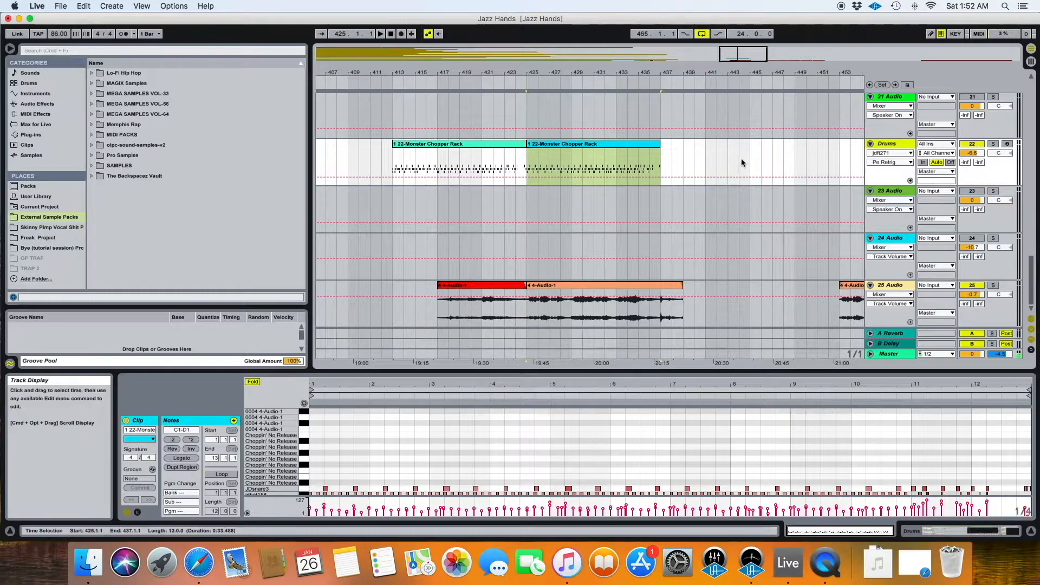
double_click(887, 144)
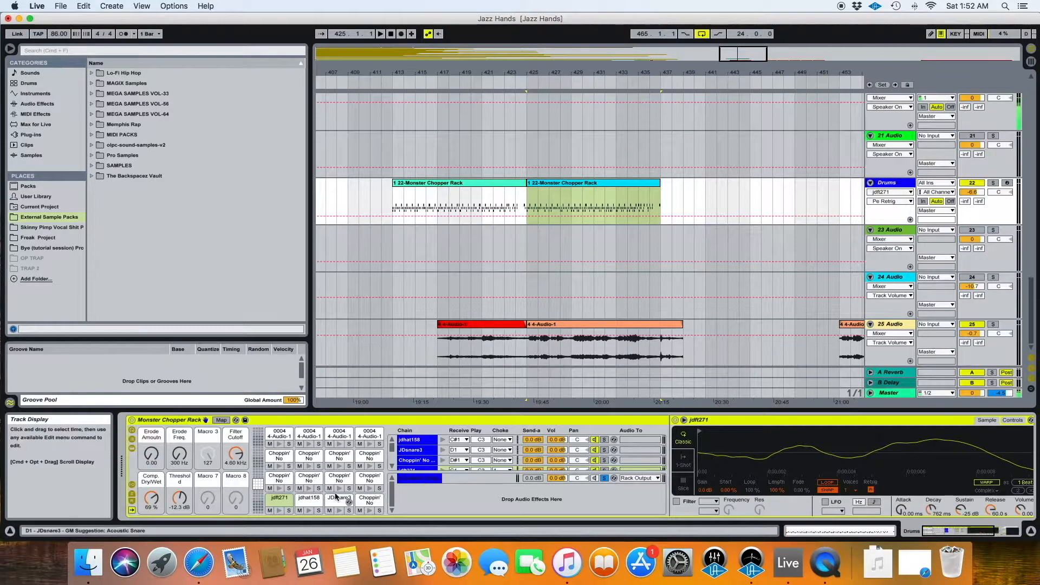
Step: Duplicate the Drums track twice to get three tracks with the same Monster Chopper Rack clips
scroll(336, 493, "down", 8)
scroll(336, 489, "down", 4)
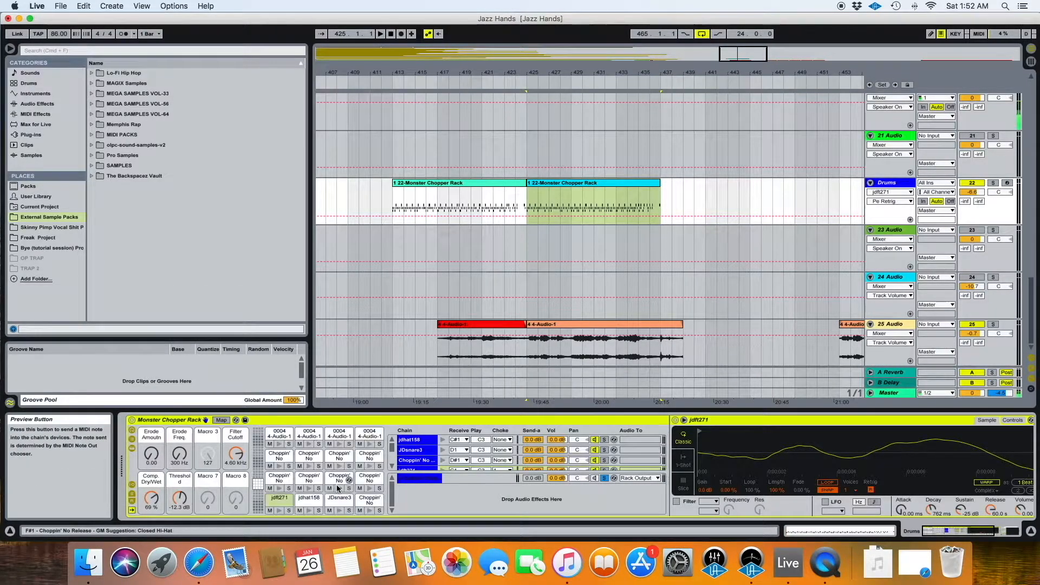
left_click(280, 511)
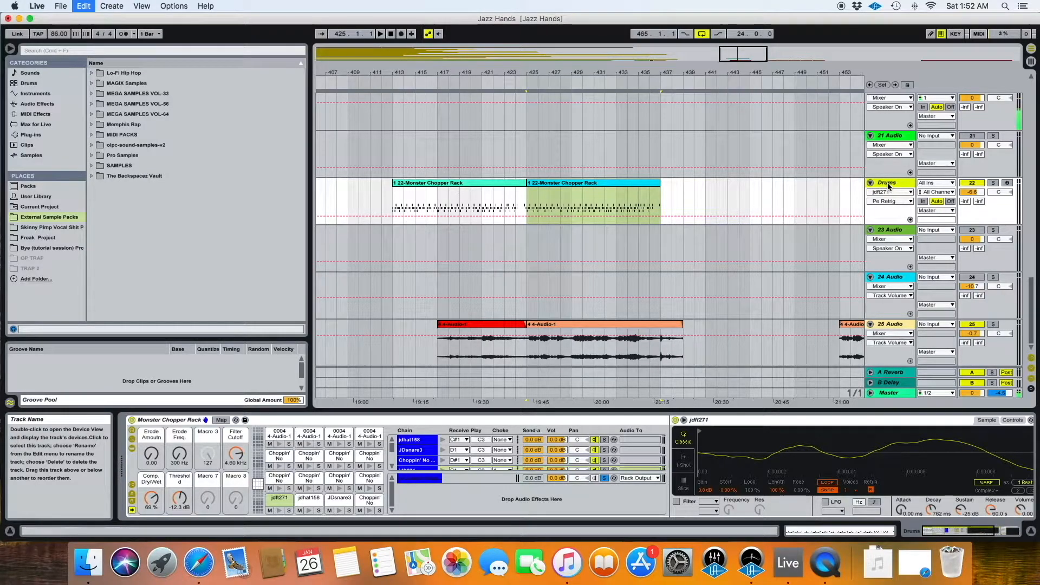
key("super+d")
key("super+d")
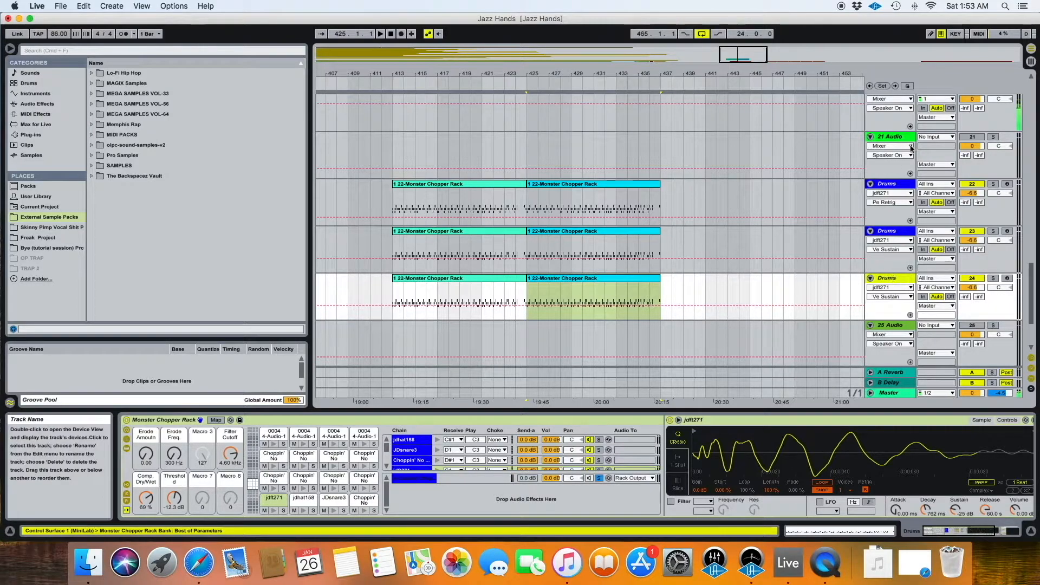
Step: Solo the jdft271 pad in the first Drums track's rack and rename that track Kick
left_click(897, 185)
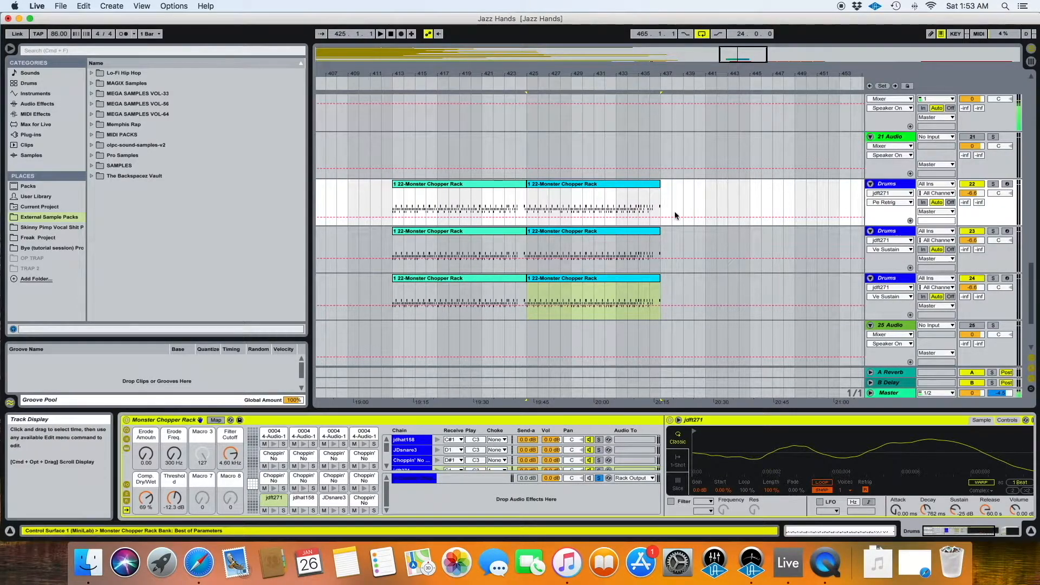
left_click(274, 511)
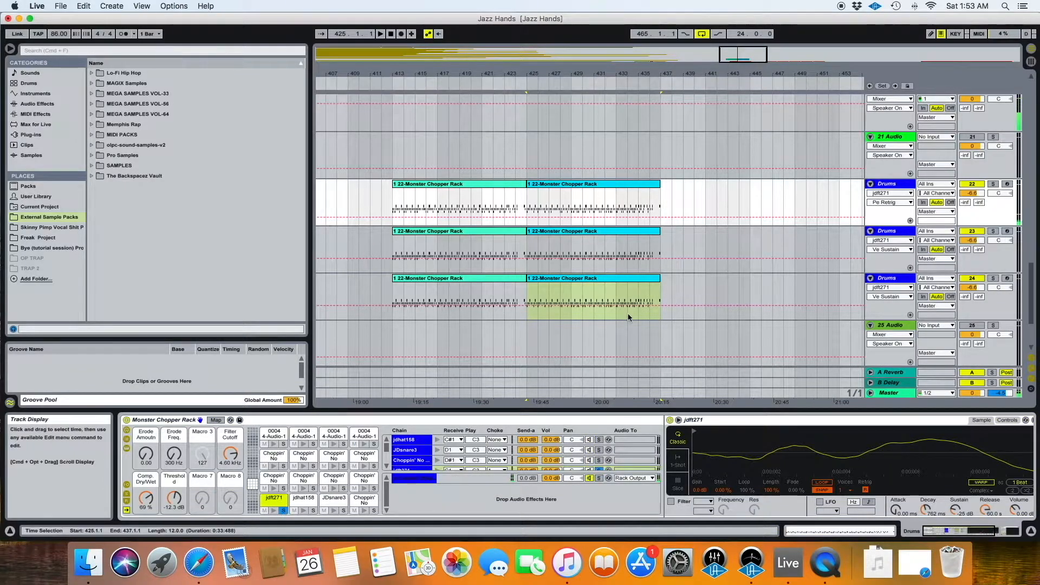
left_click(888, 184)
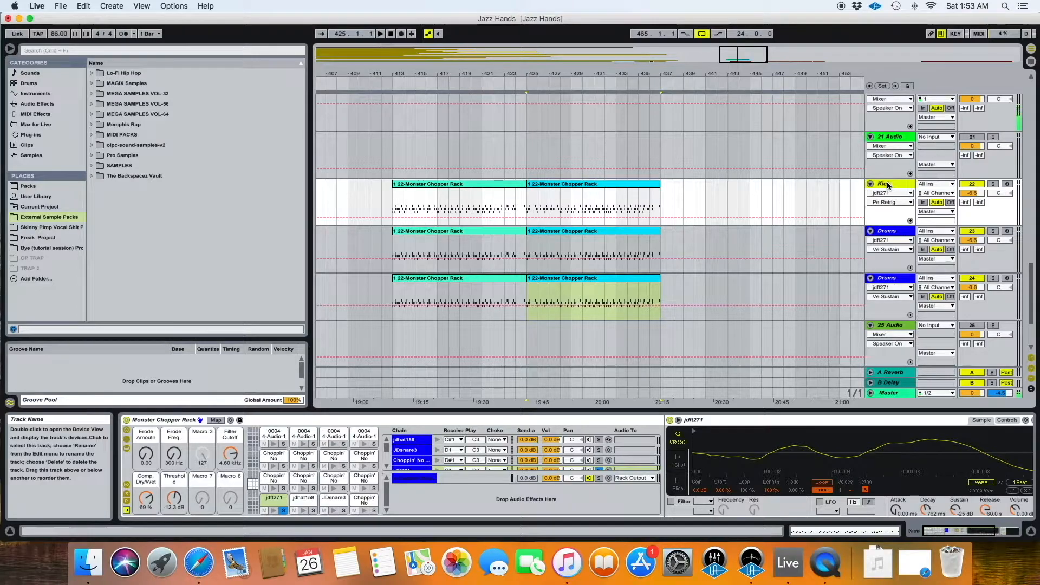
Step: Solo the jdhat158 pad in the second Drums track's rack and rename that track HAt
left_click(901, 233)
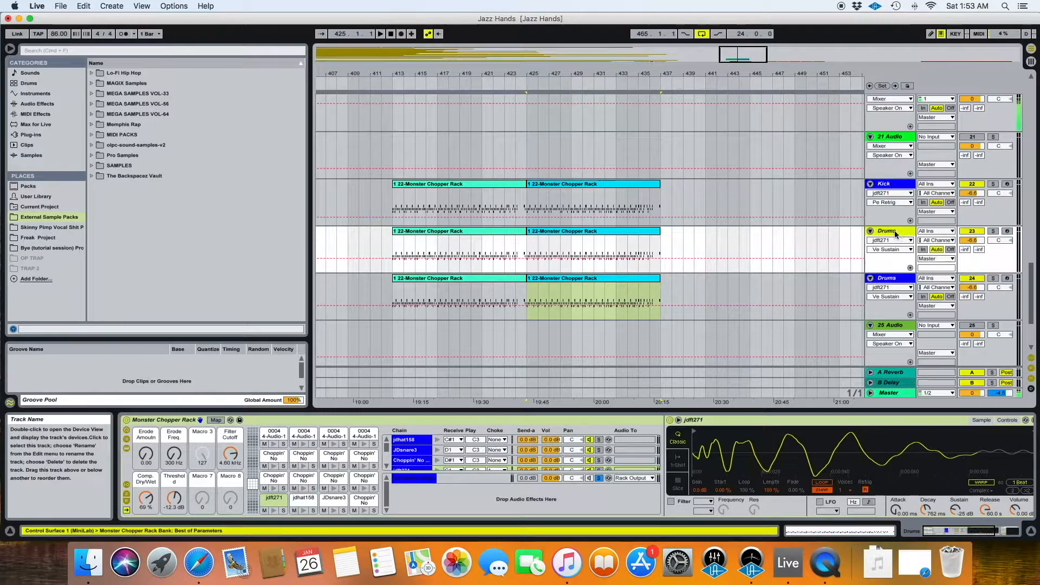
left_click(305, 510)
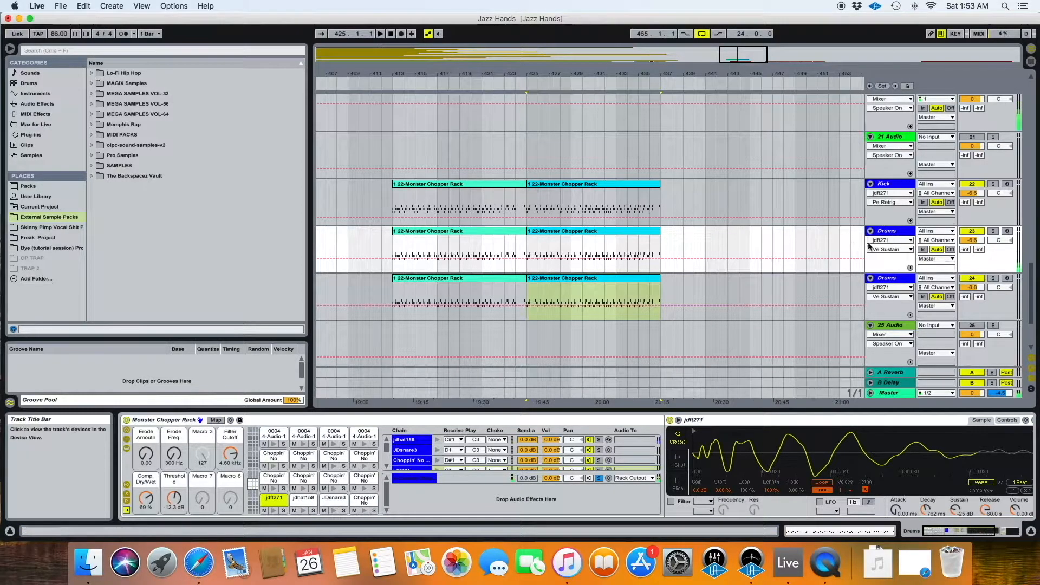
left_click(313, 510)
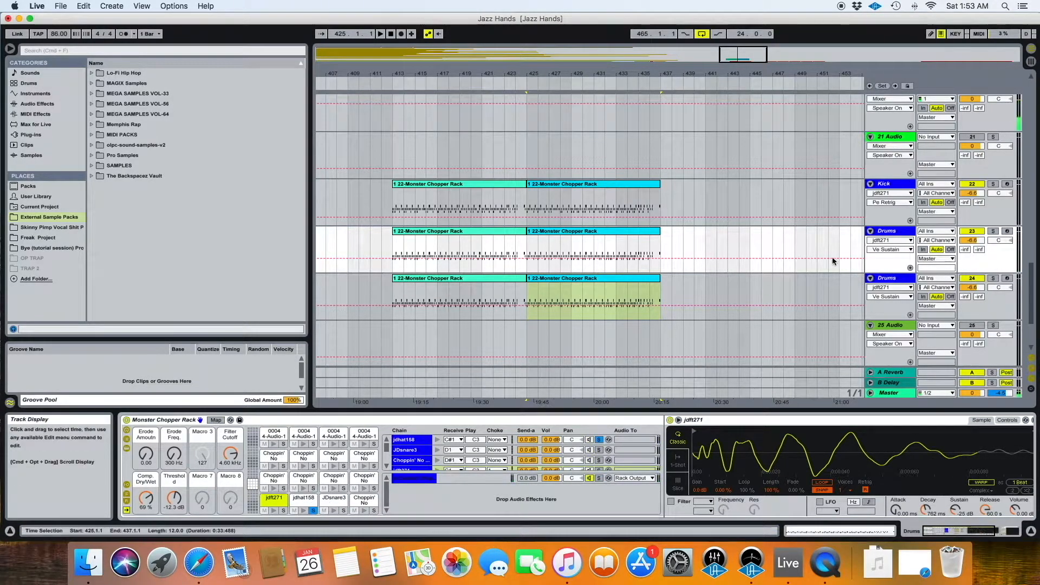
left_click(893, 232)
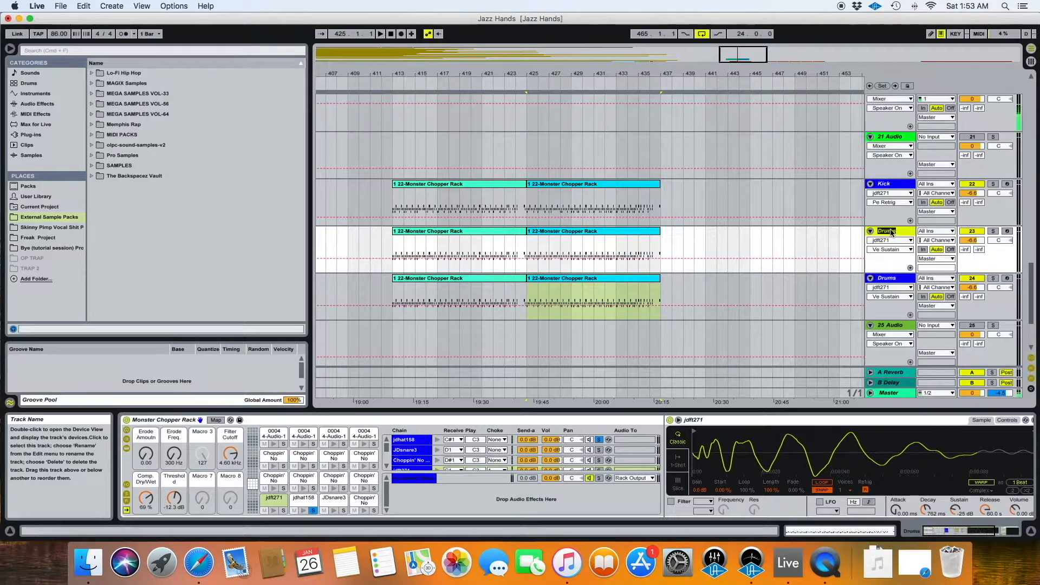
Step: Solo the JDsnare3 pad in the third Drums track's rack and rename that track Snare
left_click(888, 282)
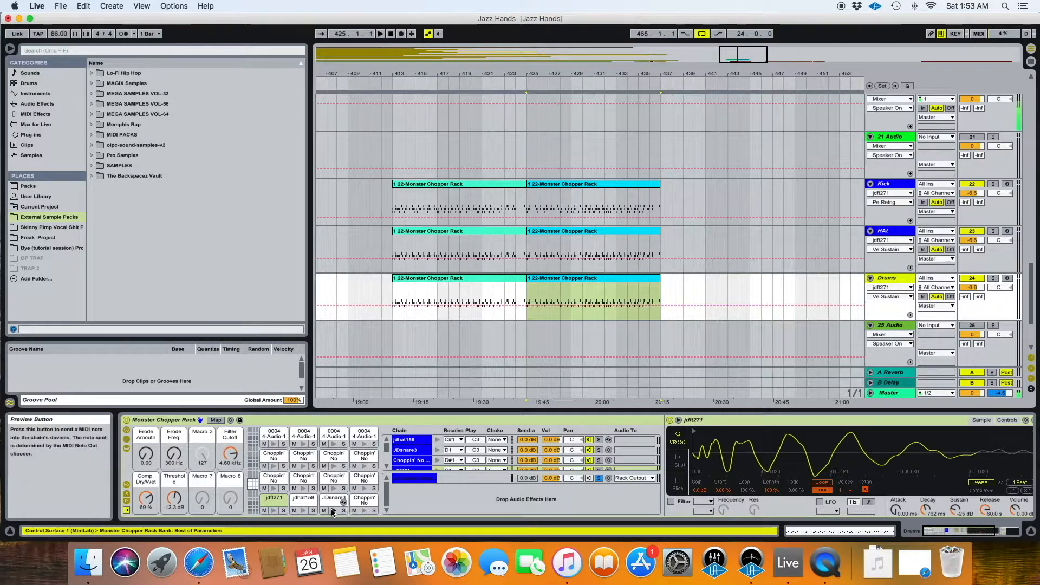
left_click(344, 510)
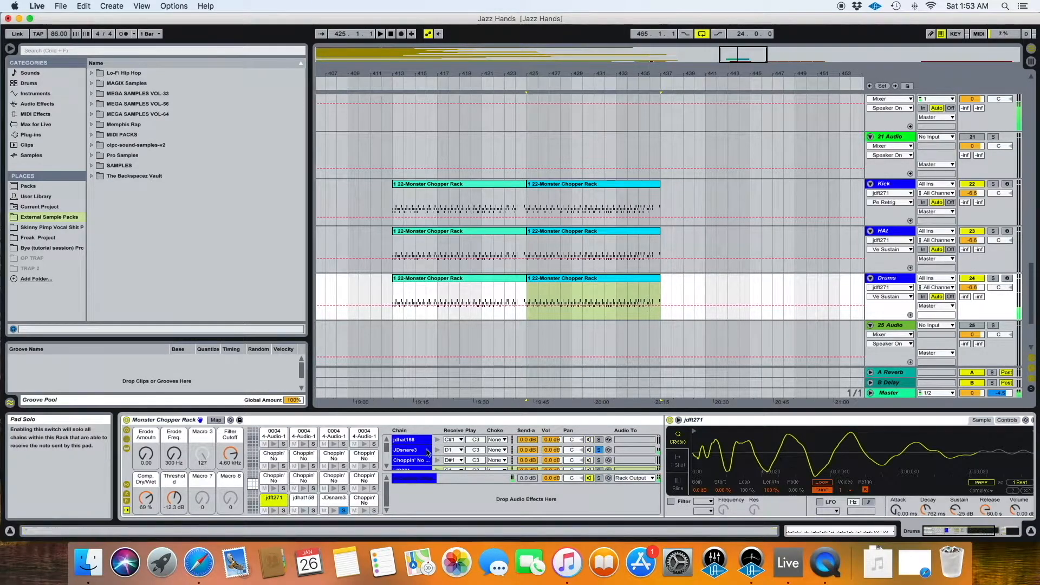
left_click(893, 280)
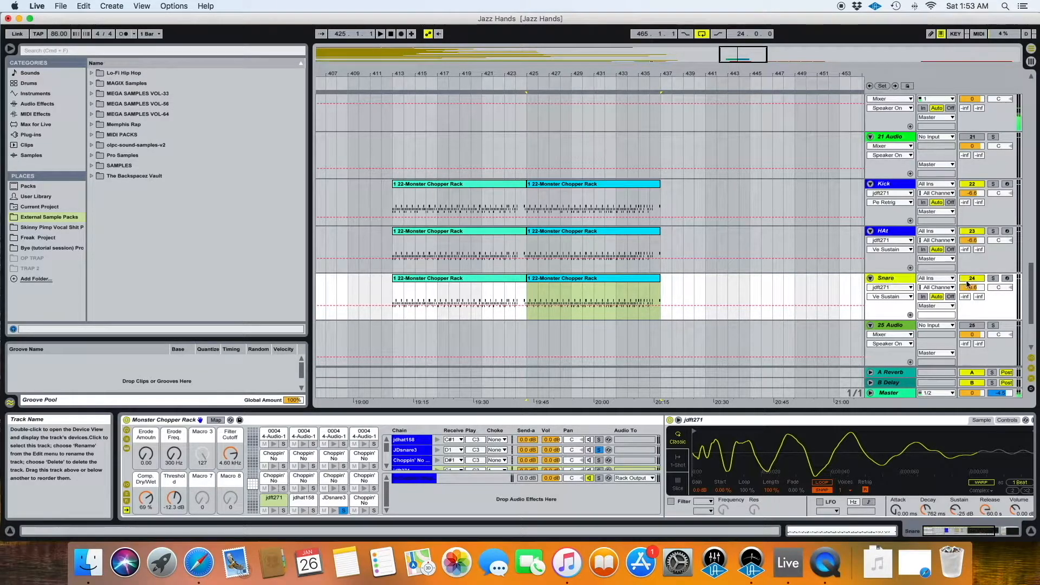
Step: Try lowering the Snare volume to -8.2 dB and the HAt volume to -12.0 dB, panned 16L, during playback
left_click(895, 186)
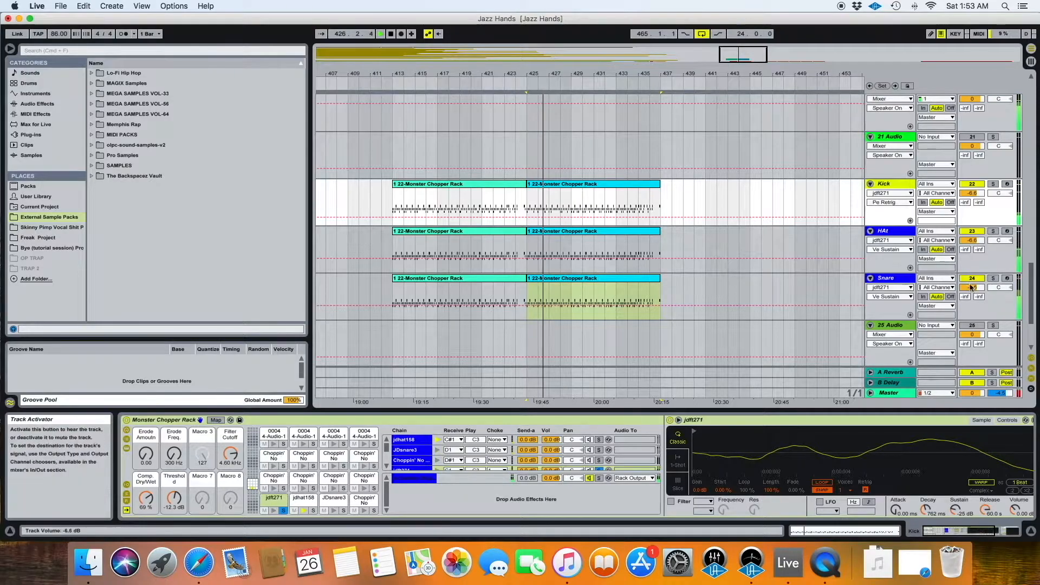
mouse_move(968, 290)
left_mouse_down()
mouse_move(968, 312)
mouse_move(968, 299)
left_mouse_up()
mouse_move(970, 241)
left_mouse_down()
mouse_move(970, 263)
mouse_move(999, 251)
mouse_move(970, 246)
left_mouse_up()
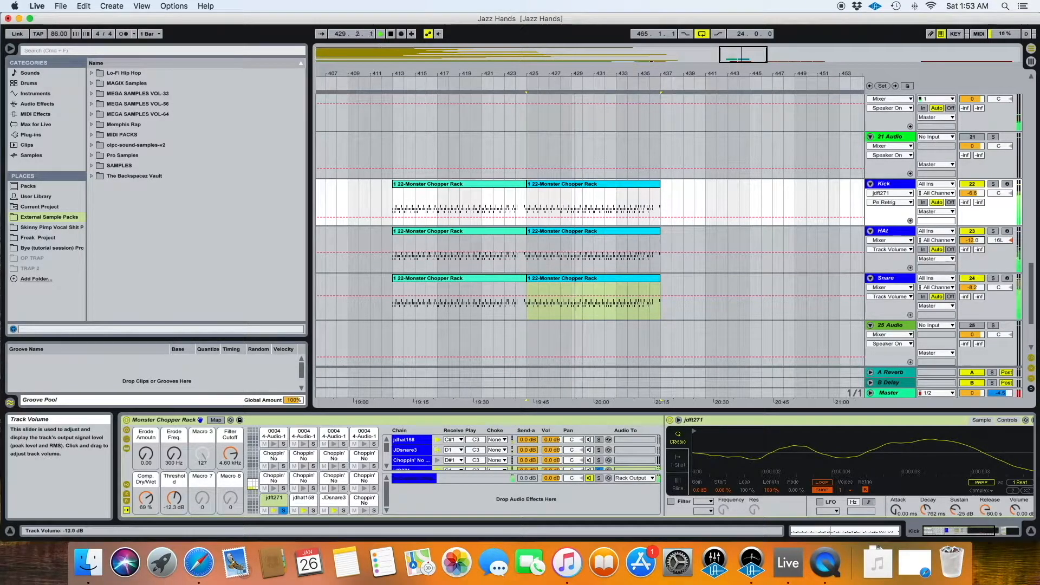
Step: Try out the Erode Freq. and Erode Amount macros of the HAt track's Monster Chopper Rack during playback
left_click(900, 230)
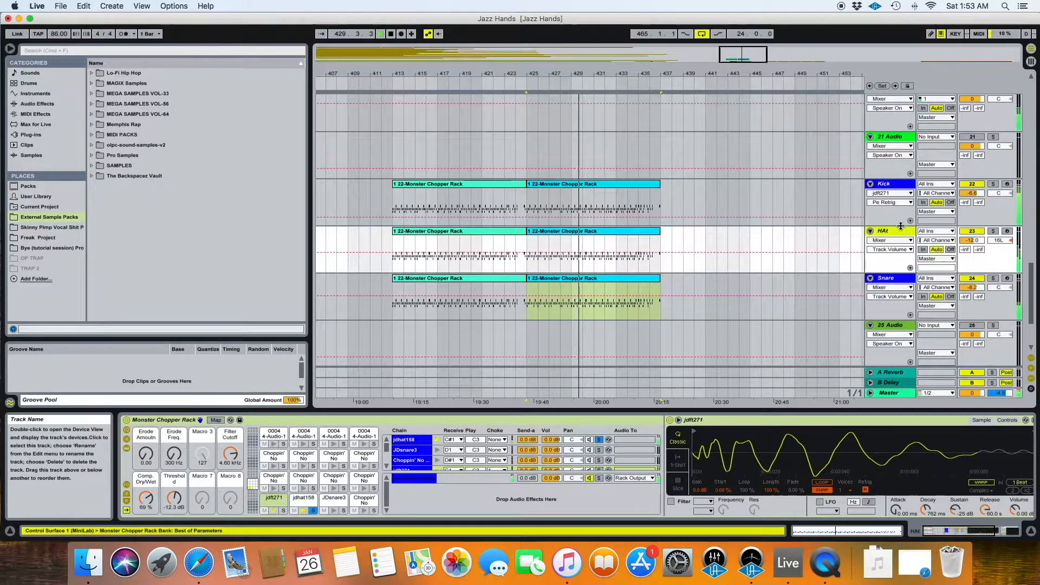
left_click(174, 496)
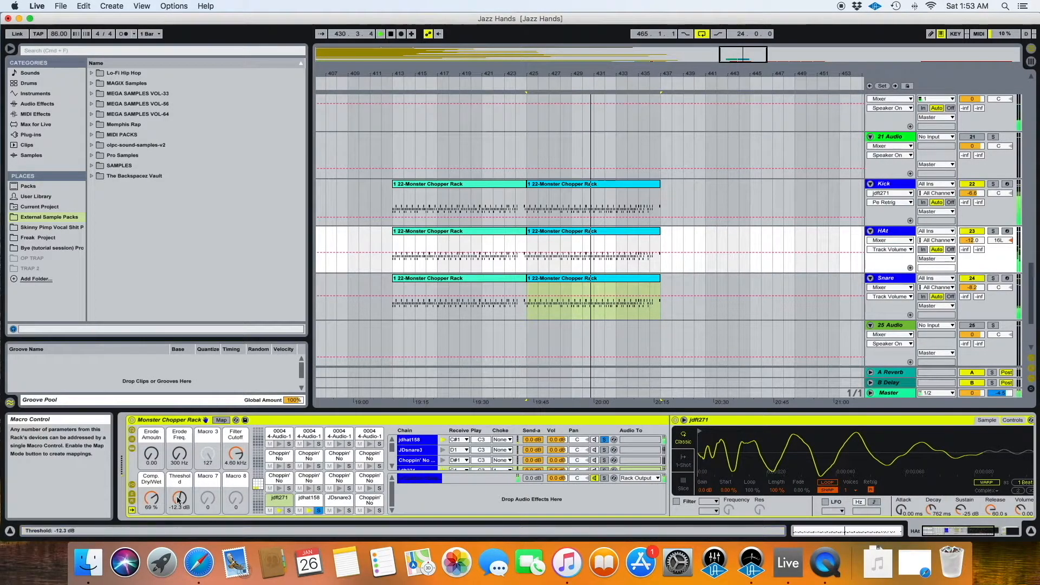
left_click_drag(179, 457, 179, 417)
left_click_drag(157, 461, 179, 477)
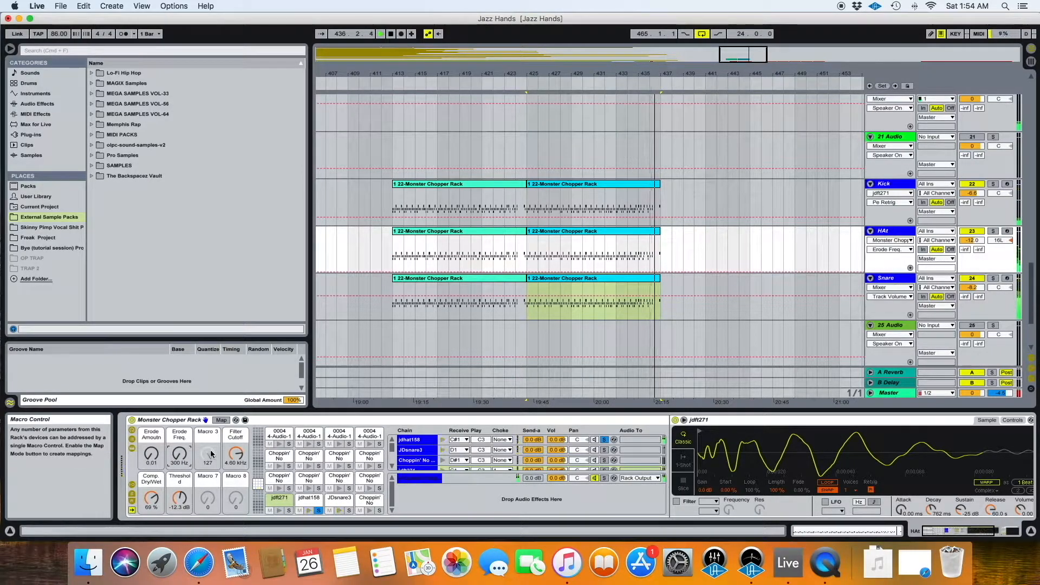
left_click(427, 478)
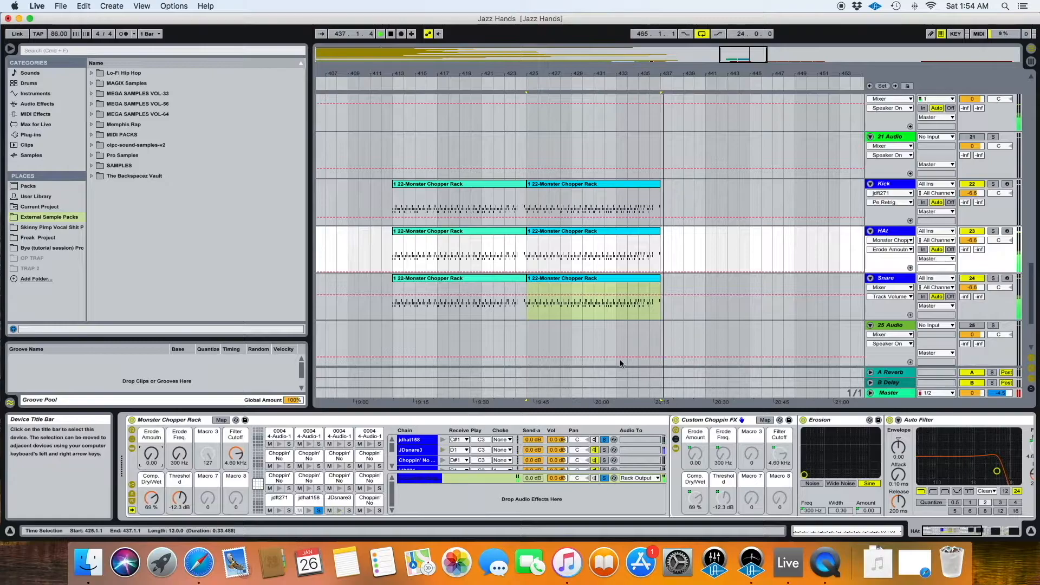
Step: Play the three drum tracks with the audio clips from bar 425 and open the Snare track's devices
scroll(614, 312, "down", 3)
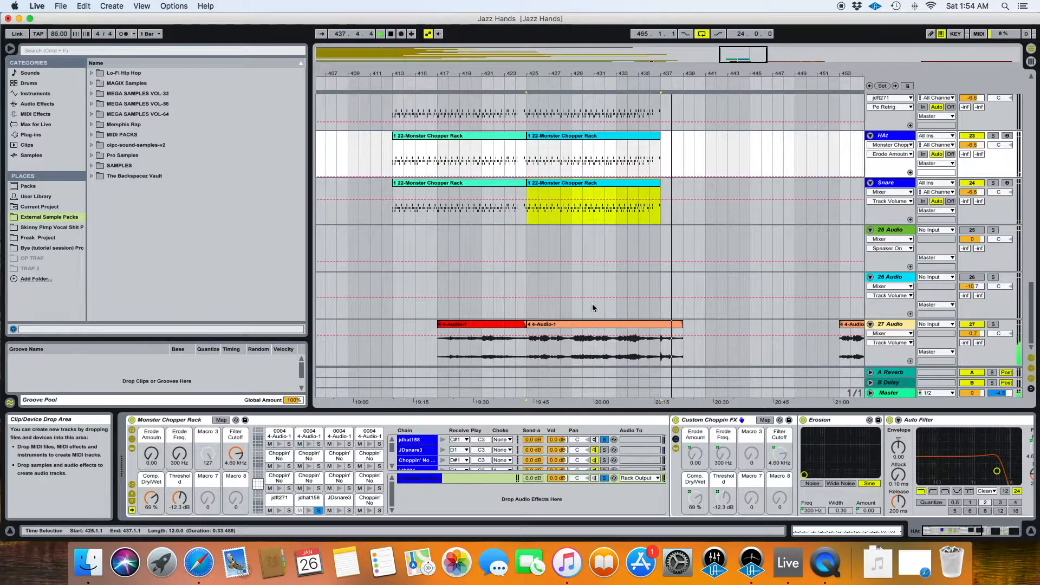
scroll(512, 157, "up", 3)
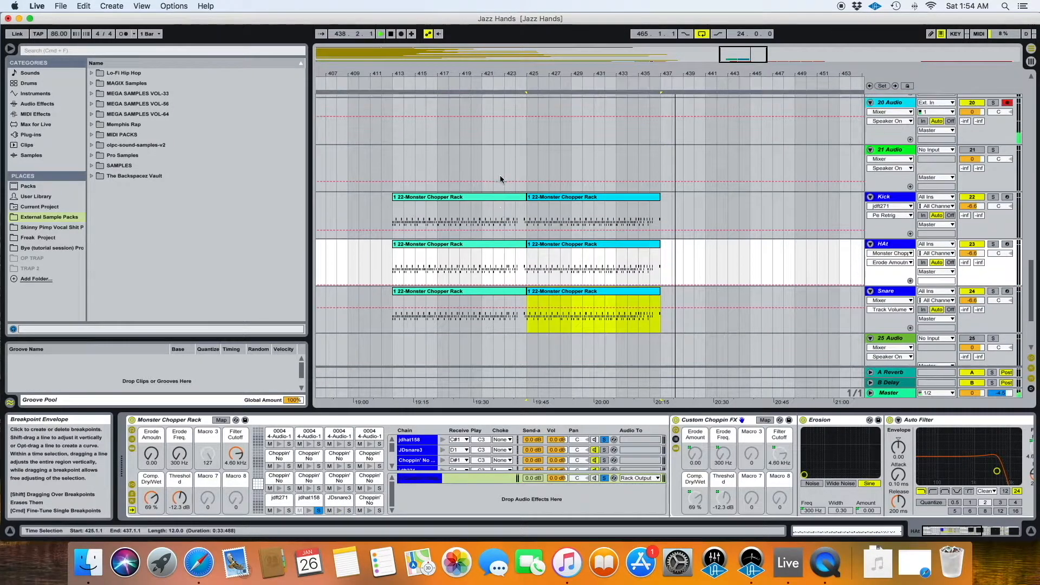
left_click(524, 83)
scroll(640, 215, "down", 3)
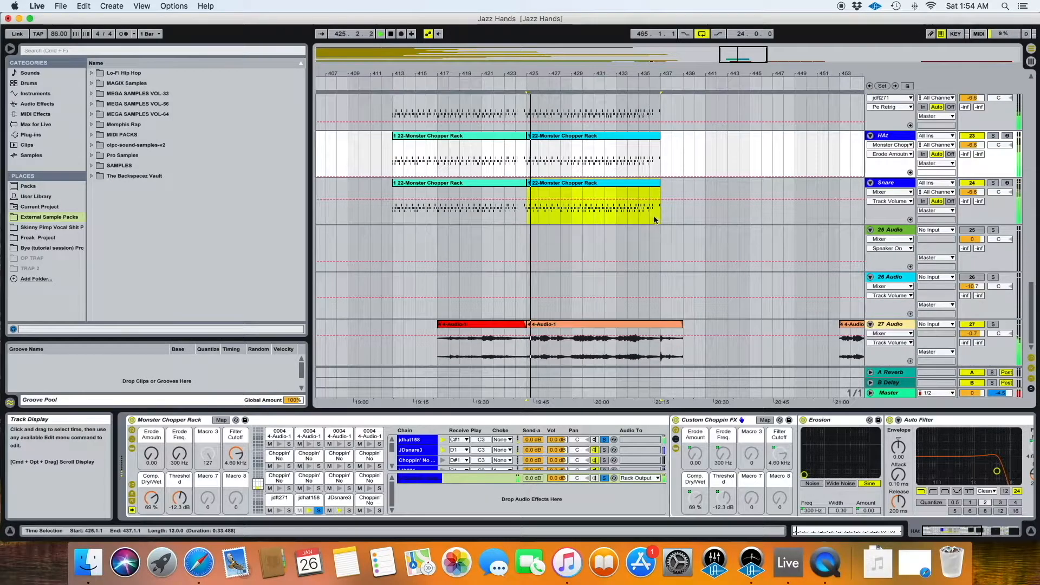
scroll(709, 184, "up", 2)
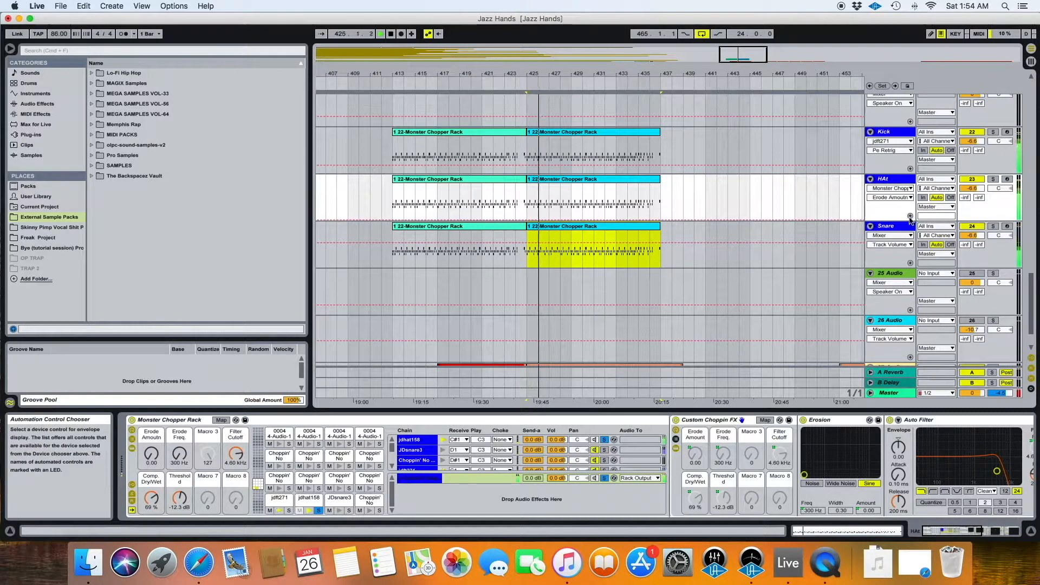
left_click(904, 227)
left_click(993, 227)
left_click(895, 227)
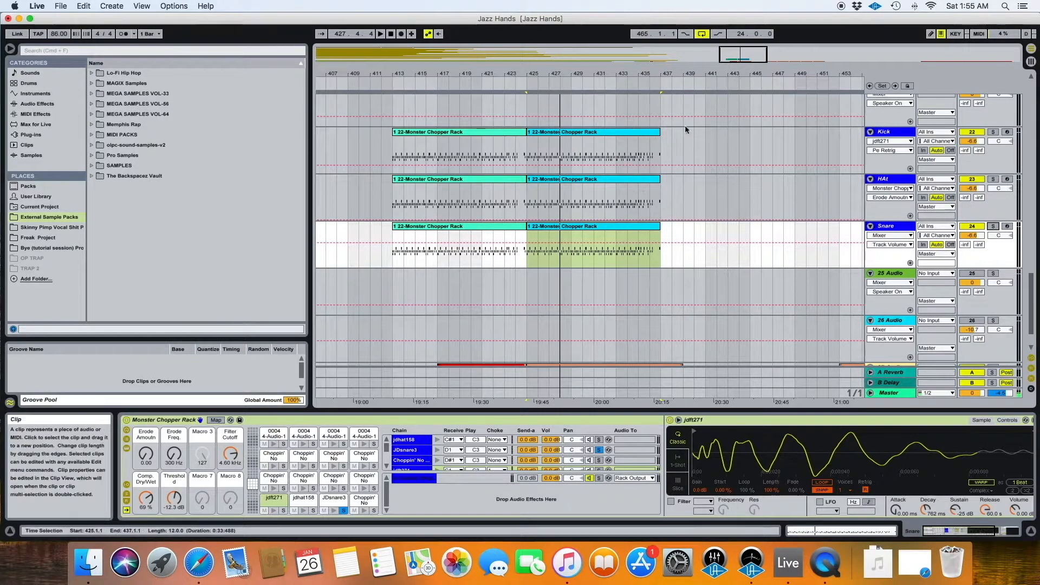
Step: Delete all JDsnare3 and jdhat158 notes from the light blue Kick clip, keeping only the jdft271 notes
double_click(649, 131)
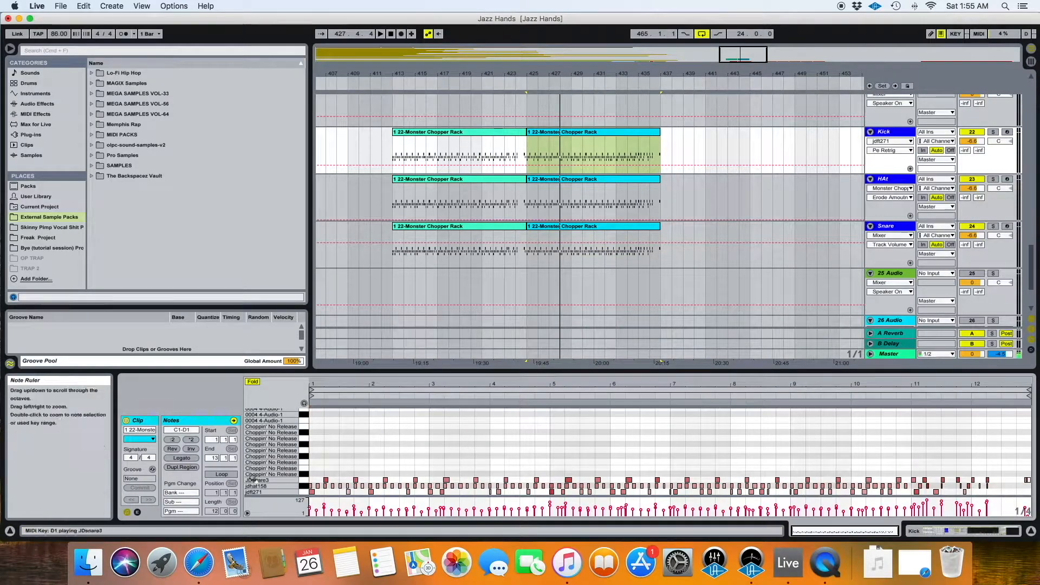
left_click(575, 133)
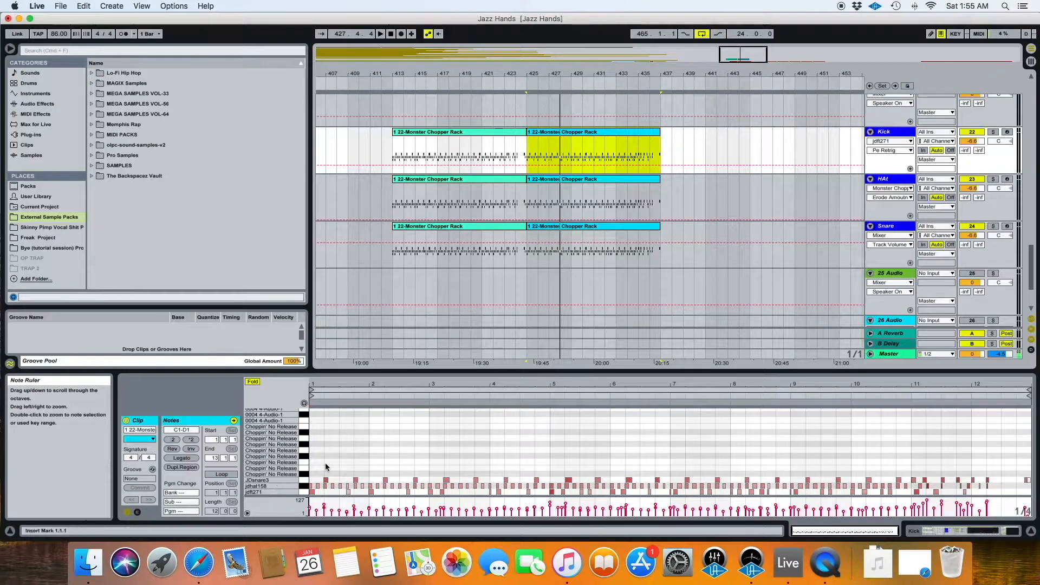
left_click(895, 133)
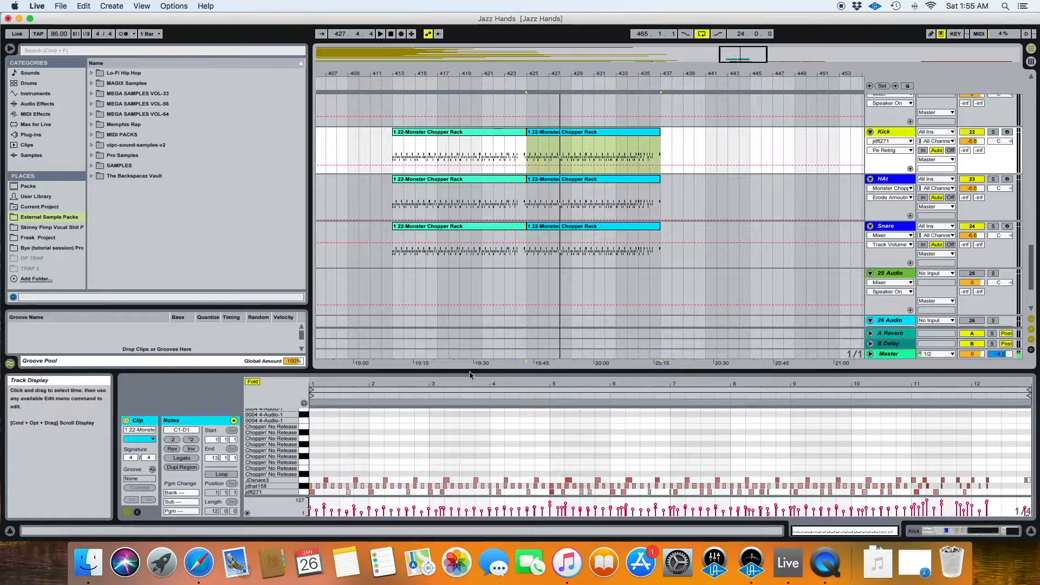
double_click(290, 486)
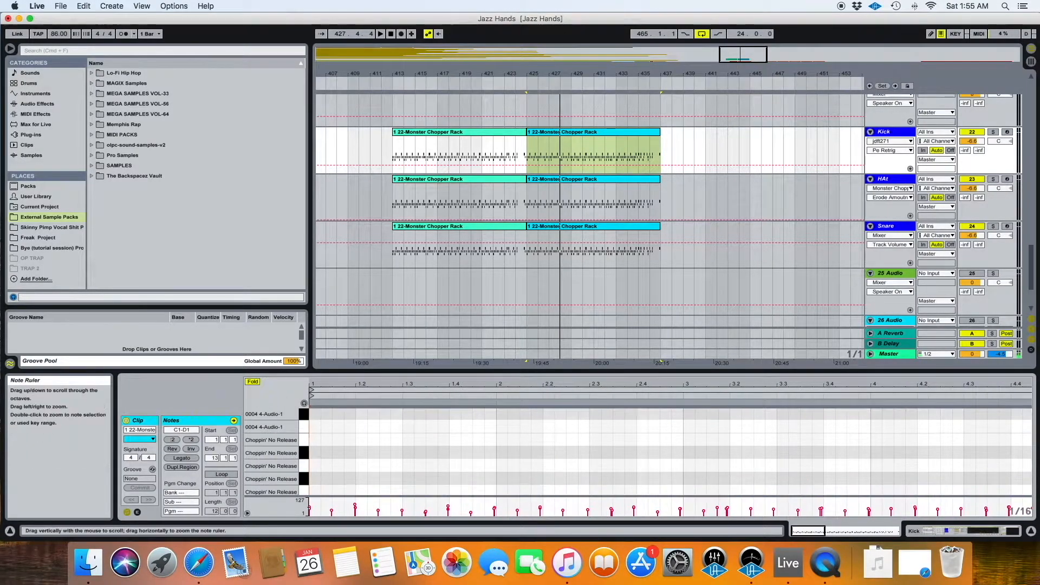
left_click(304, 461)
left_click(305, 476)
left_click(306, 464)
left_click(305, 489)
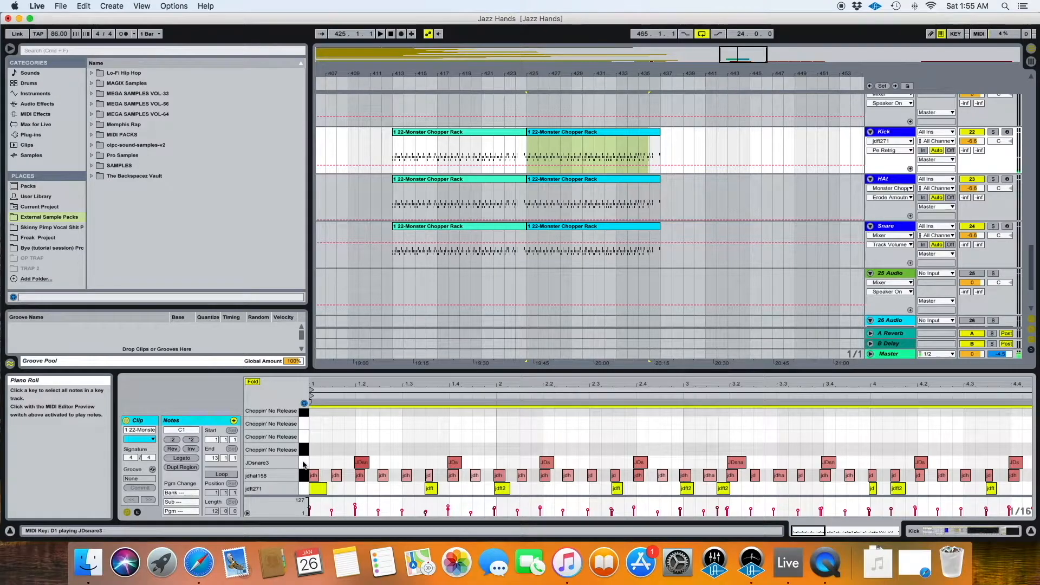
left_click(304, 463)
key("BackSpace")
left_click(303, 476)
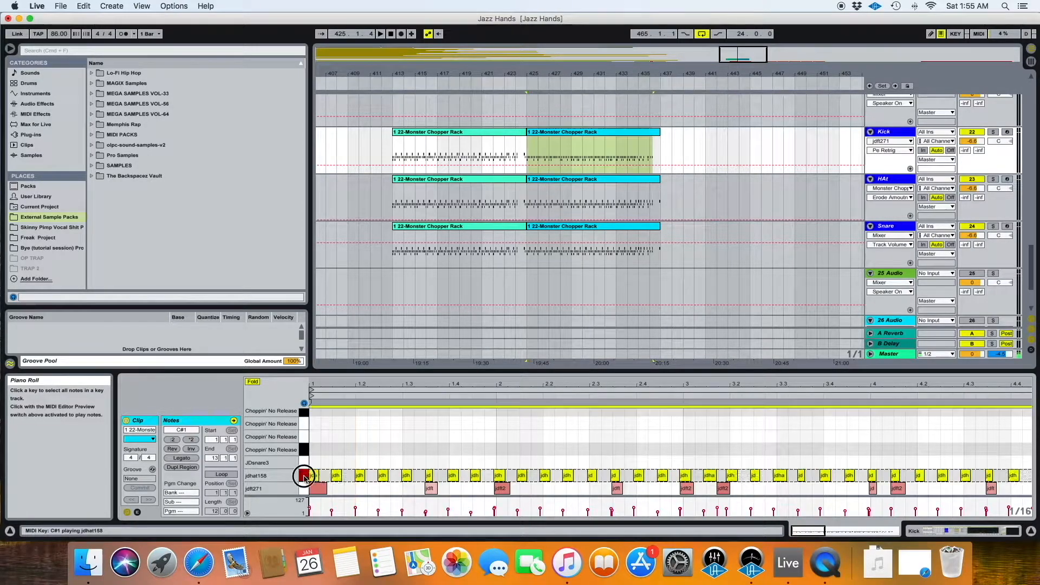
key("XF86AudioMute")
Step: Delete all JDsnare3 and jdhat158 notes from the green Kick clip, keeping only the jdft271 notes
left_click(462, 139)
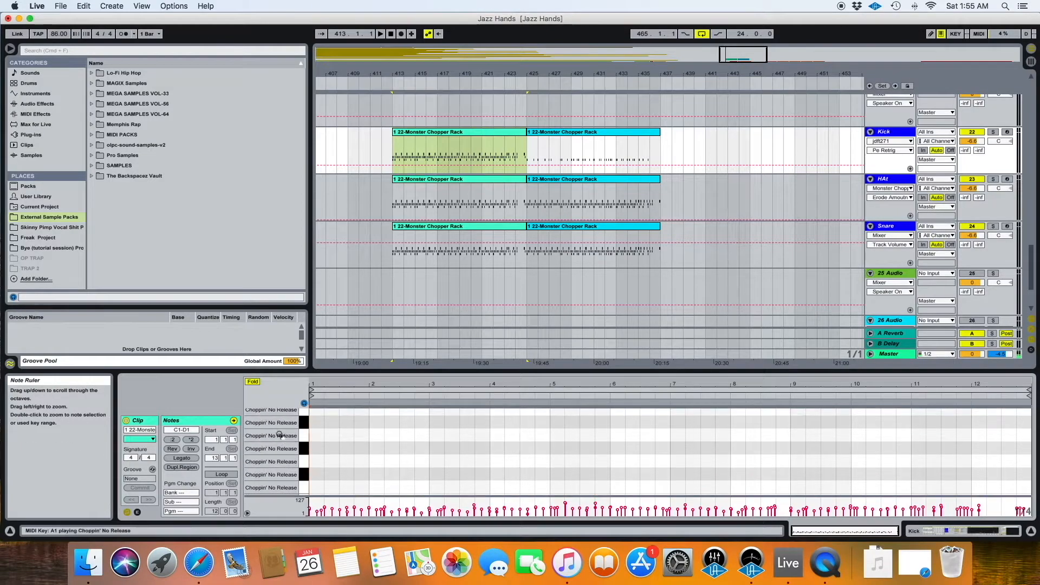
left_click(302, 461)
key("BackSpace")
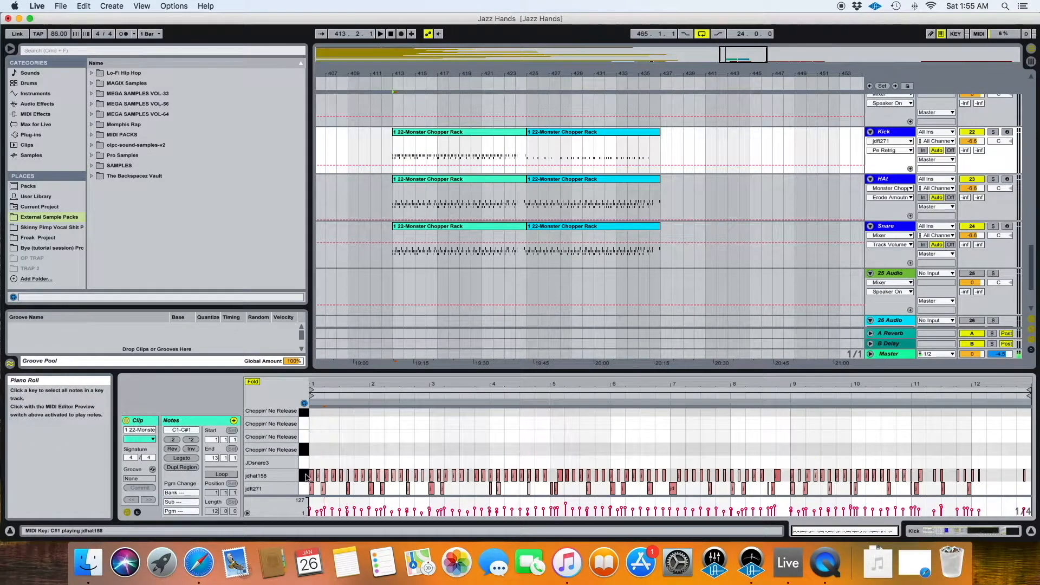
left_click(306, 477)
key("BackSpace")
left_click(305, 491)
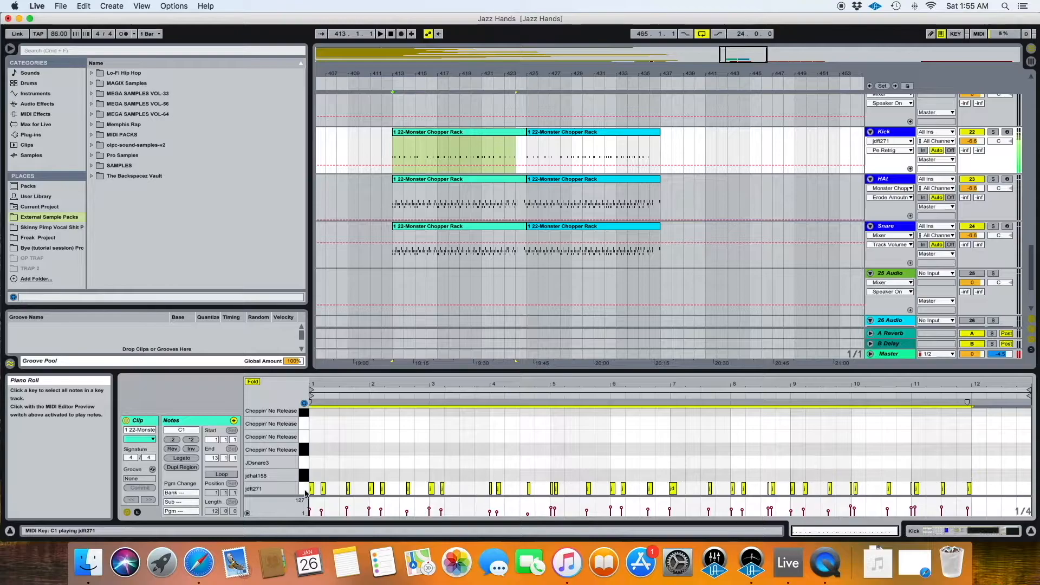
Step: Delete all JDsnare3 and jdft271 notes from the light blue HAt clip, keeping only the jdhat158 notes
scroll(638, 157, "right", 3)
left_click(616, 191)
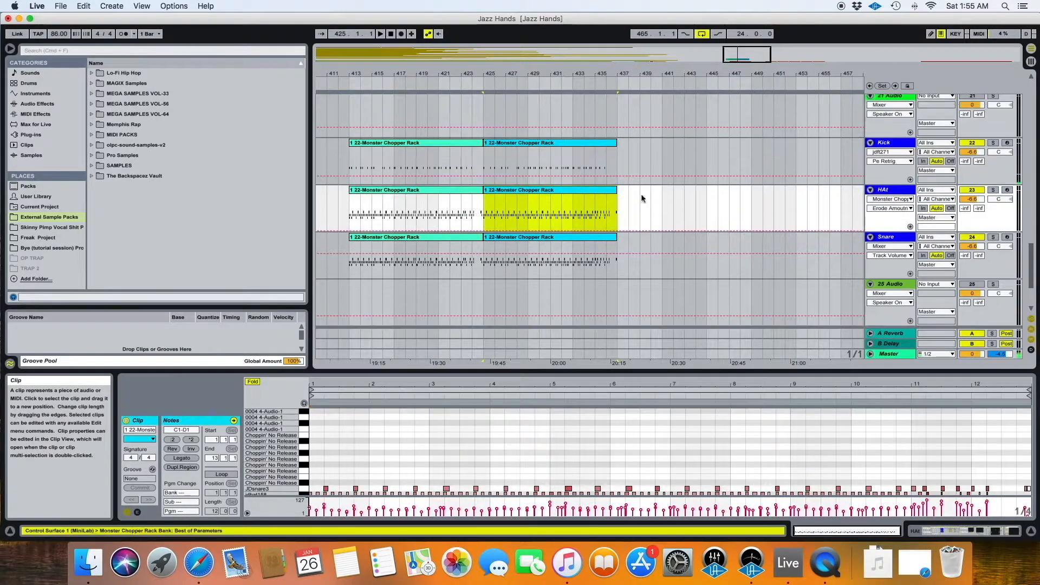
left_click(887, 190)
left_click(607, 192)
left_click_drag(271, 447, 287, 373)
left_click(304, 463)
key("BackSpace")
left_click(304, 489)
key("BackSpace")
Step: Delete the JDsnare3 and jdft271 notes from the green HAt clip, keeping only the jdhat158 notes
left_click(449, 190)
left_click_drag(270, 460, 287, 446)
left_click(305, 463)
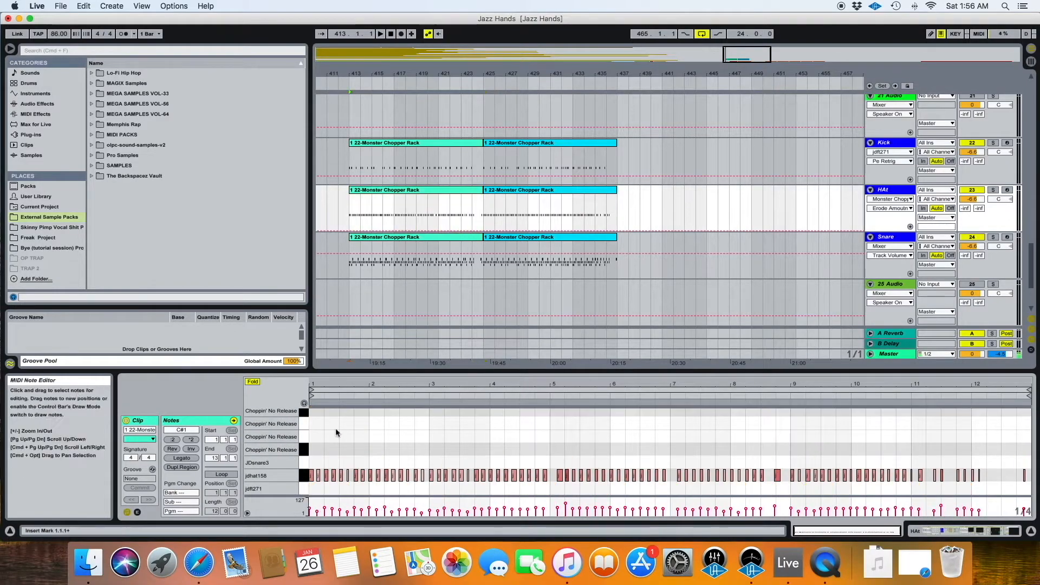
Step: Delete the jdhat158 and jdft271 notes from the Snare clips, keeping only the JDsnare3 notes
left_click(412, 260)
left_click(304, 492, "shift")
key("BackSpace")
Step: Recolour both Kick clips dark blue to match their track
left_click_drag(640, 160, 347, 150)
left_click(139, 439)
left_click(145, 68)
Step: Recolour the HAt track and its green first clip light blue
right_click(887, 190)
left_click(900, 305)
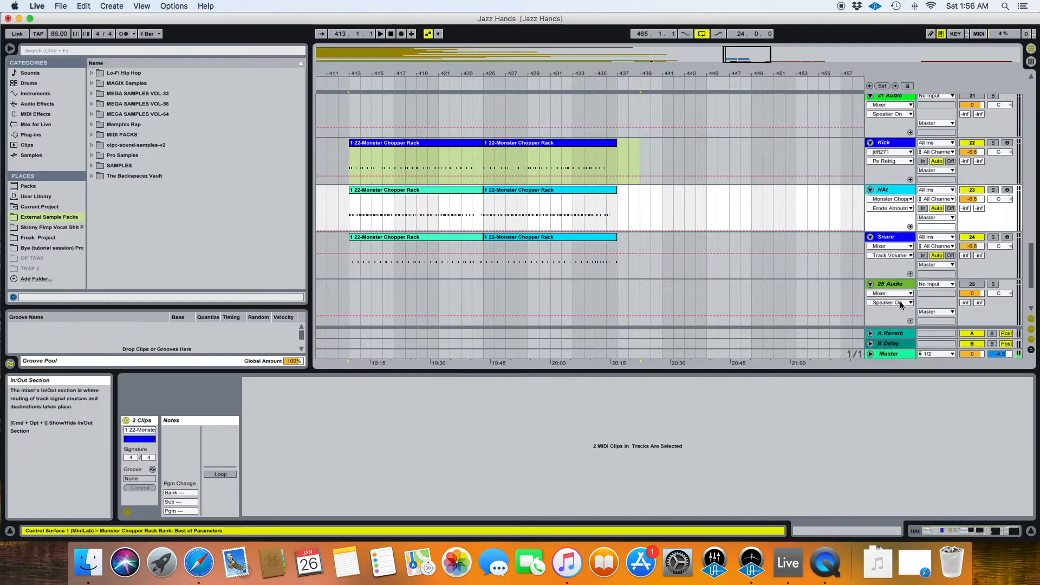
right_click(469, 190)
left_click(531, 366)
Step: Recolour the Snare track and its light blue second clip turquoise green
right_click(890, 237)
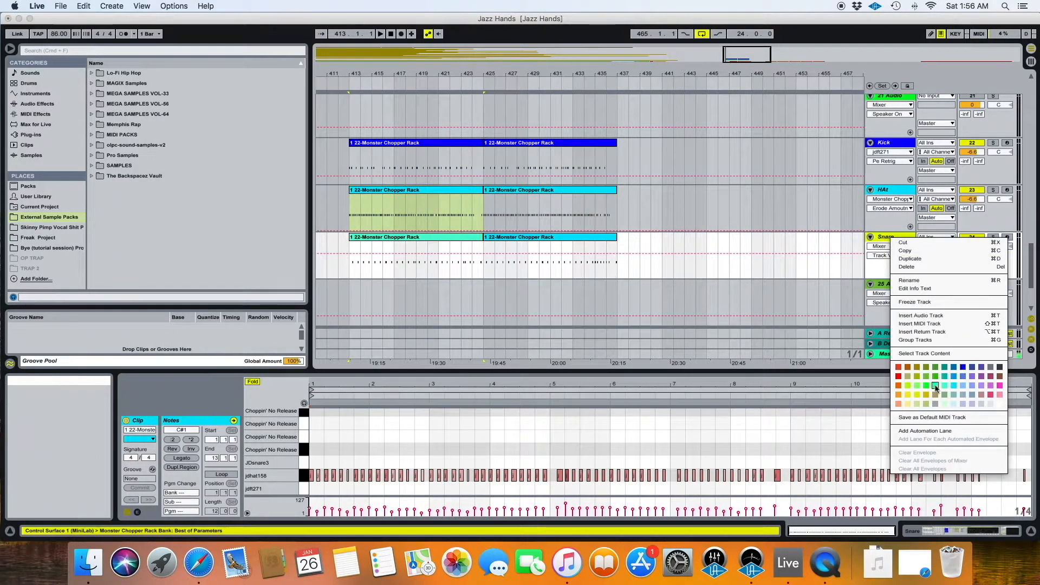
left_click(935, 387)
left_click(504, 239)
right_click(504, 238)
left_click(573, 223)
Step: Play the beat briefly and check the Monster Chopper Rack on the Kick, HAt and Snare tracks in turn
left_click(887, 143)
left_click(884, 191)
left_click(885, 237)
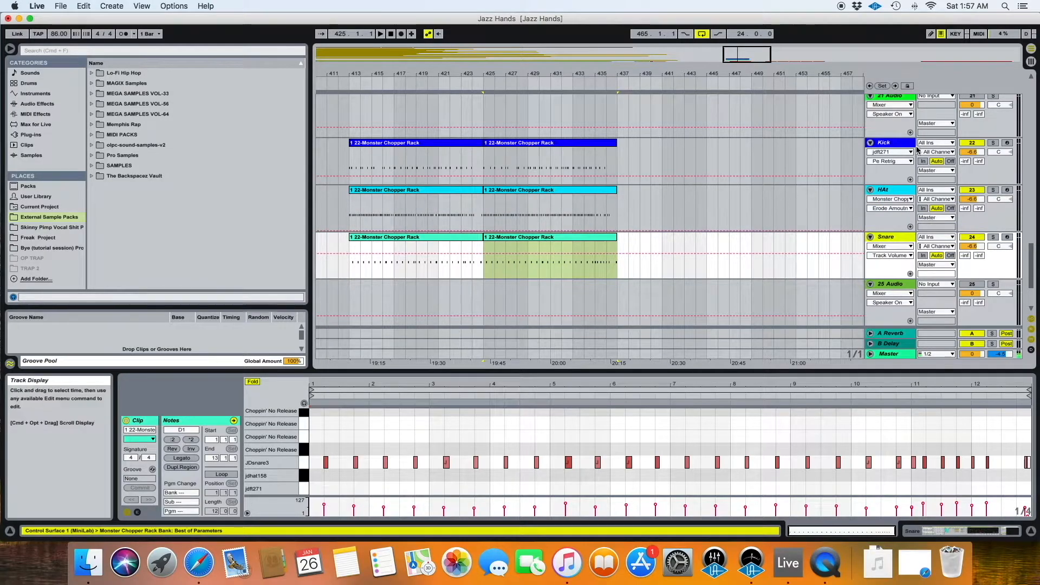
scroll(784, 225, "down", 4)
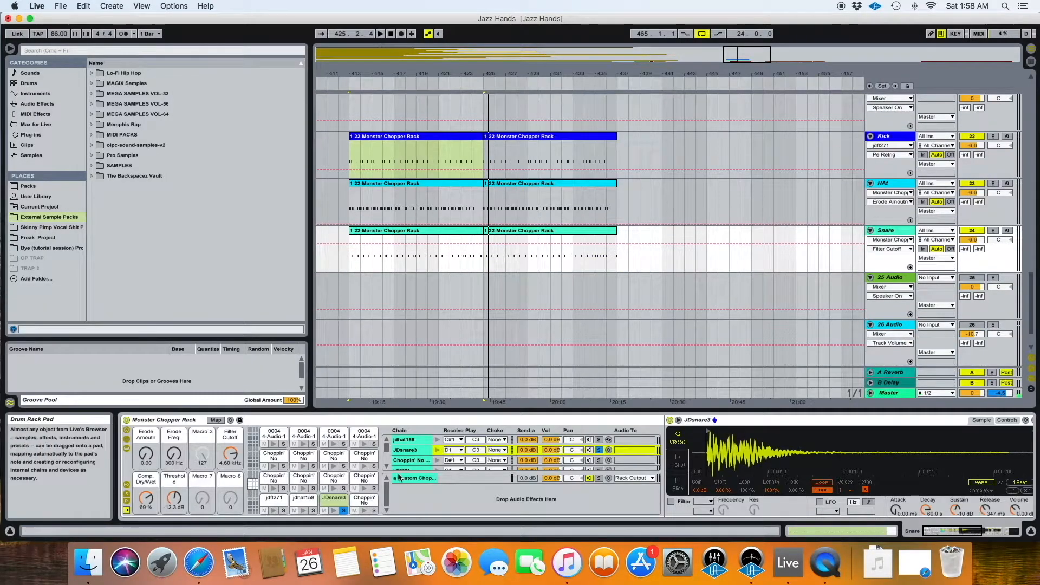
key("space")
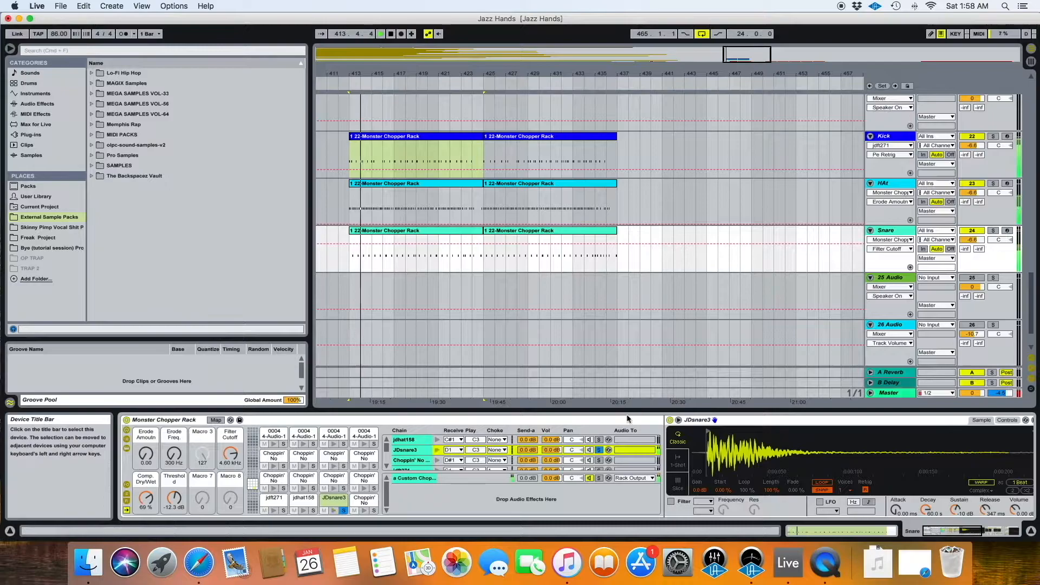
left_click(885, 136)
key("space")
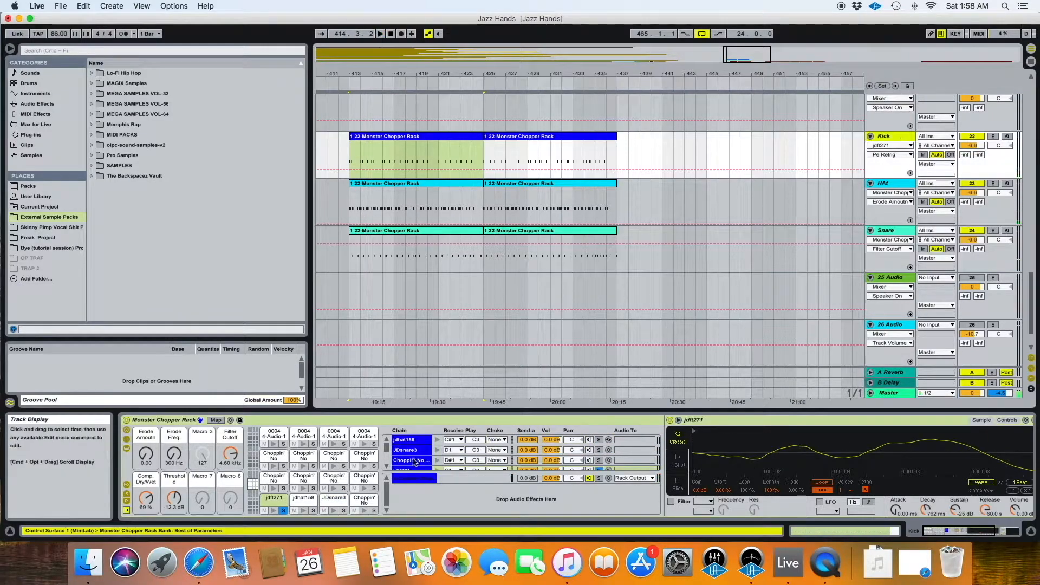
left_click(915, 220)
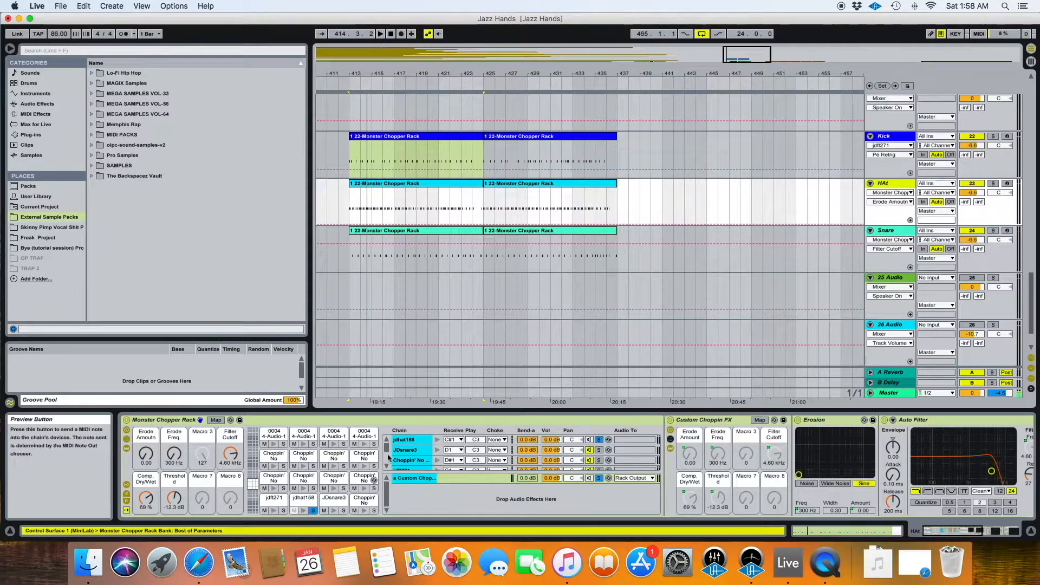
left_click(899, 238)
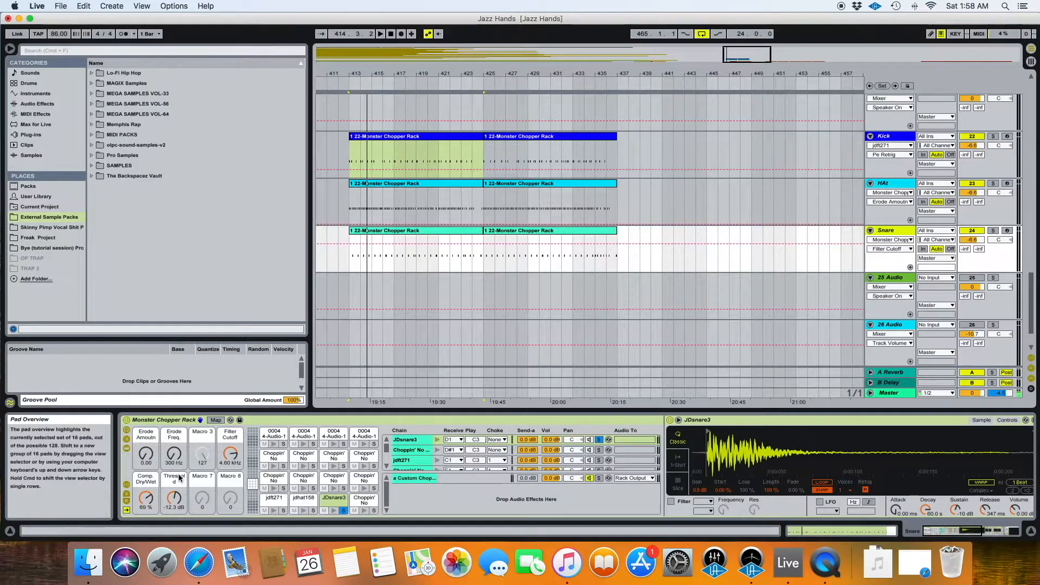
scroll(894, 238, "up", 1)
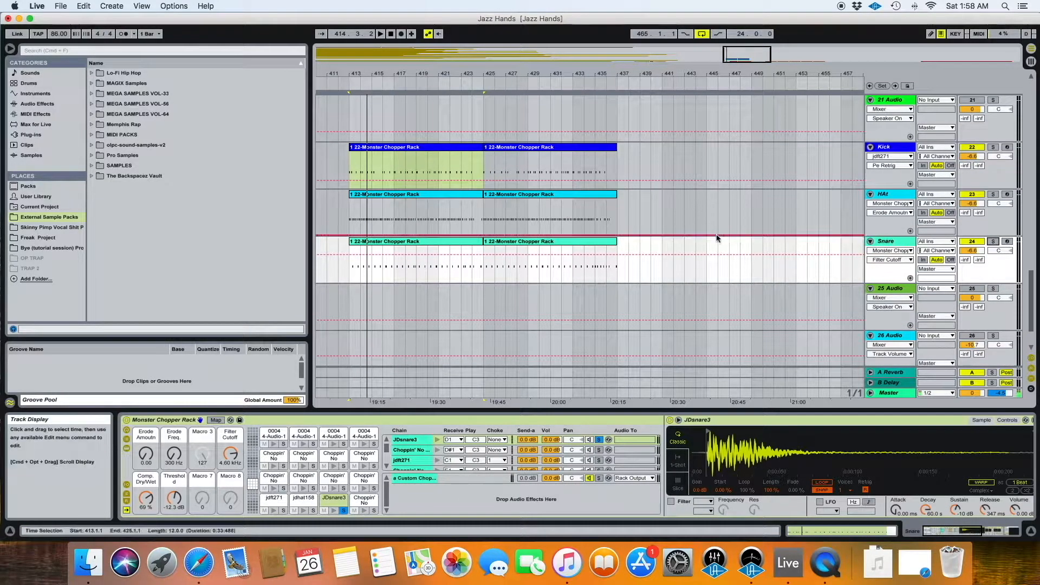
Step: Listen to the snare on its own and try a different Filter Cutoff on its Monster Chopper Rack
key("space")
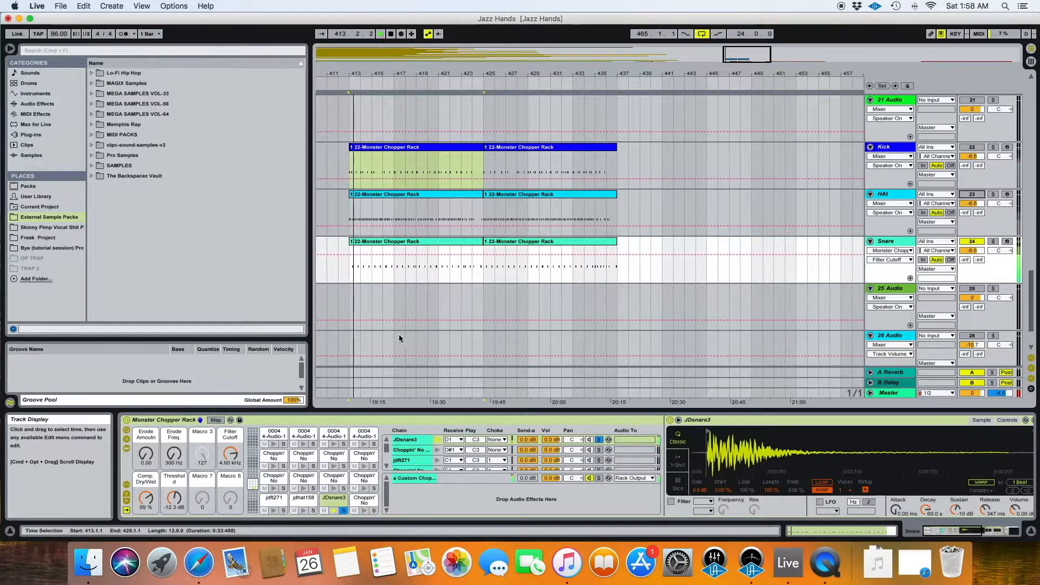
scroll(392, 328, "down", 5)
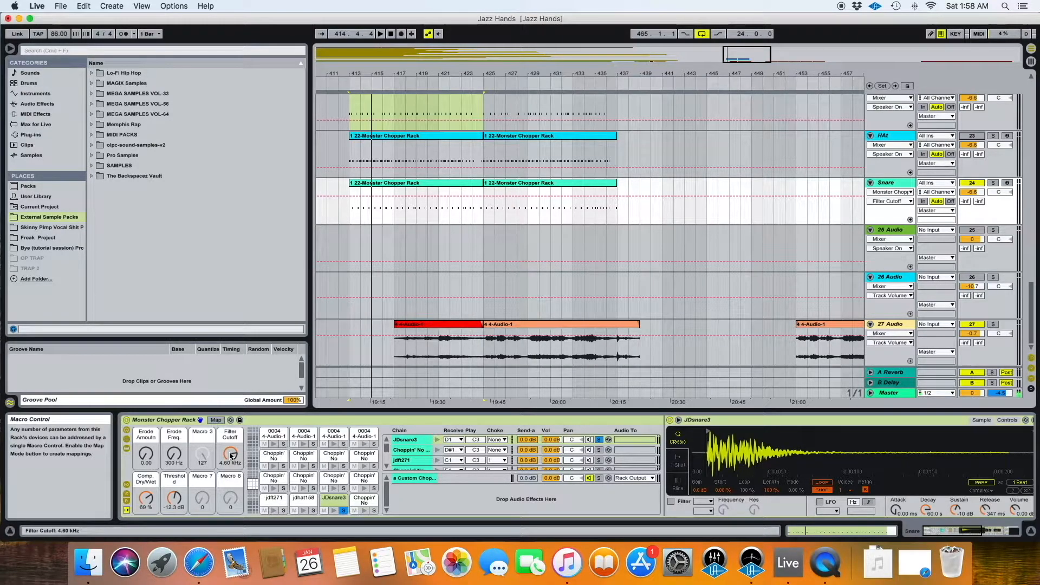
key("space")
left_click_drag(229, 456, 229, 518)
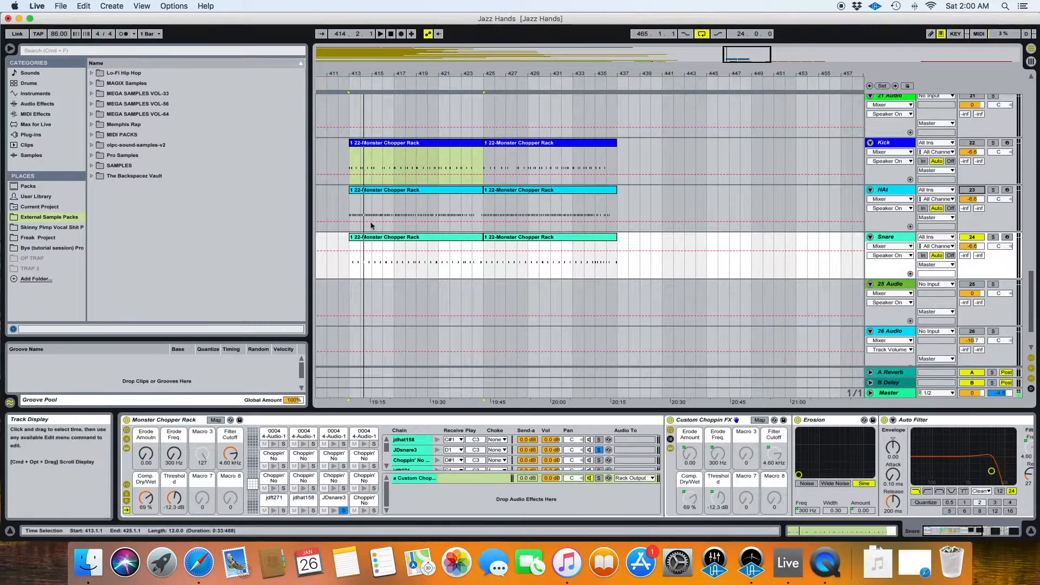
Step: Inspect the notes in the first Snare, HAt and Kick clips
left_click(410, 238)
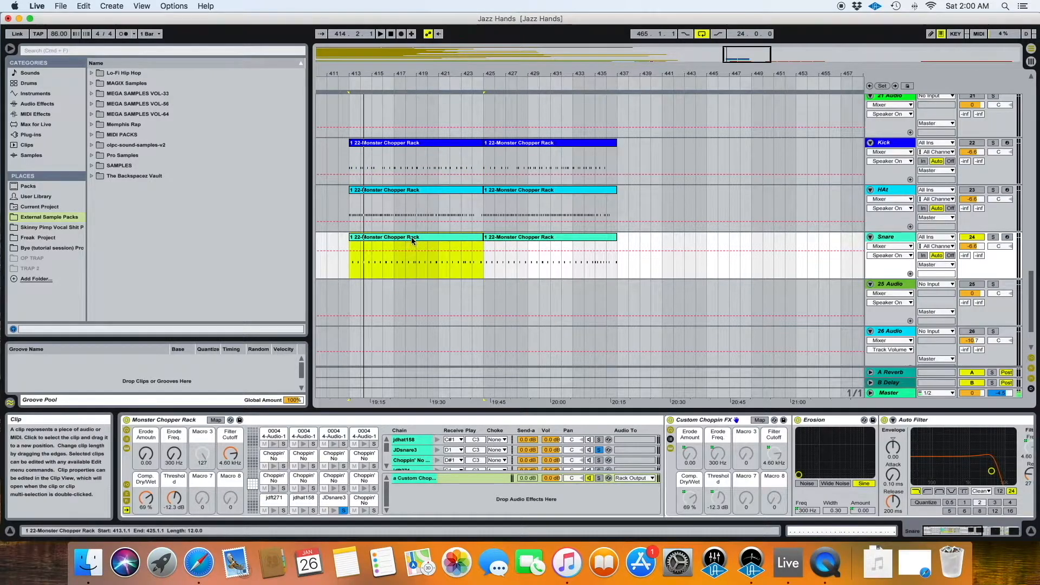
double_click(412, 242)
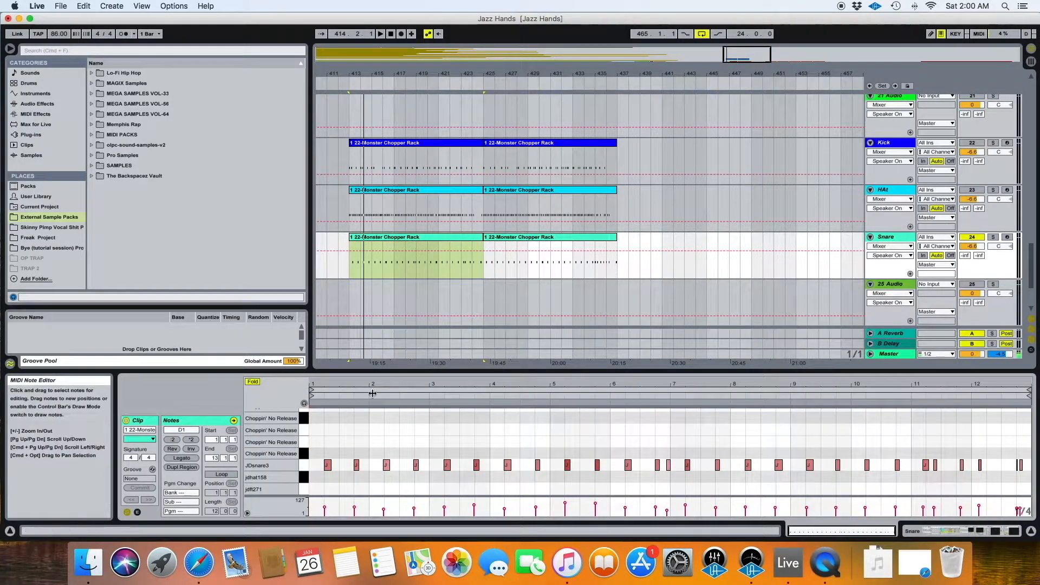
left_click(401, 189)
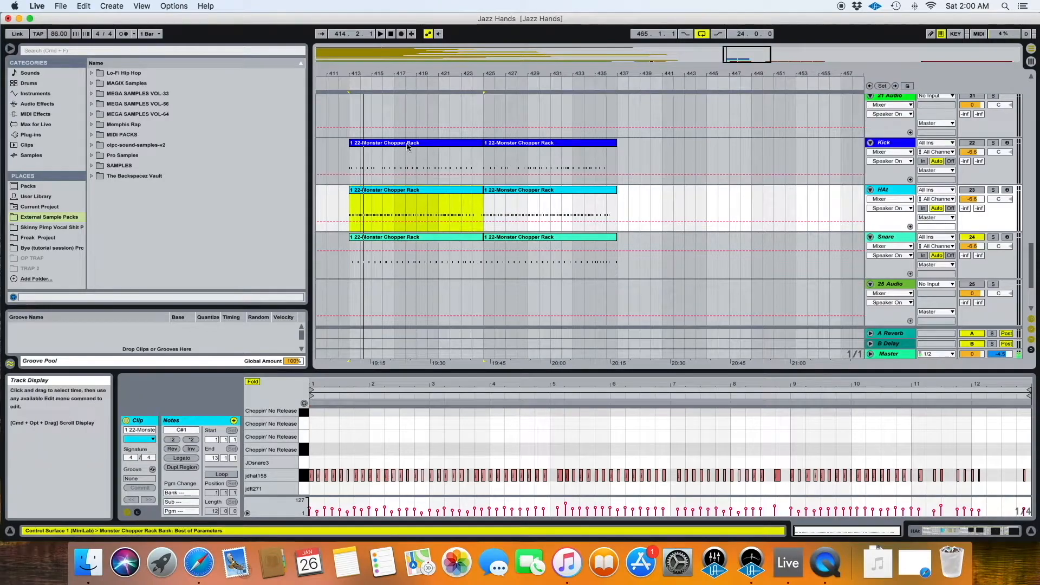
left_click(406, 143)
left_click(425, 238)
Step: Solo the Custom Choppin FX return chain in the Snare track's rack instead of the JDsnare3 chain
double_click(884, 237)
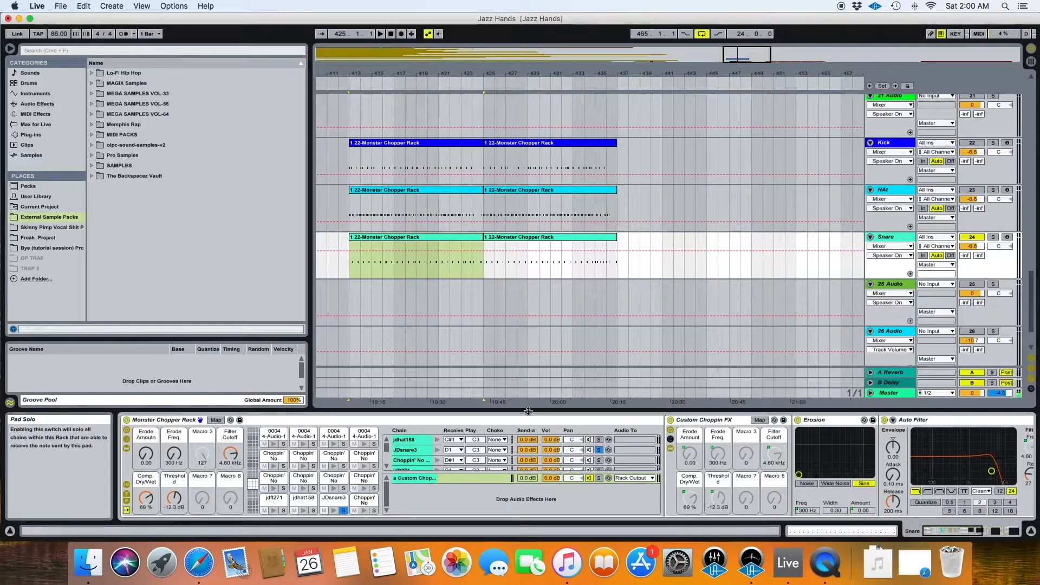
left_click(598, 449)
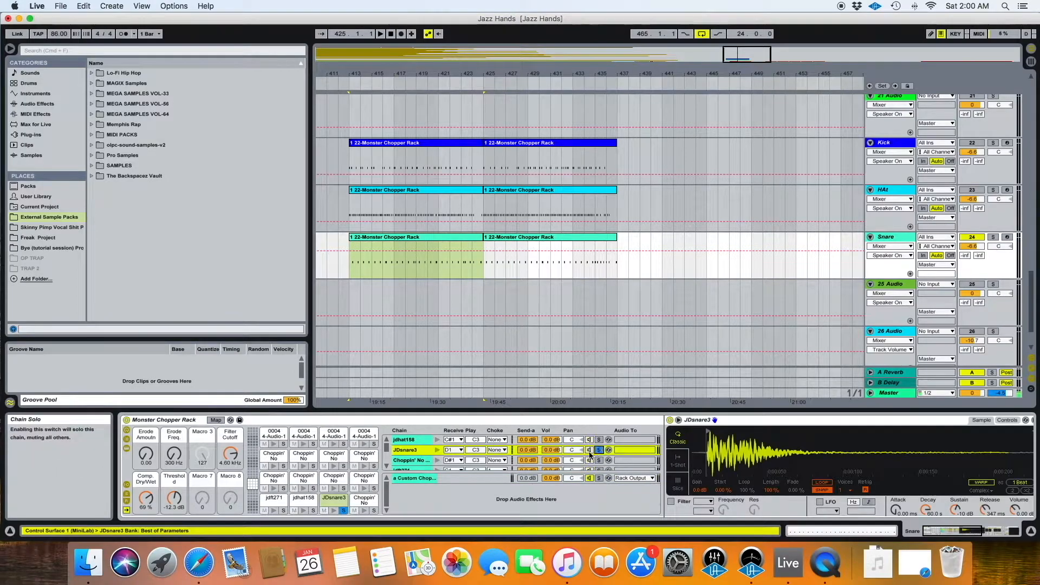
key("space")
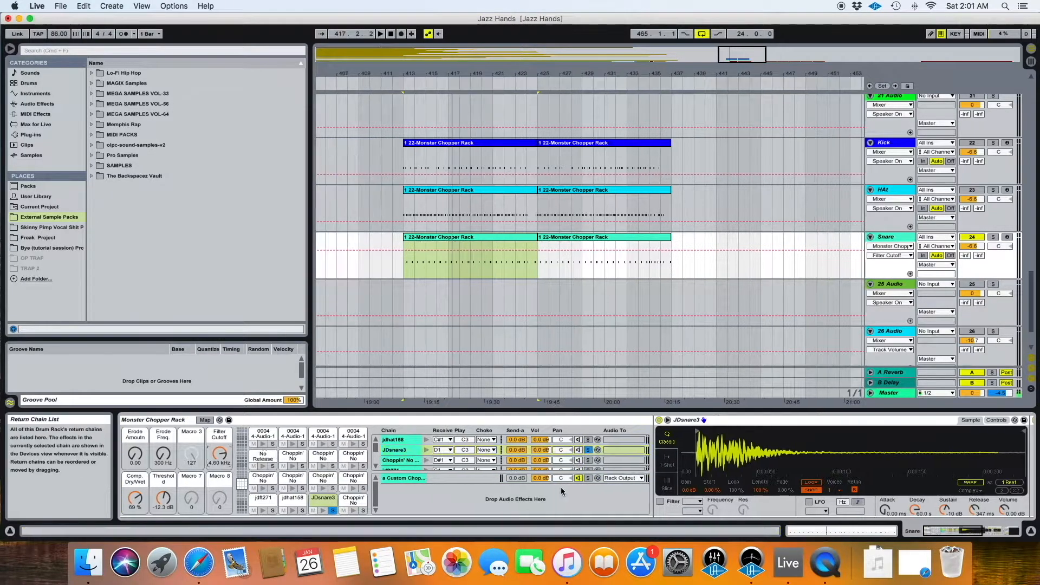
left_click(588, 478)
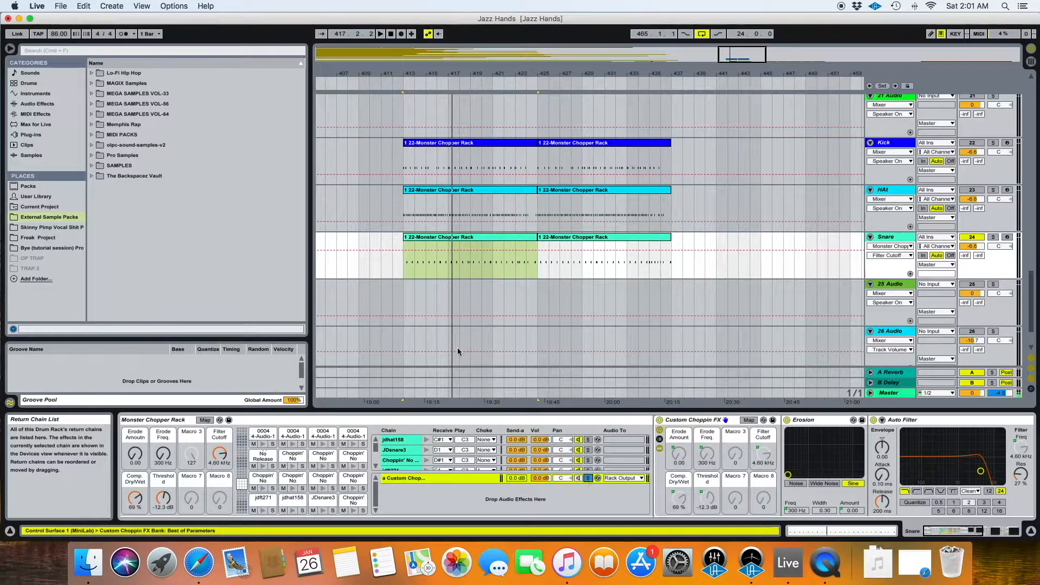
double_click(430, 239)
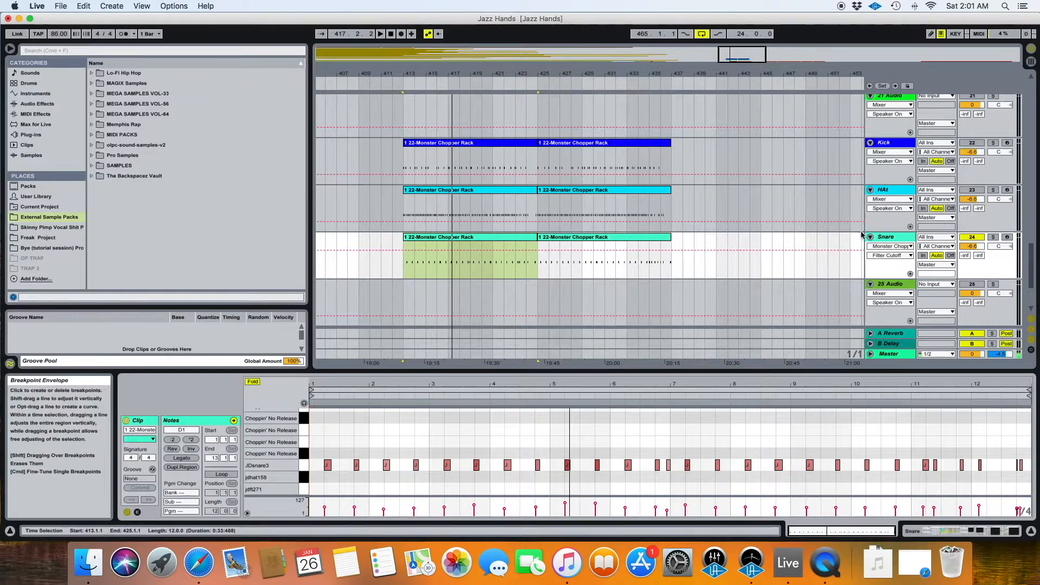
left_click(893, 238)
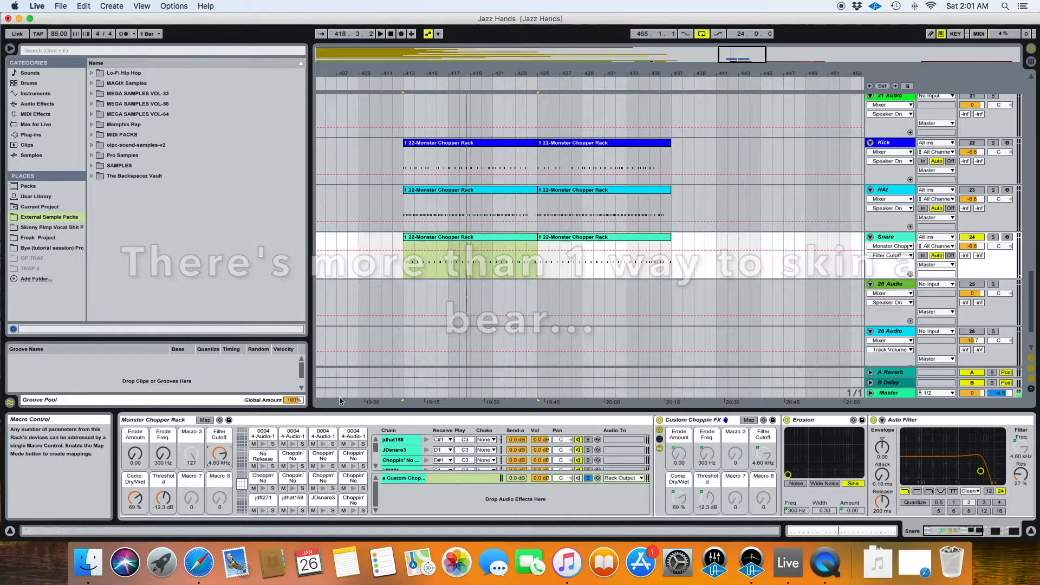
Step: Reactivate the Kick and HAt tracks and unsolo jdhat158 in the HAt rack, leaving only the Custom Choppin FX return chain soloed
left_click(969, 190)
key("space")
left_click(901, 195)
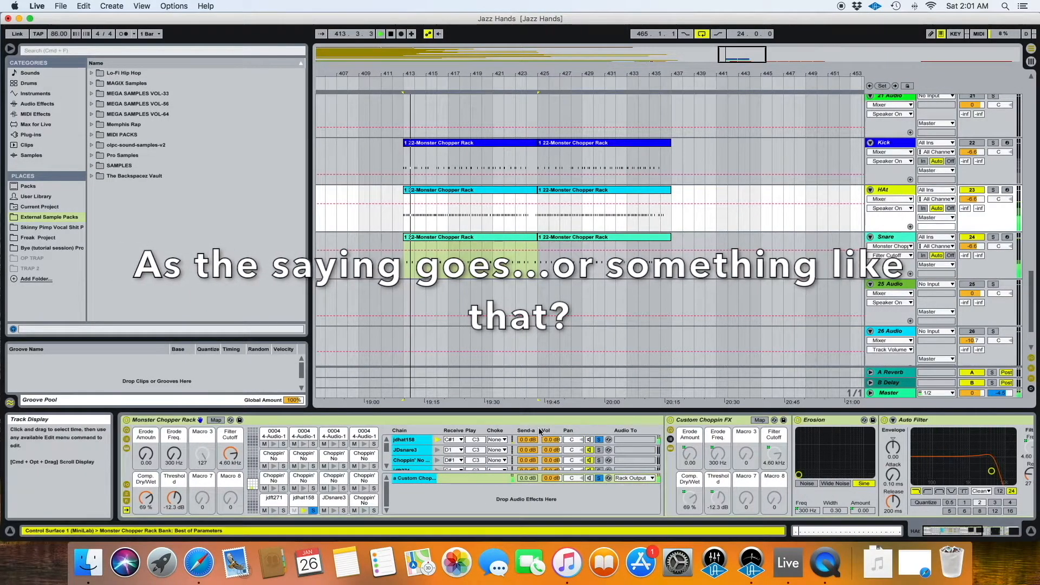
left_click(598, 440)
Step: Set the HAt rack's Erode Amount to 24.0, Erode Freq to 8.30 kHz and Filter Cutoff to 5.11 kHz, then pan the track to 10L and lower its volume
left_click_drag(230, 455, 152, 460)
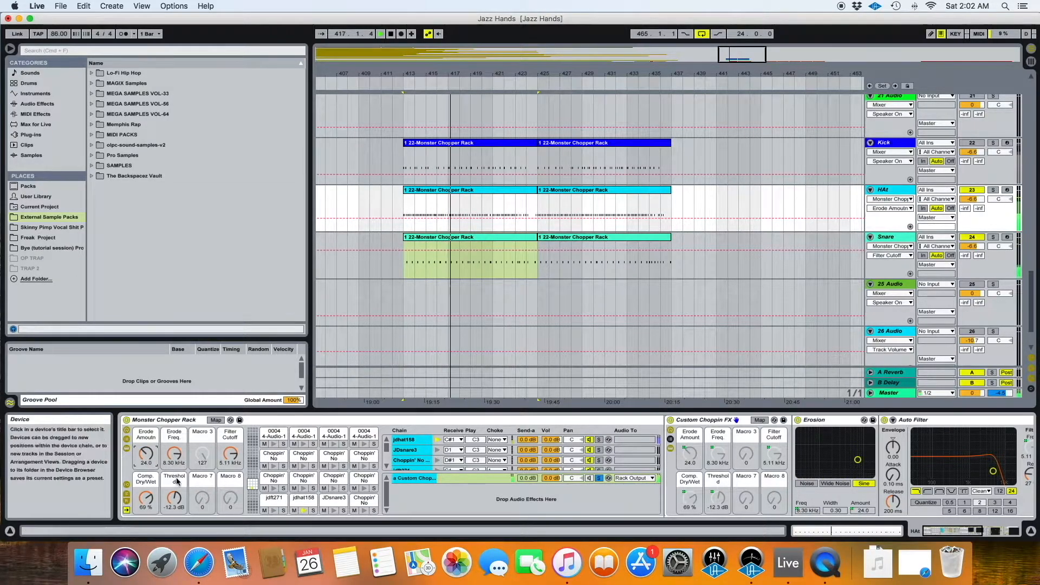
left_click_drag(999, 199, 974, 205)
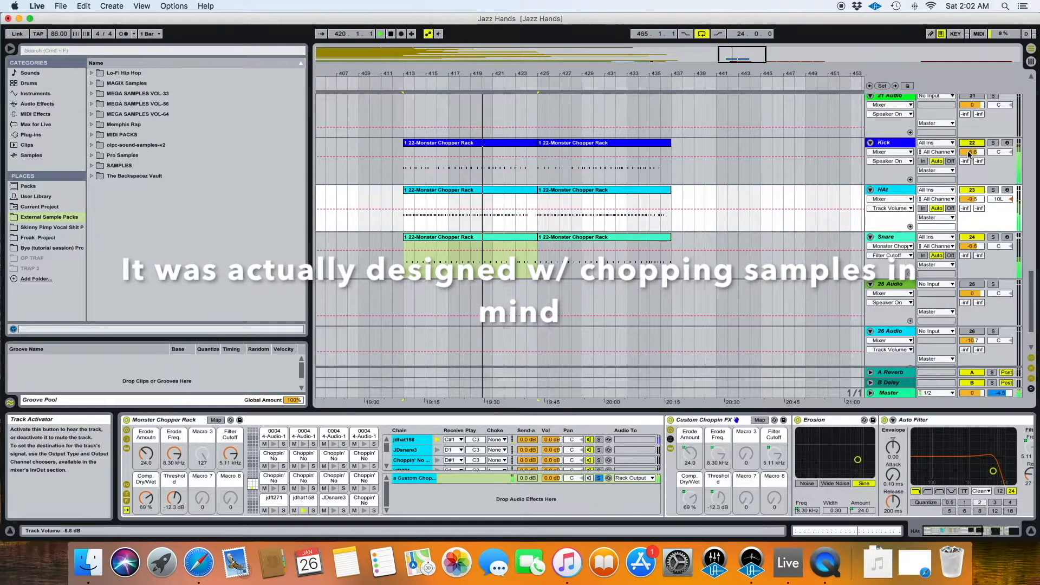
Step: Solo the Custom Choppin FX return chain in the Kick track's rack instead of the jdft271 pad
left_click(891, 142)
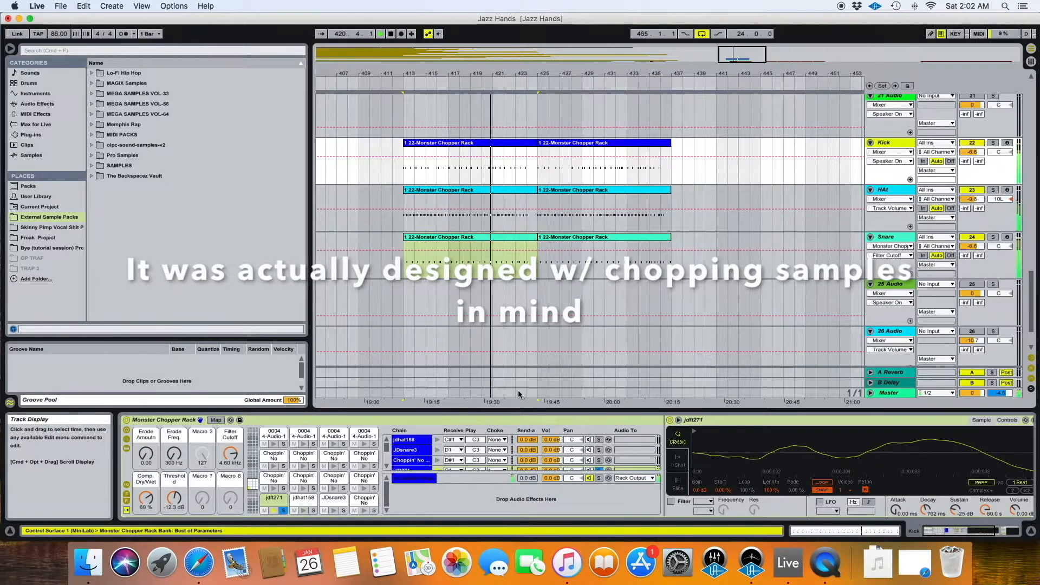
left_click(590, 479)
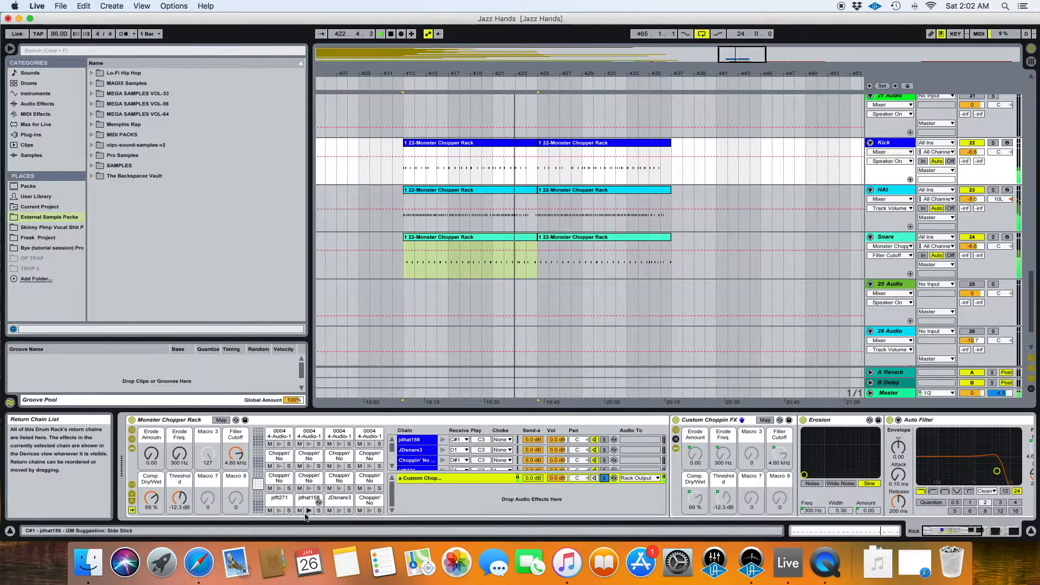
left_click(289, 512)
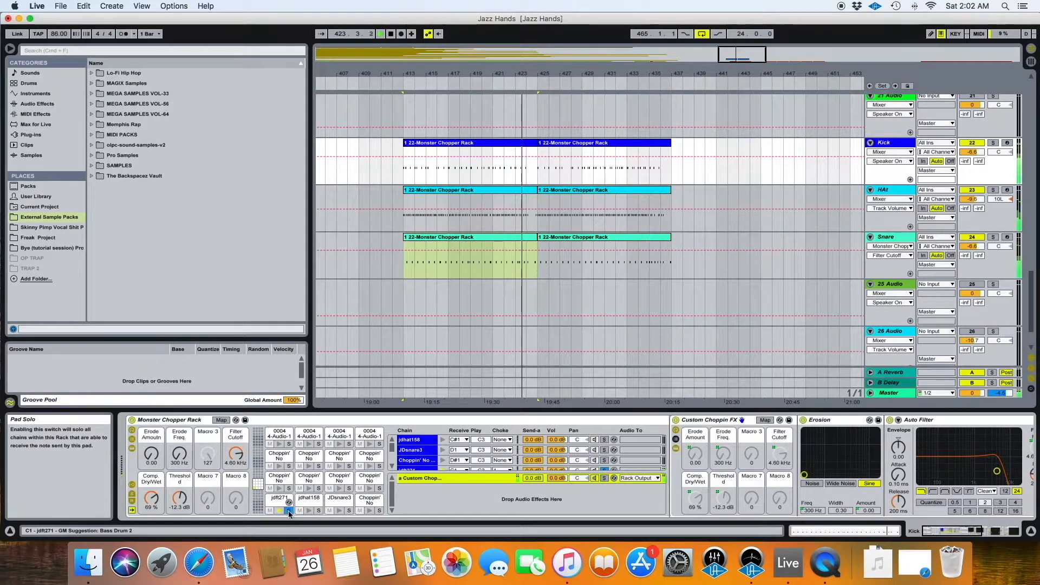
scroll(545, 457, "down", 5)
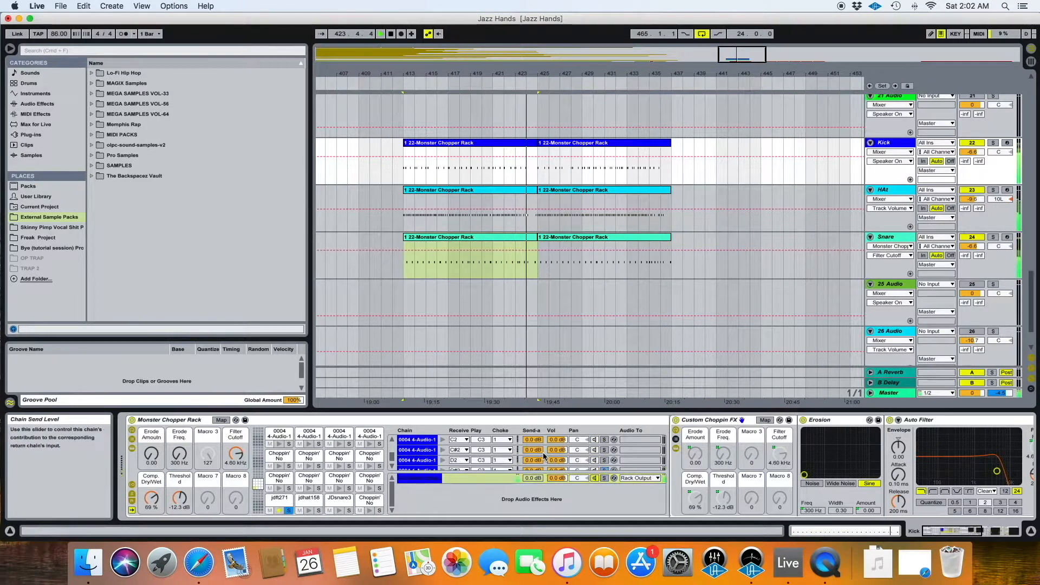
left_click(604, 478)
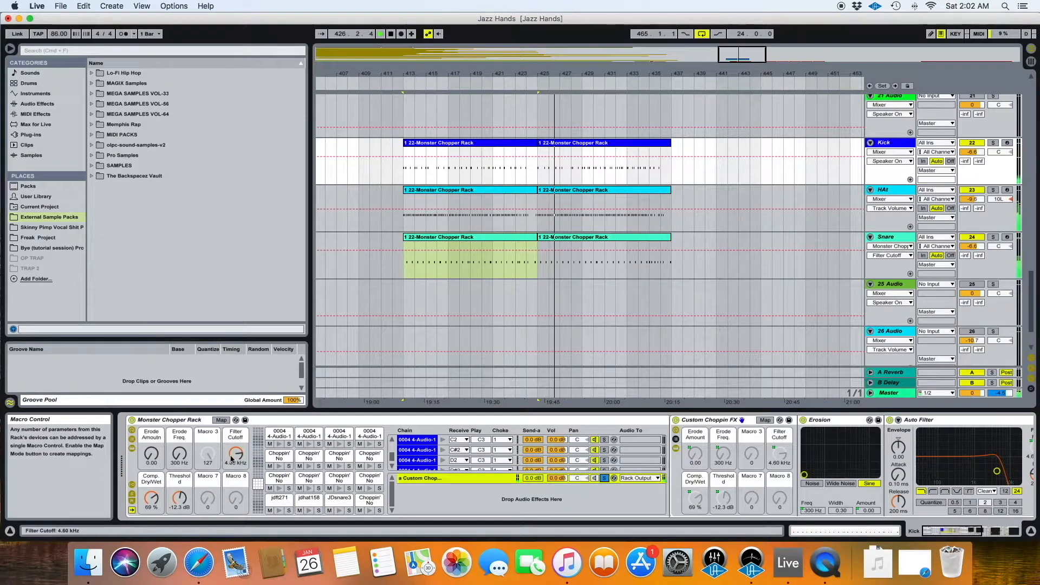
Step: Set the Kick rack's Comp. Dry/Wet to 79 % and Threshold to -20.3 dB, and raise the Kick track's volume to -5.2 dB
mouse_move(177, 502)
left_mouse_down()
mouse_move(178, 483)
mouse_move(178, 506)
mouse_move(156, 494)
mouse_move(180, 511)
left_mouse_up()
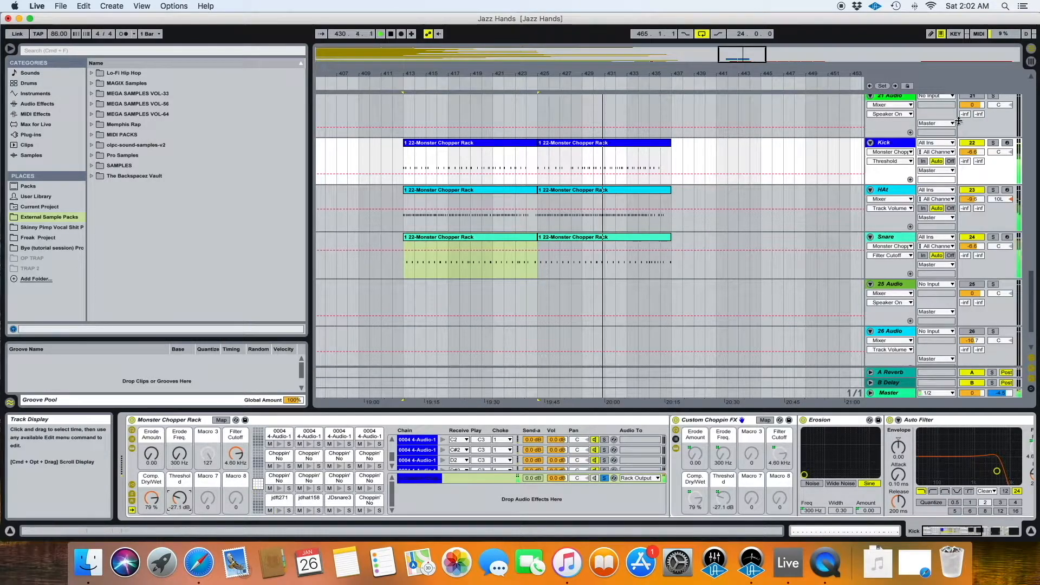
left_click_drag(972, 151, 972, 150)
scroll(715, 181, "right", 5)
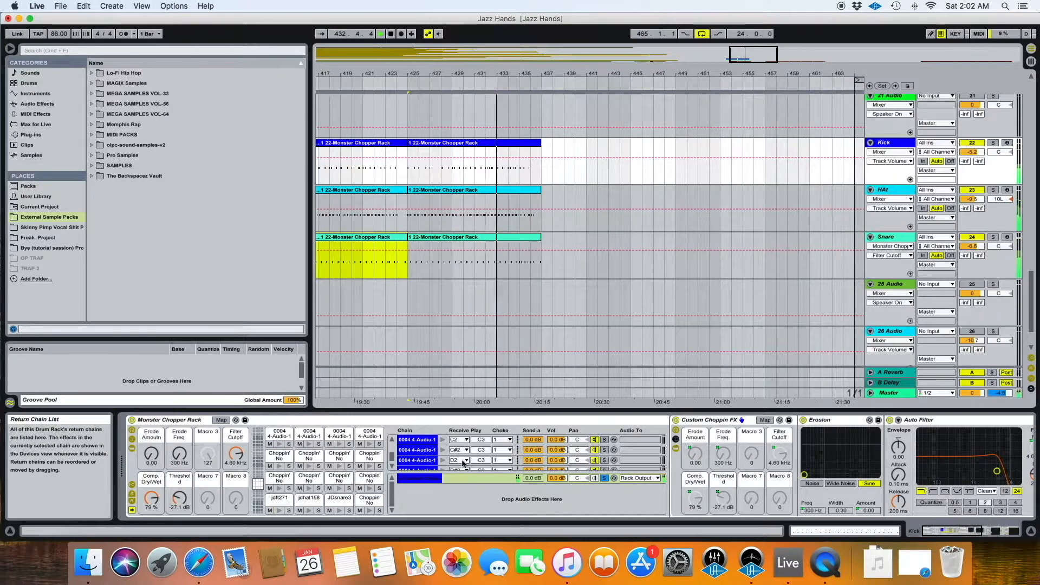
left_click_drag(180, 498, 179, 491)
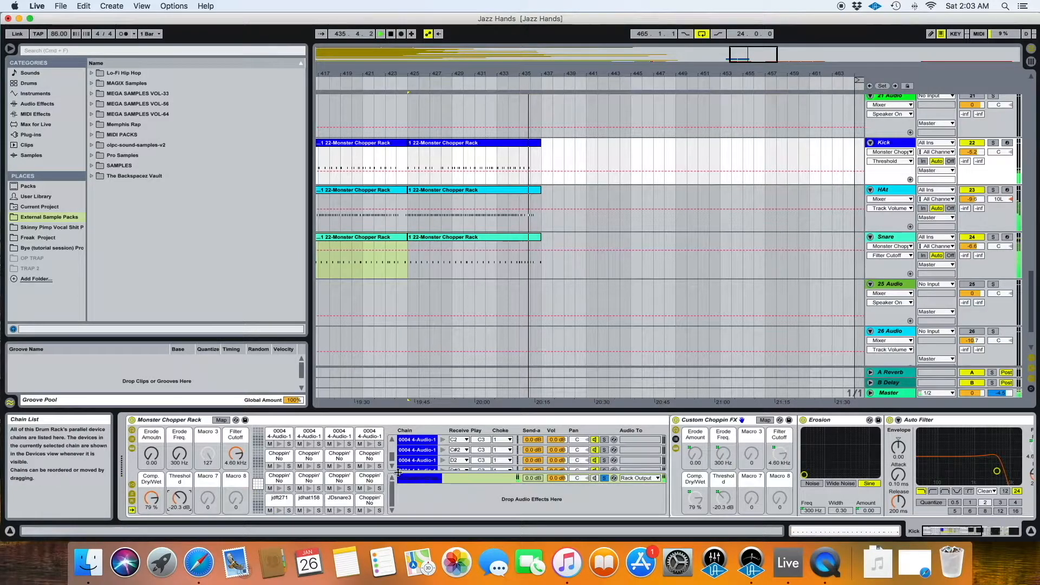
scroll(389, 472, "right", 1)
scroll(390, 472, "right", 5)
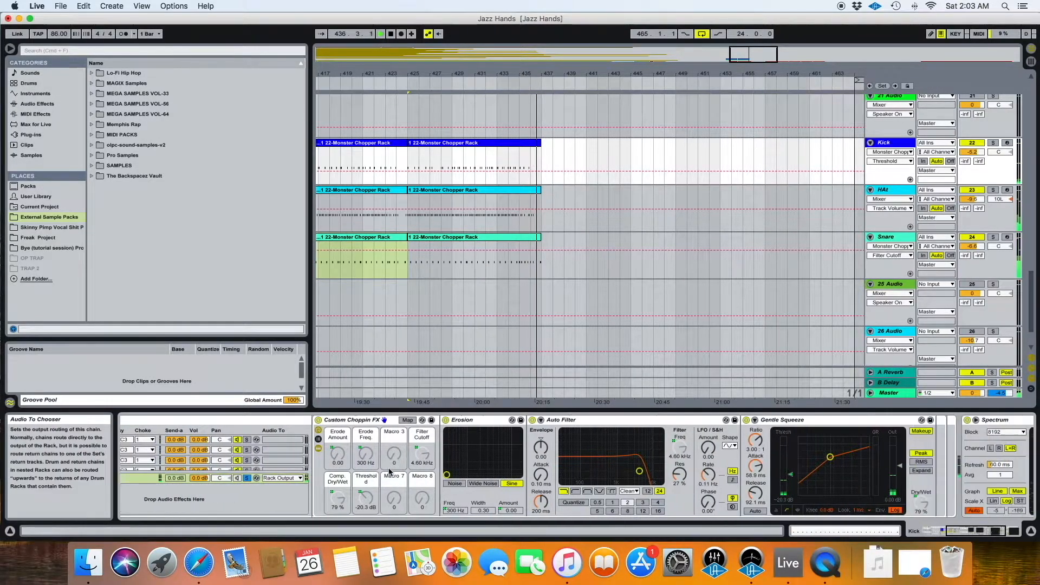
scroll(392, 471, "left", 6)
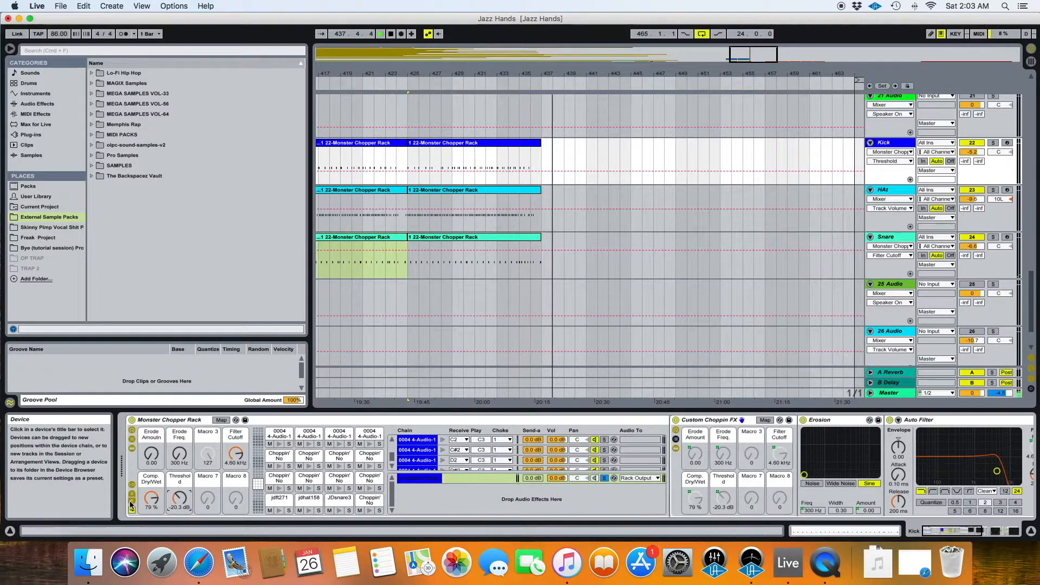
Step: Replace the Spectrum device on the Snare track with the Forest Floor reverb and set its Dry/Wet to 25 %
left_click(886, 310)
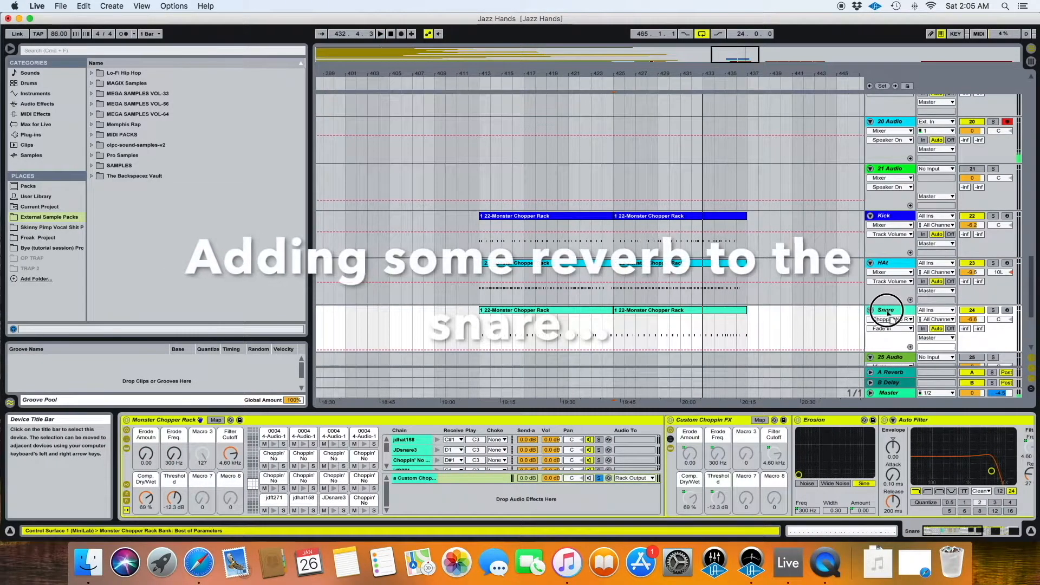
scroll(947, 457, "right", 5)
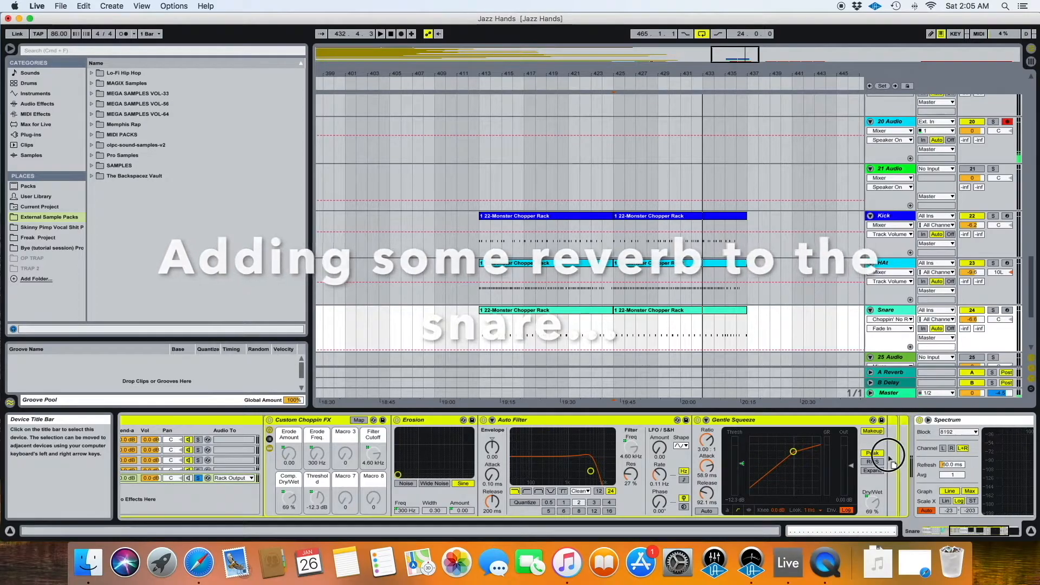
key("Delete")
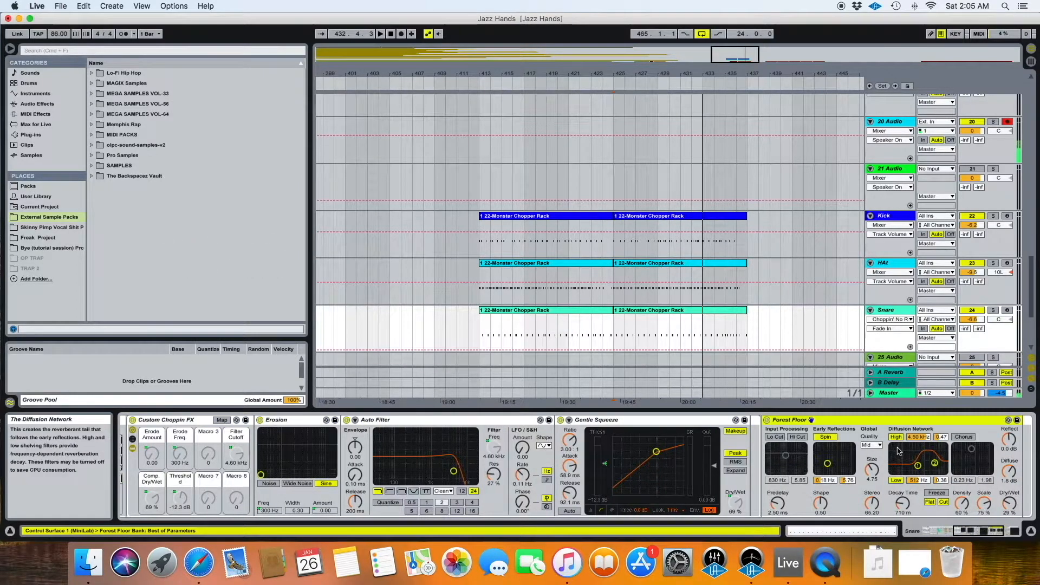
left_click(1009, 502)
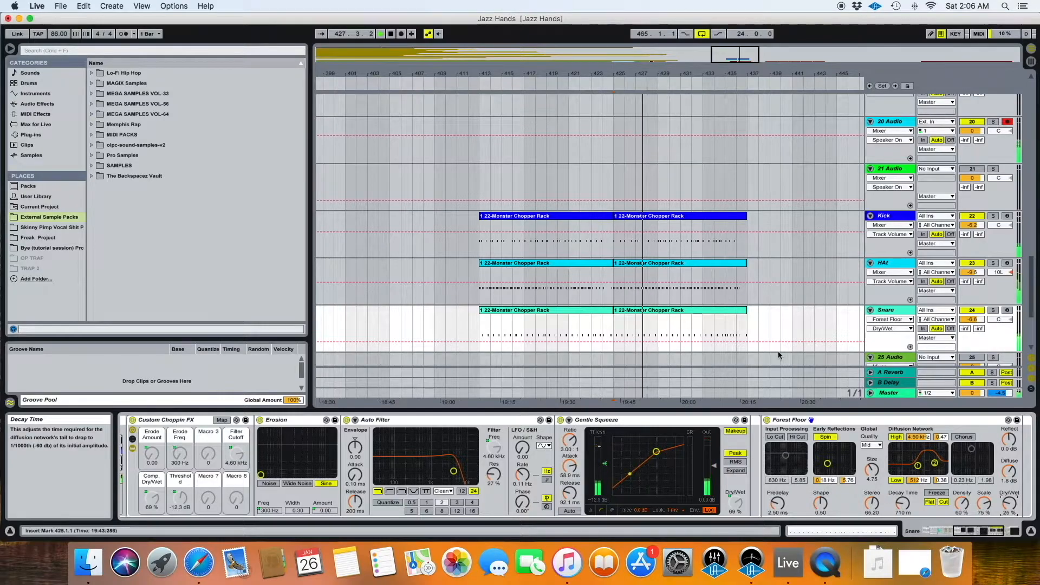
Step: Lower the Snare track's volume to -8.1 dB while checking it against the rest of the beat
left_click_drag(972, 319, 972, 323)
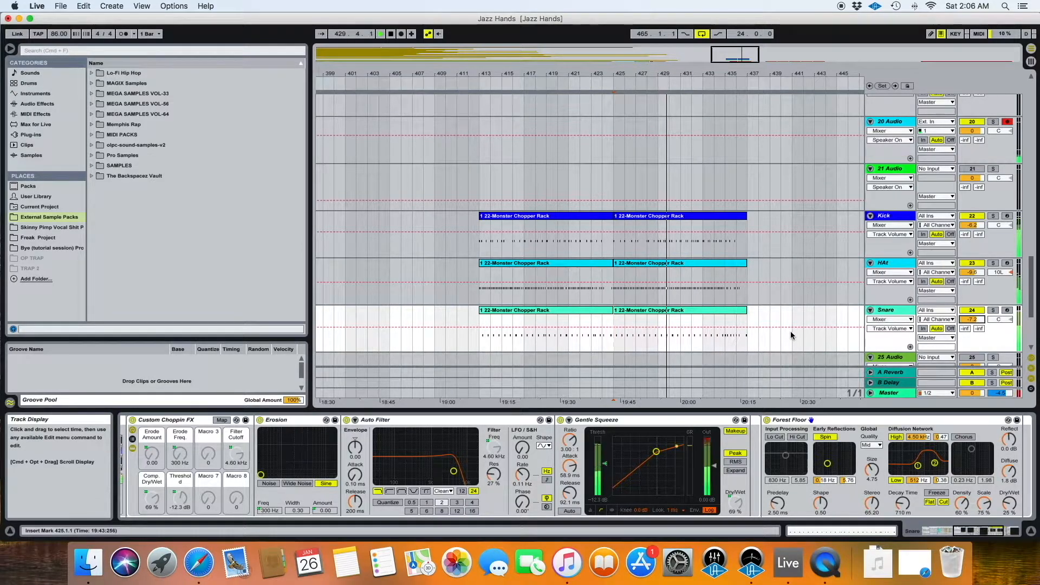
scroll(811, 310, "down", 5)
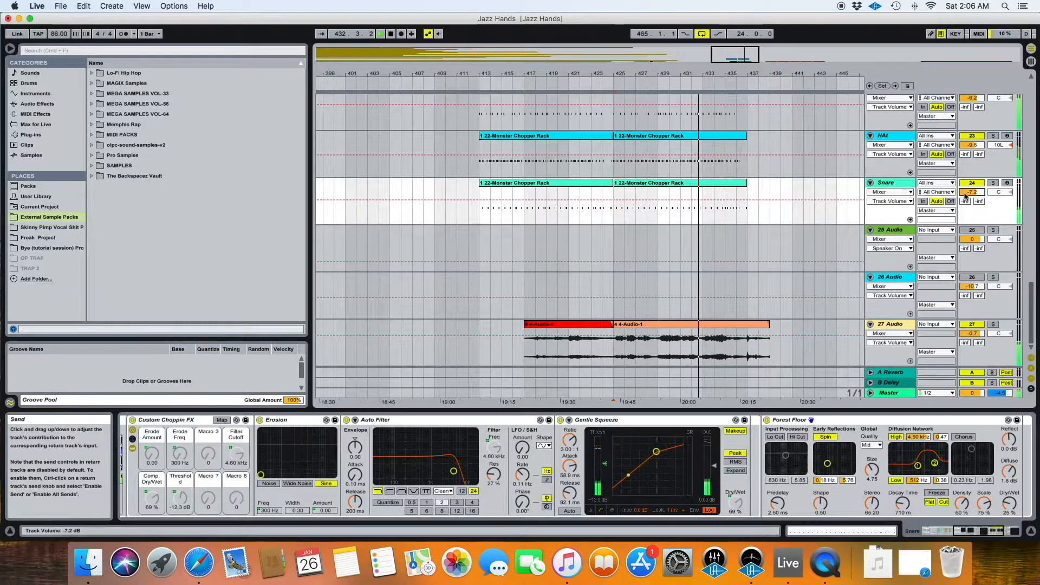
left_click_drag(972, 192, 972, 193)
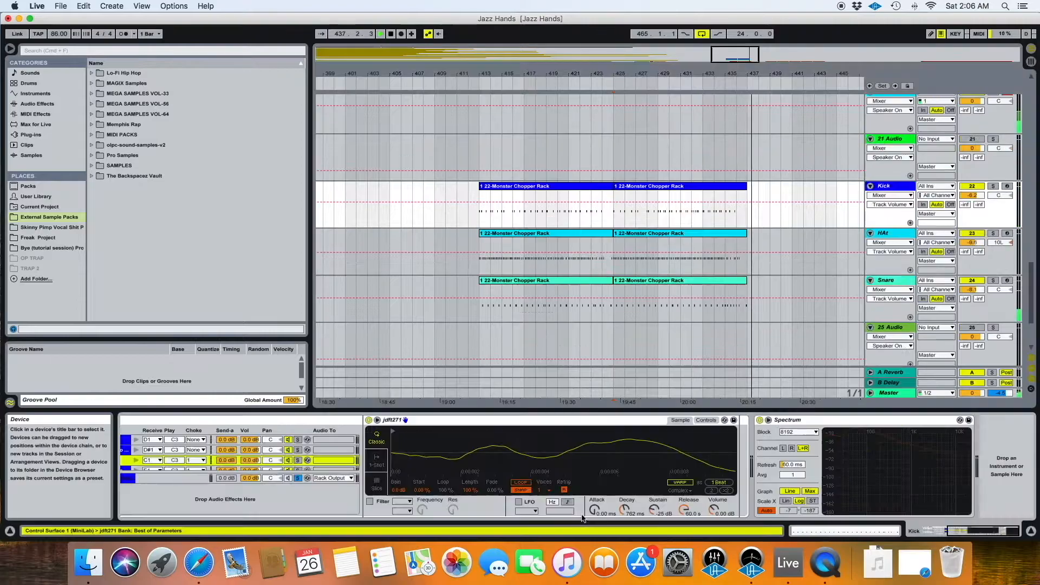
Step: Play the beat and show the Controls view of the Kick track's jdft271 sampler
key("space")
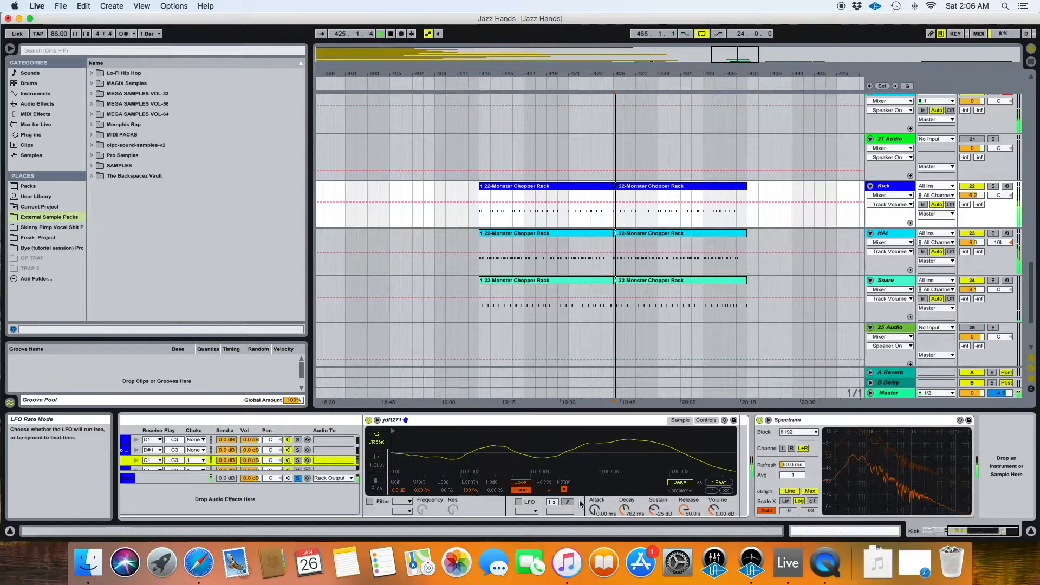
left_click(705, 420)
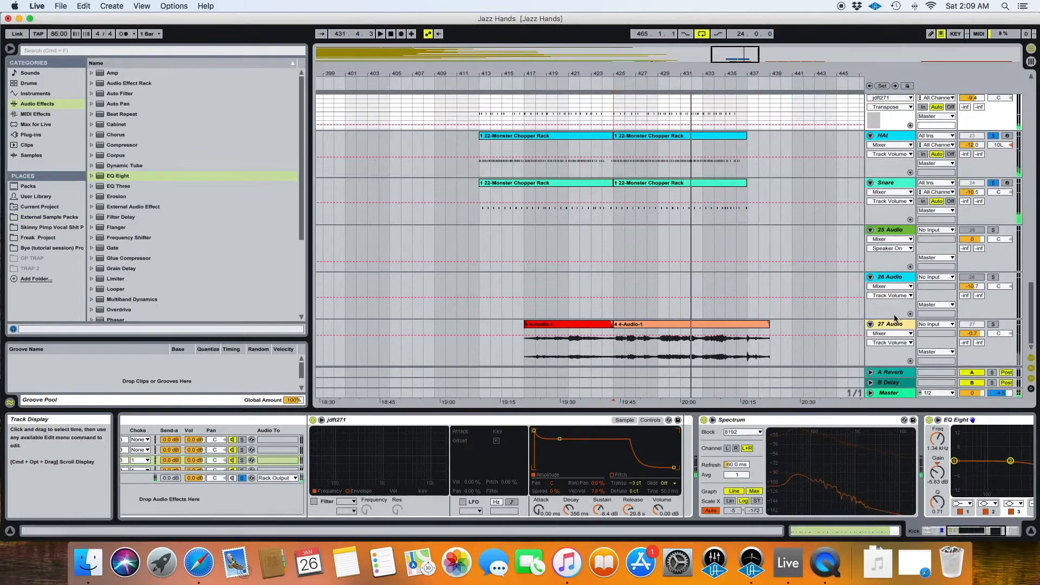
Step: Solo the 27 Audio sample track during playback and examine its low-frequency peaks in the enlarged Spectrum display
left_click(906, 327)
left_click(992, 324)
key("space")
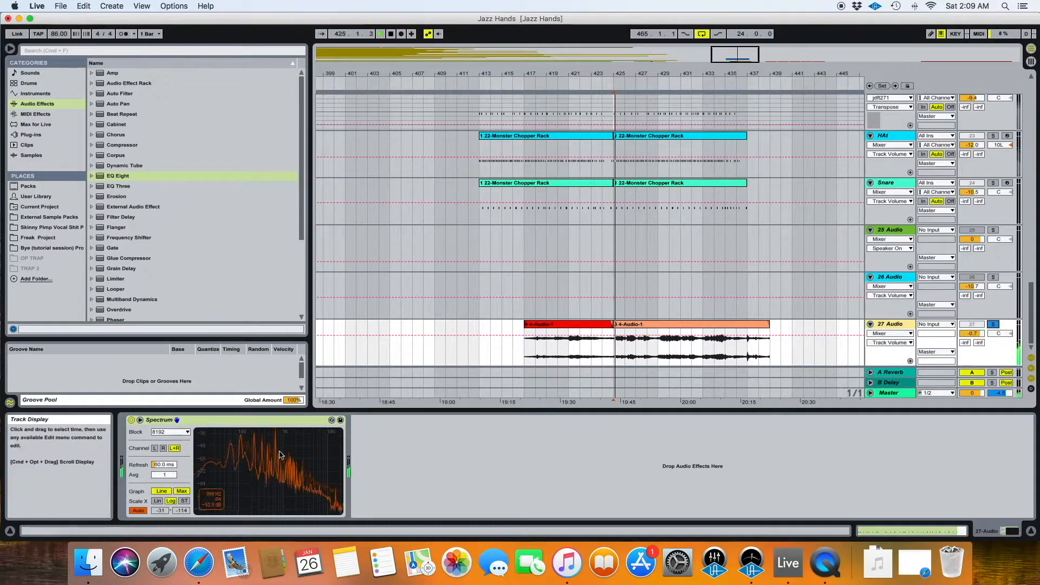
double_click(276, 464)
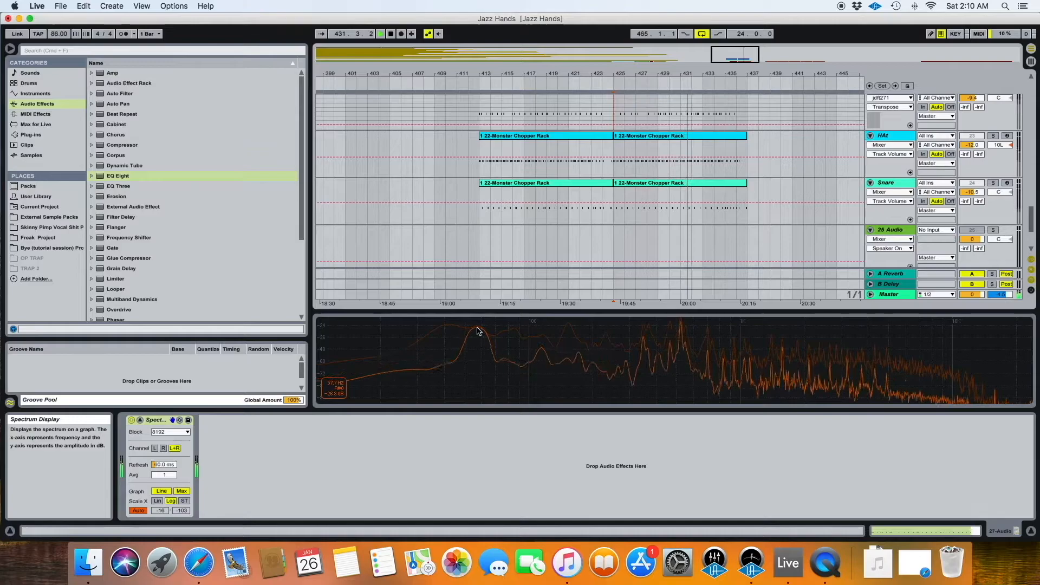
Step: Solo the Kick track and examine its low-frequency peak in the enlarged Spectrum display to compare its key with the sample
scroll(731, 243, "up", 3)
left_click(894, 186)
double_click(686, 456)
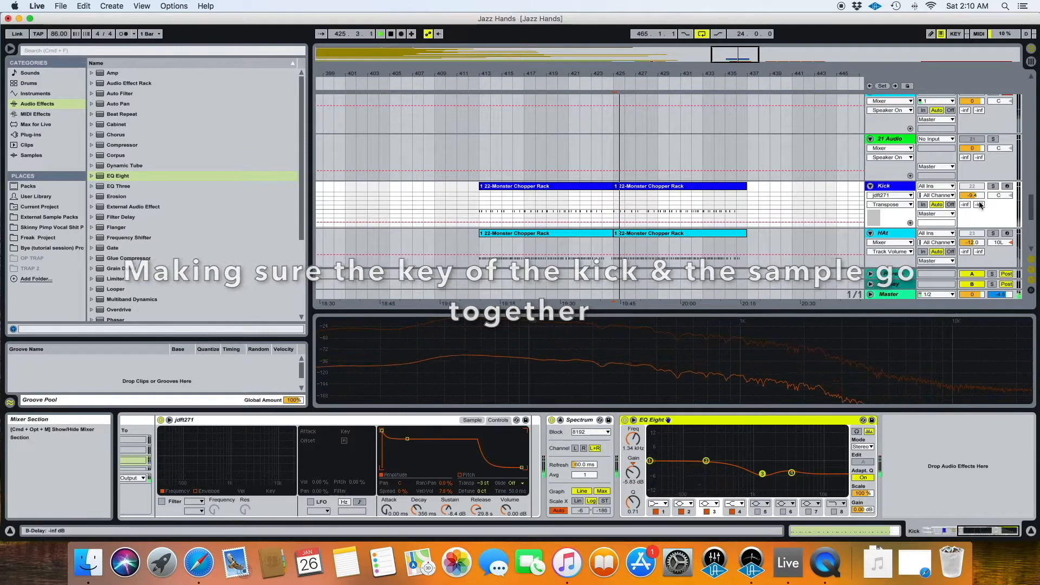
left_click(993, 187)
scroll(994, 188, "down", 3)
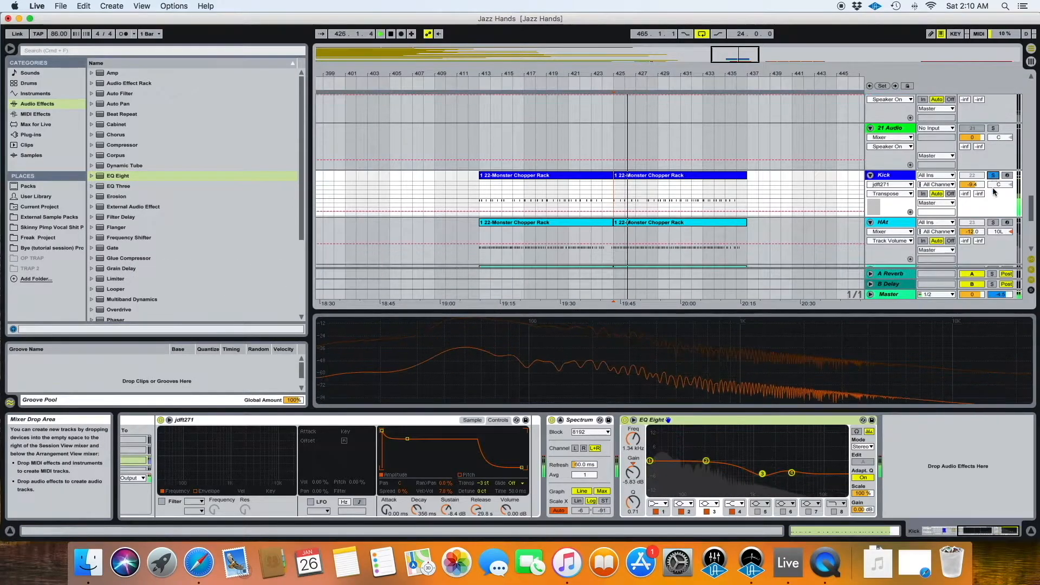
Step: Set the Kick's jdft271 Transpose to 0, then restore the unsoloed mix and the normal-size Spectrum display
left_click(994, 144)
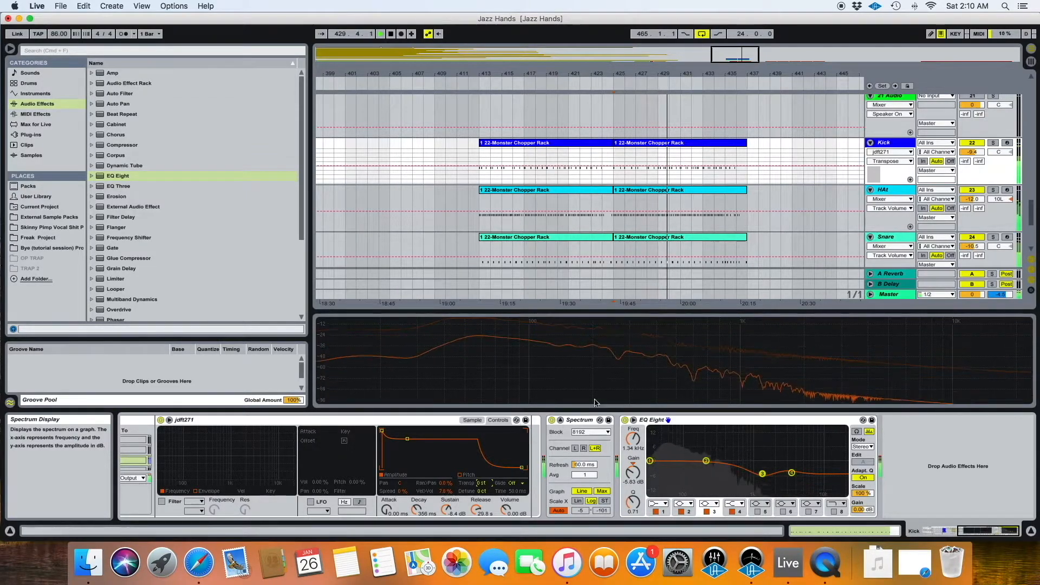
double_click(592, 362)
scroll(673, 307, "down", 3)
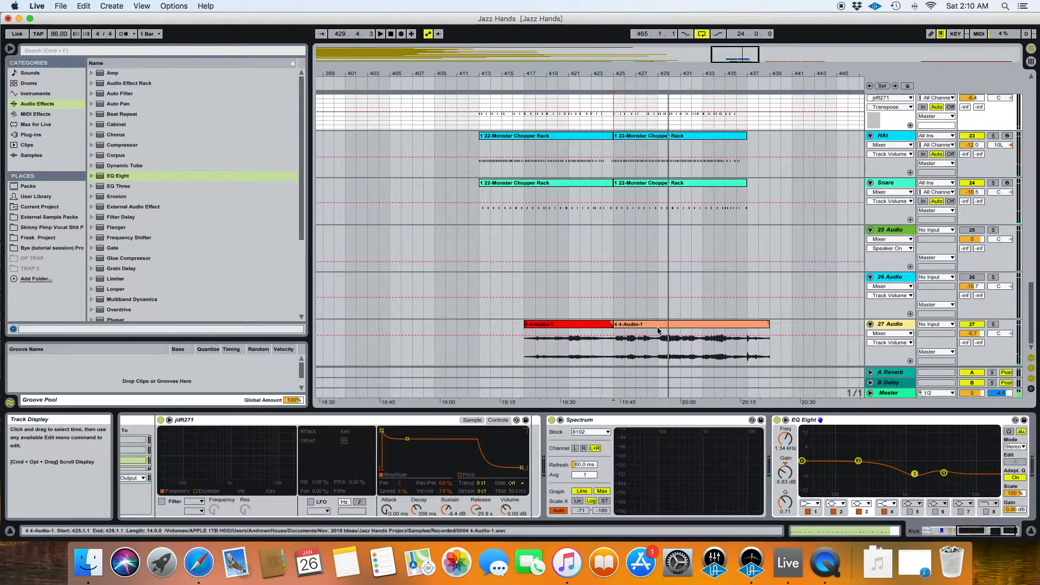
scroll(655, 303, "up", 5)
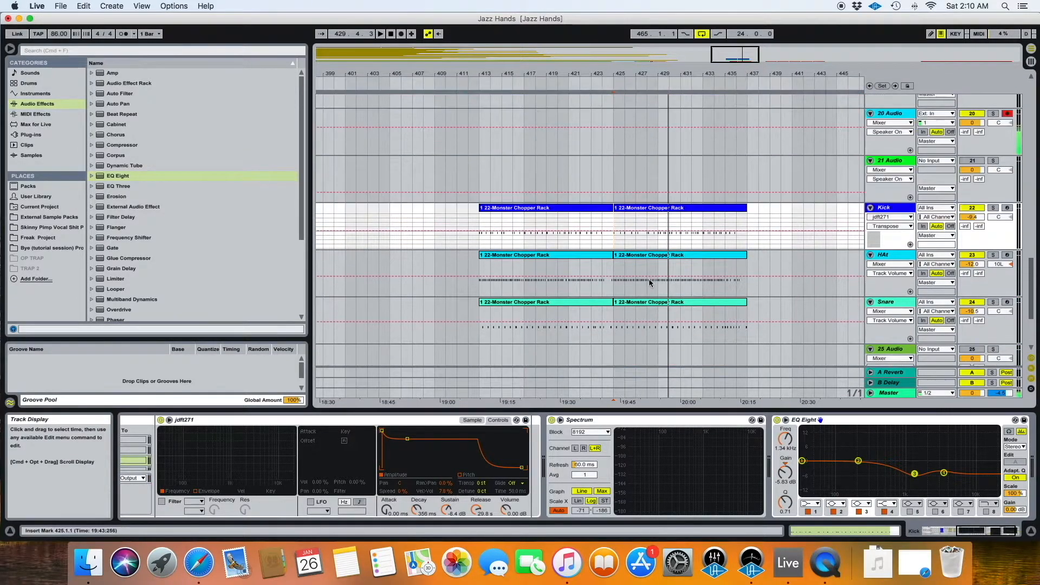
scroll(673, 332, "down", 5)
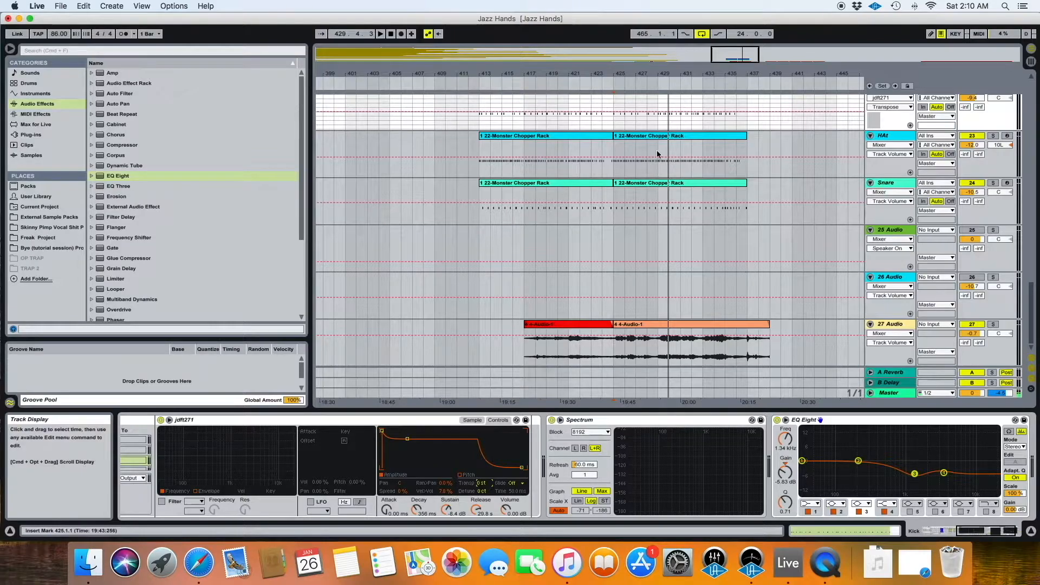
Step: Play the full beat and lower the Kick track's volume to -10.9 dB
key("space")
scroll(760, 270, "up", 2)
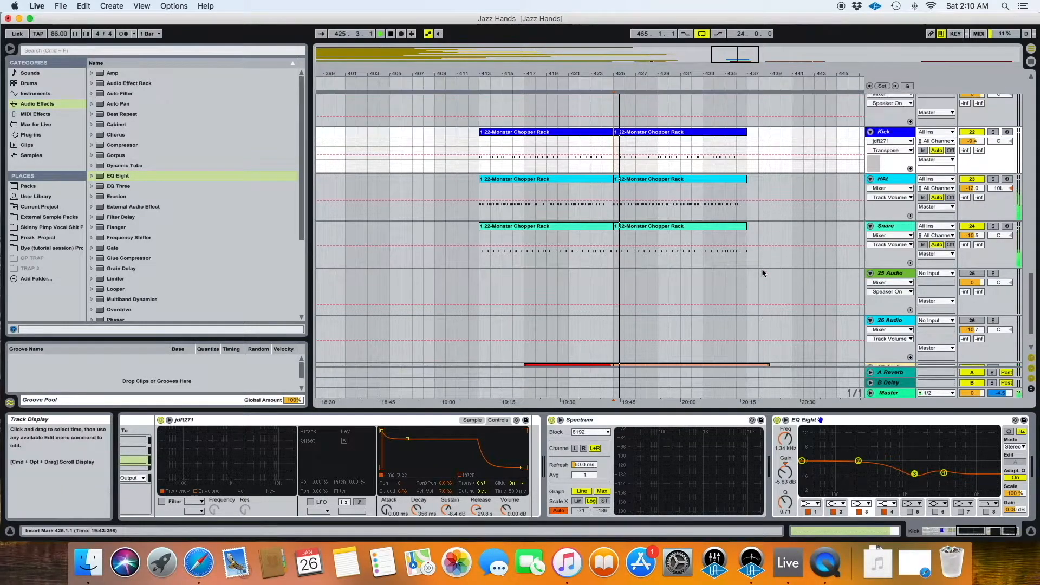
left_click(972, 141)
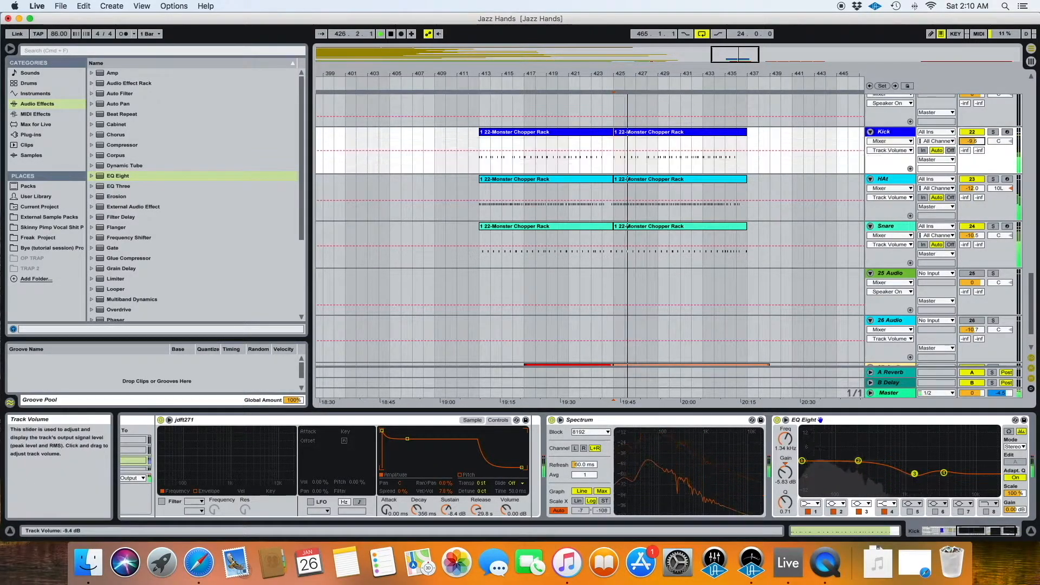
left_click_drag(969, 142, 968, 146)
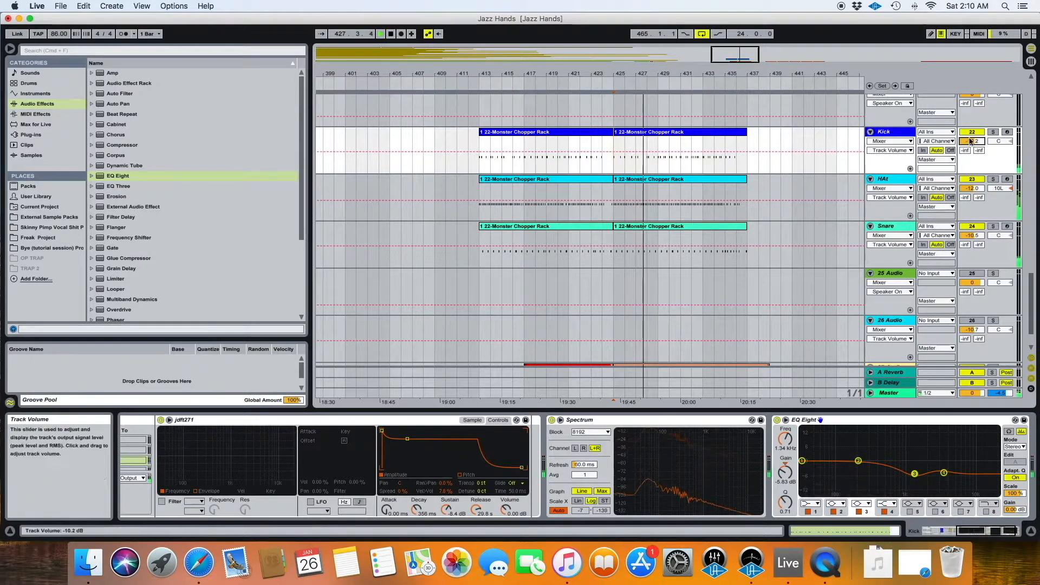
Step: Rename the 25 Audio track as Drum BUS' and set its input to Ext. In with monitoring set to In
left_click(888, 276)
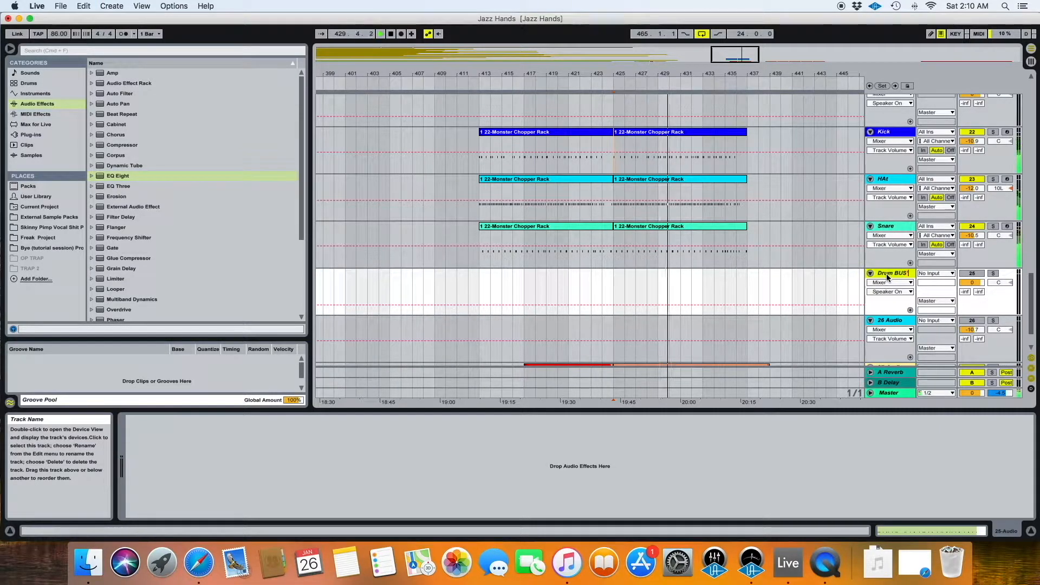
key("Return")
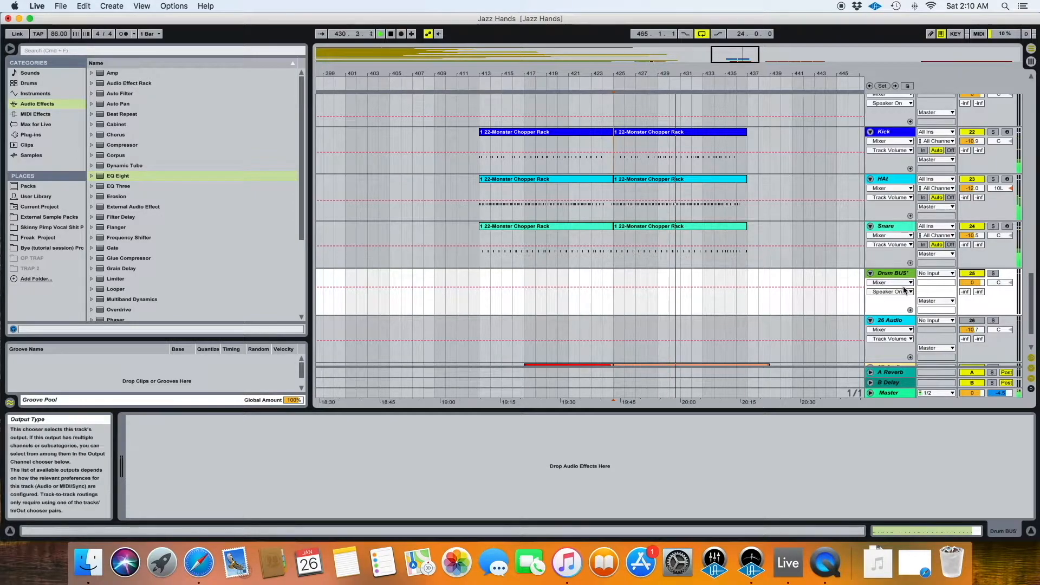
left_click(936, 274)
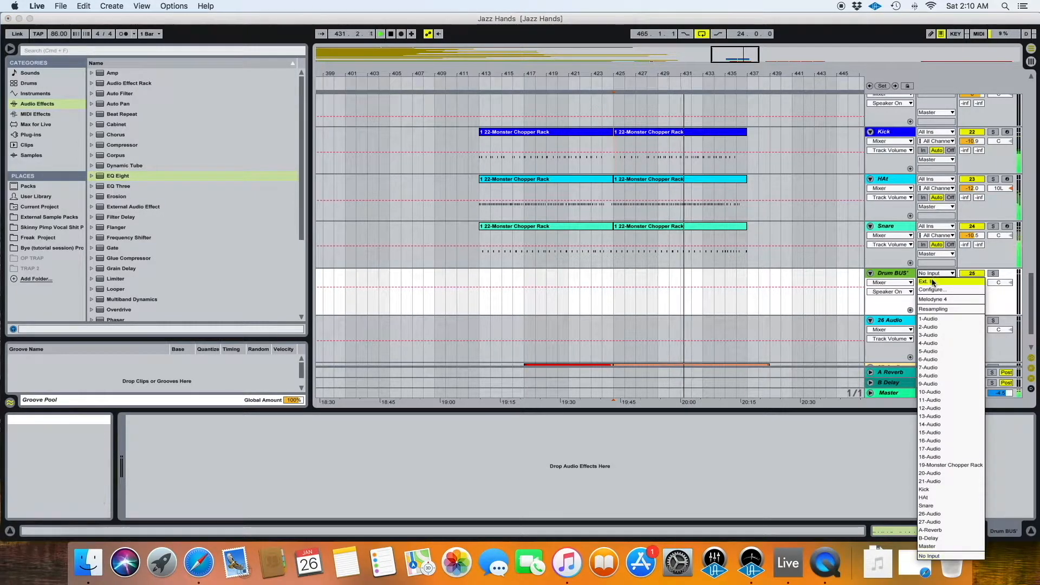
left_click(932, 282)
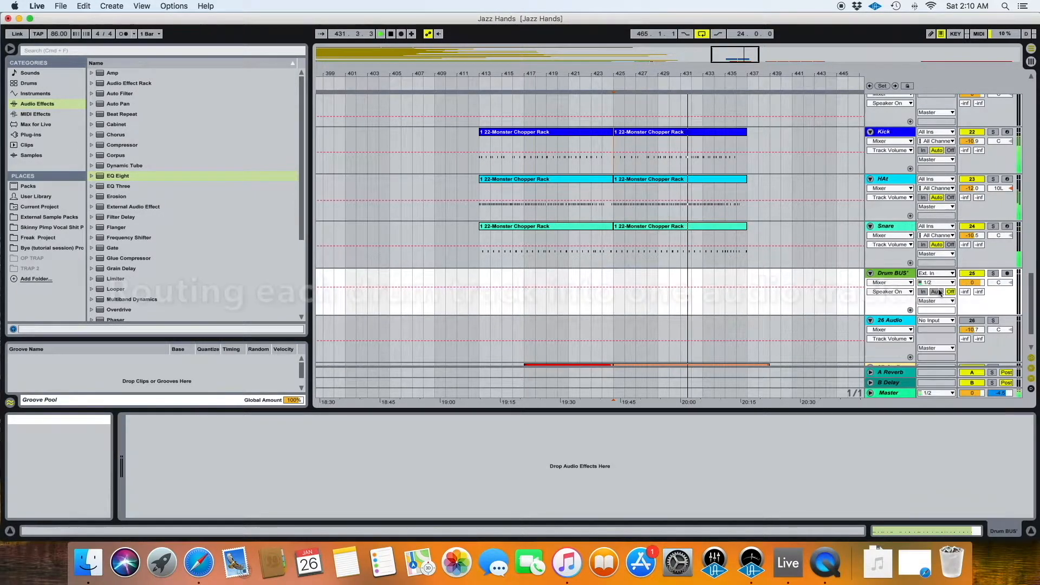
Step: Route the audio outputs of the Snare, HAt and Kick tracks to the Drum BUS' track
left_click(935, 254)
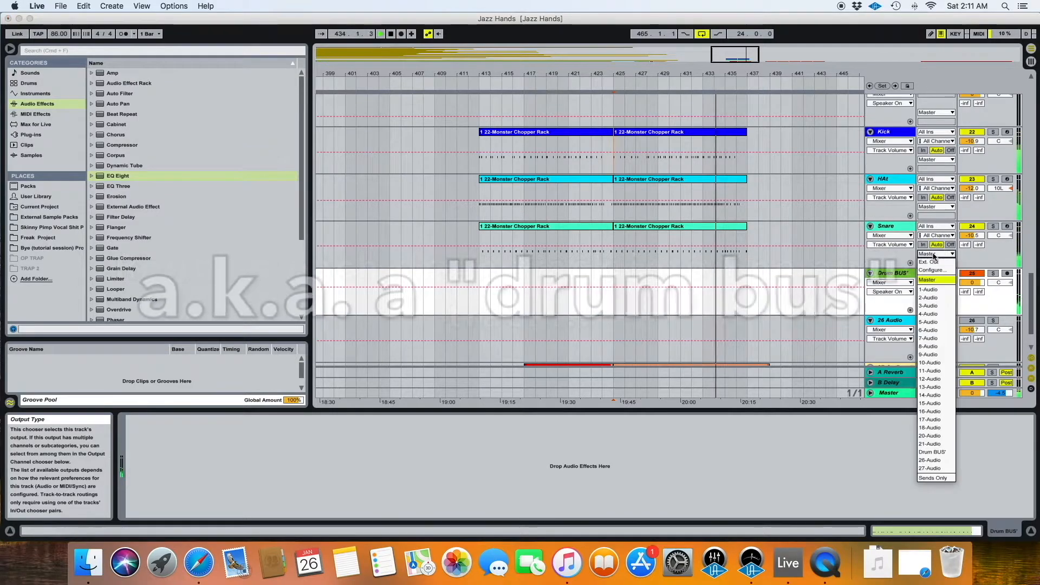
left_click(932, 451)
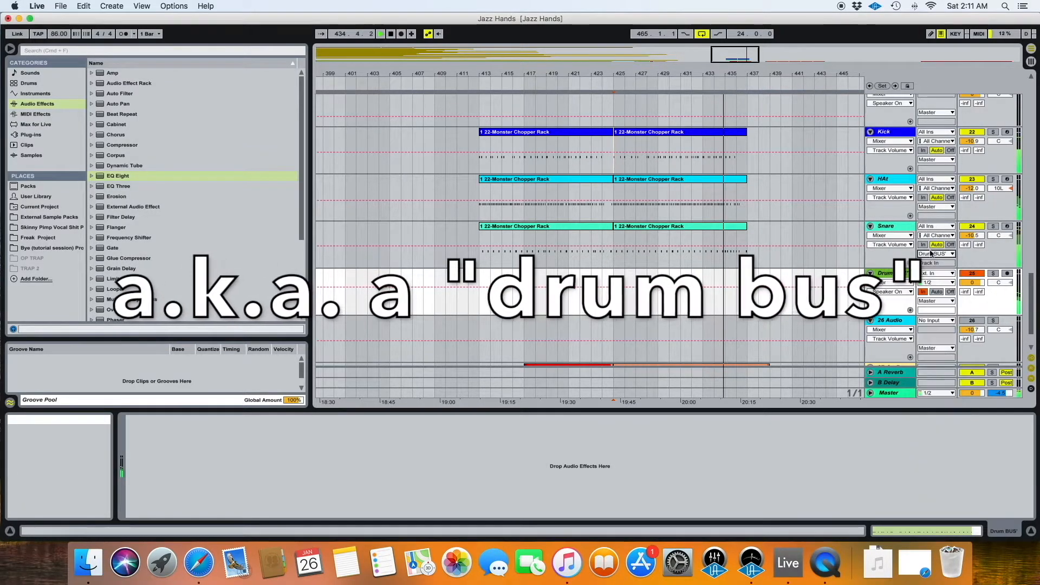
left_click(935, 206)
left_click(932, 404)
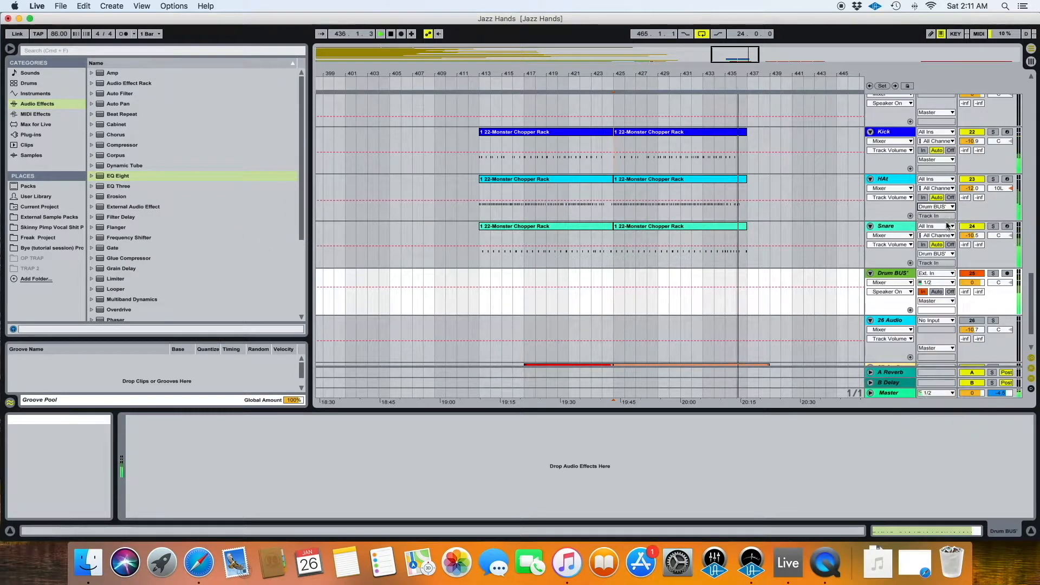
left_click(930, 160)
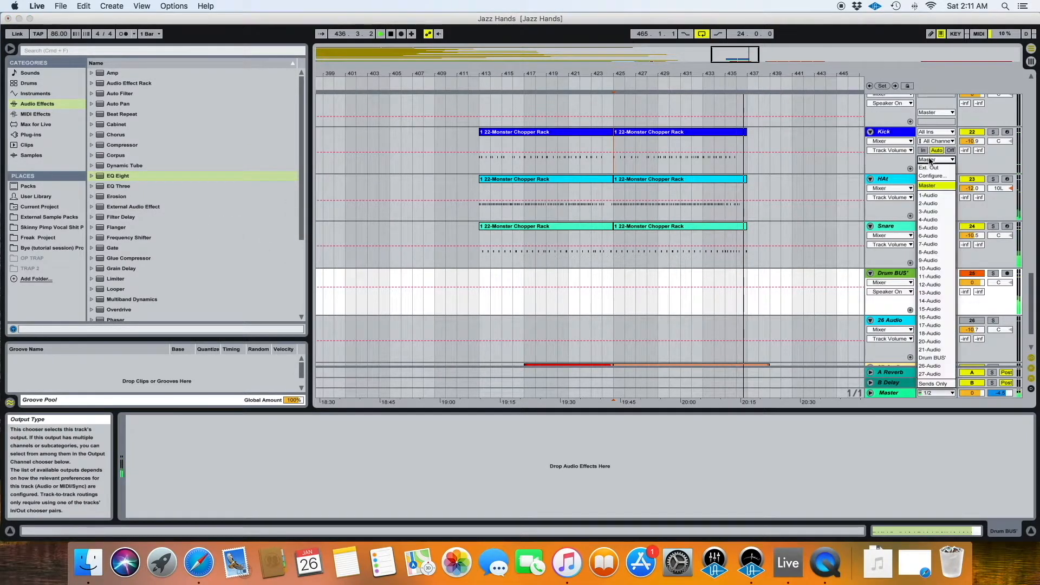
left_click(932, 358)
Step: Add the UAD UA 1176LN Legacy compressor from the local VST Powered Plug-Ins to Drum BUS' and lower that track's volume to -4.2 dB
left_click(31, 134)
left_click(98, 83)
left_click(98, 114)
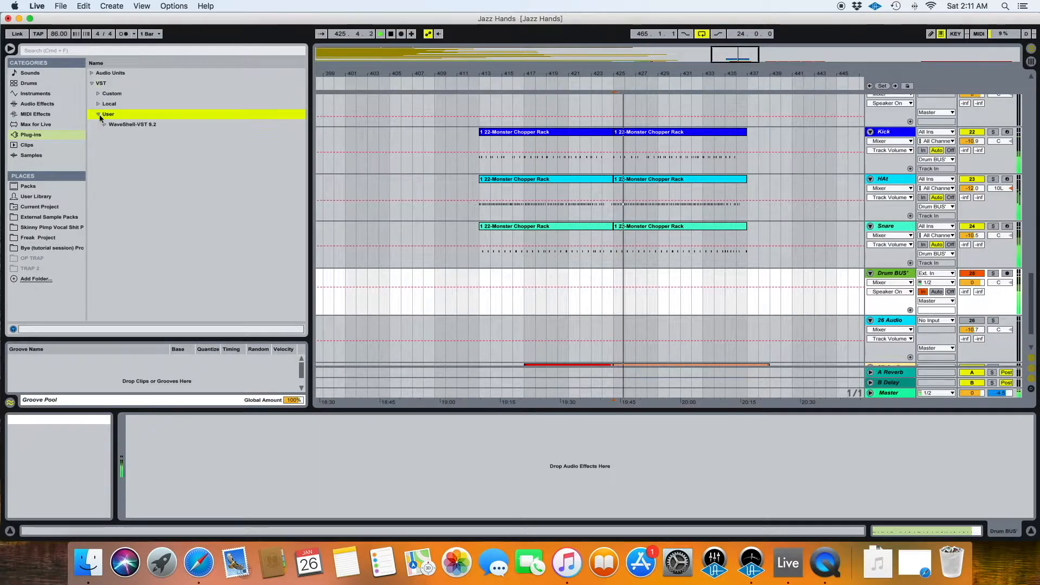
left_click(98, 94)
left_click(98, 114)
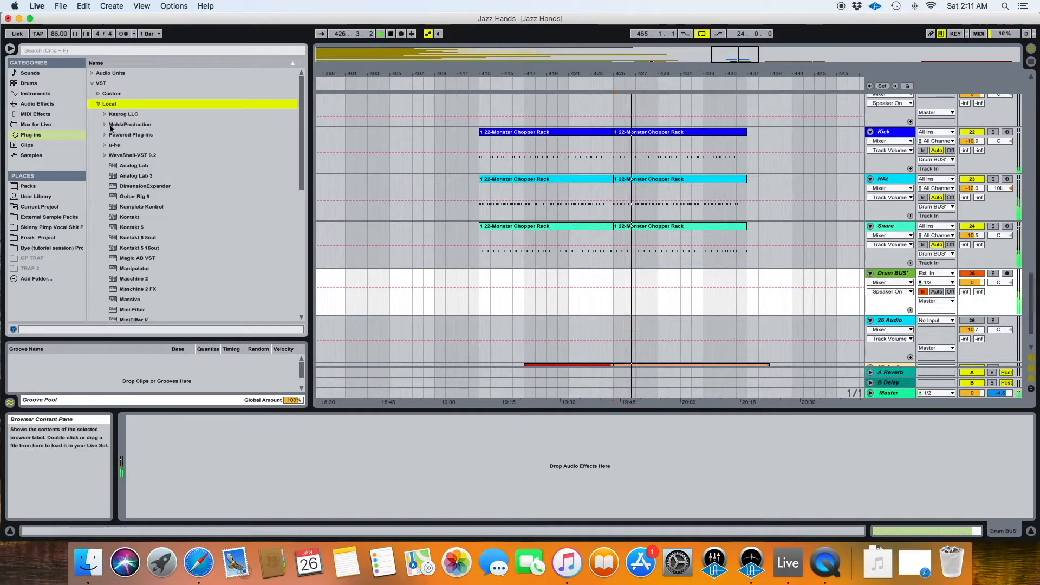
left_click(104, 135)
scroll(141, 176, "down", 15)
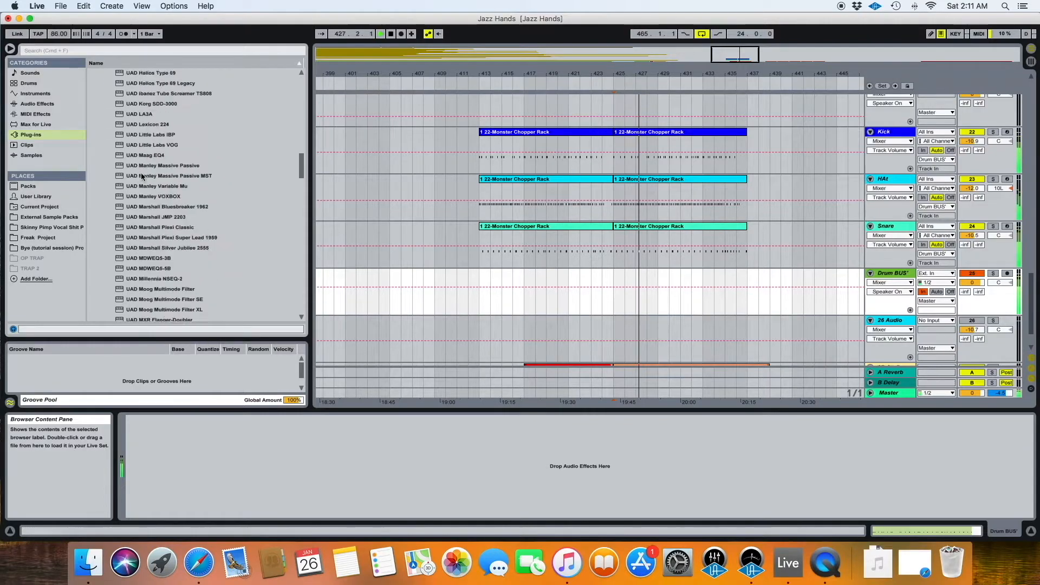
scroll(141, 176, "down", 15)
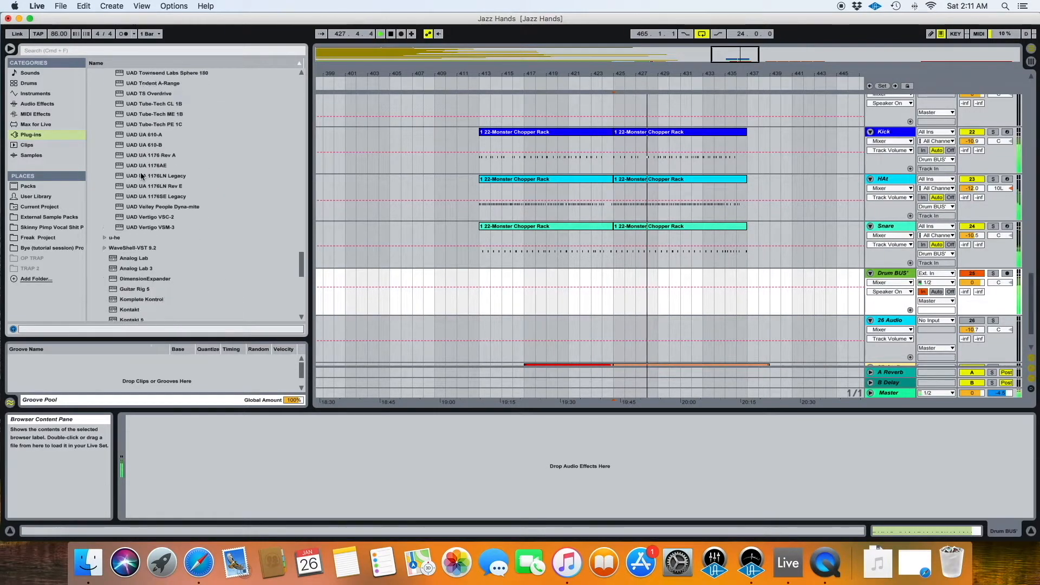
left_click_drag(163, 188, 494, 268)
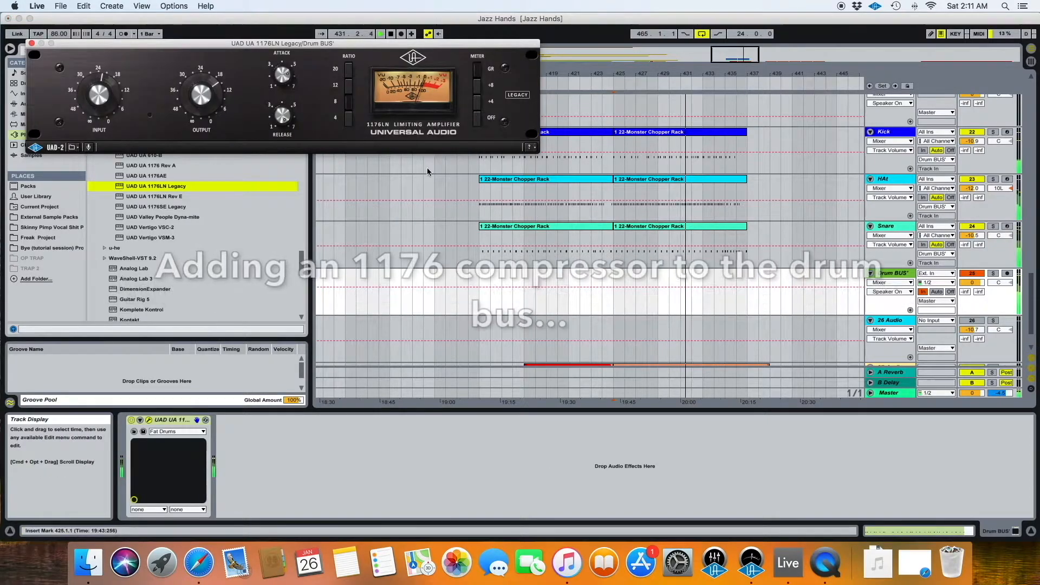
left_click_drag(976, 287, 976, 303)
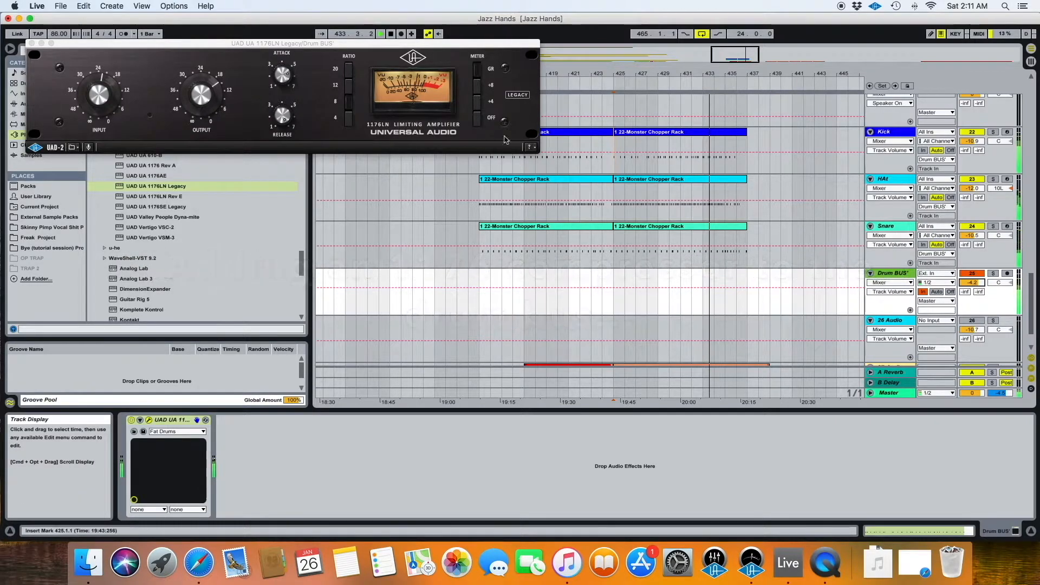
Step: Set the Snare track's Forest Floor reverb to 22% dry/wet with a predelay of 7.54 ms
left_click(885, 226)
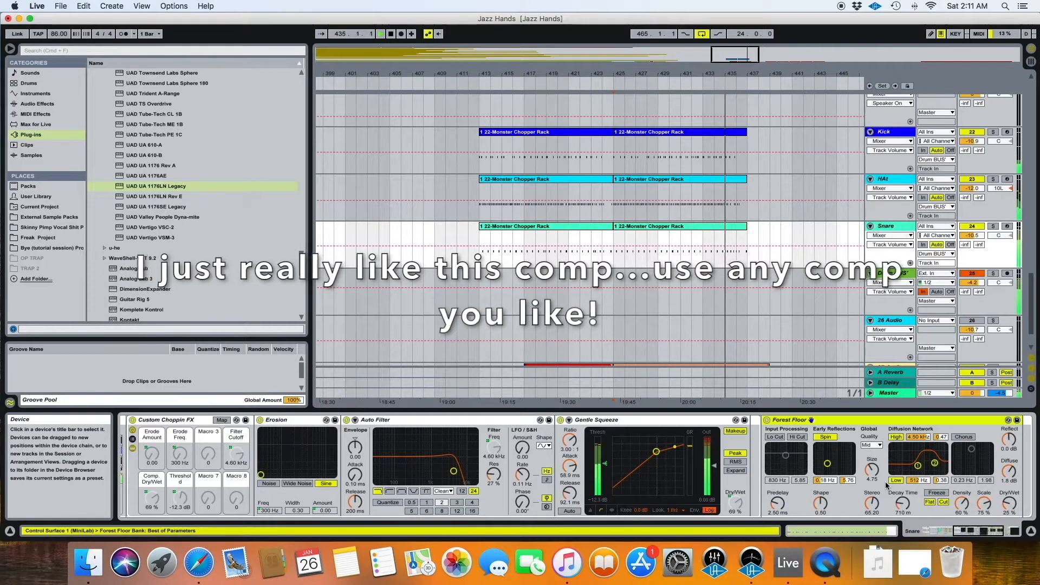
left_click_drag(1009, 504, 1009, 507)
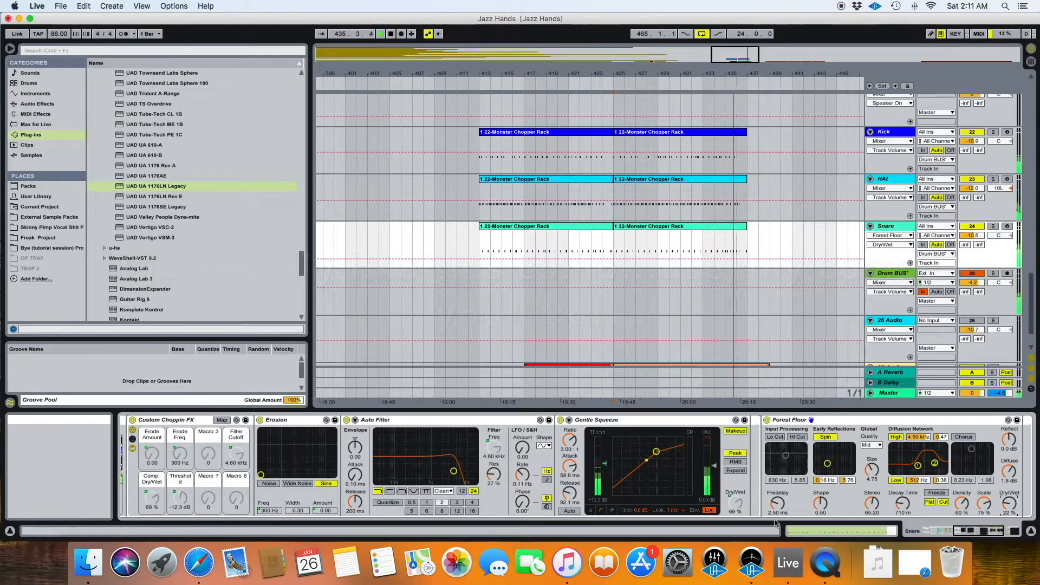
left_click_drag(777, 504, 777, 489)
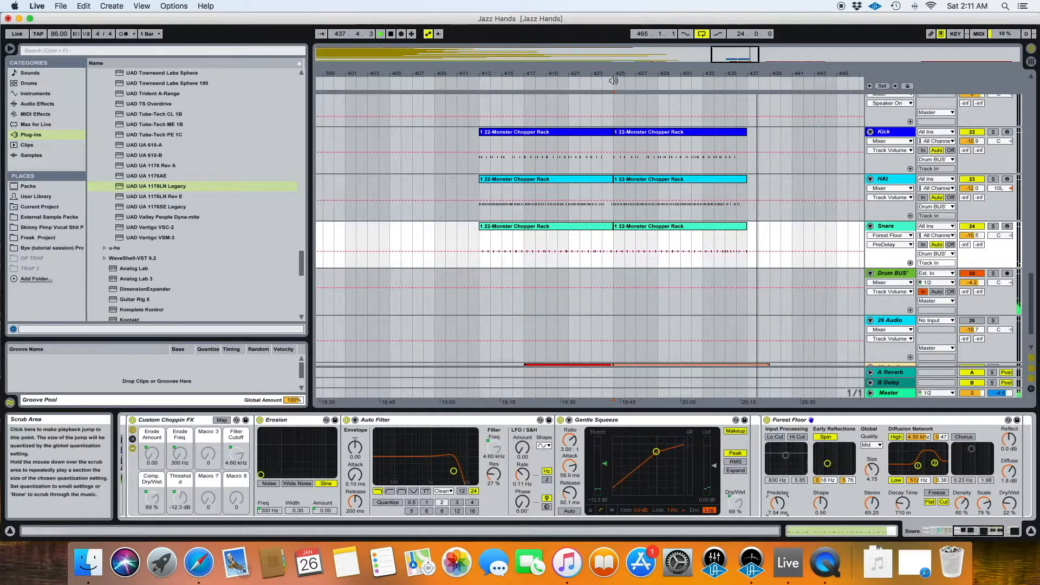
Step: Loop playback over the second Snare clip, from bar 425 to bar 437
left_click(667, 229)
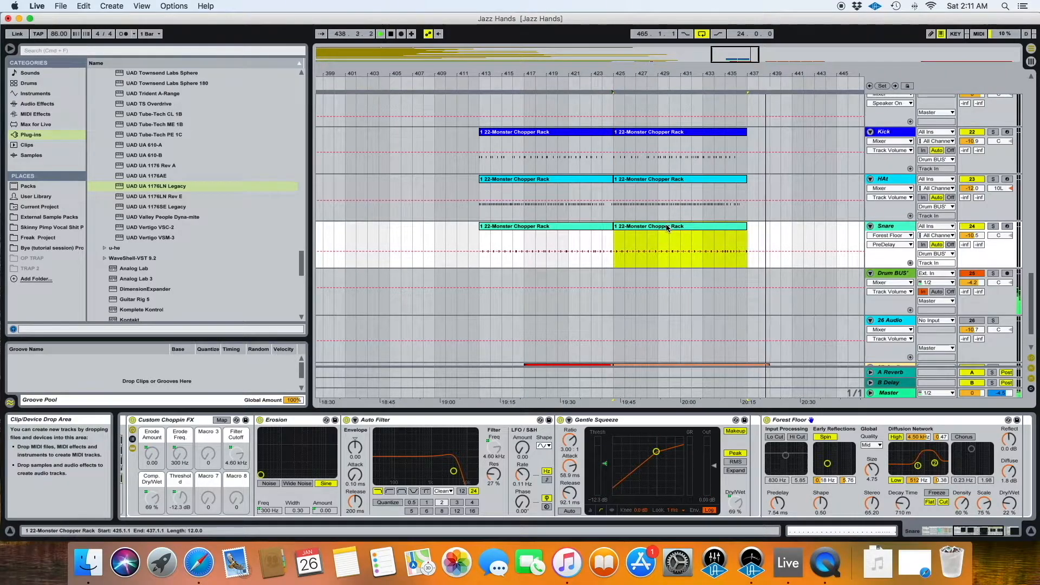
key("super+l")
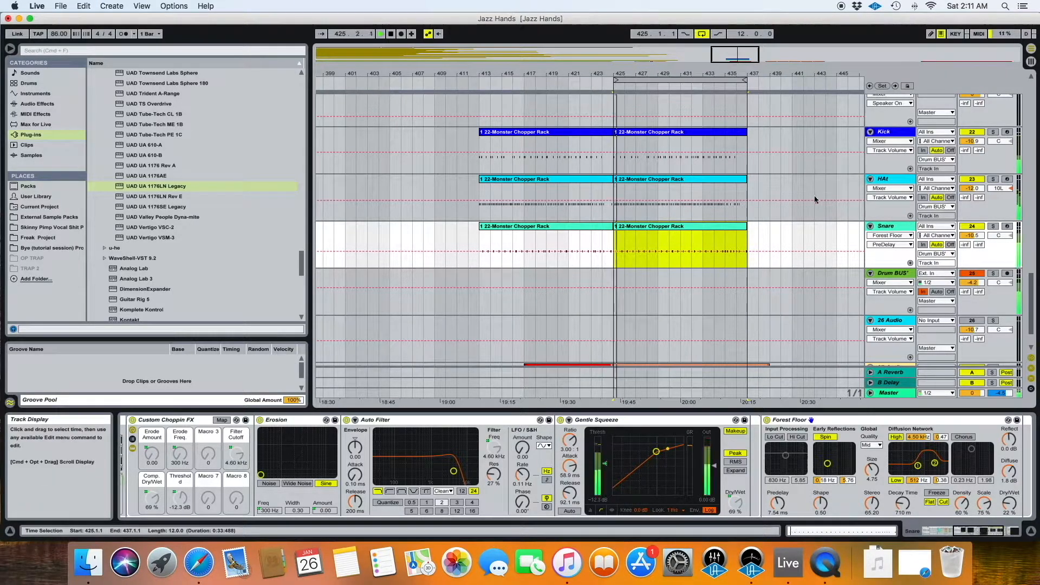
Step: Raise the Snare track's volume to -6.7 dB and shorten its Forest Floor reverb decay time to 541 ms
left_click_drag(971, 235, 971, 220)
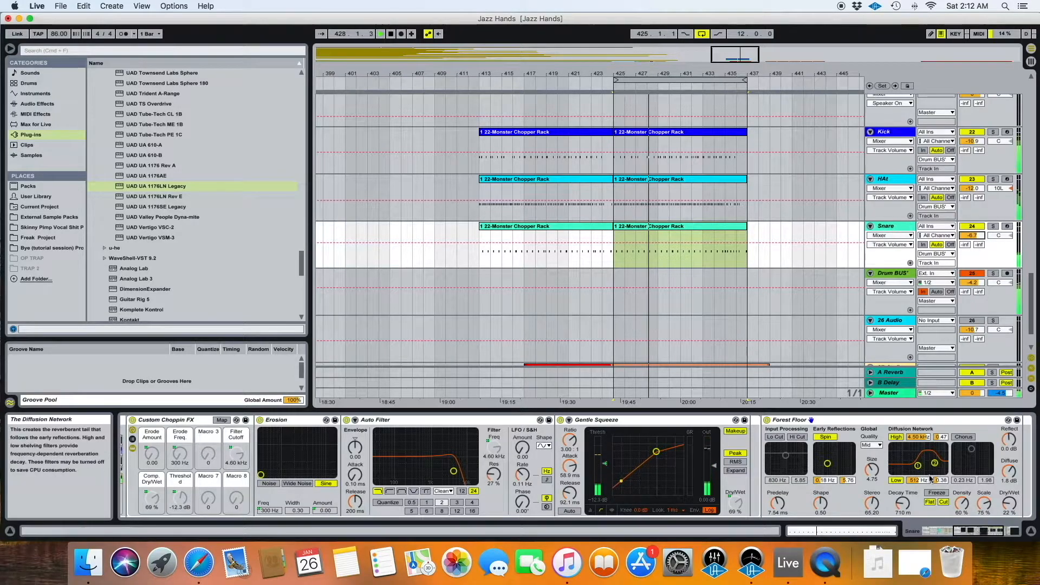
left_click(899, 507)
left_click_drag(899, 507, 899, 517)
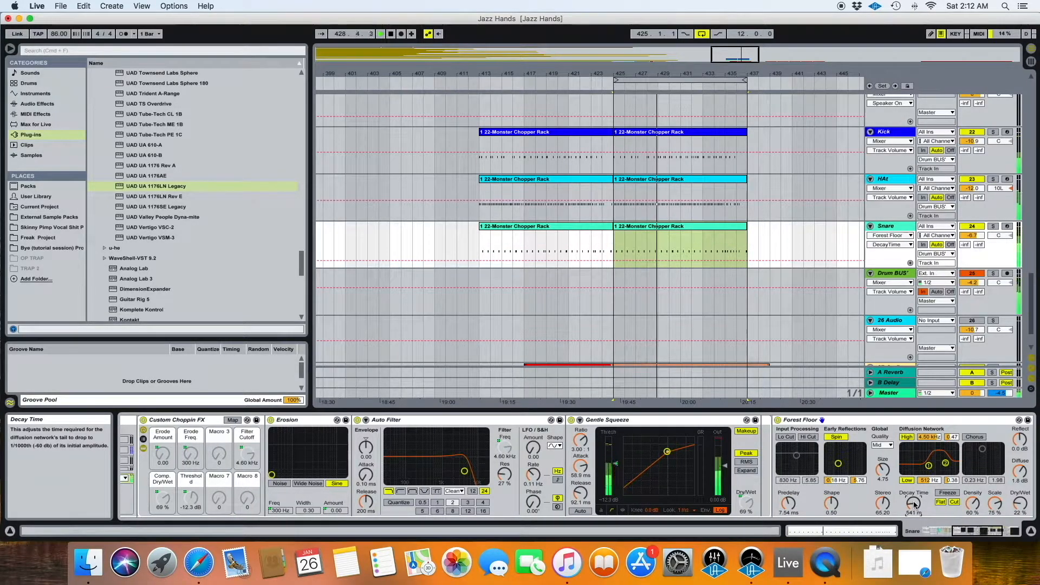
Step: Adjust the input, output, attack and release of the 1176LN compressor on Drum BUS', leaving input near 24 and output near 12
left_click(895, 274)
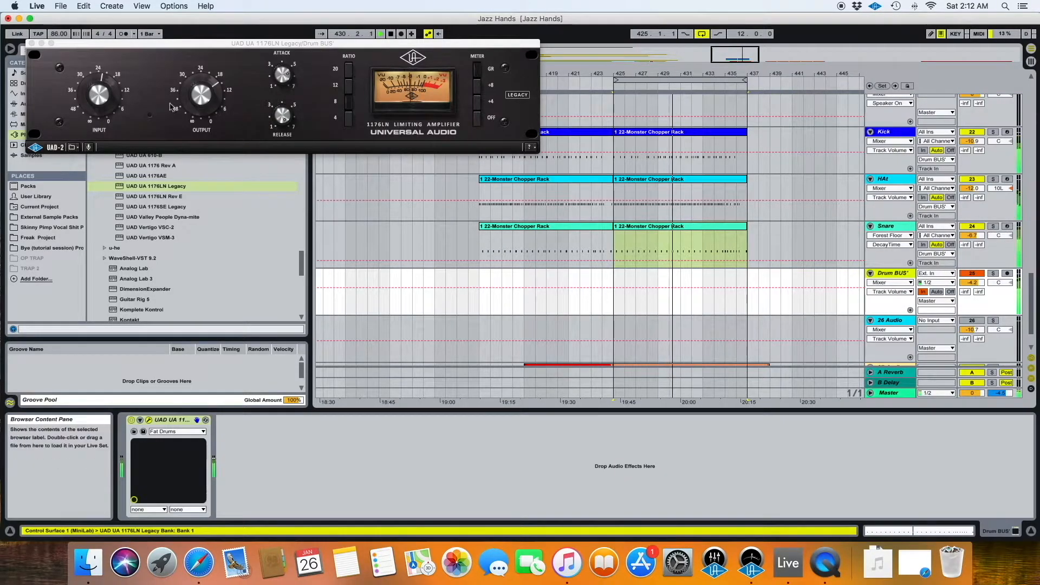
left_click(105, 97)
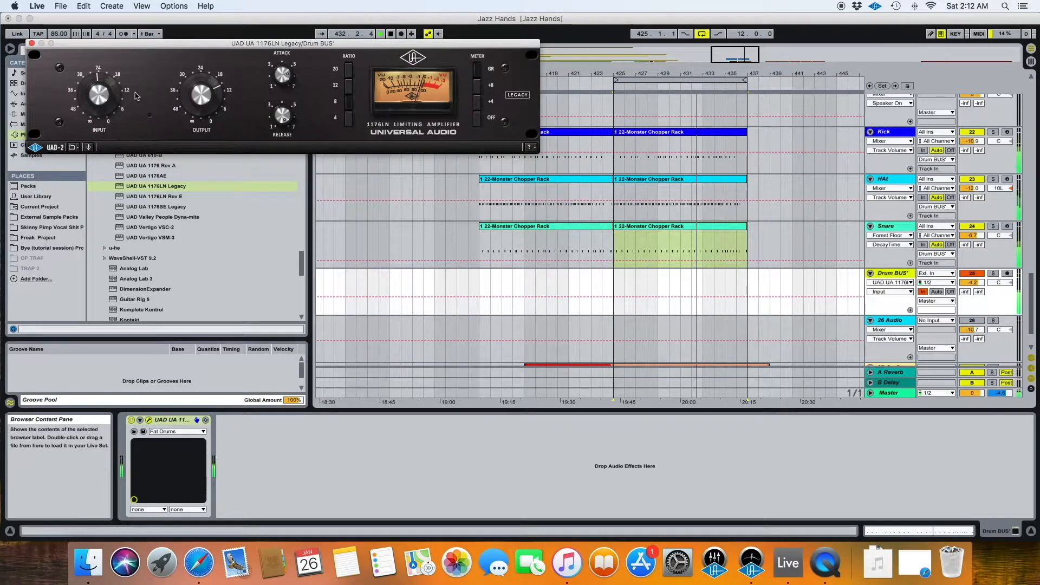
left_click(196, 99)
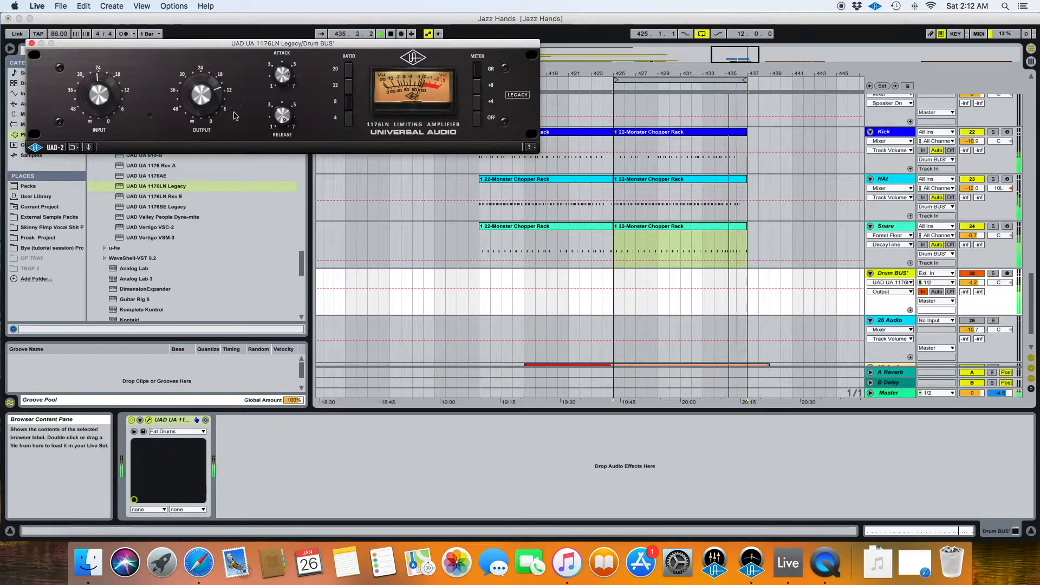
left_click(282, 87)
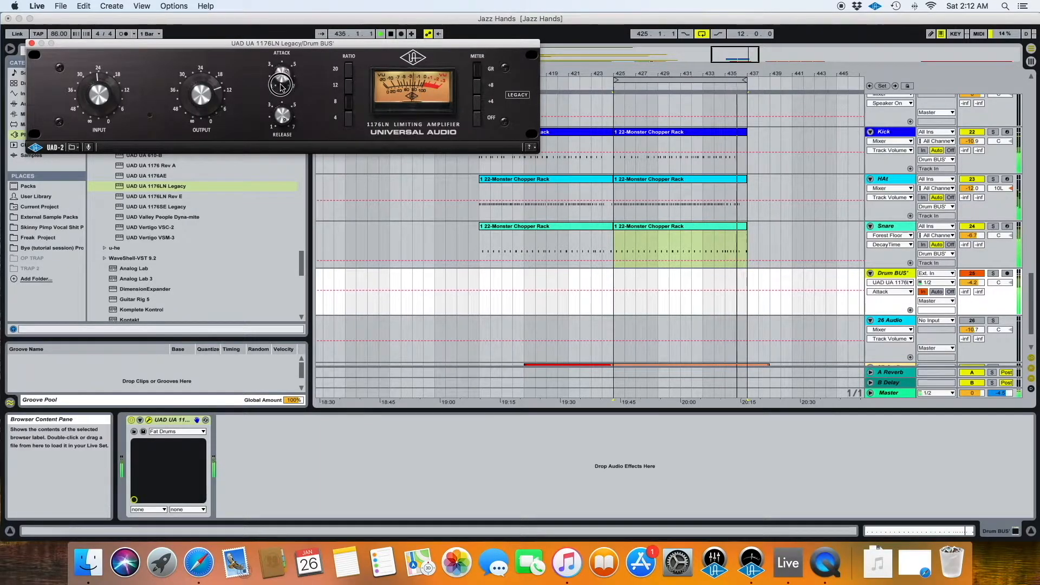
left_click(282, 115)
left_click_drag(289, 174, 287, 149)
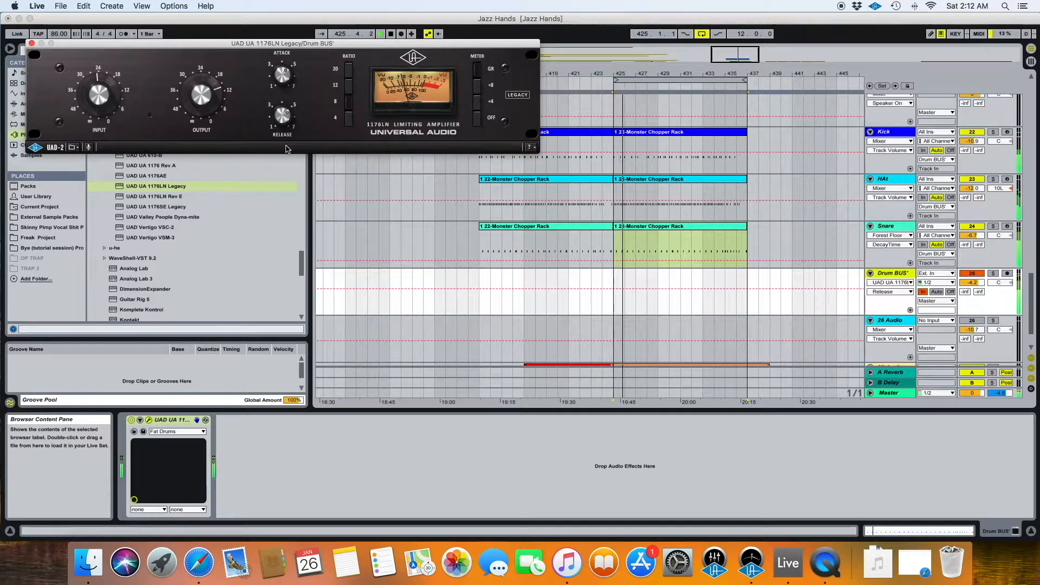
left_click(190, 90)
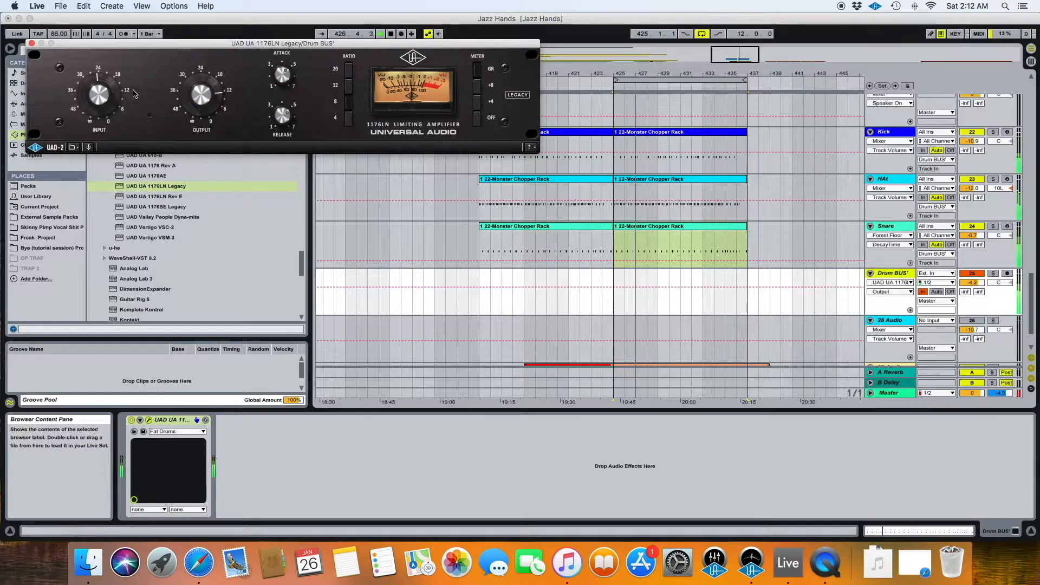
left_click_drag(94, 92, 93, 95)
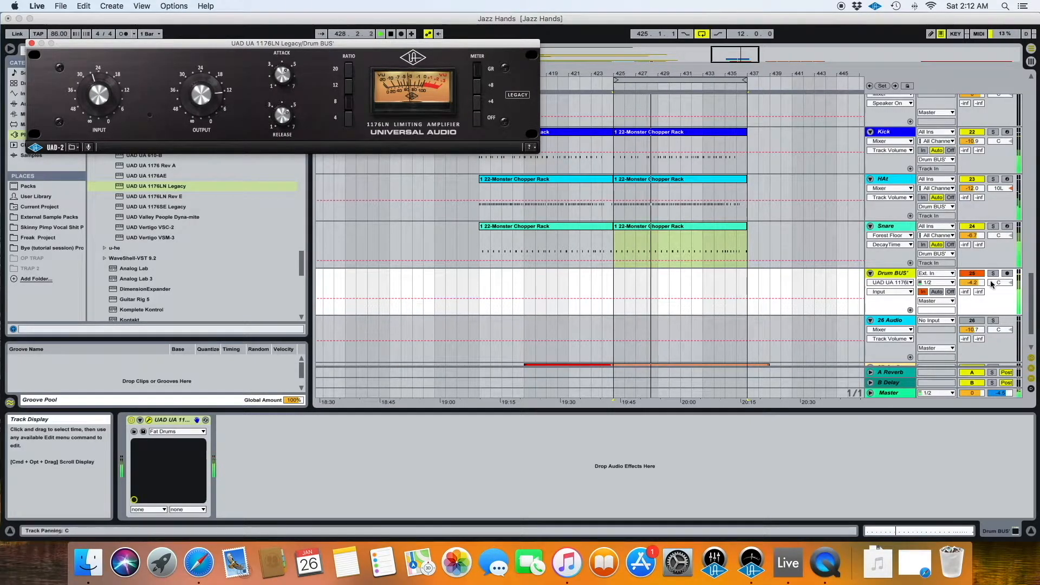
Step: Rebalance the drum volumes with Drum BUS' at -2.8 dB, Snare at -7.7 dB, HAt at -10.7 dB and Kick at -12.2 dB
left_click_drag(973, 282, 972, 279)
left_click_drag(972, 236, 972, 236)
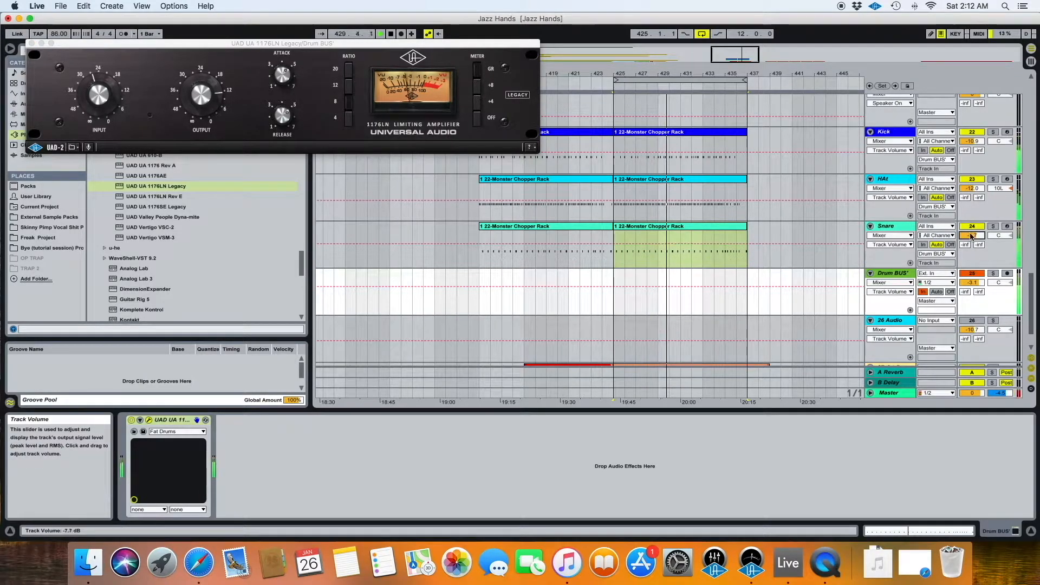
left_click_drag(972, 283, 972, 280)
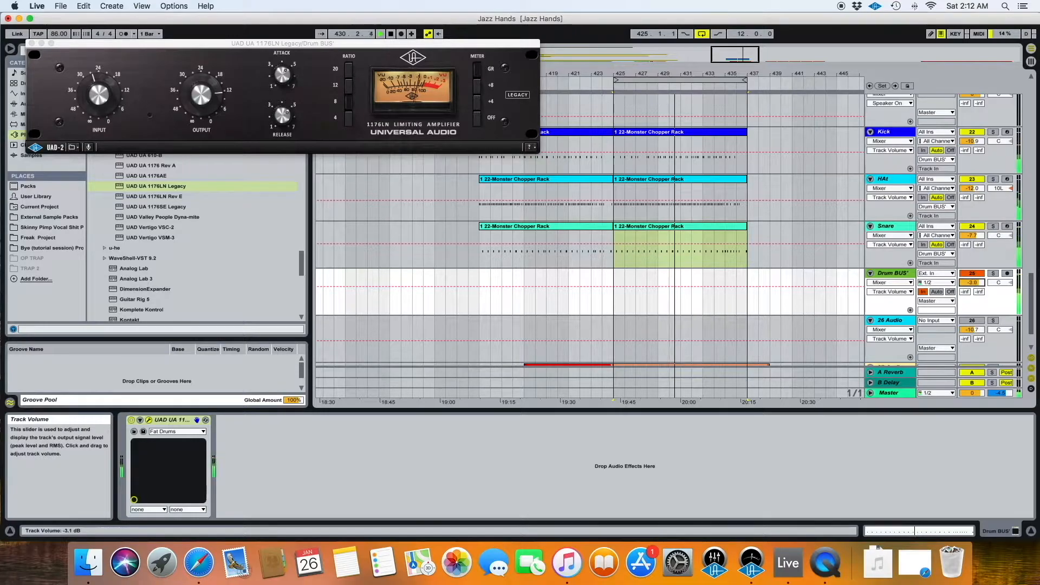
left_click_drag(971, 193, 971, 182)
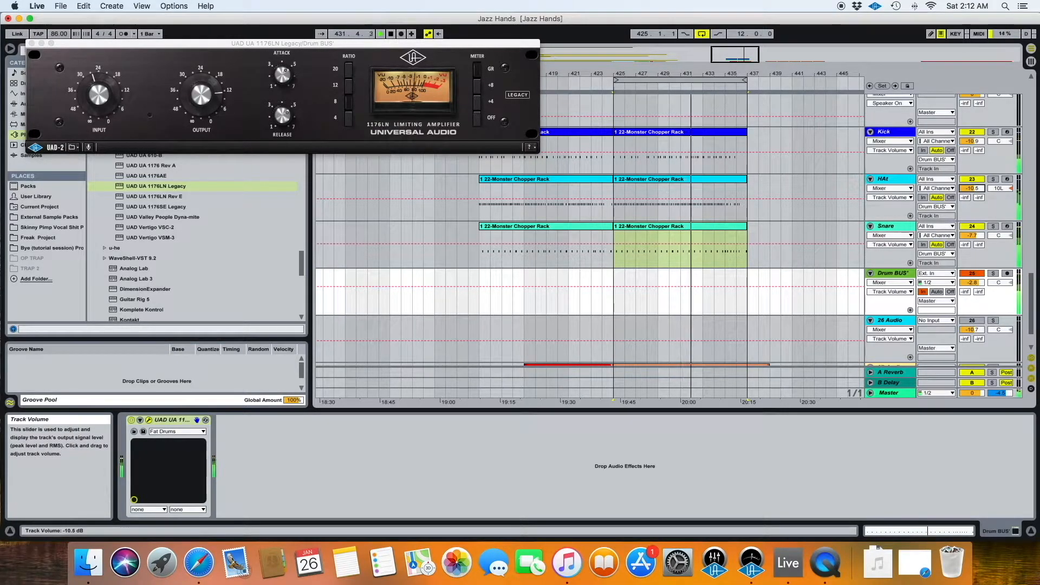
scroll(971, 146, "up", 1)
left_click_drag(971, 153, 971, 160)
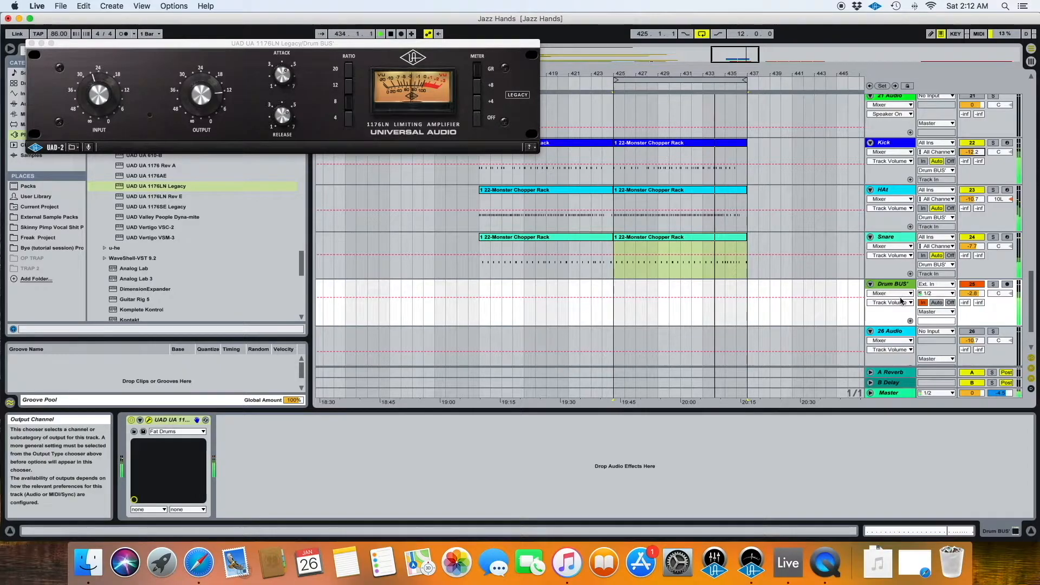
Step: Set the Drum BUS' track's audio input to No Input
scroll(895, 293, "down", 5)
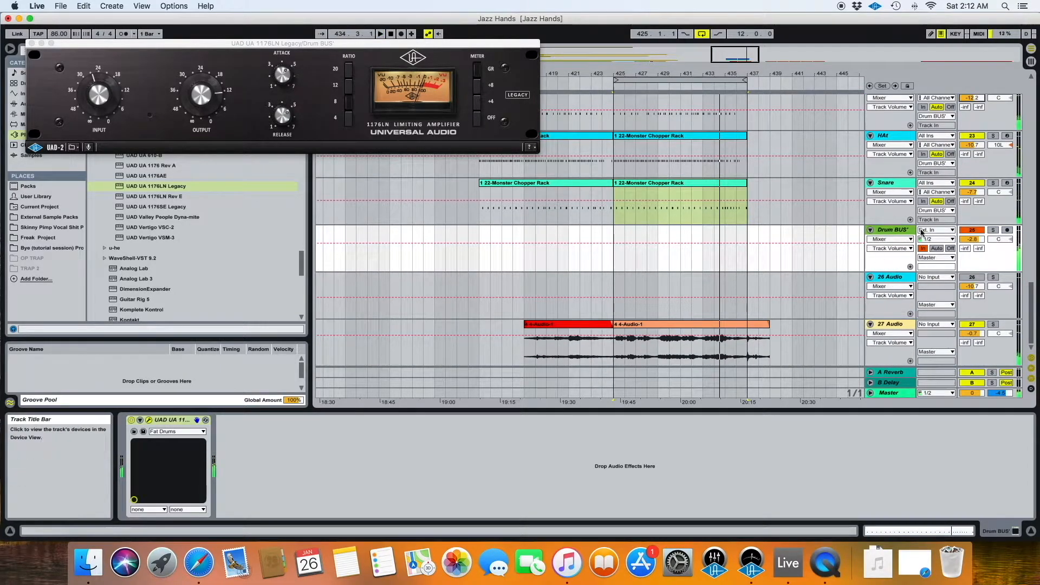
left_click(932, 231)
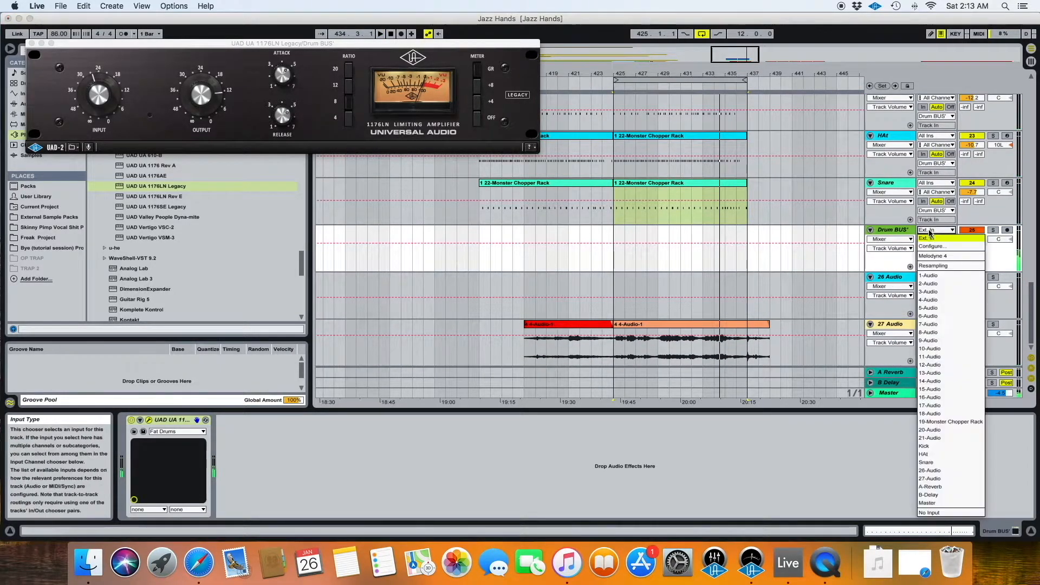
left_click(939, 513)
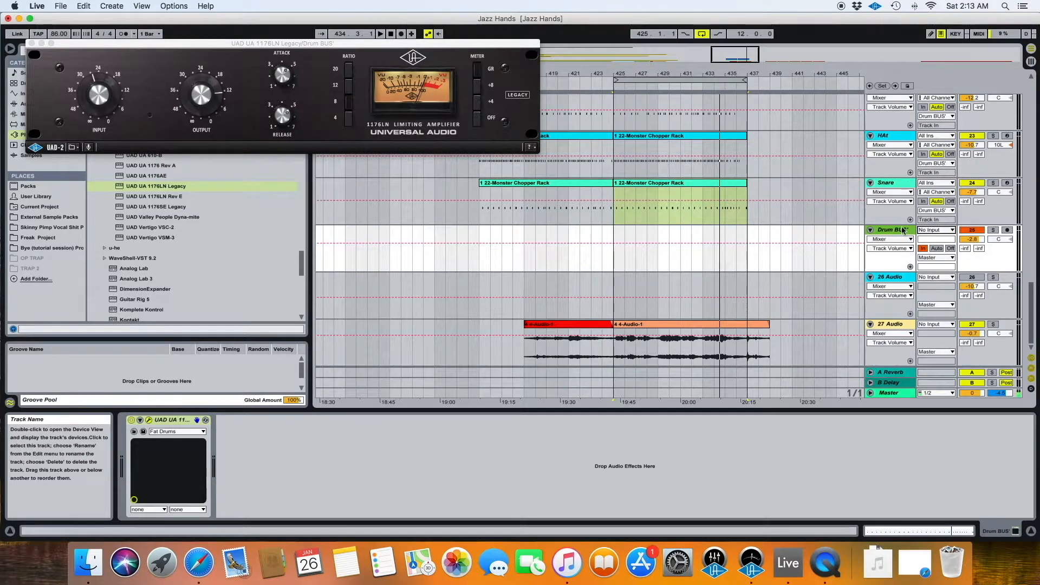
scroll(801, 193, "up", 4)
scroll(805, 183, "down", 4)
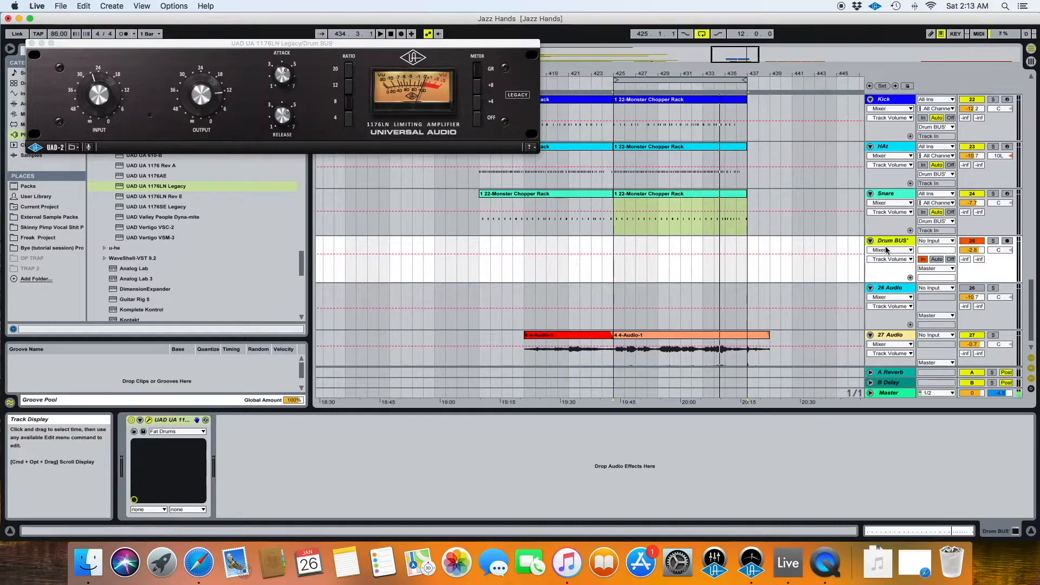
left_click(889, 193)
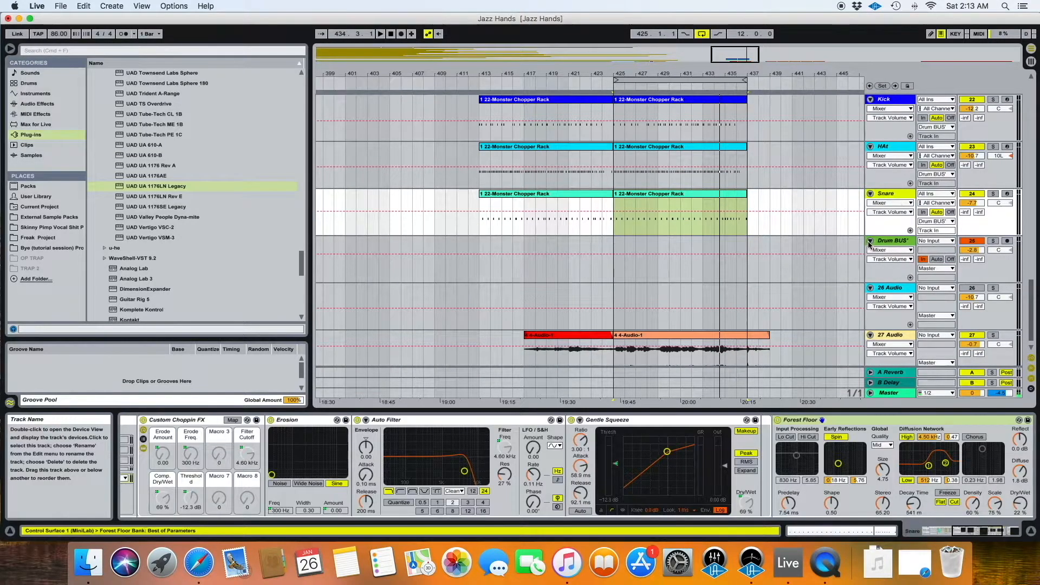
scroll(861, 243, "down", 1)
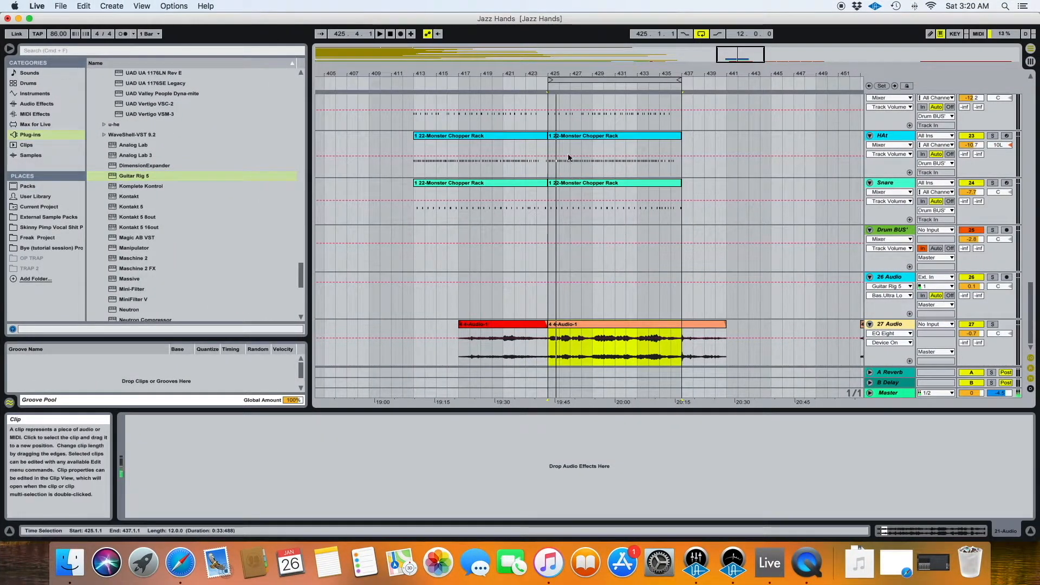
scroll(619, 201, "up", 4)
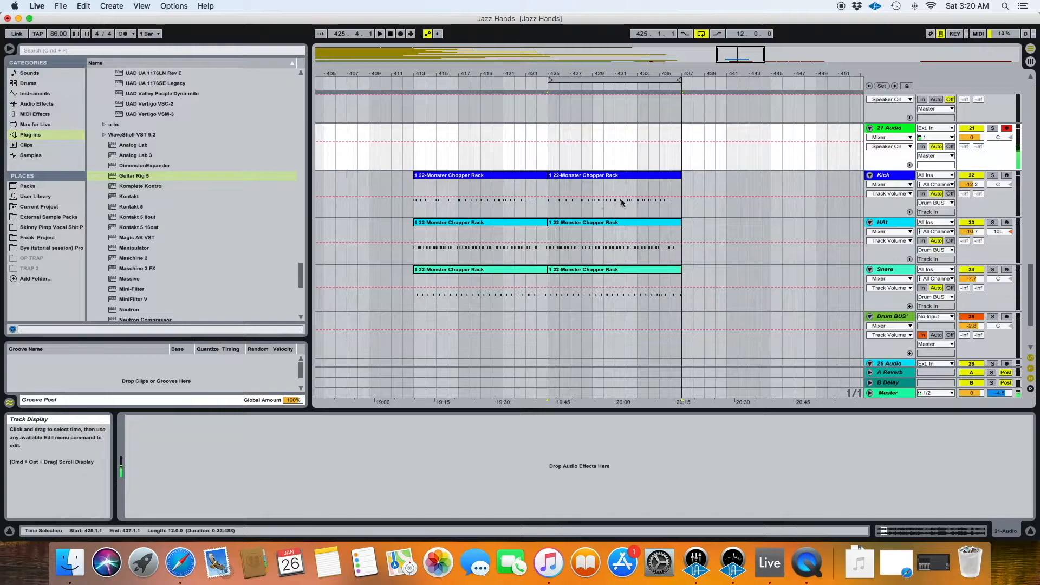
scroll(628, 201, "down", 3)
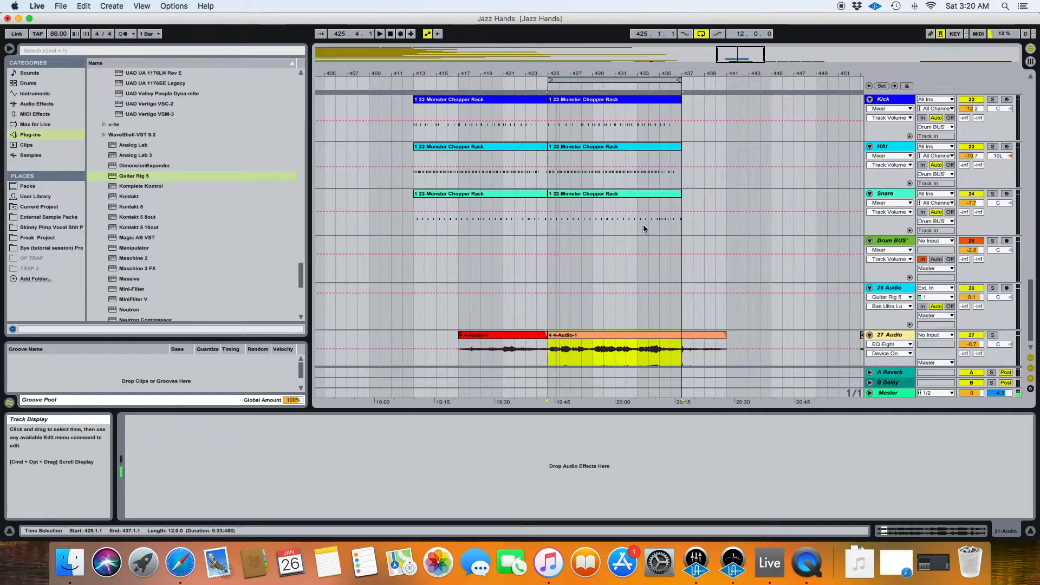
scroll(622, 262, "down", 1)
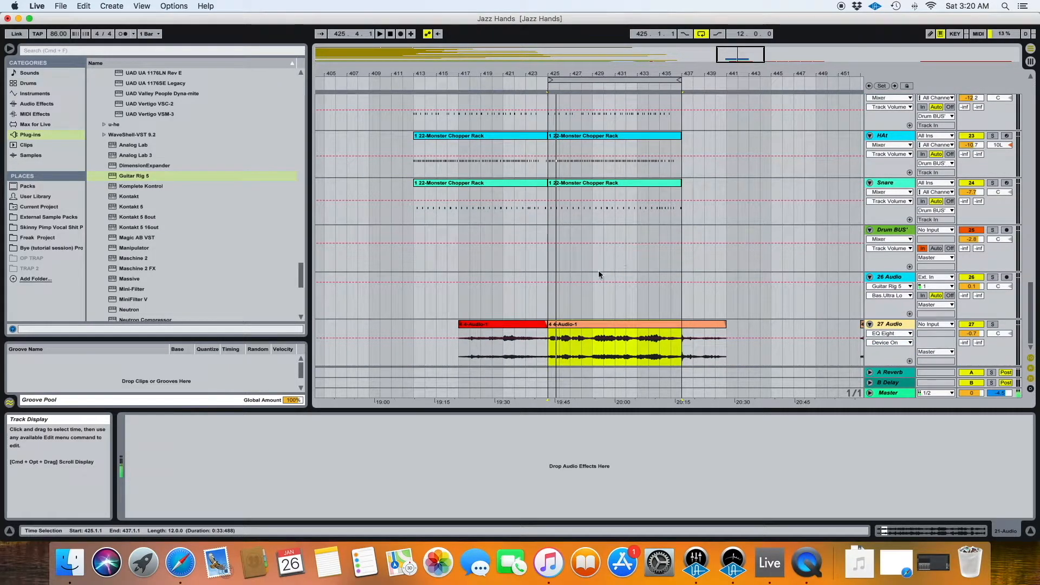
Step: Show the 26 Audio track's 1176LN Legacy compressor and Guitar Rig 5, and arrange their windows so both the compressor and the arrangement are visible
left_click(548, 298)
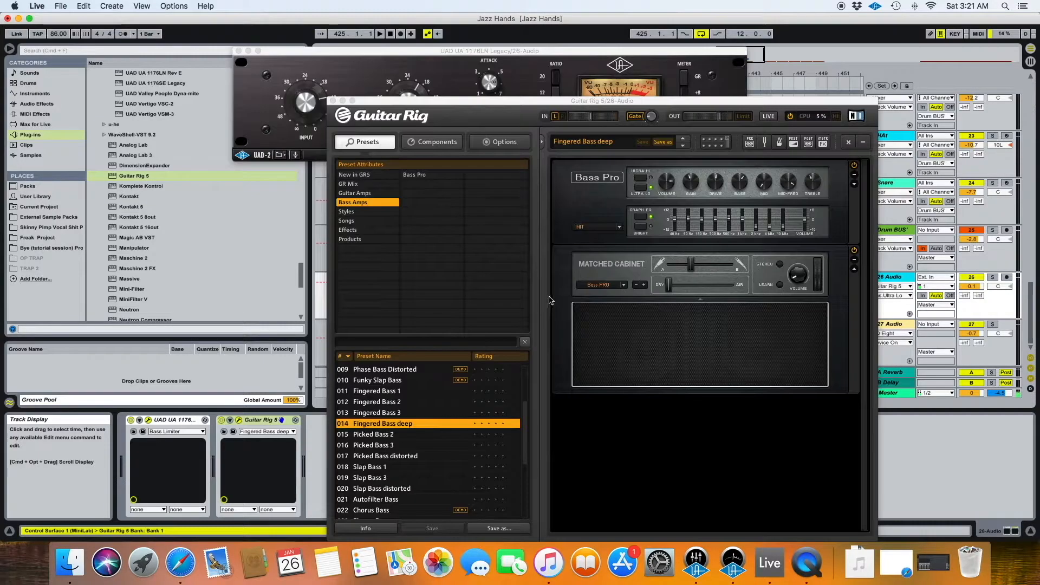
left_click_drag(515, 102, 743, 143)
left_click_drag(492, 52, 299, 30)
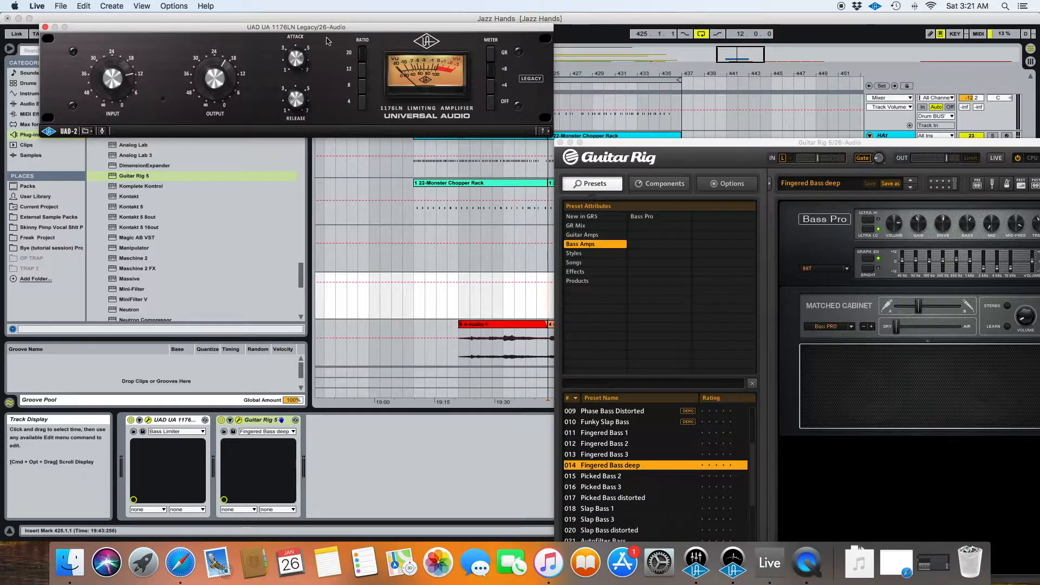
left_click_drag(320, 30, 443, 96)
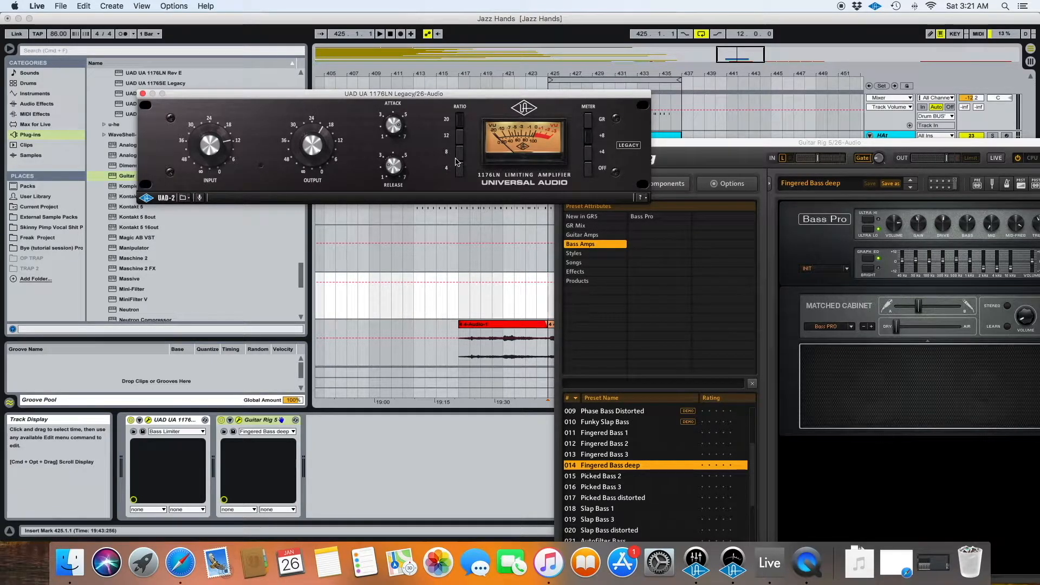
left_click_drag(440, 96, 314, 68)
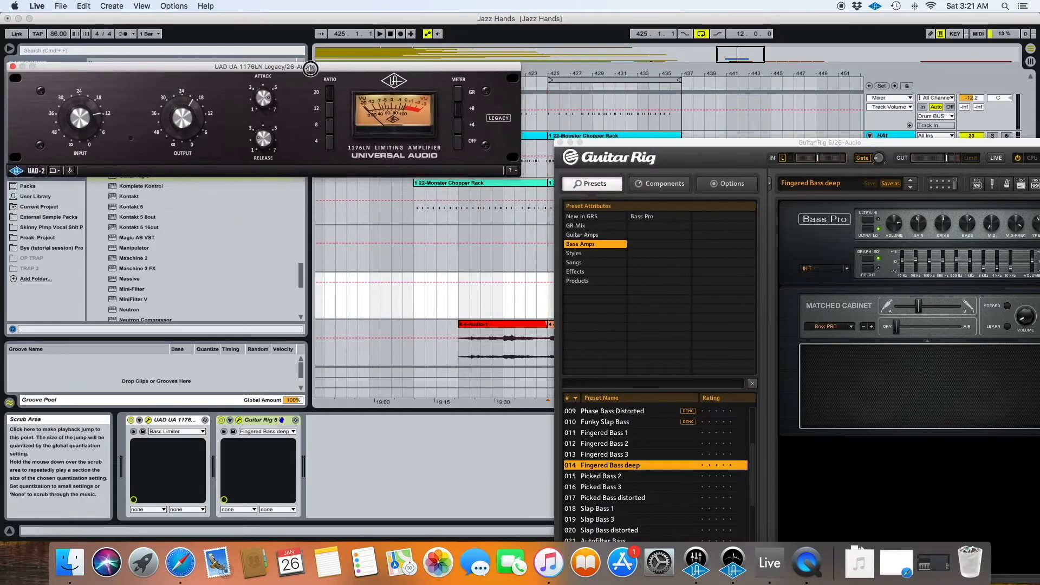
left_click_drag(616, 152, 833, 325)
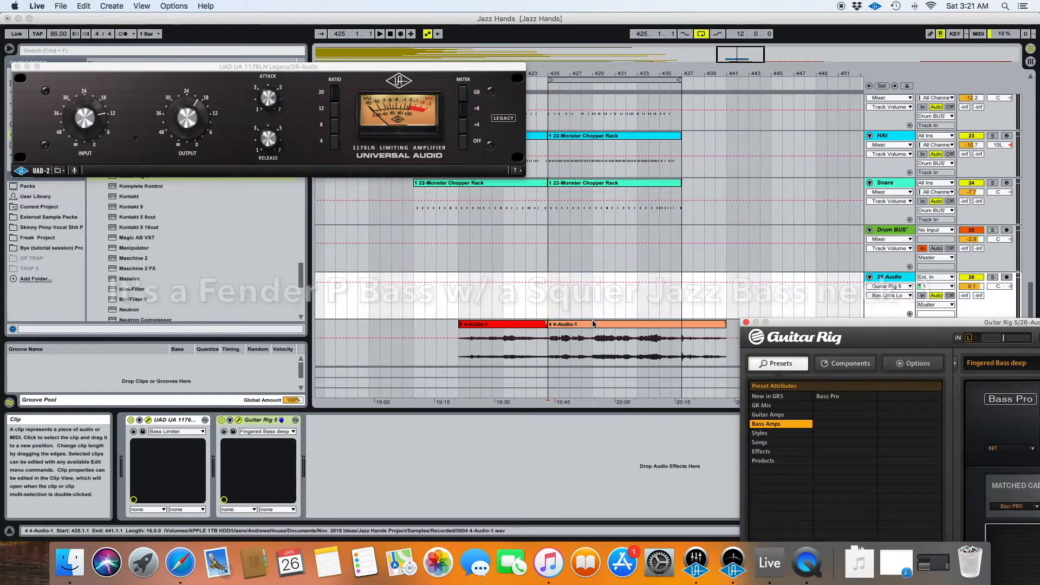
Step: Bring the Guitar Rig 5 window into full view below the compressor to examine the Fingered Bass deep preset
left_click(245, 67)
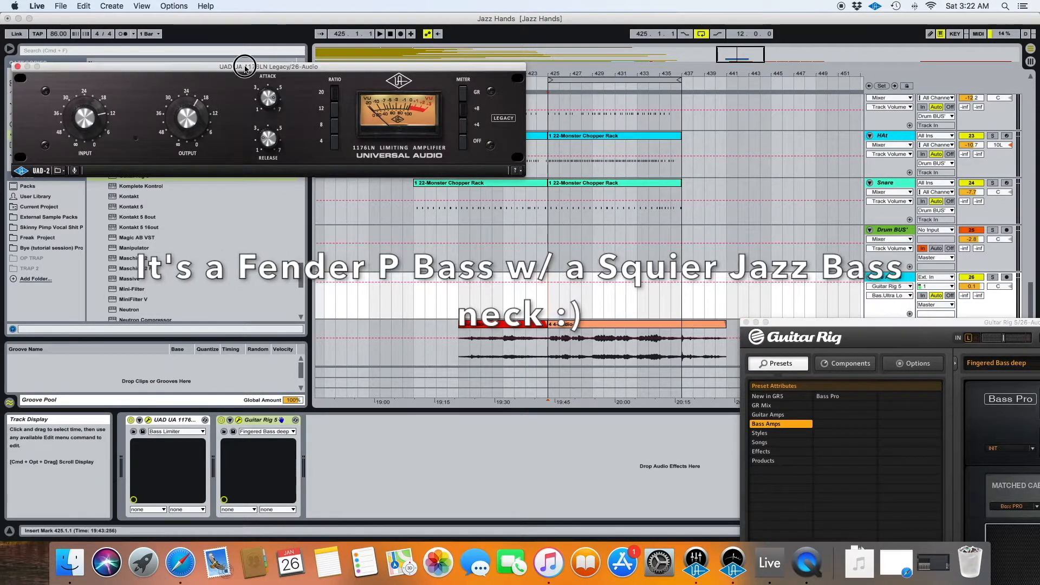
left_click(259, 420)
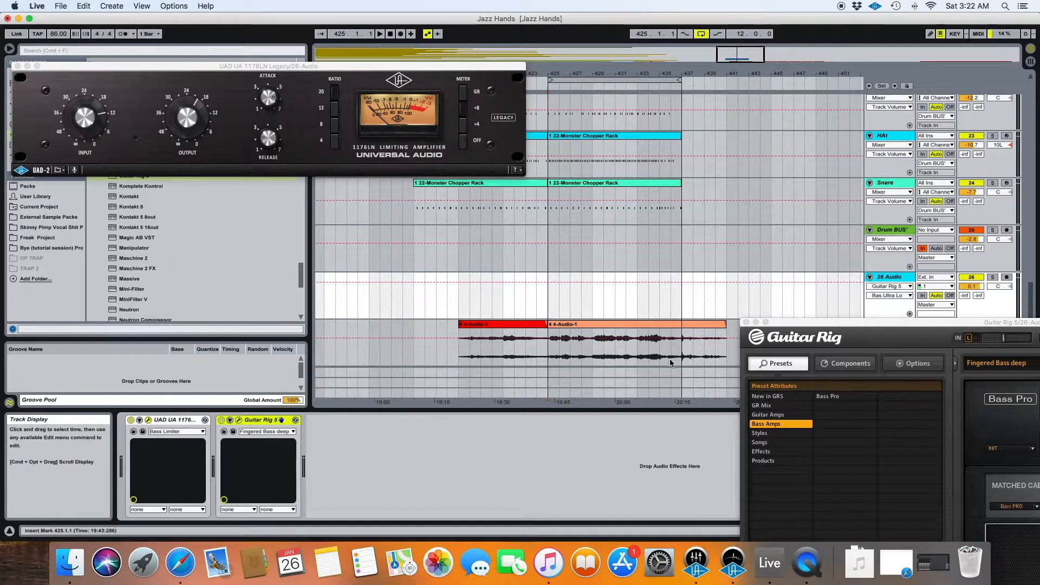
scroll(671, 362, "up", 1)
left_click_drag(811, 322, 480, 202)
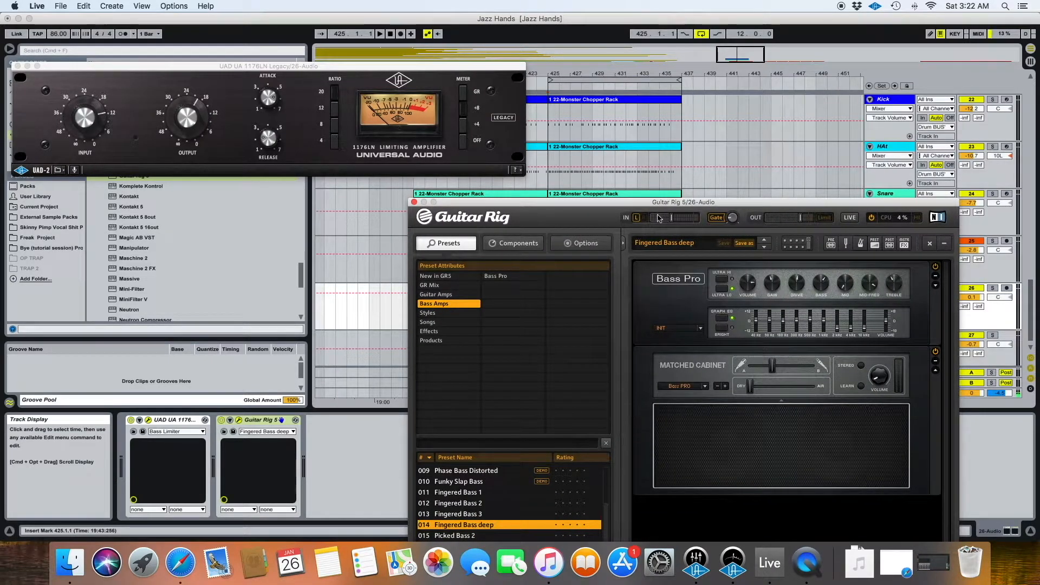
Step: Examine the Bass Pro amp's knobs in the full Guitar Rig 5 window, and move the window clear of the arrangement's audio tracks
left_click_drag(644, 203, 668, 73)
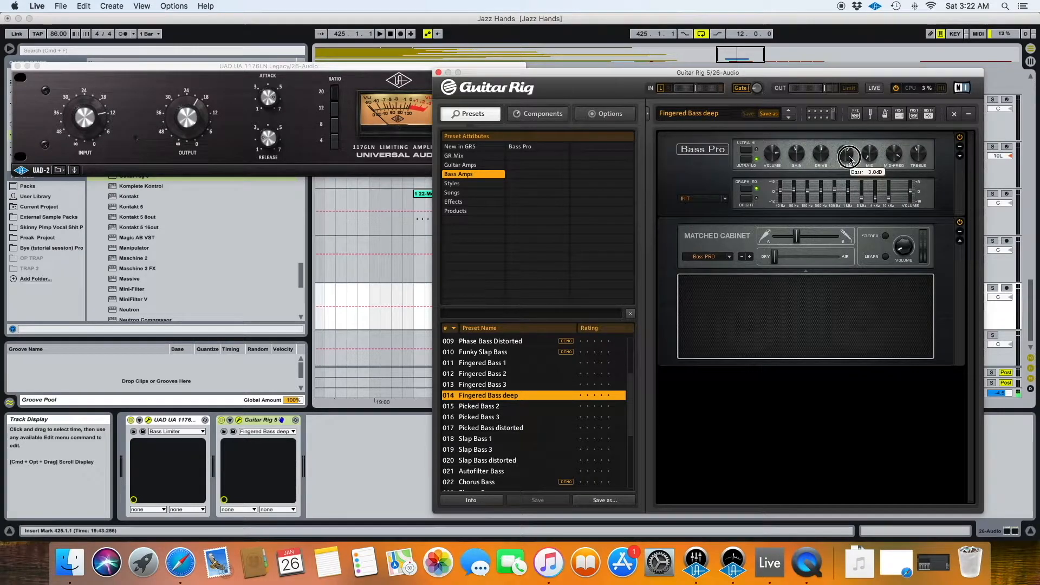
mouse_move(873, 157)
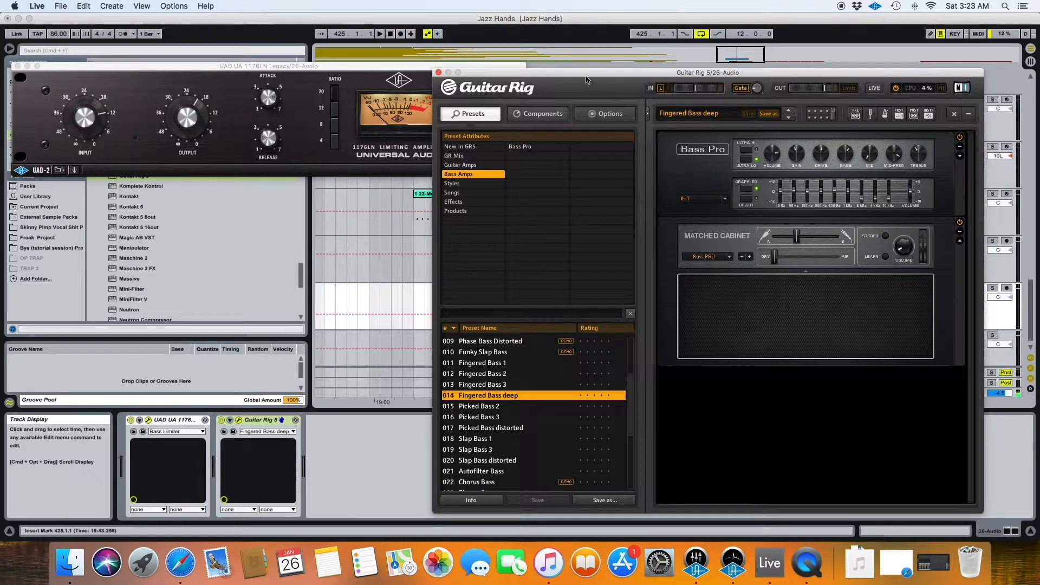
left_click_drag(588, 82, 684, 379)
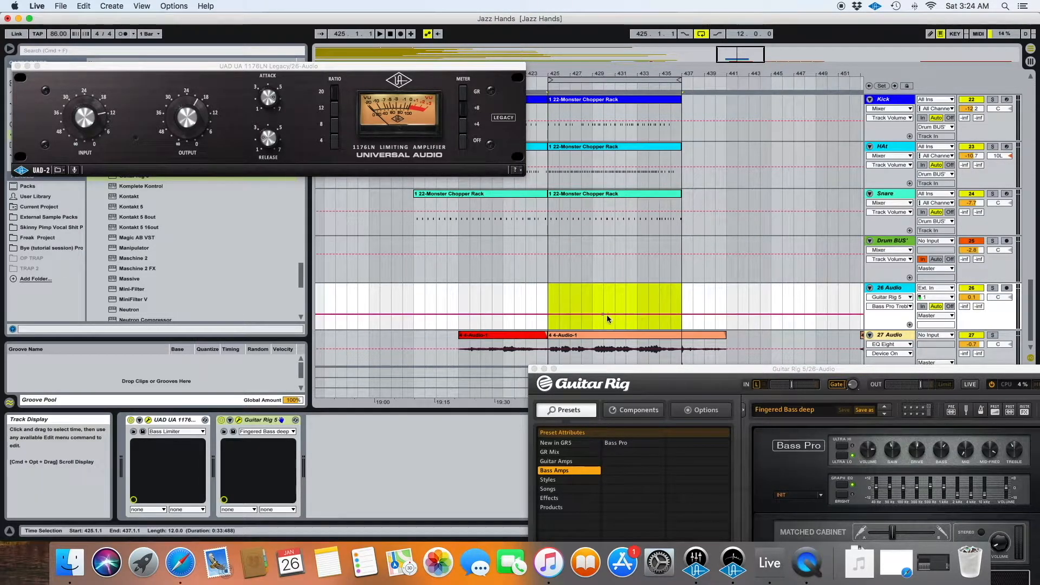
Step: Extend the end of the 4-Audio-1 clip starting at bar 425 on the 27 Audio track to about bar 464
scroll(609, 291, "right", 5)
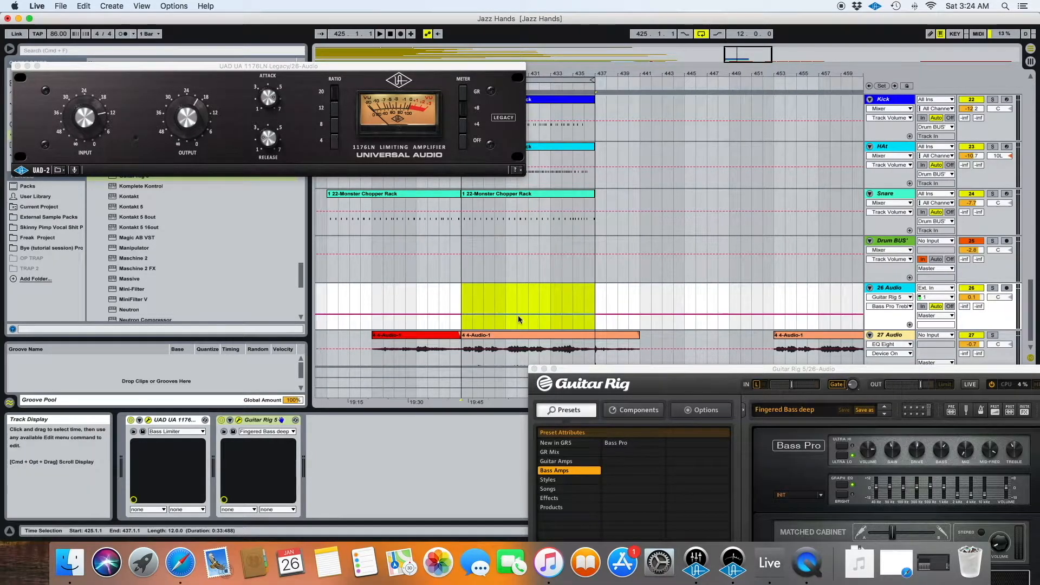
scroll(583, 298, "right", 4)
scroll(583, 297, "down", 1)
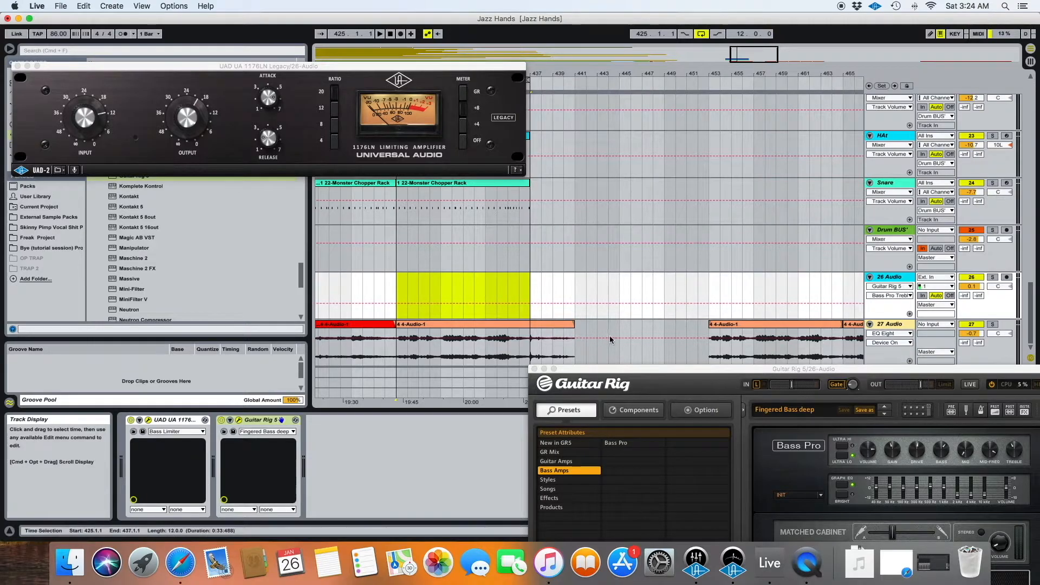
left_click_drag(573, 324, 826, 320)
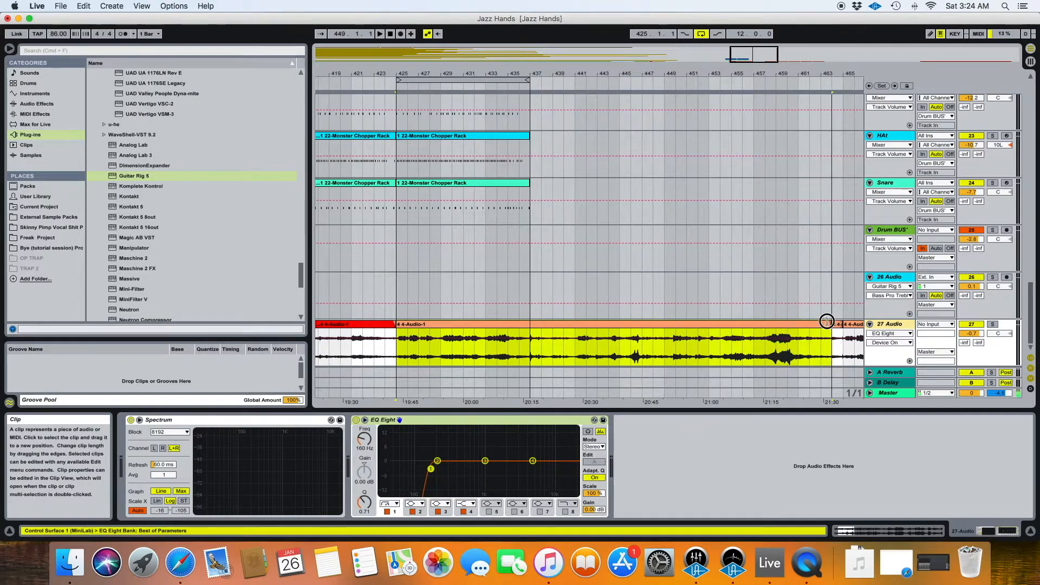
Step: Undo the last extension of the orange audio clip starting at bar 425 on track 27 Audio
key("super+z")
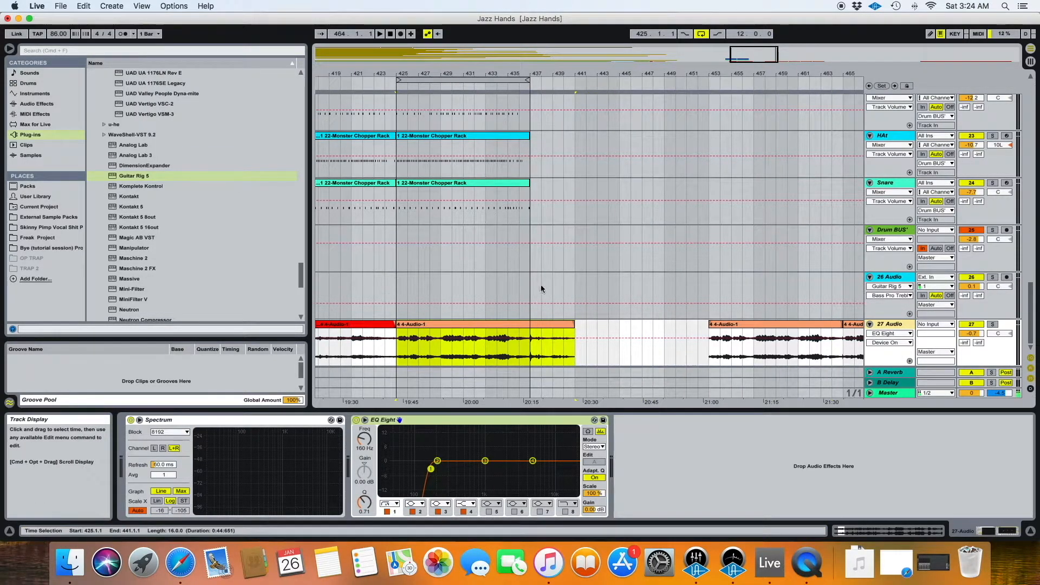
scroll(516, 293, "left", 8)
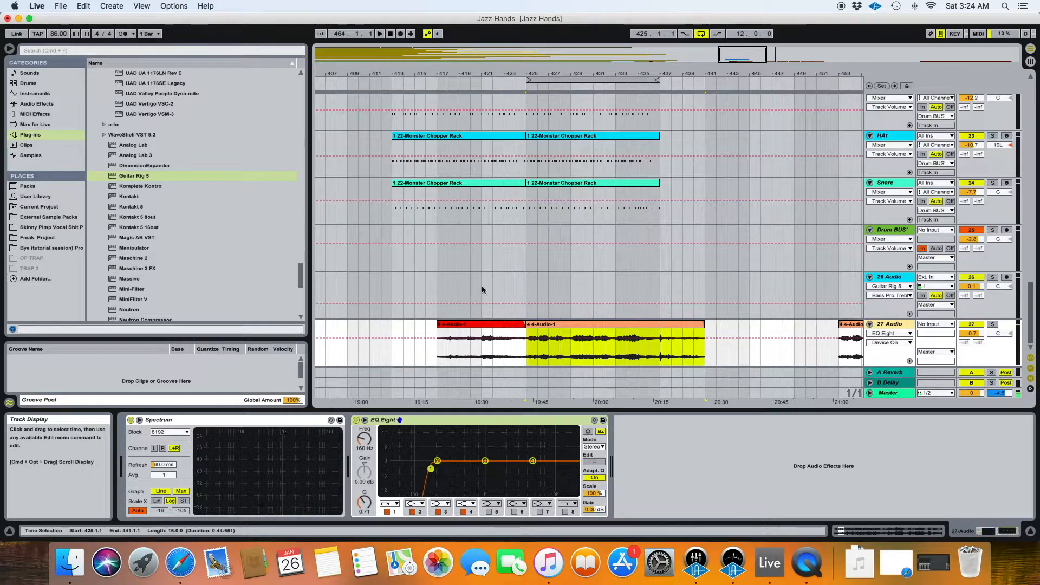
scroll(482, 285, "right", 3)
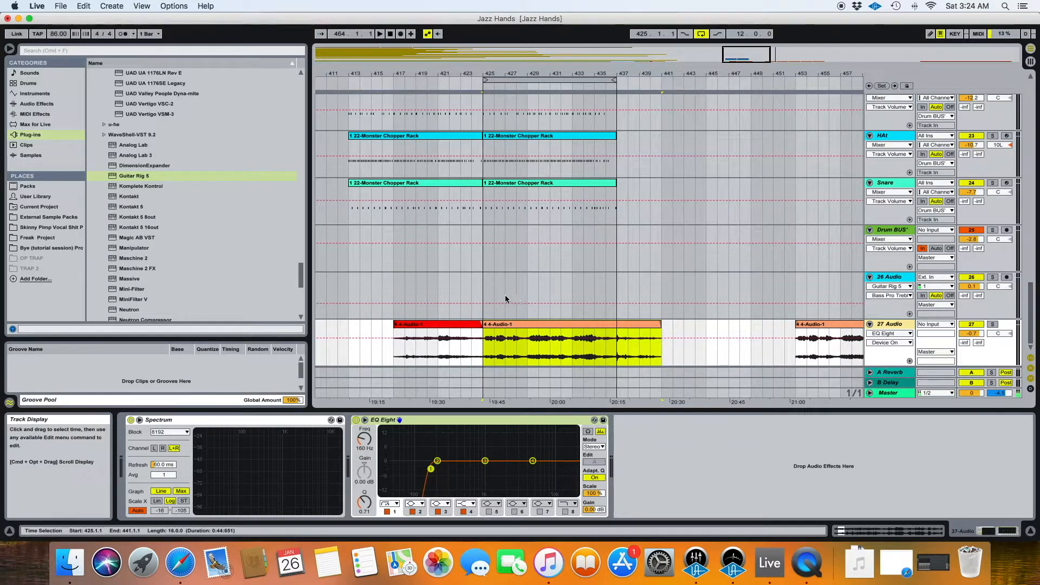
Step: Open the audio preferences, review the available audio input devices, and close the preferences again
left_click(37, 6)
left_click(55, 36)
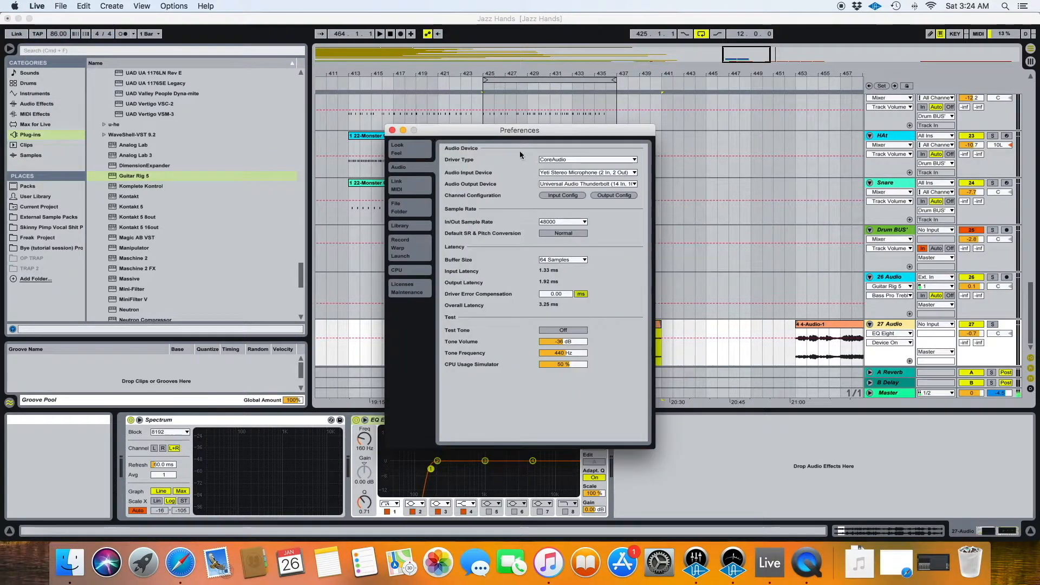
left_click(548, 172)
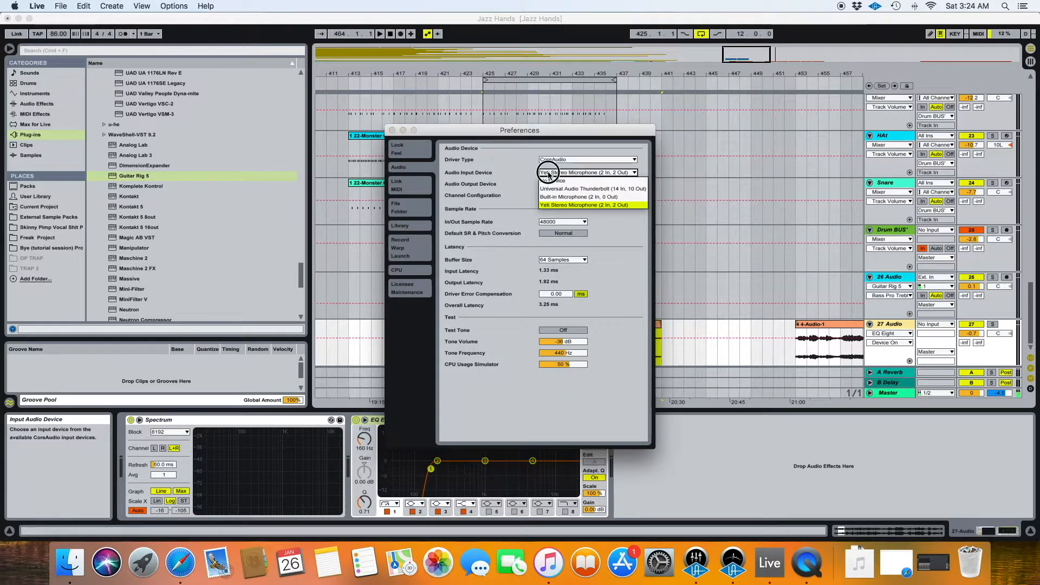
left_click(555, 204)
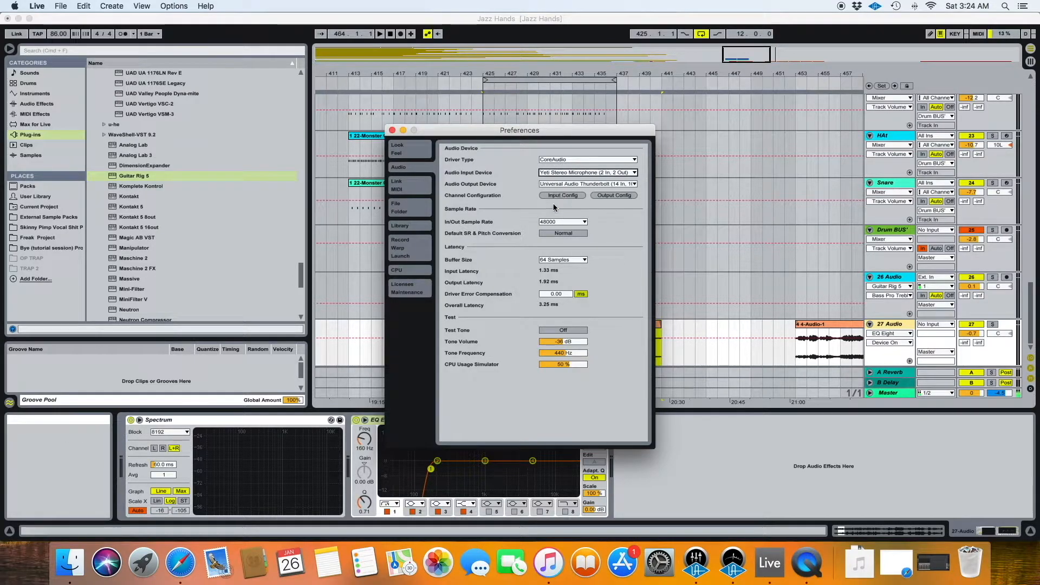
left_click(552, 173)
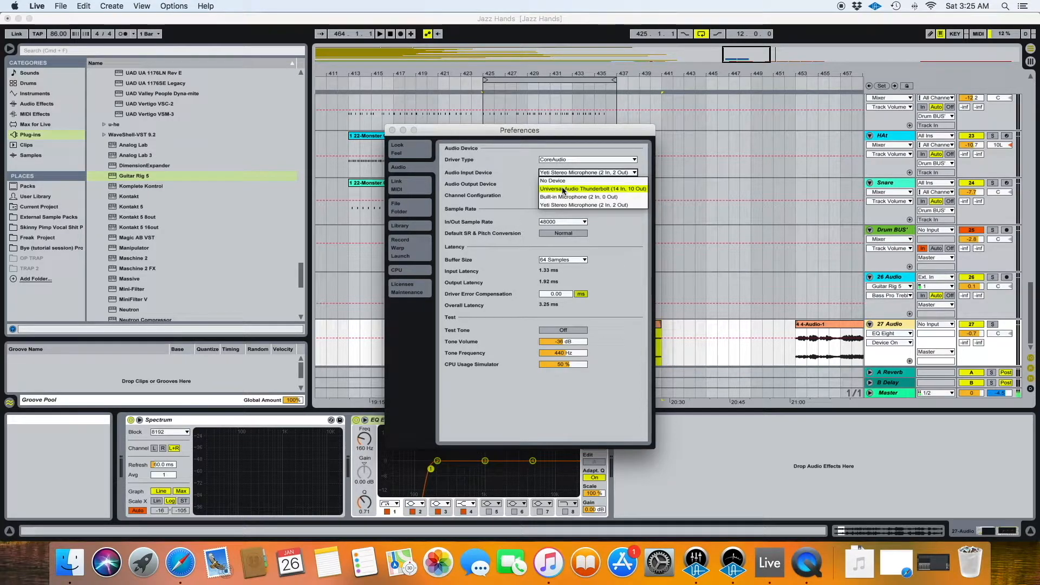
left_click(563, 191)
left_click_drag(470, 134, 294, 57)
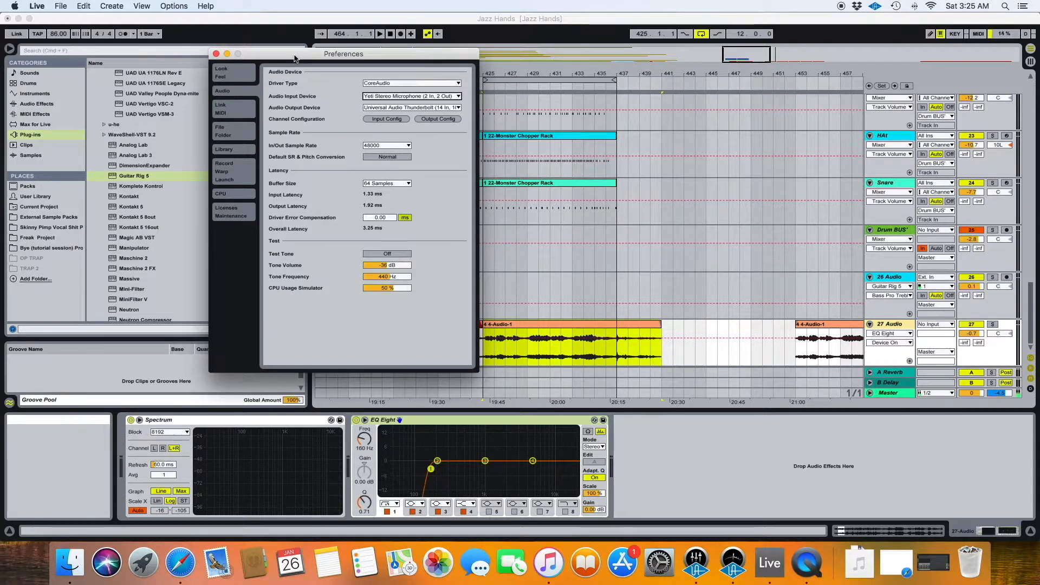
left_click_drag(295, 58, 274, 46)
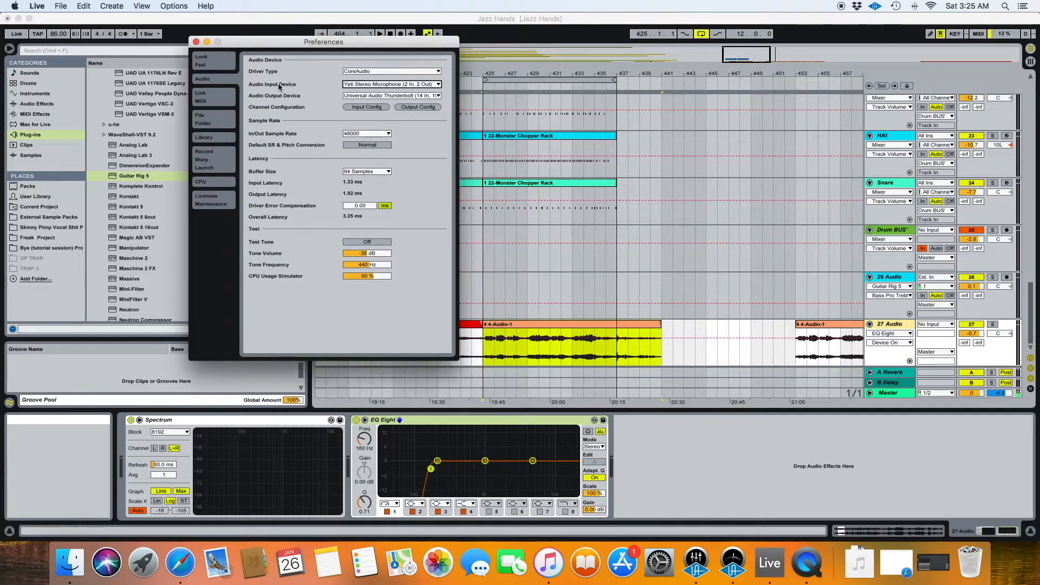
key("Escape")
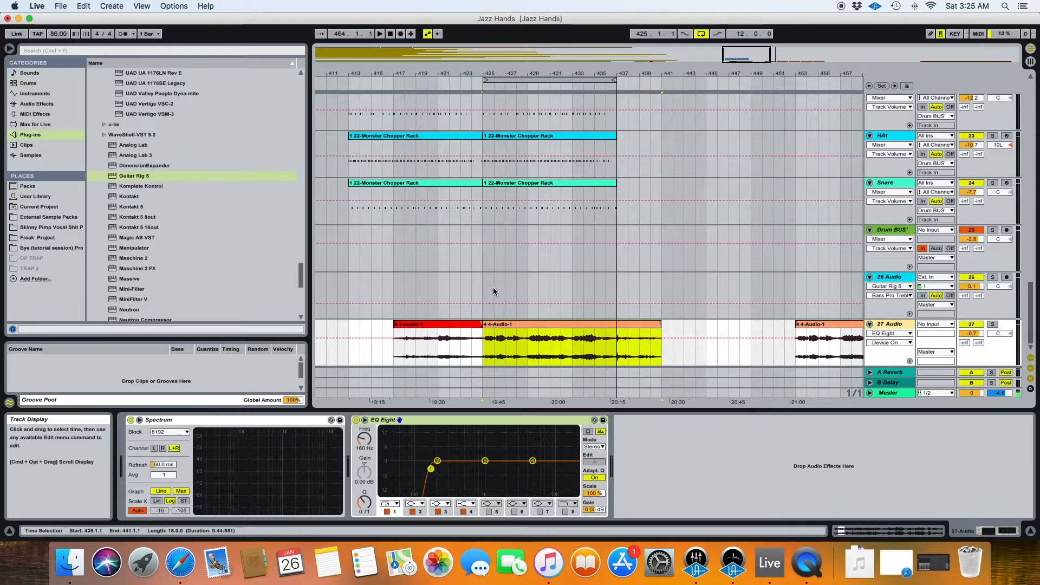
Step: Select bars 425 to 437 on track 26 Audio and hide its floating compressor and Guitar Rig 5 windows
left_click_drag(484, 292, 612, 293)
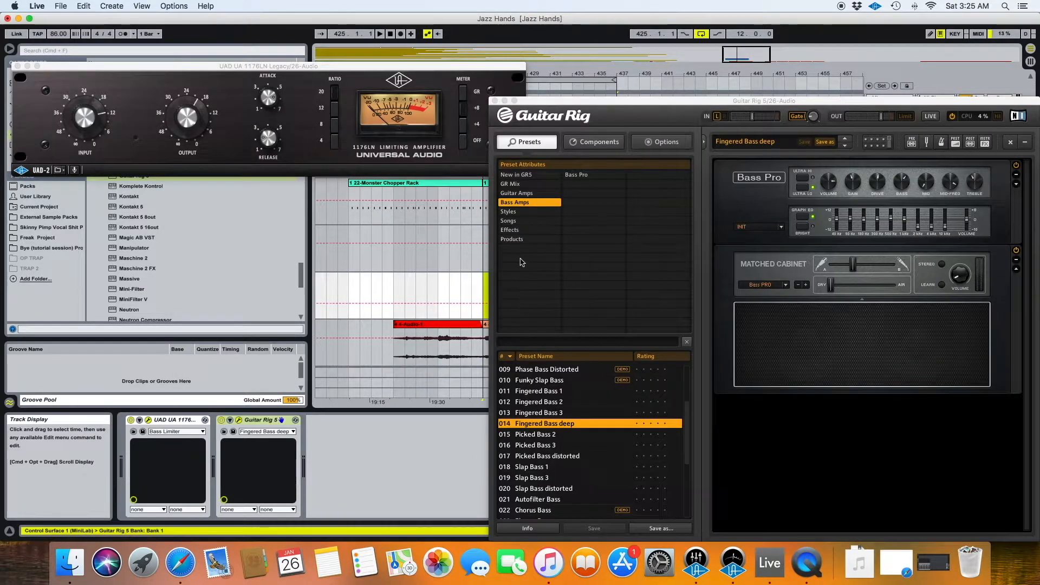
left_click(239, 419)
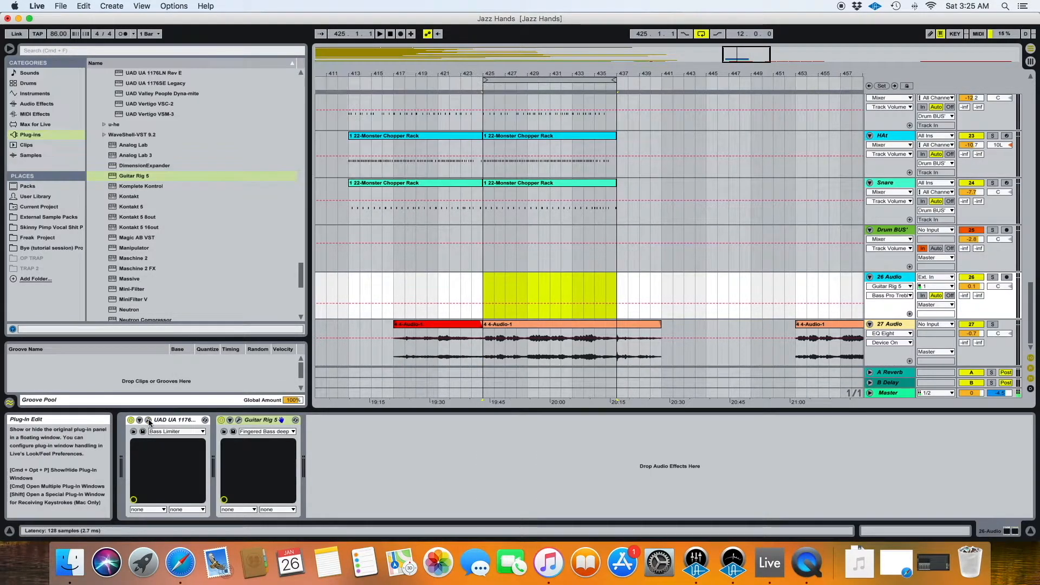
left_click(148, 420)
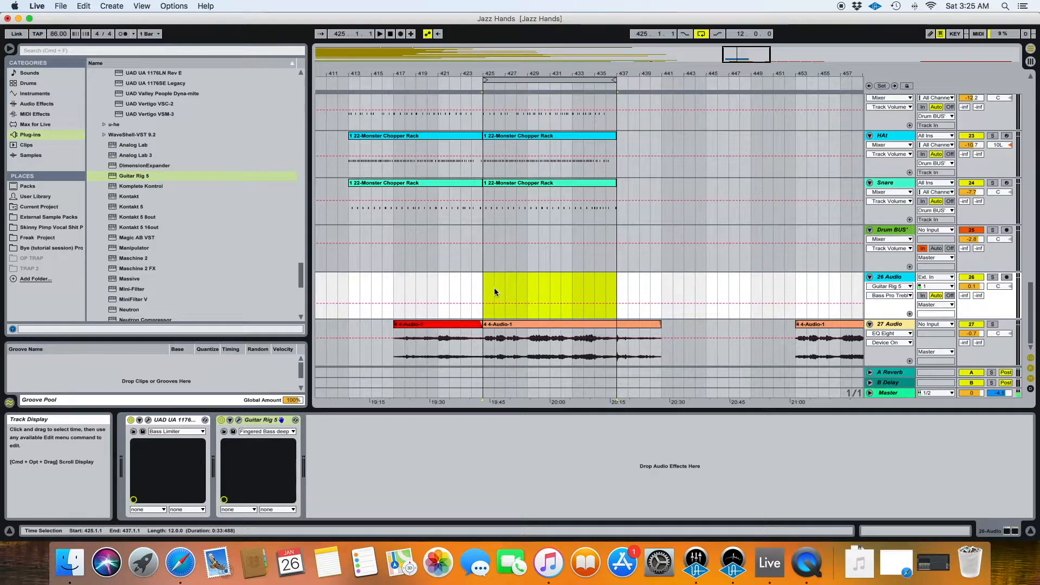
left_click_drag(484, 290, 615, 291)
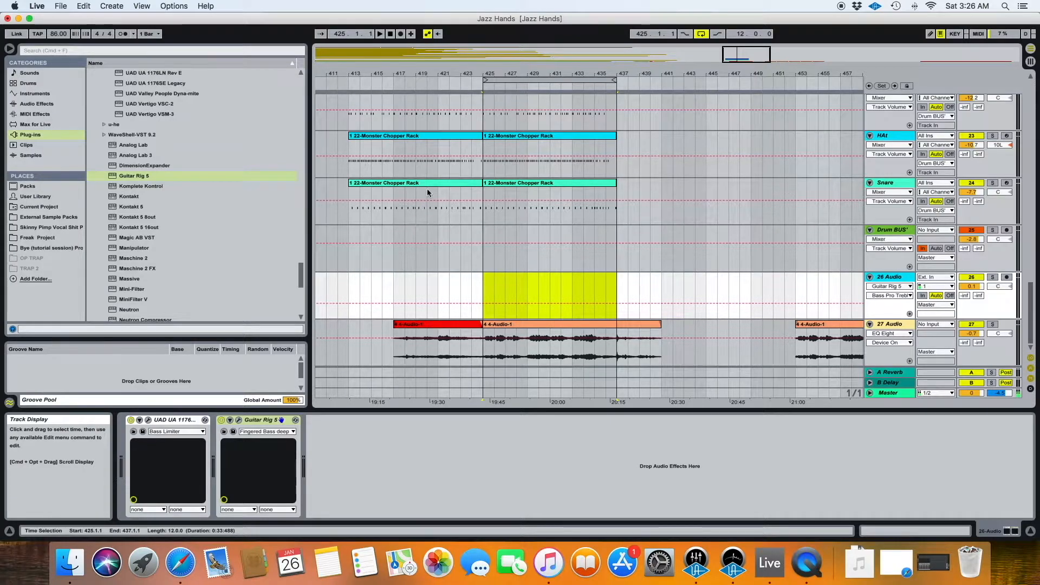
Step: Rename track 26 Audio as Bass
left_click_drag(492, 73, 491, 84)
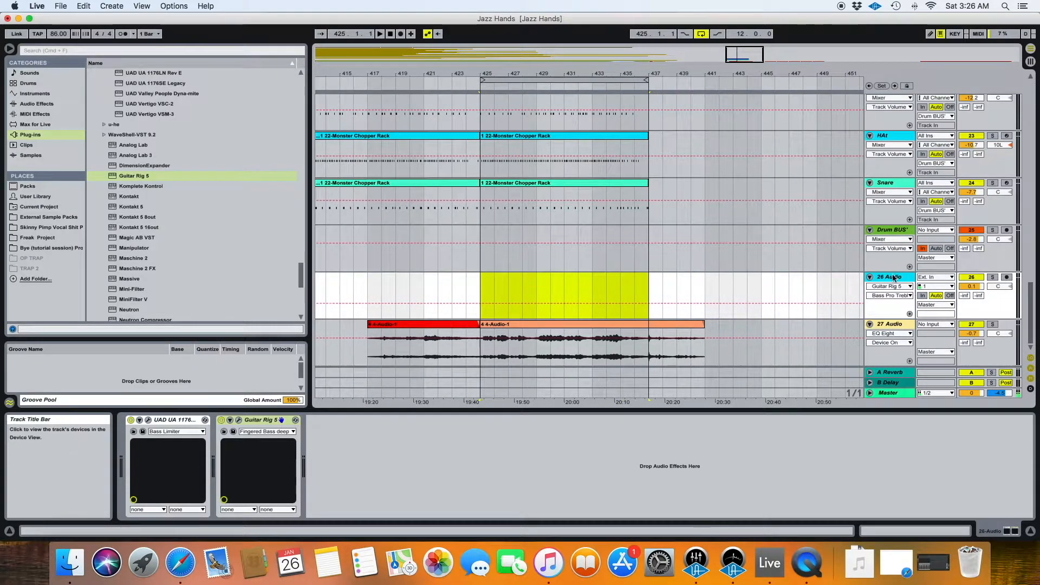
left_click(891, 279)
key("super+r")
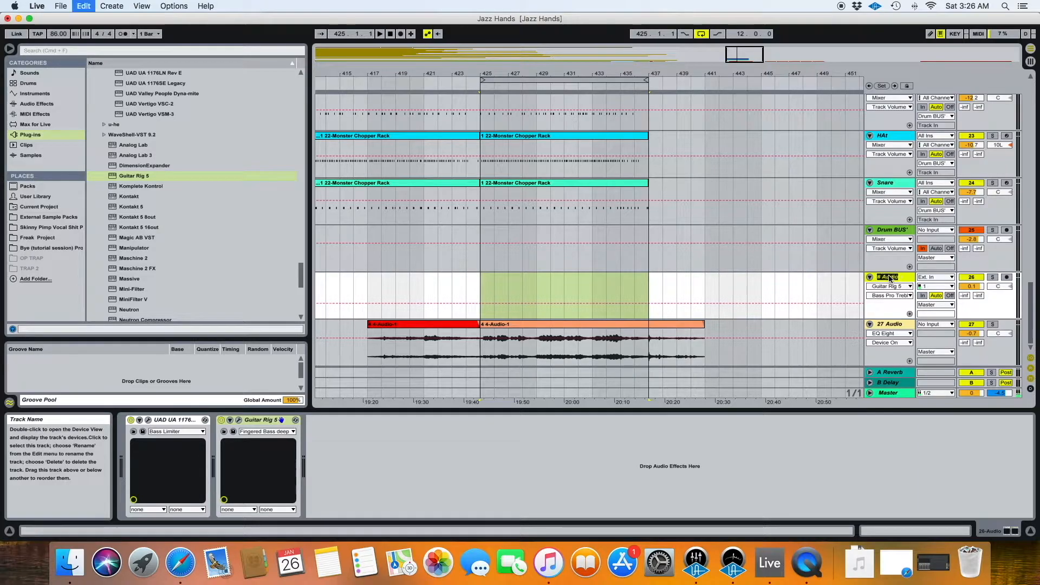
type("Bass")
key("Return")
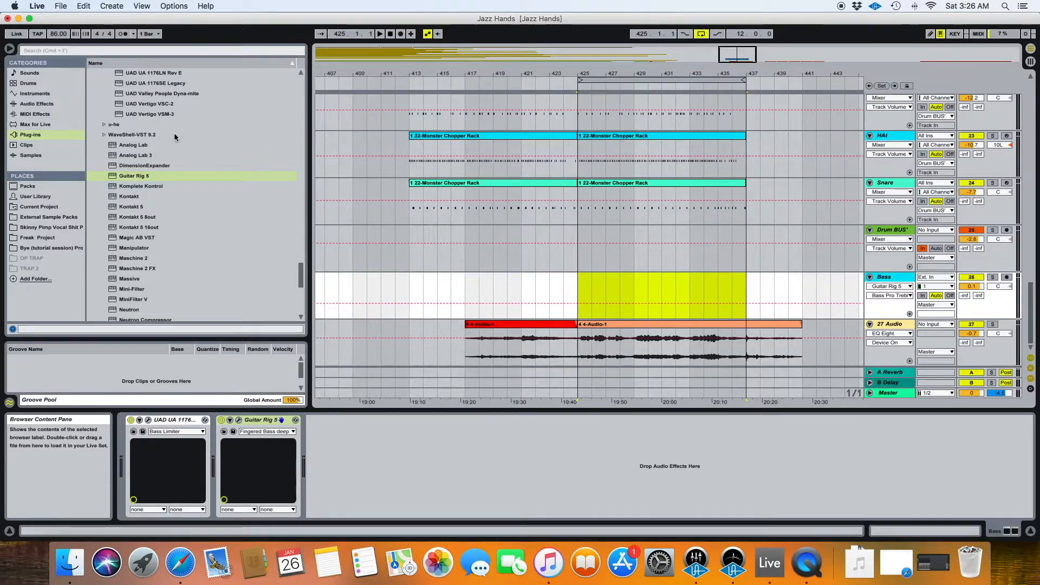
Step: Set the audio input device to Universal Audio Thunderbolt in the audio preferences and close them
scroll(174, 134, "up", 2)
left_click(60, 6)
mouse_move(39, 6)
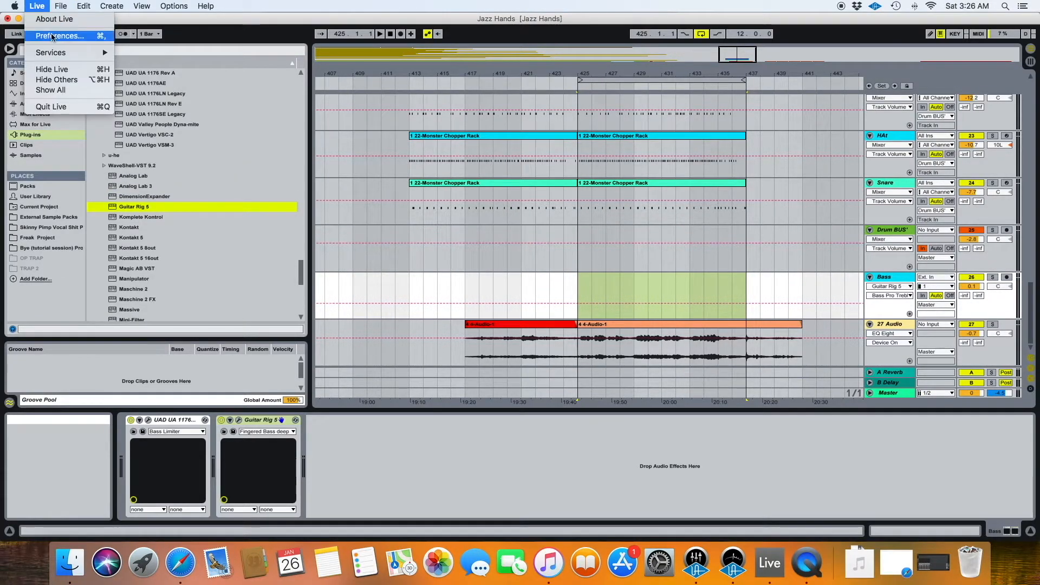
left_click(50, 36)
left_click(352, 85)
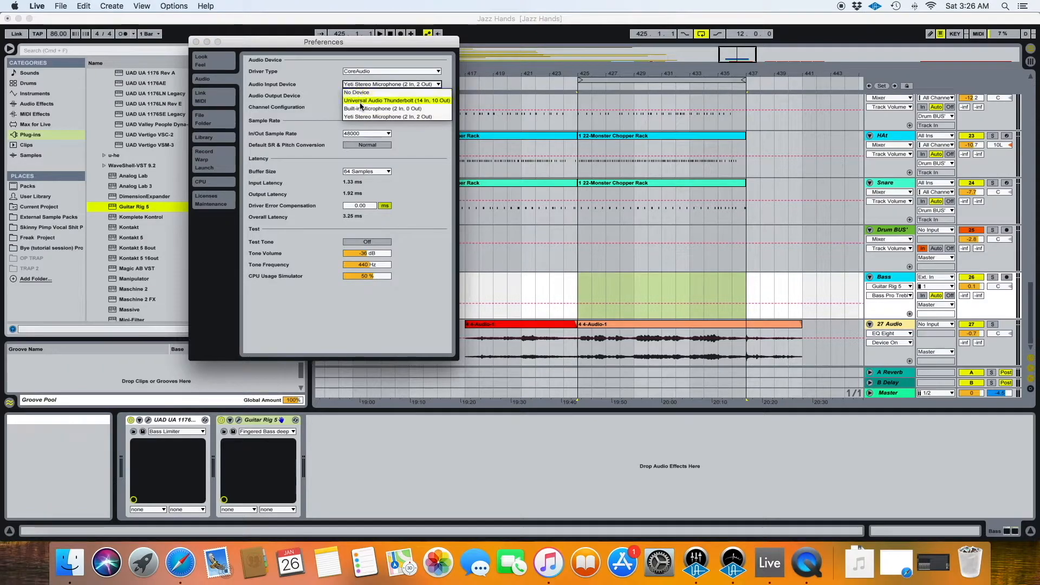
left_click(345, 101)
left_click(196, 42)
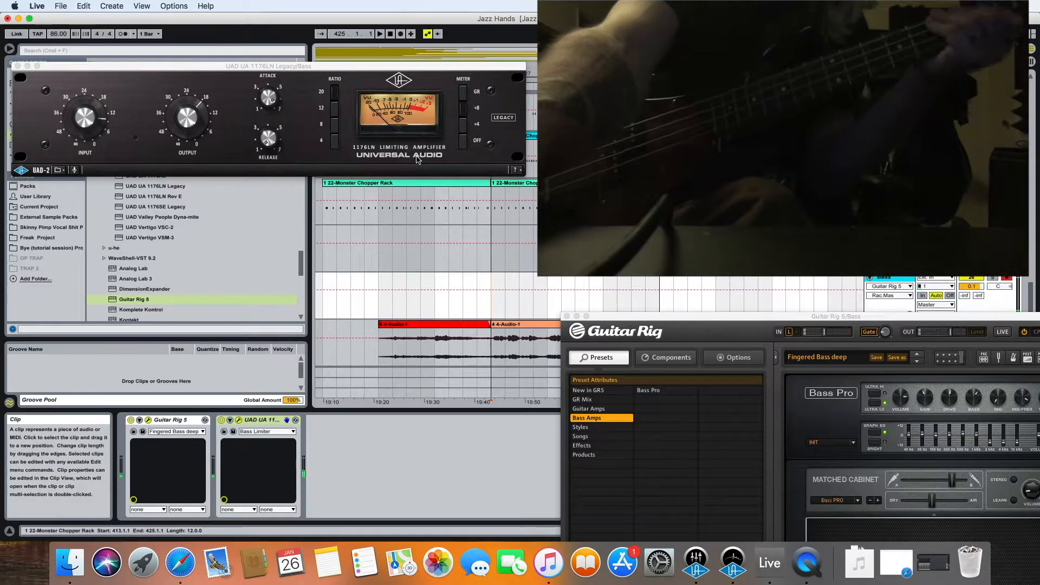
Step: Record the bass part on the Bass track over the looped bars 425 to 437, turn on the metronome, and stop recording
left_click(401, 34)
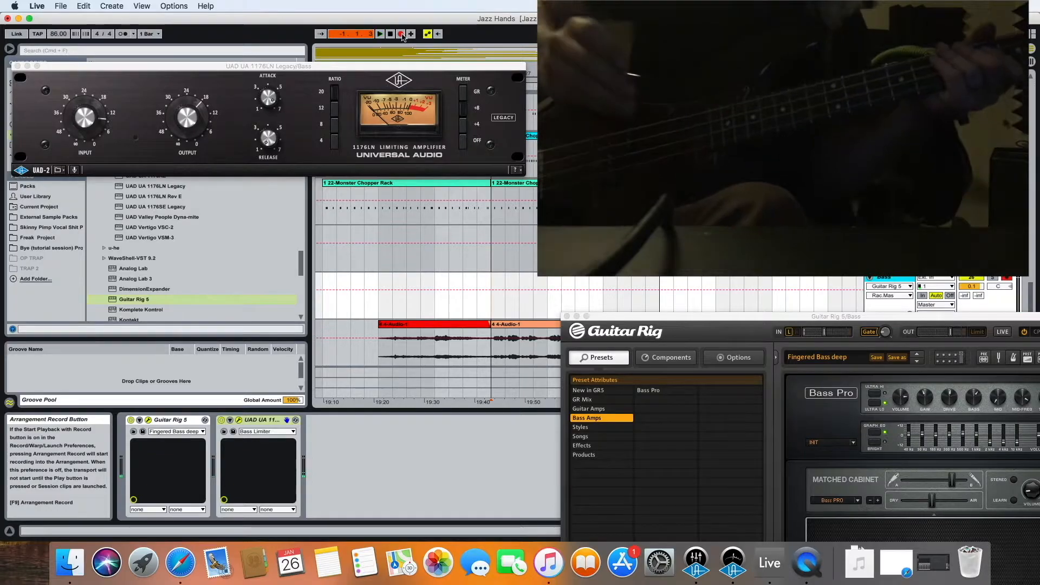
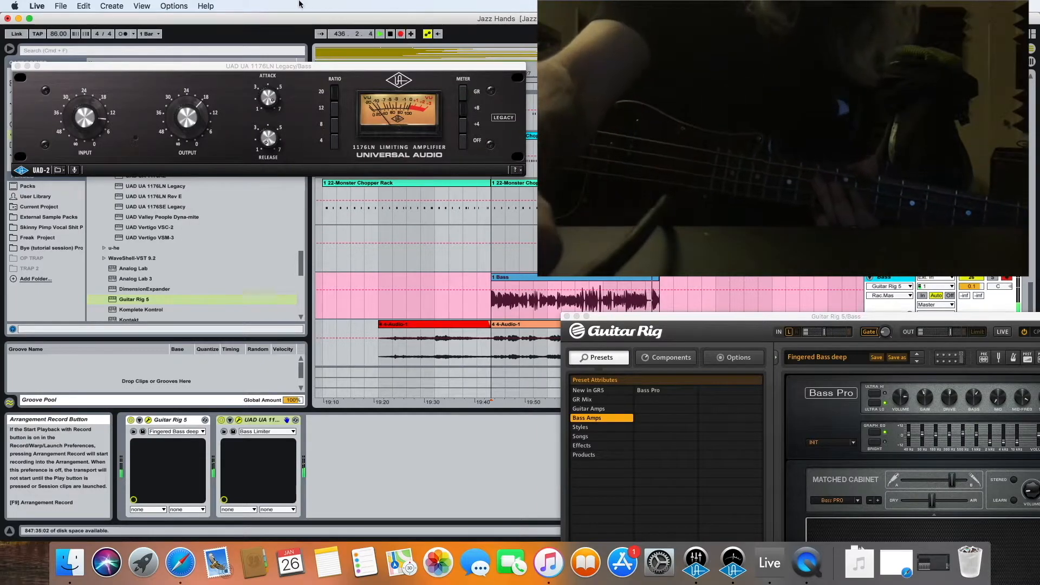
left_click(122, 34)
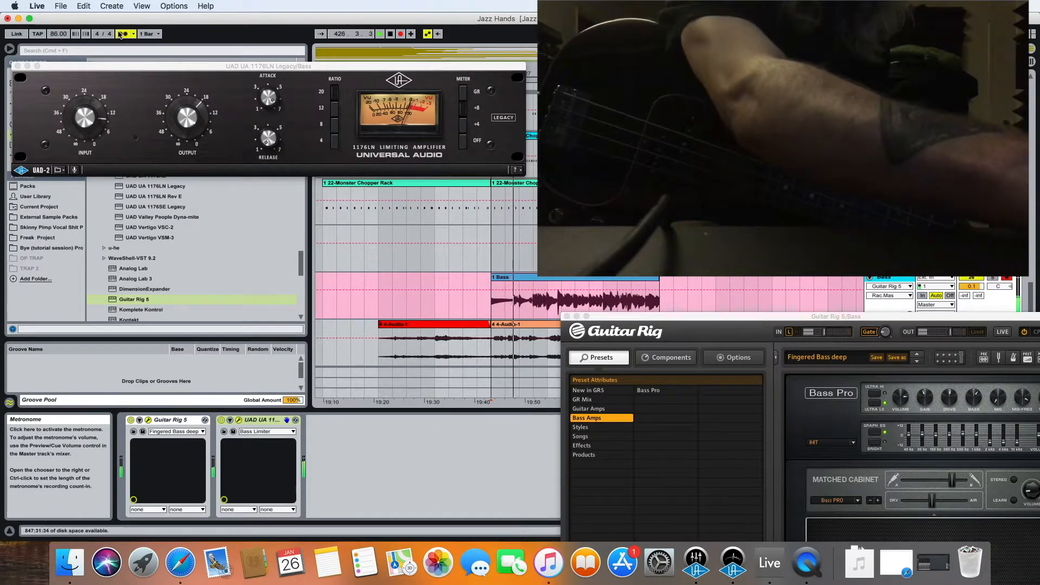
key("space")
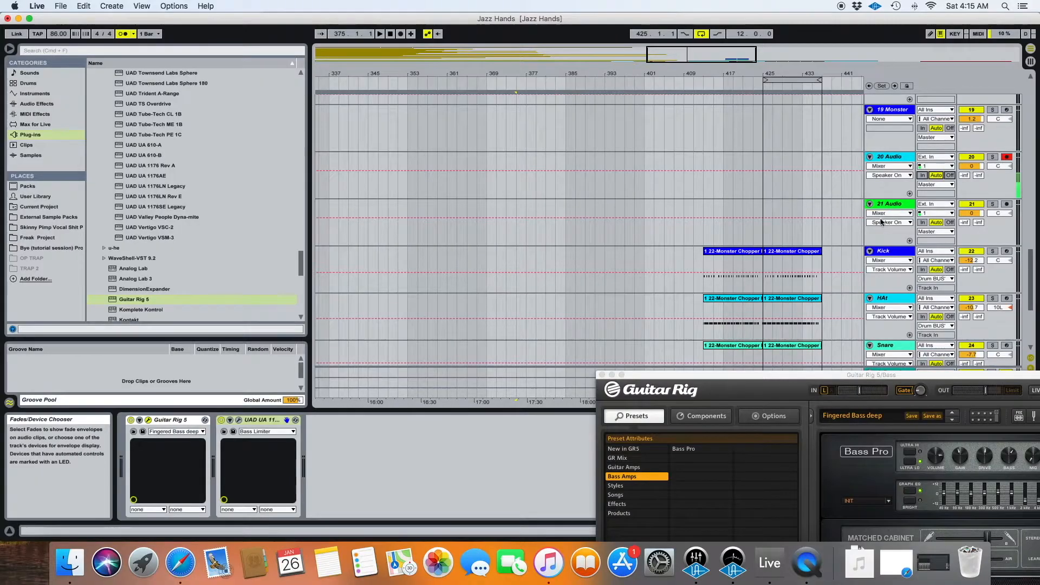
Step: Extend the end of the recorded Bass clip to a length of about 193 bars and move the clip to start at bar 425
scroll(812, 235, "down", 5)
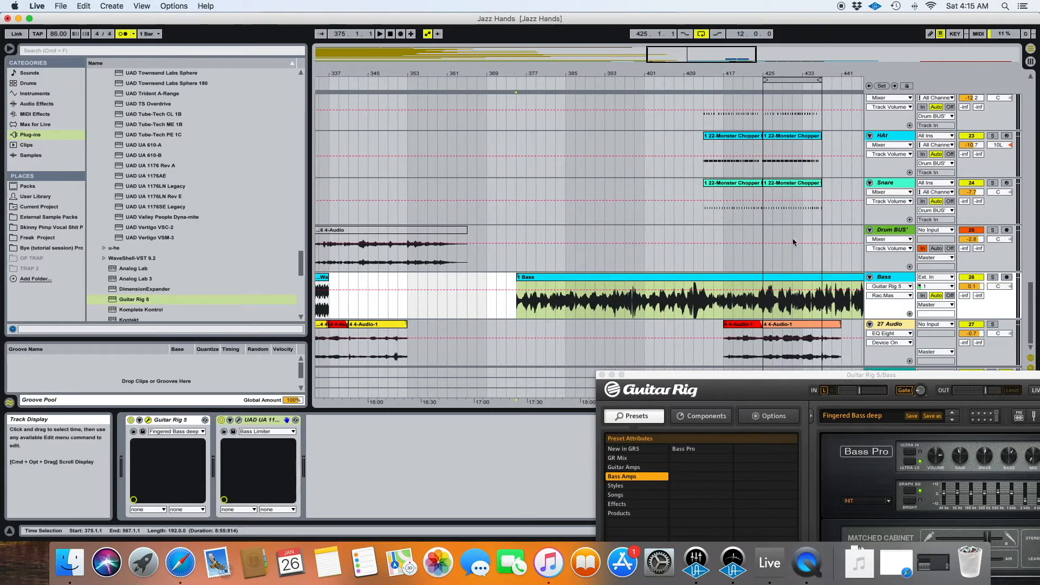
left_click(583, 277)
scroll(488, 287, "right", 5)
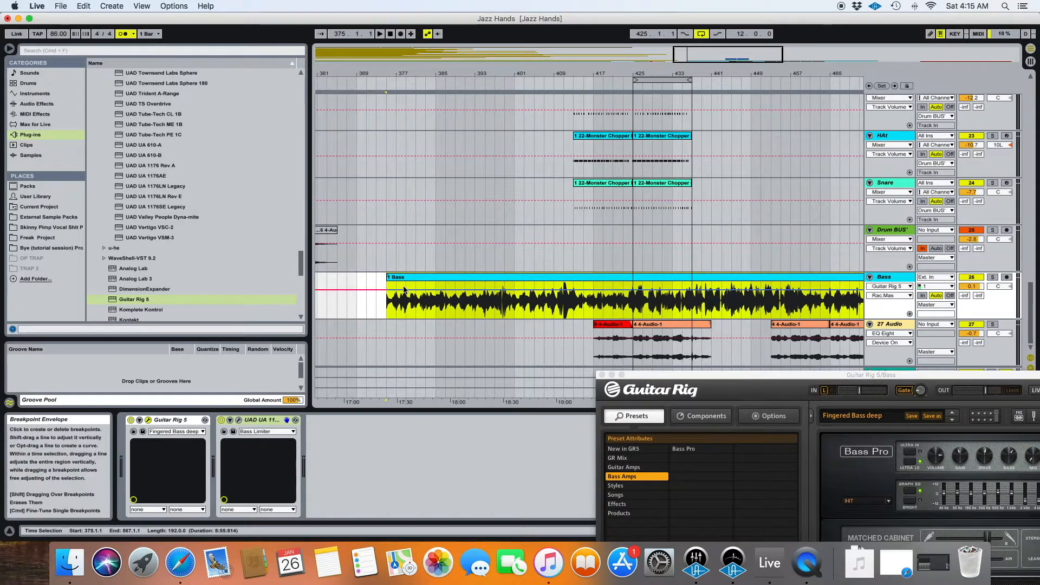
scroll(405, 290, "right", 15)
scroll(439, 294, "left", 8)
scroll(498, 310, "up", 2)
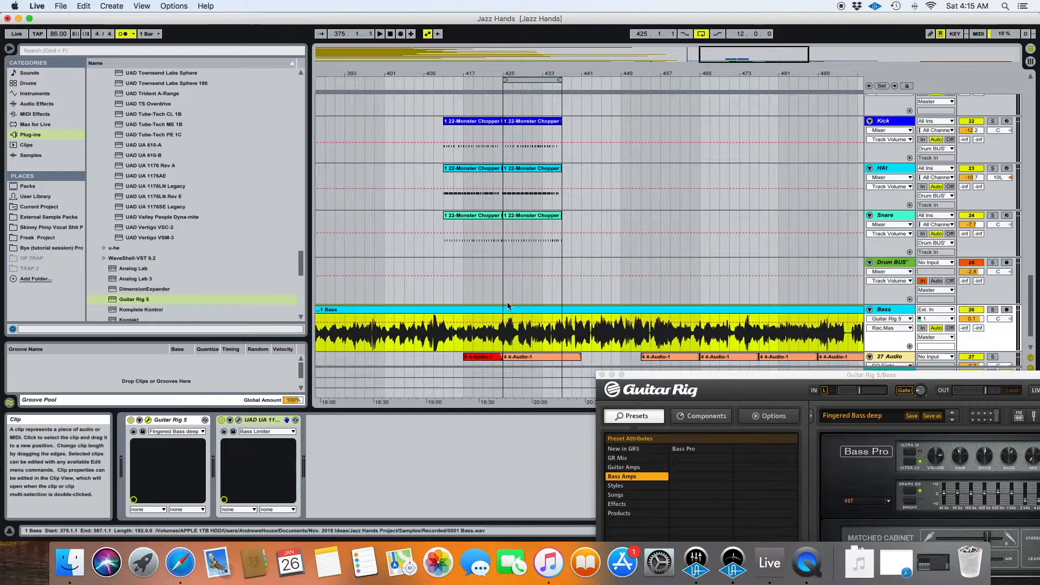
scroll(521, 328, "right", 8)
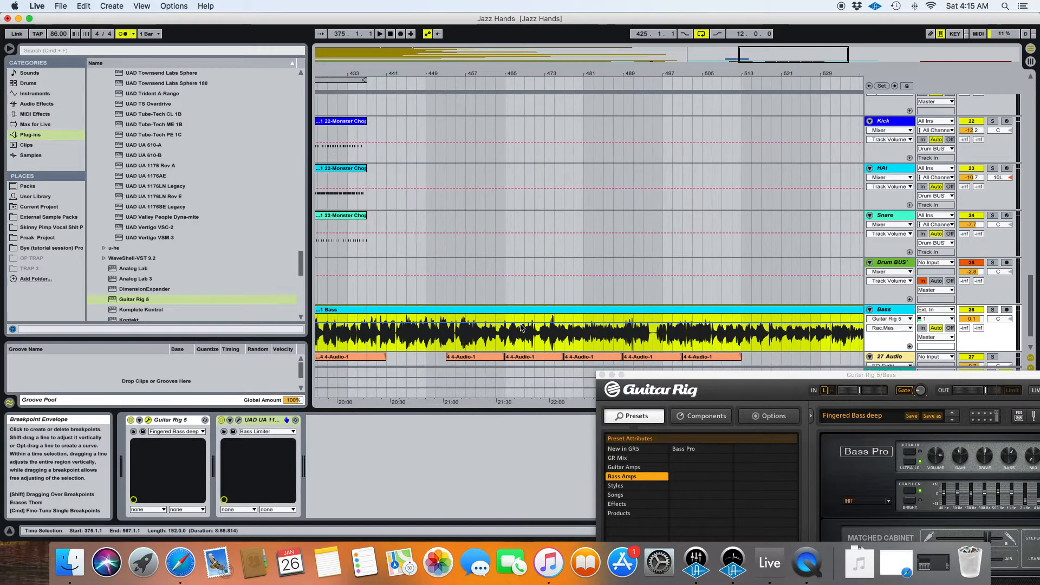
scroll(522, 327, "right", 11)
left_click_drag(701, 310, 777, 311)
scroll(752, 318, "left", 20)
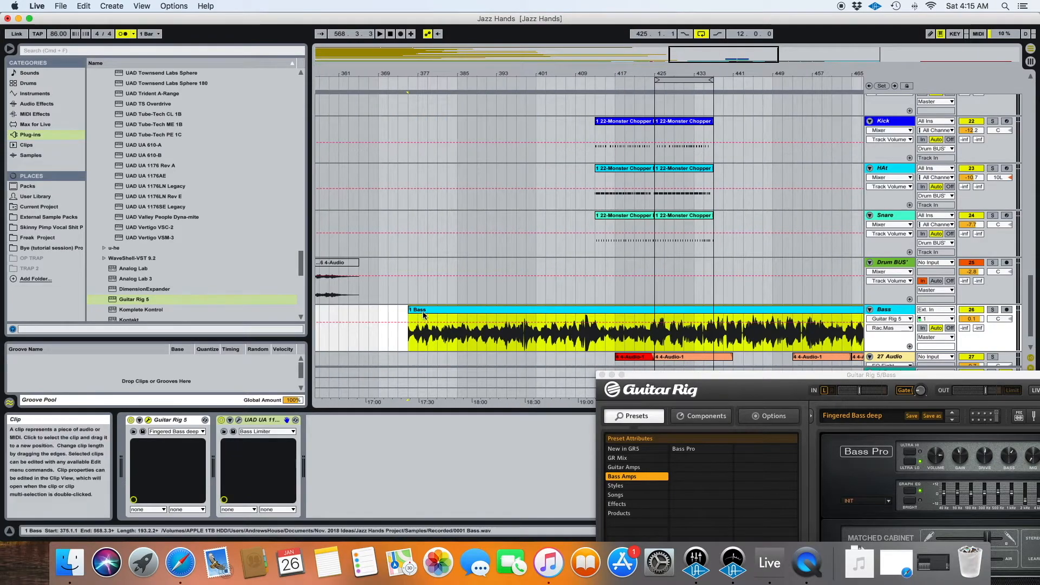
left_click_drag(425, 312, 676, 324)
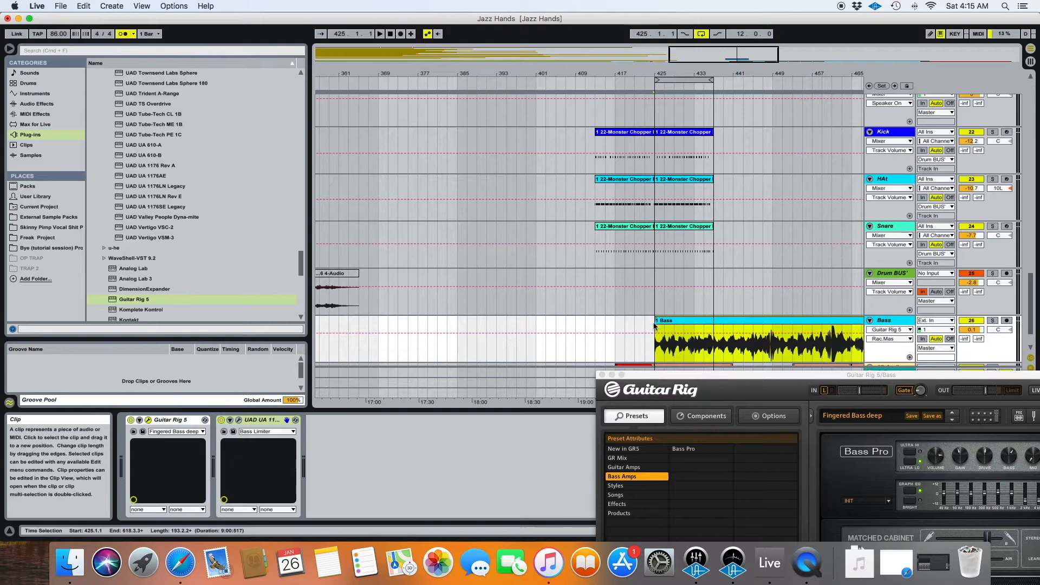
Step: Play the Bass clip from bar 425 against the drums for a few bars and stop playback
scroll(607, 203, "down", 2)
key("plus")
scroll(612, 215, "right", 2)
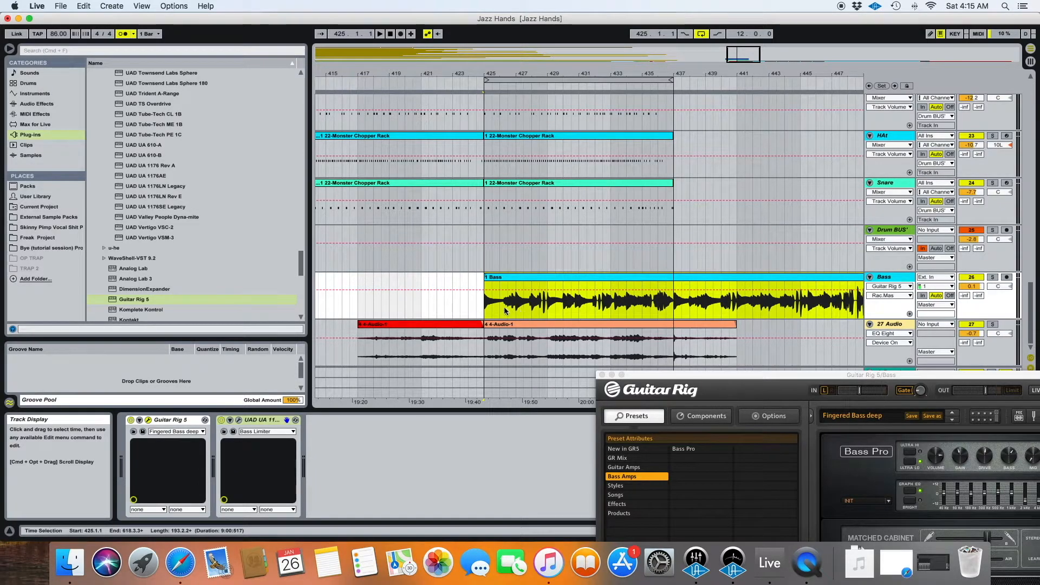
left_click(485, 305)
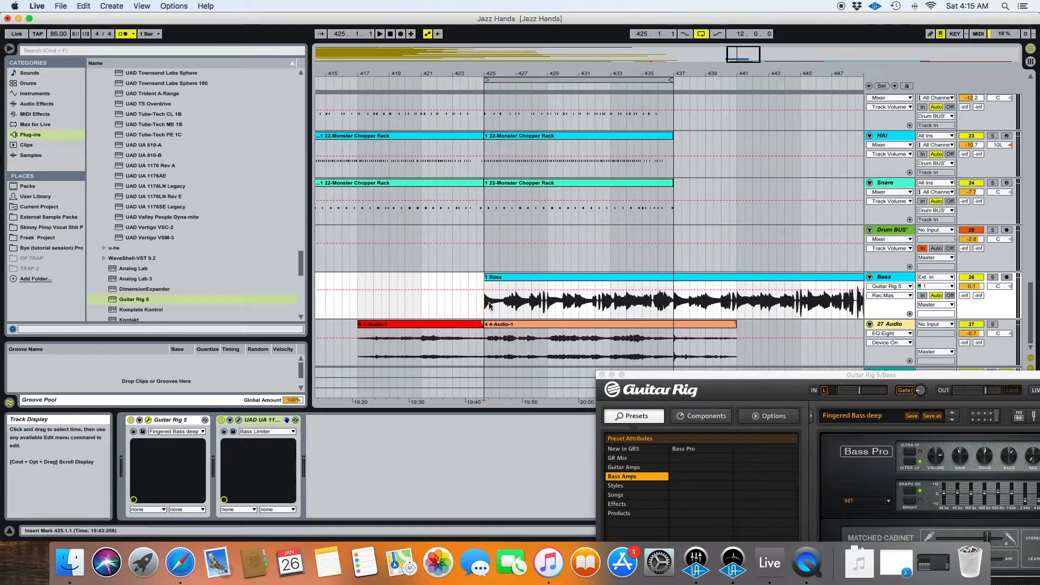
key("space")
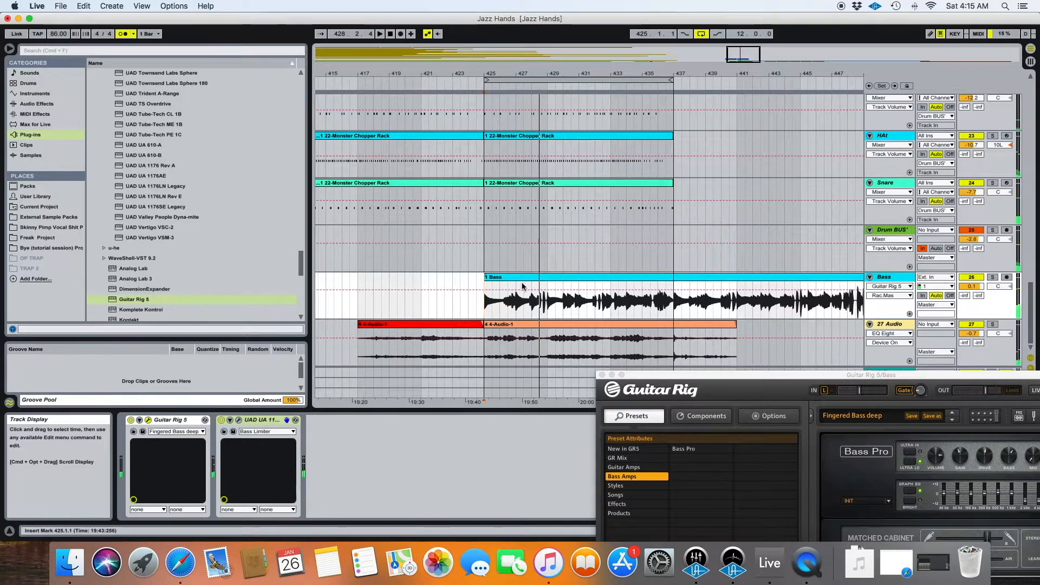
key("space")
Step: Try replacing bars 425 to 427 of the Bass clip with a copy of bars 437 to 439, and audition the edit
left_click_drag(516, 292, 547, 300)
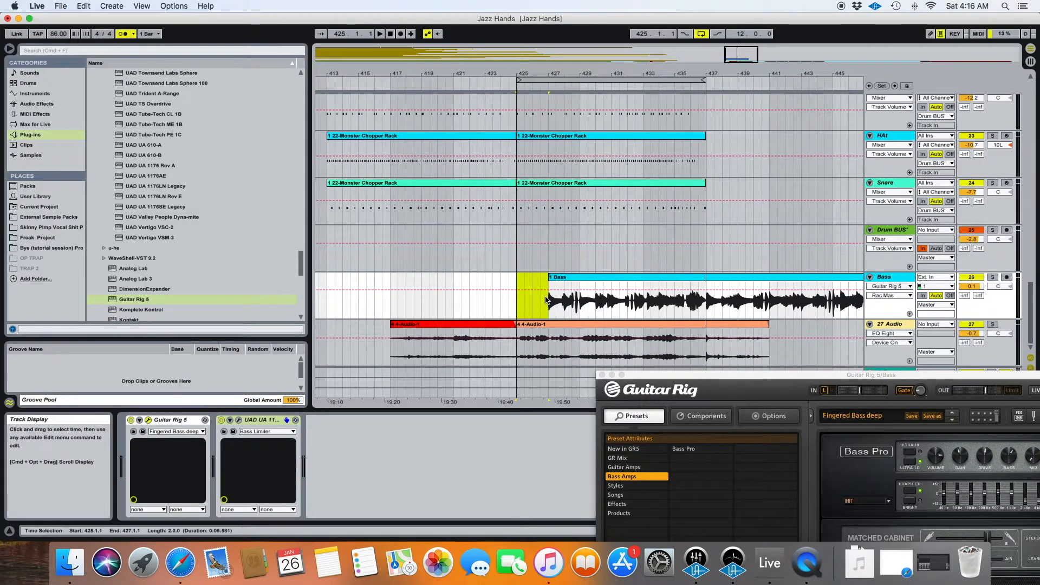
mouse_move(713, 311)
left_mouse_down()
mouse_move(735, 308)
mouse_move(707, 312)
left_mouse_up()
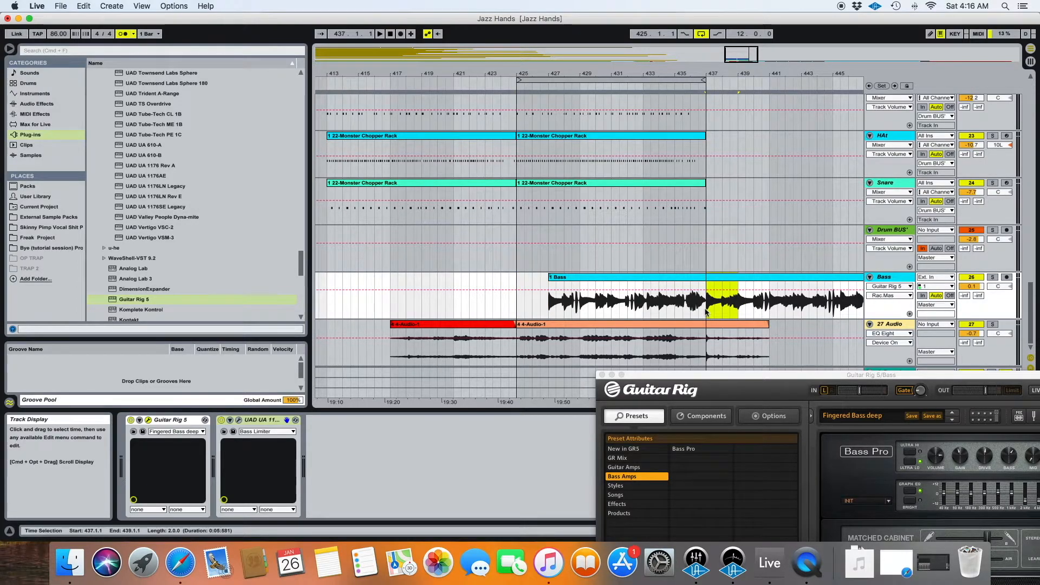
left_click(518, 309)
key("super+z")
key("space")
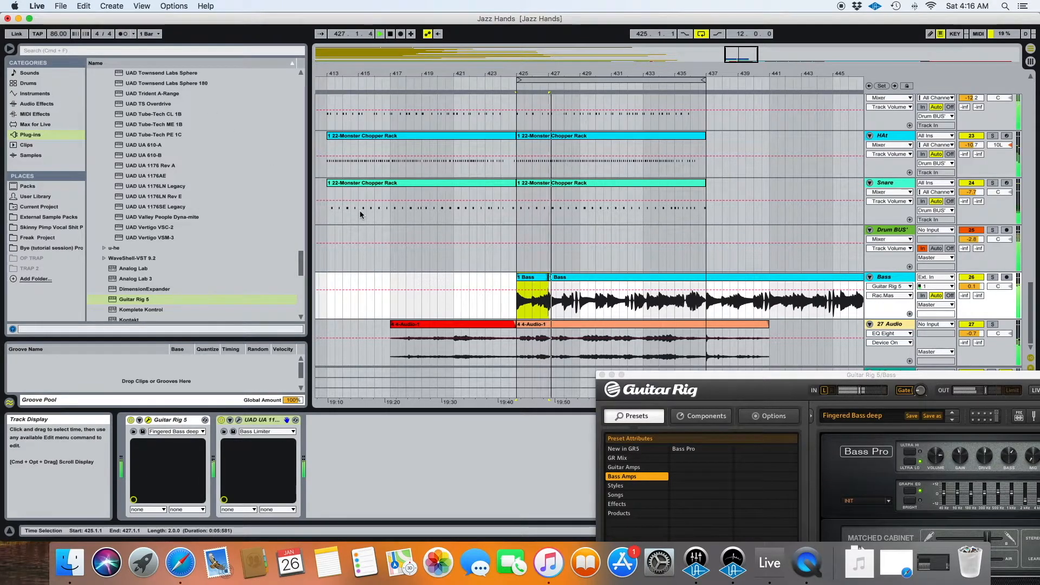
key("space")
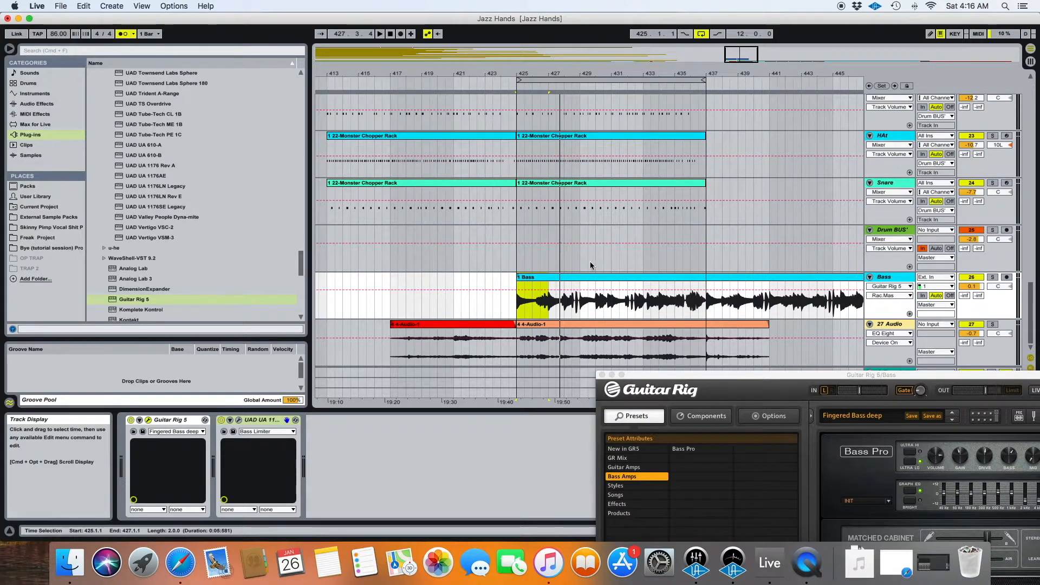
Step: Examine the Bass clip's waveform past bar 437 and place the insert marker on the loud hit at bar 461
scroll(596, 294, "right", 5)
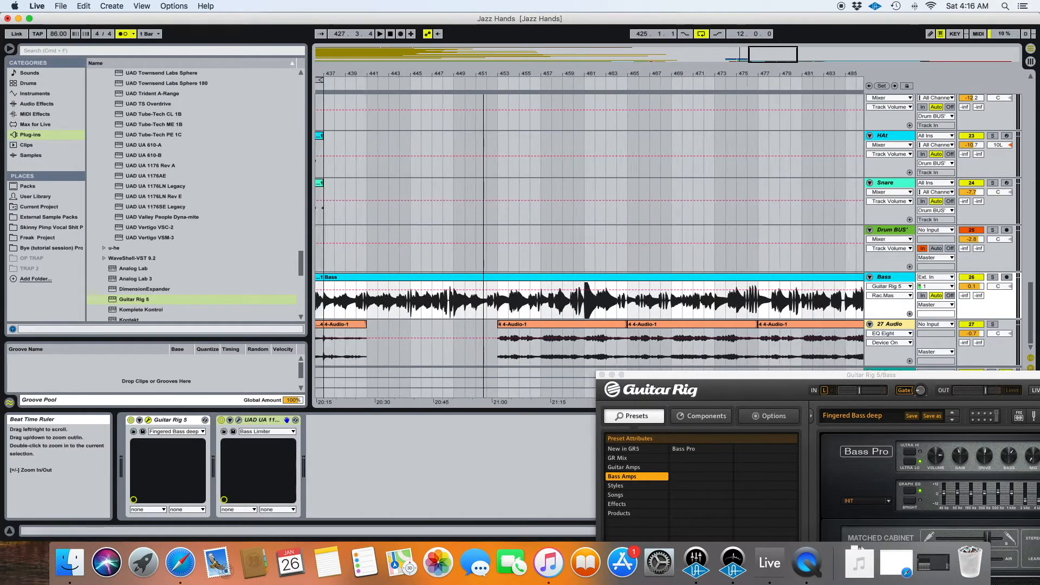
key("minus")
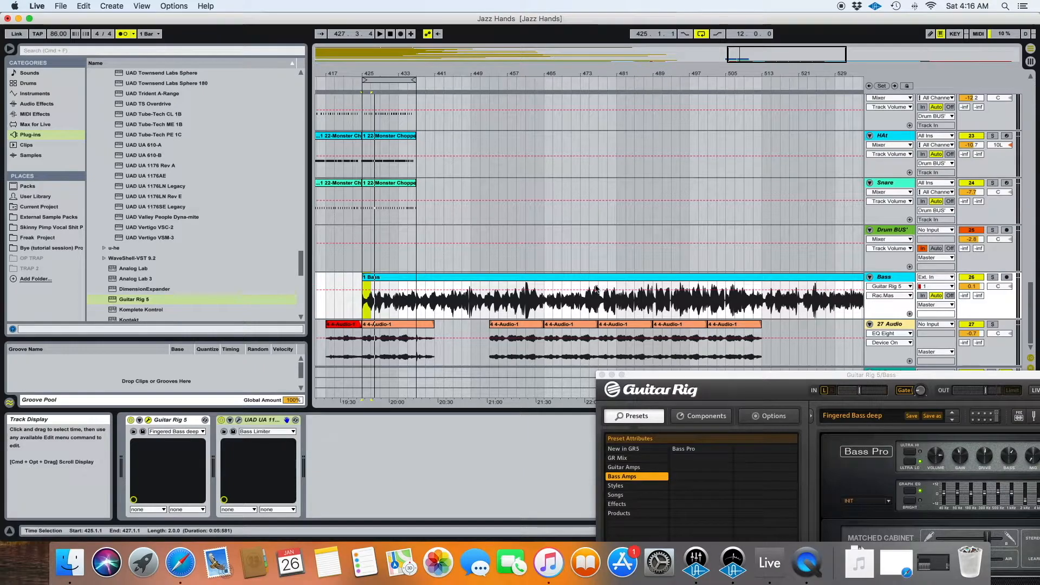
scroll(585, 304, "right", 3)
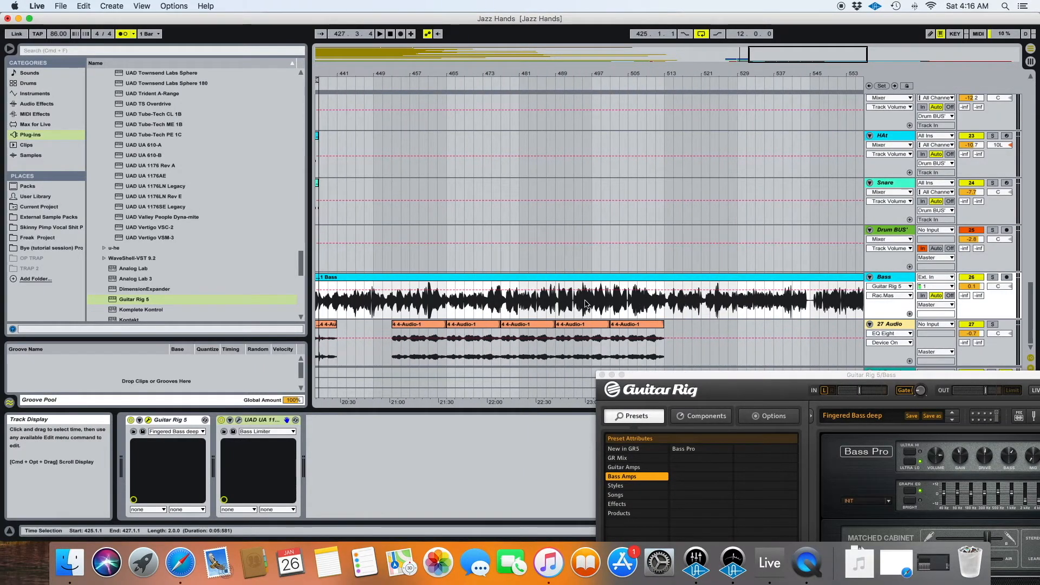
scroll(585, 304, "left", 4)
left_click_drag(537, 74, 552, 95)
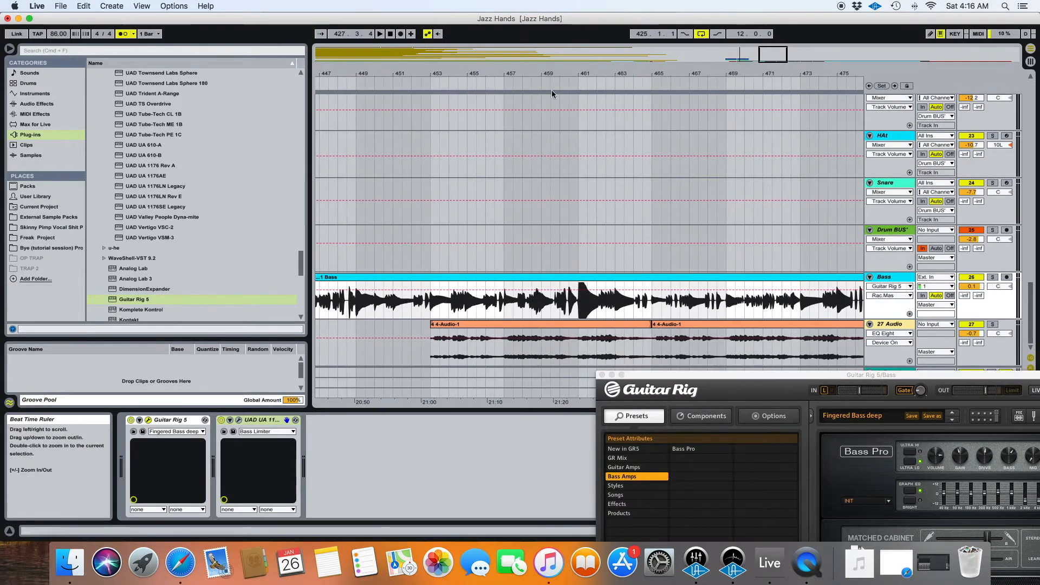
left_click(582, 296)
scroll(581, 296, "left", 3)
scroll(670, 295, "left", 2)
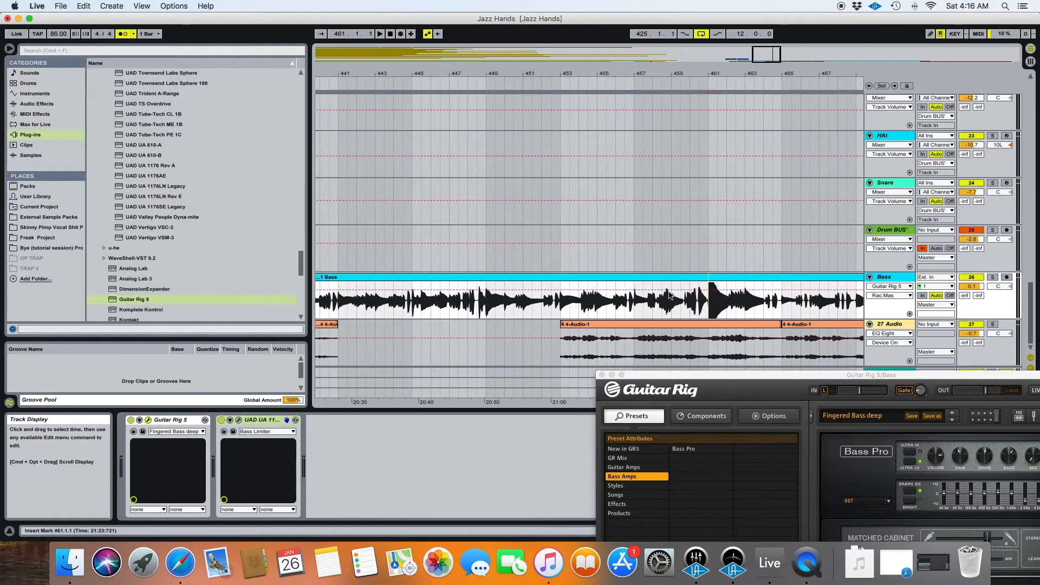
scroll(574, 166, "up", 1)
left_click_drag(500, 75, 500, 46)
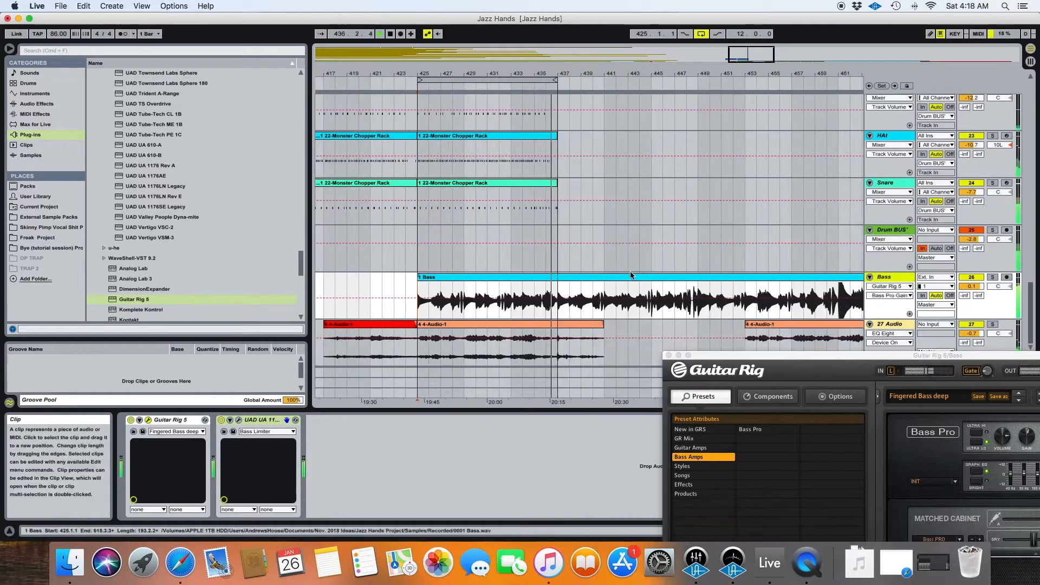
Step: Add an Ableton Compressor to the end of the Bass track's device chain and expand its sidechain section
left_click(36, 103)
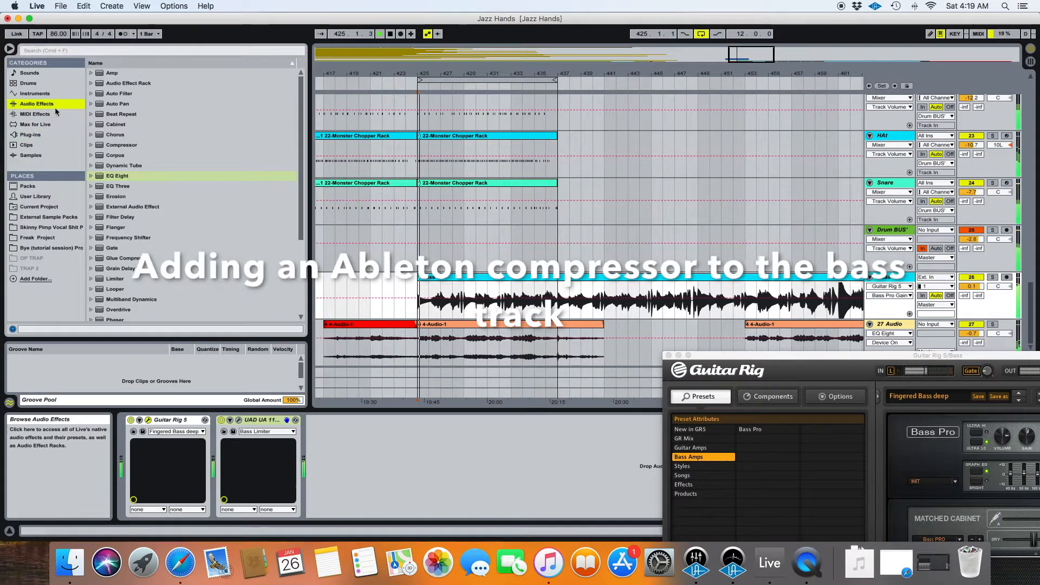
double_click(121, 145)
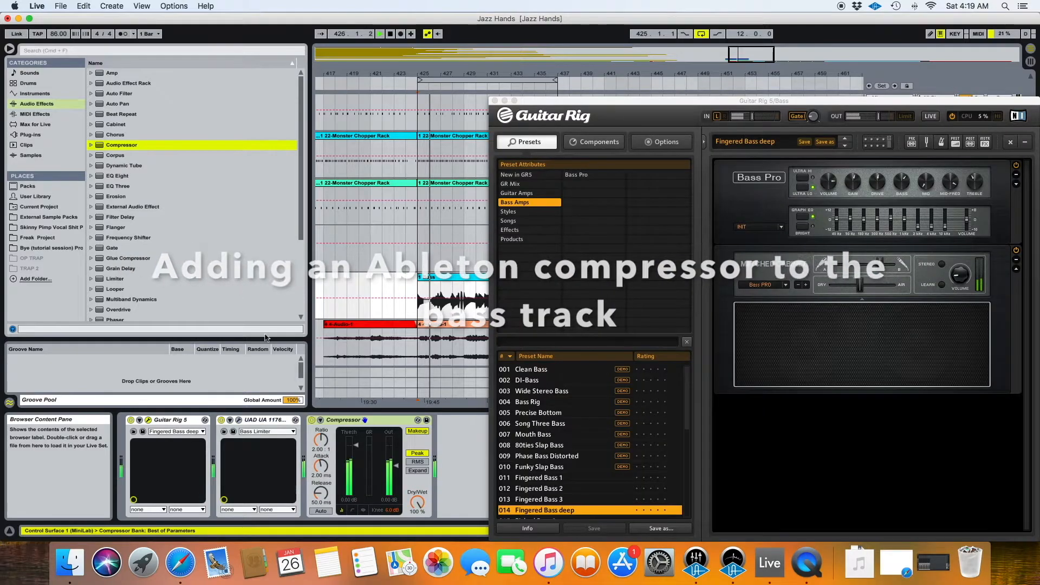
left_click(320, 420)
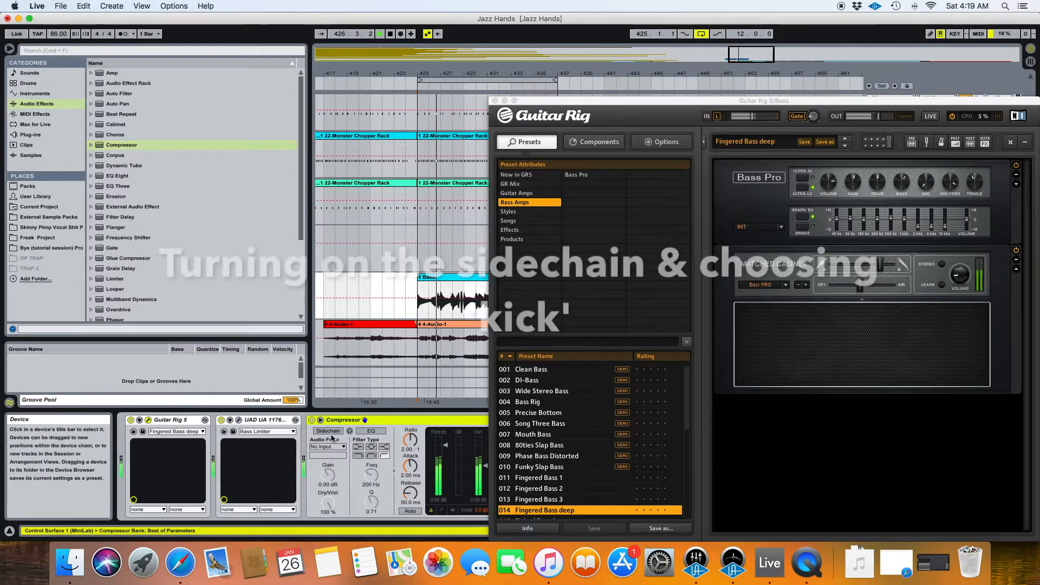
Step: Turn on the Compressor's sidechain with Kick as the audio source and lower the threshold to about -20.1 dB
left_click(328, 431)
left_click(327, 446)
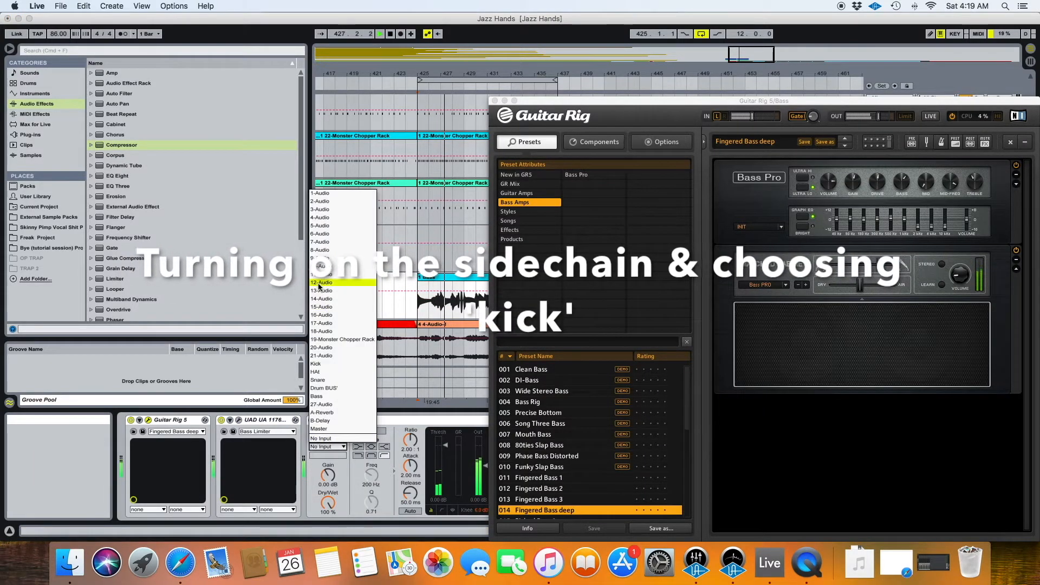
left_click(326, 364)
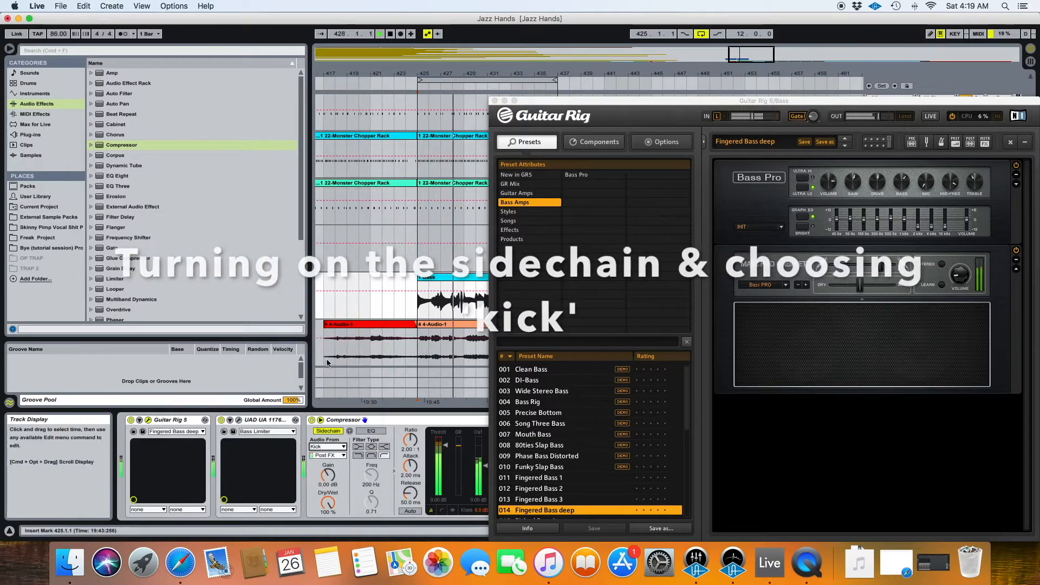
left_click_drag(454, 445, 449, 477)
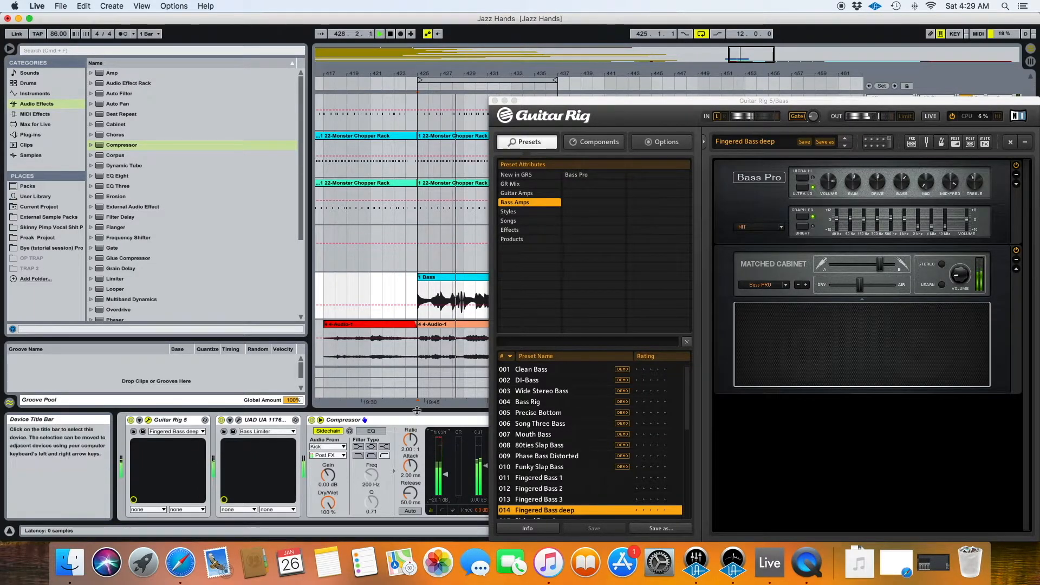
Step: Move the Guitar Rig window off the arrangement and shift the Bass clip to start at bar 413
left_click_drag(467, 71, 467, 49)
left_click_drag(531, 100, 531, 334)
scroll(531, 282, "left", 3)
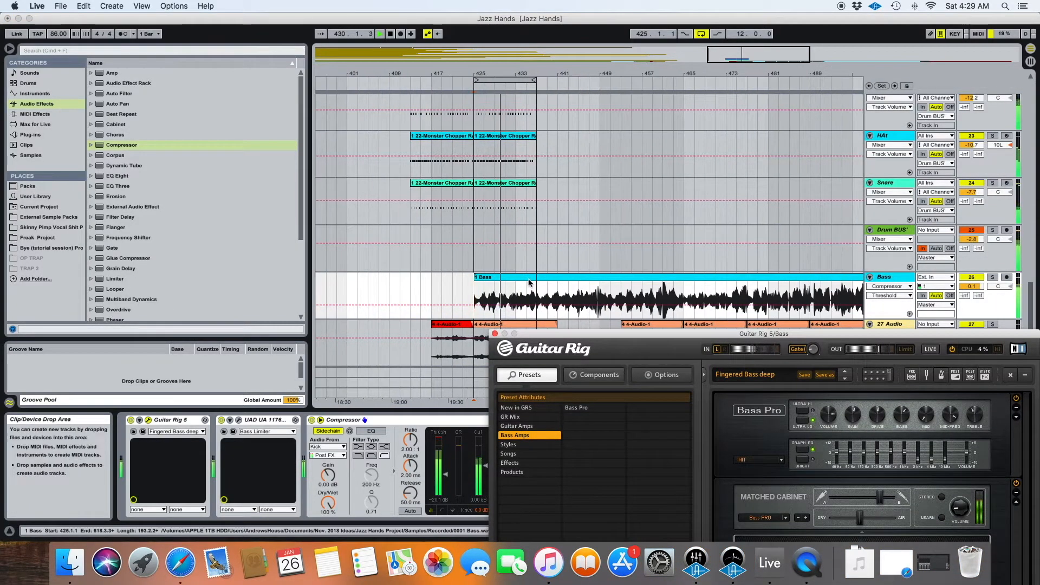
left_click_drag(513, 71, 513, 98)
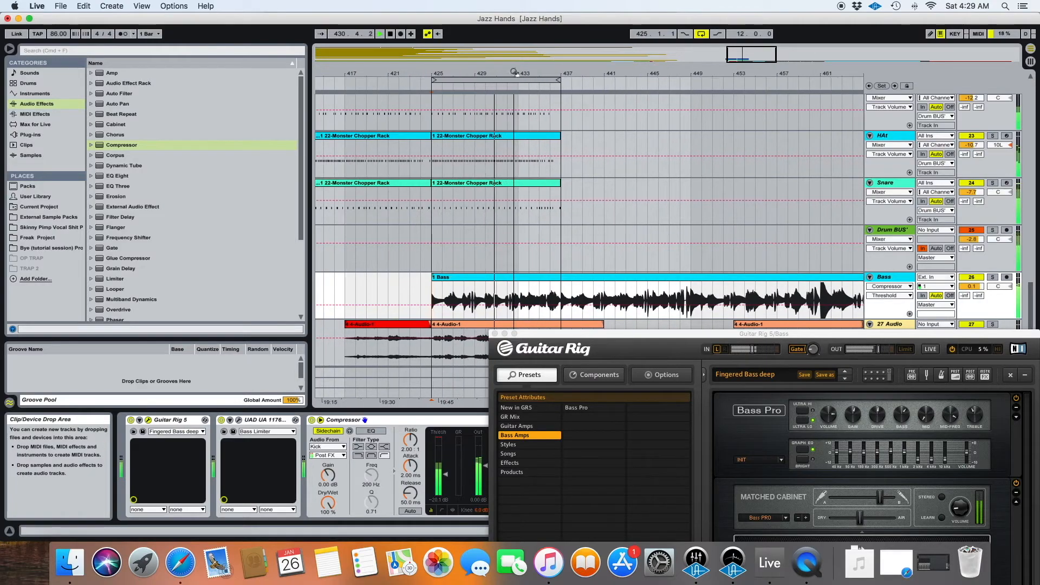
scroll(545, 181, "left", 8)
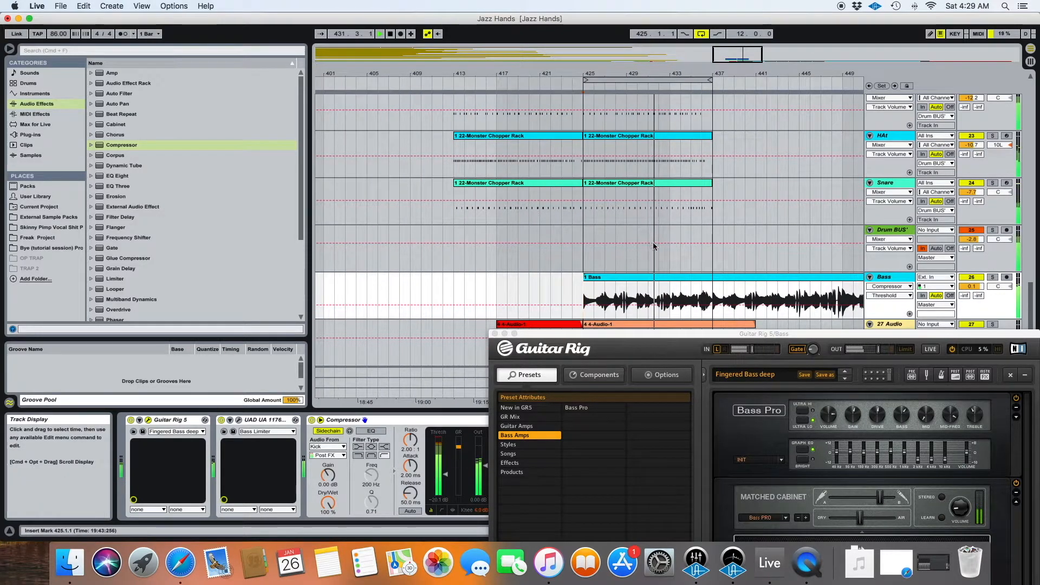
left_click(709, 278)
left_click_drag(708, 277, 629, 281)
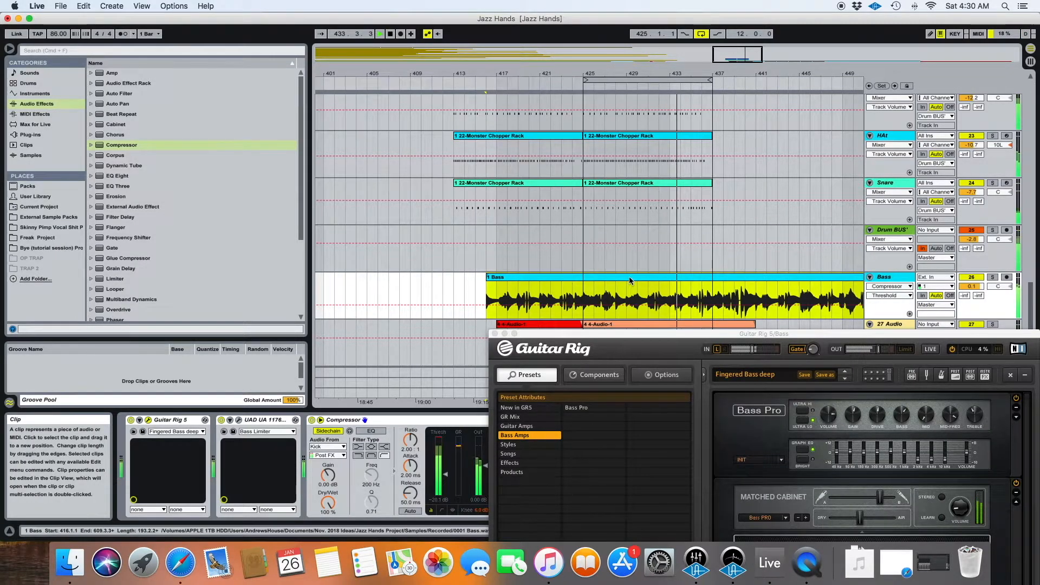
scroll(629, 281, "right", 1)
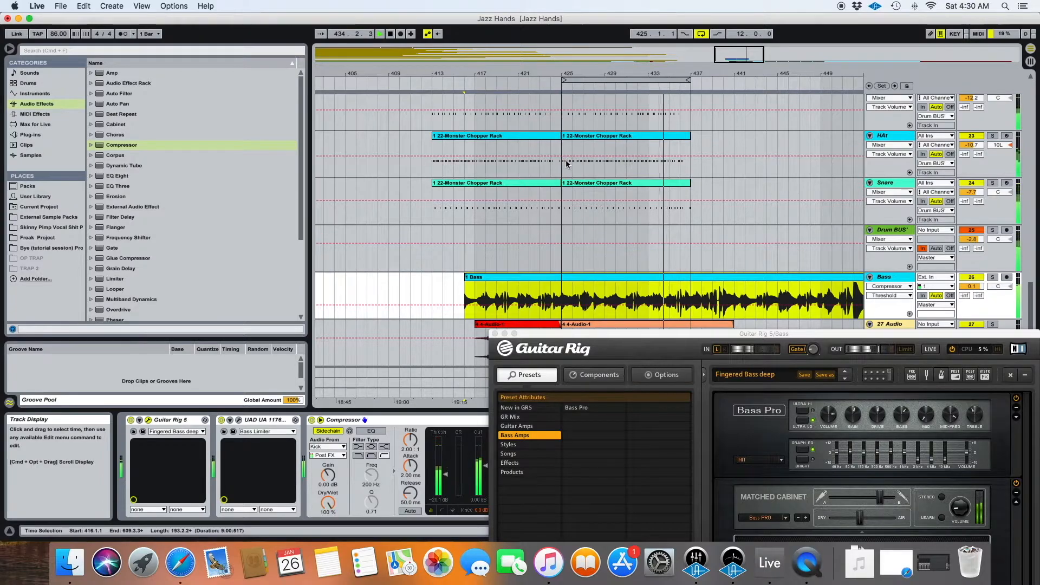
left_click_drag(625, 278, 713, 285)
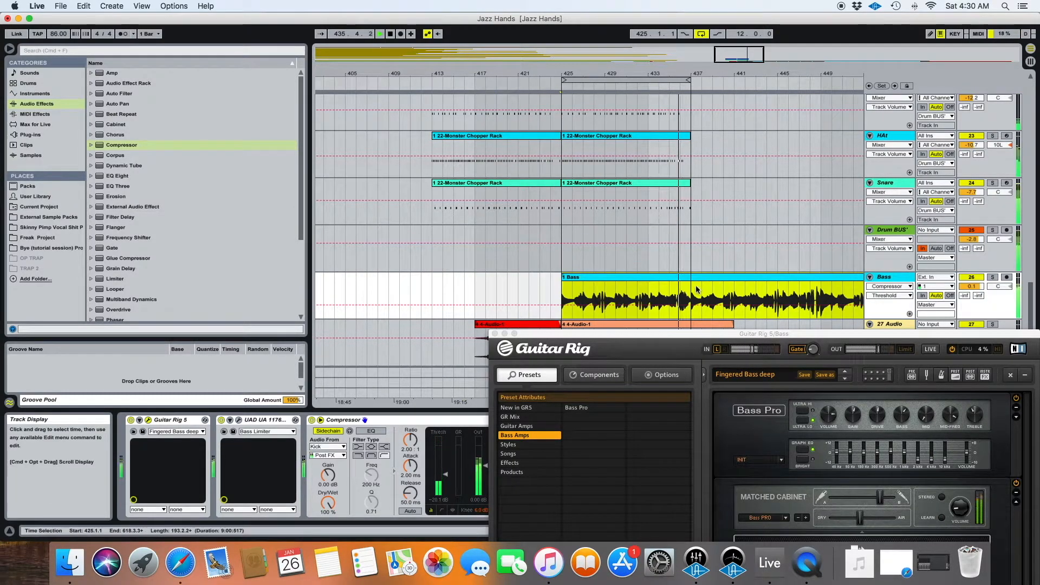
left_click_drag(697, 275, 651, 279)
Step: Duplicate the Bass track and transpose the duplicated clip by -12 semitones
key("super+d")
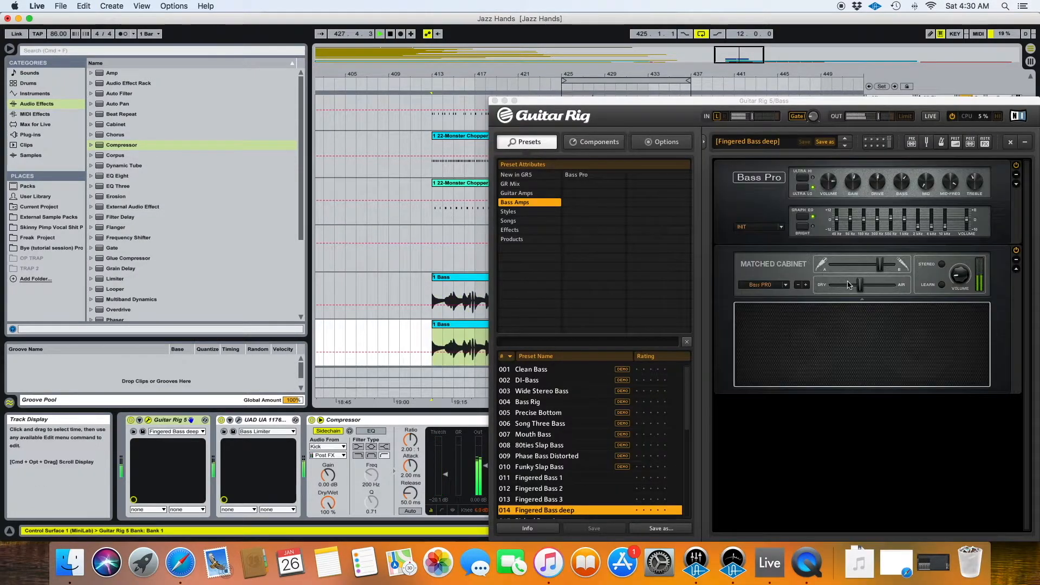
left_click_drag(772, 102, 831, 401)
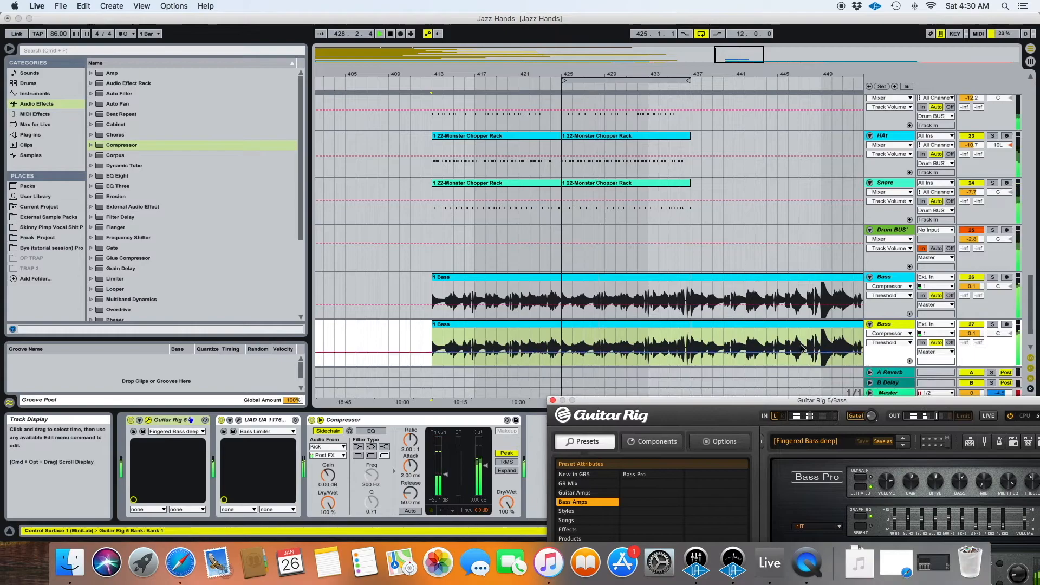
double_click(756, 326)
left_click_drag(176, 481, 176, 493)
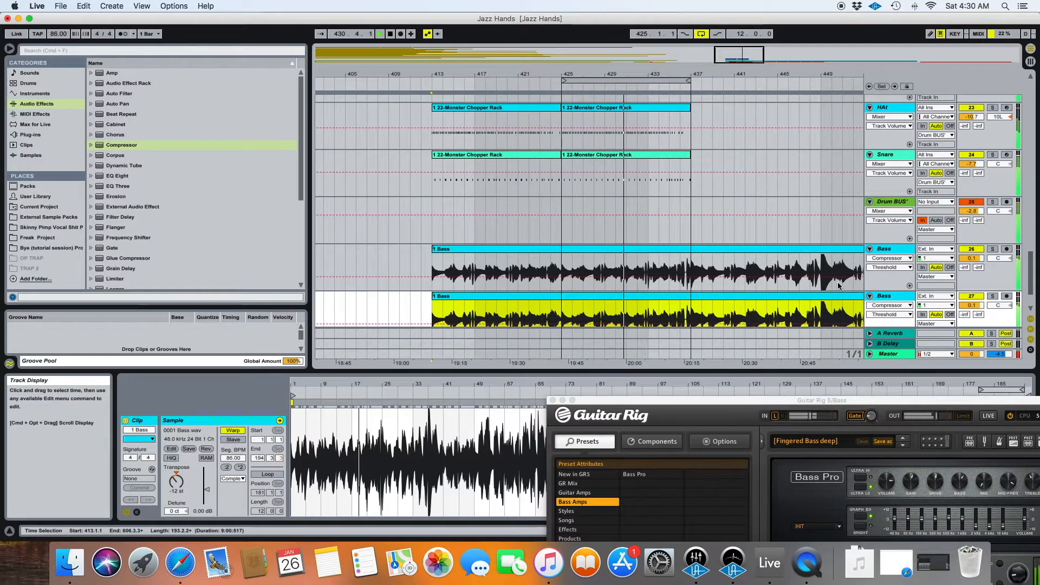
Step: Add an EQ Eight after the Compressor on the duplicated Bass track and hide the Guitar Rig window
left_click(885, 297)
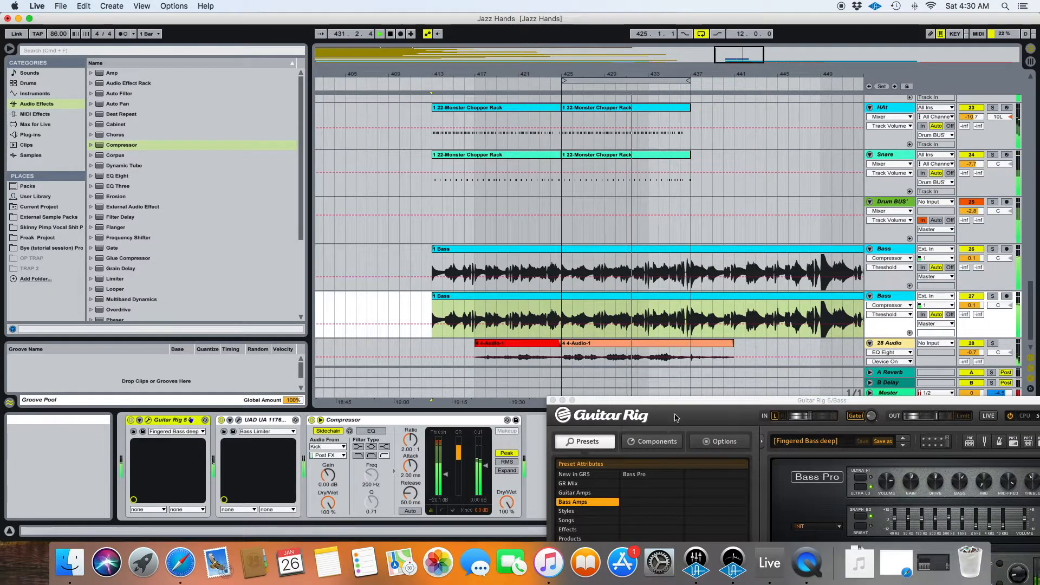
left_click_drag(666, 401, 733, 522)
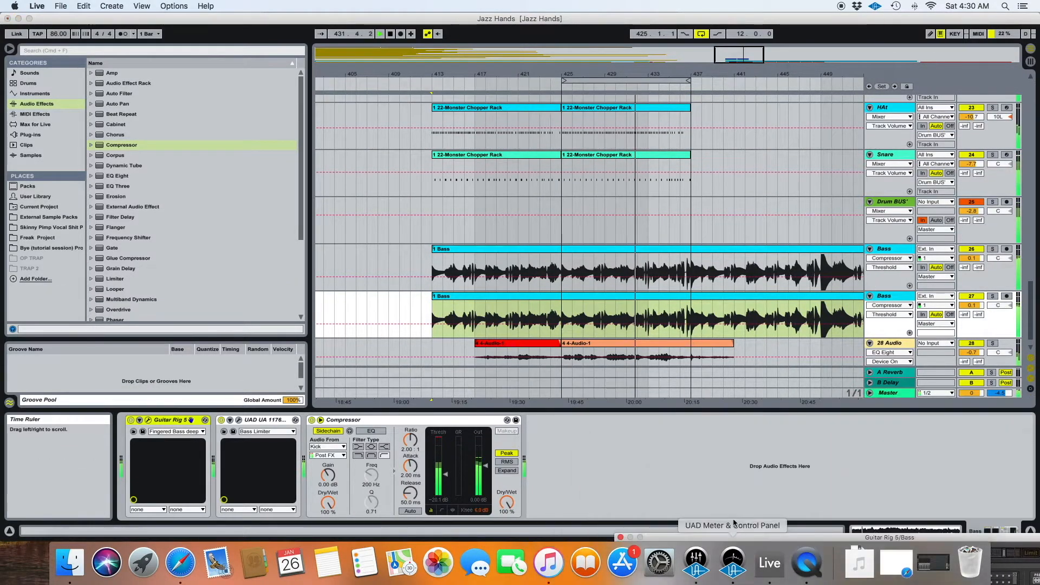
left_click(107, 176)
left_click_drag(413, 352, 578, 469)
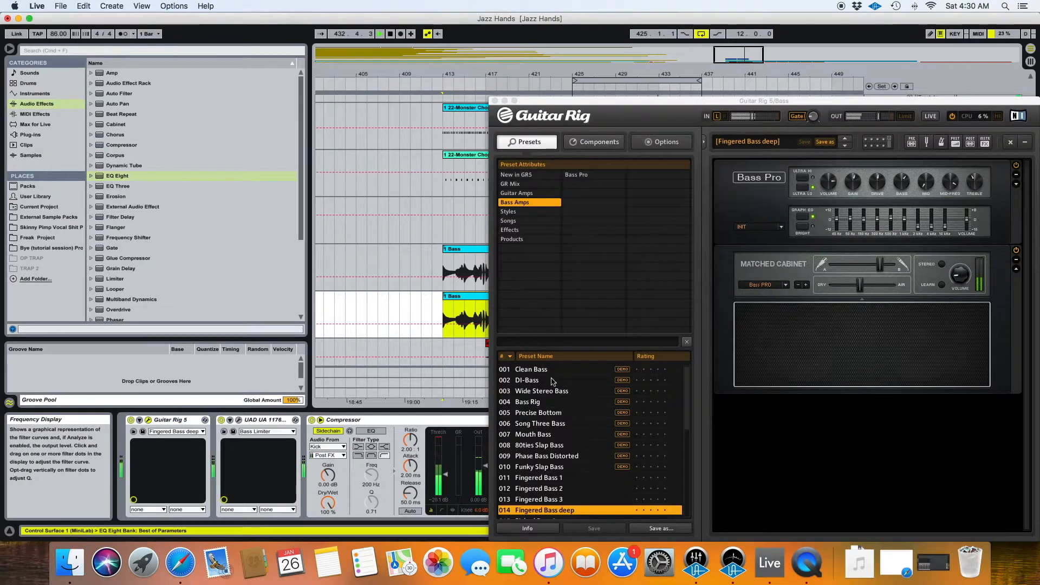
scroll(442, 174, "up", 2)
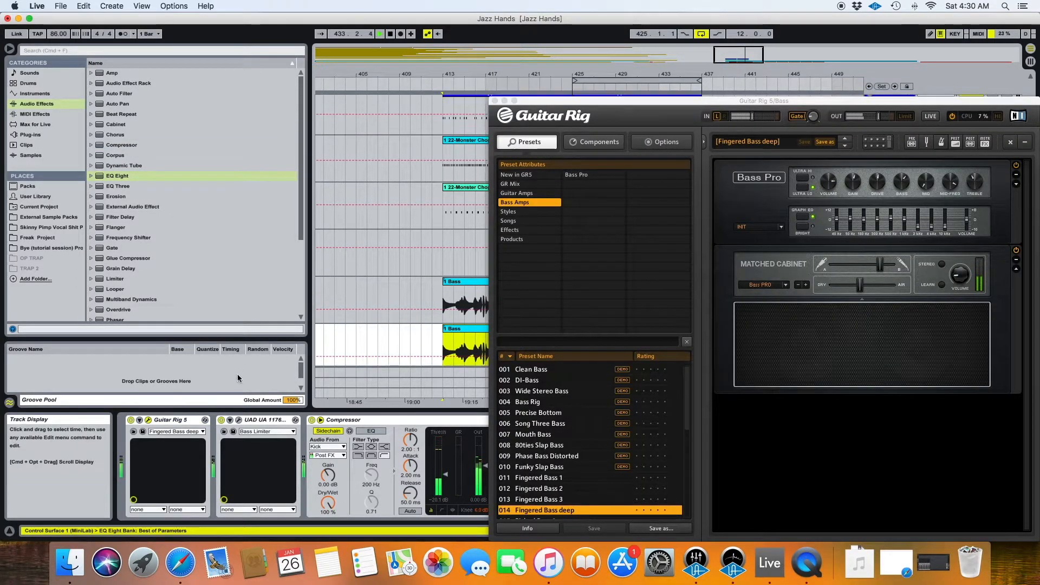
left_click(148, 420)
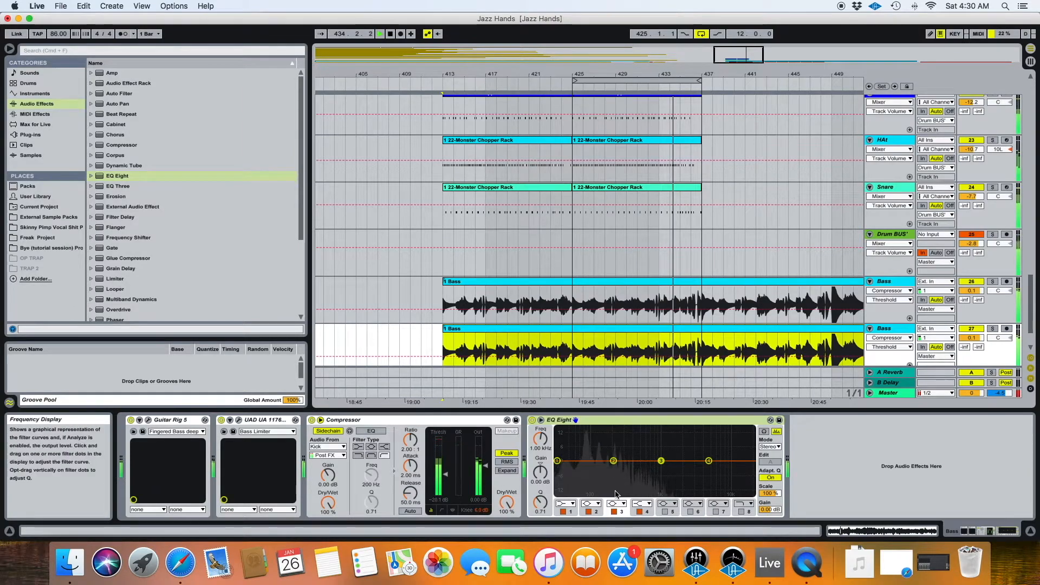
Step: Turn on band 8 of the EQ Eight as a high-cut filter at about 108 Hz with a Q of 0.41
left_click(740, 511)
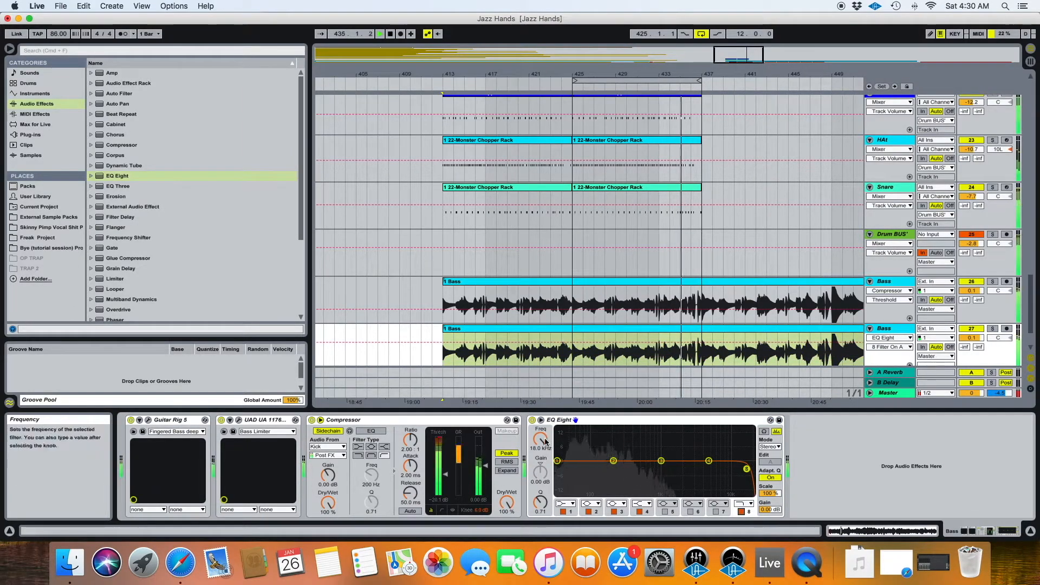
left_click(736, 504)
left_click(741, 530)
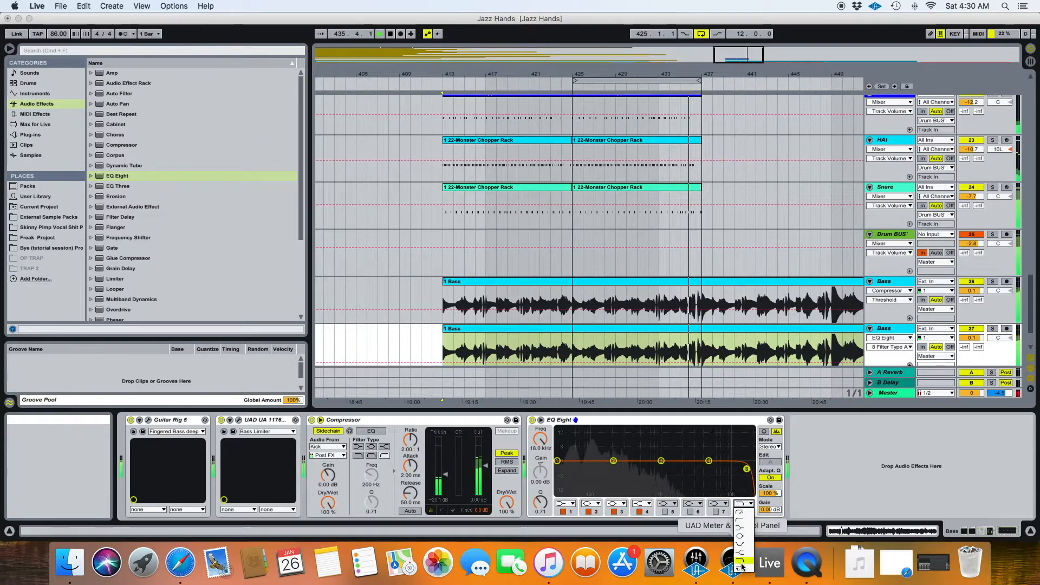
left_click_drag(547, 444, 594, 475)
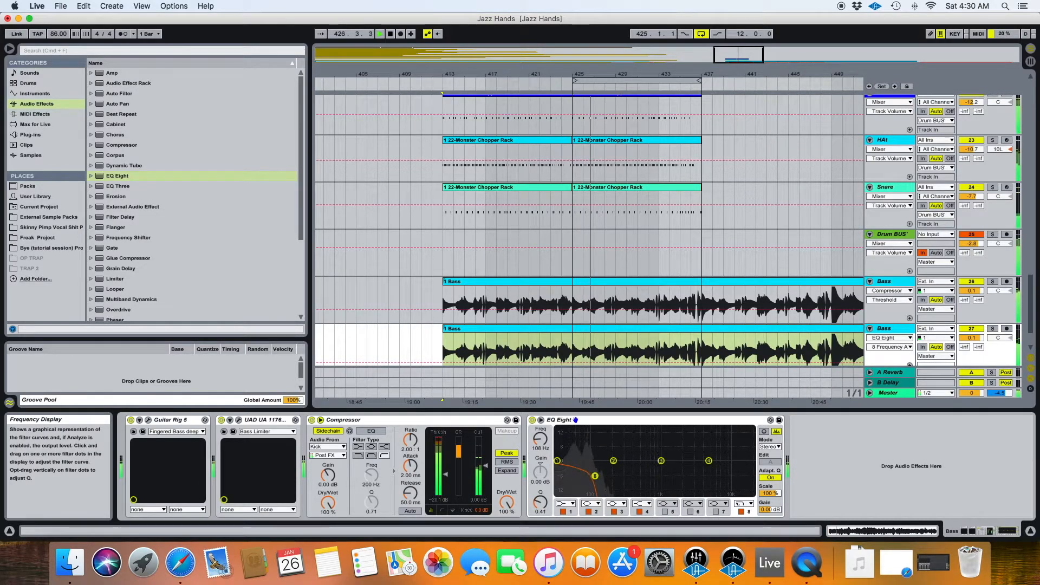
Step: Copy the EQ Eight from the duplicated Bass track to after the Compressor on the original Bass track, hiding the Guitar Rig window
left_click(621, 426)
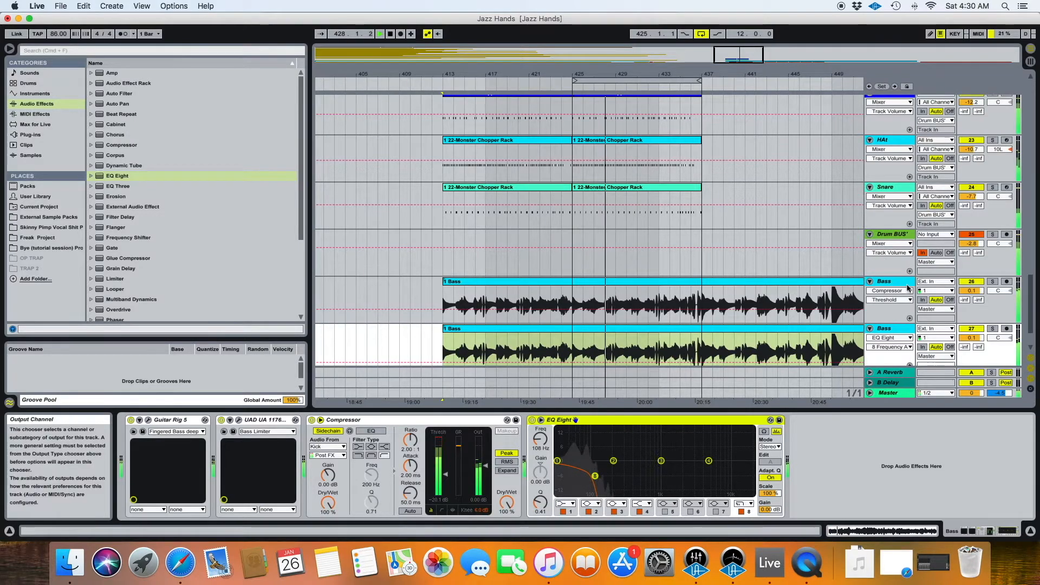
left_click(858, 314)
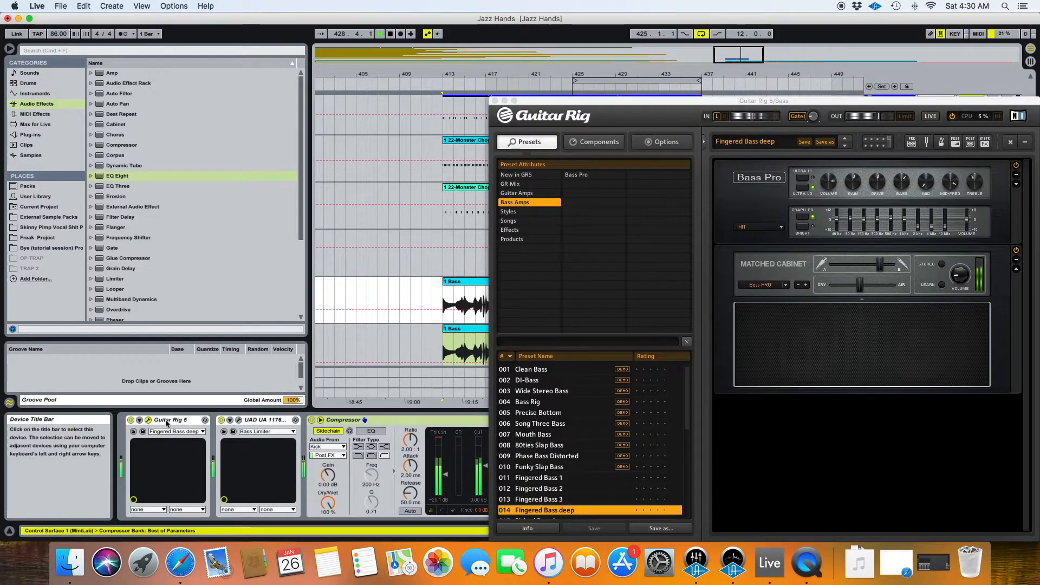
left_click(149, 420)
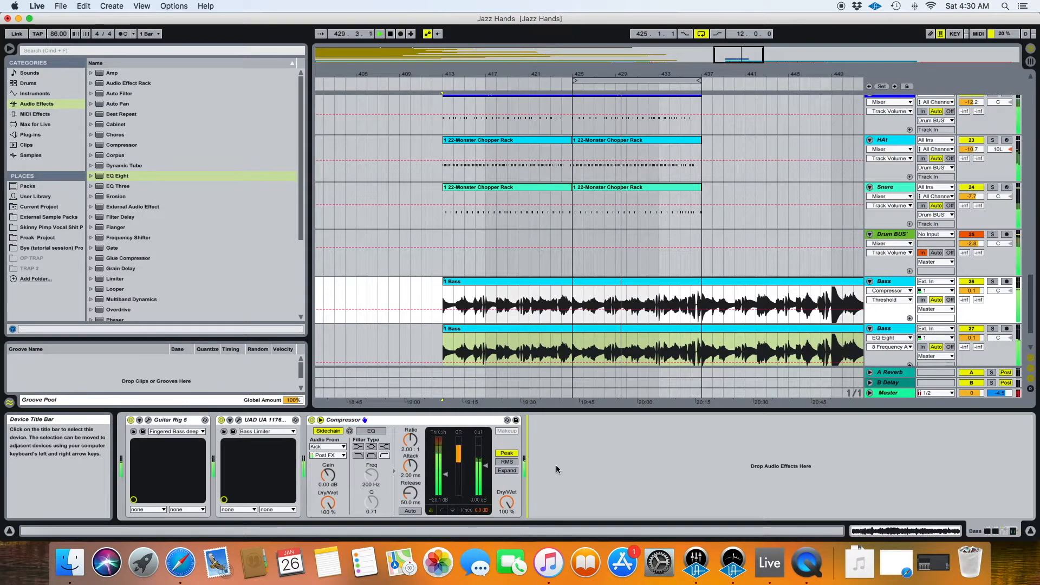
key("super+v")
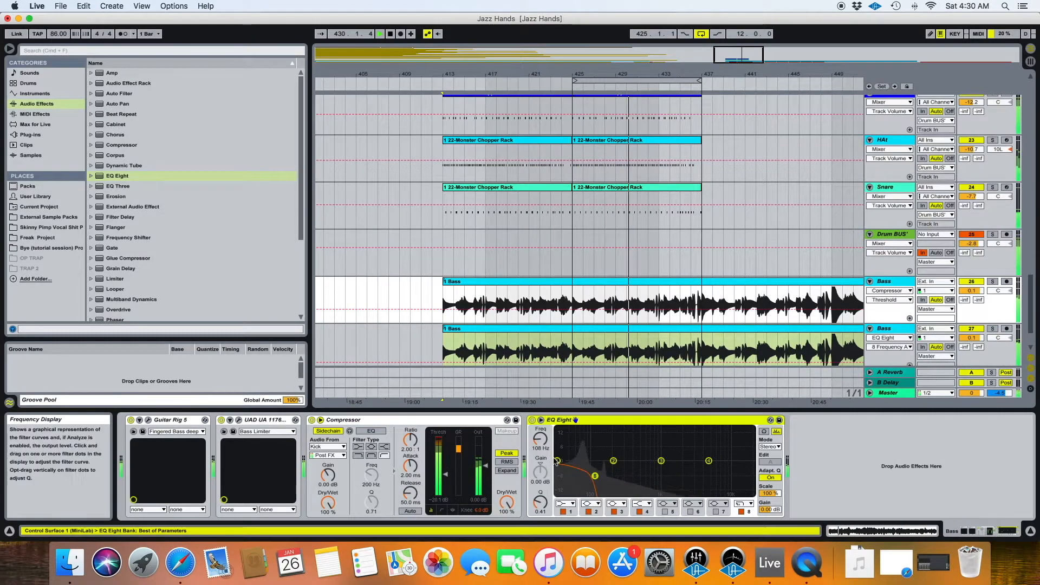
Step: Make band 1 of the original Bass track's EQ Eight a low cut at about 91.5 Hz and raise band 8 to about 21 kHz
left_click(572, 505)
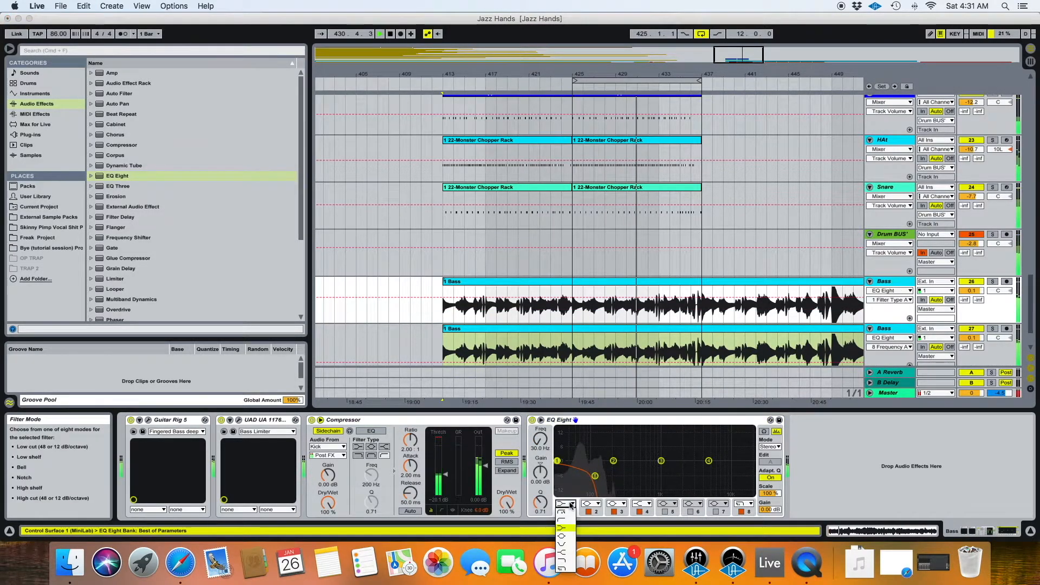
left_click(566, 512)
left_click_drag(595, 476, 647, 472)
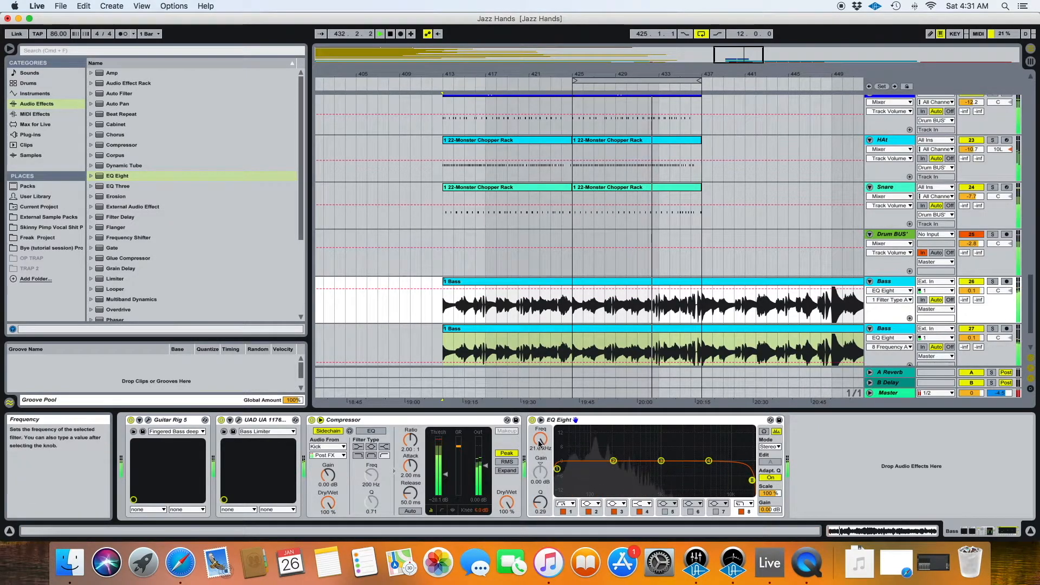
left_click_drag(544, 448, 543, 433)
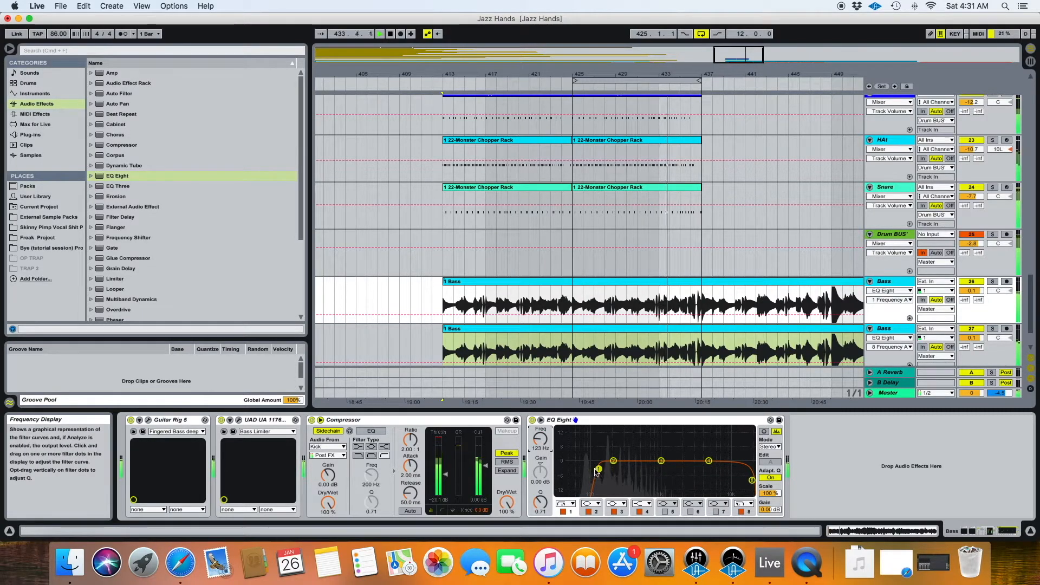
left_click_drag(598, 469, 596, 473)
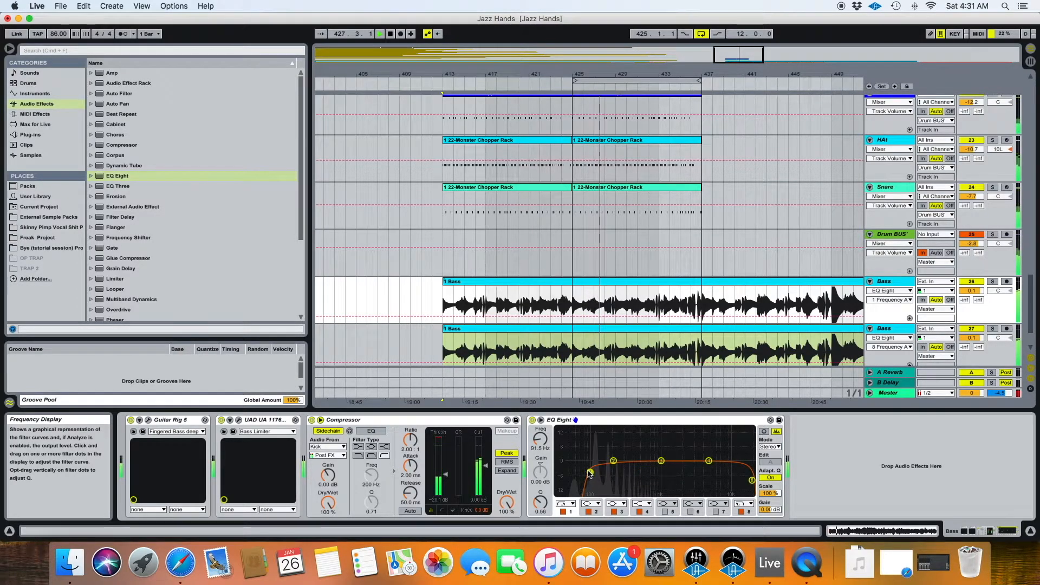
Step: Fine-tune both Bass crossover filters to 100 Hz, with Q 0.89 on the original's low cut and 0.45 on the duplicate's high cut
scroll(780, 338, "up", 1)
scroll(891, 302, "down", 5)
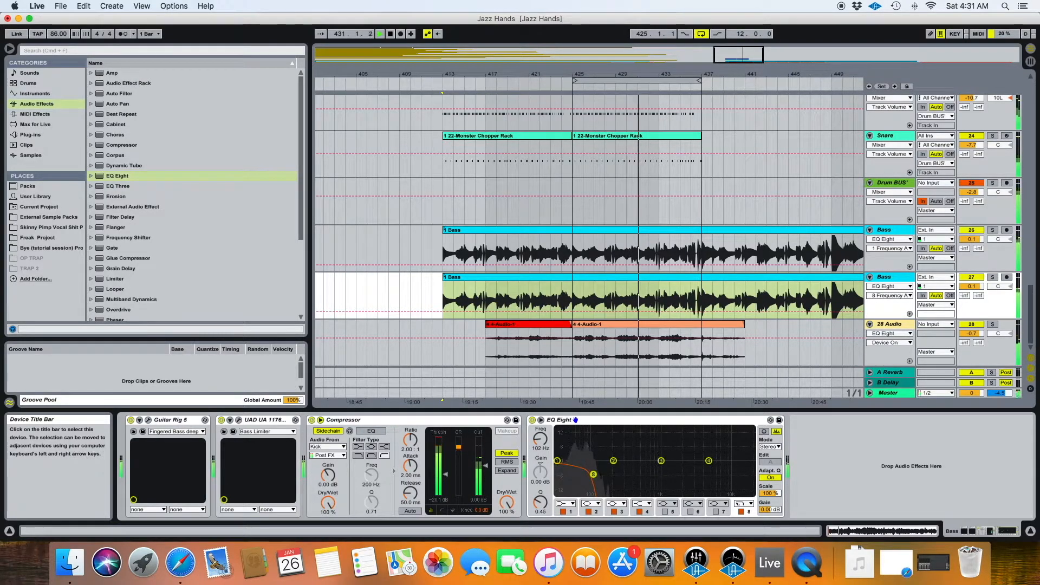
key("Up")
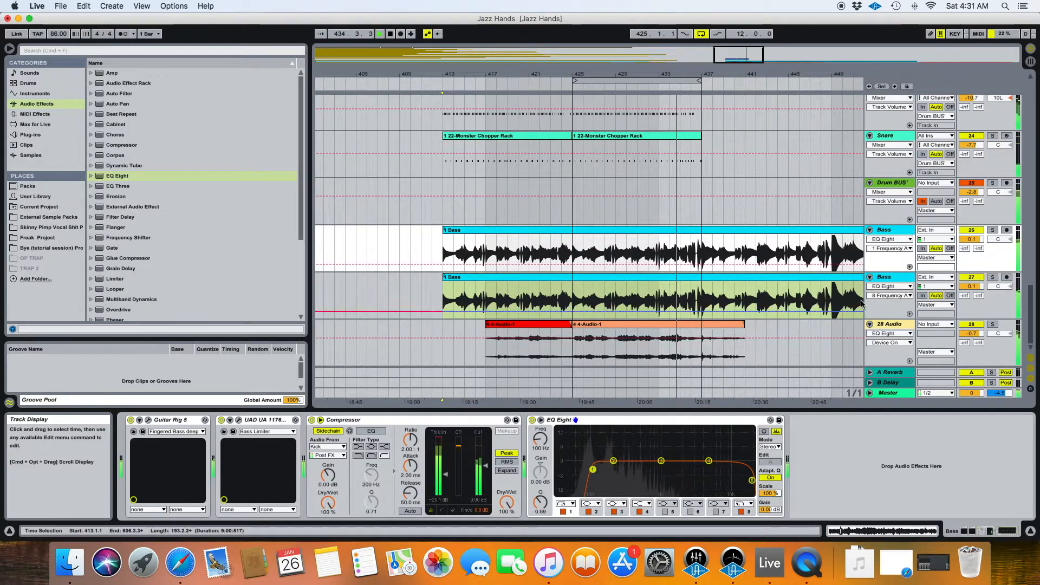
Step: Set the duplicated Bass track's Compressor to ratio 3.15:1, attack 0.03 ms, release 30.7 ms, knee 0 dB and threshold about -17.5 dB
left_click(883, 277)
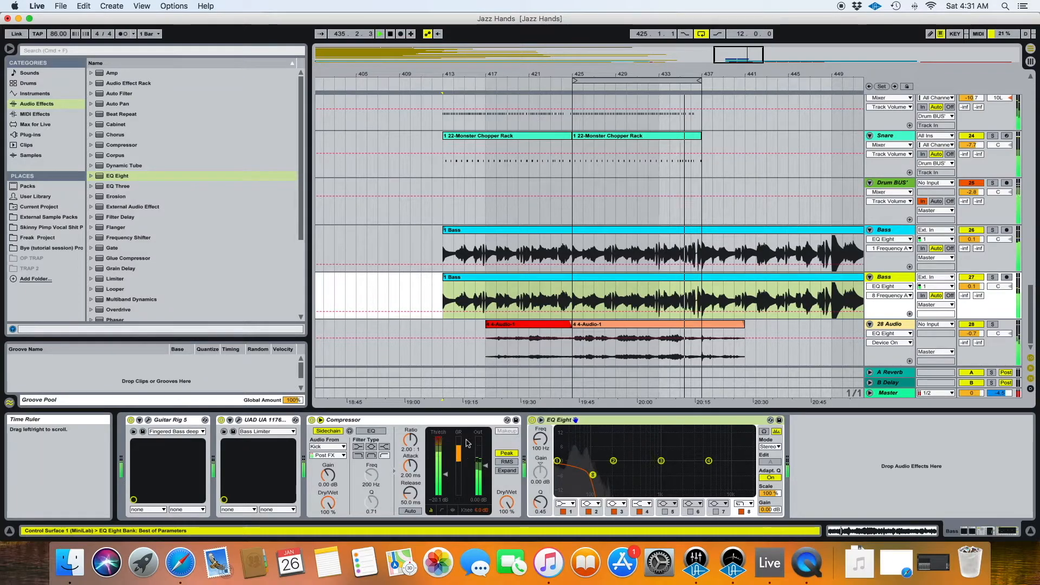
left_click_drag(410, 465, 444, 473)
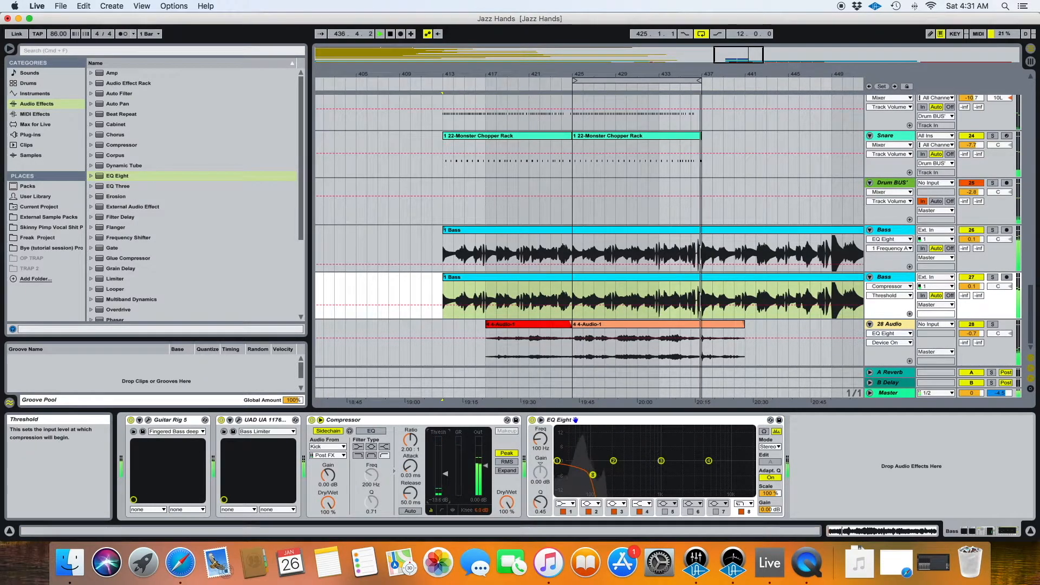
left_click_drag(411, 439, 411, 434)
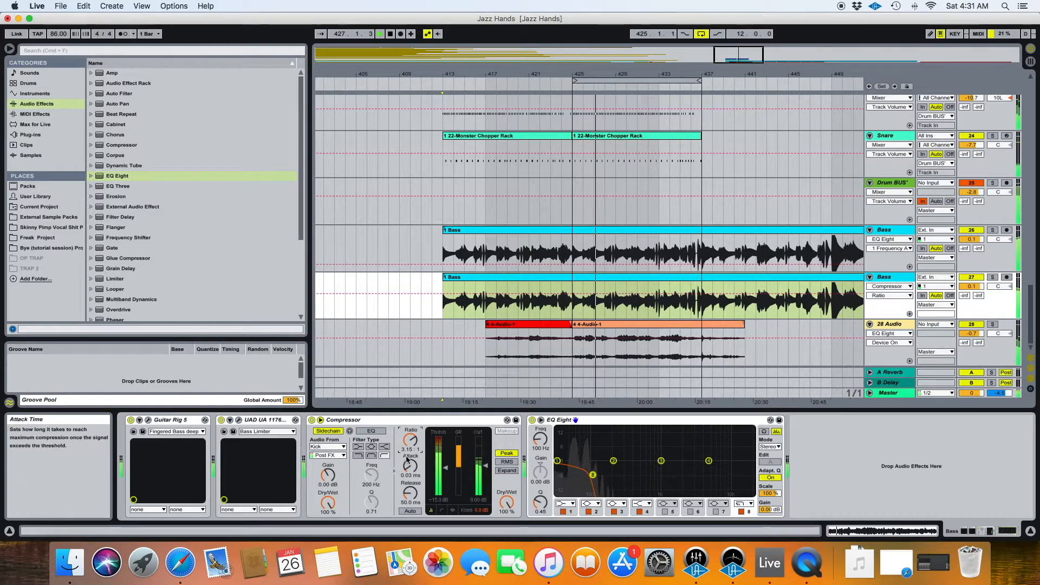
left_click_drag(481, 510, 481, 526)
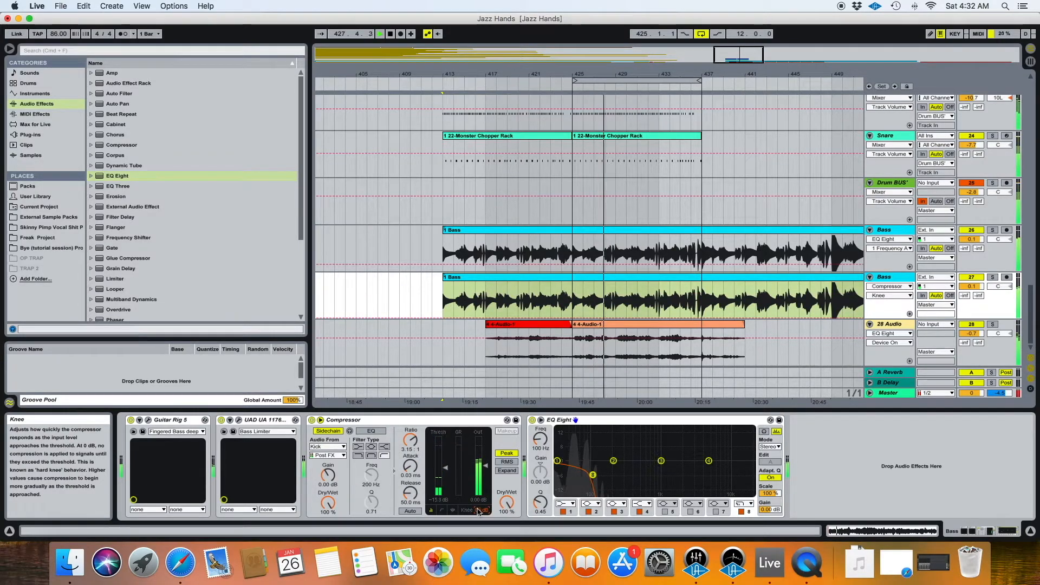
left_click_drag(440, 467, 439, 481)
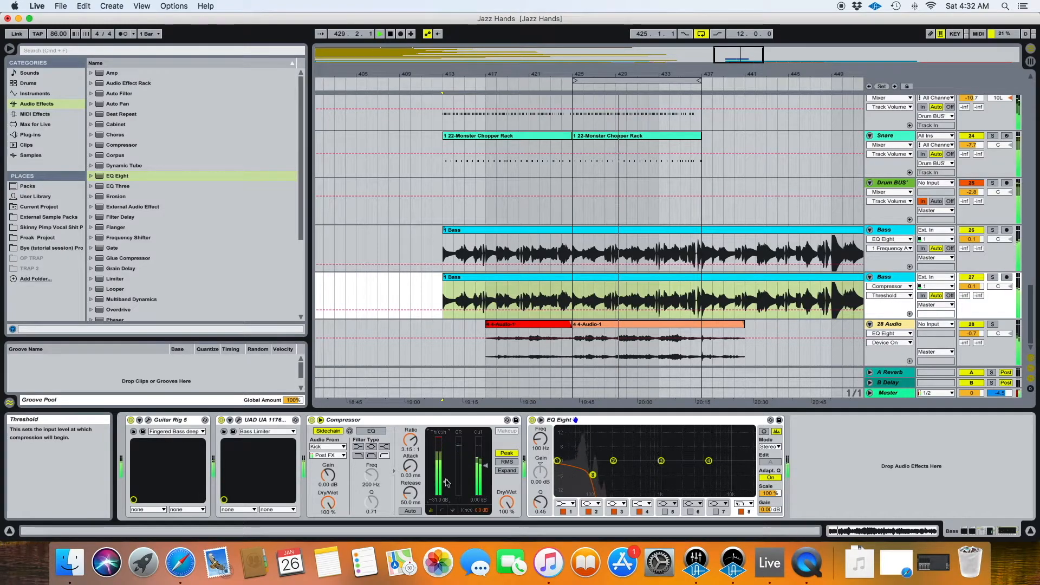
left_click_drag(410, 492, 410, 500)
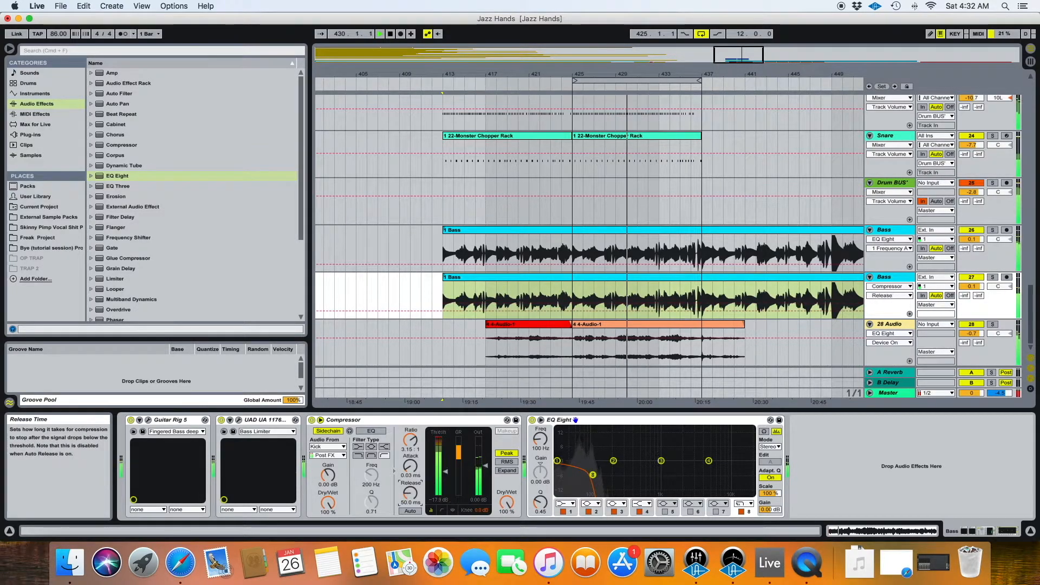
Step: Set the original Bass track's Compressor to threshold about -12 dB, attack 0.03 ms and release 13.6 ms
scroll(602, 394, "left", 2)
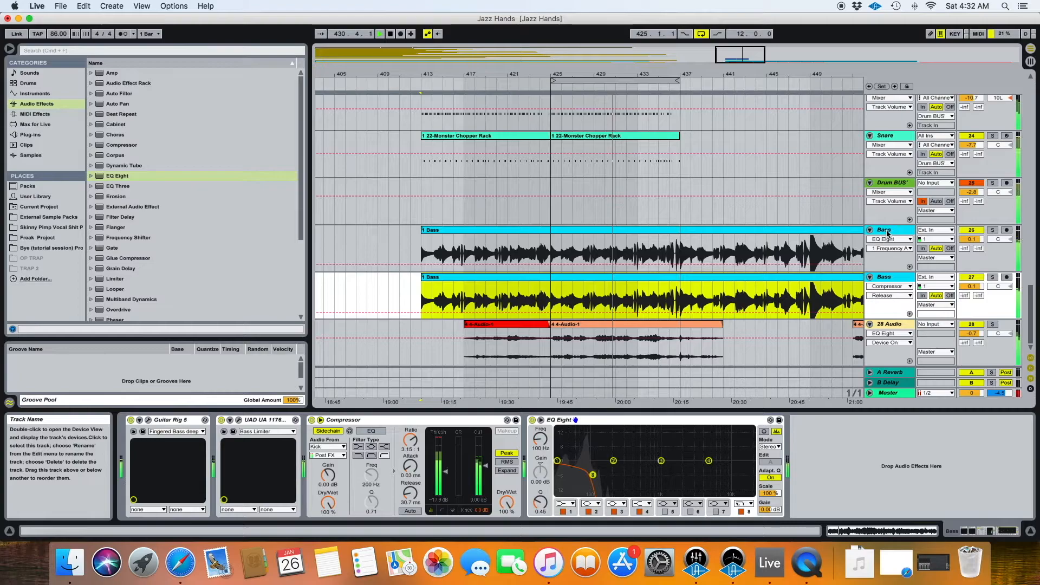
key("Up")
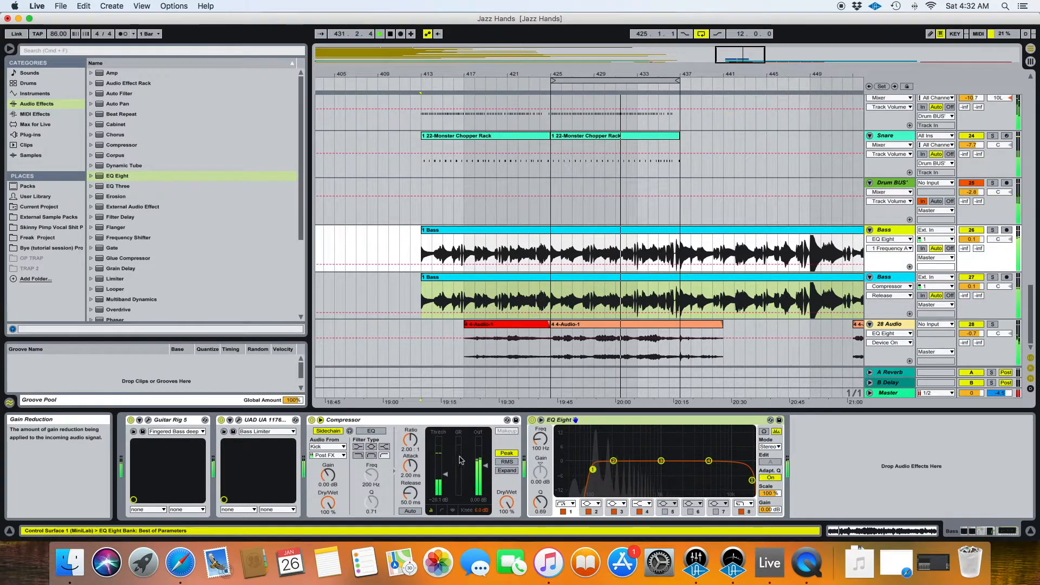
mouse_move(445, 474)
left_mouse_down()
mouse_move(445, 465)
mouse_move(410, 479)
left_mouse_up()
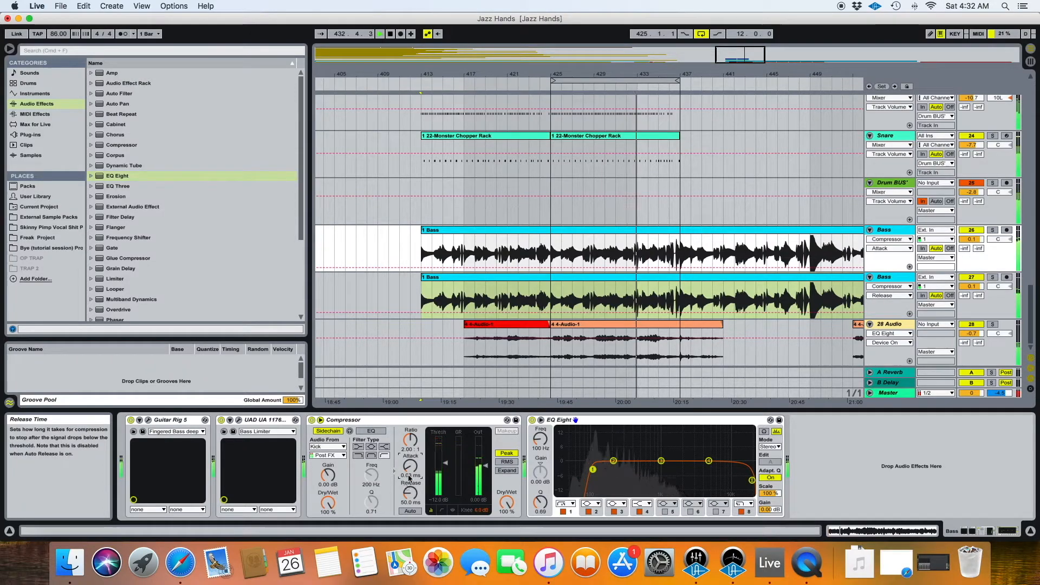
left_click_drag(410, 493, 410, 506)
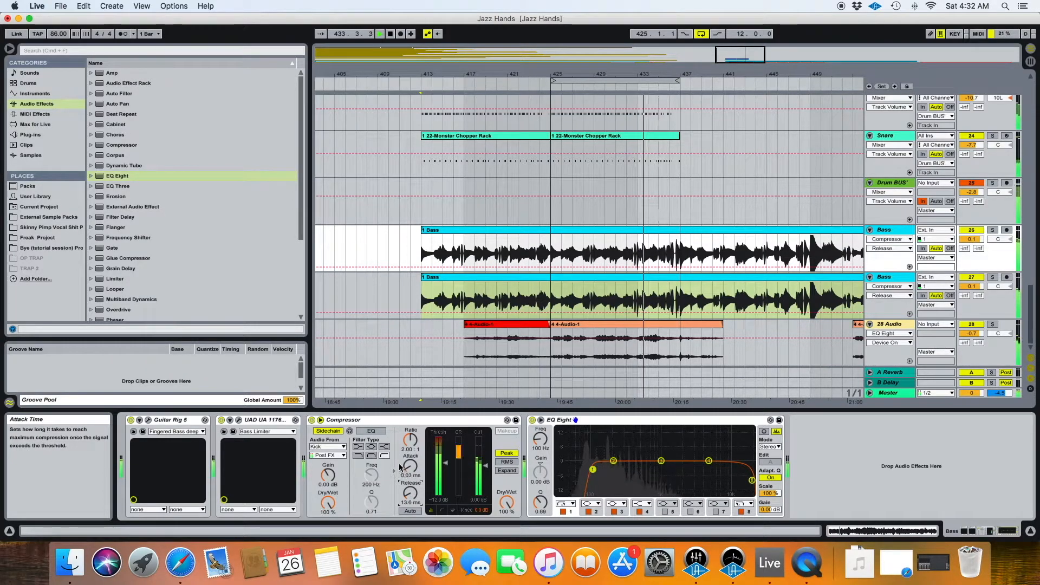
Step: Lower the Kick track's volume to -13.8 dB
scroll(957, 198, "up", 5)
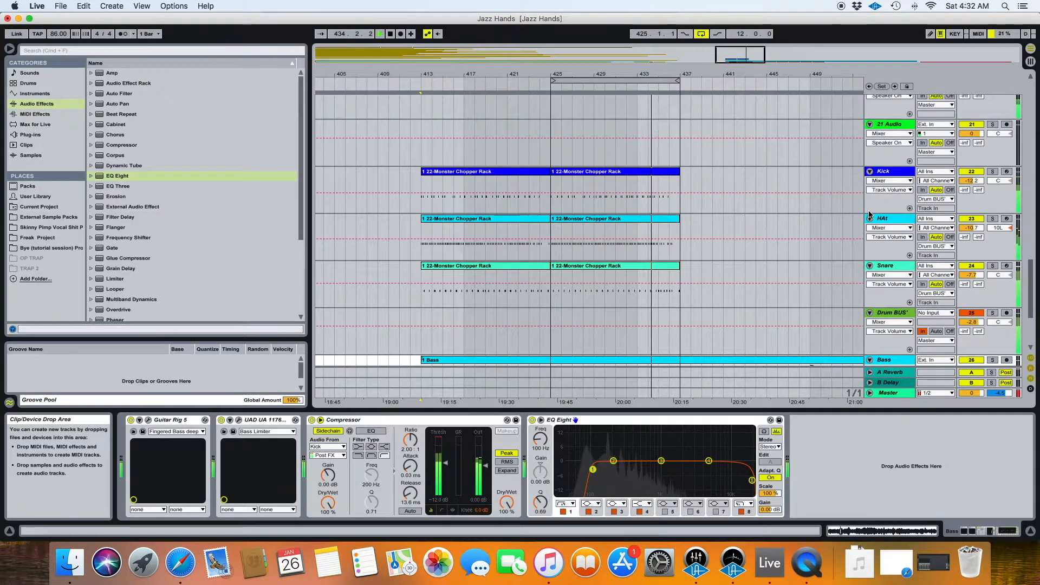
left_click_drag(970, 192, 971, 194)
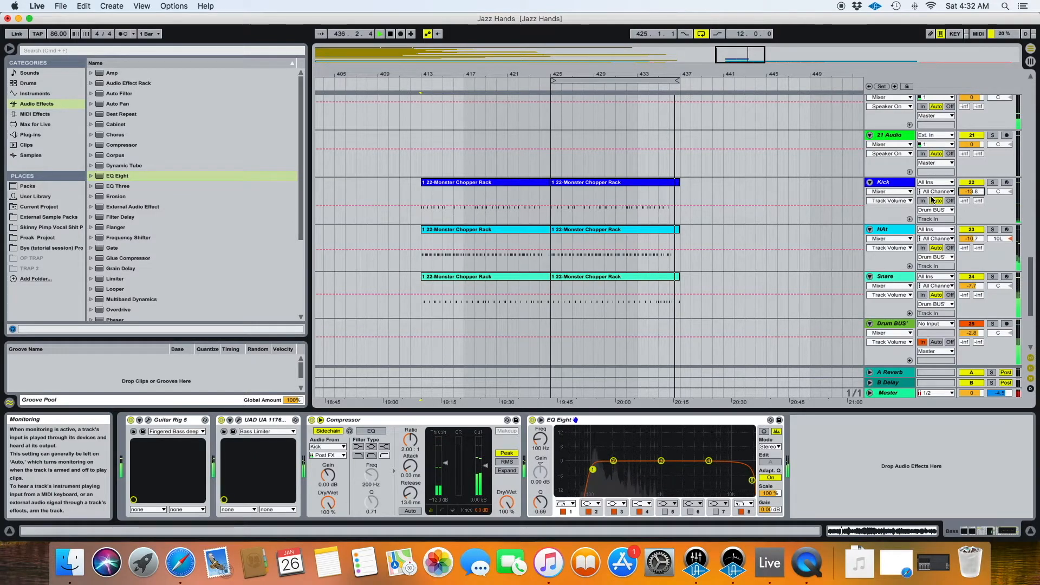
Step: Extend the Bass clips that start at bar 425 on both Bass tracks to end at bar 449
scroll(781, 265, "left", 1)
left_click(550, 250)
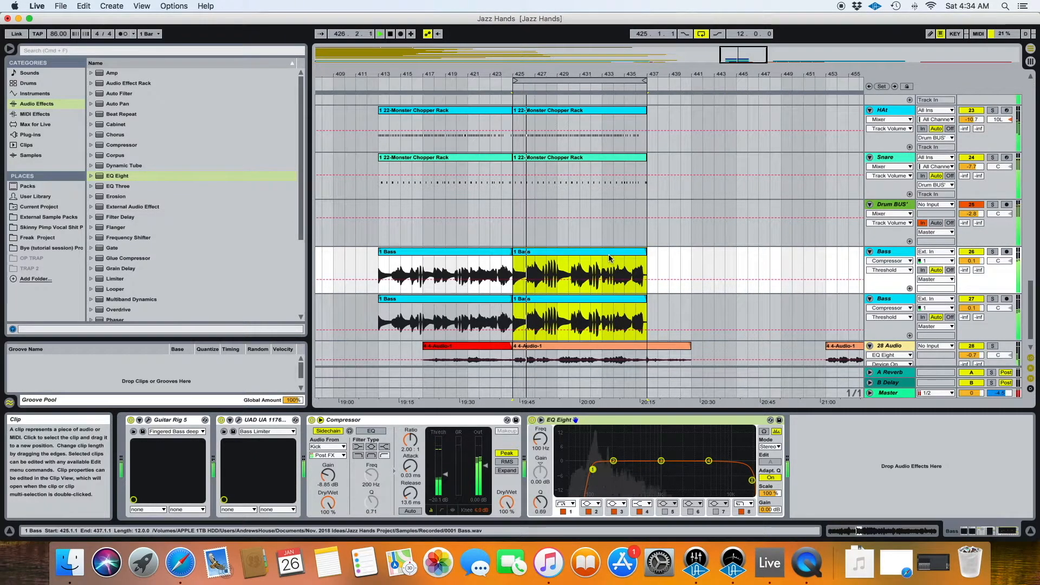
left_click_drag(644, 251, 780, 253)
Step: Insert a new audio track below the duplicated Bass track and name it Bass BUS
scroll(704, 259, "down", 2)
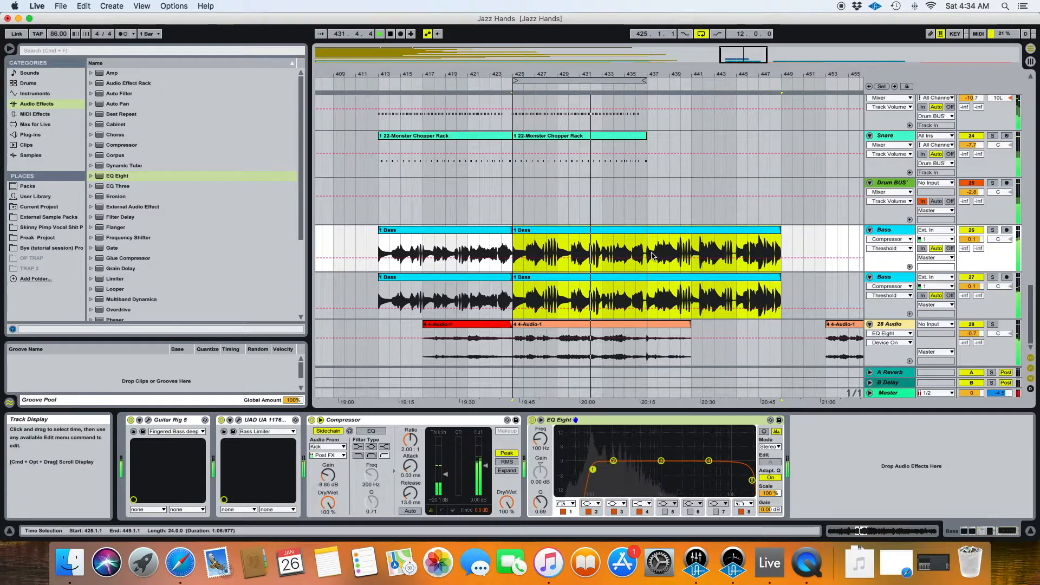
left_click(885, 275)
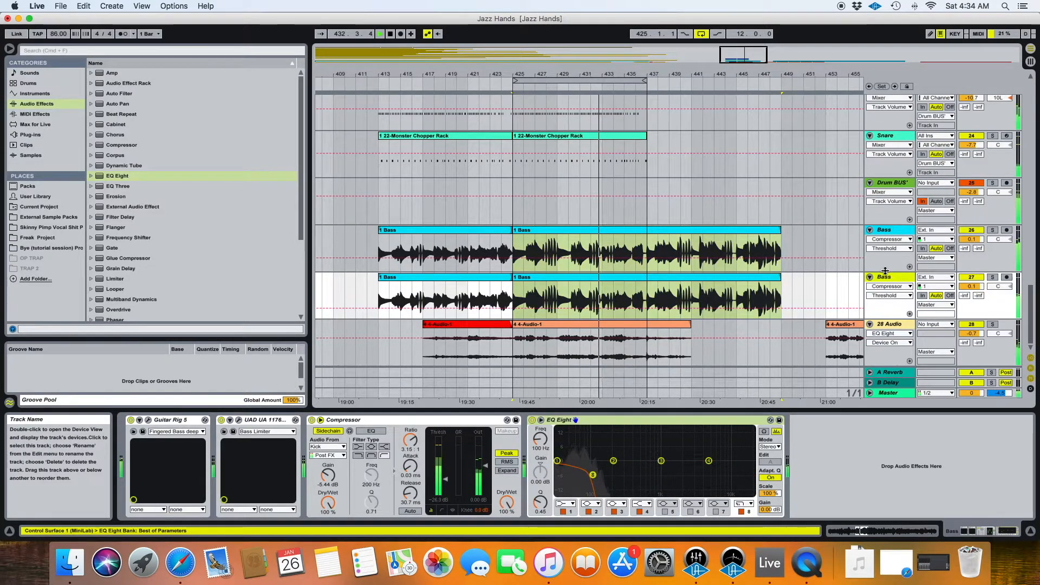
key("super+t")
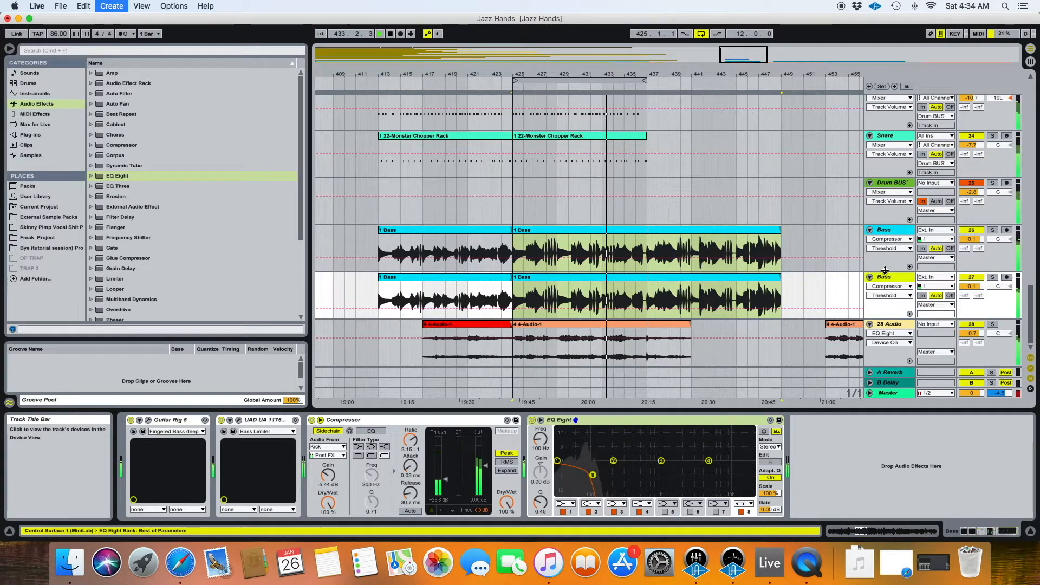
key("super+r")
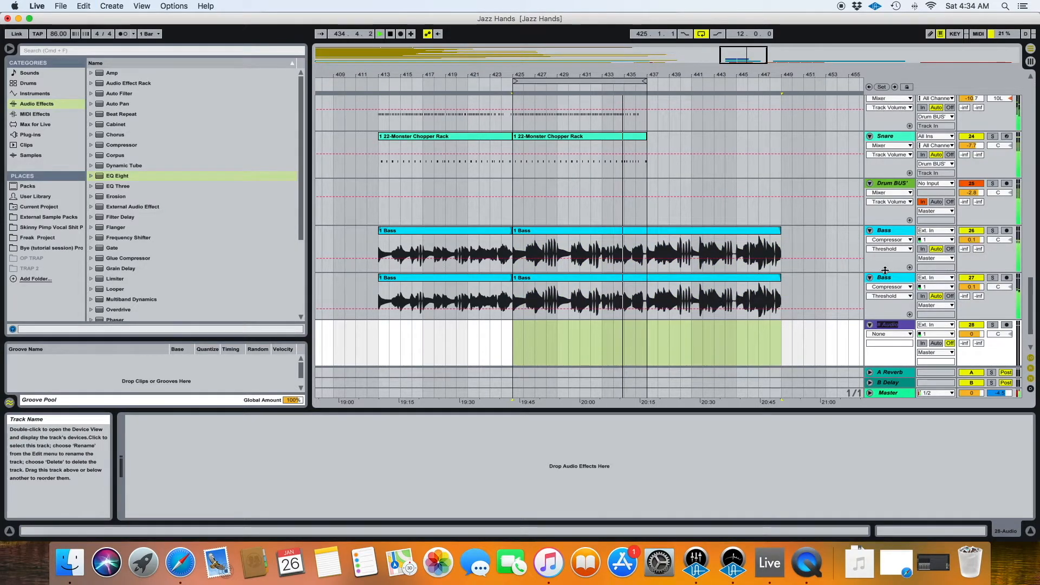
type("Ba")
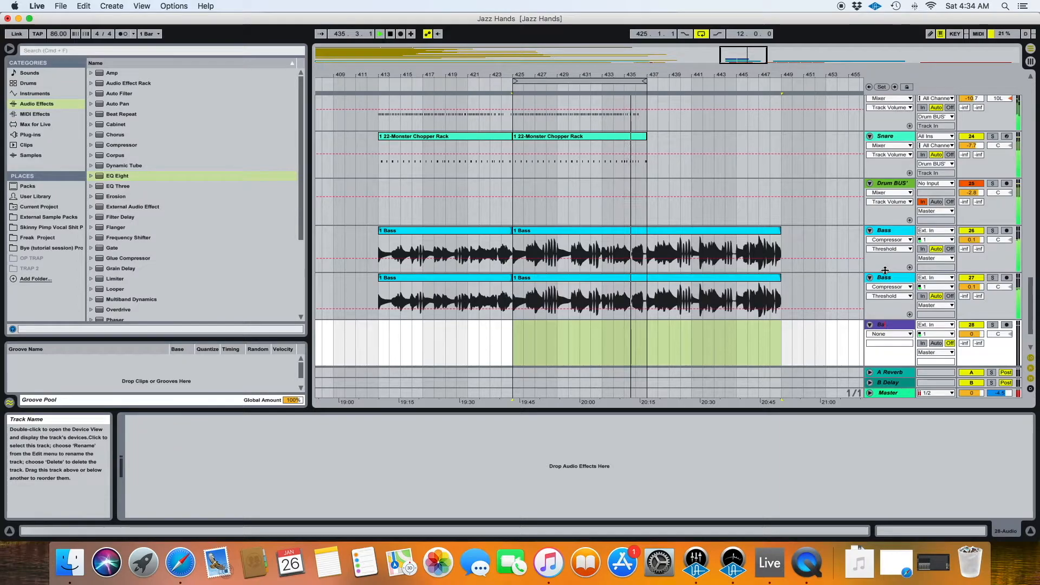
type("ss BUS")
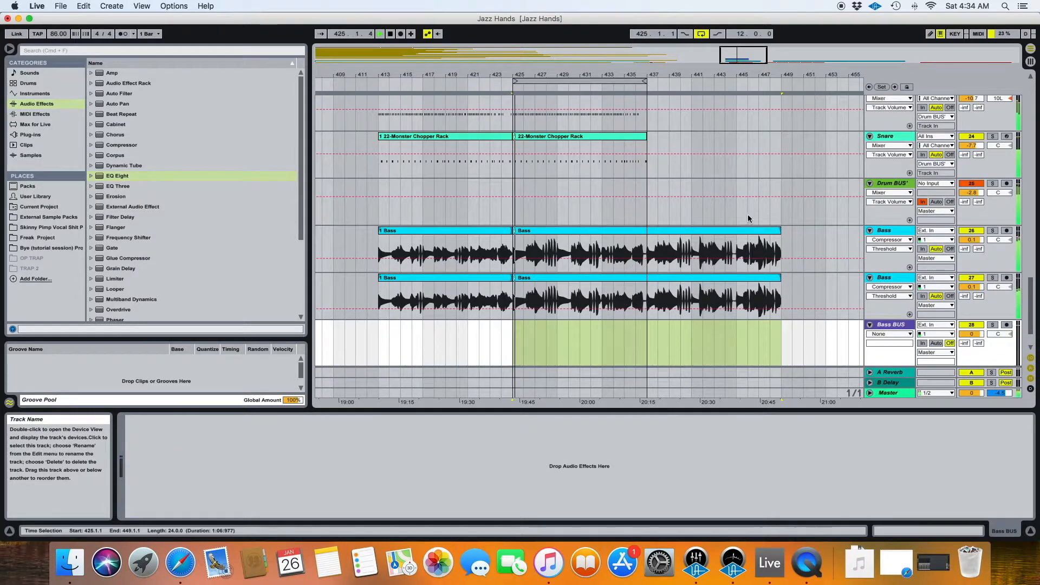
Step: Route the output of both Bass tracks to Bass BUS and set the bus track's monitoring to In
left_click(929, 259)
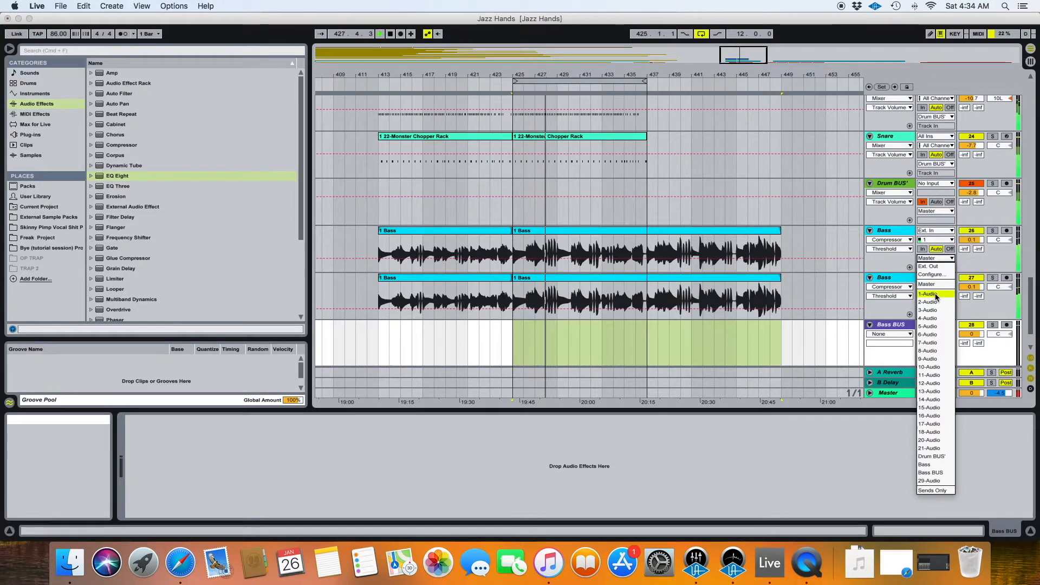
left_click(940, 473)
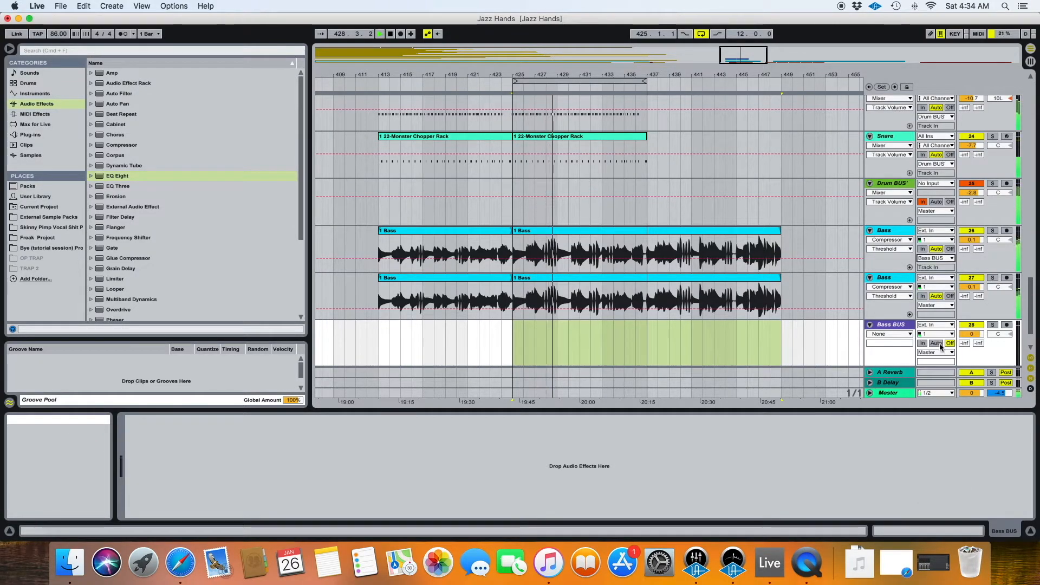
left_click(932, 305)
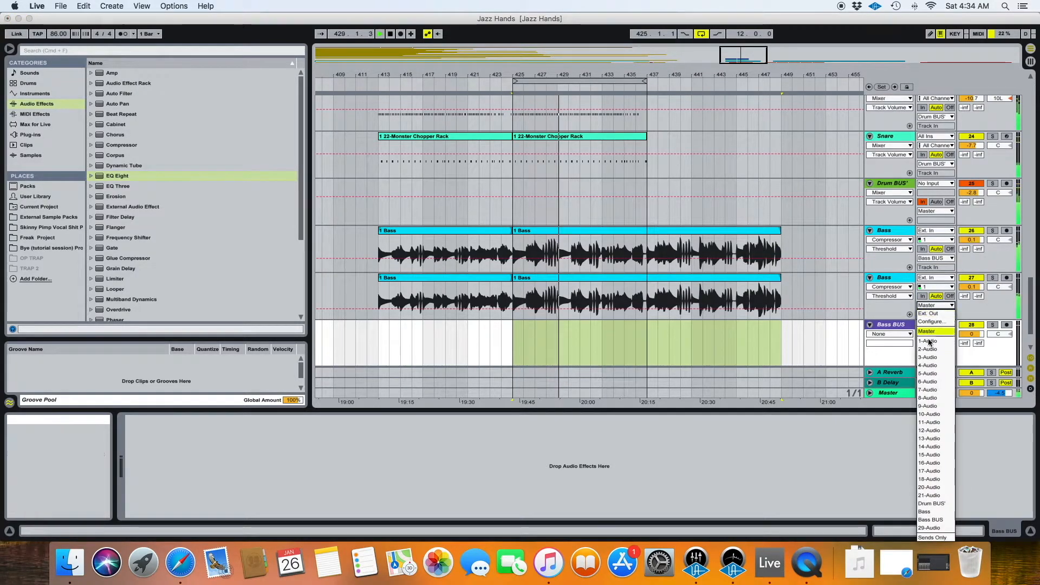
left_click(936, 520)
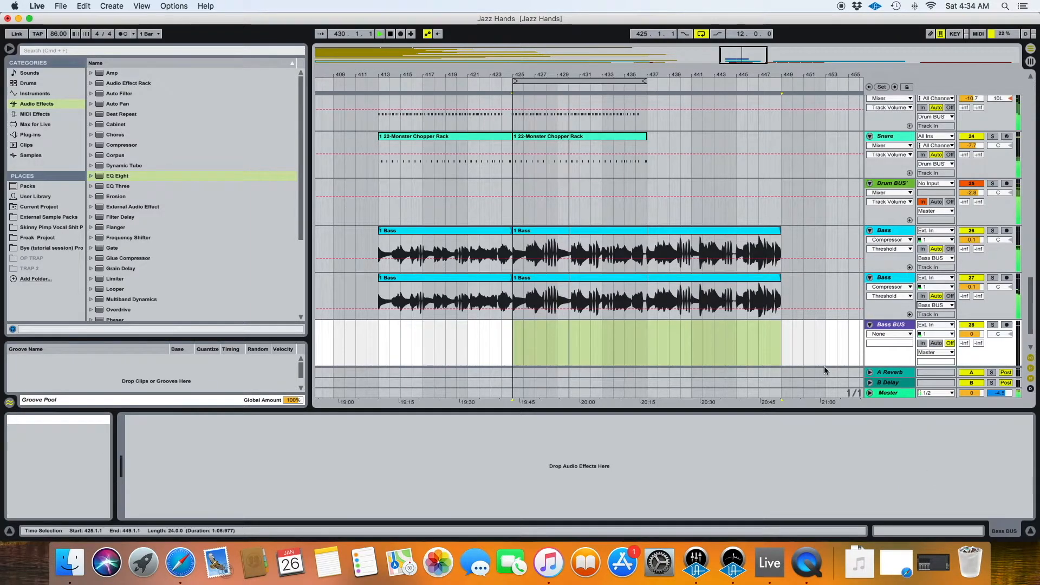
left_click(922, 343)
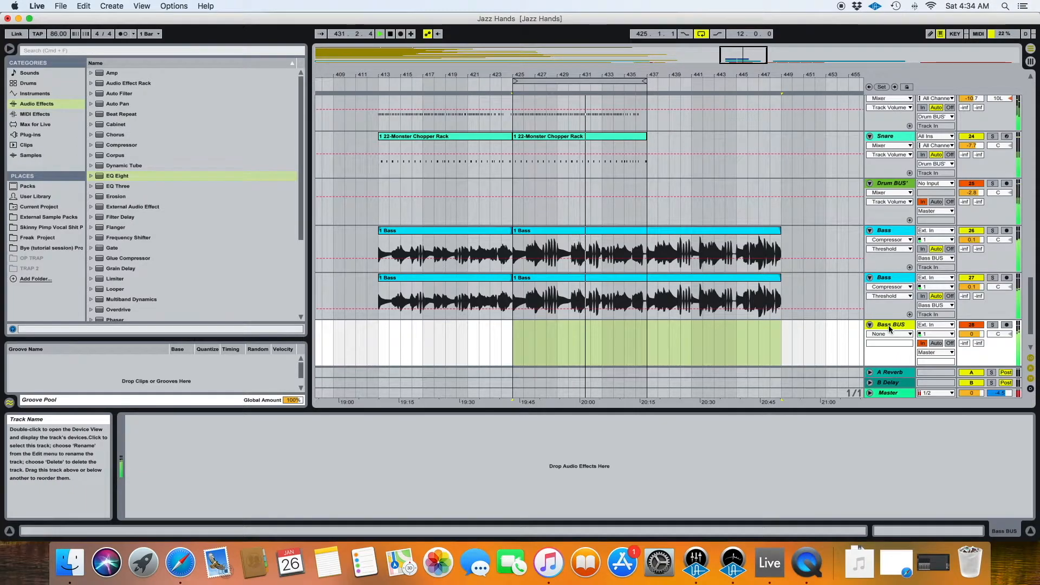
Step: Load EQ Eight onto the Bass BUS track and enable its band 8 high-cut filter
left_click(99, 177)
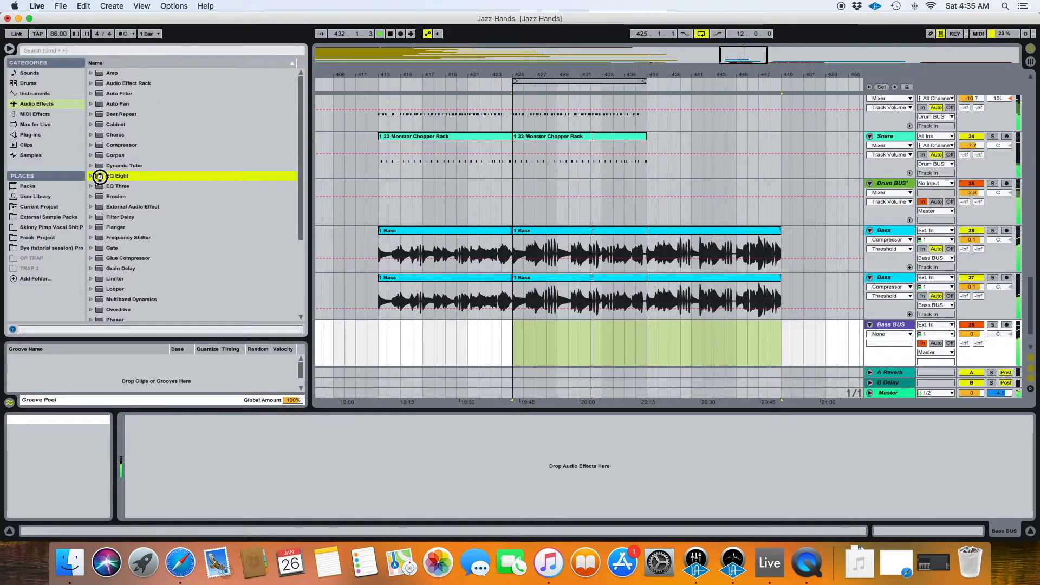
left_click_drag(154, 266, 259, 476)
left_click(340, 511)
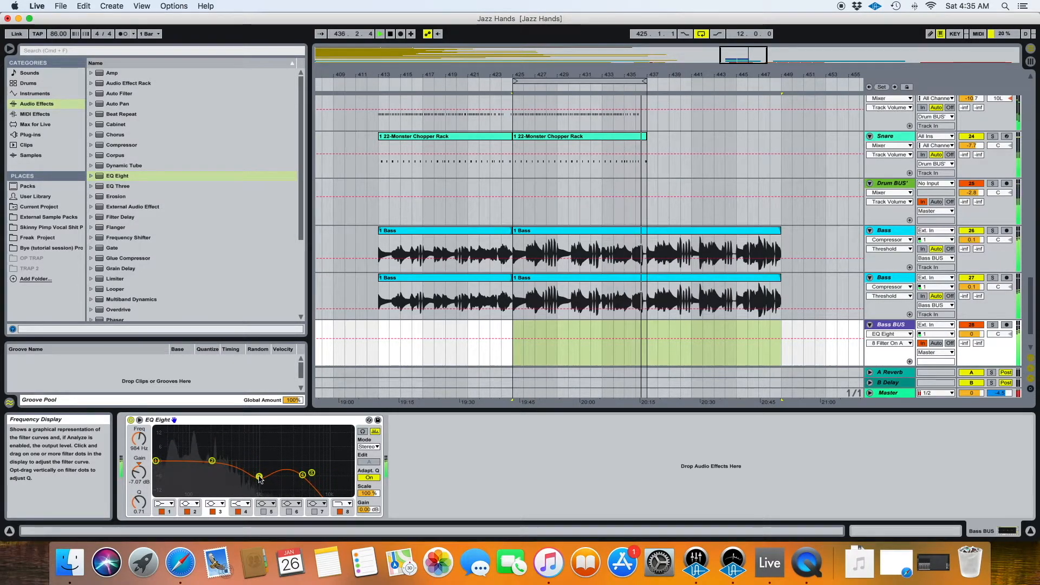
Step: Cut EQ Eight band 3 on Bass BUS to about -8.55 dB at 805 Hz with a Q of 0.41
left_click_drag(295, 470, 254, 478)
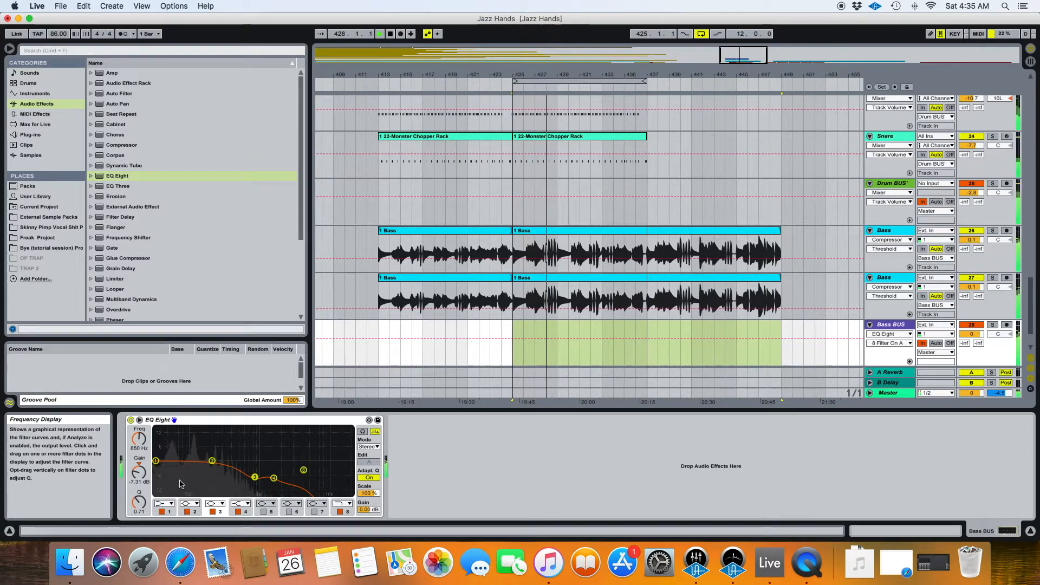
left_click_drag(137, 501, 137, 510)
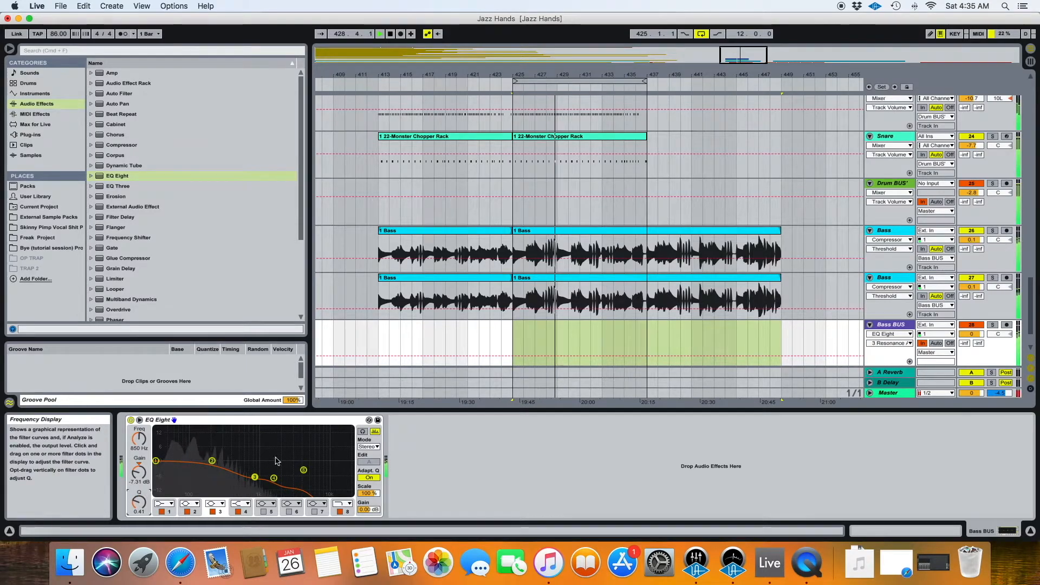
left_click_drag(255, 478, 253, 479)
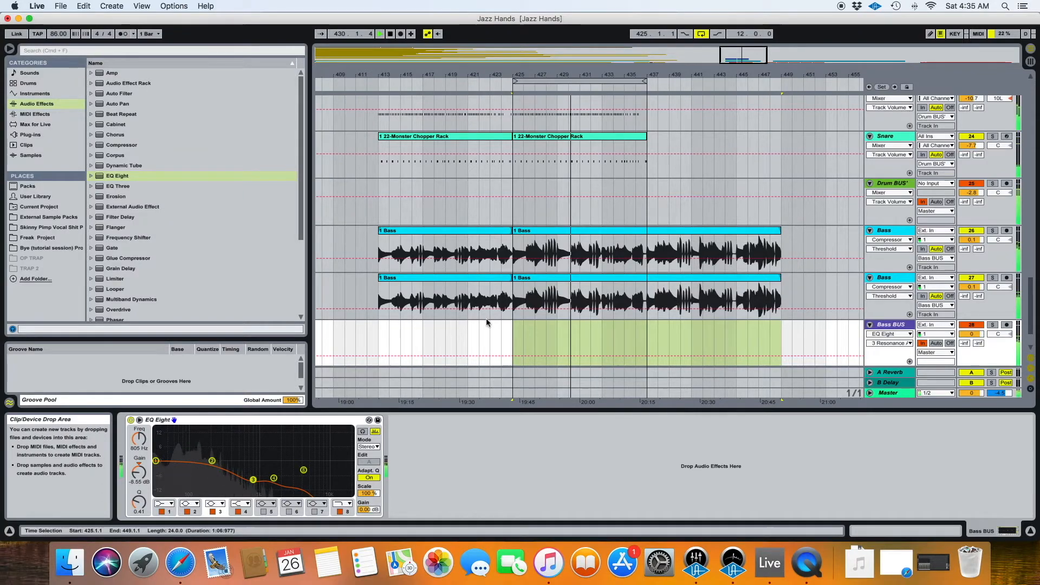
Step: Set the upper Bass track's volume to -3.6 dB and the Bass BUS volume to -0.9 dB
scroll(486, 320, "right", 3)
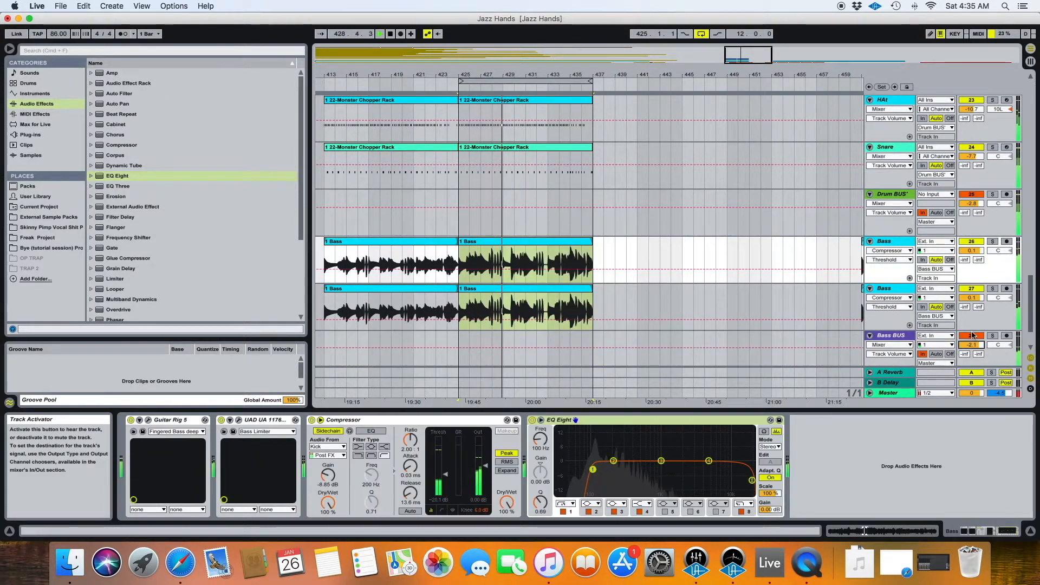
scroll(972, 336, "down", 3)
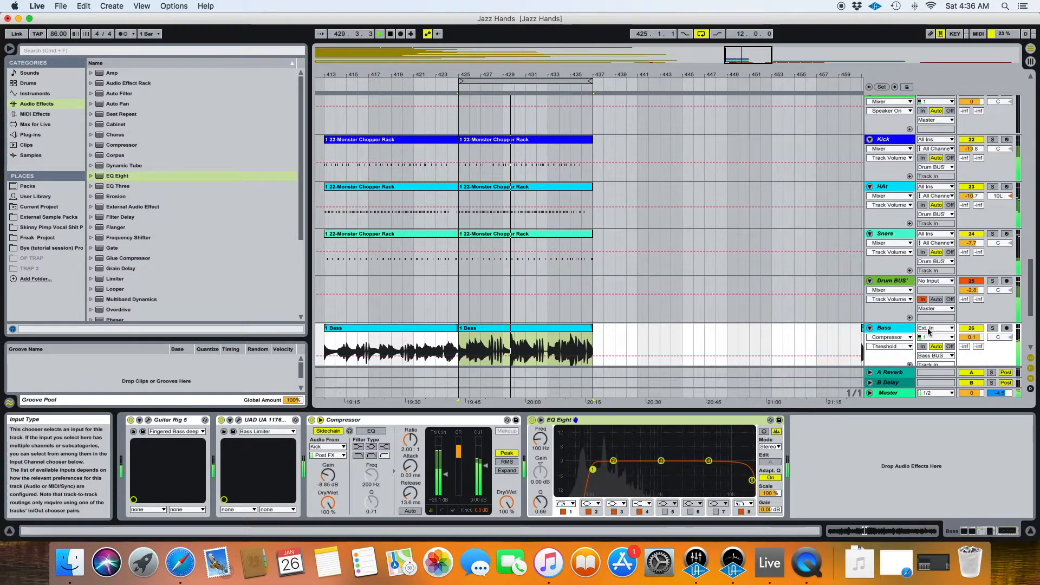
left_click(971, 229)
mouse_move(971, 229)
left_mouse_down()
mouse_move(971, 239)
mouse_move(969, 228)
left_mouse_up()
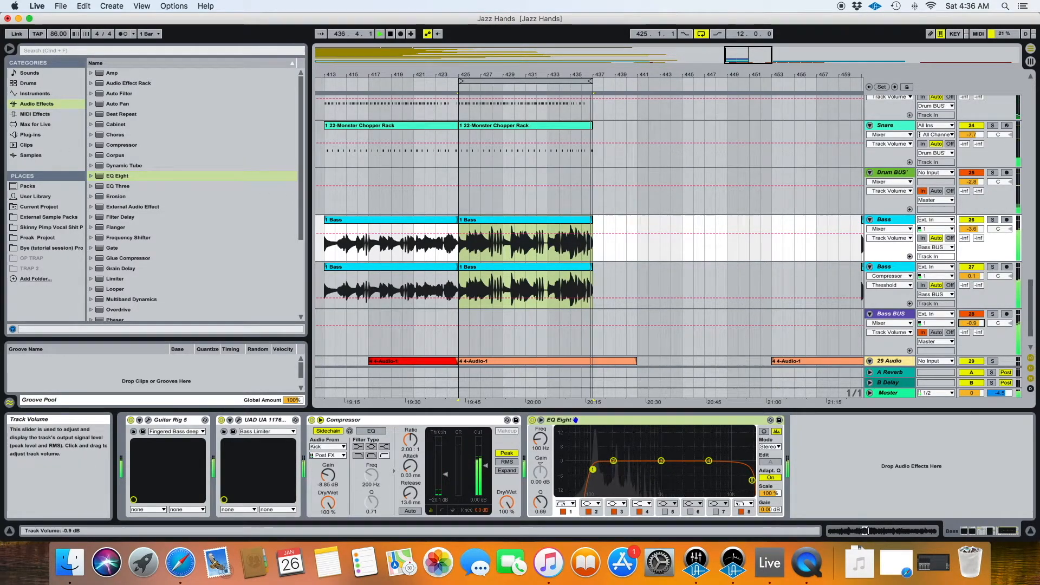
Step: Lower the Snare track's volume to -11.3 dB and set its Monster Chopper Rack Filter Cutoff to 3.93 kHz
scroll(913, 289, "up", 2)
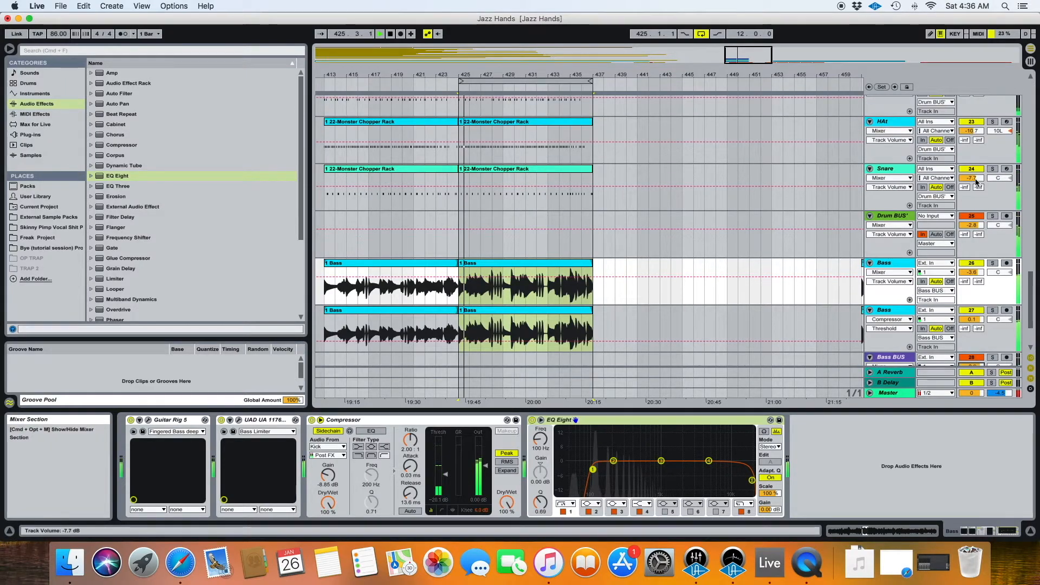
left_click_drag(973, 178, 972, 187)
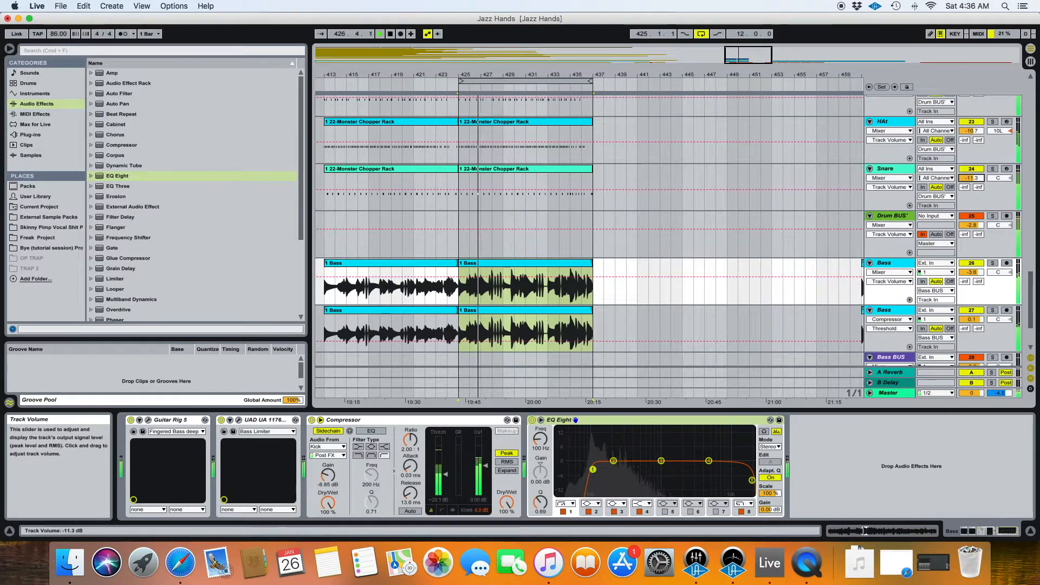
left_click(903, 169)
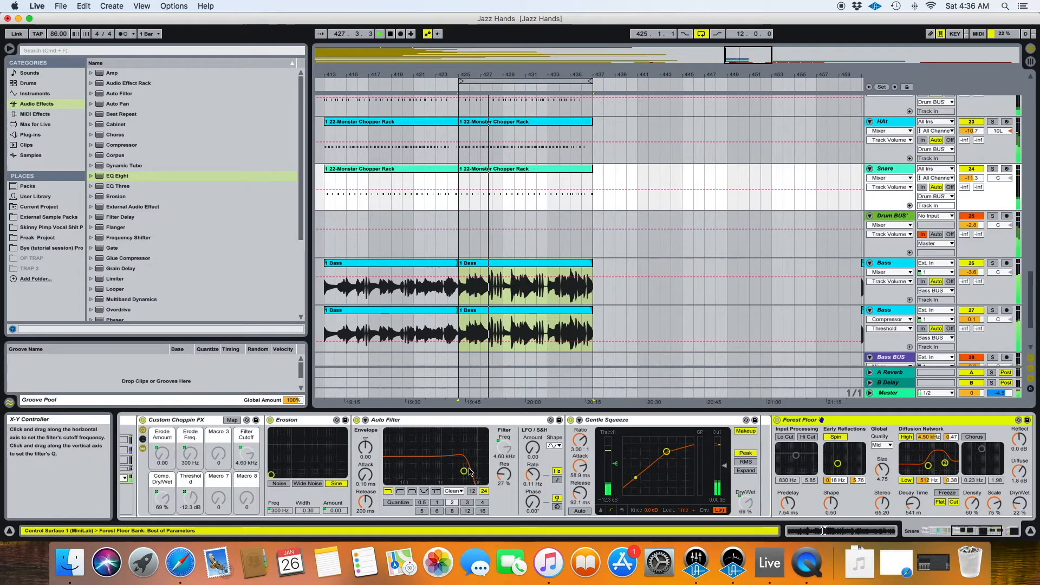
scroll(464, 485, "left", 10)
scroll(464, 484, "left", 3)
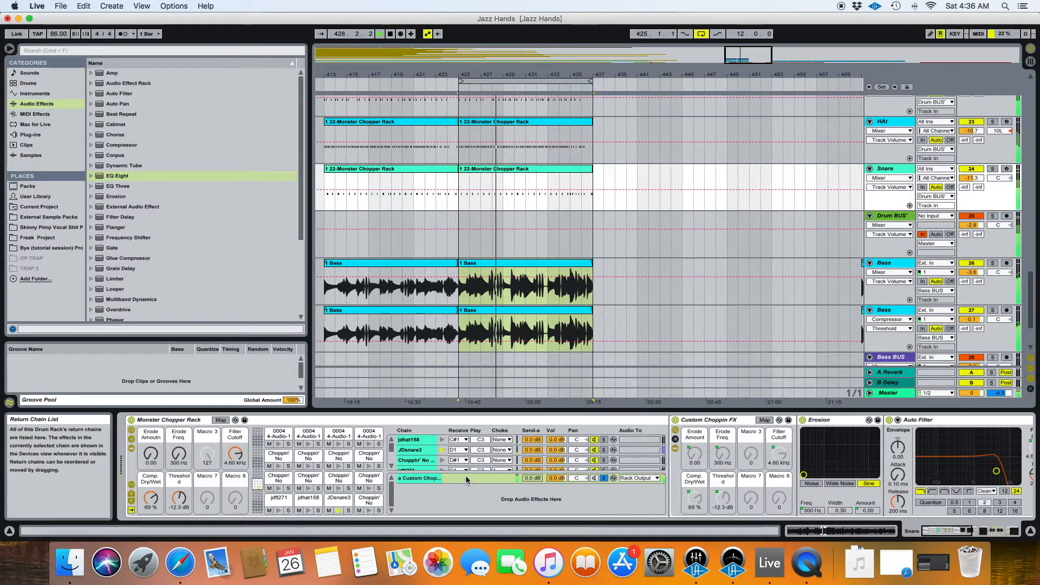
left_click(235, 454)
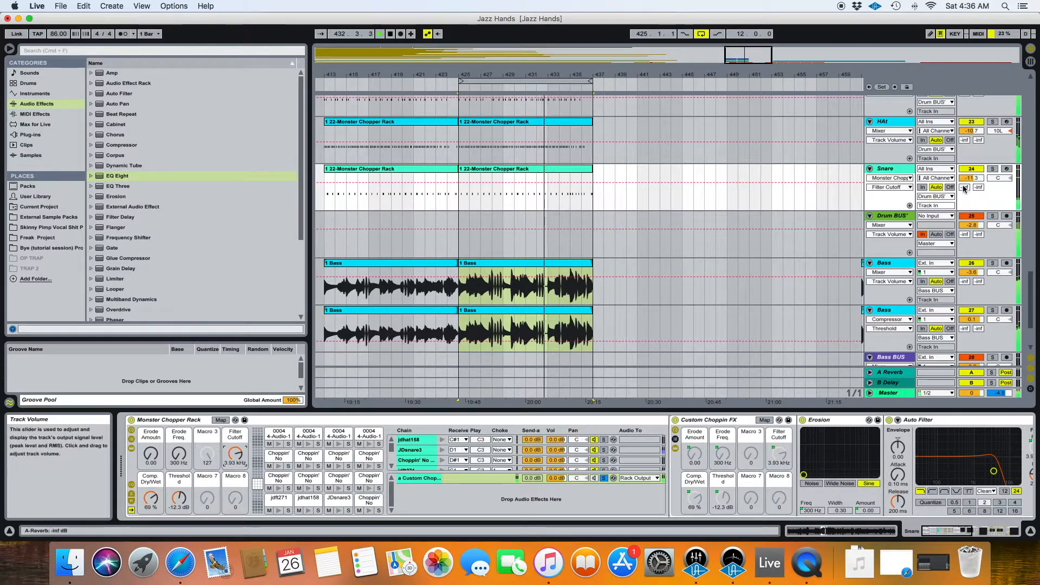
Step: Raise the Drum BUS' track's volume to -2.4 dB
left_click_drag(971, 225, 971, 224)
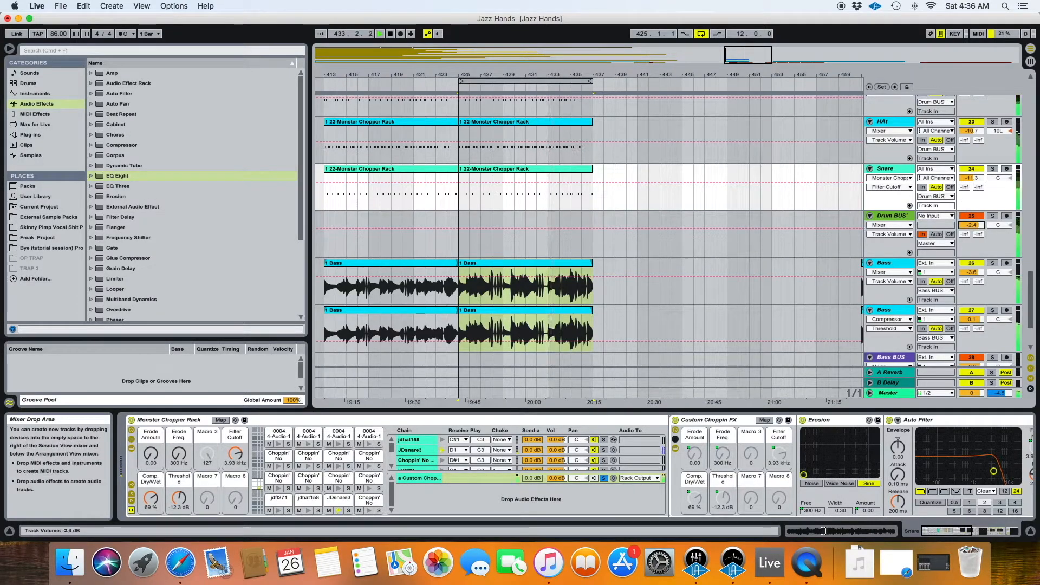
scroll(957, 172, "up", 3)
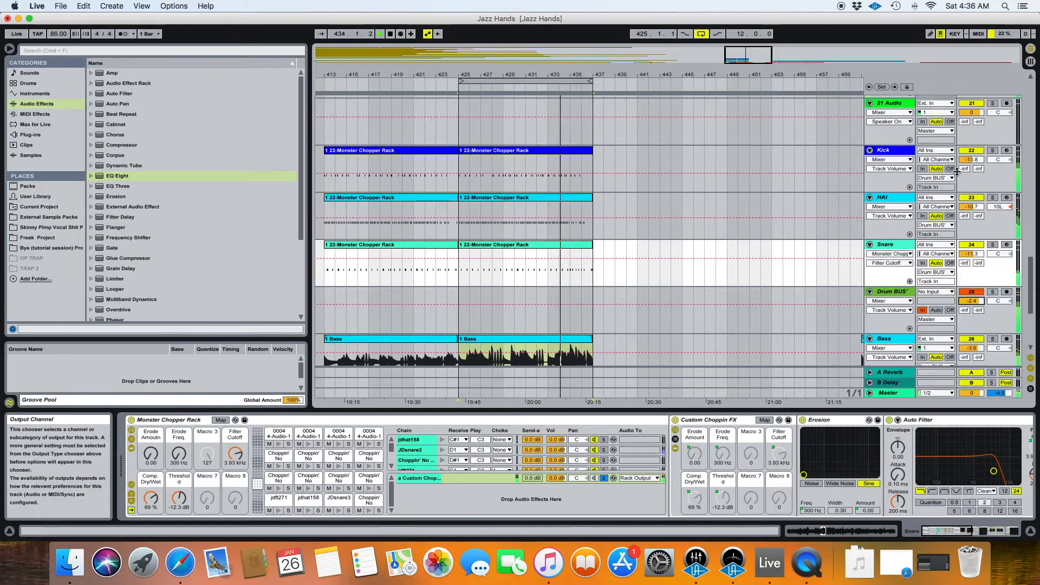
Step: Lower the 29 Audio track's volume to -2.1 dB and deactivate the track
scroll(895, 184, "down", 5)
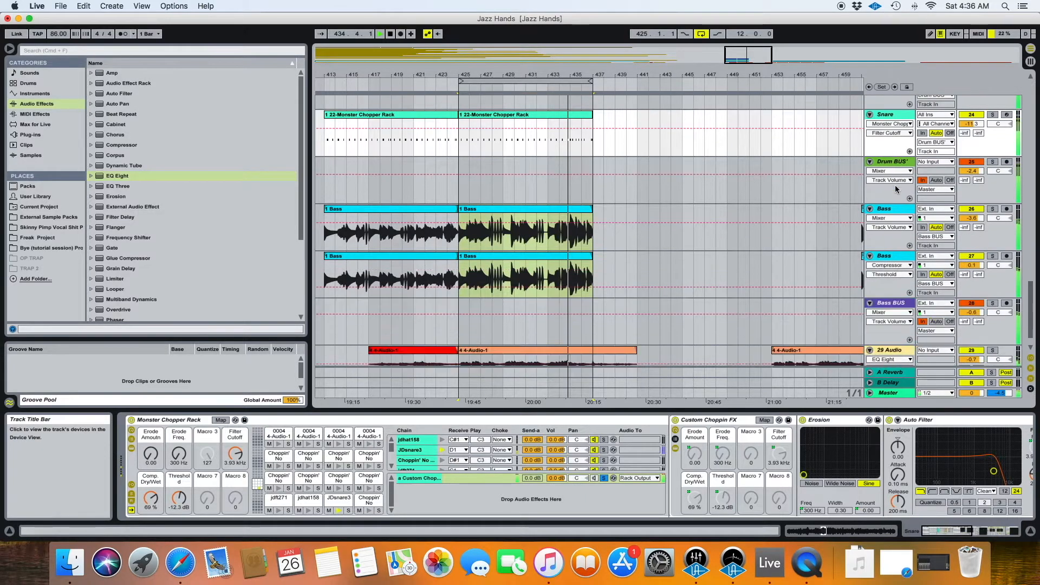
scroll(895, 184, "down", 1)
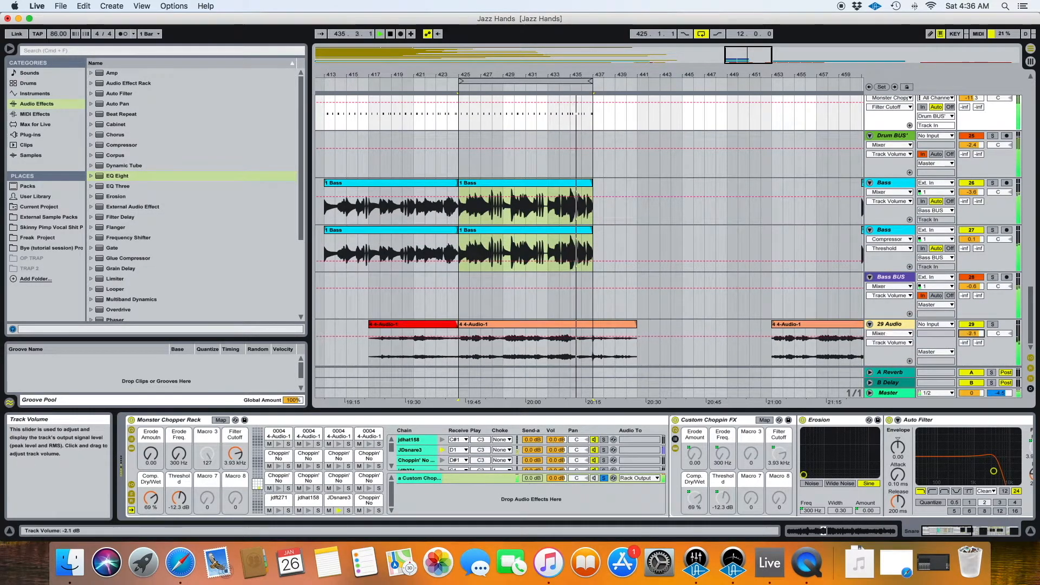
left_click(970, 324)
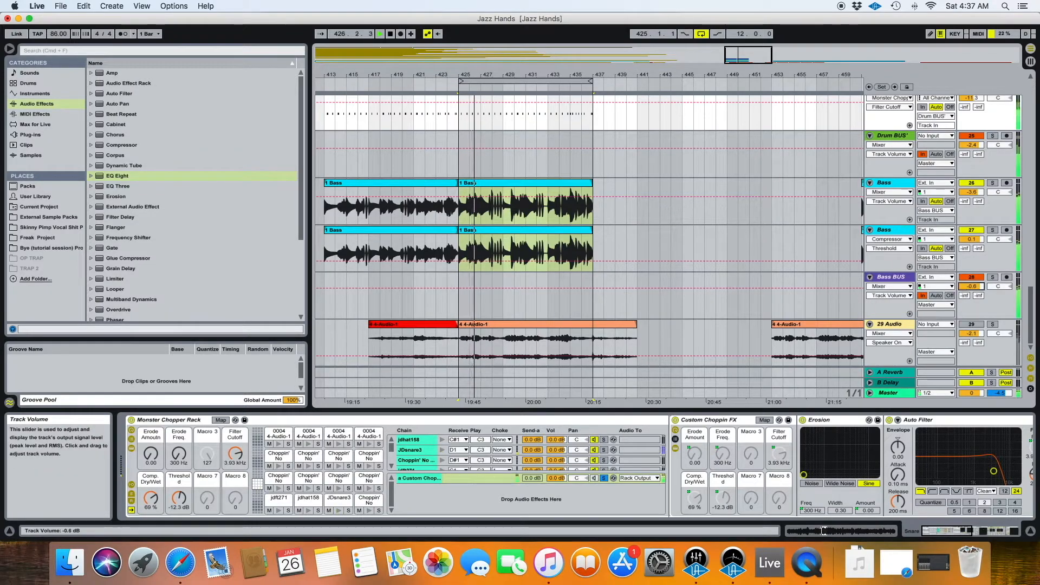
Step: Set the Bass BUS volume to 0.1 dB and turn its EQ Eight band 1 into a low cut at about 40.9 Hz
left_click(902, 279)
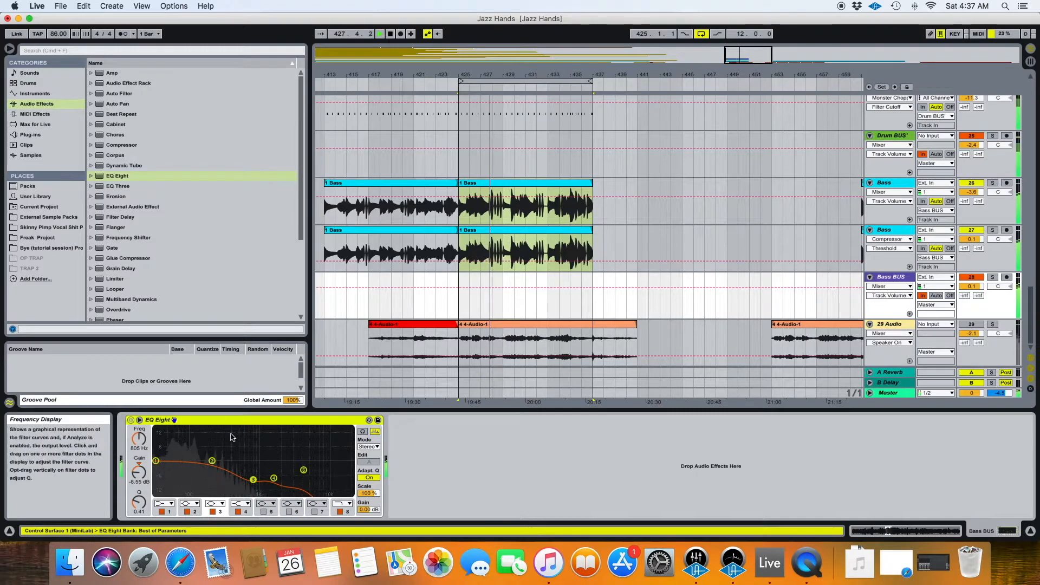
left_click_drag(156, 461, 204, 453)
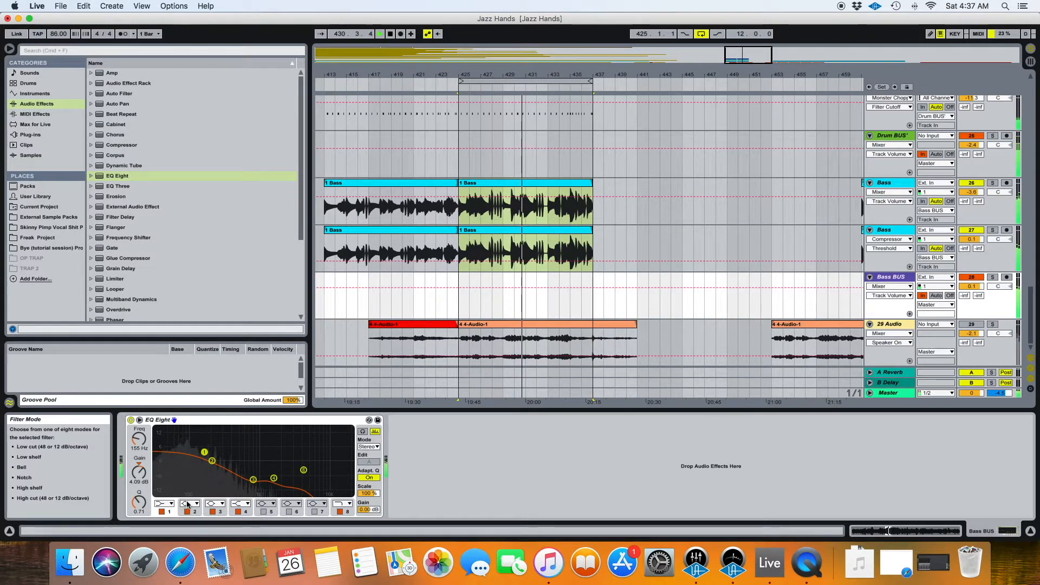
left_click_drag(212, 460, 201, 459)
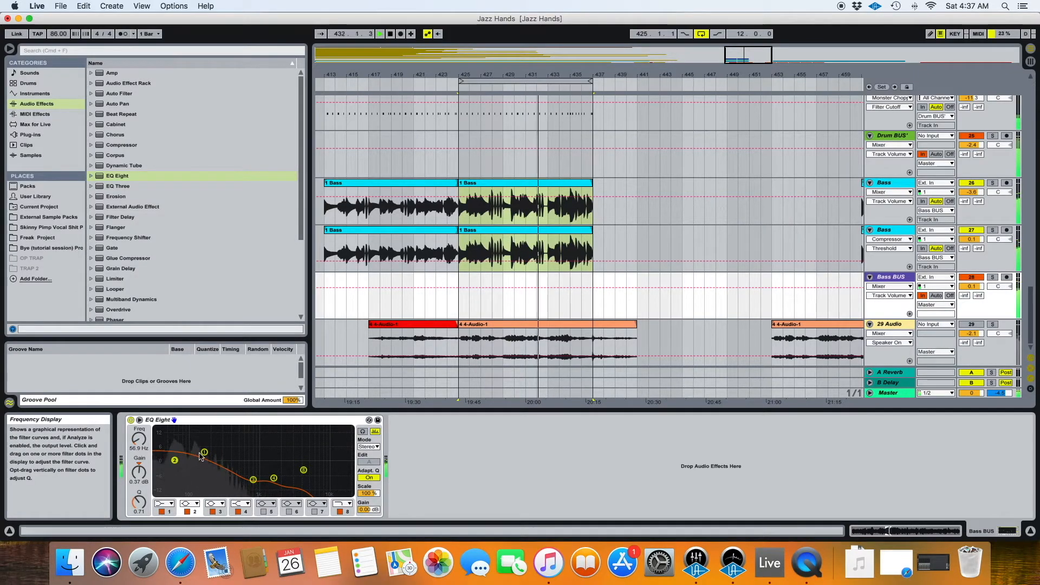
left_click(163, 503)
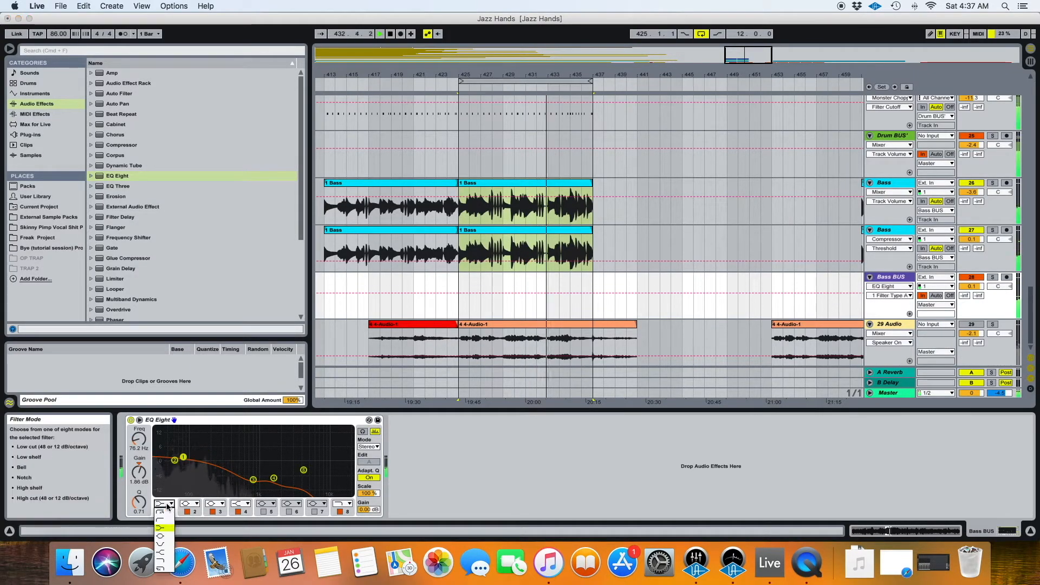
left_click(164, 519)
left_click_drag(181, 468, 167, 464)
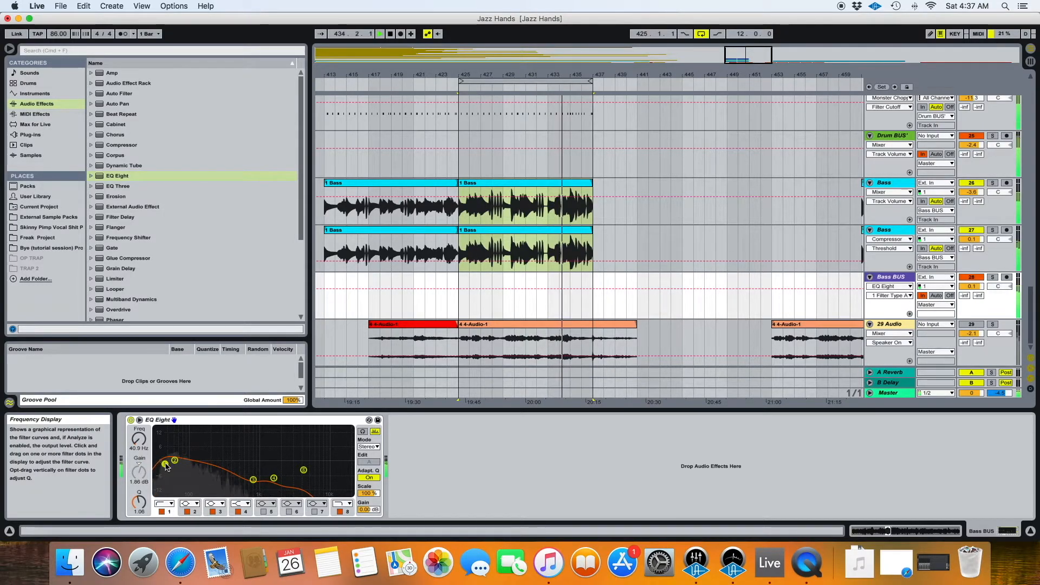
Step: On the Bass BUS EQ, set band 2 to 80.5 Hz at 2.36 dB, and bands 3 and 4 to 381 Hz and 866 Hz at -7.31 dB
left_click_drag(181, 459, 183, 456)
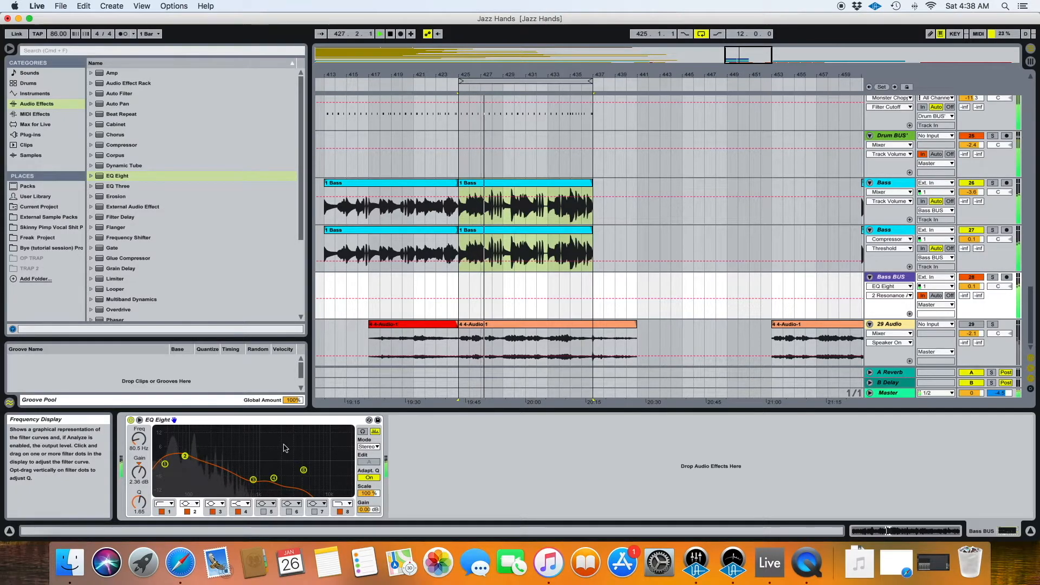
left_click_drag(253, 480, 230, 477)
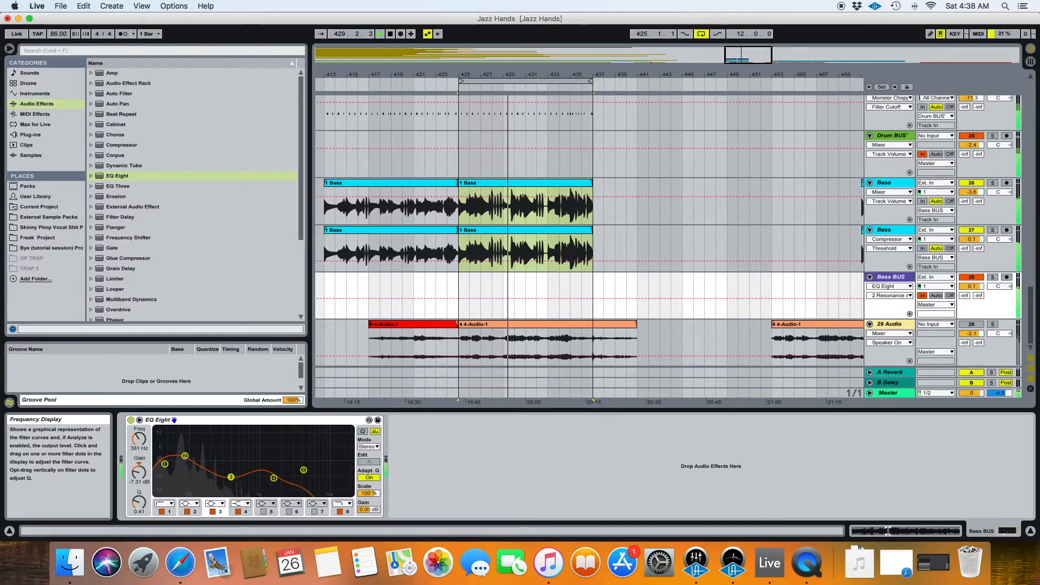
left_click_drag(273, 479, 256, 477)
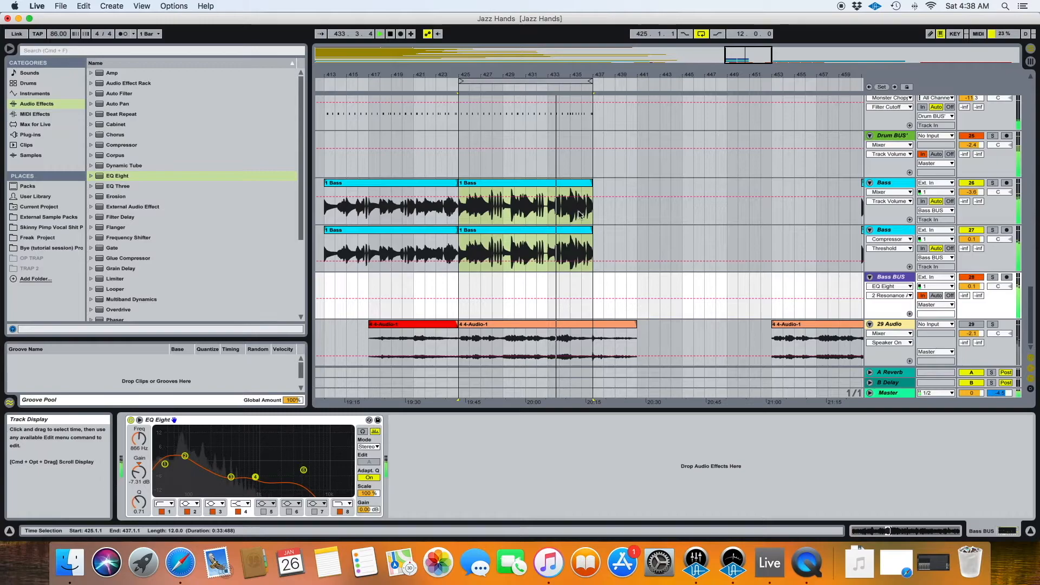
Step: Lengthen the bar 425 clips on both Bass tracks by 12 bars and move the added section back to bar 425
left_click(591, 183)
left_click(593, 195)
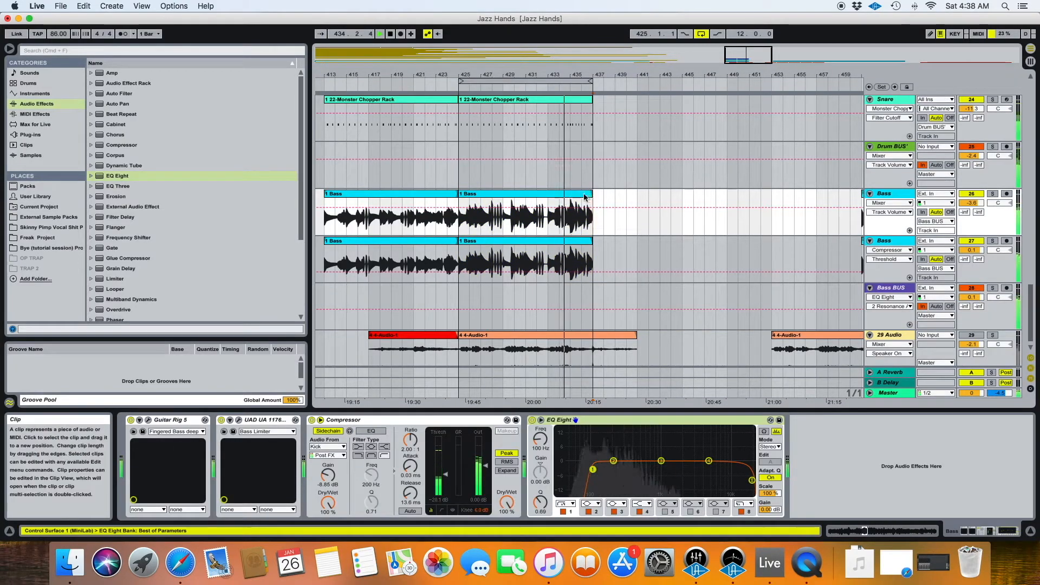
left_click(563, 193)
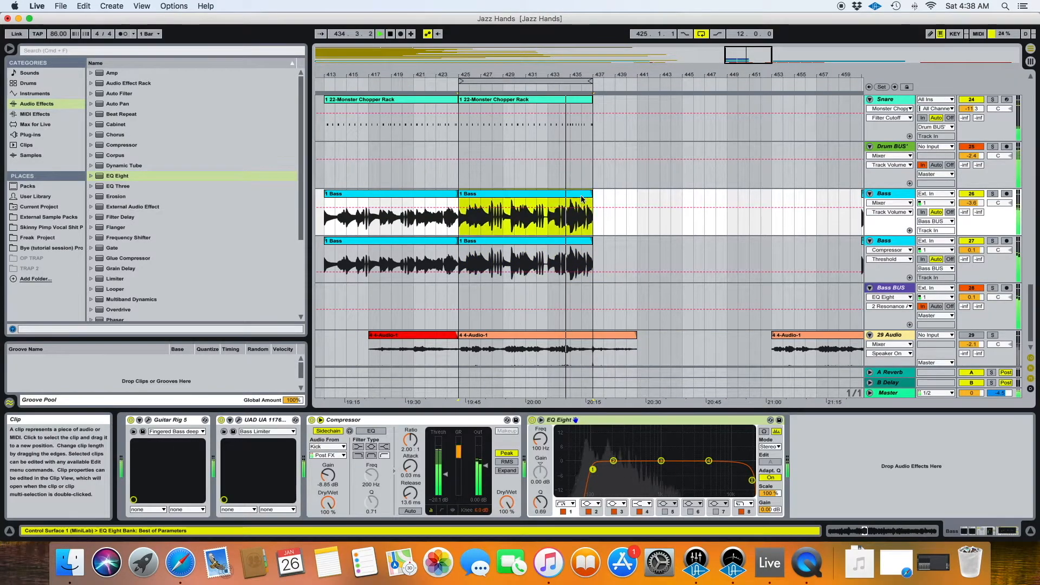
left_click(562, 242, "shift")
left_click_drag(592, 201, 594, 265)
left_click(715, 203)
left_click_drag(627, 196, 491, 207)
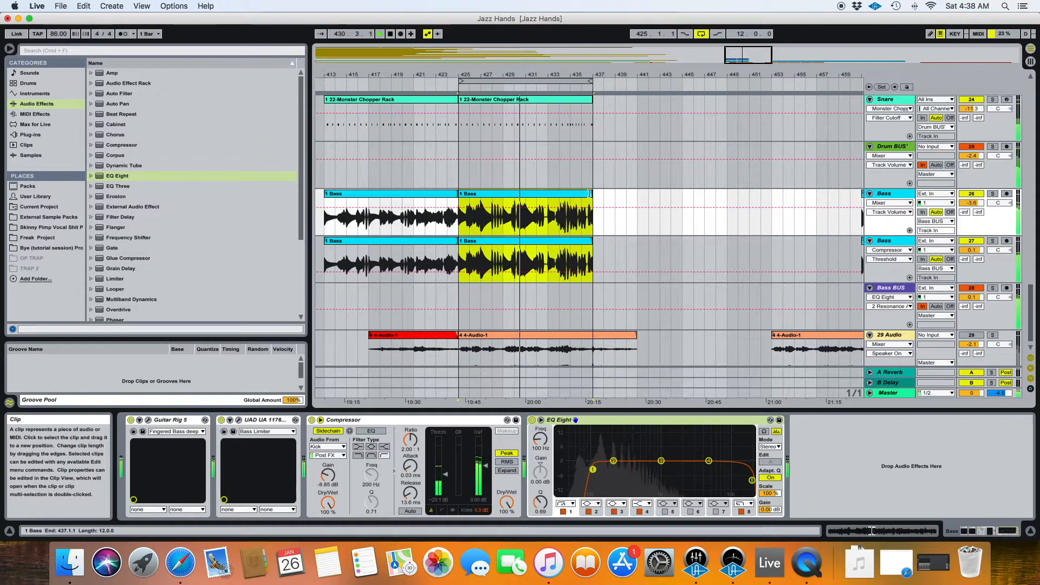
Step: Extend both Bass clips from bar 437 to bar 449 again and move that 12-bar section to bar 425
left_click_drag(602, 193, 727, 196)
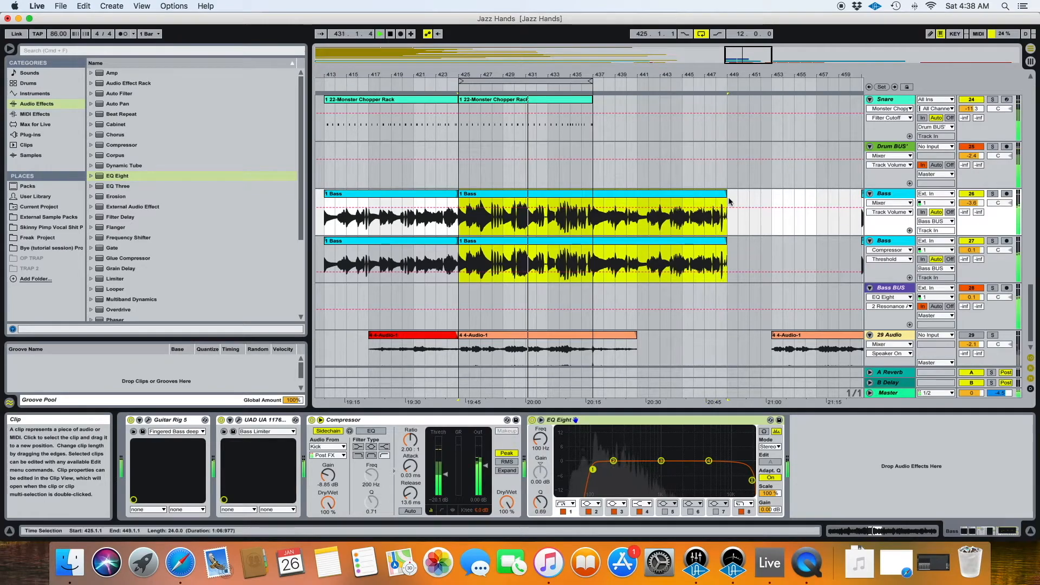
left_click_drag(596, 225, 728, 249)
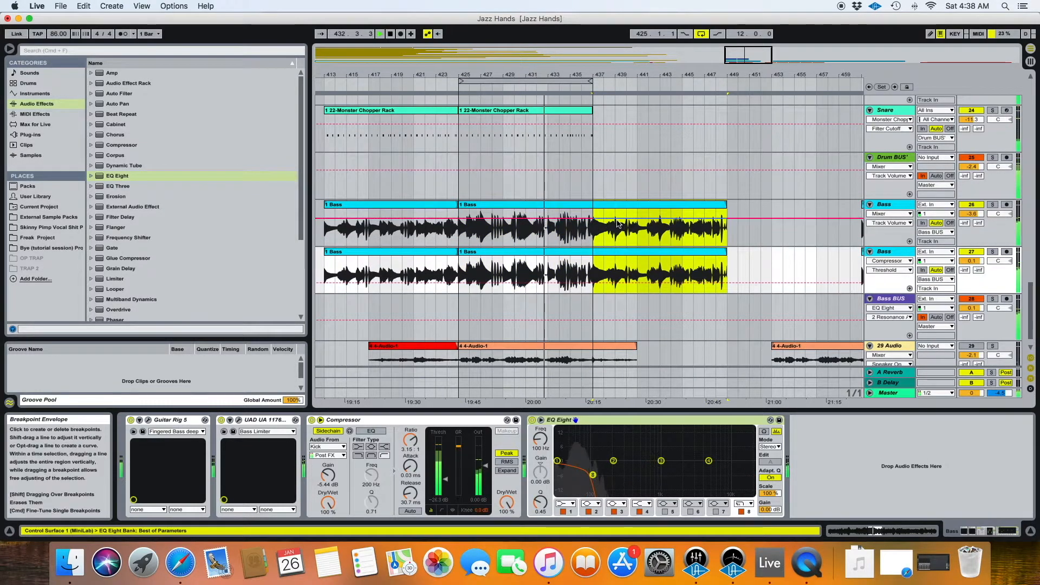
scroll(617, 223, "down", 1)
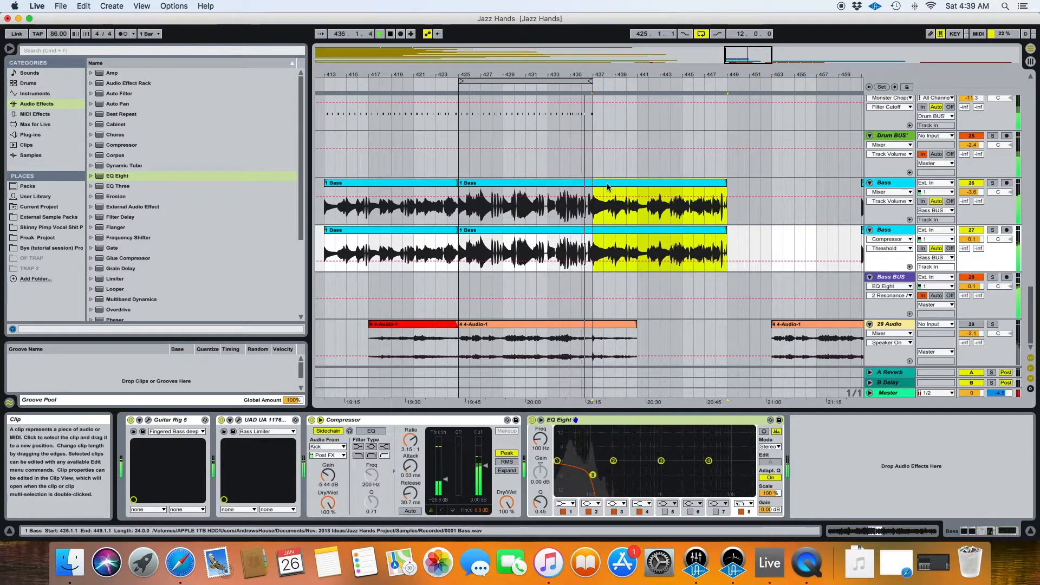
left_click_drag(606, 184, 470, 192)
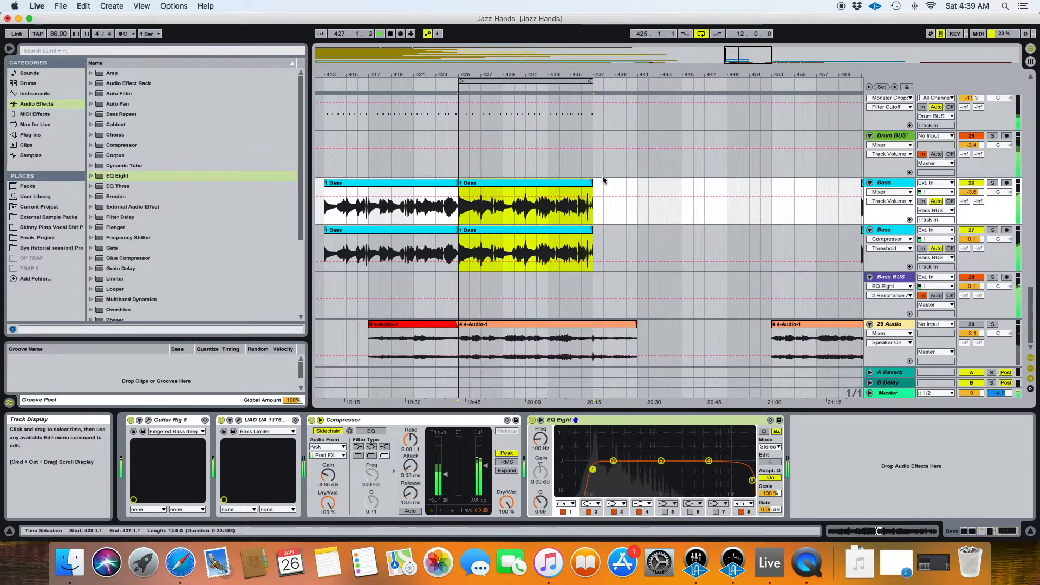
Step: Extend the Bass clips on both tracks to bar 449 and select their section from bar 437 to bar 449
left_click_drag(592, 181, 726, 185)
left_click_drag(590, 218, 728, 243)
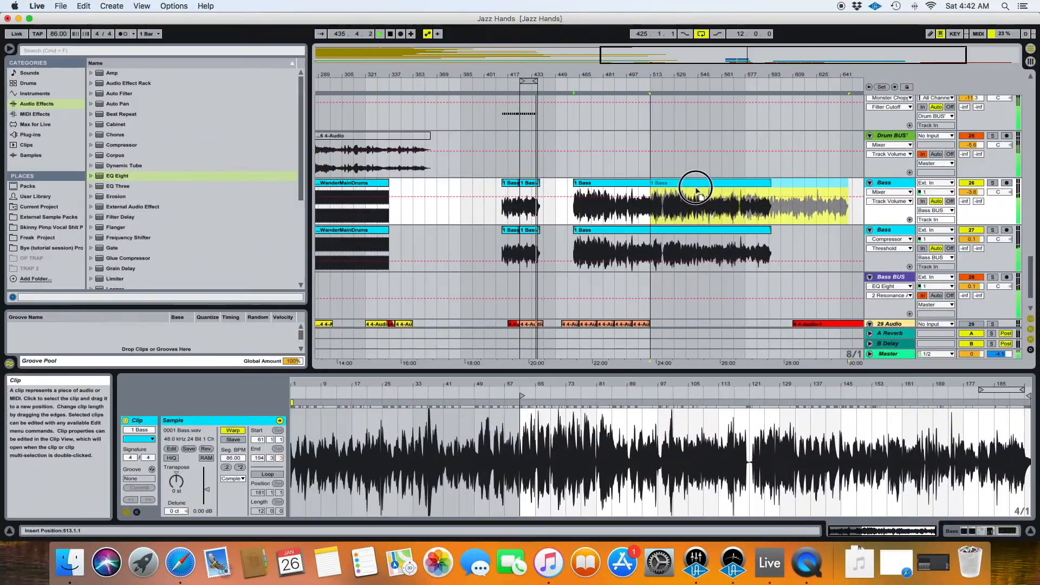
Step: Extend the start of the long Bass clip on the upper Bass track back to bar 453
left_click_drag(652, 184, 560, 181)
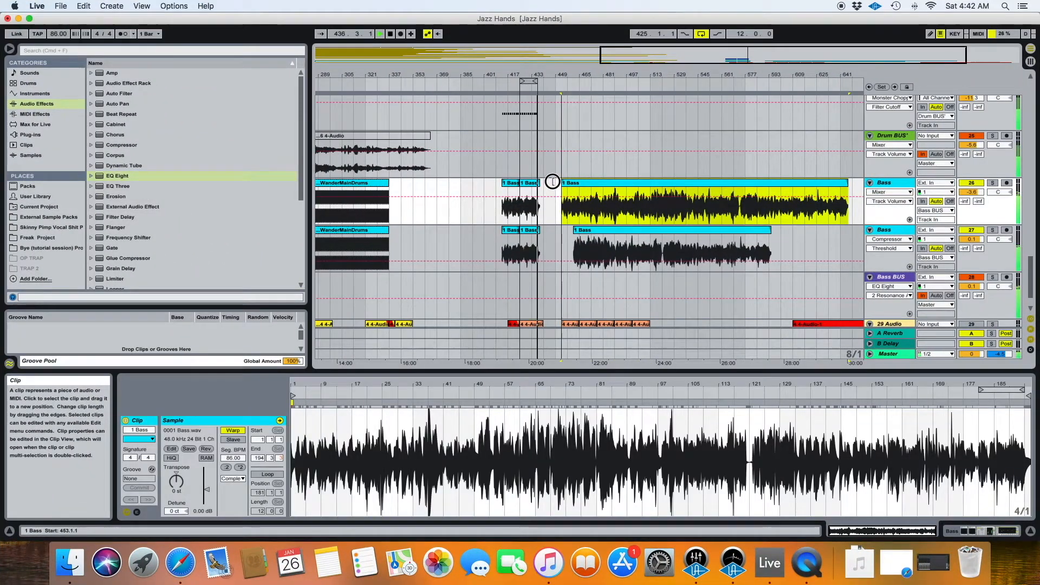
Step: Lengthen the long clip on the lower Bass track and move the long clips on both Bass tracks to start at bar 513
left_click(608, 234)
left_click_drag(608, 234, 558, 231)
left_click_drag(607, 183, 695, 183)
left_click_drag(646, 234, 726, 234)
left_click_drag(651, 183, 608, 183)
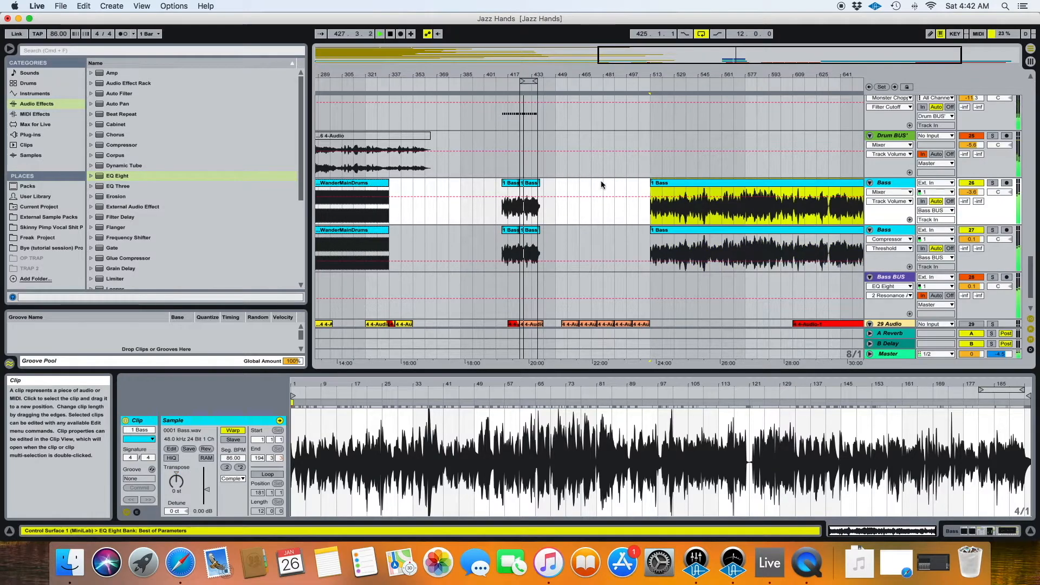
Step: Move the long clips on both Bass tracks back so that they start at bar 425
left_click_drag(652, 182, 520, 183)
left_click_drag(669, 232, 542, 237)
left_click_drag(527, 75, 527, 139)
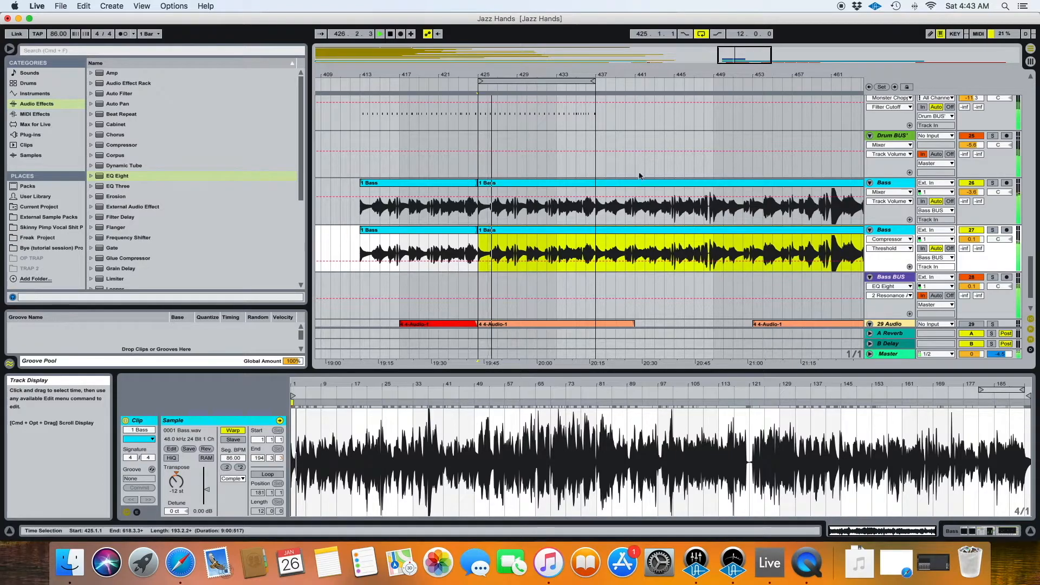
Step: Move the bar 437 to 449 section of both Bass tracks to bar 425 and lower the 29 Audio volume to -3.4
scroll(639, 175, "down", 3)
scroll(639, 174, "left", 1)
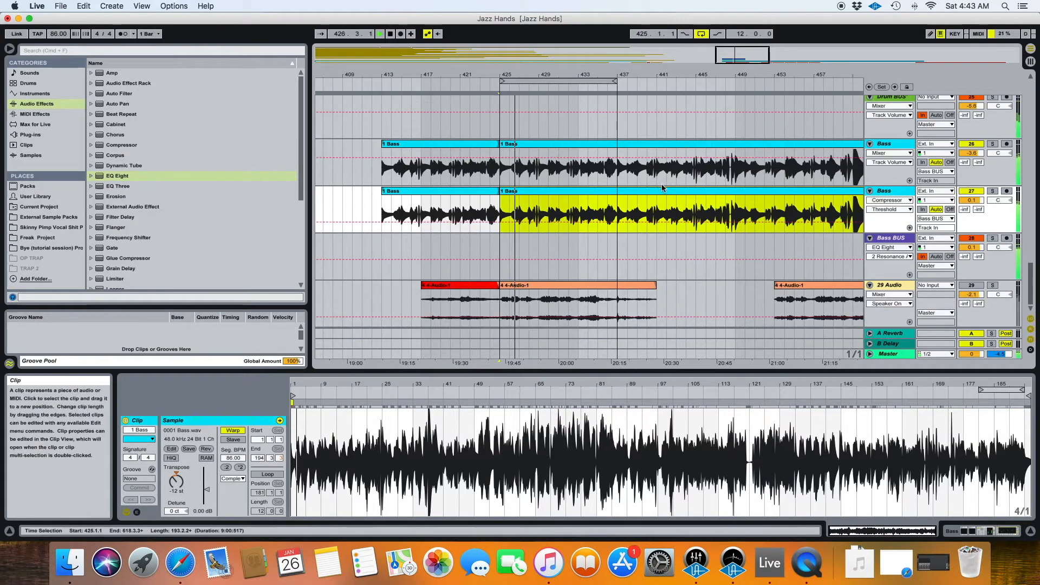
left_click(972, 295)
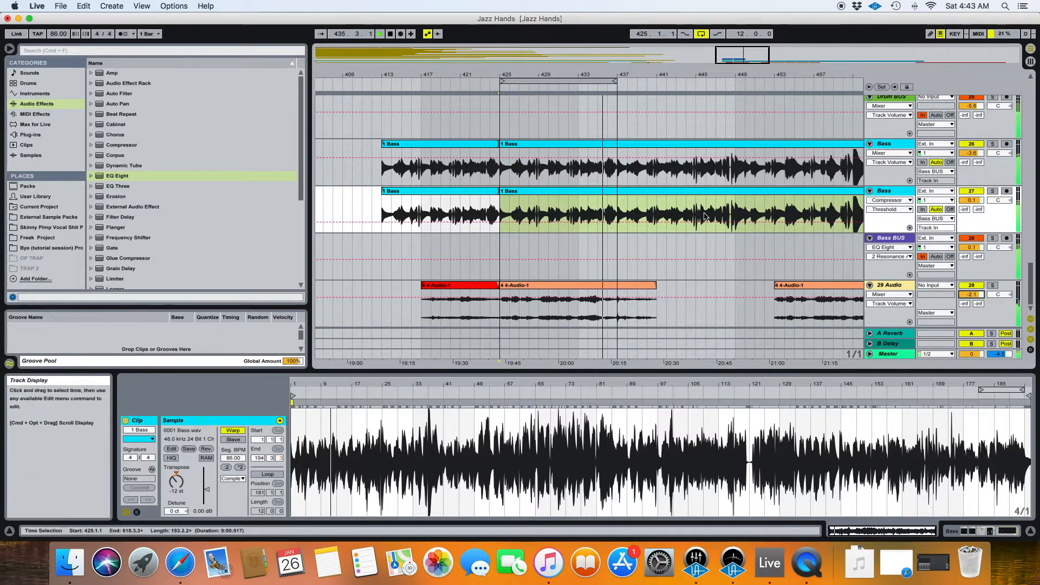
left_click_drag(618, 214, 735, 168)
left_click_drag(672, 144, 555, 144)
scroll(595, 216, "left", 2)
left_click_drag(968, 295, 967, 298)
Step: Extend the clips on both Bass tracks from bar 437 to bar 449 and move the added 12-bar section to bar 425
left_click_drag(649, 144, 767, 144)
left_click_drag(766, 168, 651, 214)
left_click_drag(671, 144, 554, 144)
Step: Extend the Bass clips on both tracks to bar 449 and select their section from bar 437 to bar 449
left_click_drag(649, 144, 768, 144)
left_click_drag(767, 168, 651, 214)
left_click_drag(672, 144, 767, 144)
left_click_drag(767, 168, 651, 213)
Step: Lengthen the Bass clips to bar 449 once more and move their 12-bar section from bar 437 to bar 425
left_click_drag(725, 144, 767, 144)
left_click_drag(764, 158, 699, 158)
left_click_drag(702, 168, 587, 214)
left_click_drag(595, 144, 477, 145)
Step: Audition two further bass sections by twice extending both Bass clips to bar 449 and moving the added 12 bars to bar 425
left_click_drag(583, 144, 702, 144)
left_click_drag(703, 167, 586, 214)
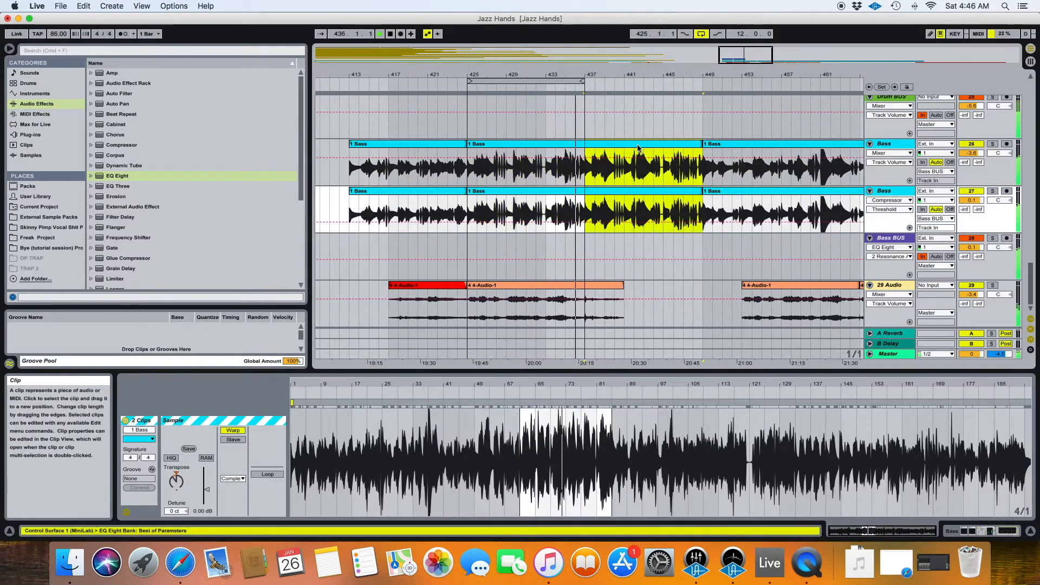
left_click_drag(634, 145, 515, 156)
left_click_drag(583, 145, 702, 144)
scroll(650, 168, "up", 1)
left_click_drag(702, 178, 586, 225)
left_click_drag(671, 156, 554, 163)
Step: Extend the bar 413 clips on both Bass tracks to bar 437 and move the resulting 24-bar section to bar 425
left_click_drag(466, 189, 351, 233)
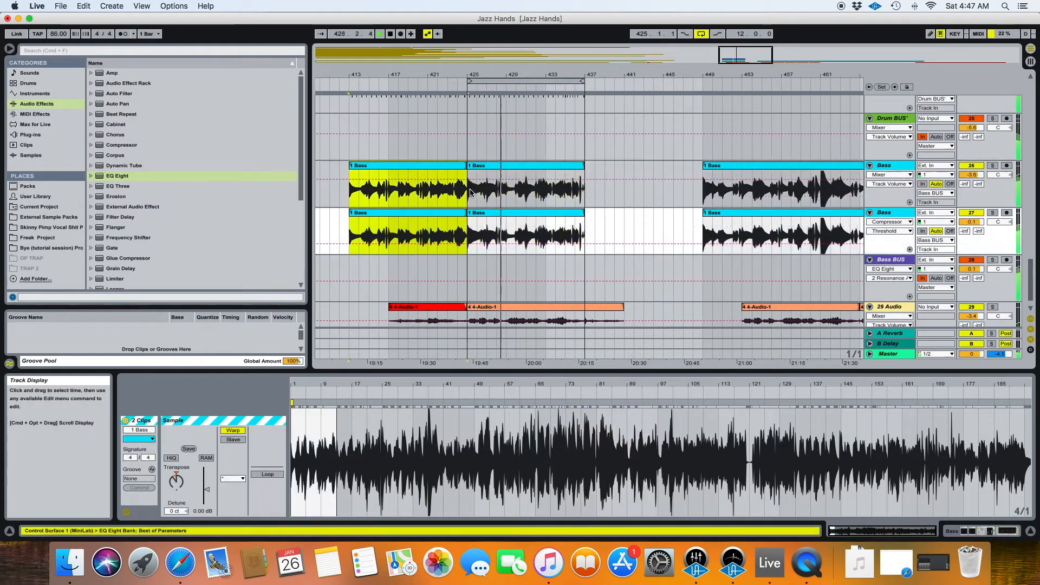
left_click_drag(466, 165, 584, 166)
scroll(525, 201, "up", 1)
left_click_drag(524, 176, 642, 176)
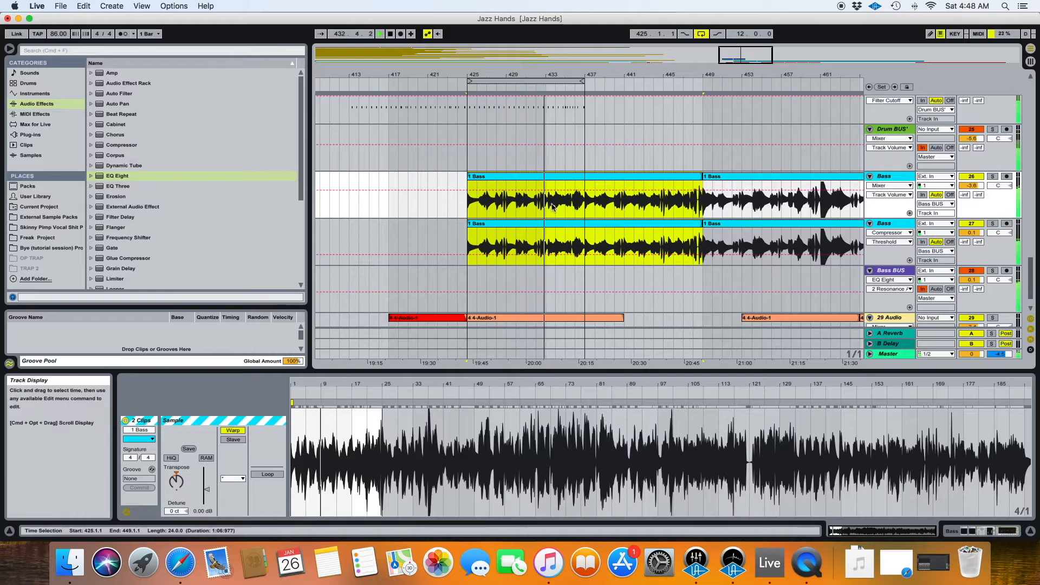
Step: Lower the volume of the Bass BUS and of the upper Bass track
left_click_drag(970, 280, 970, 284)
left_click_drag(970, 185, 970, 190)
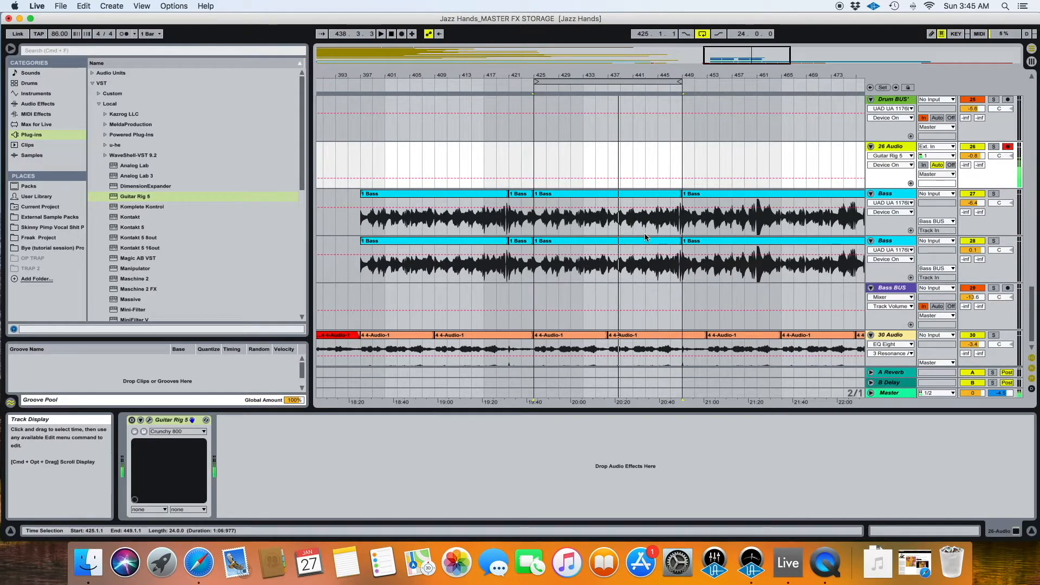
scroll(620, 232, "right", 15)
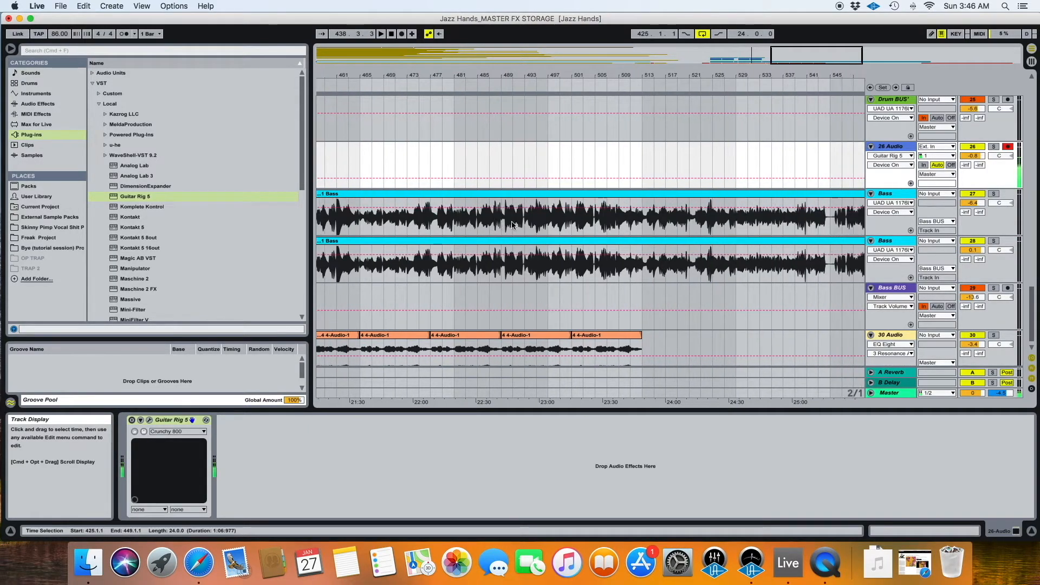
scroll(512, 225, "left", 15)
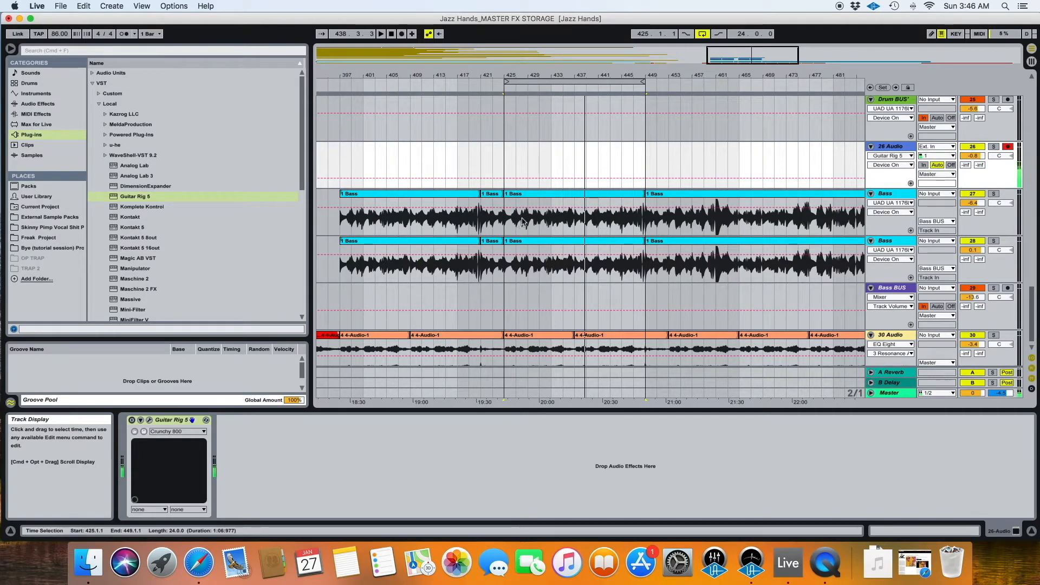
left_click(615, 202)
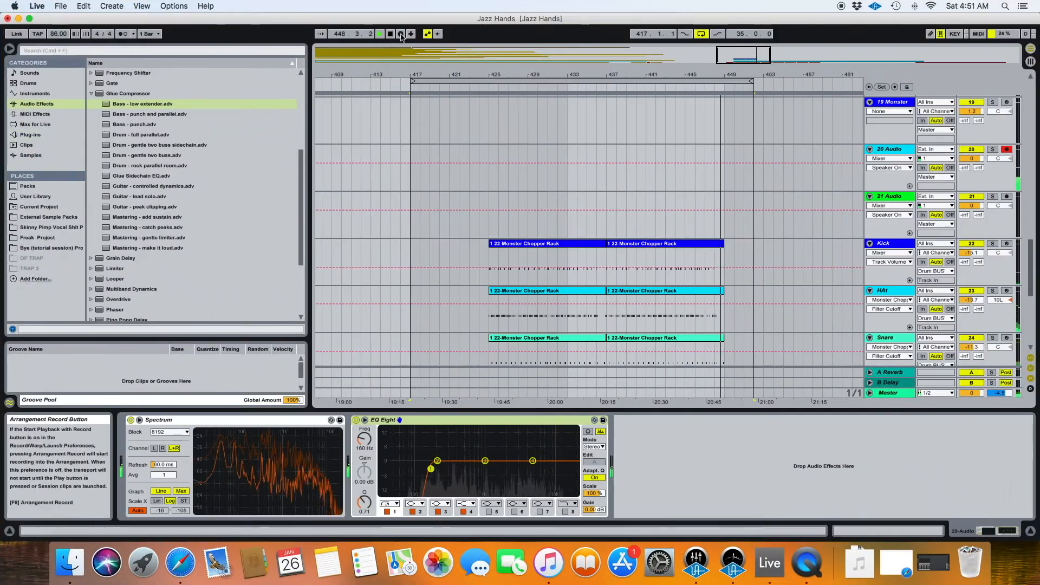
Step: Record a take on the armed 20 Audio track over the loop starting at bar 417, and stop the transport
left_click(401, 34)
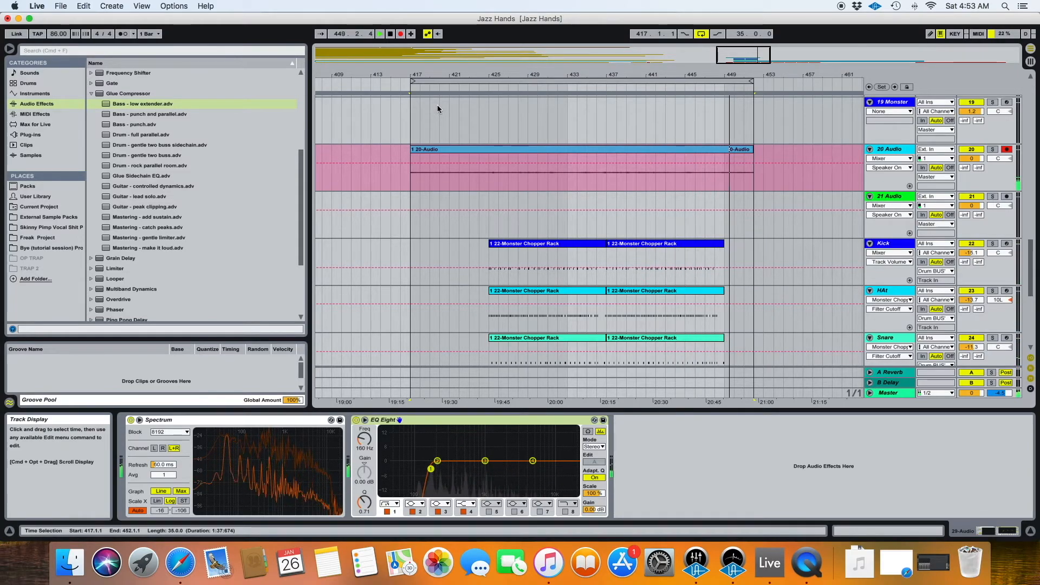
key("space")
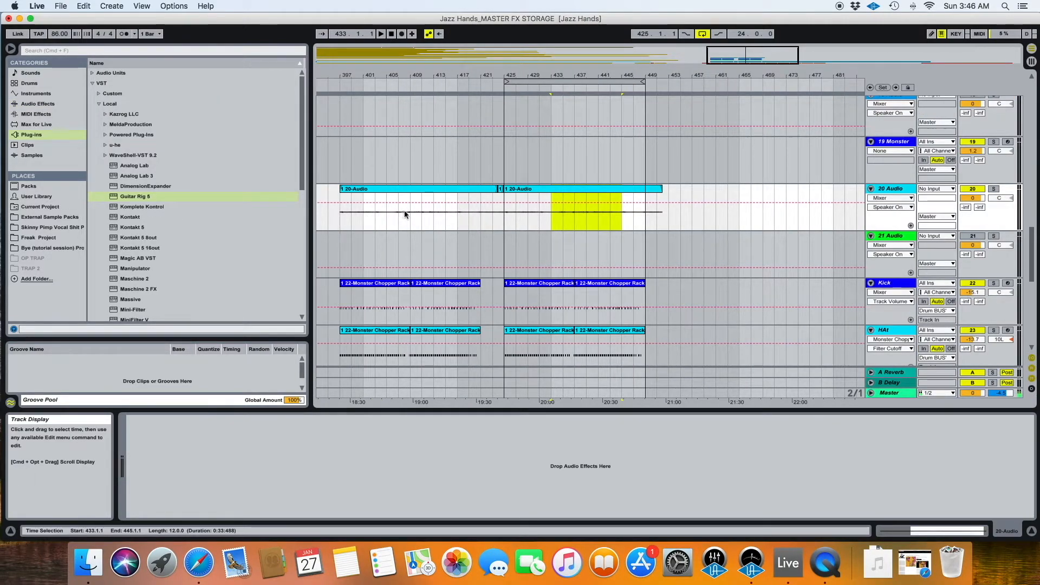
left_click_drag(413, 75, 450, 211)
scroll(451, 213, "left", 2)
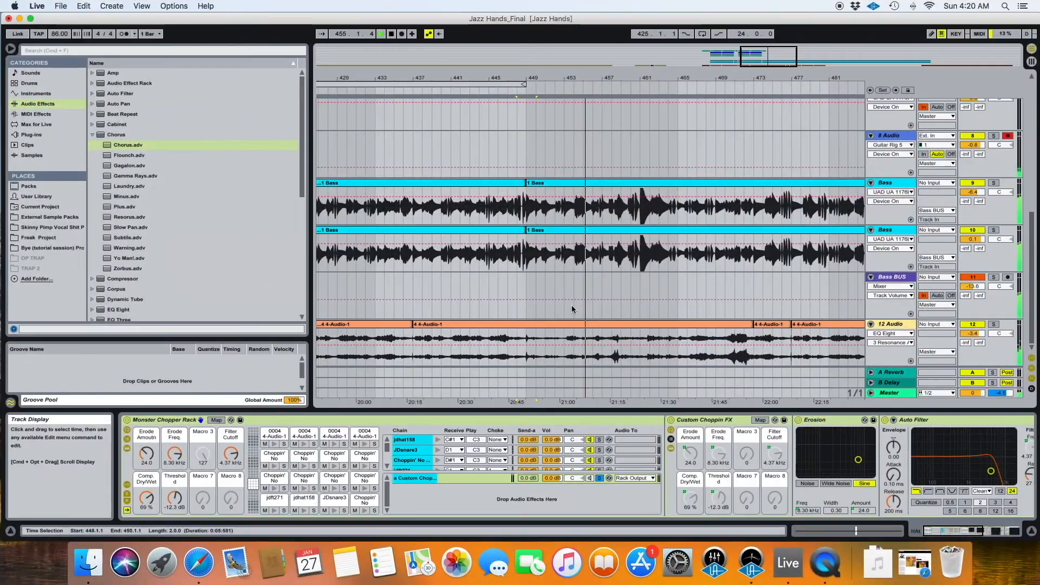
Step: Add a Ping Pong Delay to the 12 Audio track after its EQ Eight
left_click(882, 324)
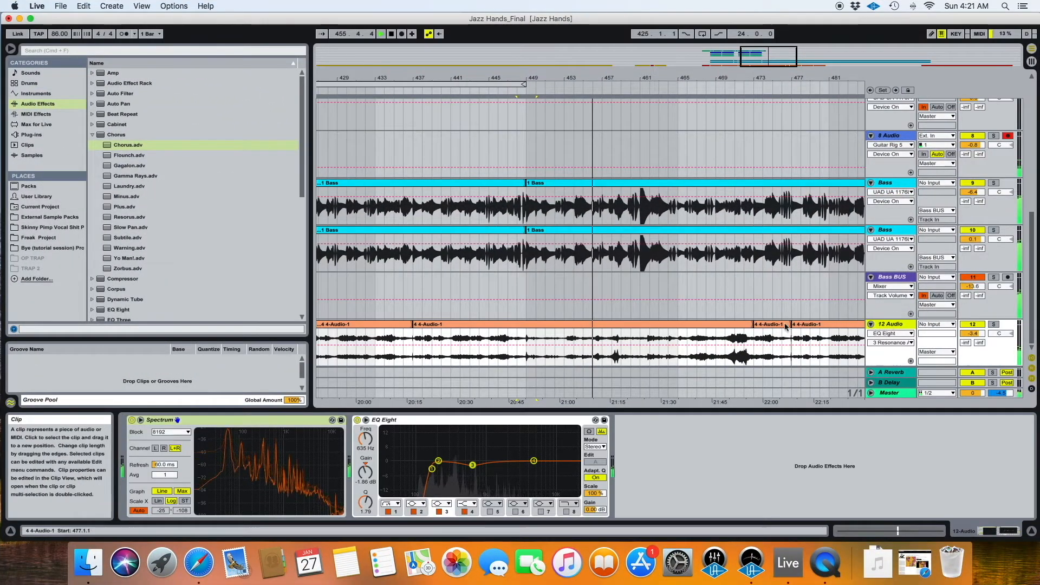
scroll(139, 271, "down", 5)
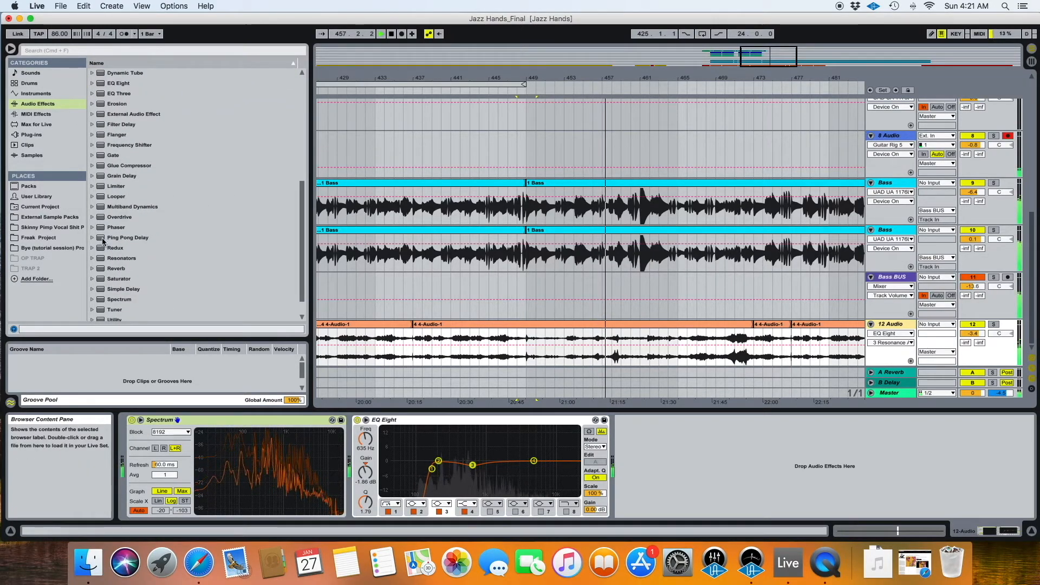
double_click(103, 242)
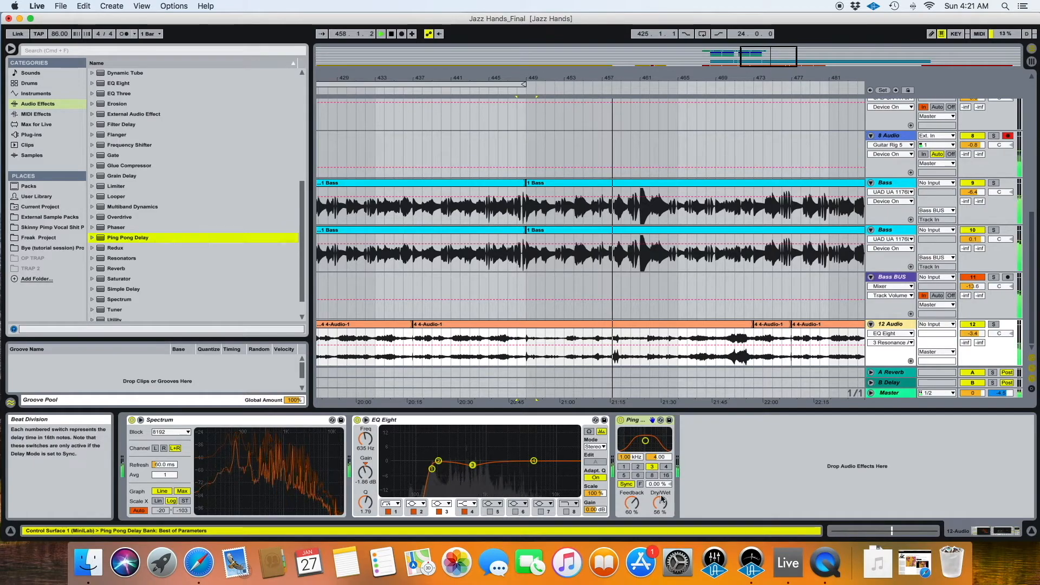
Step: Set the Ping Pong Delay's bandpass filter to 1.24 kHz with a width of 9.00 and its Dry/Wet to 0%
left_click_drag(661, 502, 661, 547)
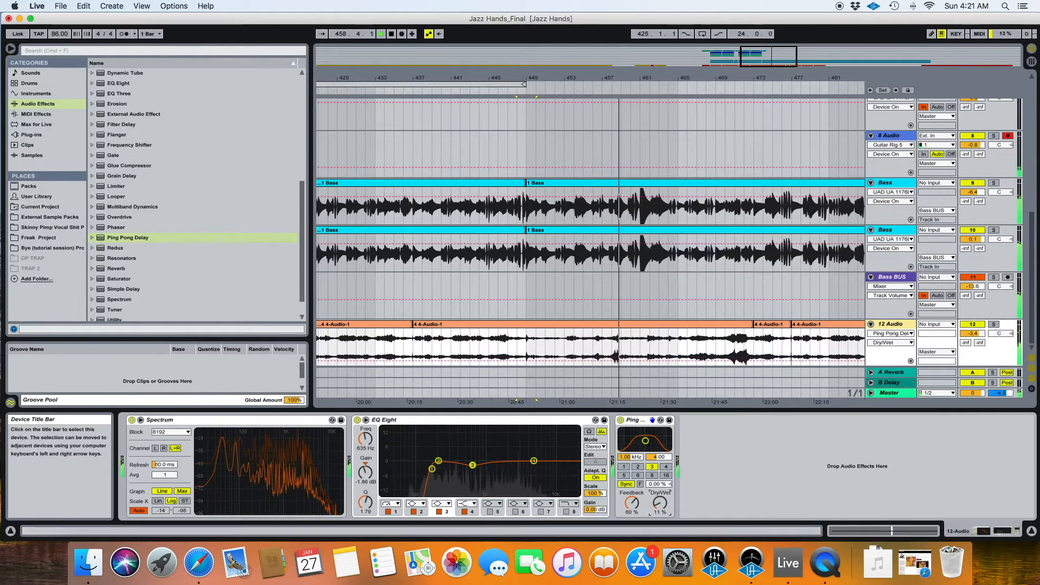
left_click_drag(645, 440, 646, 433)
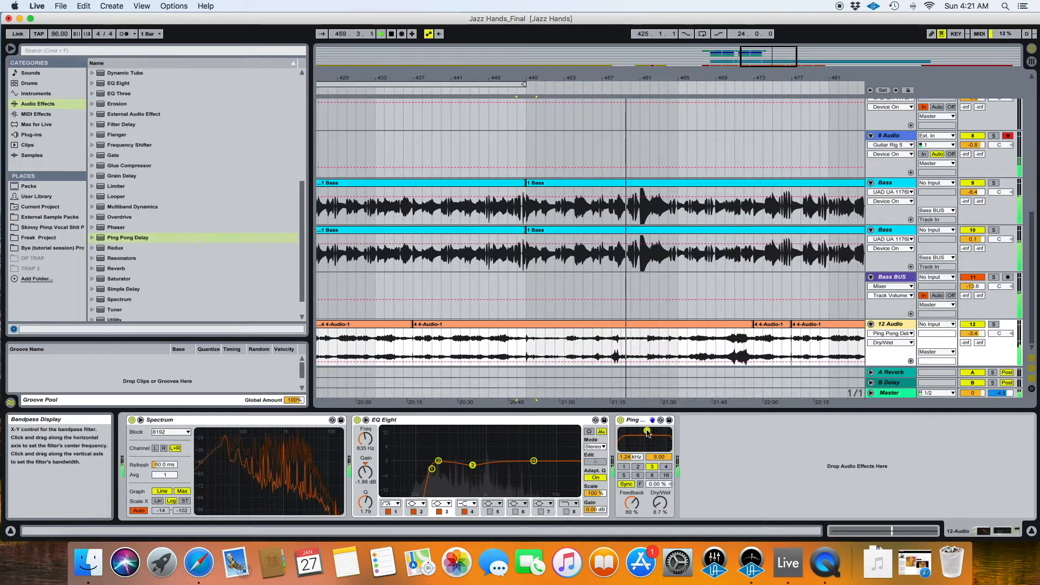
left_click_drag(660, 503, 660, 536)
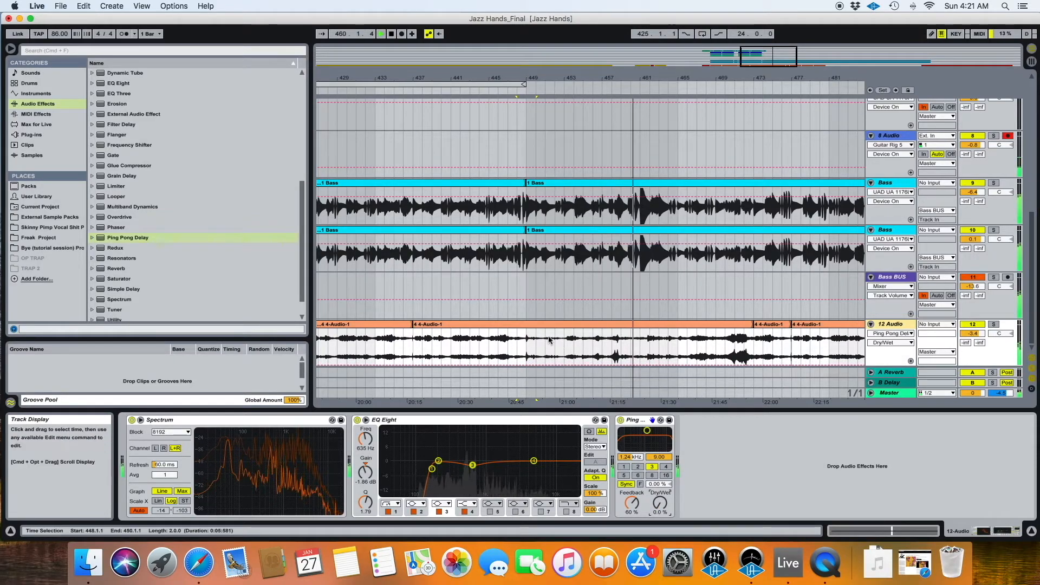
Step: Automate the delay's Dry/Wet on 12 Audio, rising from 0% just before bar 449 to about 20% at bar 451 and 39% at bar 455
left_click(495, 88)
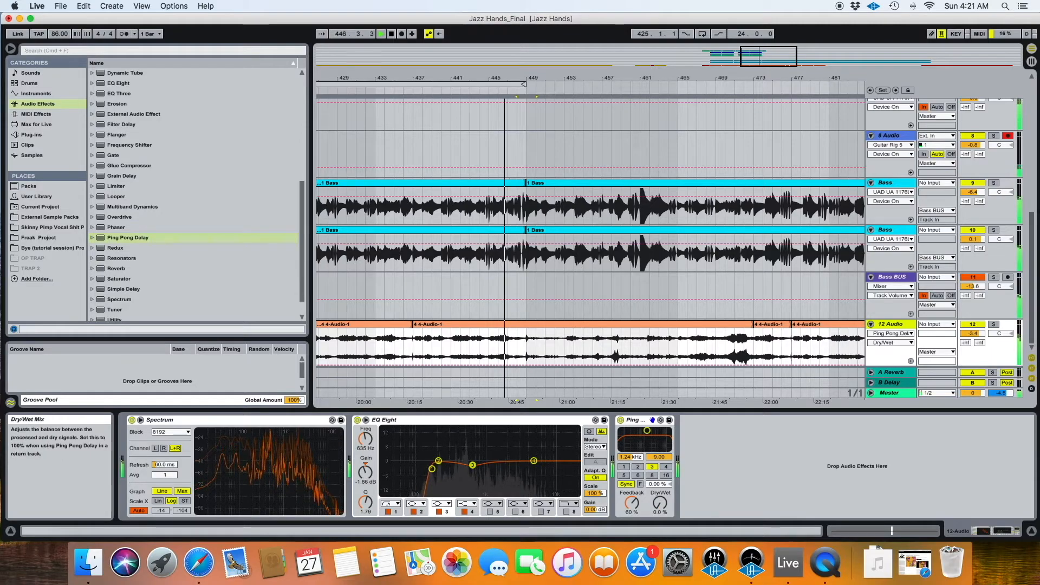
left_click(648, 483)
left_click(523, 365)
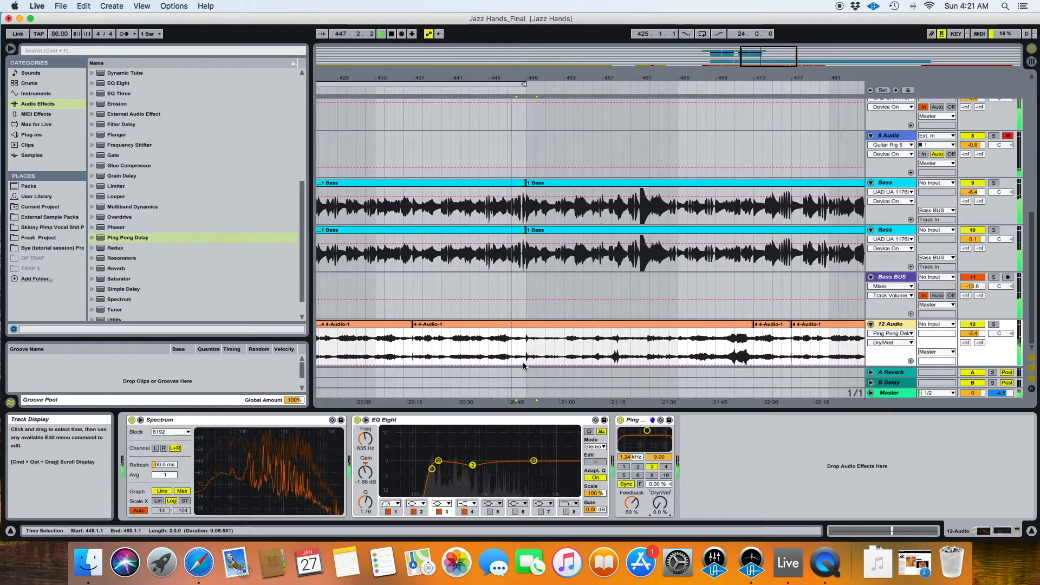
left_click(525, 365)
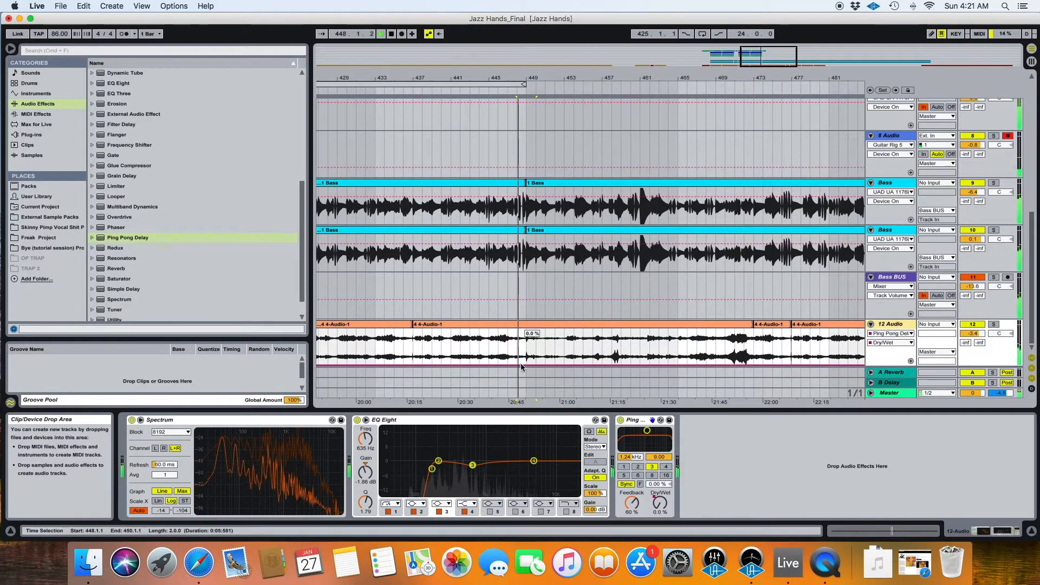
left_click_drag(529, 363, 528, 358)
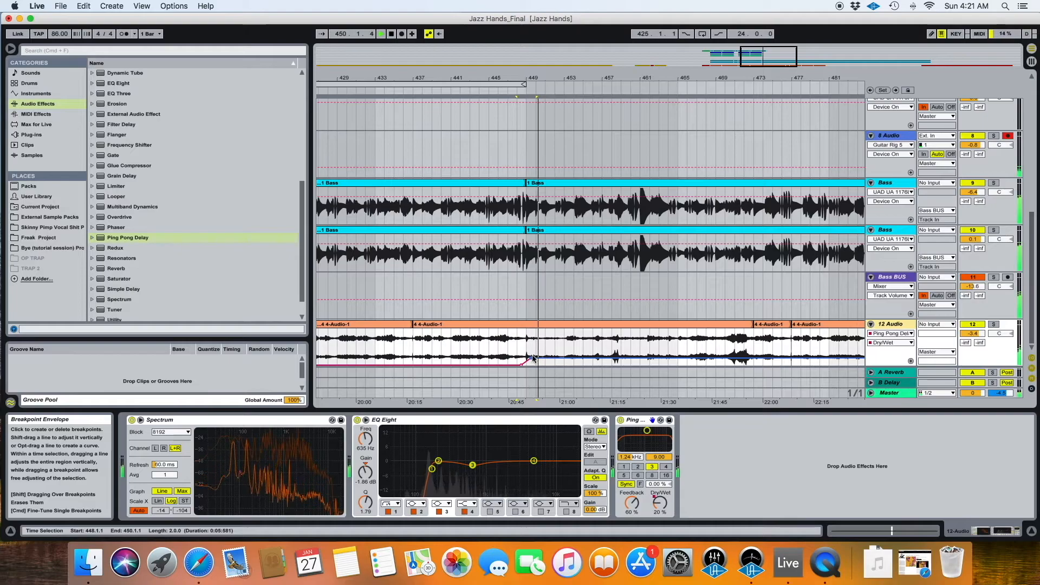
left_click_drag(533, 357, 546, 358)
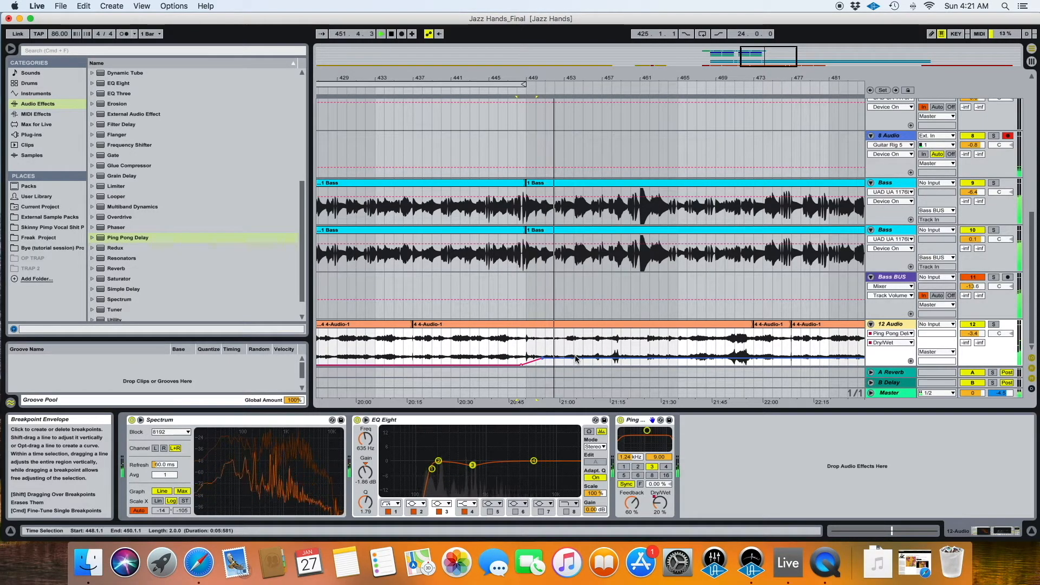
left_click_drag(576, 358, 585, 351)
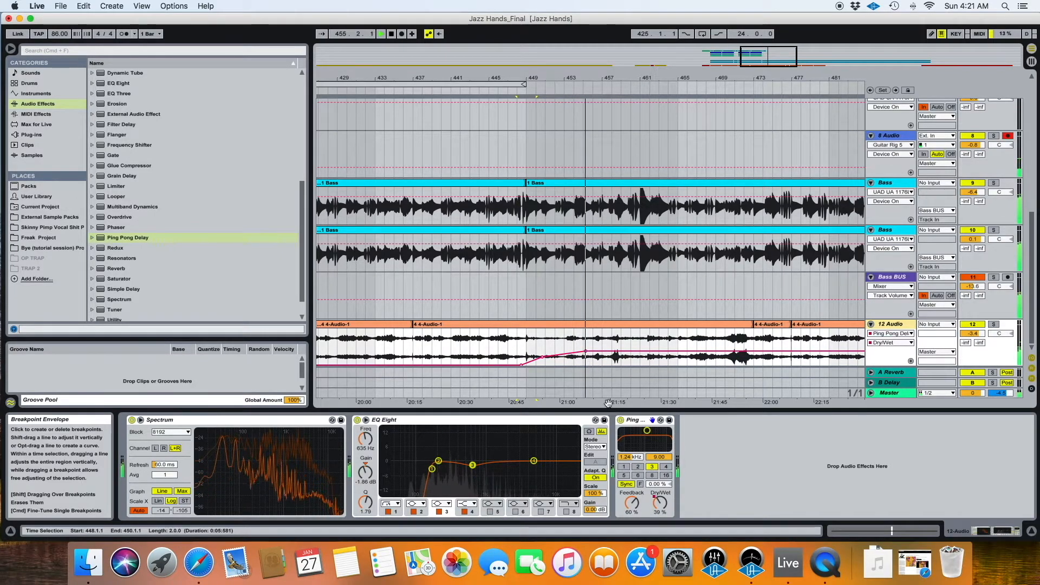
Step: Set the Ping Pong Delay's feedback to 55% and show its Dry/Wet automation on 12 Audio again
left_click_drag(637, 508, 637, 510)
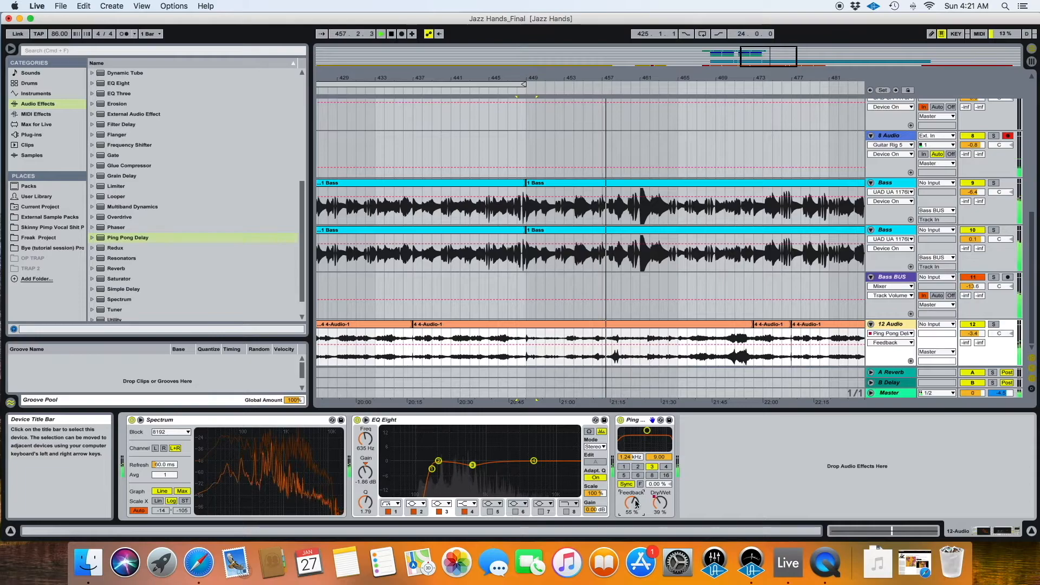
left_click(660, 507)
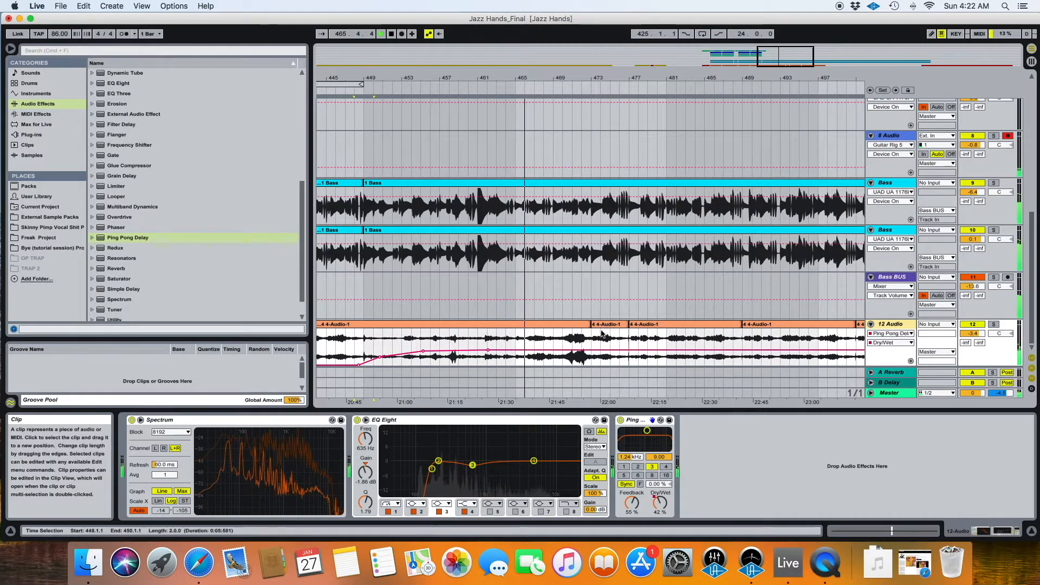
Step: Move the 12 Audio section from bar 473 to bar 489 eight bars later, to bar 481
left_click_drag(594, 342, 743, 344)
left_click_drag(647, 325, 715, 334)
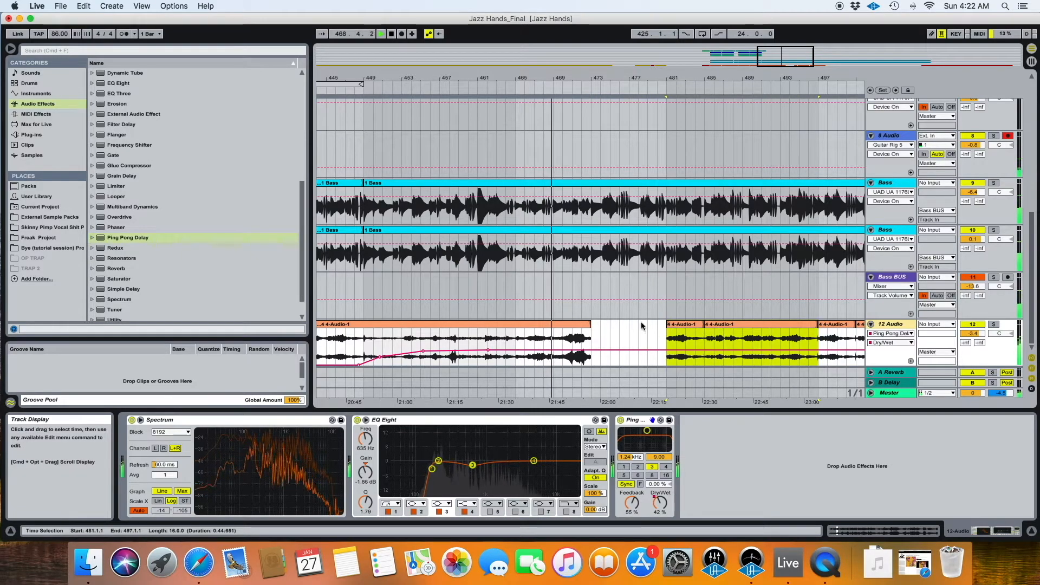
Step: Split both Bass clips at bar 473 and move the parts after the split later so they start at 475.3
scroll(592, 214, "up", 1)
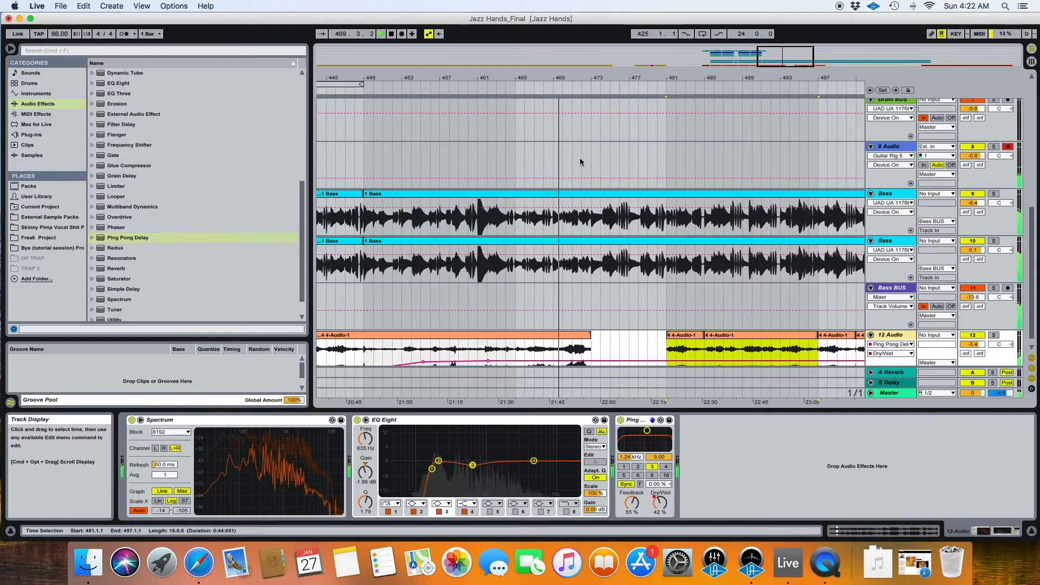
scroll(580, 157, "up", 2)
scroll(588, 108, "up", 3)
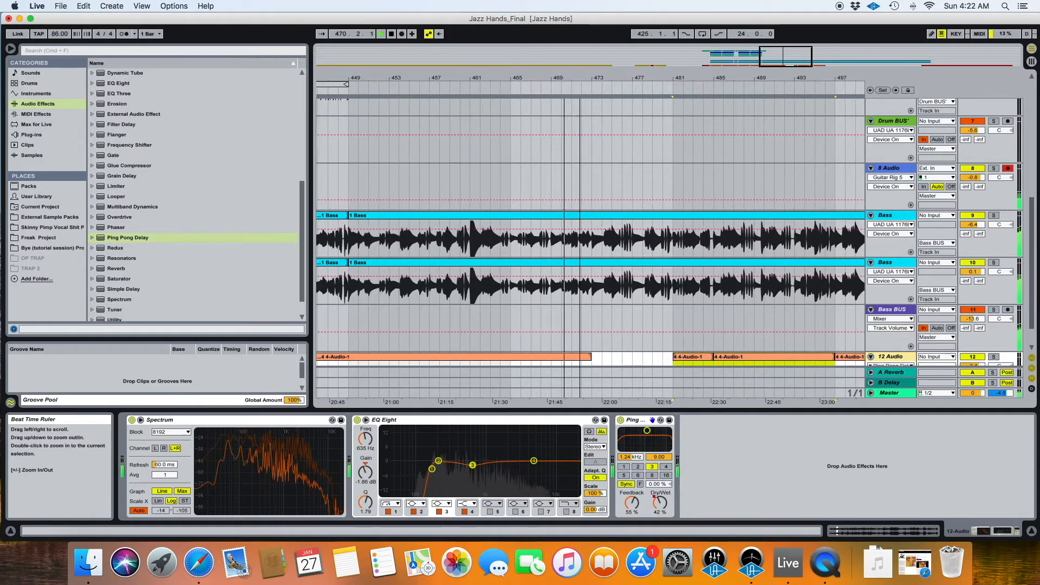
scroll(590, 122, "down", 3)
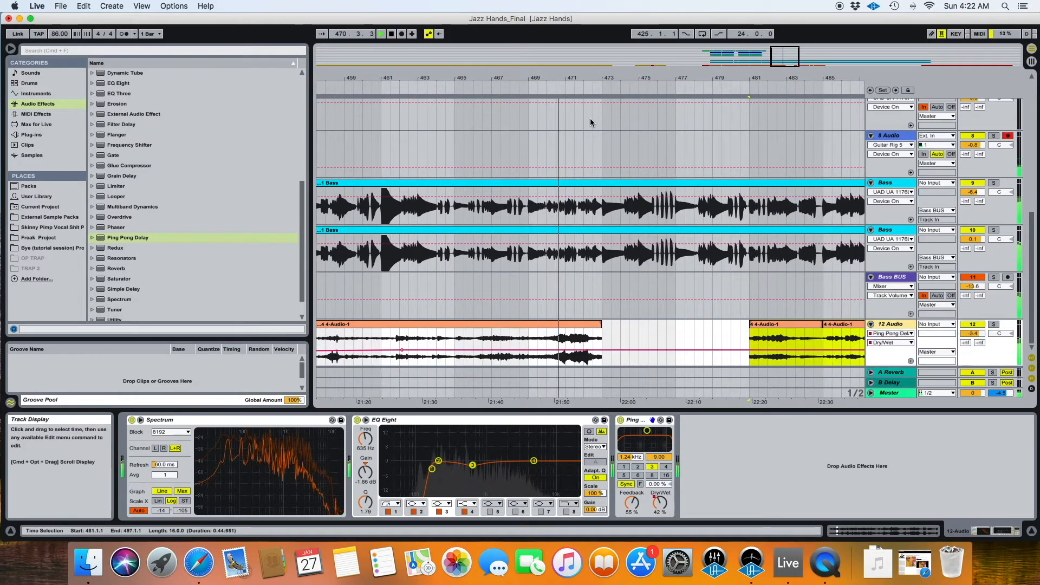
left_click(602, 205)
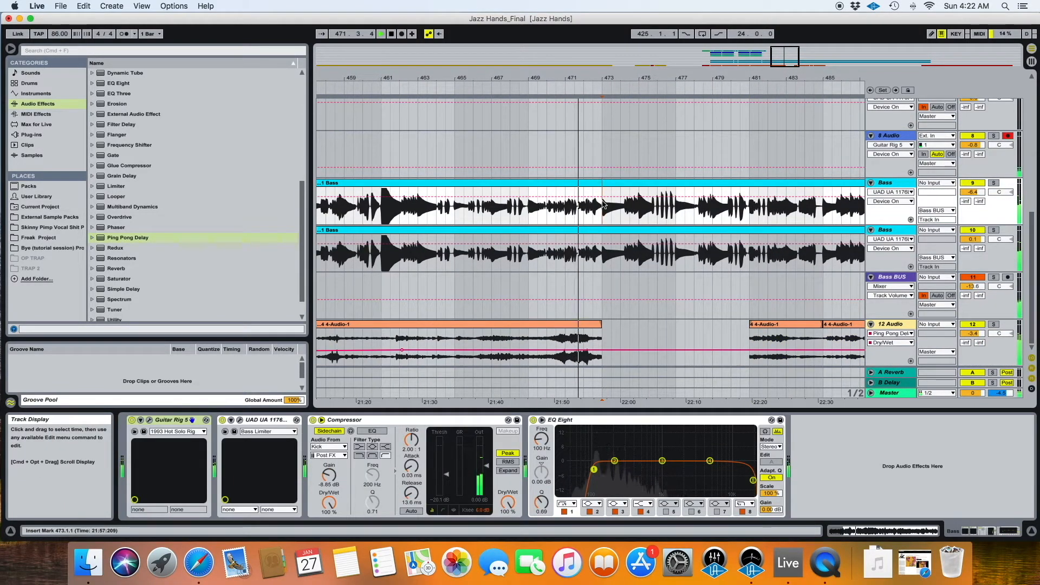
key("super+e")
left_click(602, 241)
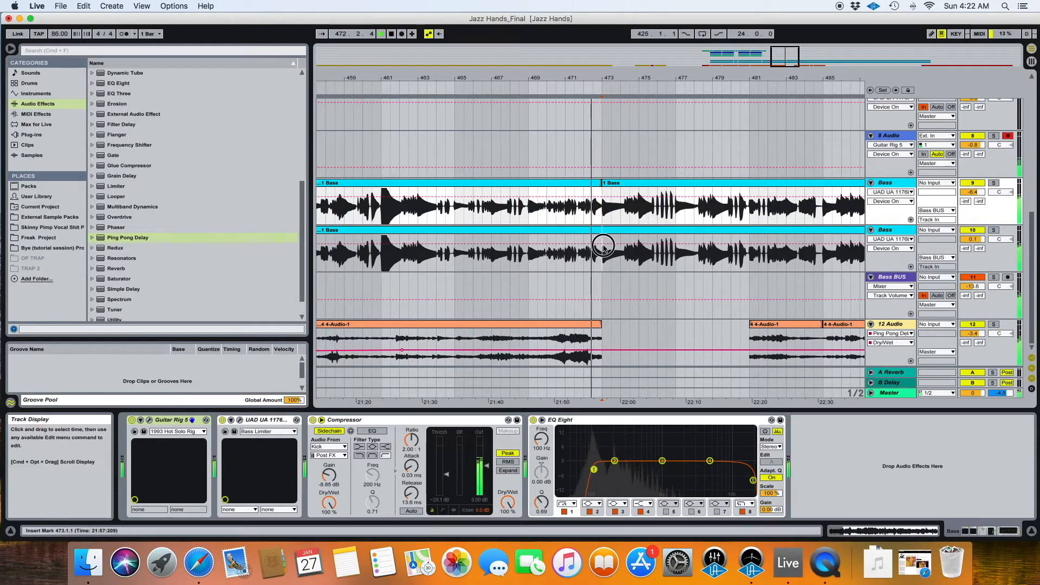
key("super+e")
left_click_drag(614, 186, 659, 187)
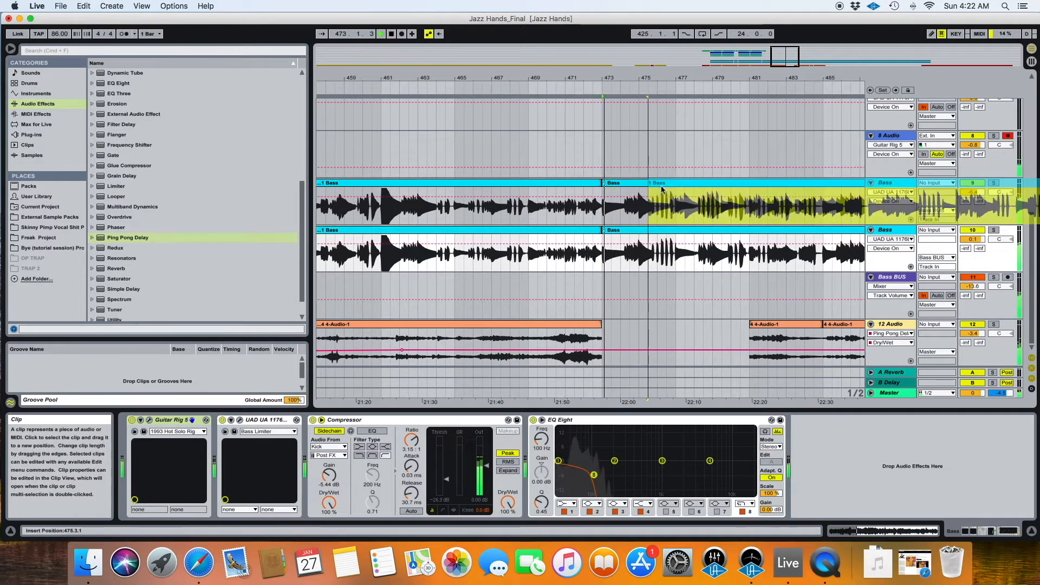
left_click_drag(625, 229, 670, 229)
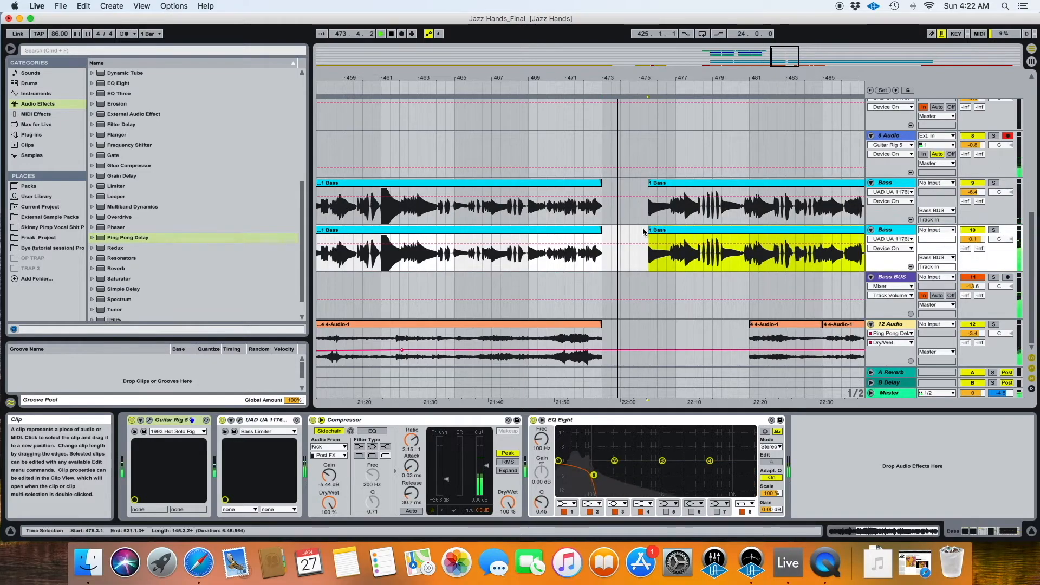
Step: Move the last bar of both Bass clips before the gap half a bar earlier to 471.3 and play back the transition
left_click(545, 91)
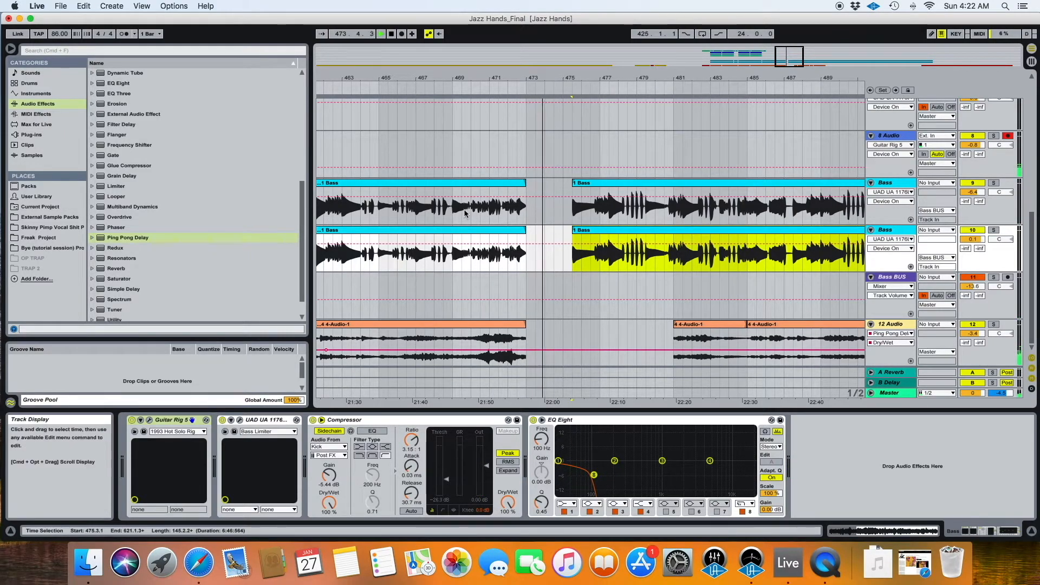
left_click_drag(508, 205, 524, 247)
left_click_drag(512, 183, 502, 185)
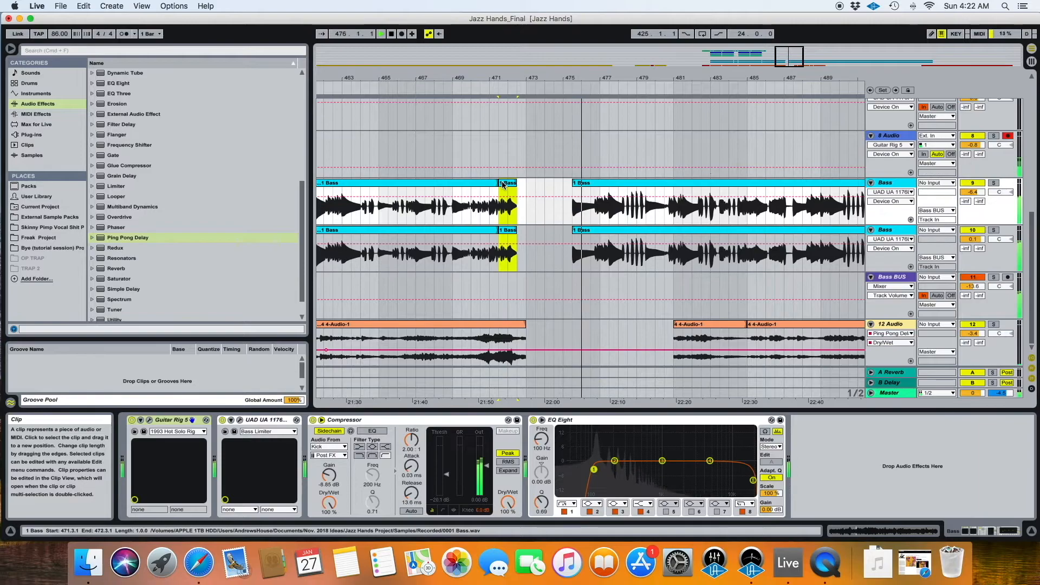
left_click(463, 214)
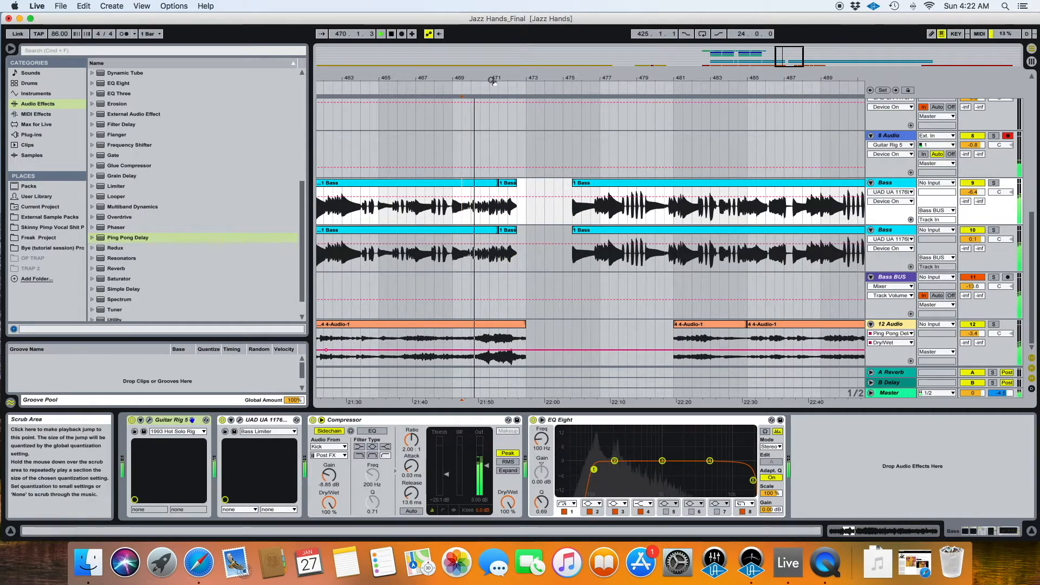
left_click_drag(506, 80, 530, 193)
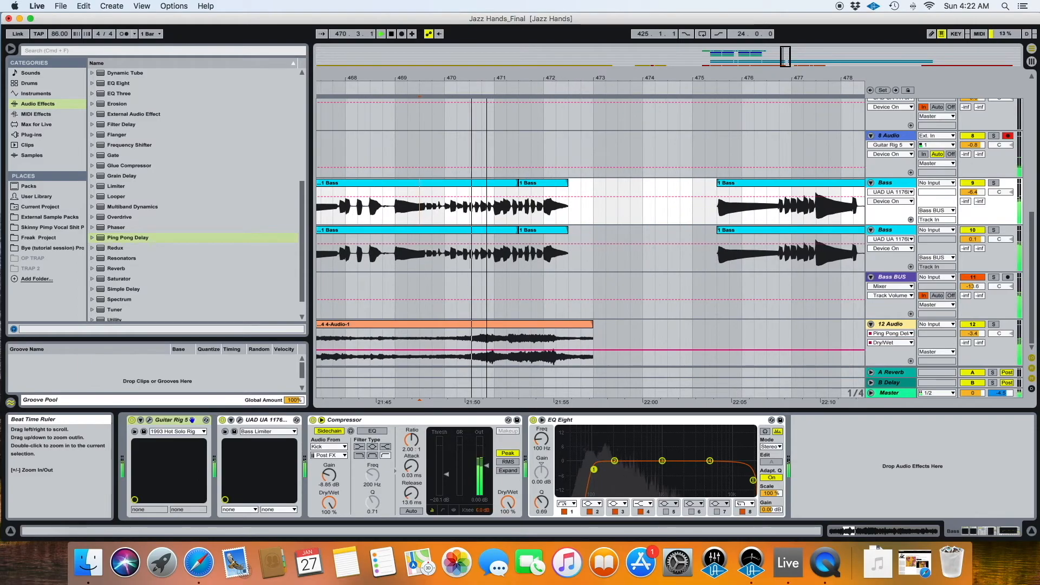
left_click(520, 183)
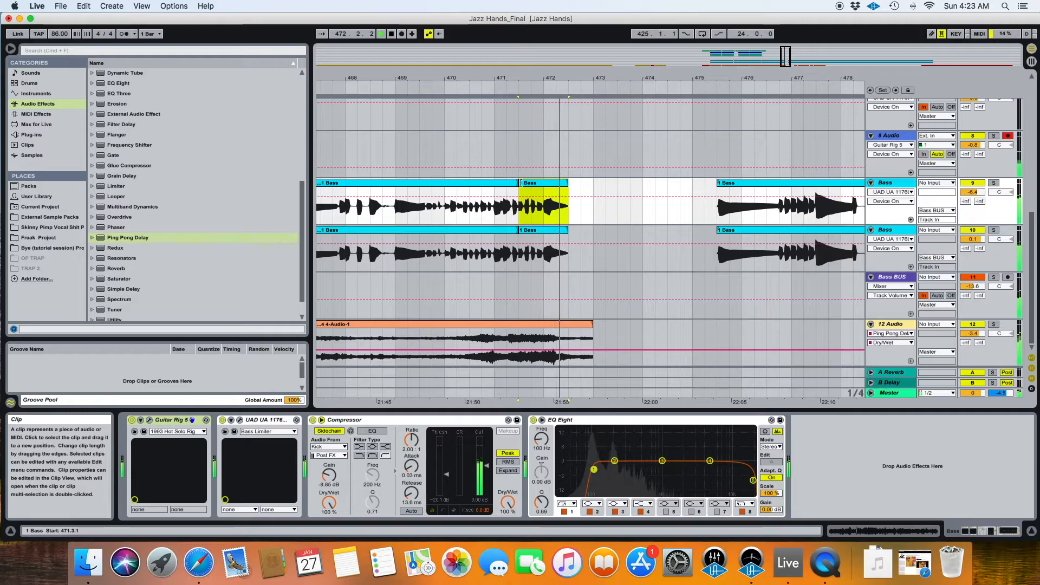
left_click(508, 230)
scroll(509, 230, "left", 20)
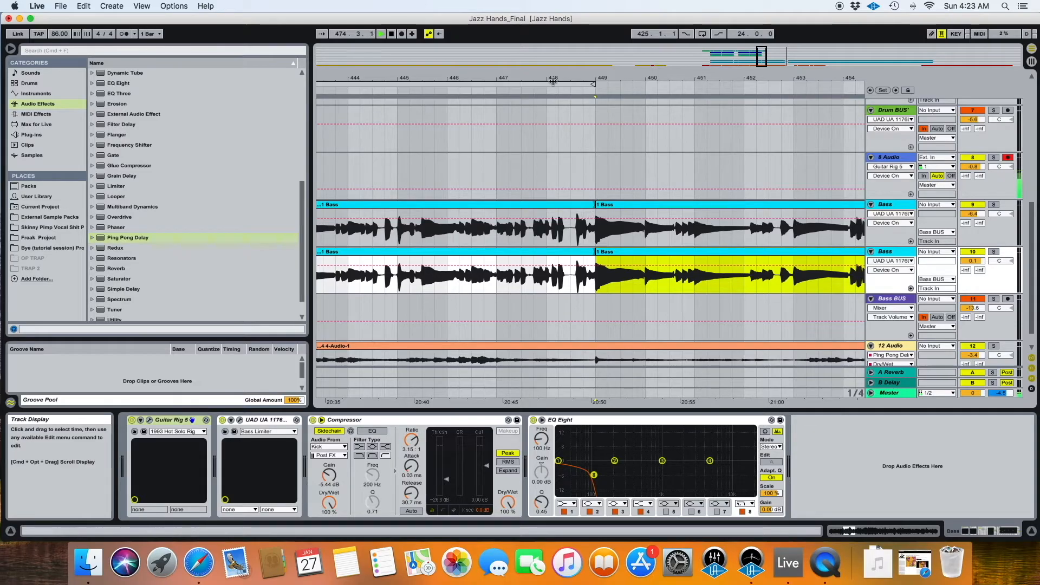
left_click_drag(538, 75, 523, 22)
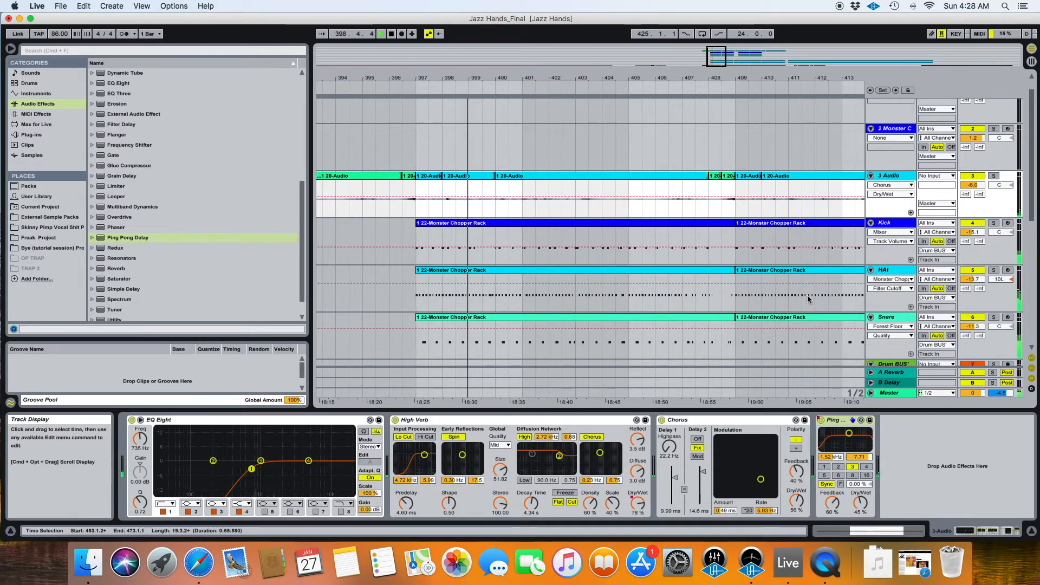
Step: On the HAt track, set the Auto Filter's resonance to 11%, and the rack's Erode Freq to 6.42 kHz and Erode Amount to 14.3
left_click(900, 271)
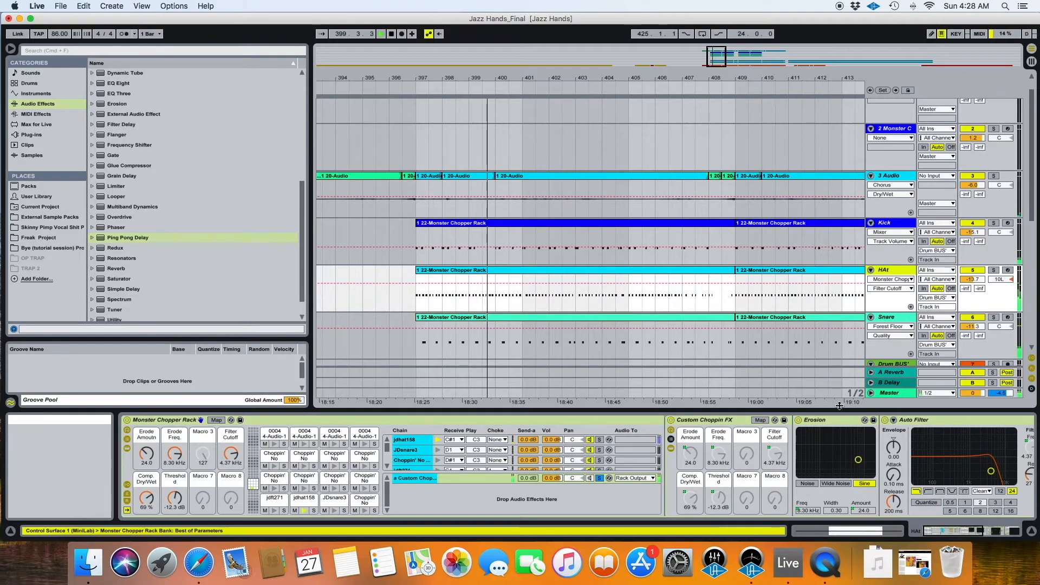
scroll(718, 456, "right", 10)
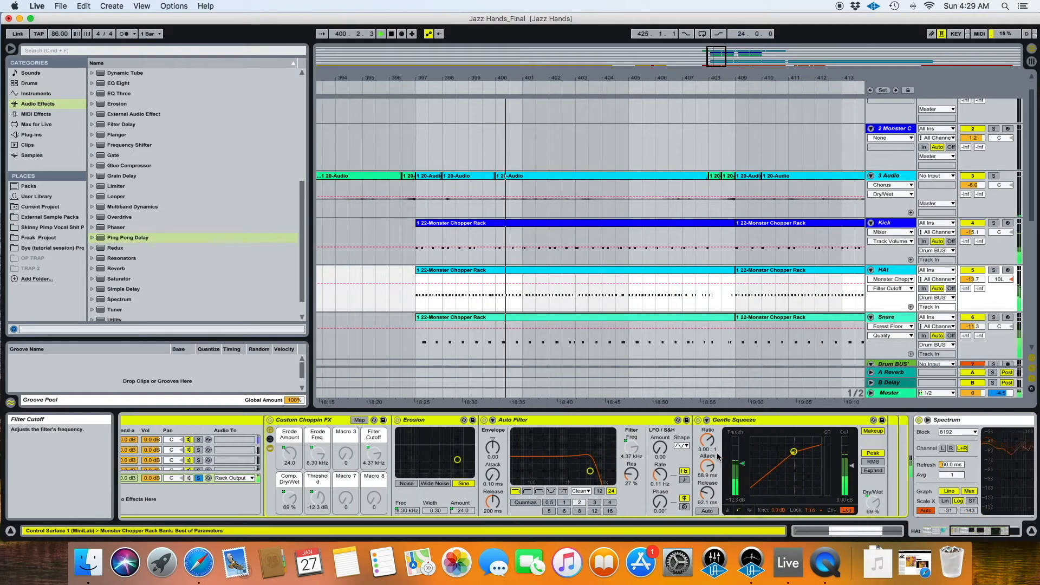
scroll(718, 457, "right", 2)
left_click_drag(620, 474, 620, 509)
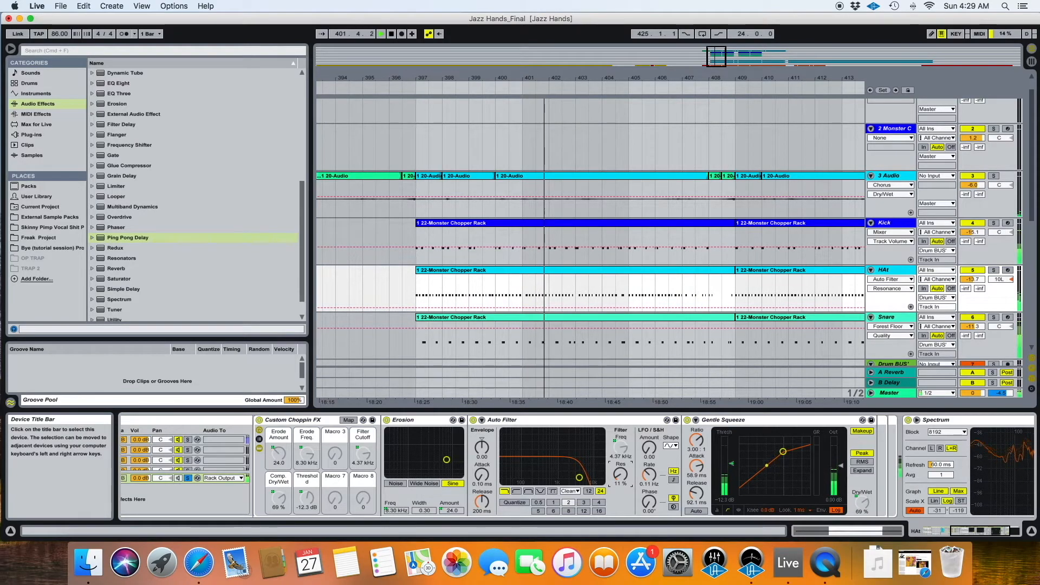
scroll(620, 477, "left", 5)
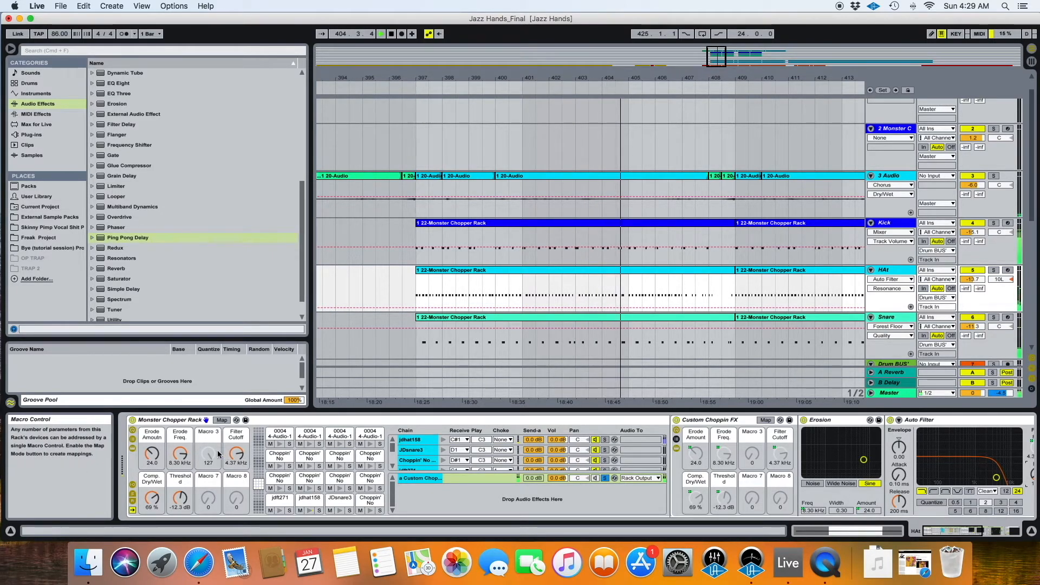
left_click_drag(180, 454, 151, 464)
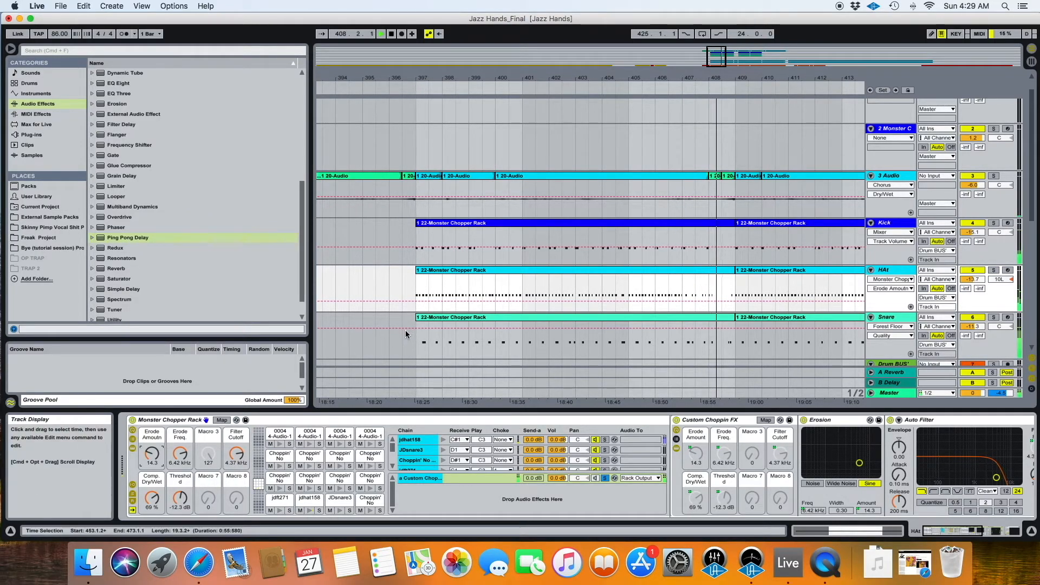
Step: Set the Snare's Monster Chopper Rack to a 2.88 kHz filter cutoff and a -15.7 dB threshold
scroll(474, 312, "down", 2)
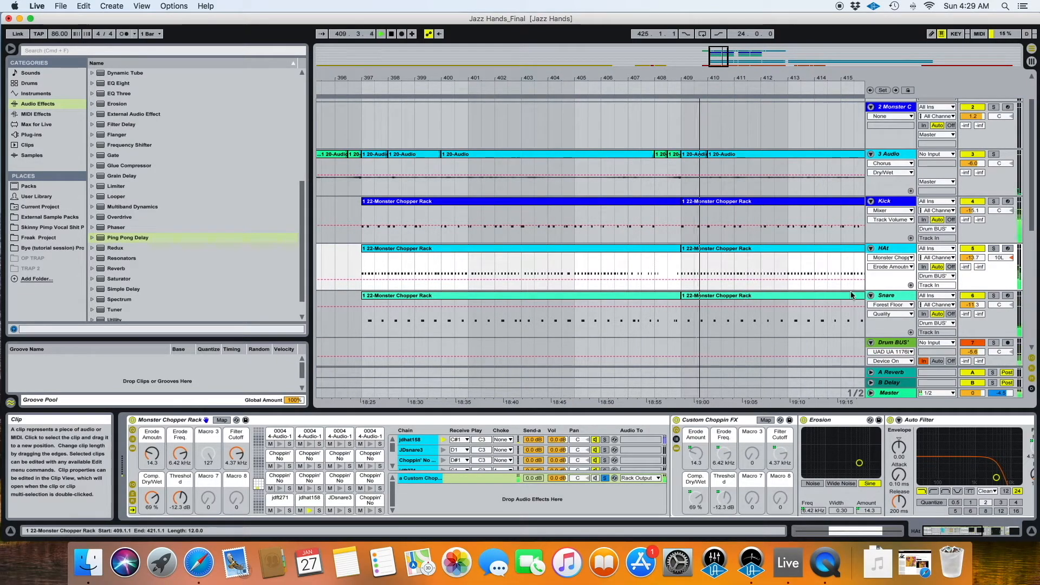
left_click(886, 296)
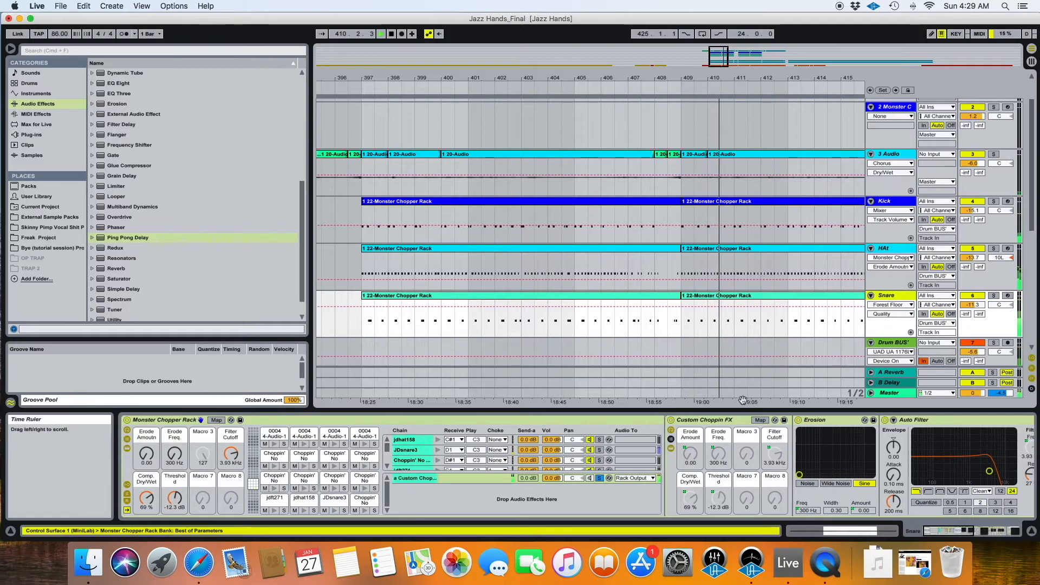
left_click(491, 433)
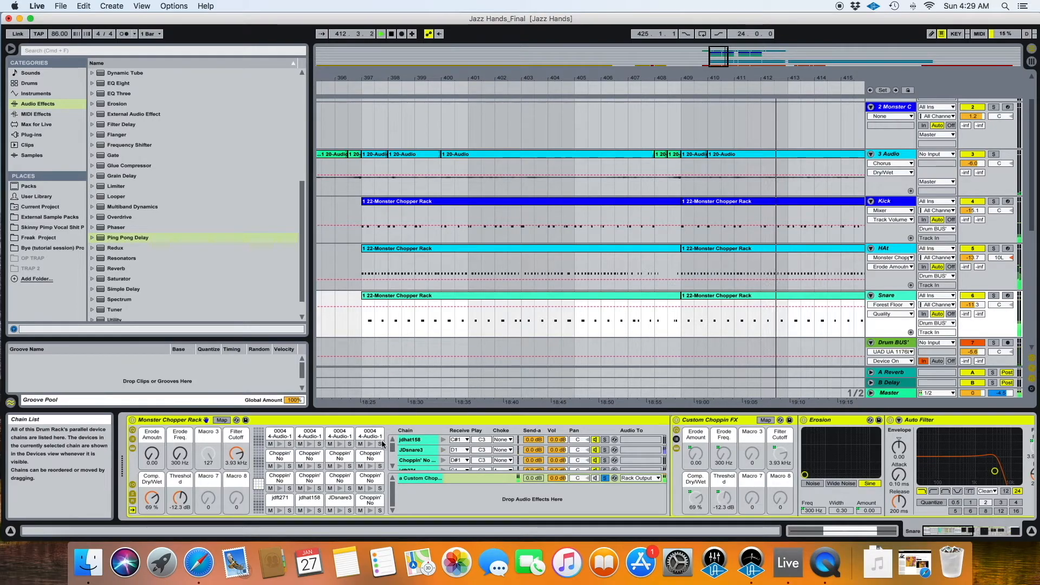
left_click(228, 463)
left_click_drag(236, 454, 236, 464)
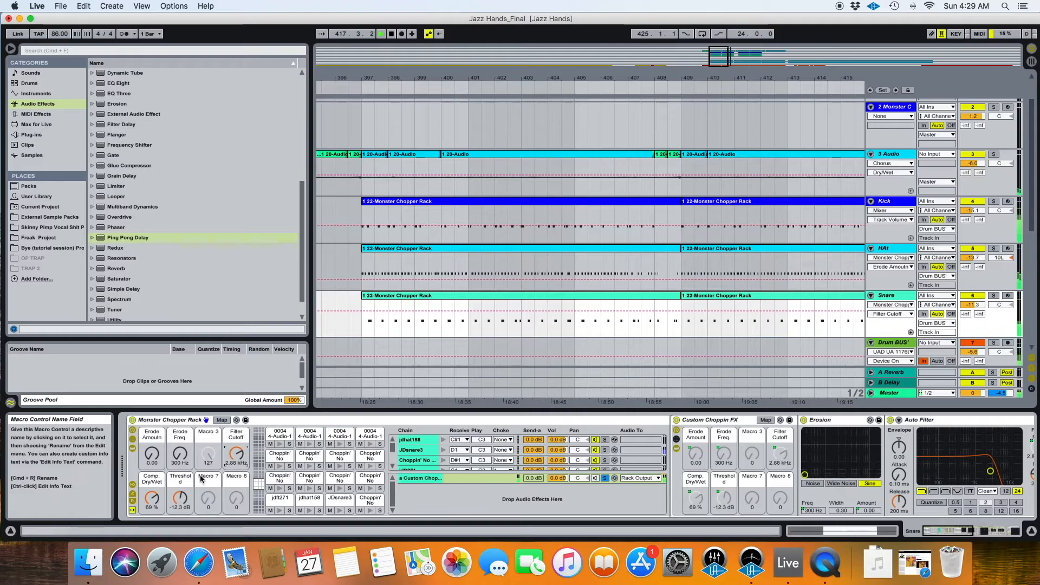
left_click_drag(179, 497, 178, 503)
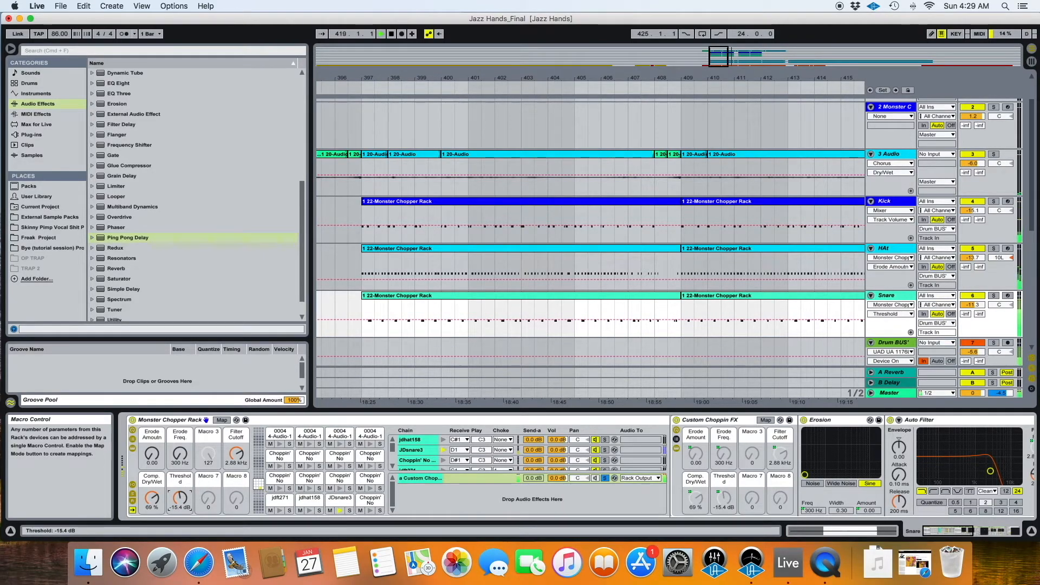
left_click_drag(179, 504, 178, 504)
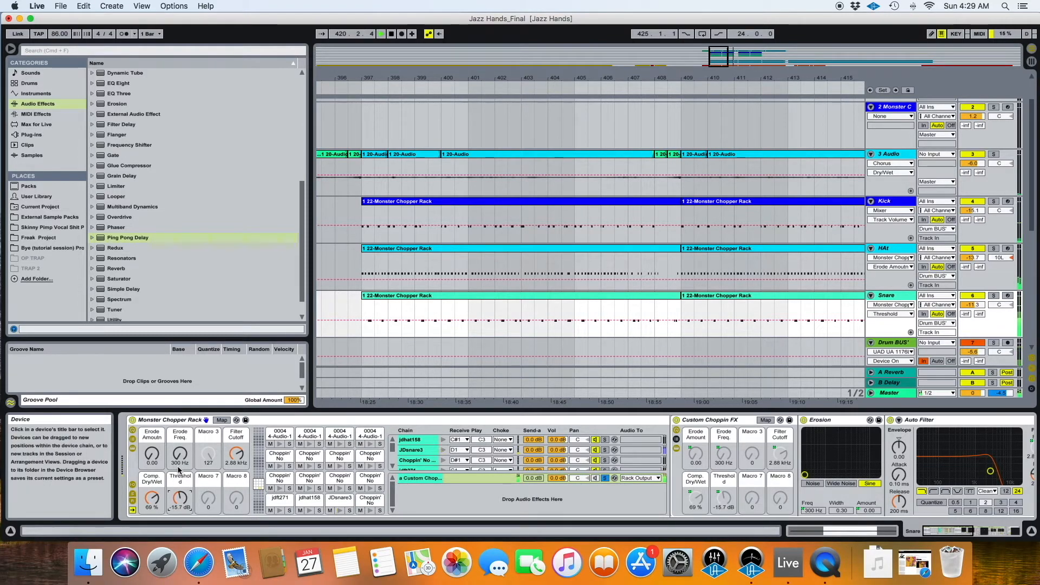
Step: Set the Snare's Forest Floor reverb to 44% Dry/Wet and a predelay of 69.3 ms
scroll(214, 474, "right", 15)
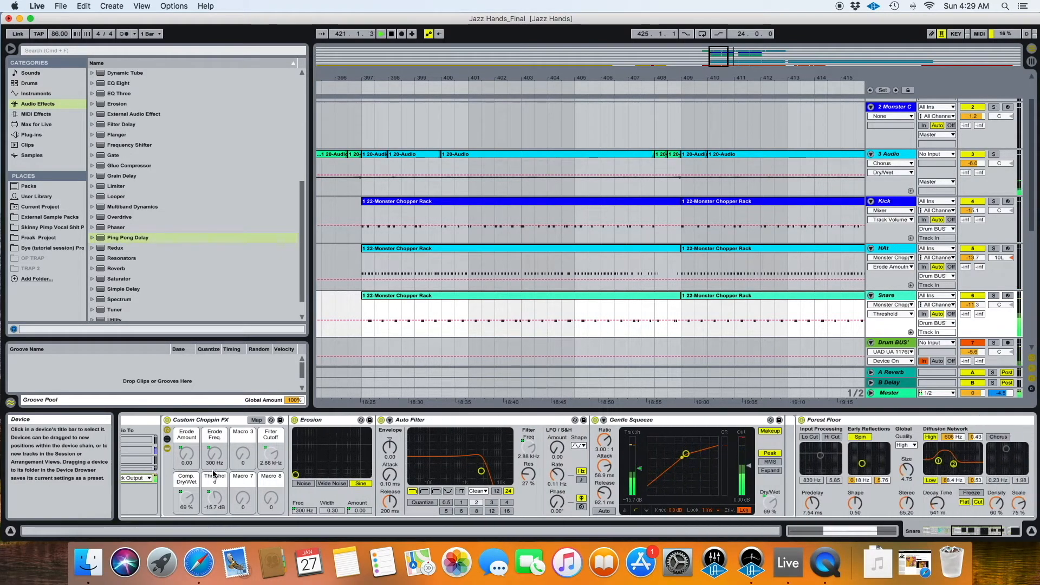
scroll(214, 475, "right", 3)
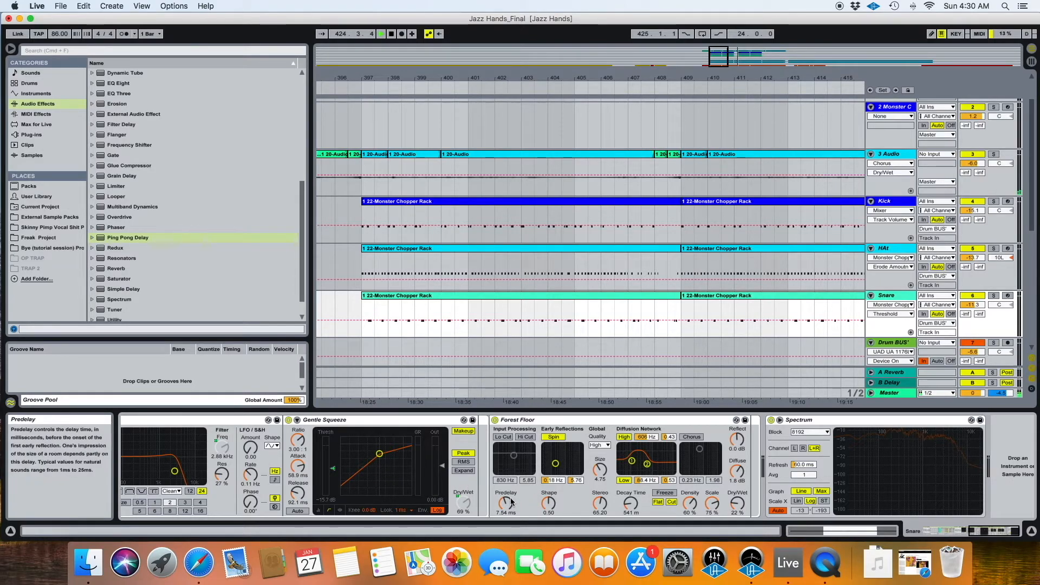
left_click_drag(505, 502, 506, 473)
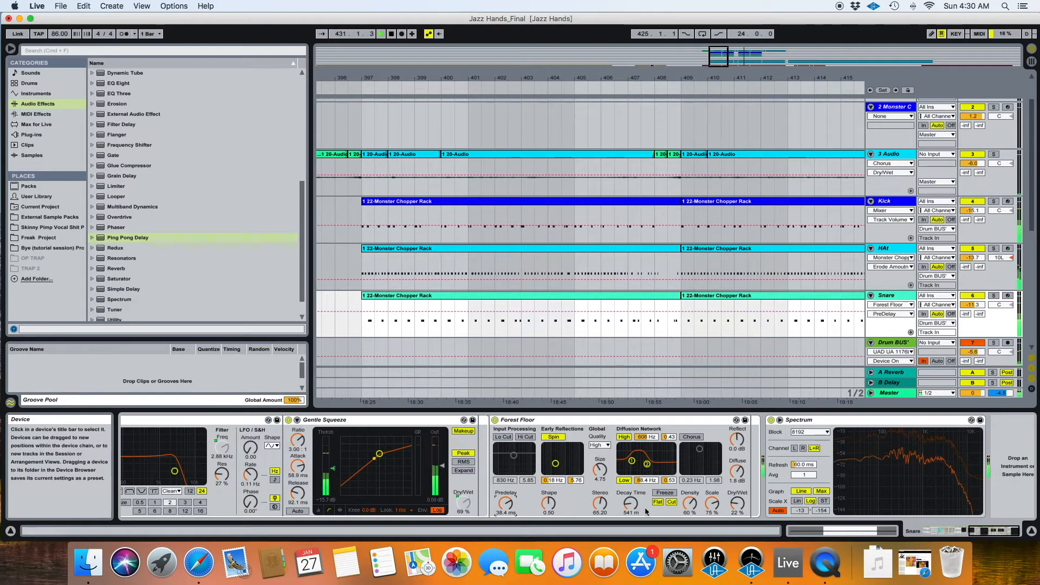
left_click_drag(737, 503, 737, 491)
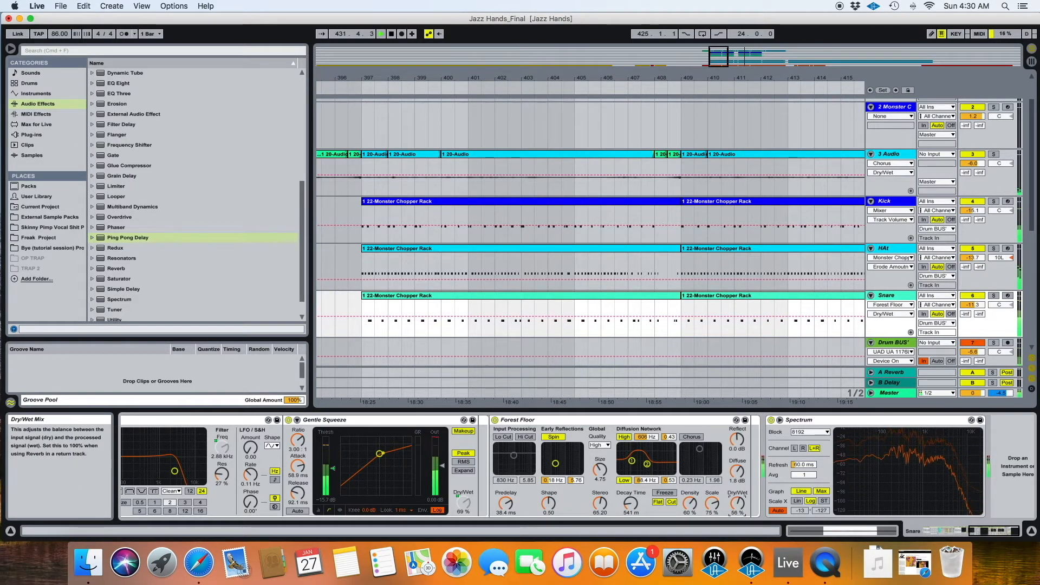
left_click_drag(738, 491, 737, 493)
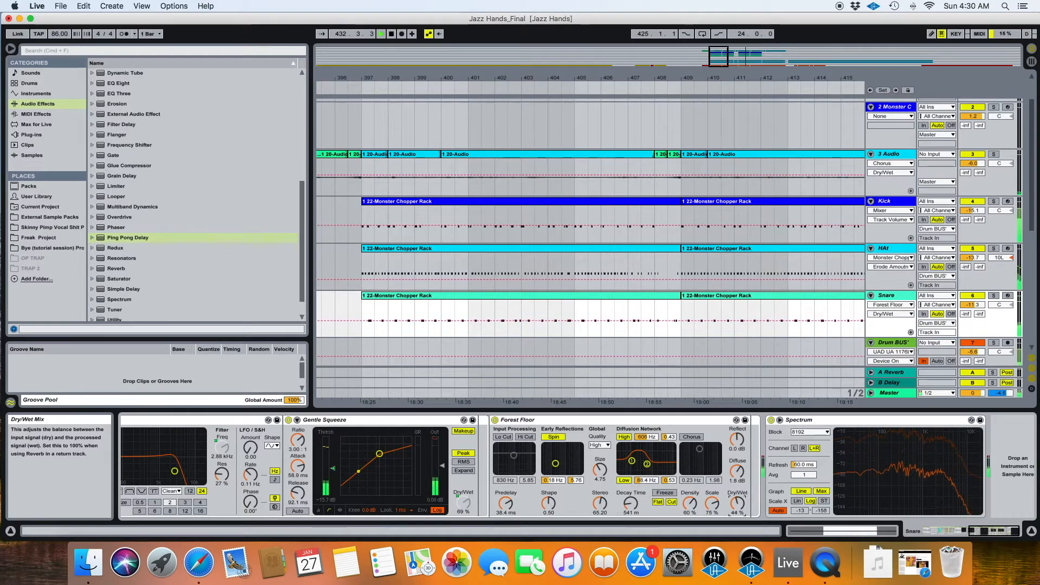
left_click_drag(505, 503, 505, 498)
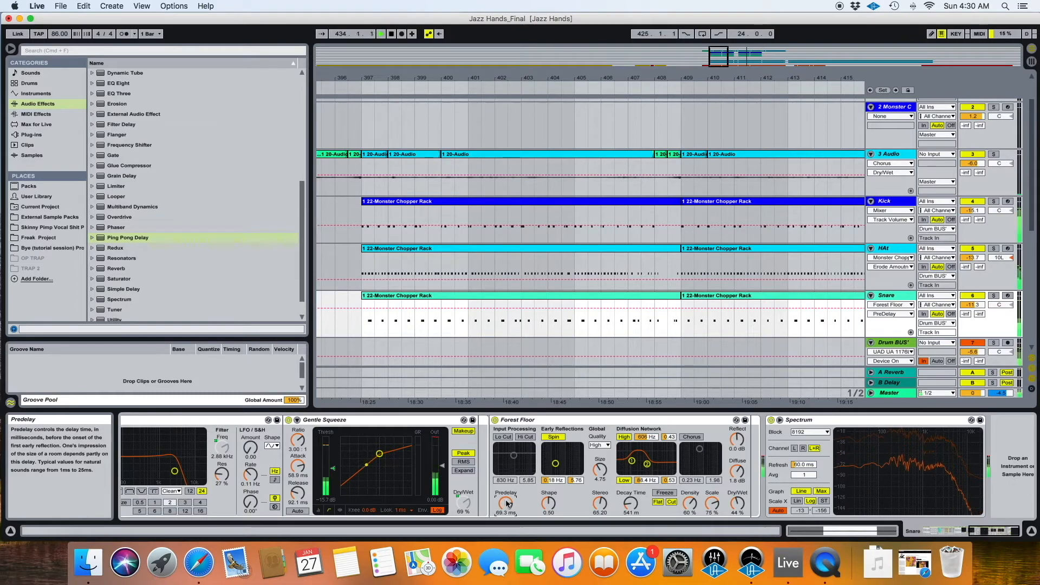
Step: Reduce the Forest Floor reverb's Dry/Wet on the Snare to 22%
left_click_drag(737, 507, 737, 515)
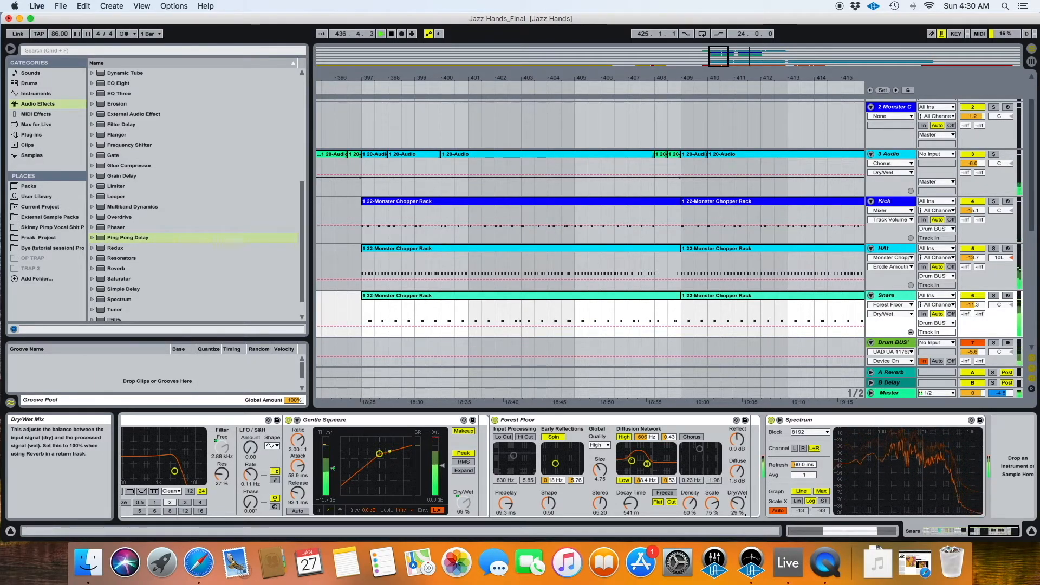
left_click_drag(737, 514, 737, 517)
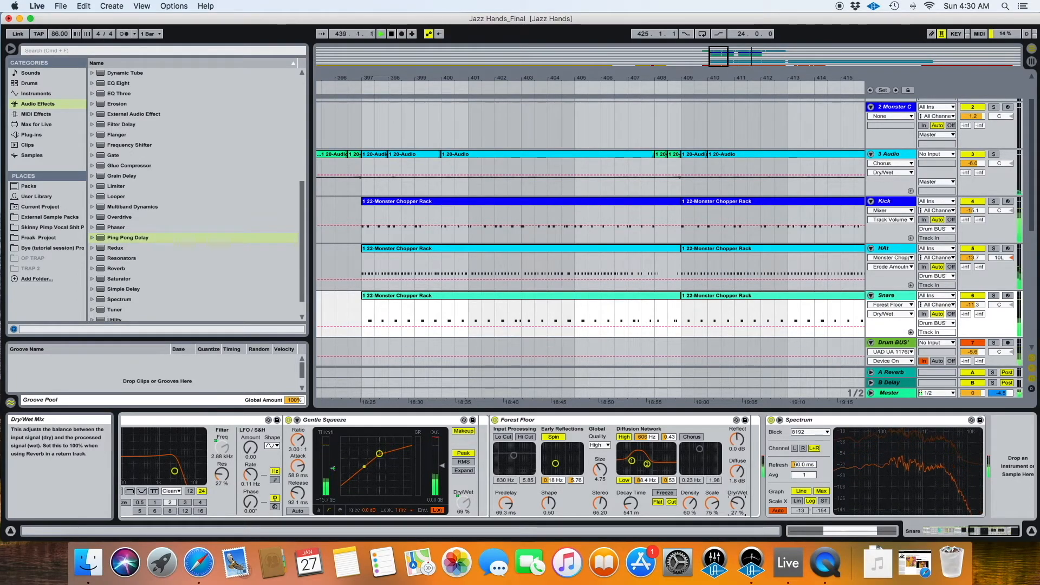
left_click_drag(737, 517, 737, 518)
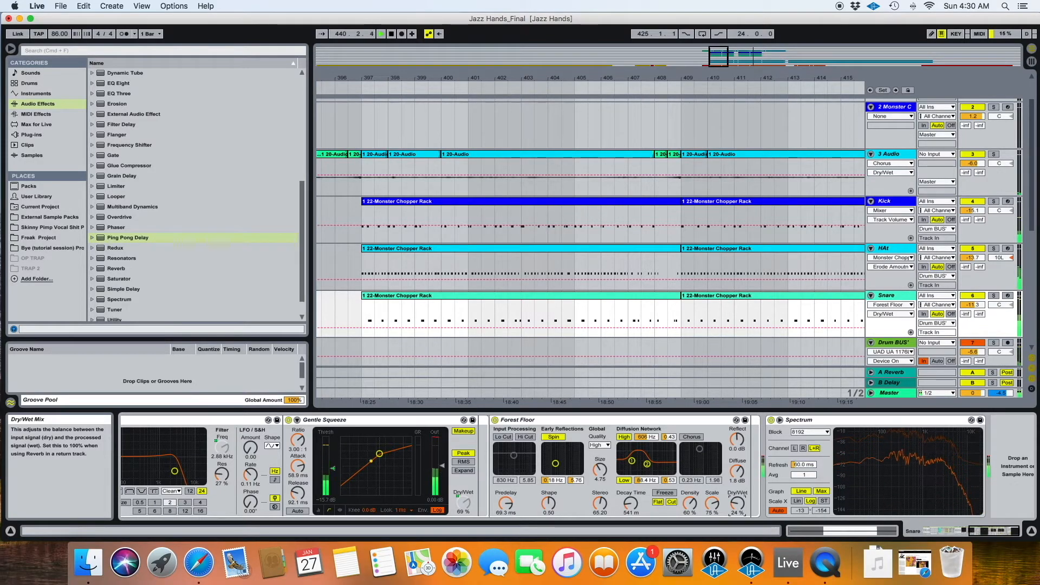
left_click_drag(737, 519, 737, 519)
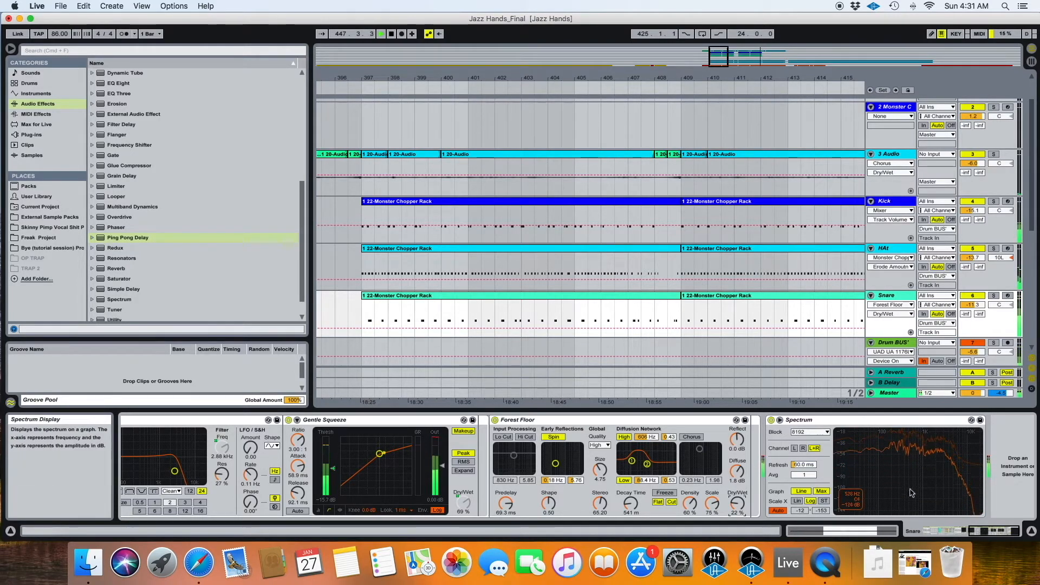
Step: Restart playback from bar 397 where the drums enter, and raise the Drum BUS track volume to -4.5 dB
scroll(893, 337, "up", 1)
scroll(894, 337, "down", 5)
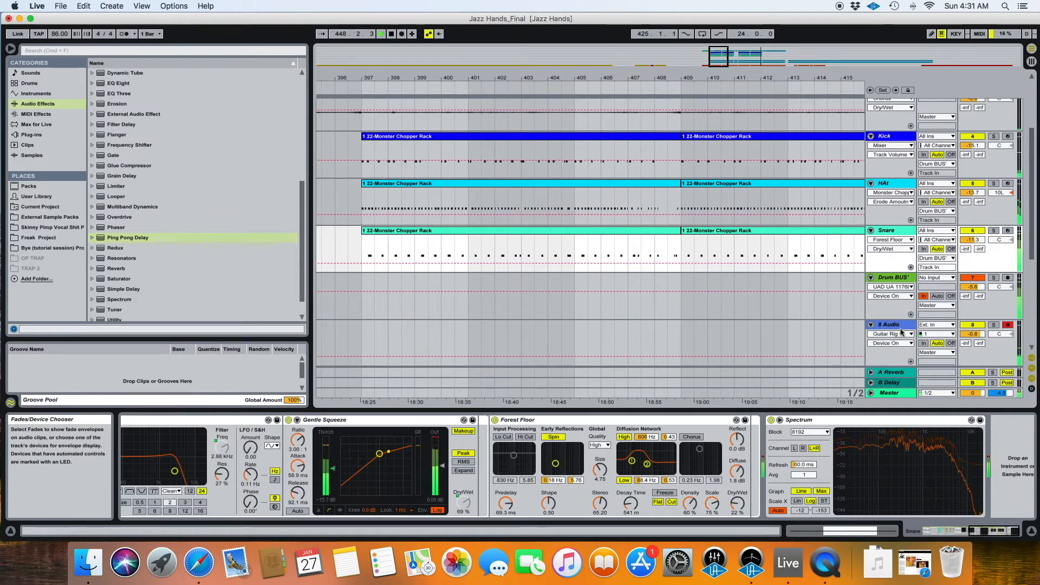
scroll(577, 83, "left", 5)
left_click(576, 84)
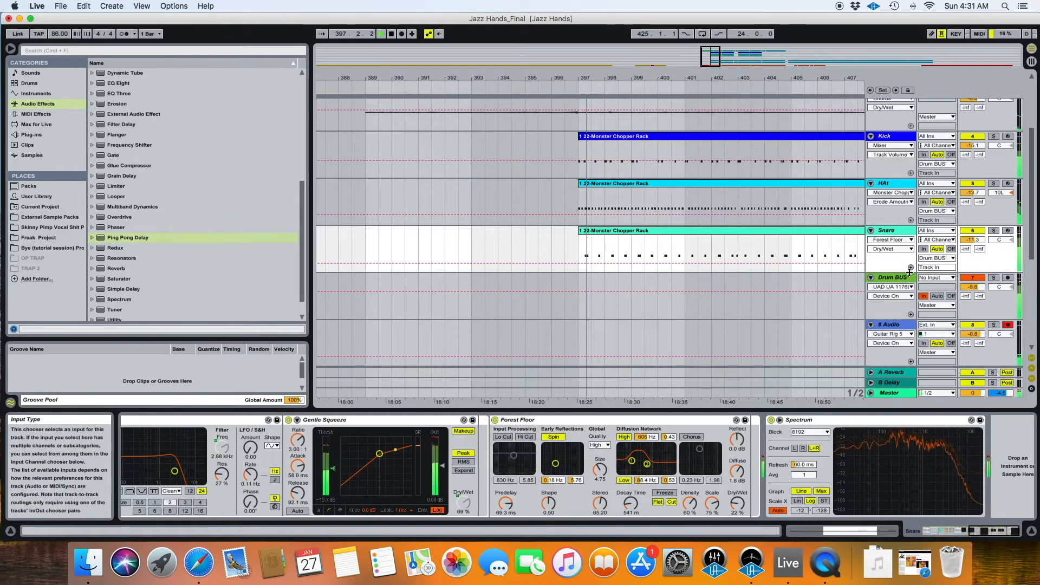
left_click(973, 286)
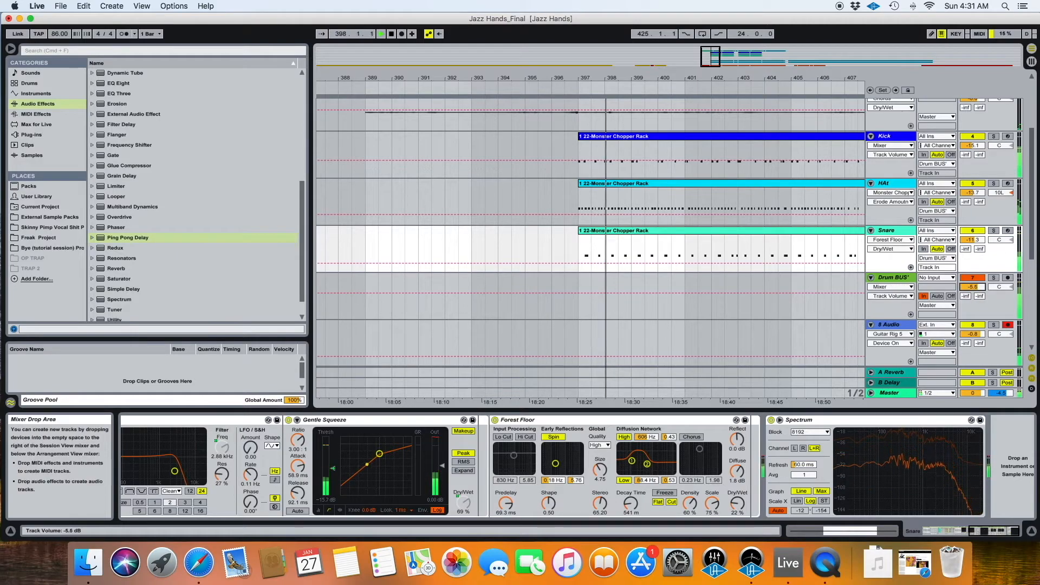
left_click_drag(973, 287, 973, 281)
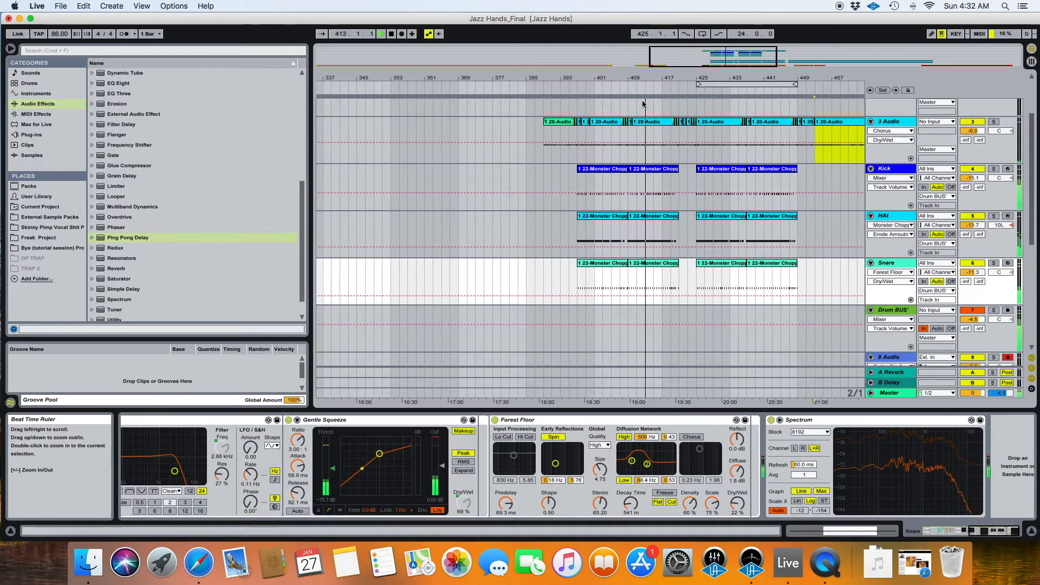
Step: Extend the loop region to run from bar 389 to bar 473, covering the whole section, and turn looping on
scroll(643, 127, "right", 5)
scroll(622, 133, "up", 1)
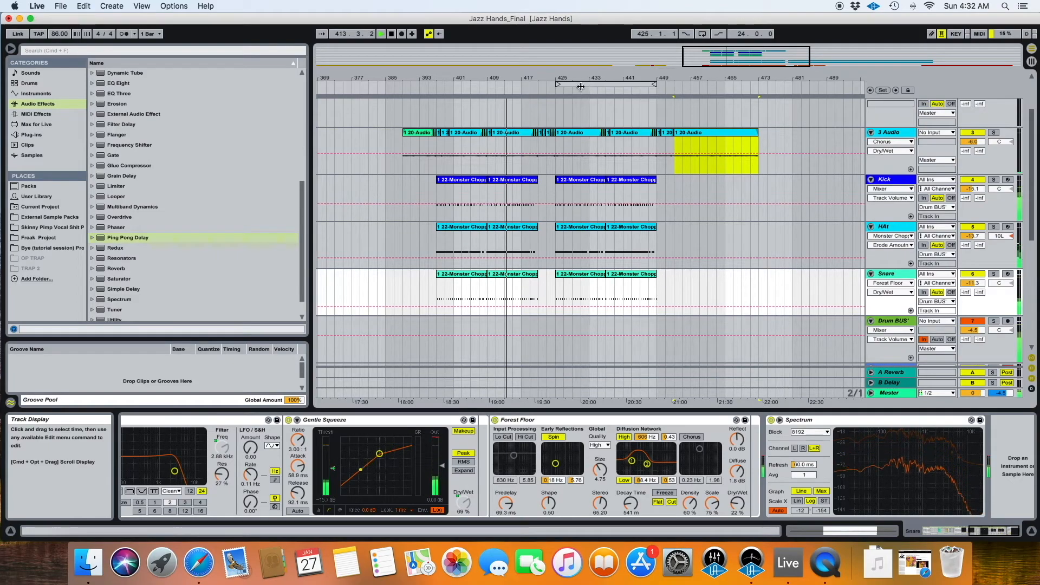
left_click_drag(557, 84, 402, 110)
scroll(561, 111, "down", 5)
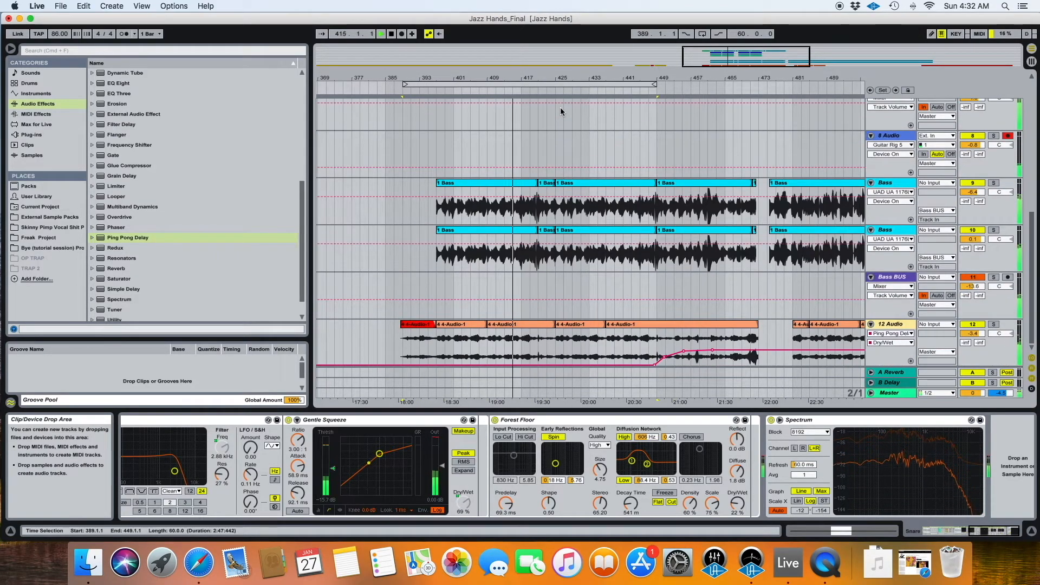
scroll(564, 106, "up", 1)
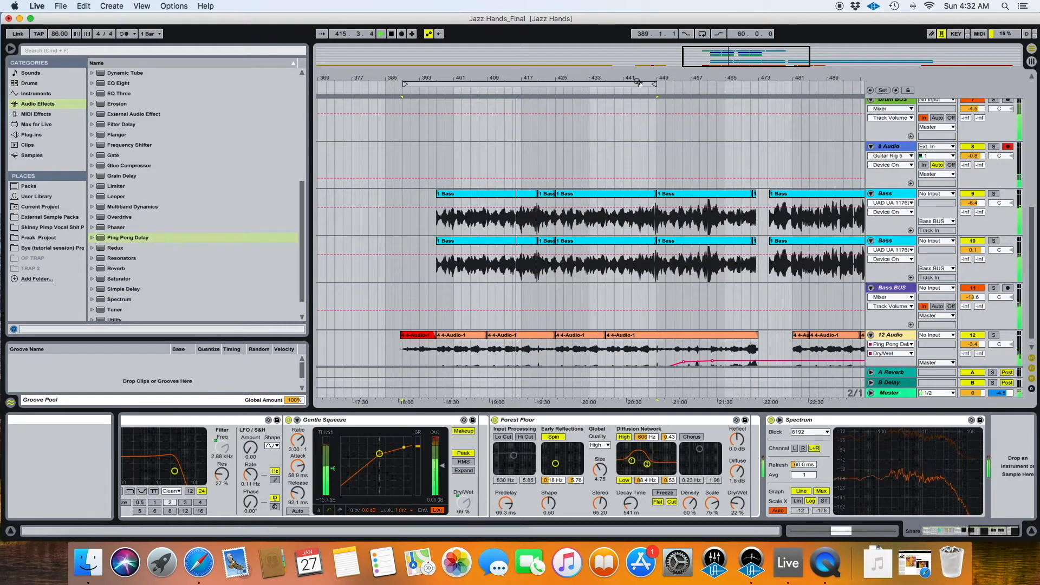
left_click_drag(639, 82, 757, 95)
scroll(748, 130, "down", 1)
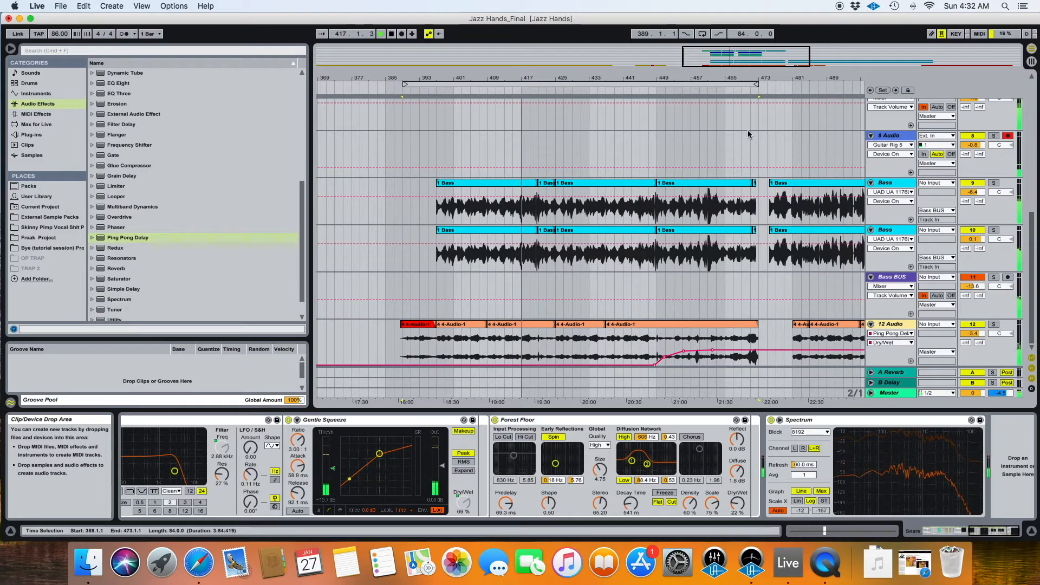
scroll(748, 129, "up", 10)
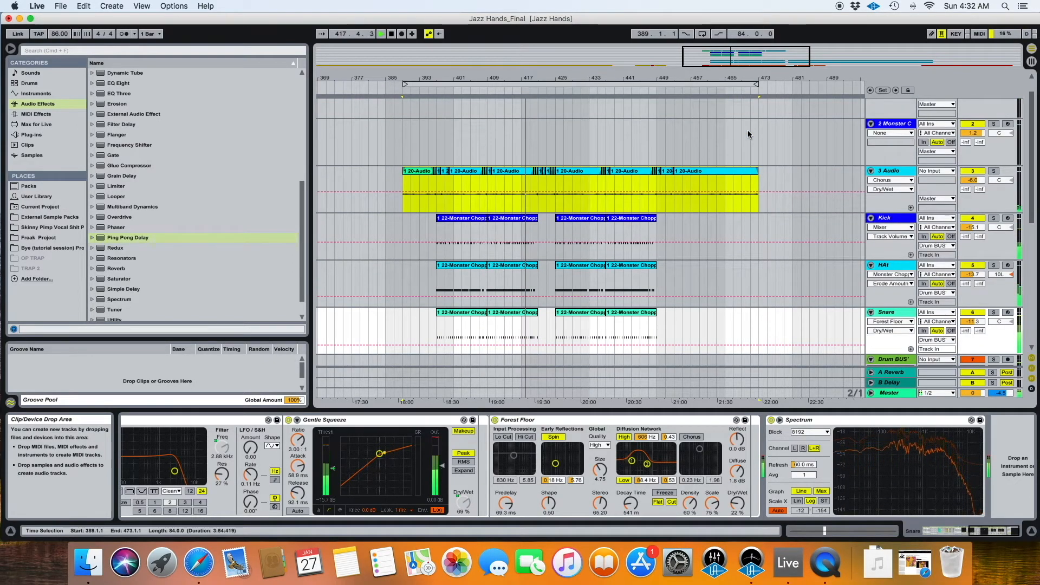
left_click(702, 33)
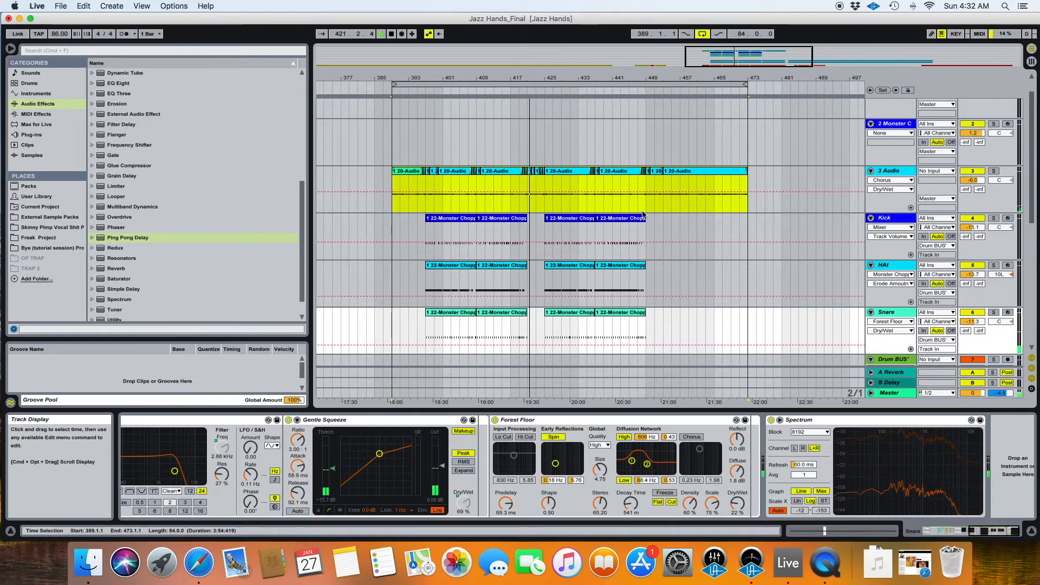
Step: Review the drum, bass and 12 Audio tracks across the looped section while it plays
scroll(643, 215, "down", 8)
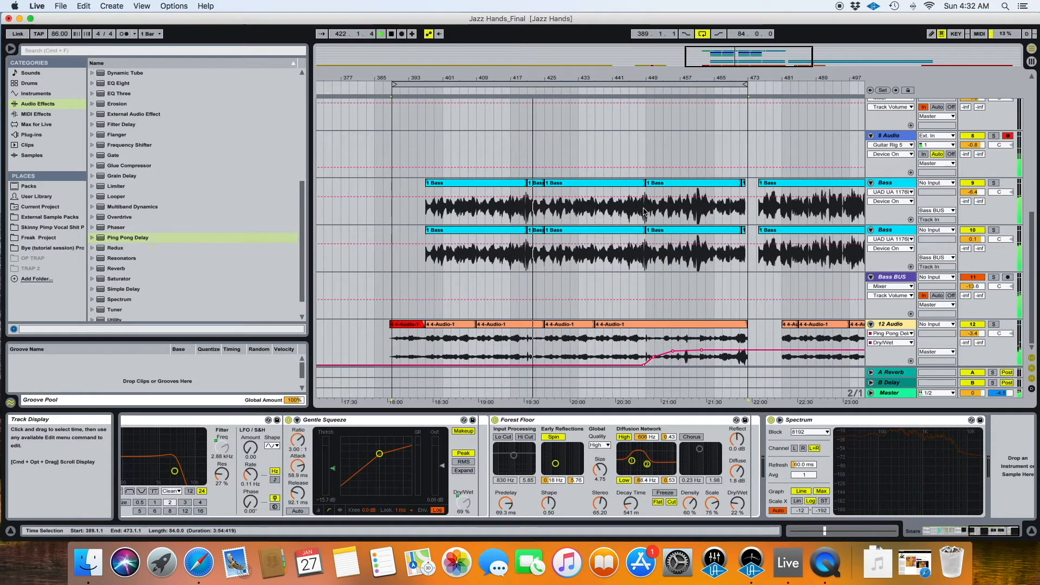
scroll(645, 217, "up", 9)
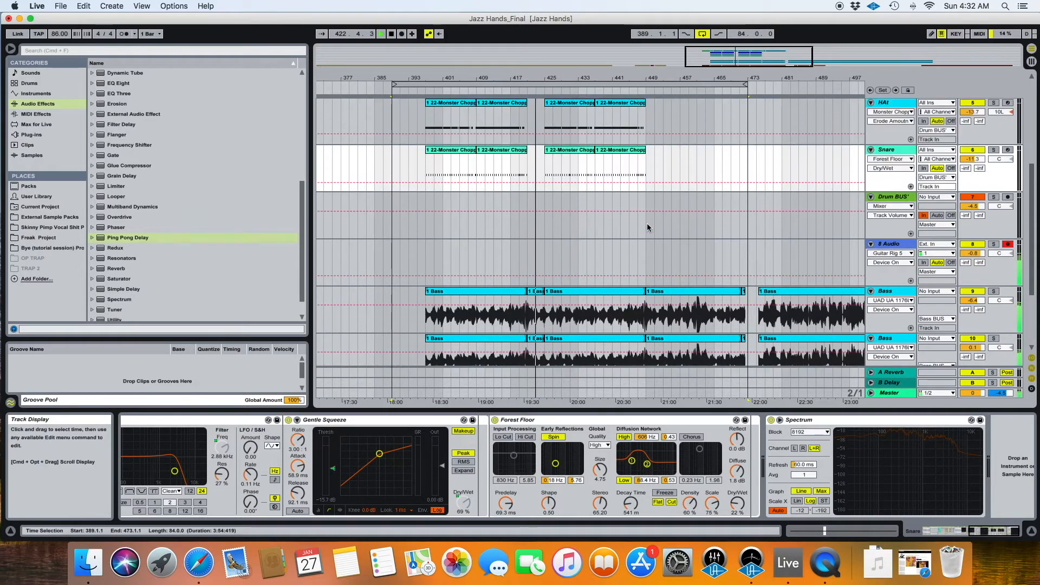
scroll(646, 222, "down", 5)
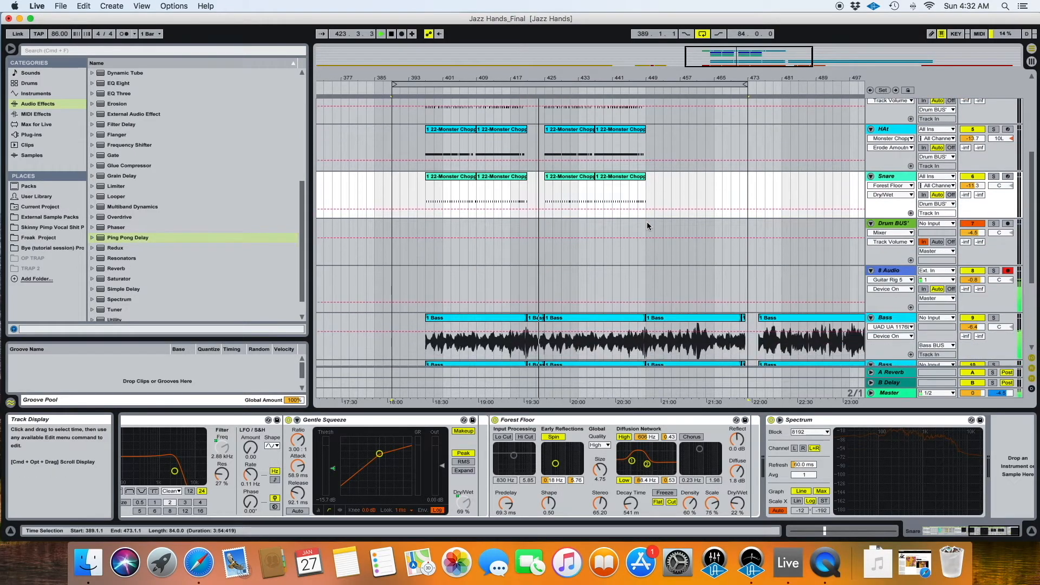
scroll(647, 222, "down", 1)
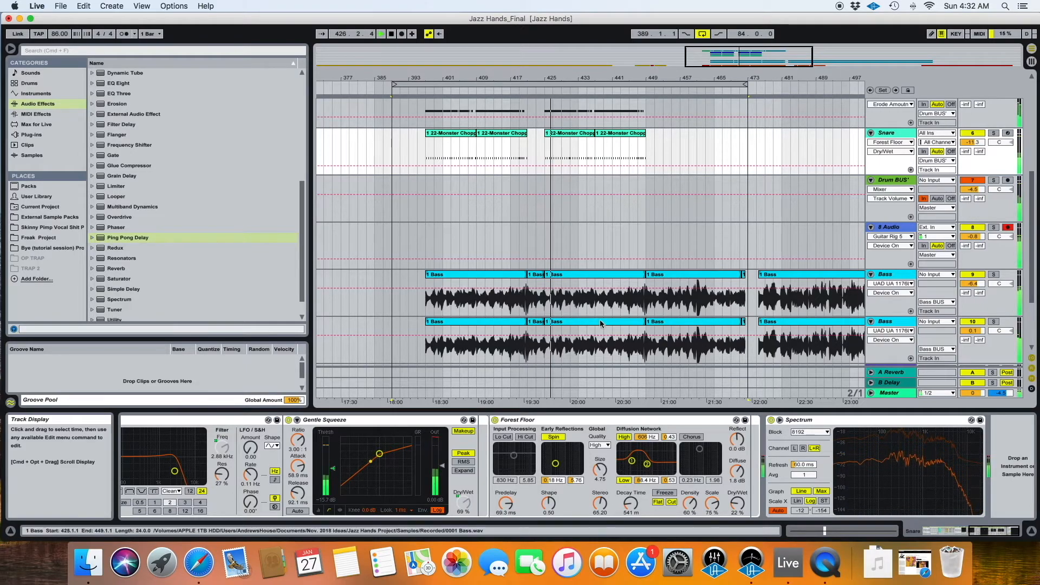
scroll(570, 256, "up", 6)
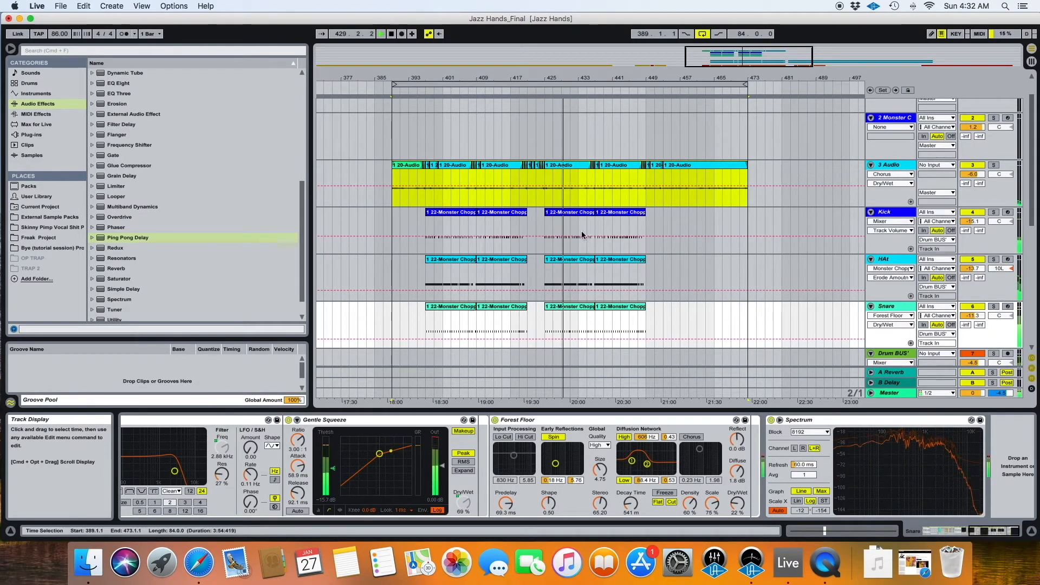
scroll(539, 228, "down", 5)
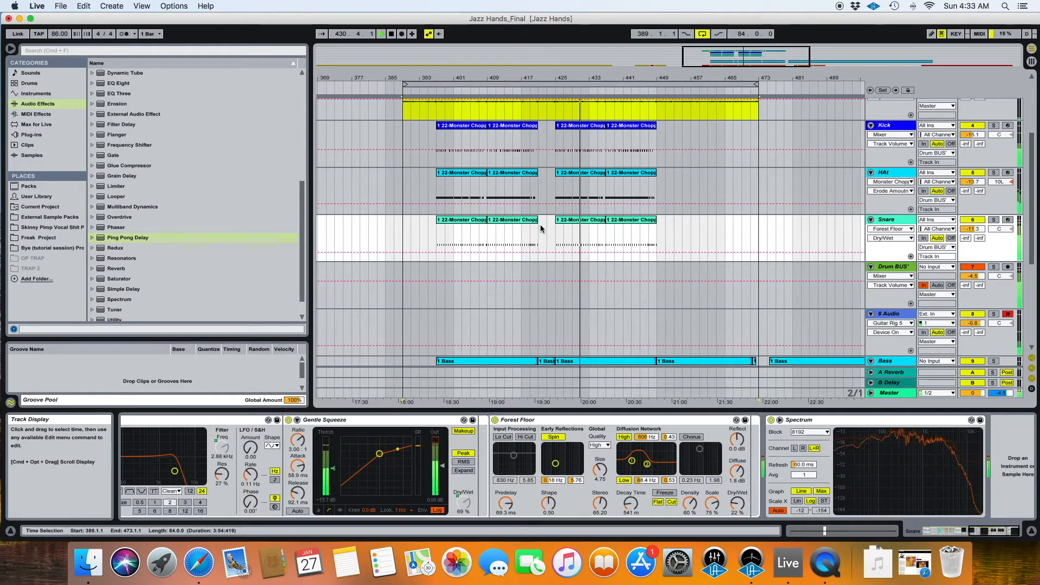
scroll(541, 228, "down", 3)
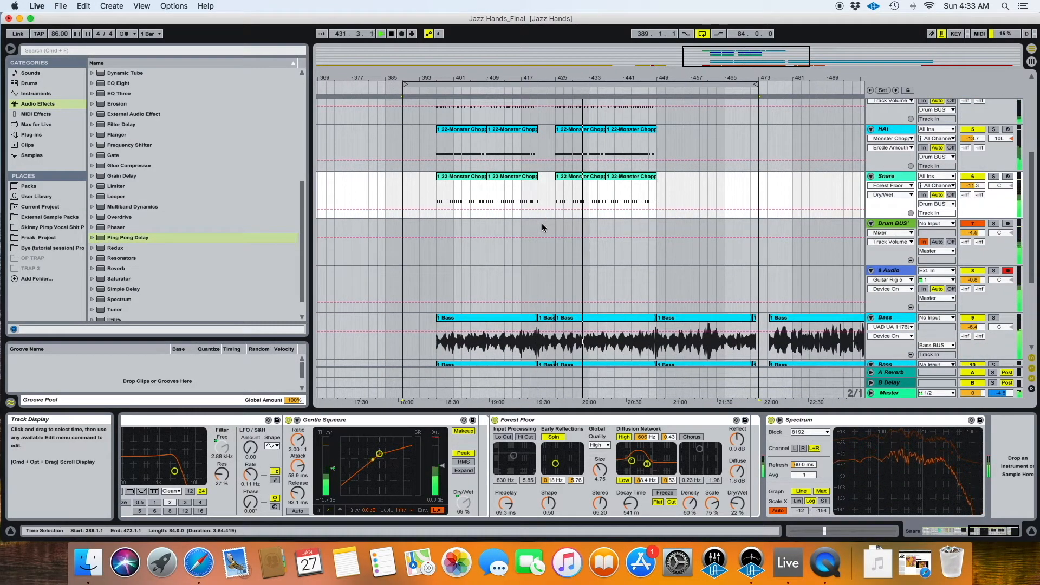
scroll(542, 227, "down", 4)
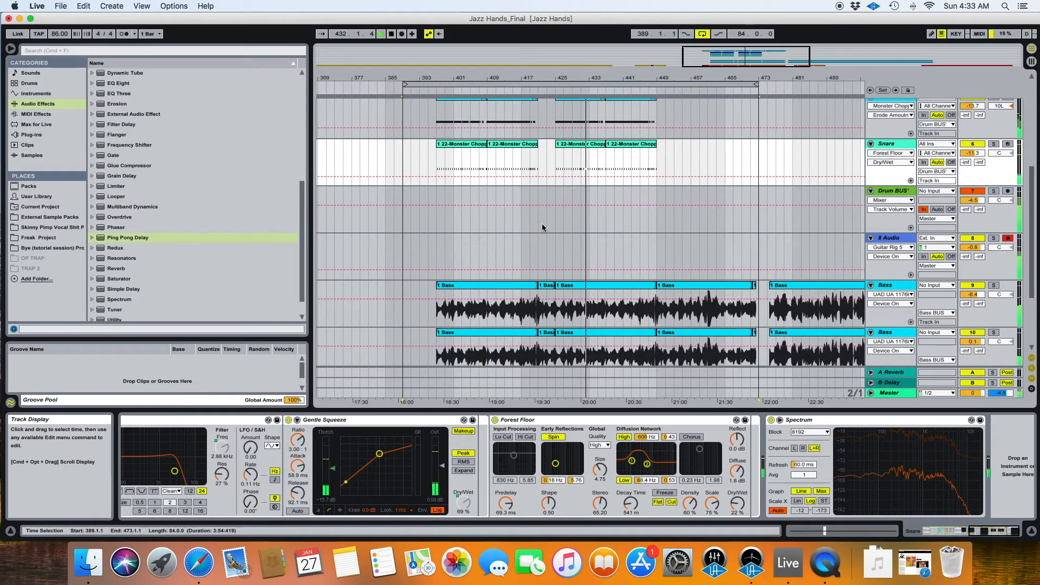
scroll(542, 226, "down", 3)
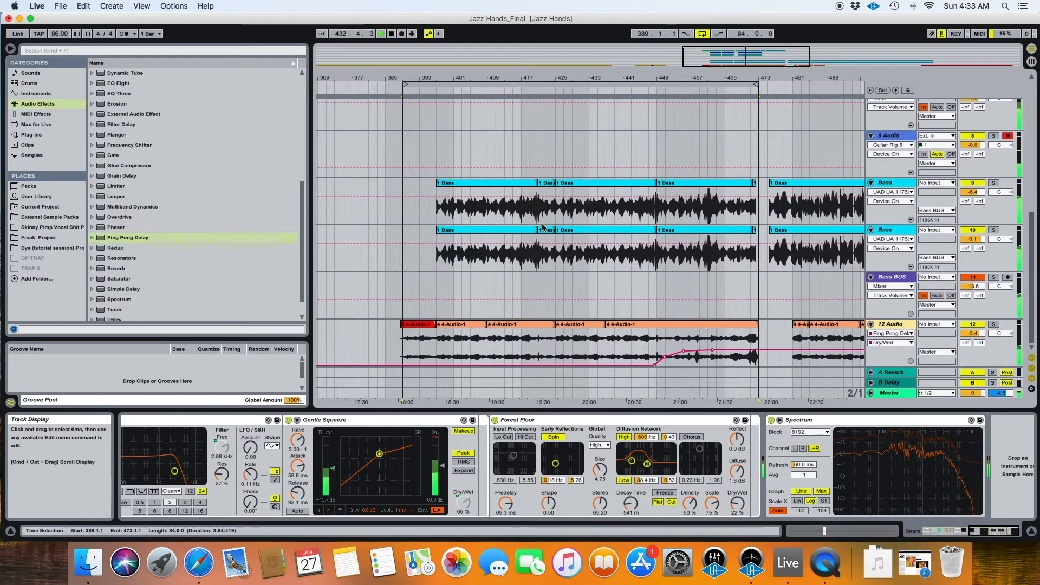
scroll(542, 227, "up", 5)
scroll(542, 226, "up", 5)
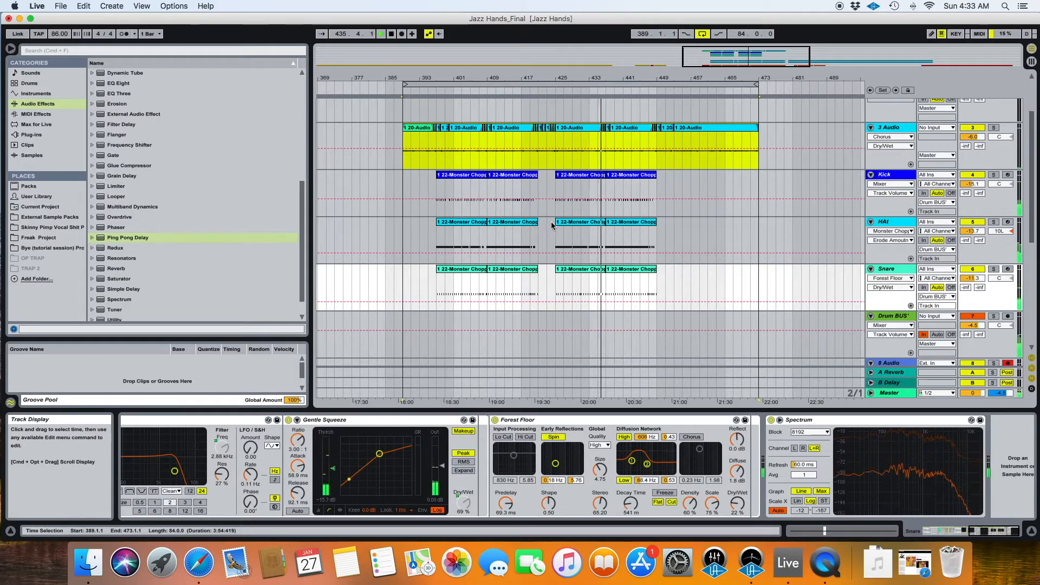
left_click_drag(532, 78, 531, 95)
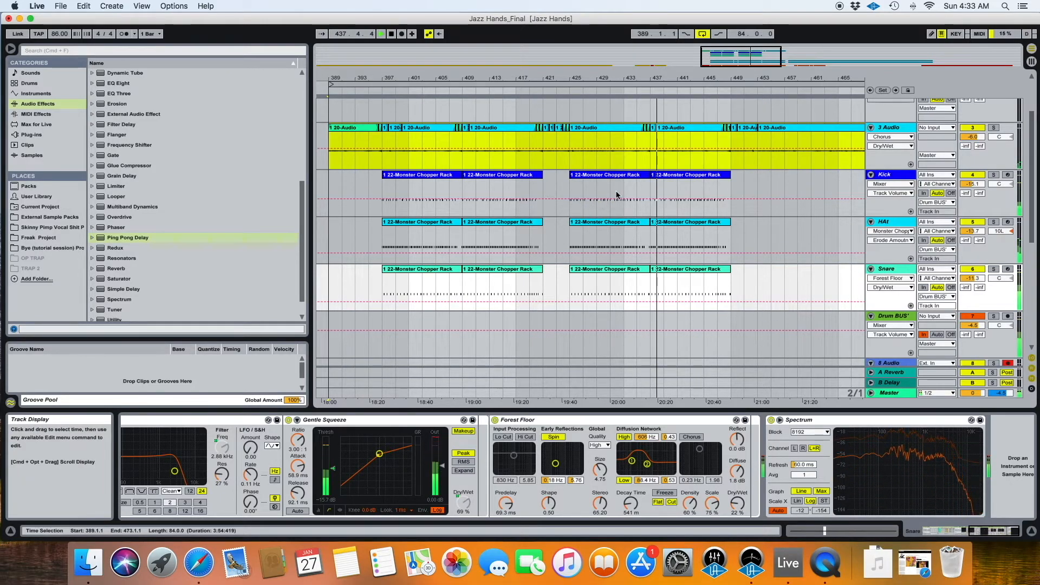
scroll(602, 193, "down", 2)
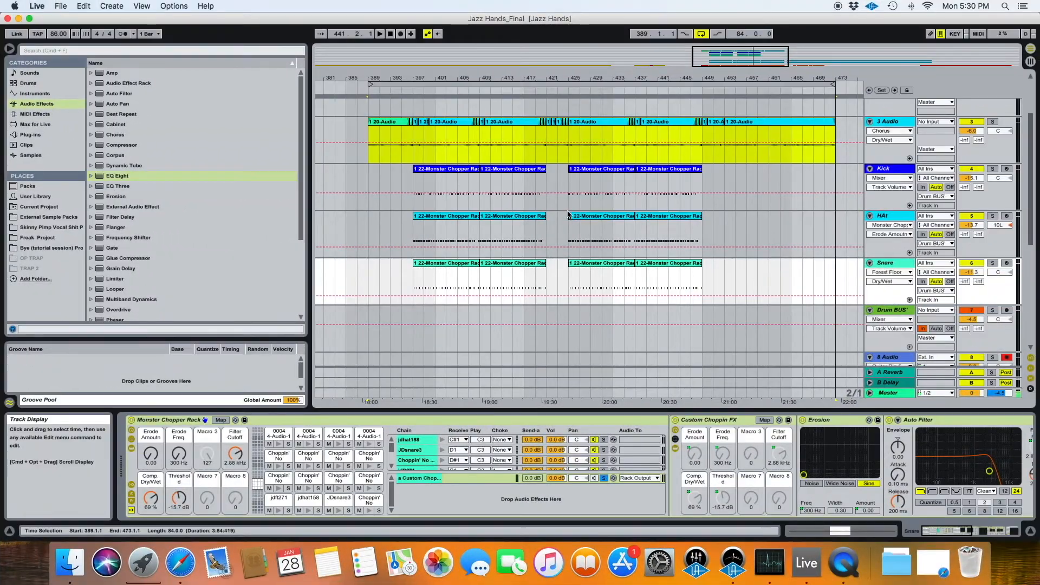
Step: With playback stopped, compare how the 3 Audio and drum clips line up with the bass and 12 Audio clips between bars 389 and 473
left_click(567, 214)
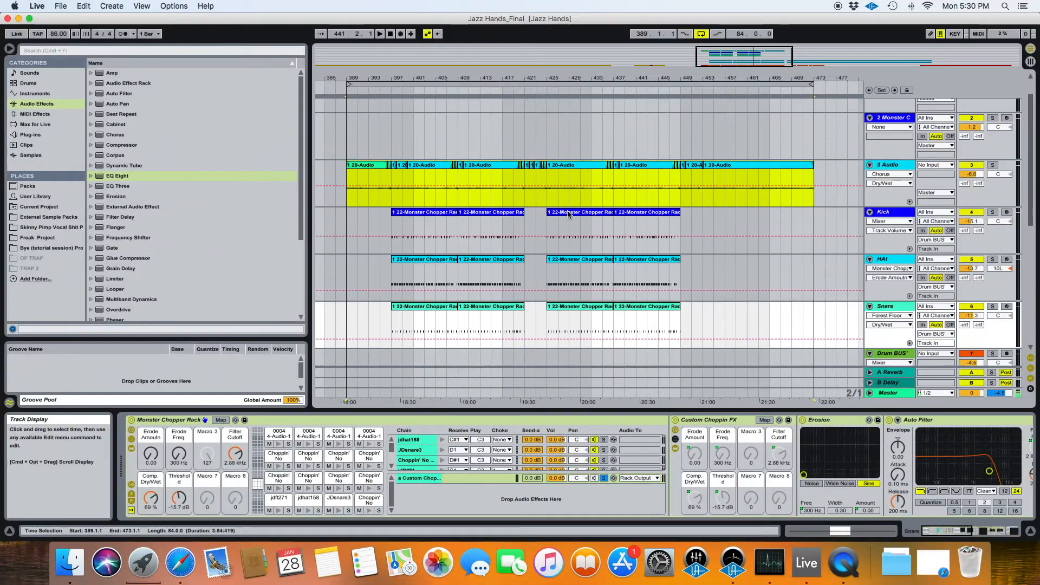
scroll(568, 214, "down", 6)
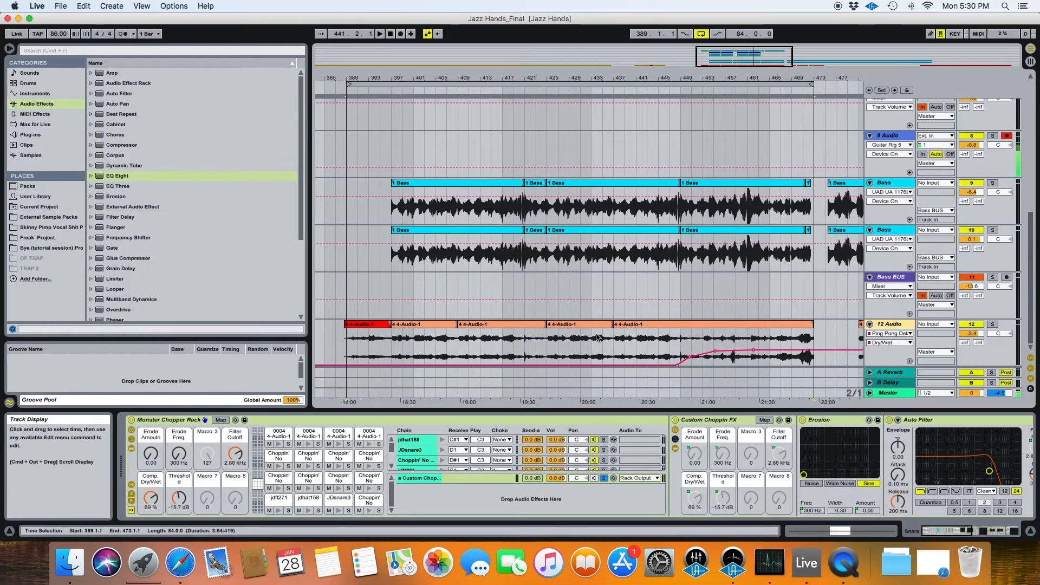
scroll(452, 279, "up", 6)
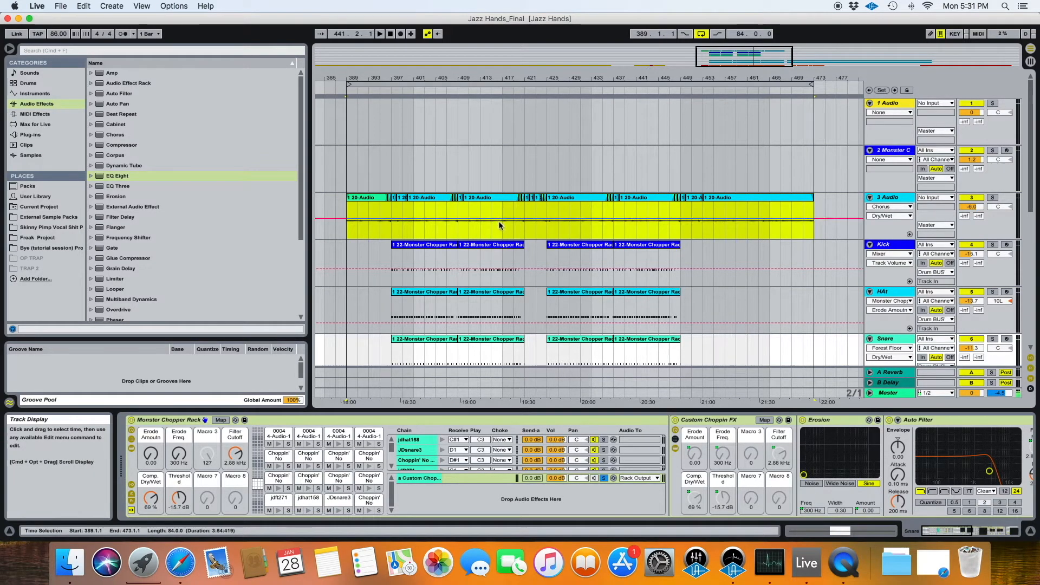
scroll(499, 237, "down", 1)
scroll(519, 241, "up", 1)
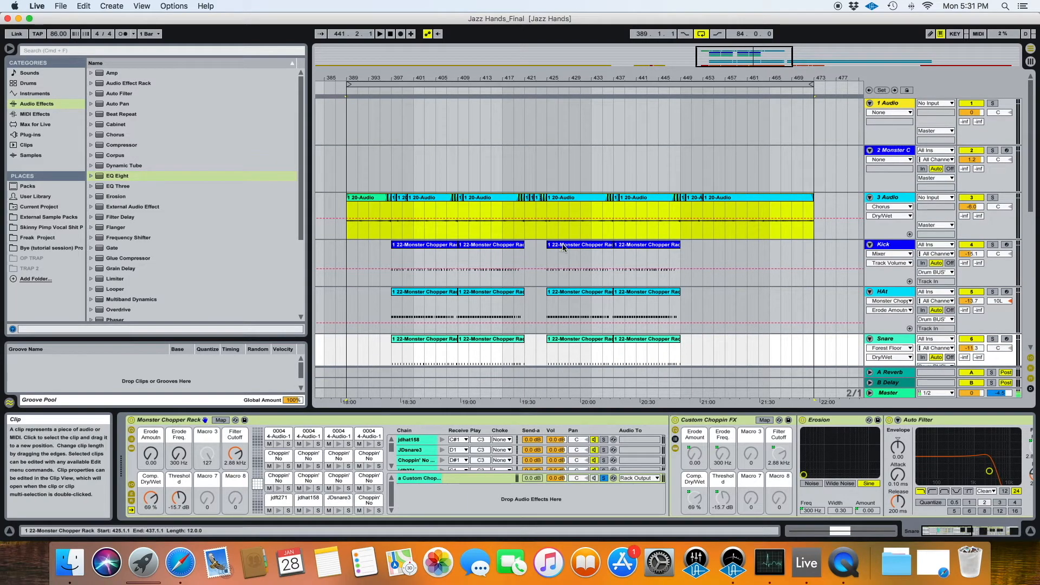
scroll(492, 266, "down", 6)
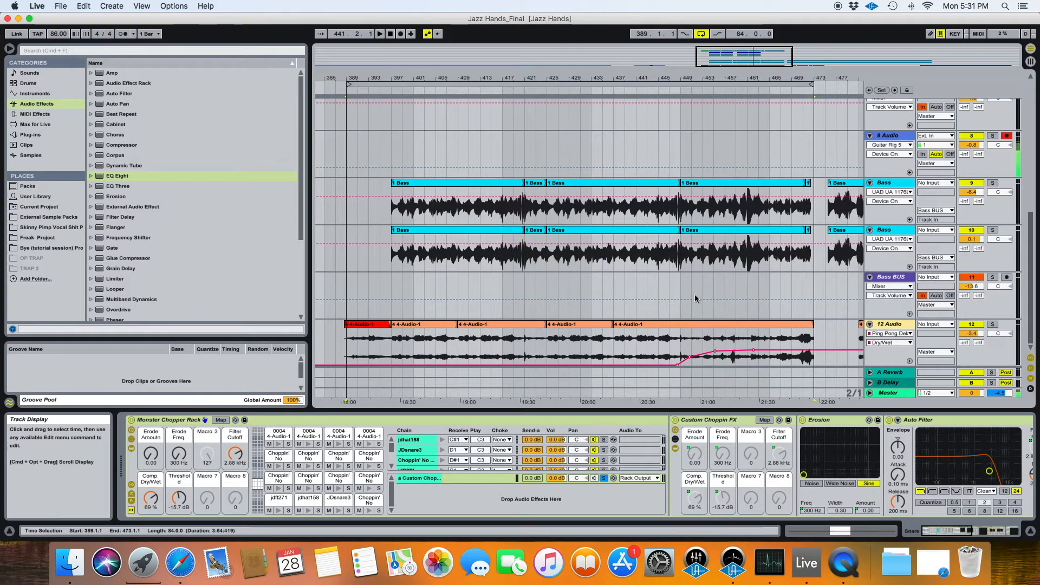
scroll(557, 277, "up", 6)
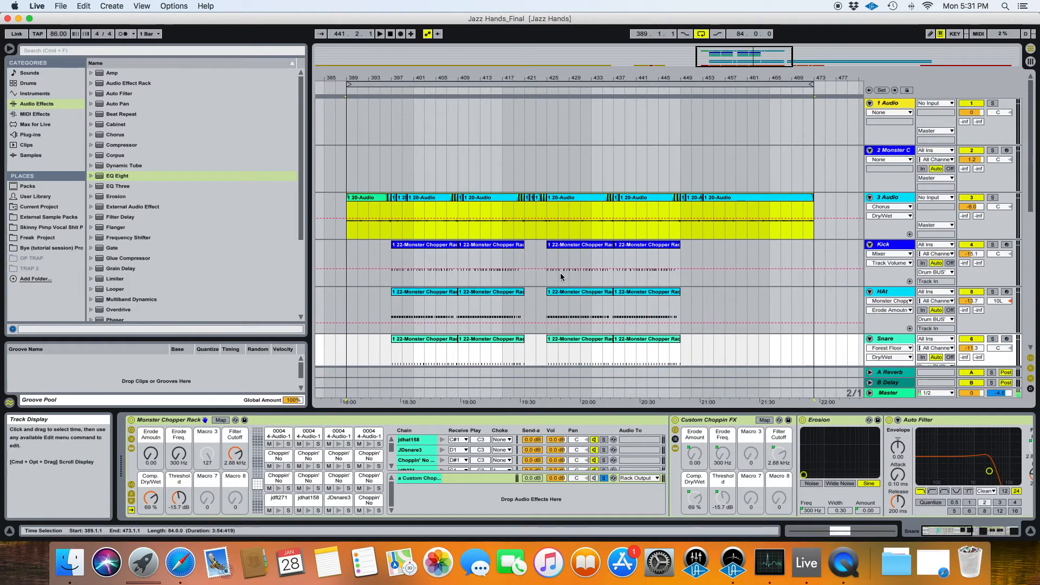
scroll(561, 276, "down", 5)
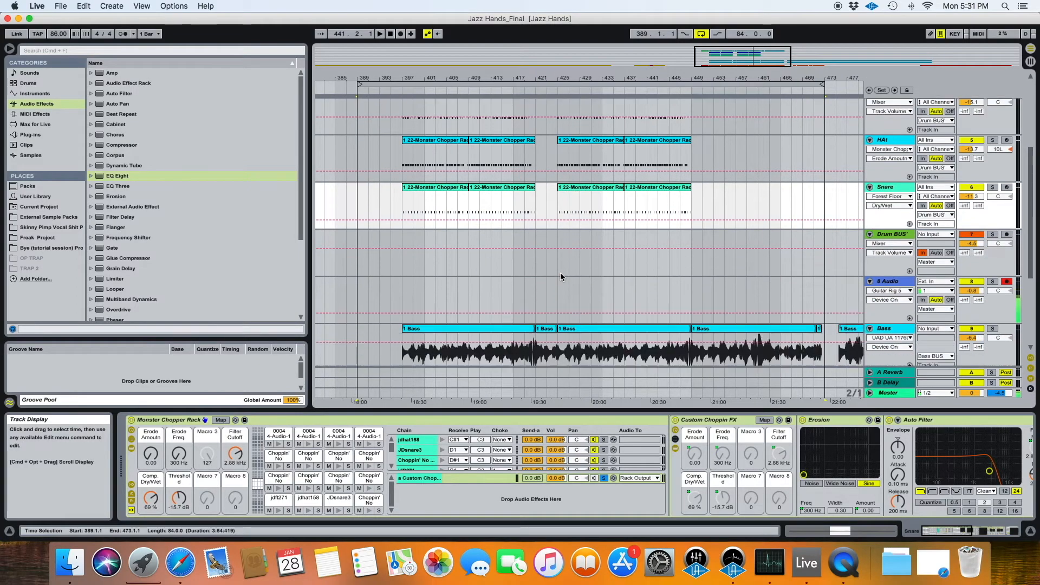
scroll(561, 277, "down", 2)
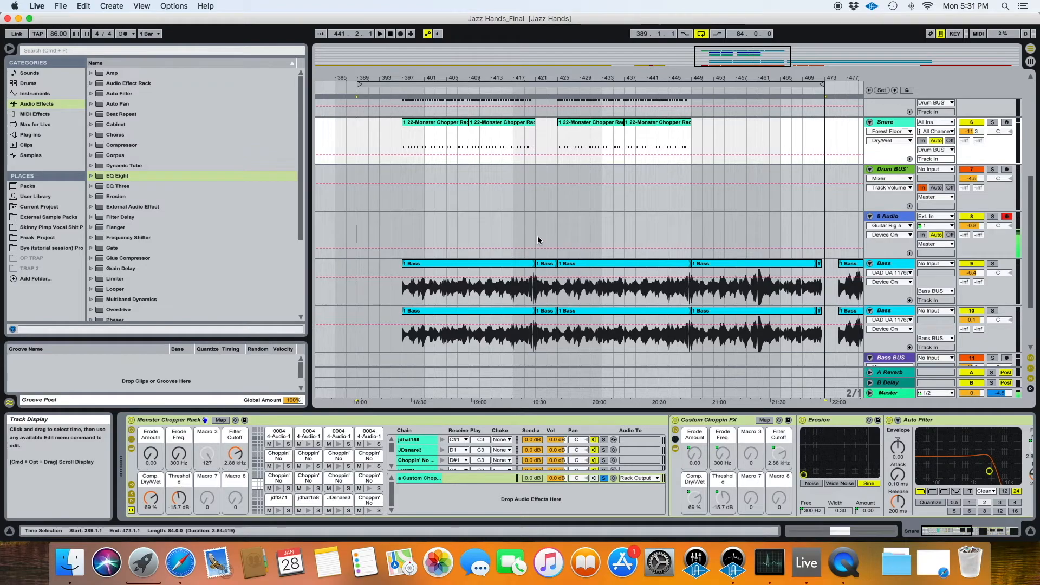
scroll(538, 239, "down", 5)
scroll(539, 240, "up", 10)
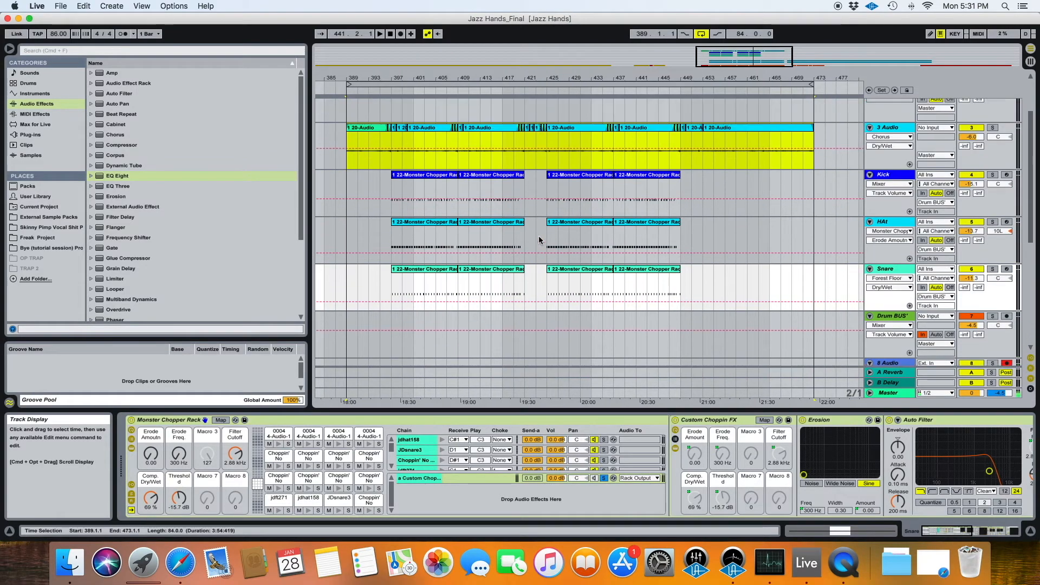
scroll(539, 240, "up", 3)
scroll(540, 240, "down", 6)
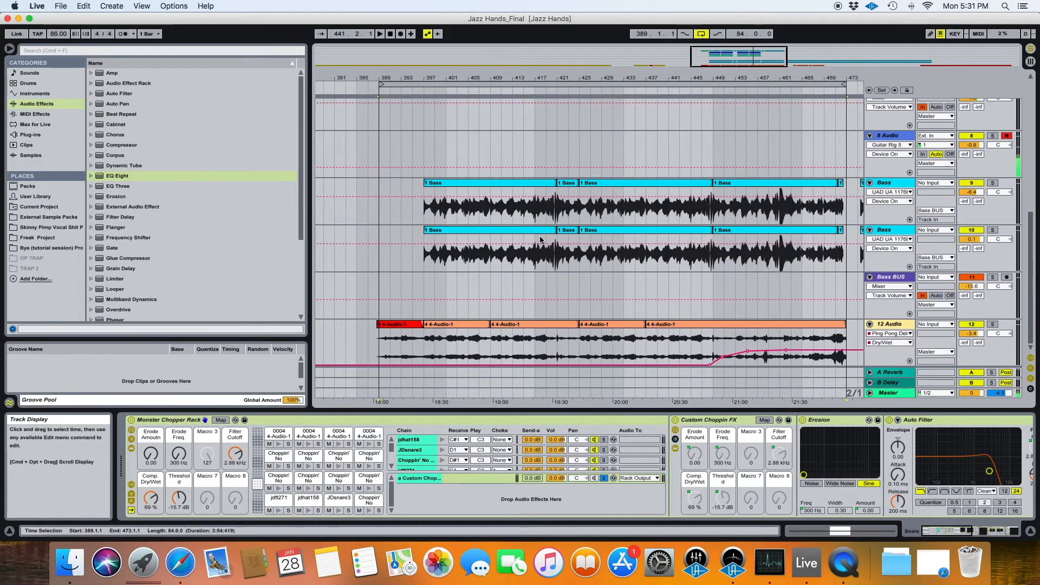
scroll(536, 227, "up", 5)
scroll(479, 196, "down", 1)
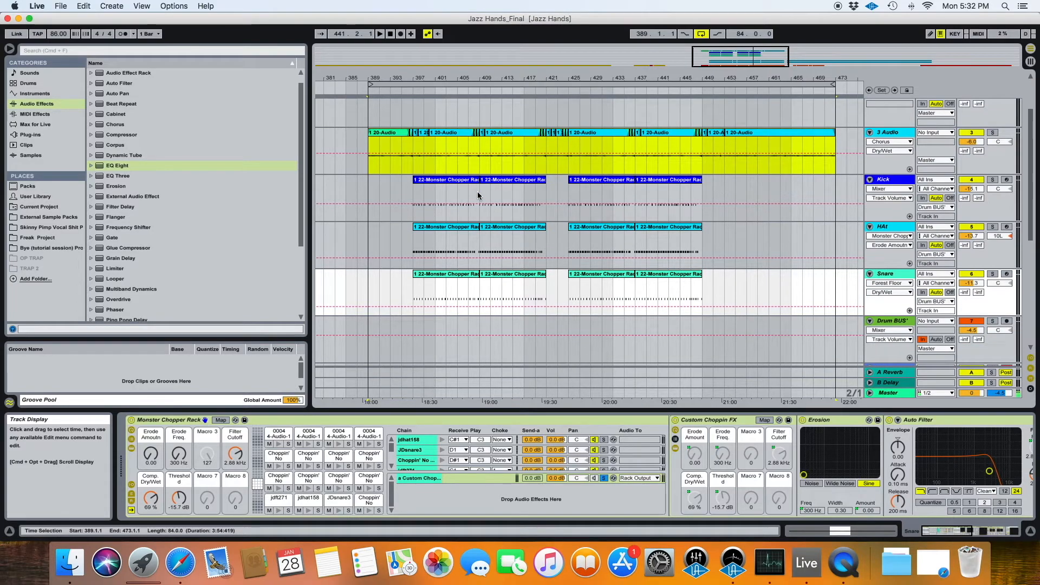
scroll(417, 190, "down", 10)
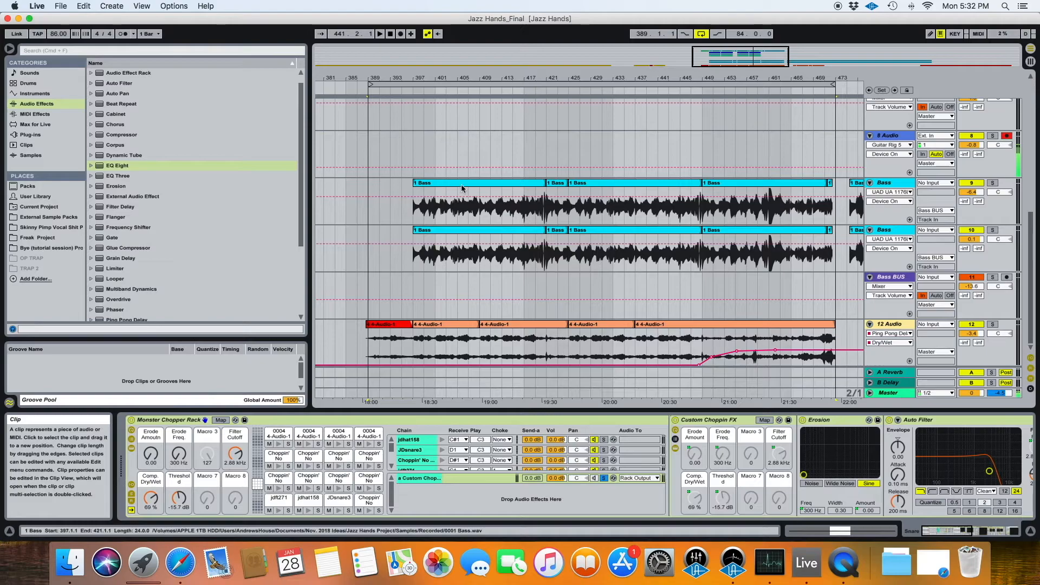
scroll(517, 222, "up", 10)
scroll(518, 222, "down", 4)
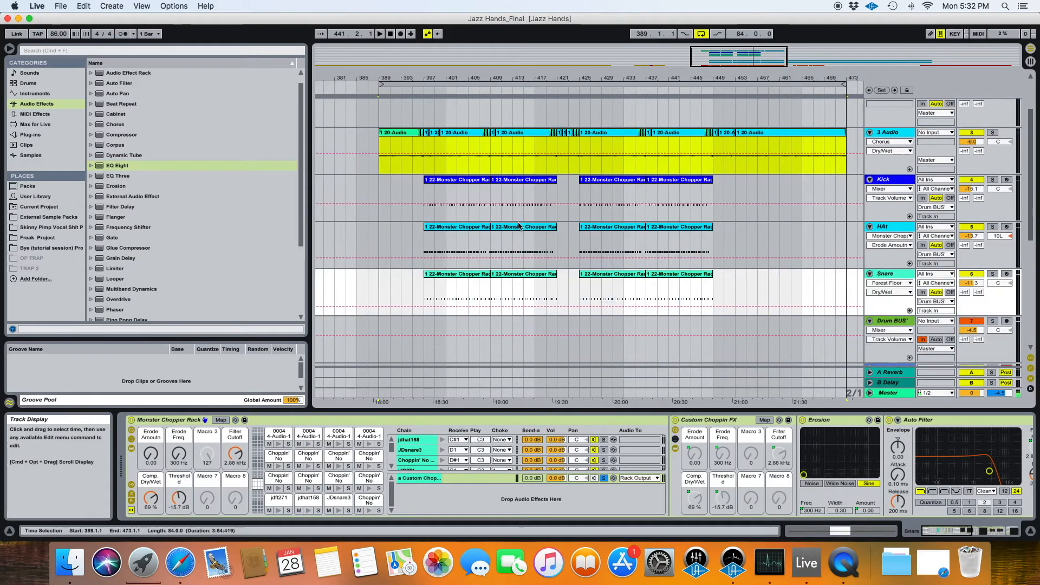
Step: Select the empty 8 Audio track below the Drum BUS, which holds Guitar Rig 5
scroll(512, 217, "down", 1)
left_click(752, 255)
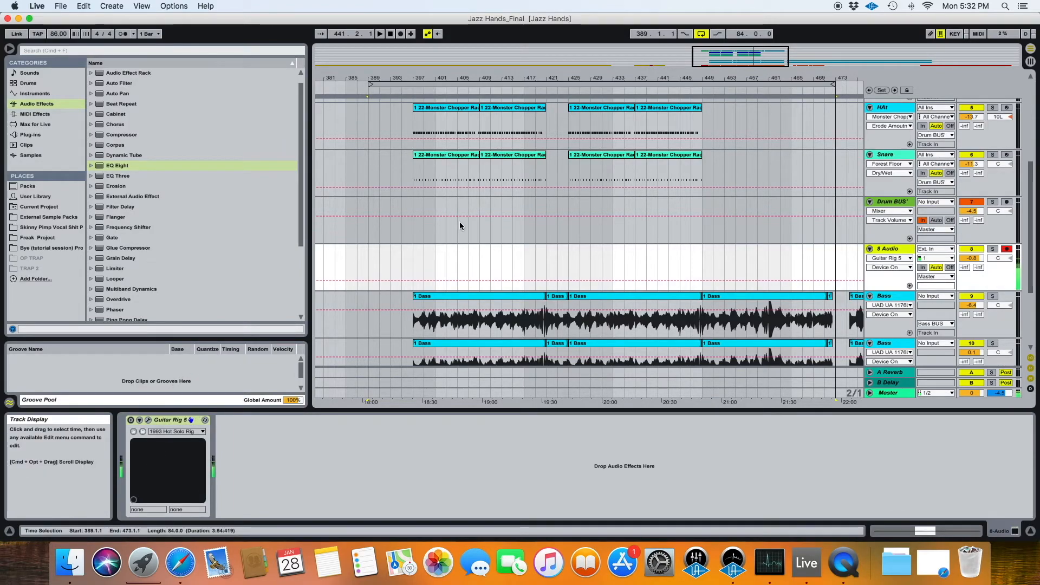
scroll(458, 226, "down", 4)
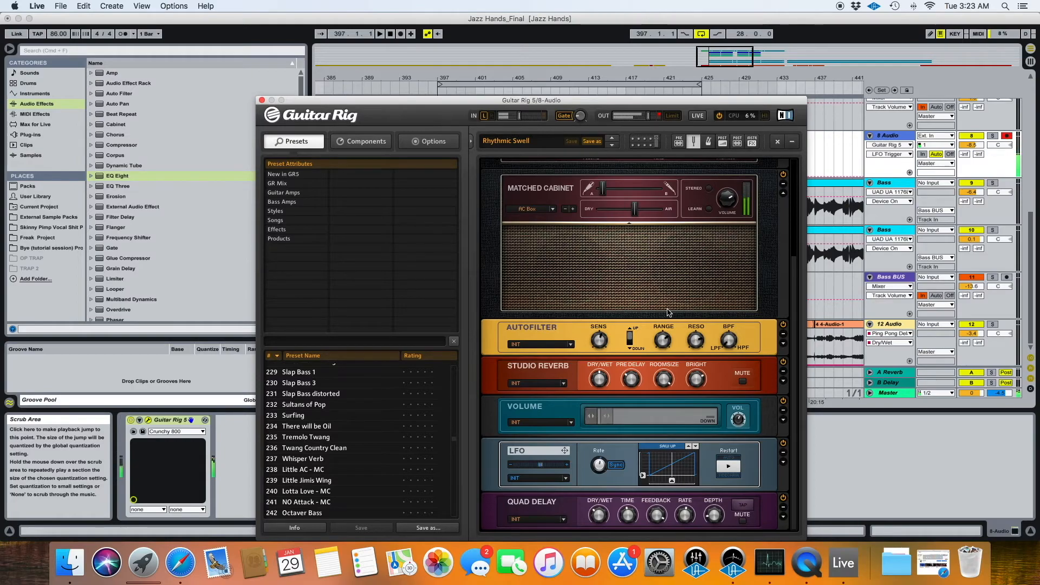
Step: Examine the Rhythmic Swell preset in Guitar Rig, covering the Studio Reverb, Autofilter range and resonance, Matched Cabinet and AC Box controls
left_click(632, 373)
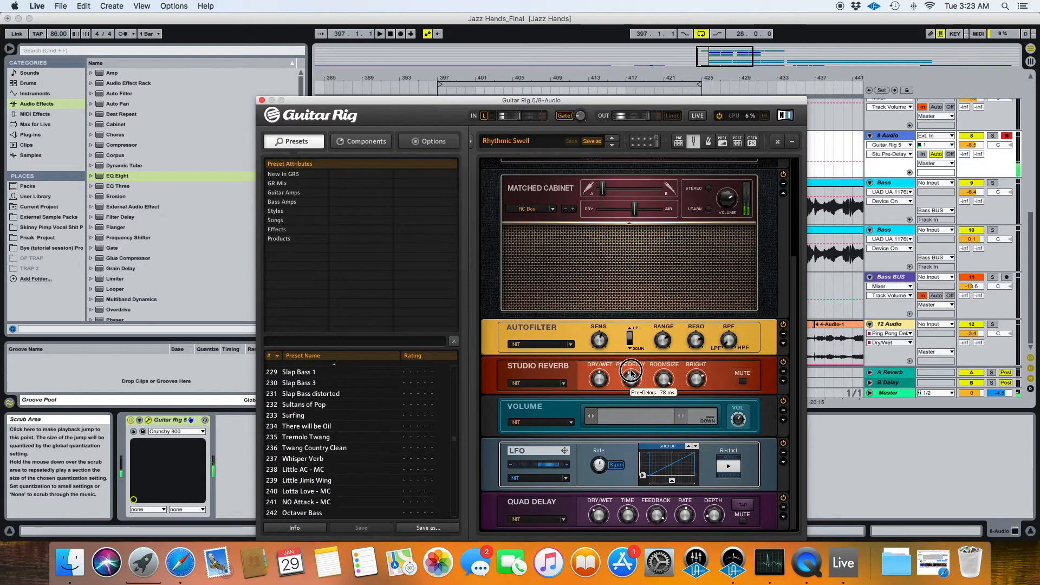
left_click(697, 376)
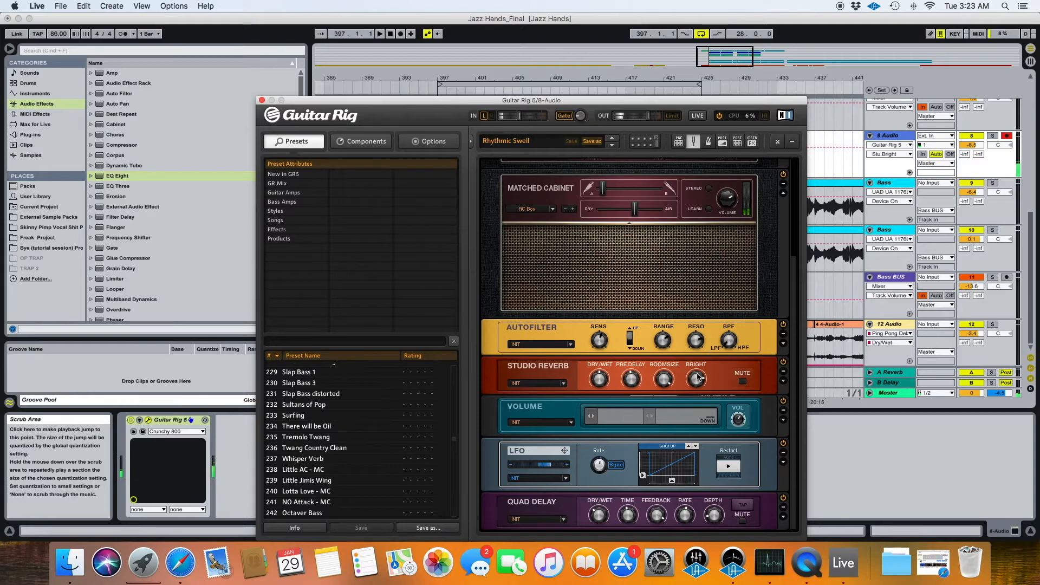
left_click(663, 344)
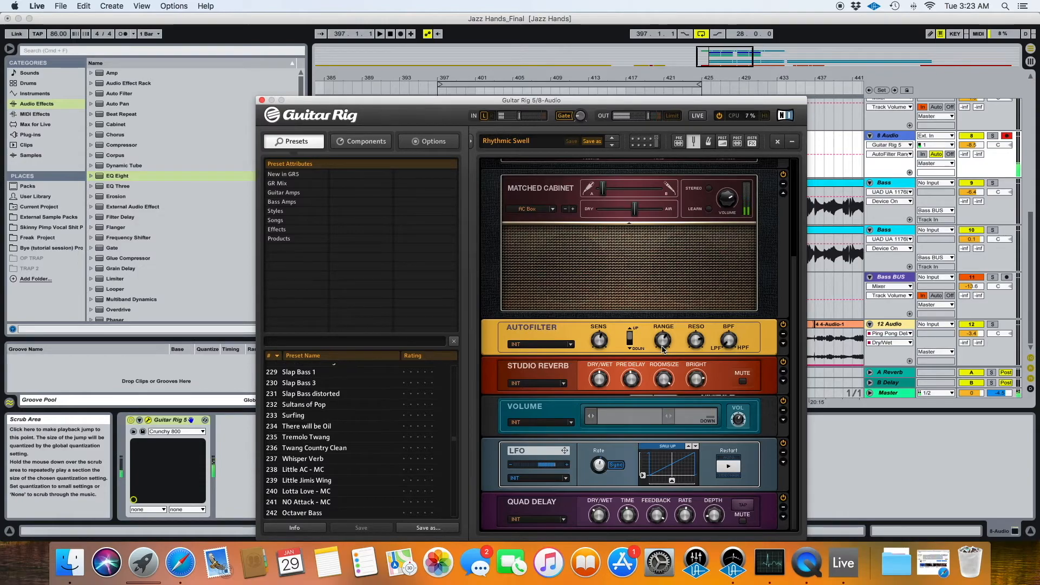
left_click(696, 351)
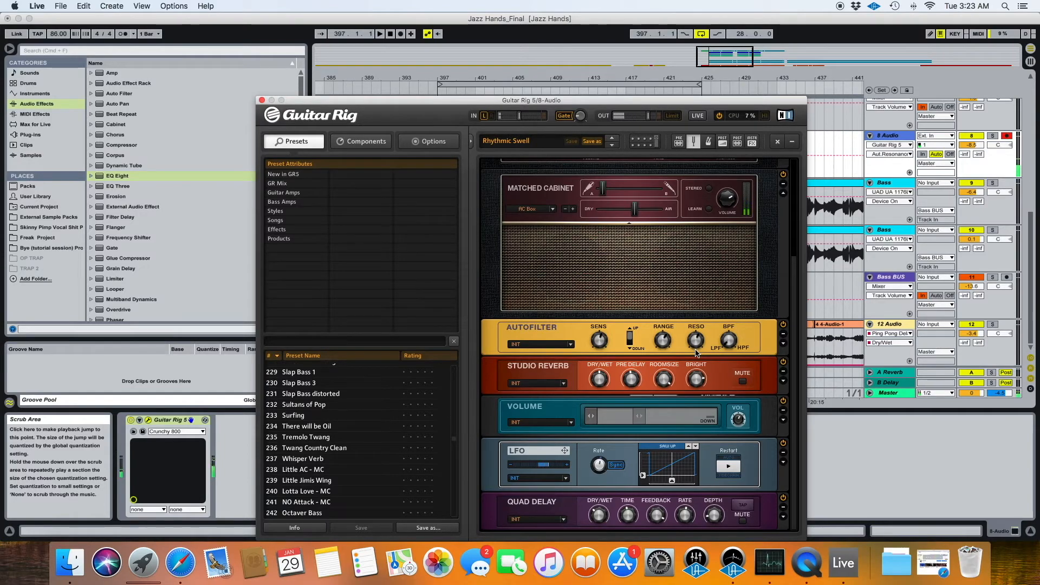
scroll(696, 350, "up", 2)
scroll(696, 351, "down", 2)
scroll(696, 351, "up", 2)
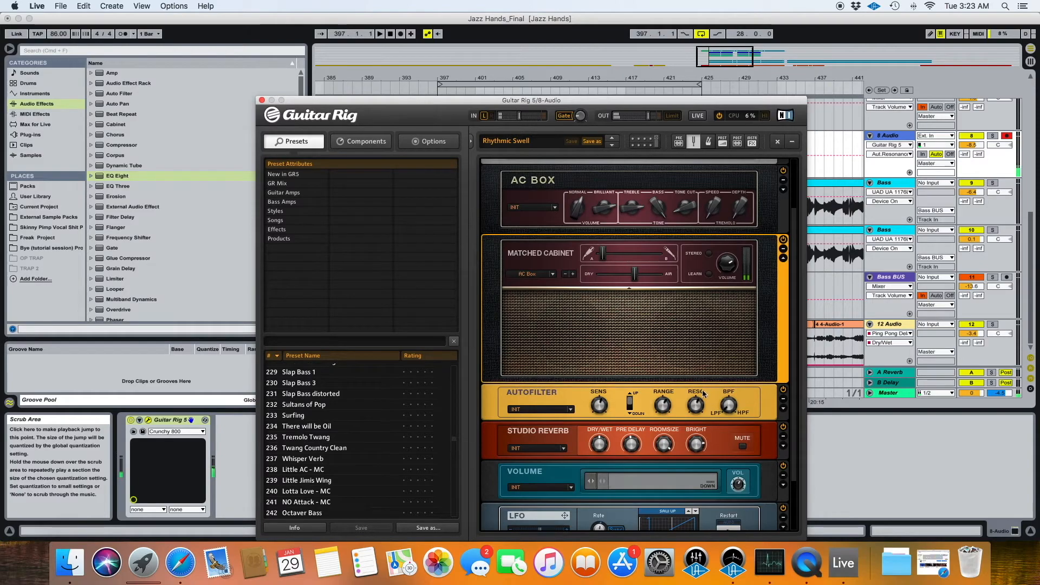
mouse_move(692, 401)
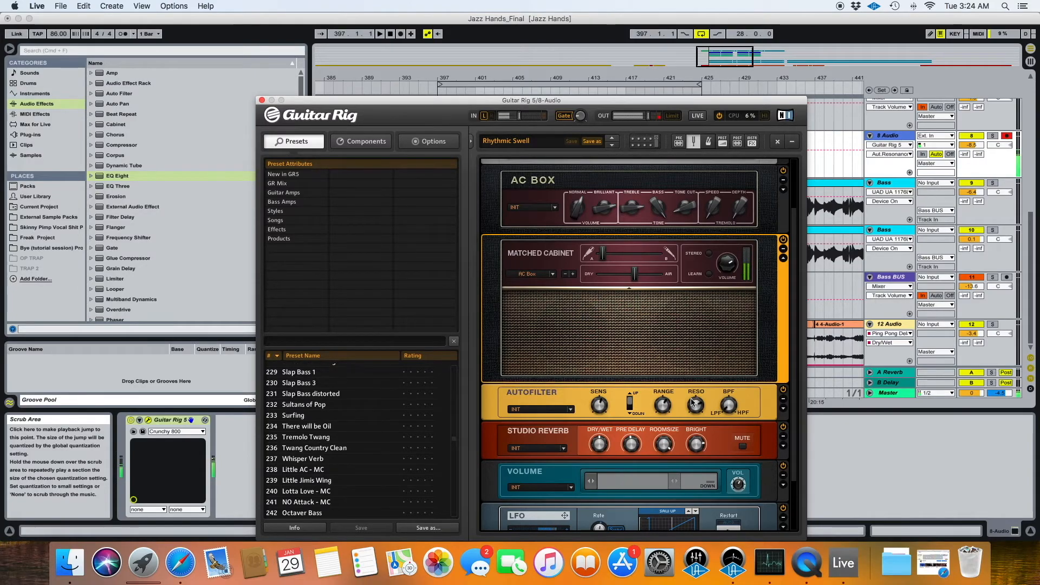
scroll(694, 289, "up", 3)
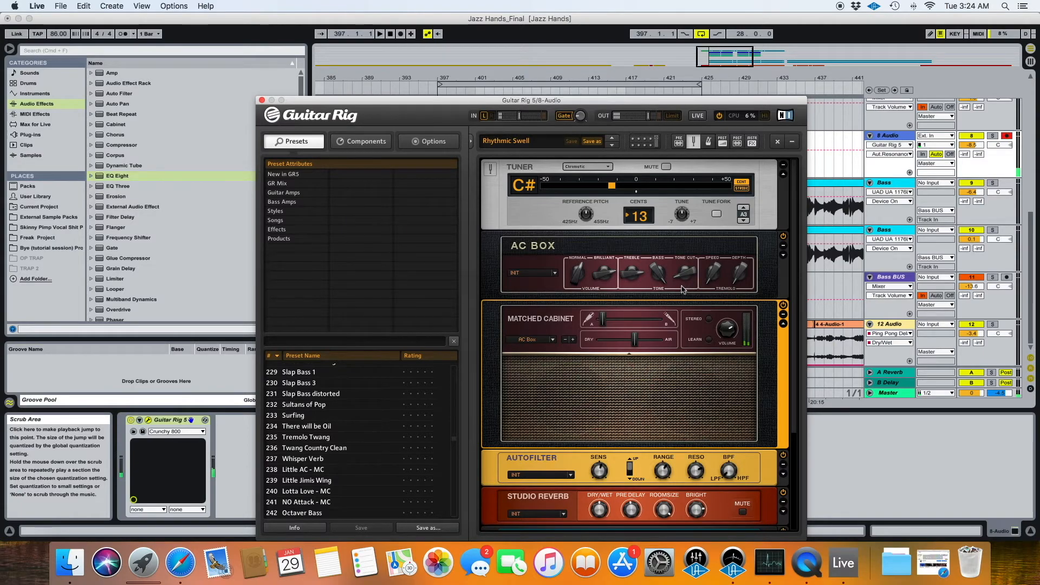
left_click(596, 273)
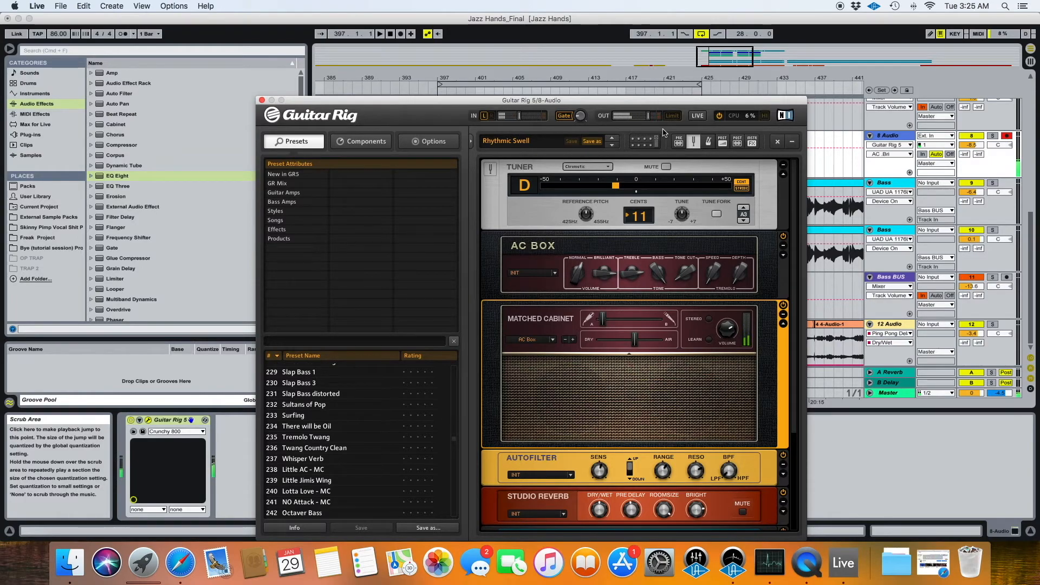
Step: Adjust Guitar Rig's output level with its output limiter turned on, and raise the 8 Audio track volume
left_click_drag(652, 116, 640, 115)
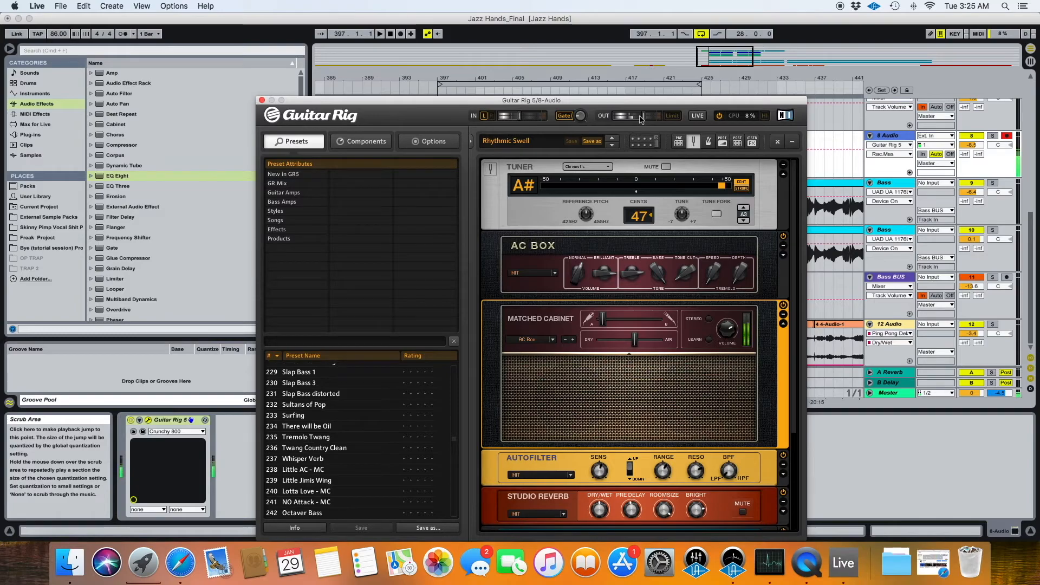
left_click_drag(642, 116, 647, 116)
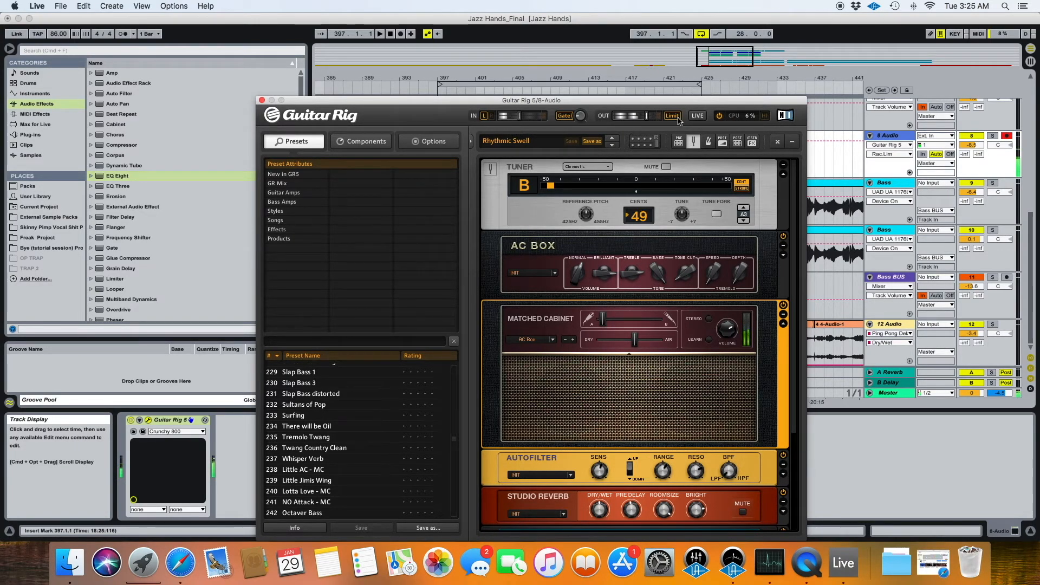
left_click(971, 145)
left_click_drag(971, 145, 971, 127)
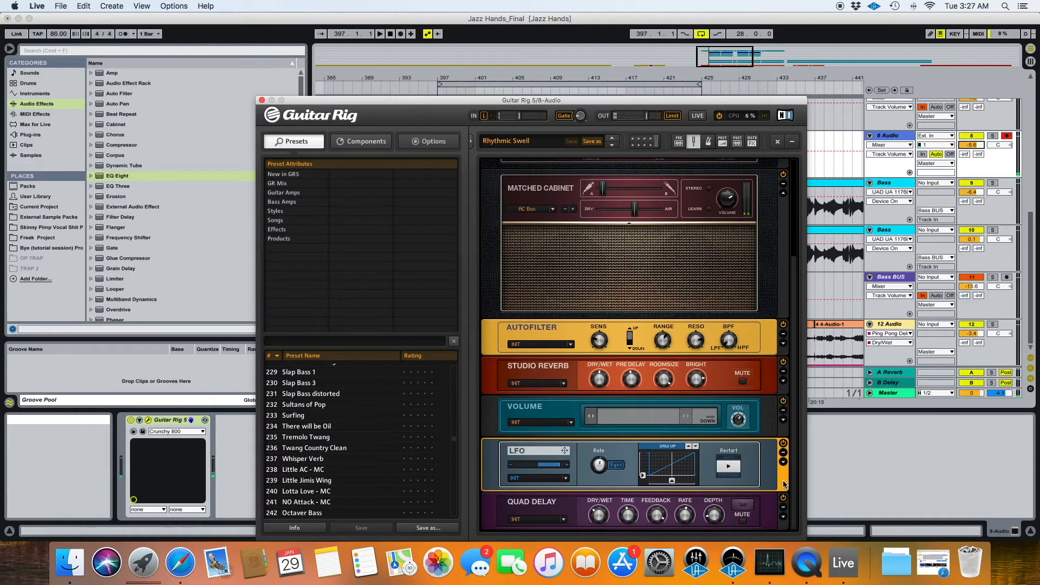
Step: Expand the extended controls of Guitar Rig's LFO and Volume modules
left_click(783, 462)
scroll(783, 473, "down", 2)
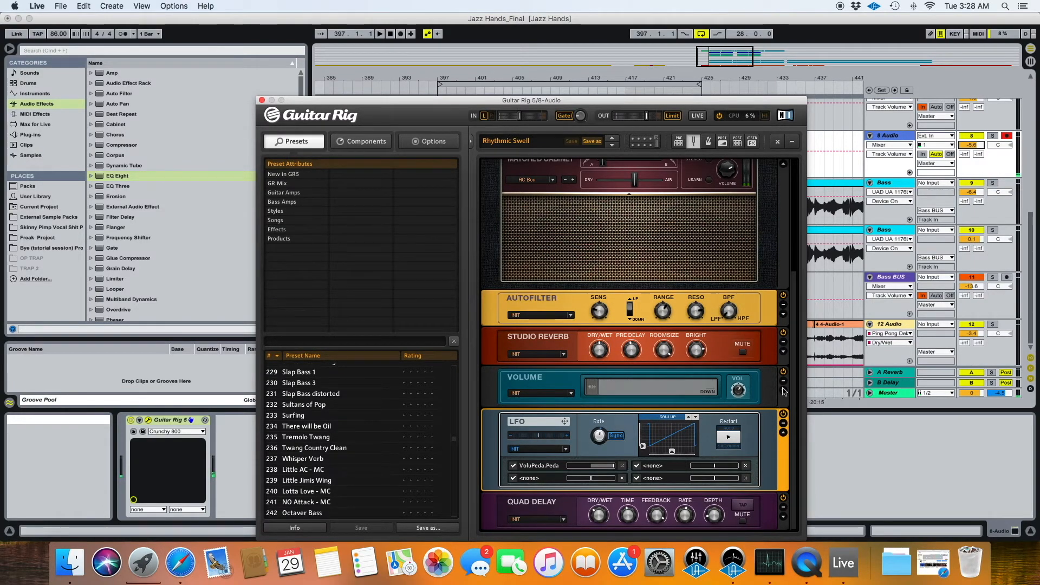
left_click(784, 391)
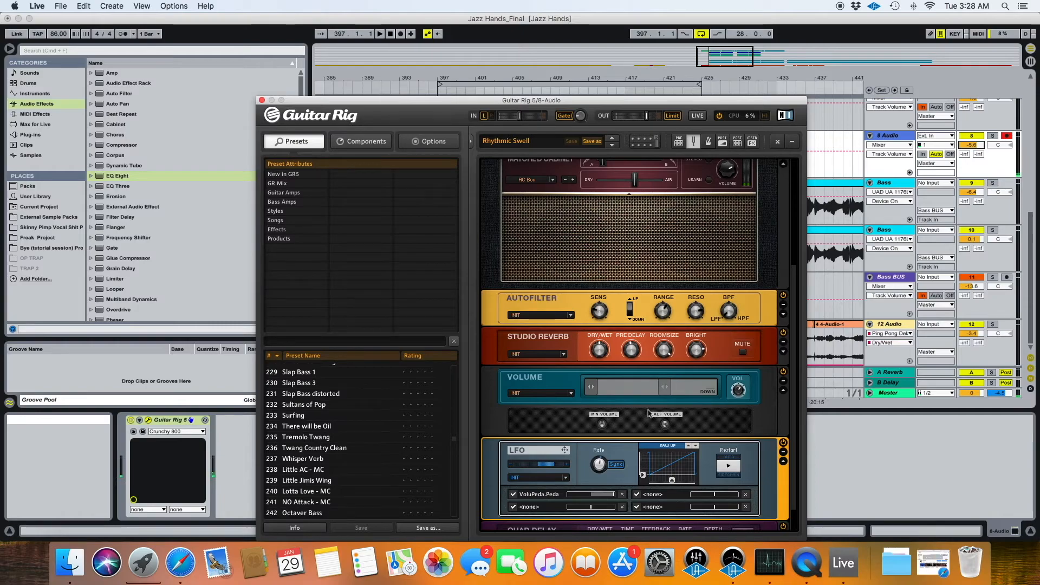
Step: Adjust the minimum volume and the main level of Guitar Rig's Volume module
scroll(602, 378, "down", 1)
left_click(599, 400)
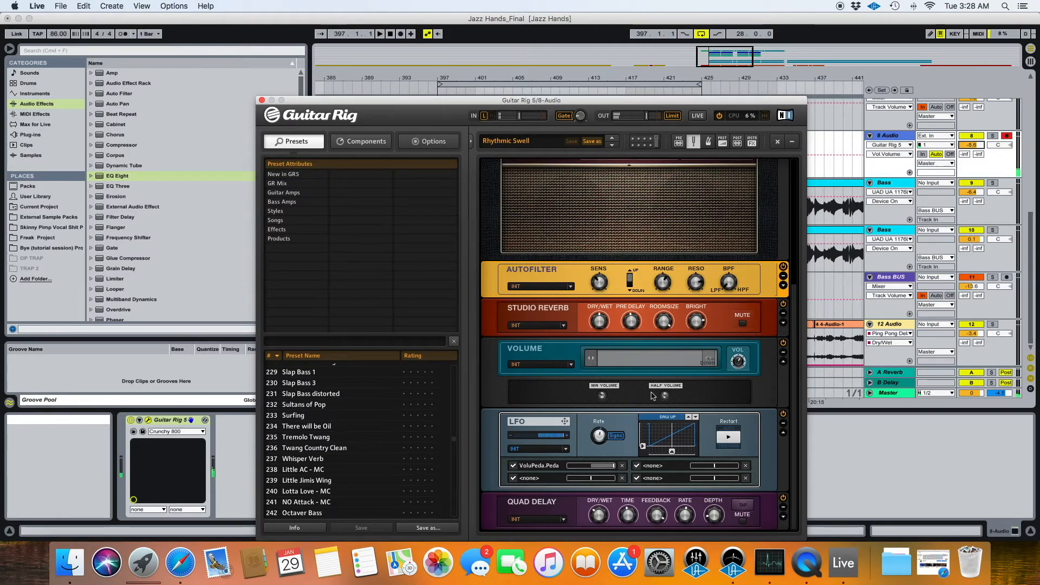
left_click_drag(603, 396, 603, 399)
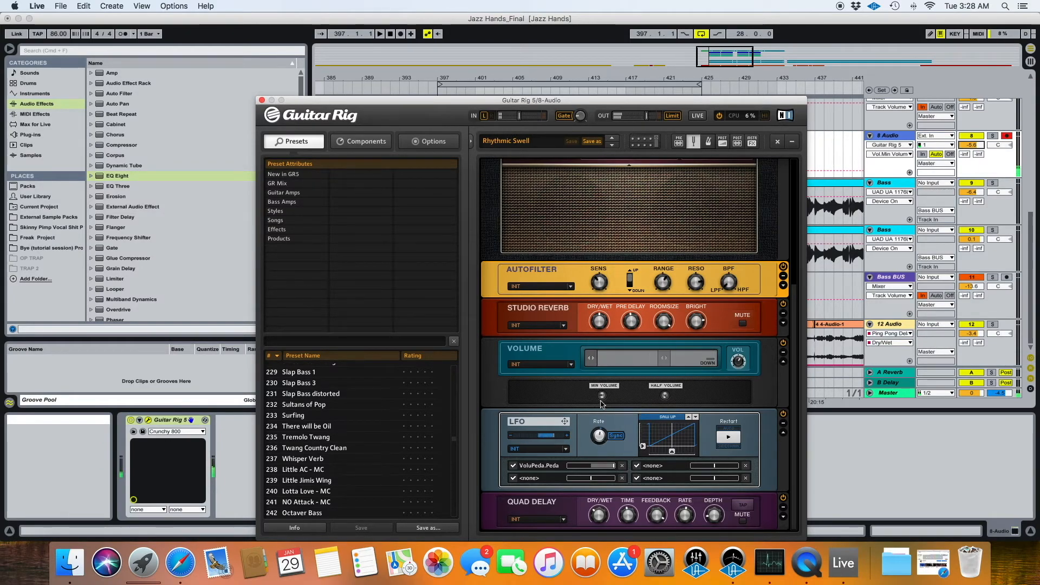
left_click(738, 361)
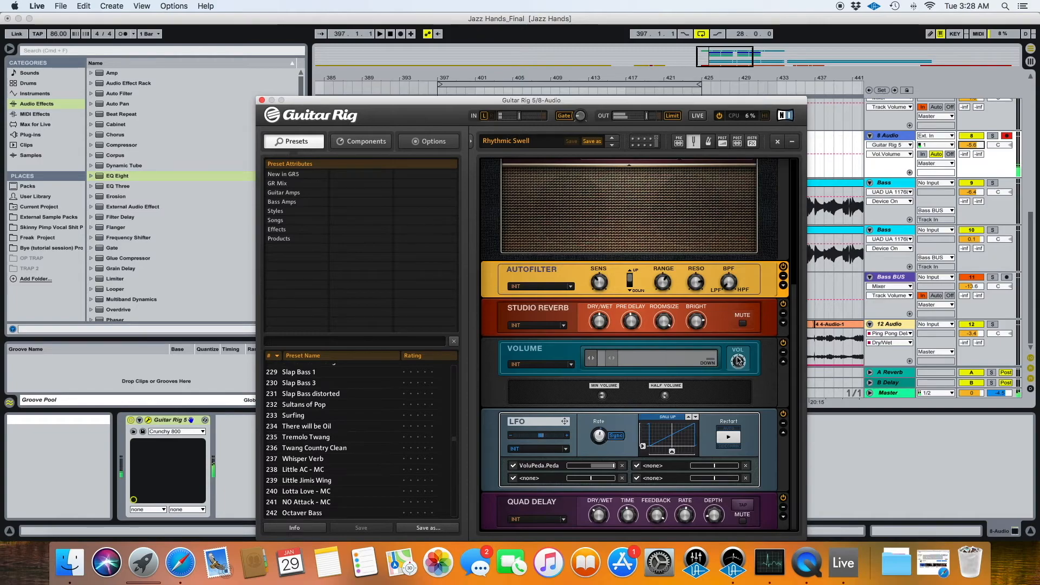
Step: Lower the 8 Audio track volume to -7.1 dB and record the guitar part across the loop from bar 397 to 425
left_click_drag(971, 145, 971, 148)
left_click_drag(643, 103, 707, 231)
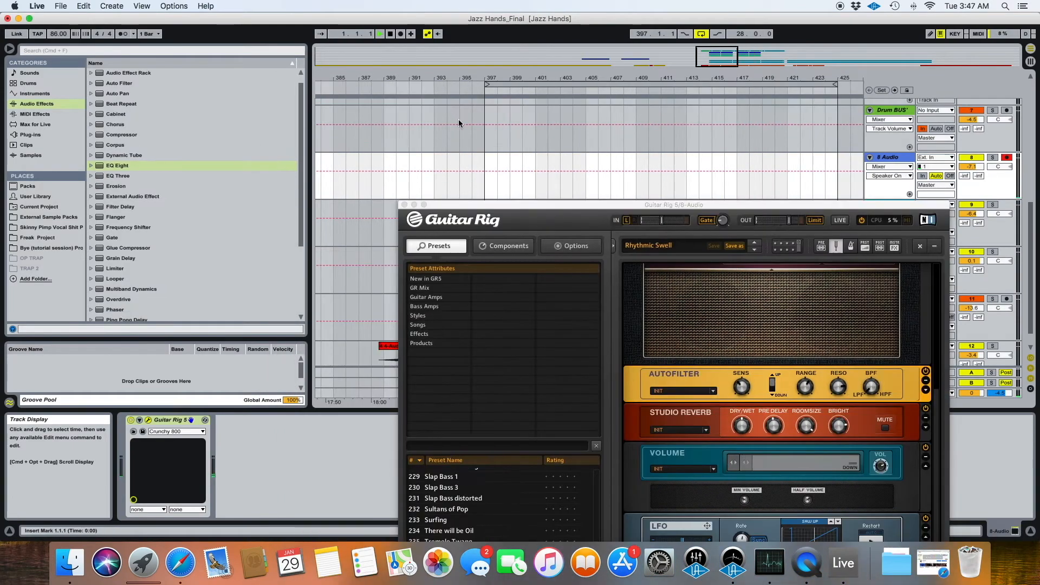
left_click(401, 34)
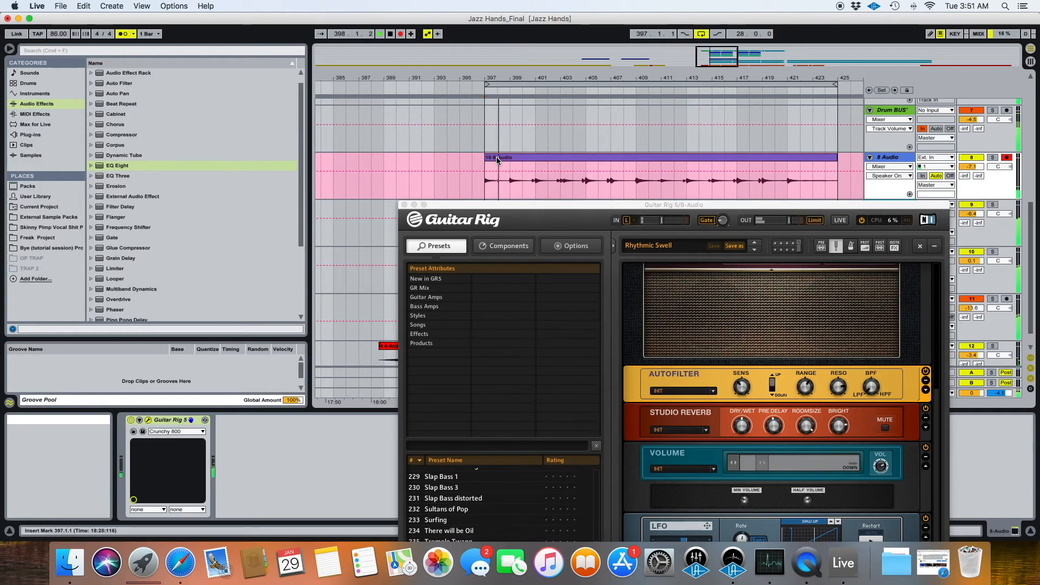
key("F9")
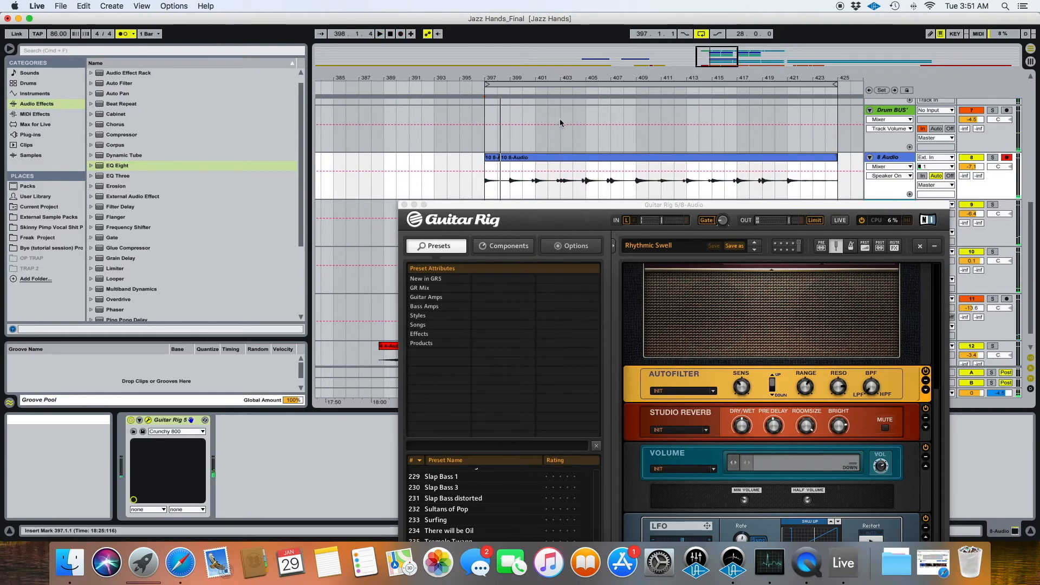
Step: Restore the 8 Audio guitar take to one continuous clip from bar 397 to 425, and lower the track volume further
left_click(521, 160)
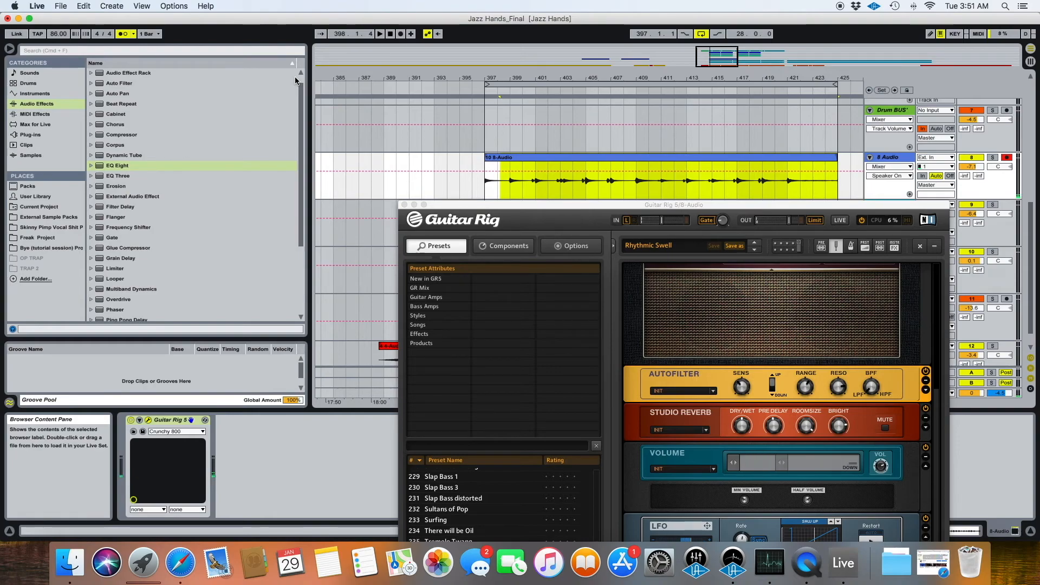
key("minus")
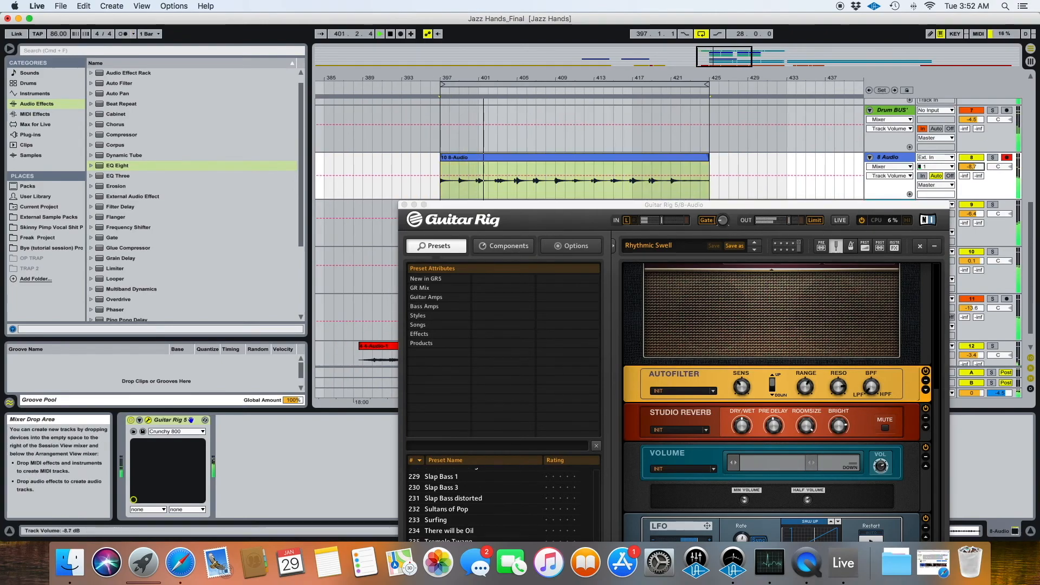
left_click(972, 167)
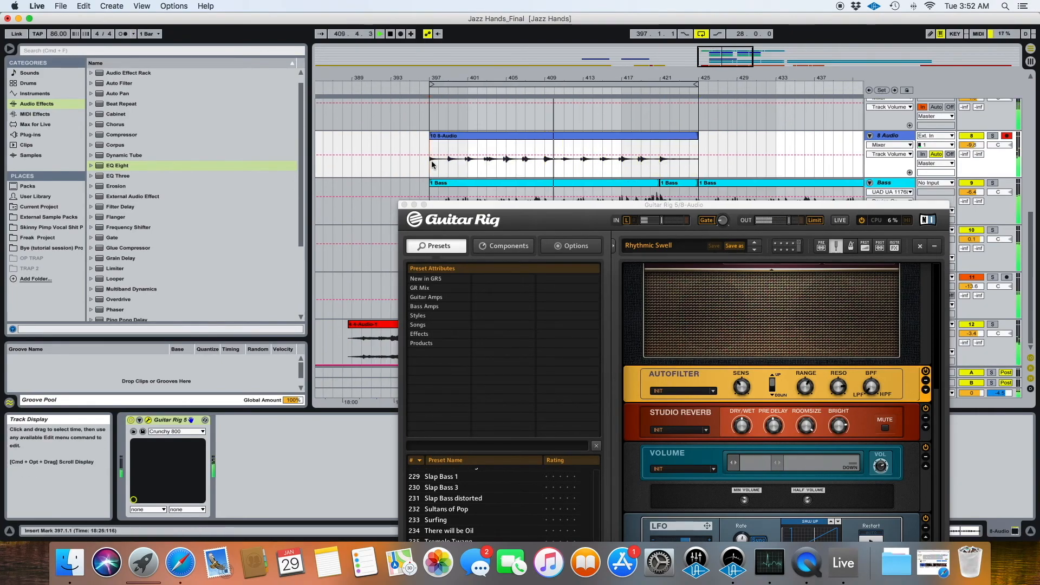
Step: Play back the 8 Audio guitar take and cut it into separate phrases between about bars 402 and 413
left_click(499, 150)
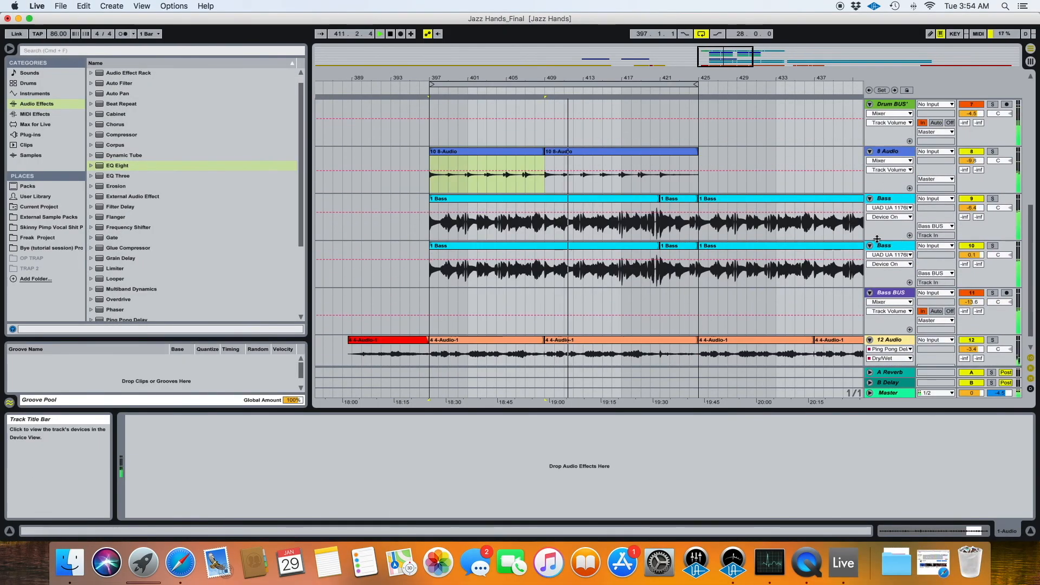
key("space")
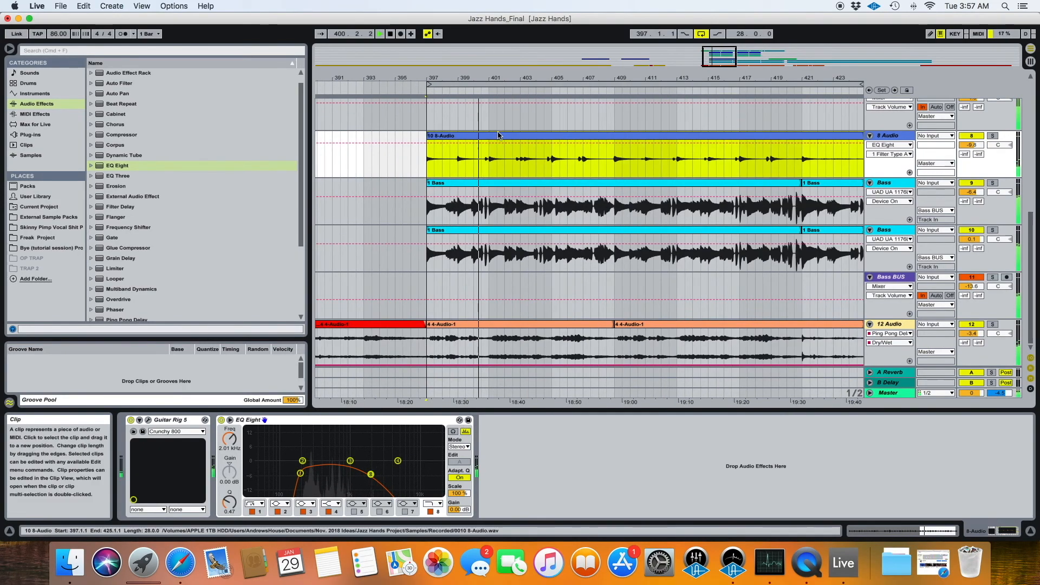
left_click(501, 156)
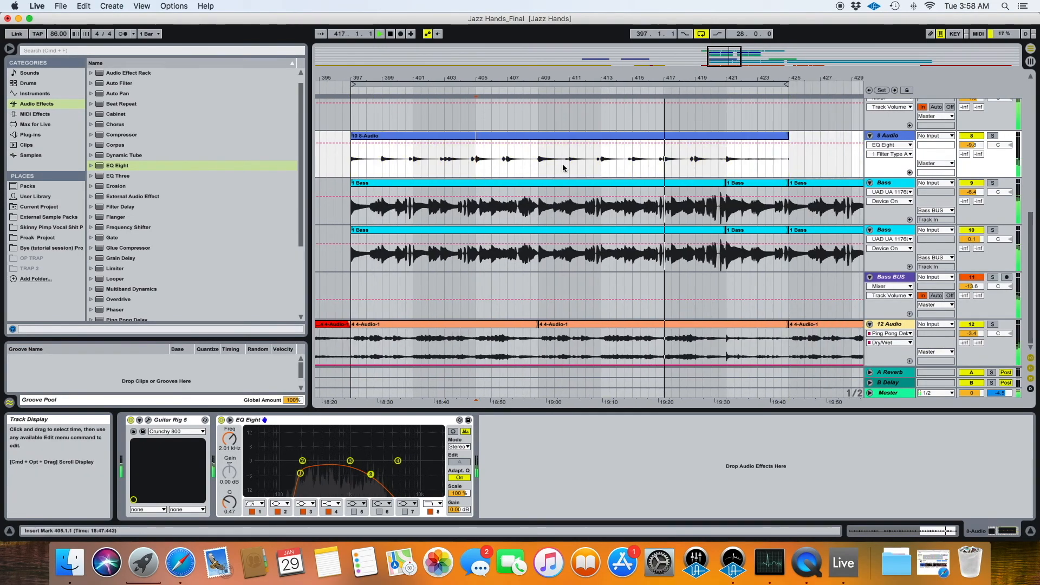
left_click(631, 162)
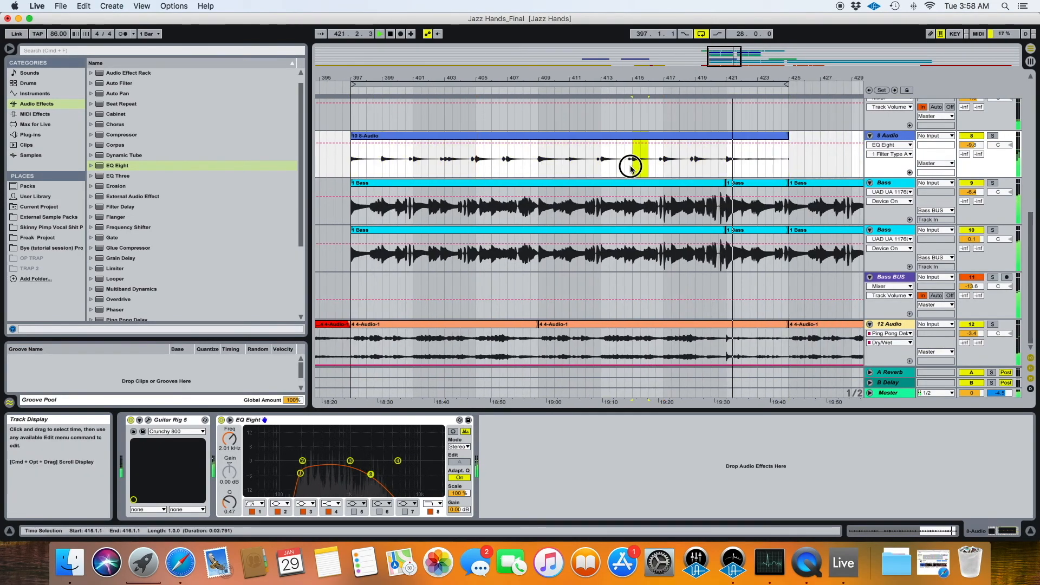
left_click(564, 162)
left_click_drag(564, 163, 467, 162)
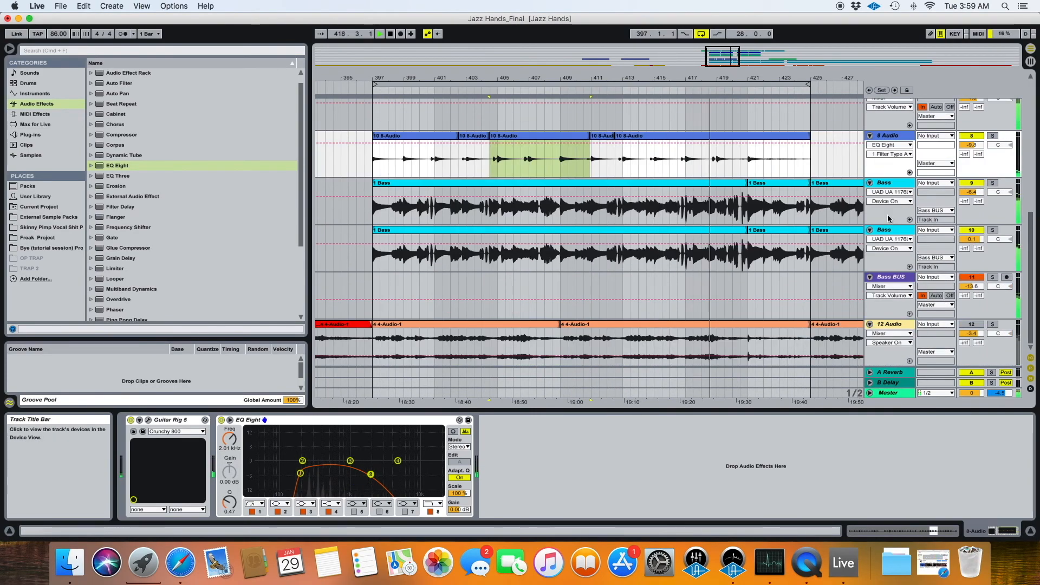
Step: Consolidate the 8 Audio clips from bar 397 to 425, and move the second guitar clip to start at bar 425
left_click(888, 218)
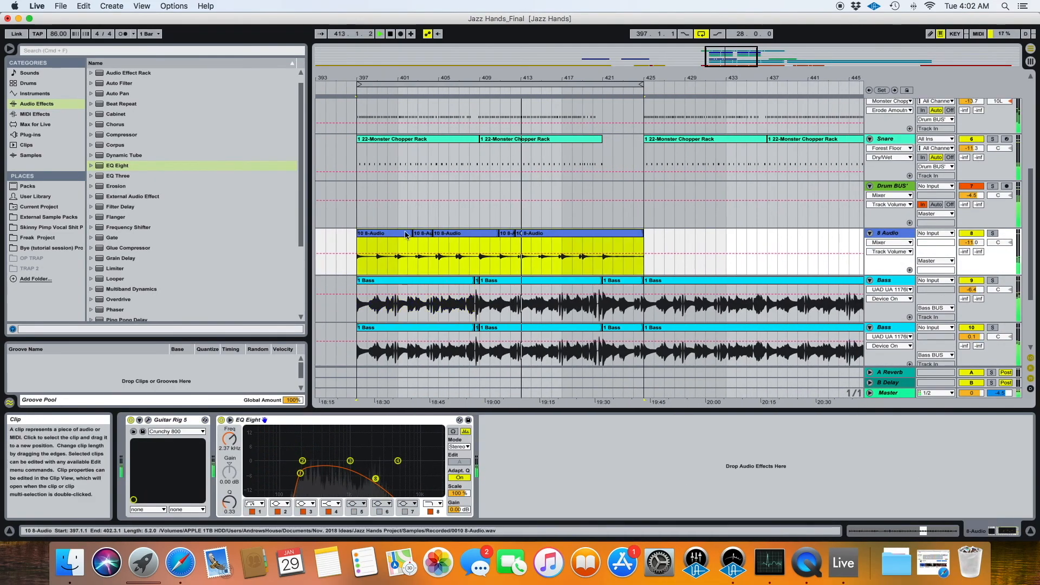
key("super+j")
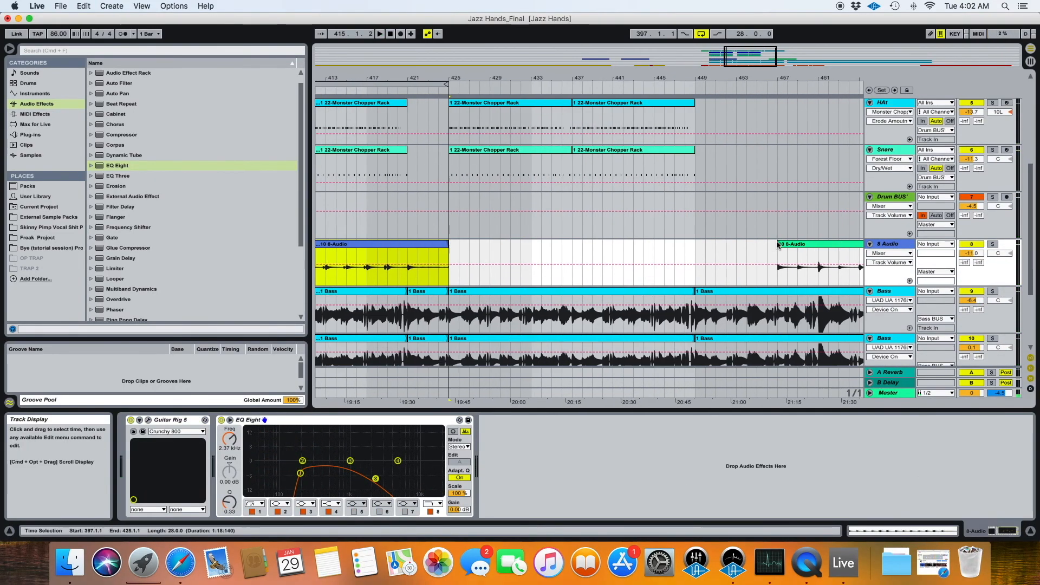
left_click(600, 270)
left_click(466, 269)
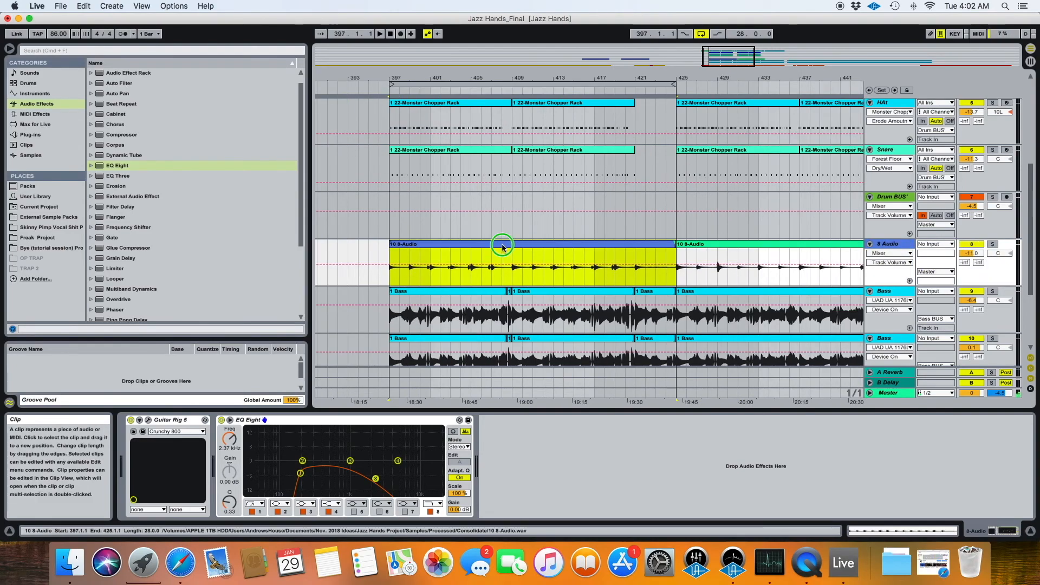
Step: Color the 8 Audio guitar clip at bars 397 to 425 lime green and the following clip from bar 425 yellow
right_click(502, 246)
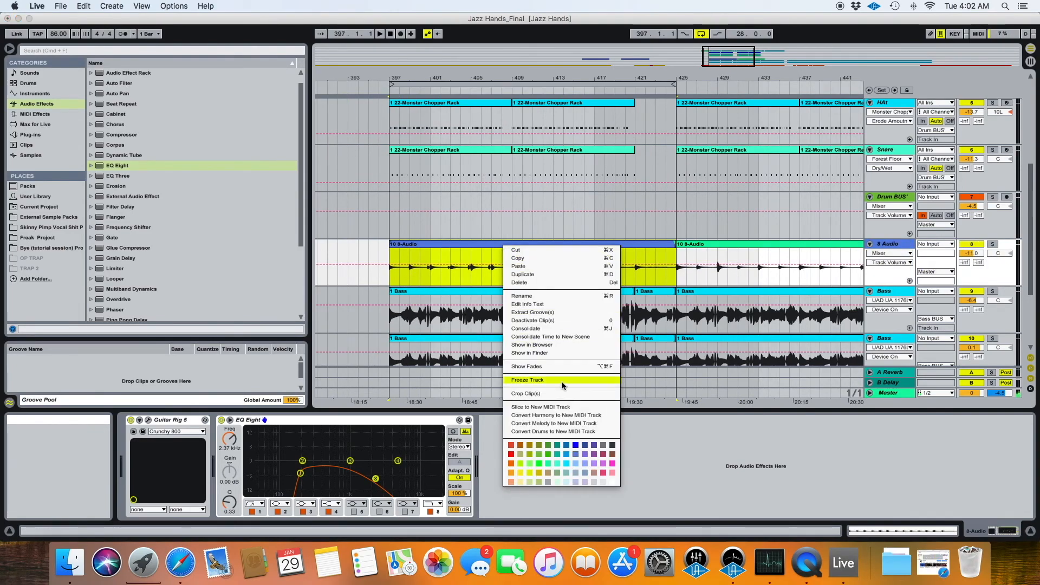
left_click(565, 465)
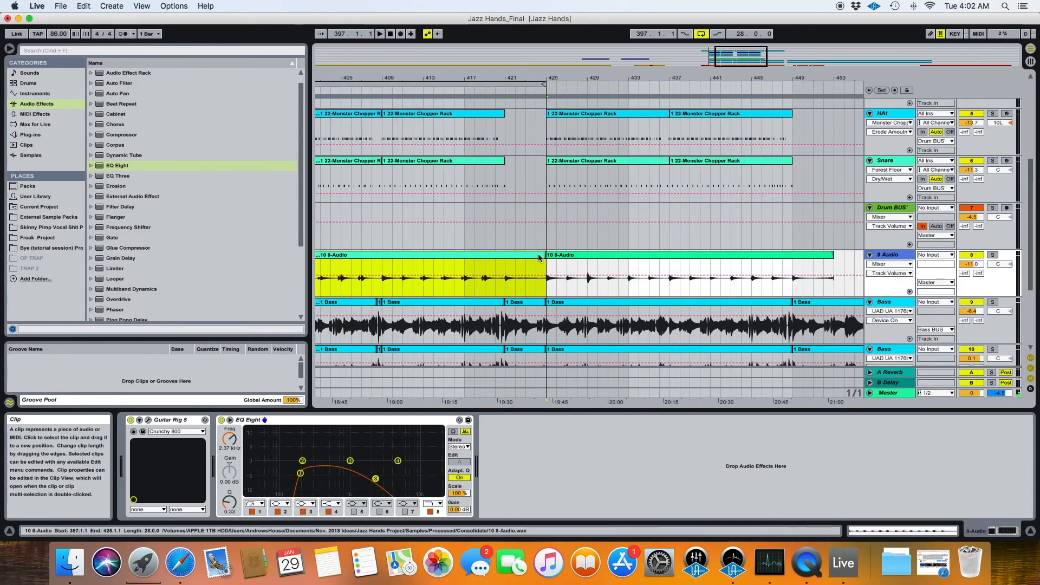
left_click(569, 256)
left_click(521, 259)
right_click(522, 259)
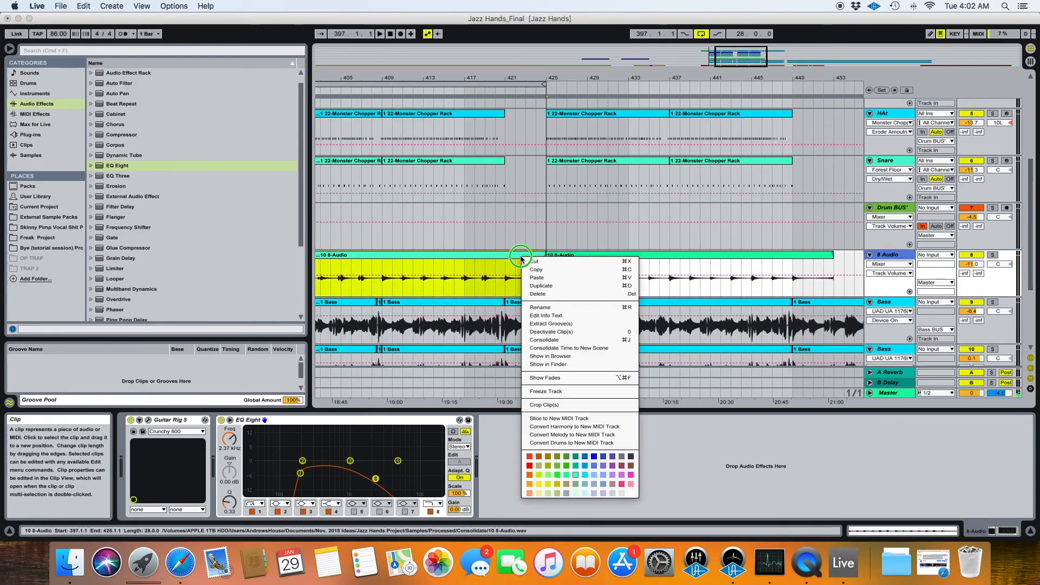
left_click(538, 476)
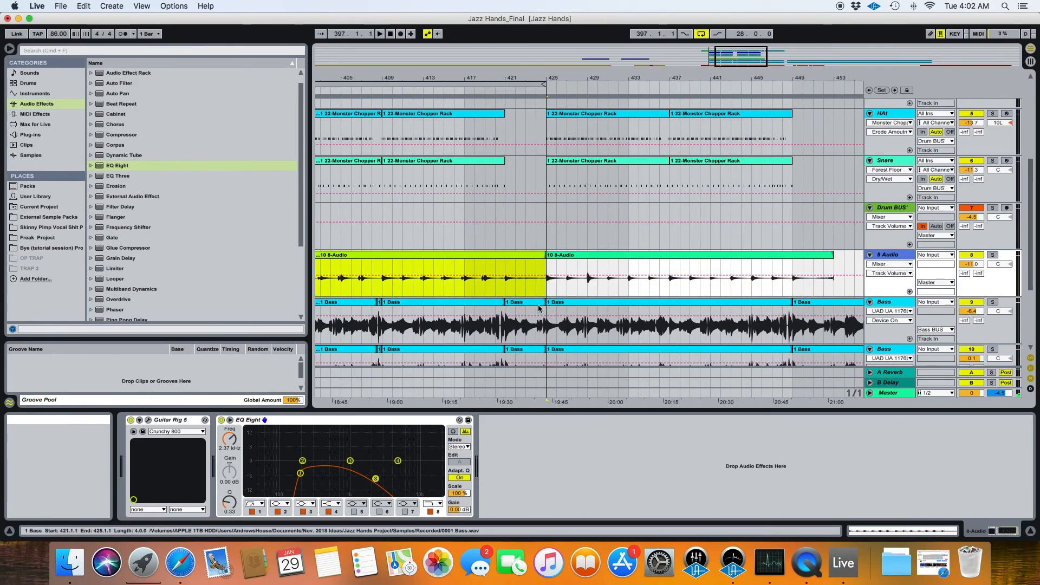
right_click(559, 269)
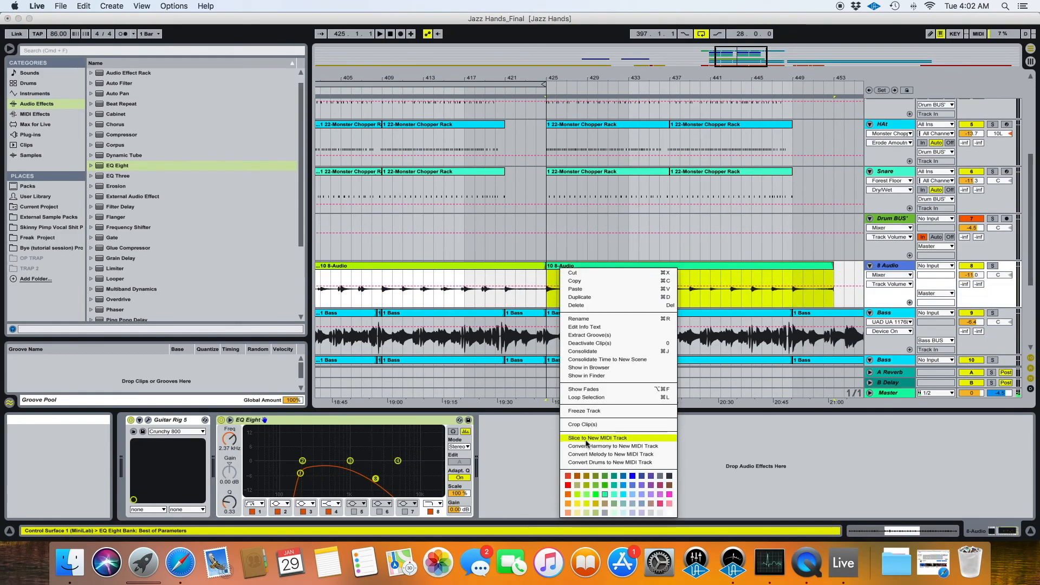
left_click(586, 502)
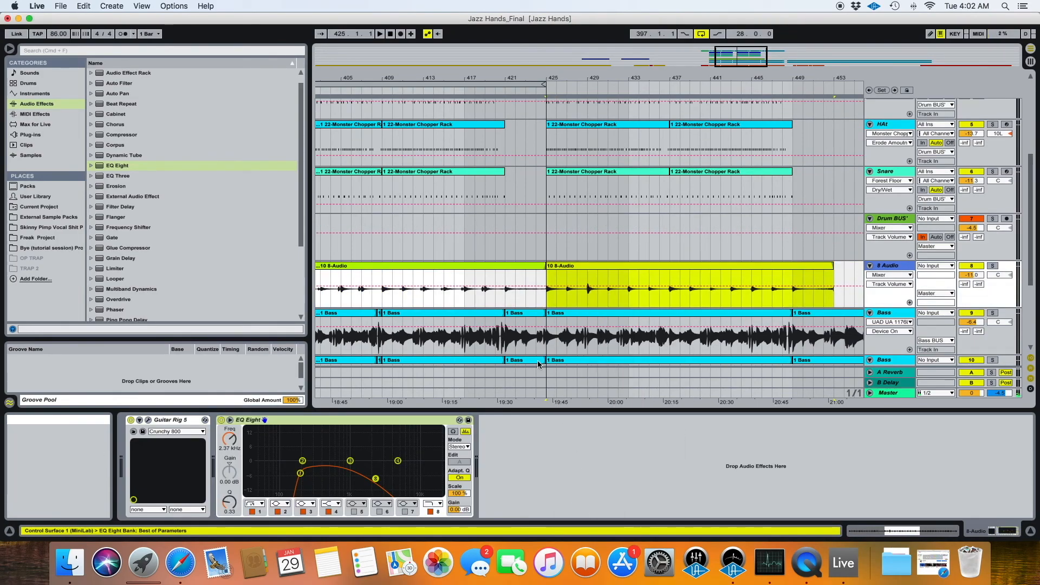
Step: Move the earlier blue 8 Audio take from bar 309 to bar 397, with the lime and yellow takes starting at bars 425 and 453
scroll(519, 333, "left", 10)
scroll(519, 333, "left", 5)
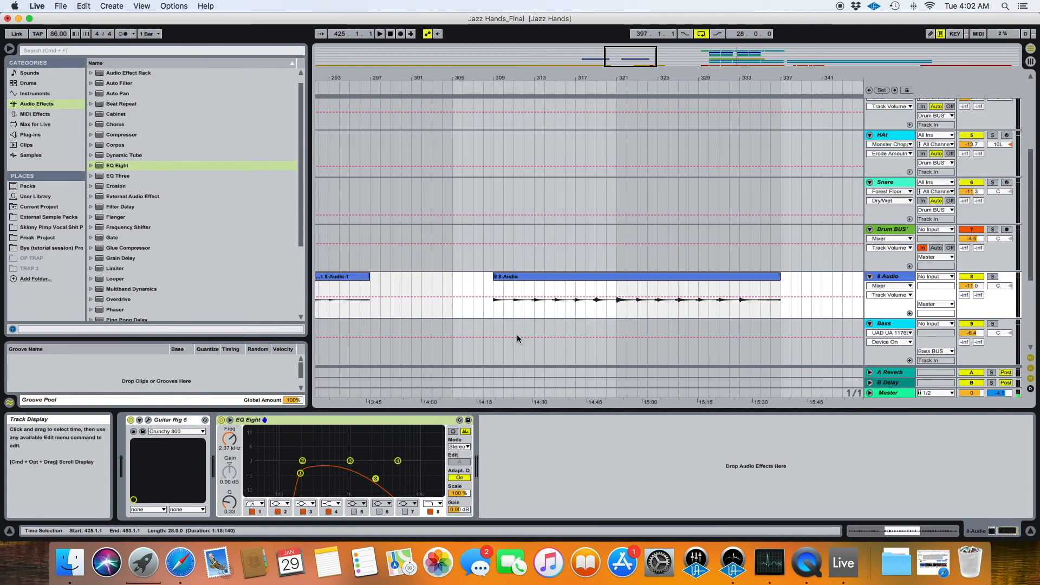
left_click(516, 288)
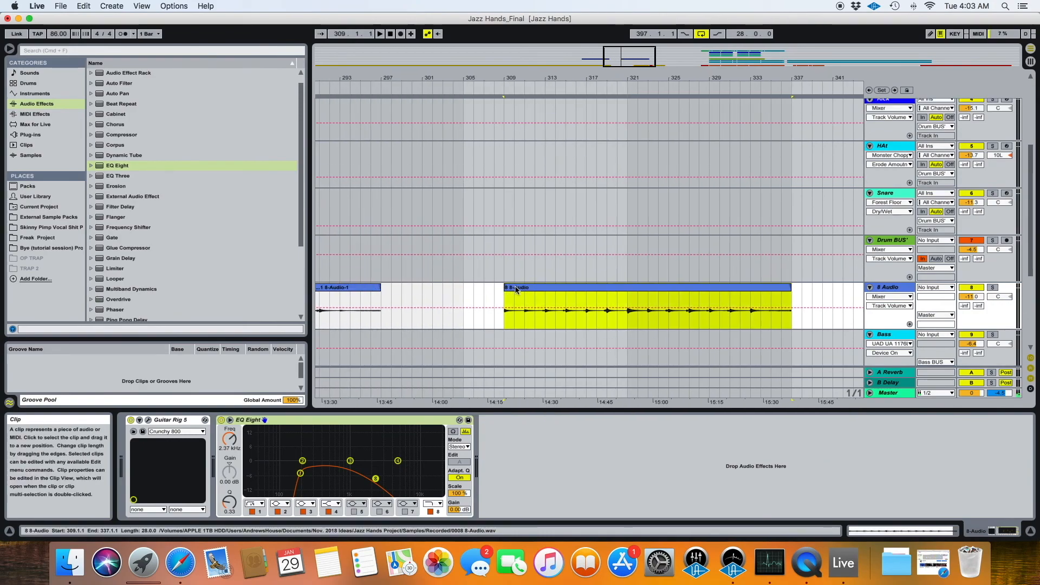
scroll(515, 290, "right", 12)
scroll(514, 290, "left", 2)
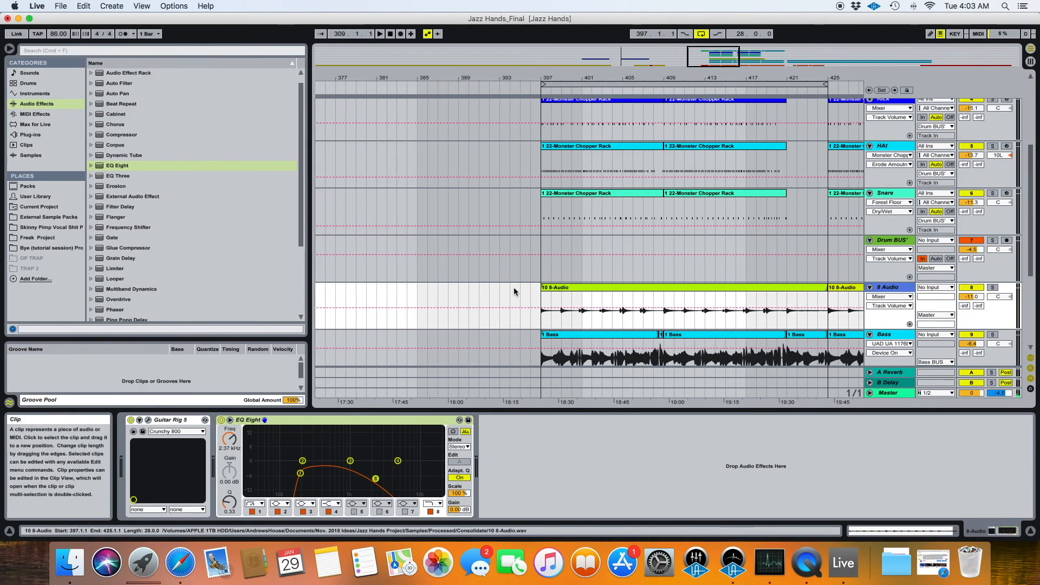
left_click_drag(437, 80, 437, 62)
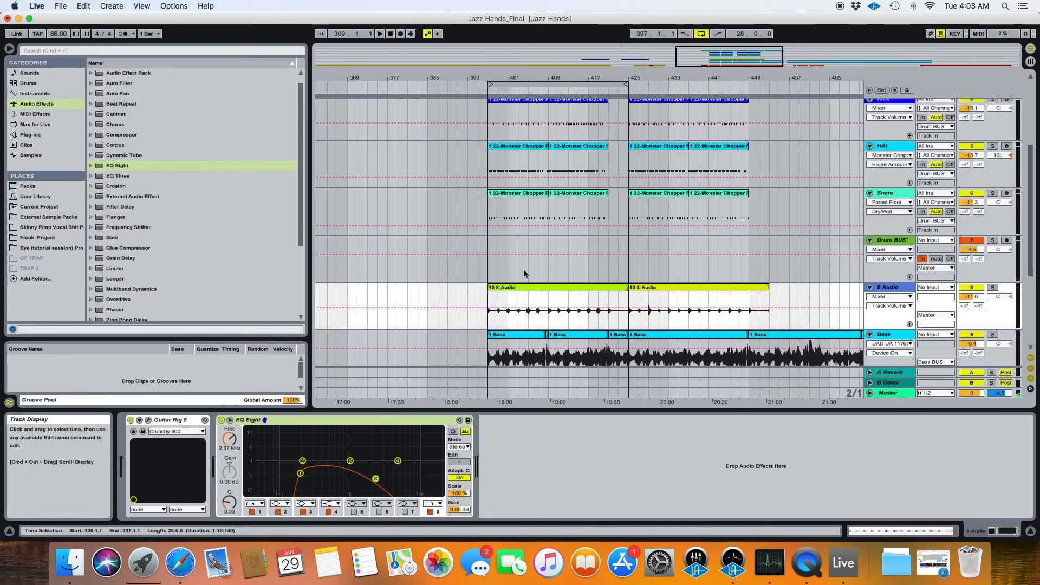
scroll(523, 282, "left", 10)
left_click_drag(529, 298, 692, 305)
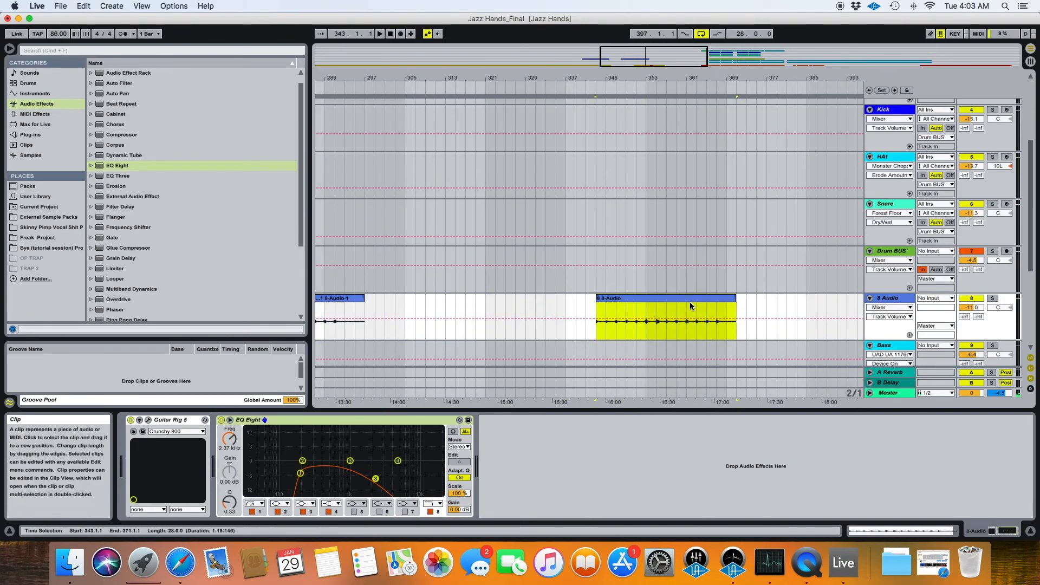
scroll(690, 305, "right", 10)
left_click_drag(802, 312, 703, 313)
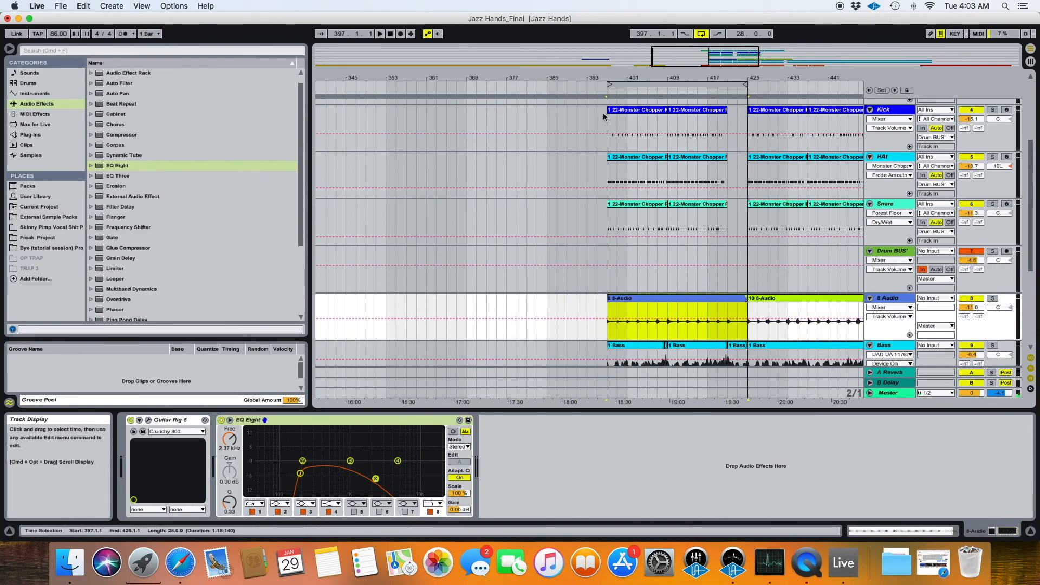
Step: Play back the blue 8 Audio take with the drums and bass from bar 397
scroll(558, 162, "right", 4)
scroll(518, 187, "down", 4)
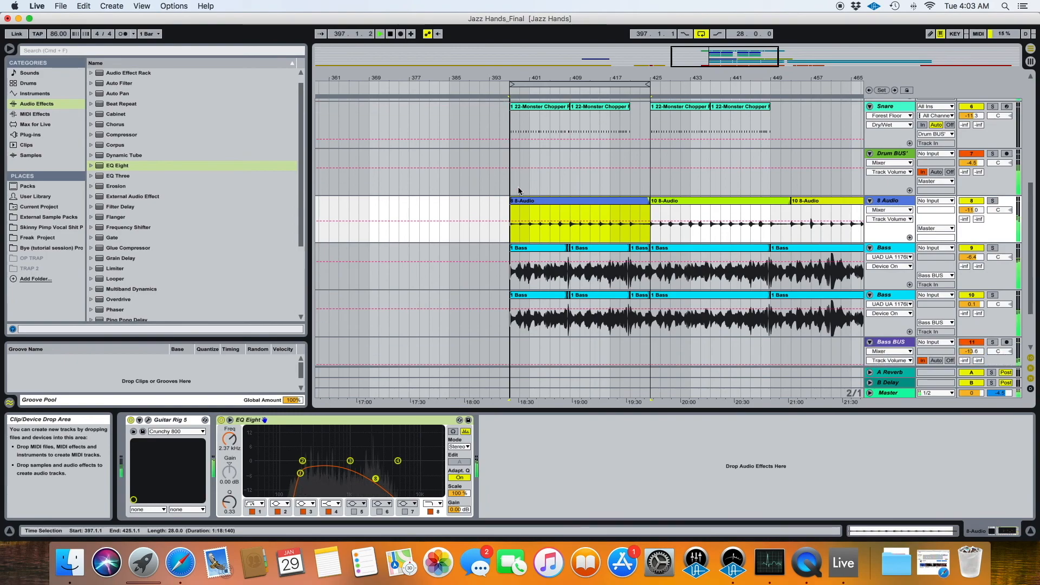
scroll(558, 219, "right", 2)
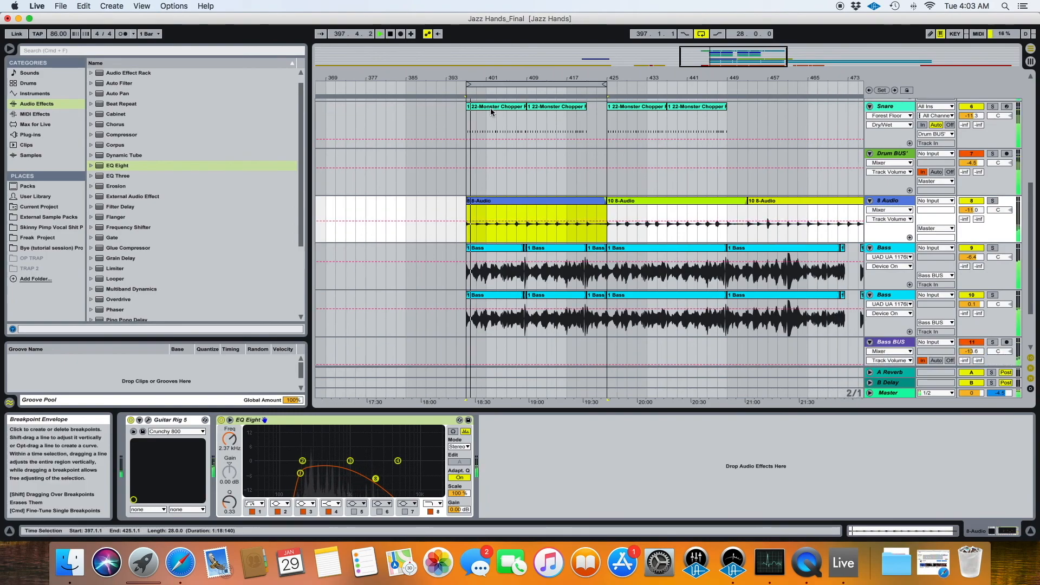
left_click_drag(515, 78, 516, 97)
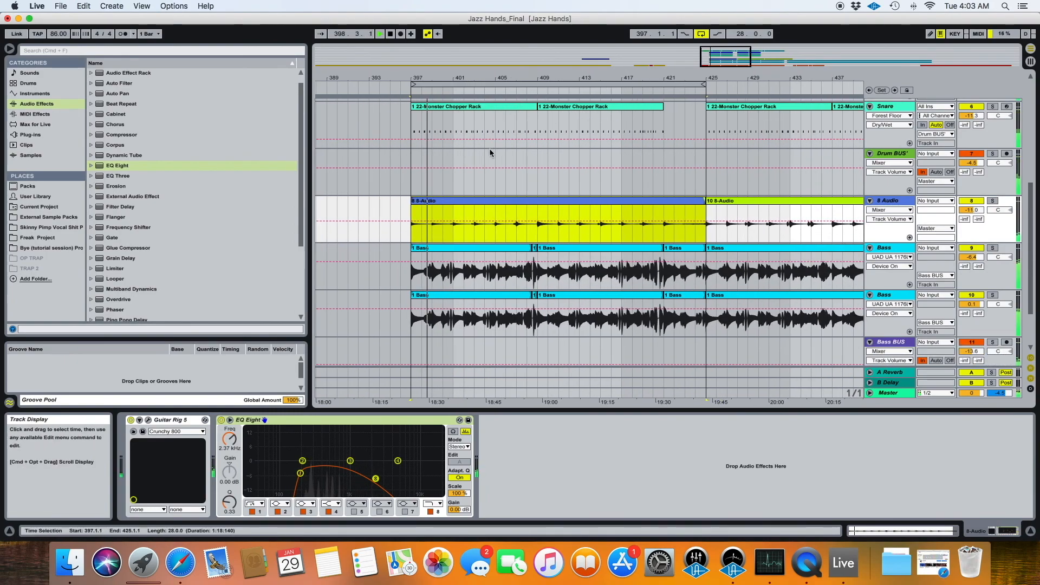